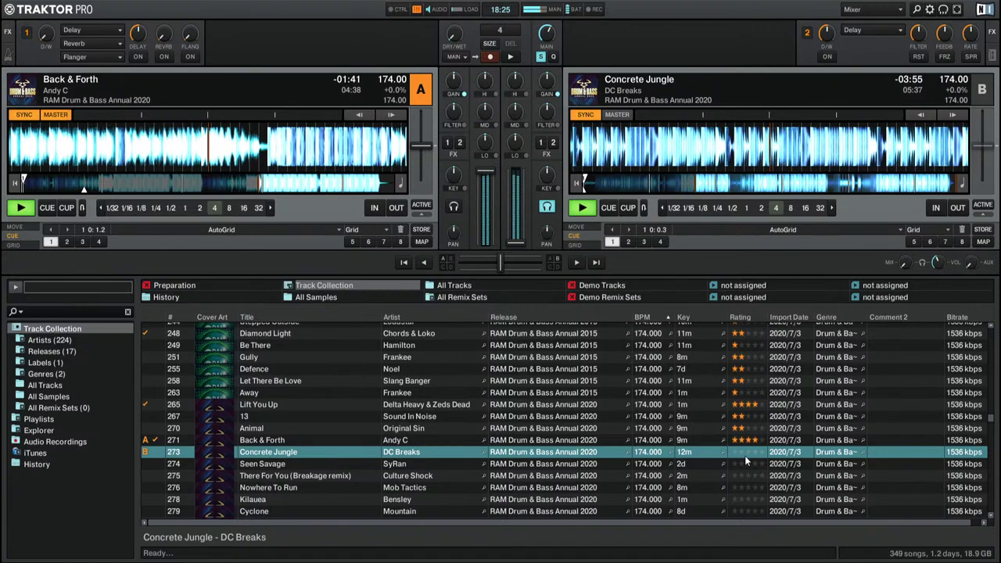
Step: Rate Concrete Jungle three stars, and audition Seen Savage on deck B from further into the track, rating it two stars
left_click(748, 453)
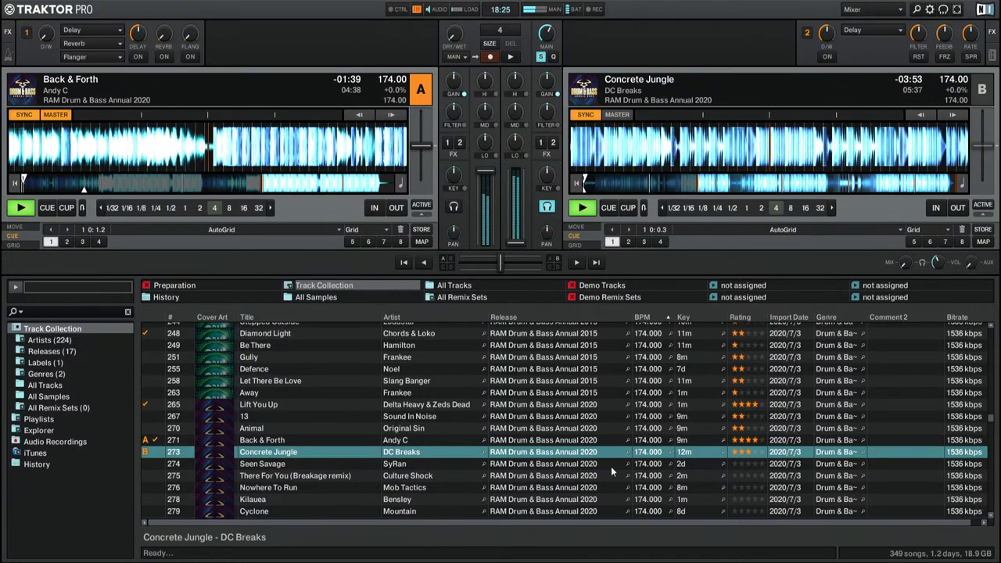
left_click_drag(611, 466, 657, 133)
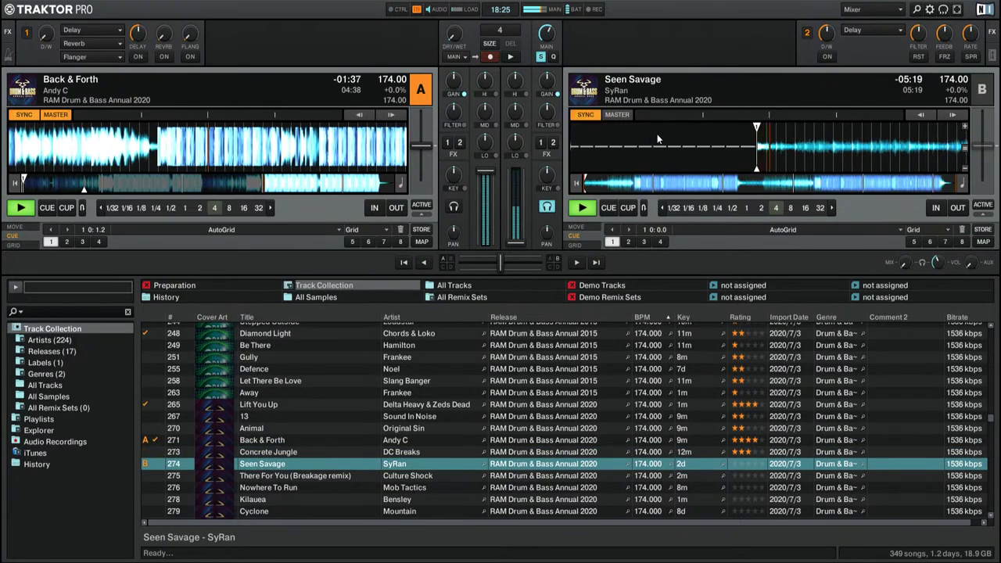
left_click(645, 183)
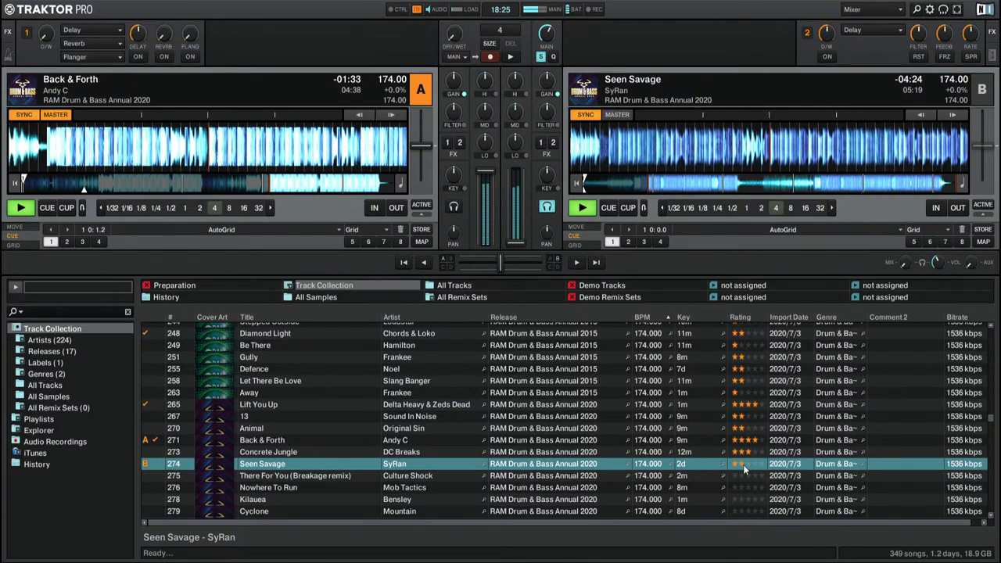
Step: Load There For You (Breakage remix) into deck B, audition two sections further in and rate it two stars
left_click(710, 475)
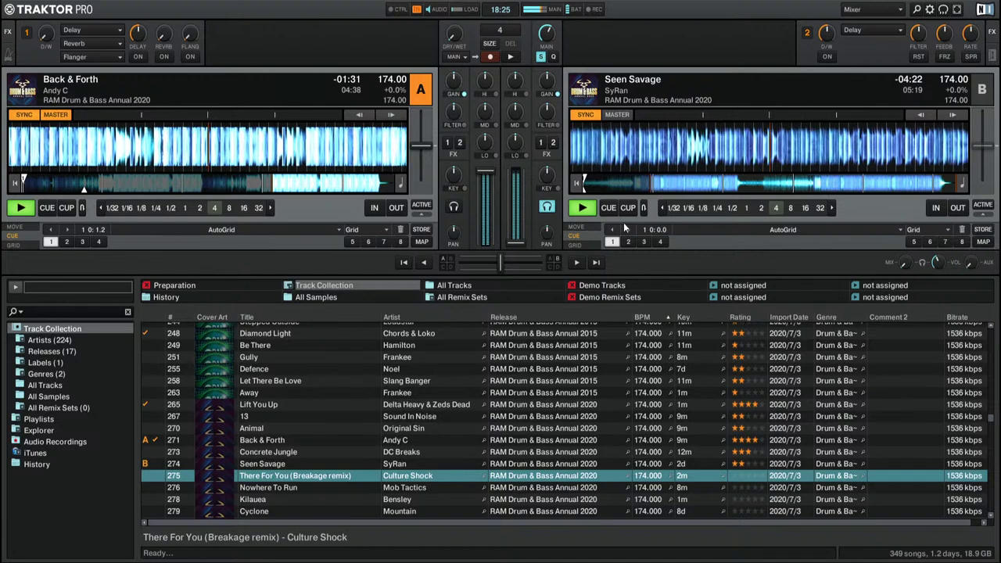
key("ctrl+Right")
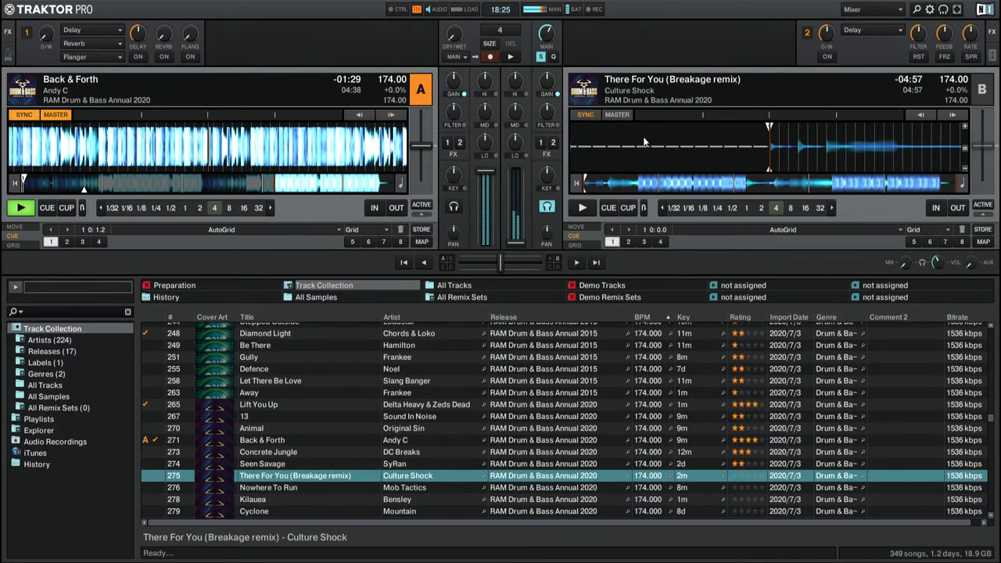
left_click(641, 186)
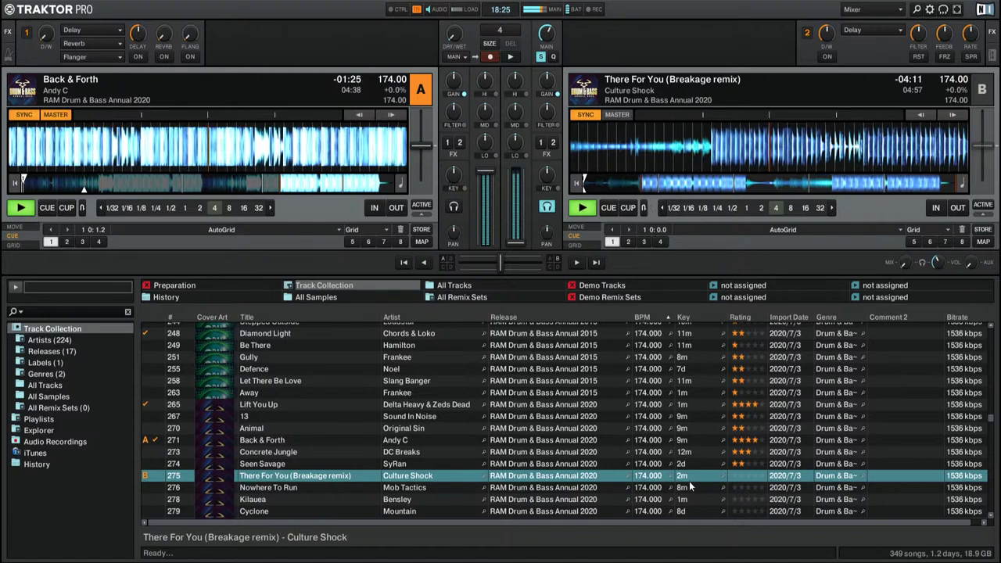
left_click(686, 185)
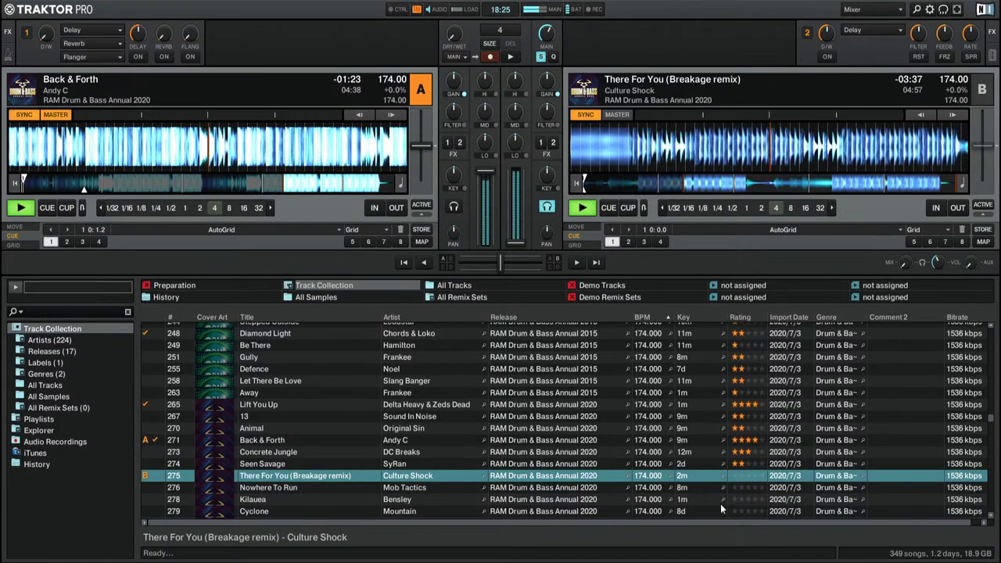
Step: Audition Nowhere To Run on deck B from further into the track and rate it one star
left_click(313, 489)
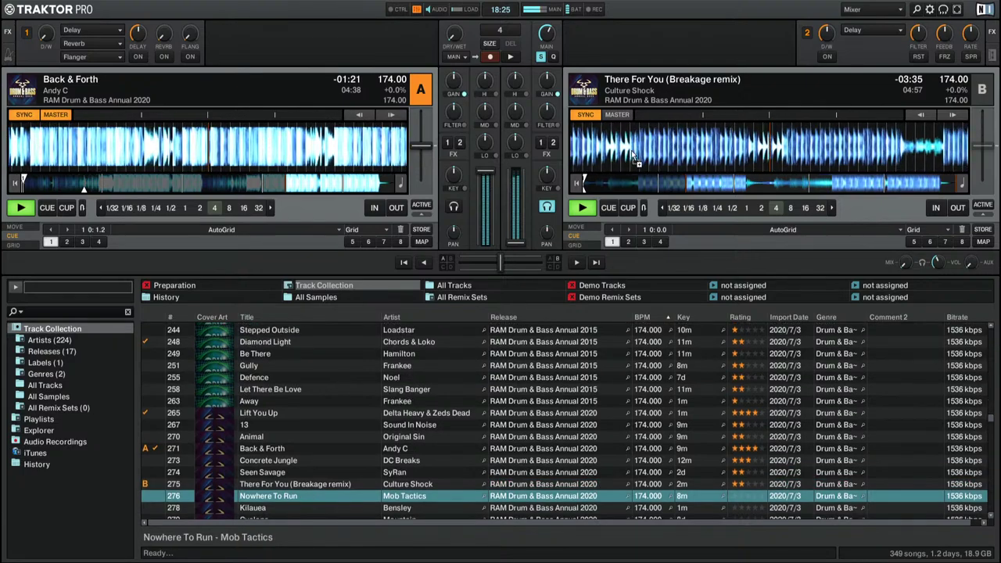
left_click_drag(313, 488, 673, 149)
left_click(671, 185)
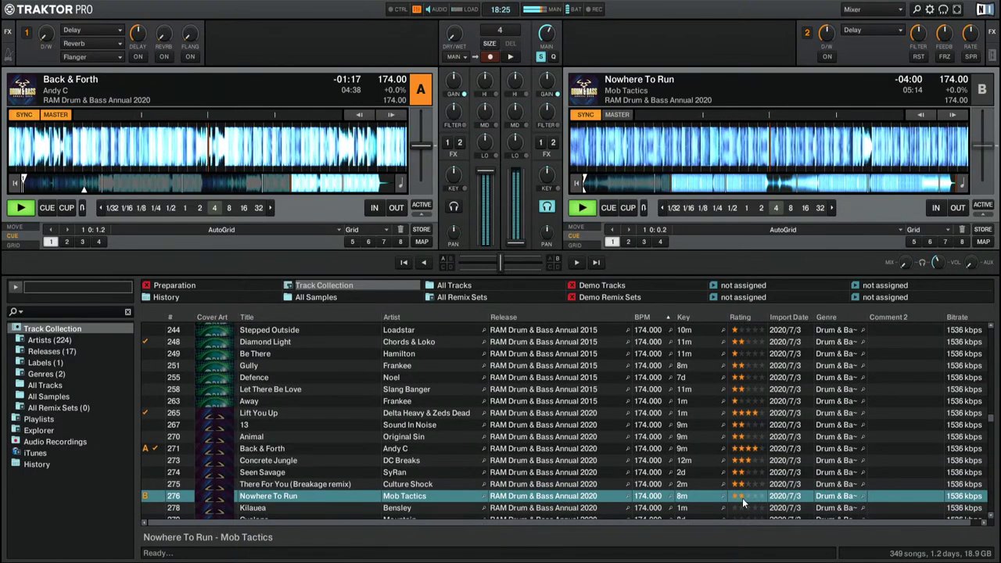
scroll(753, 496, "down", 3)
left_click(737, 388)
left_click(736, 388)
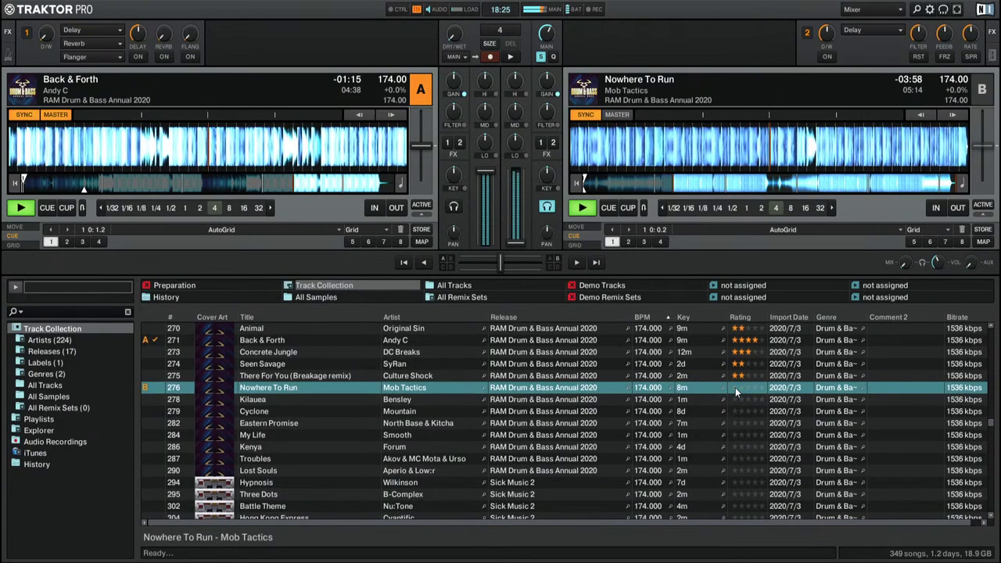
Step: Load Kilauea into deck B, skip ahead into the track and make deck B the tempo master
left_click_drag(337, 405, 670, 184)
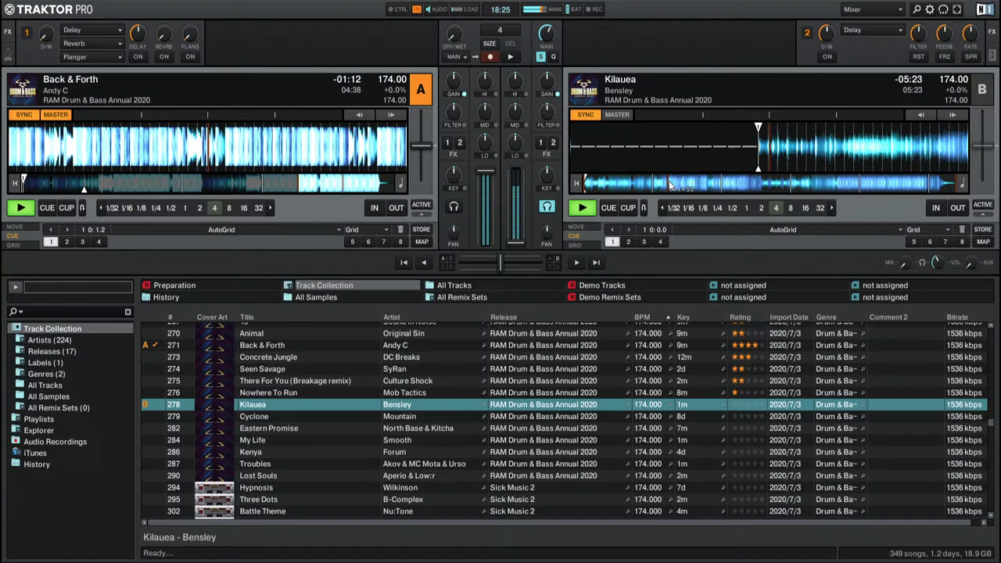
left_click(671, 185)
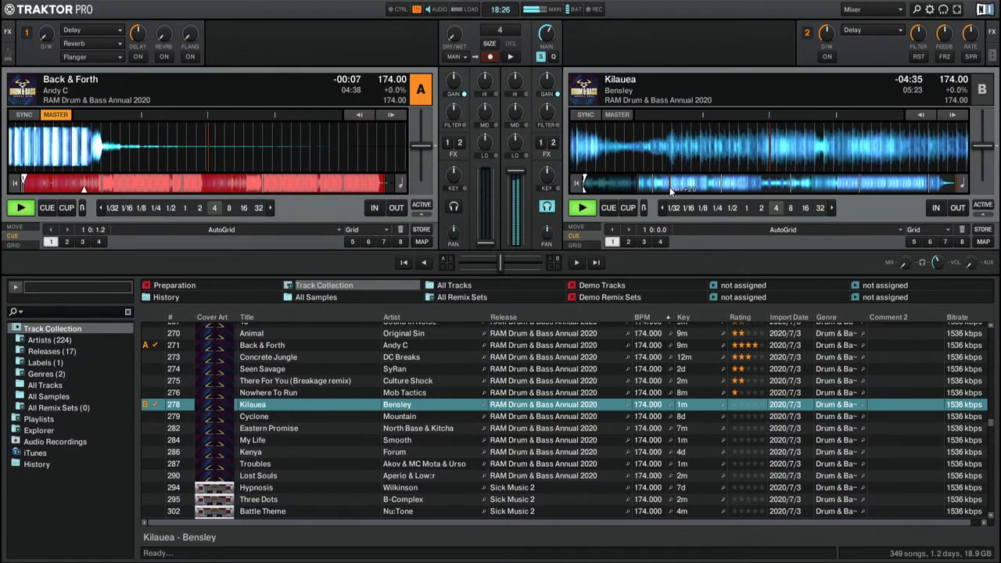
left_click(604, 114)
Step: Load Cyclone into deck A, switch headphone monitoring to deck A and start its playback
left_click_drag(273, 413, 148, 163)
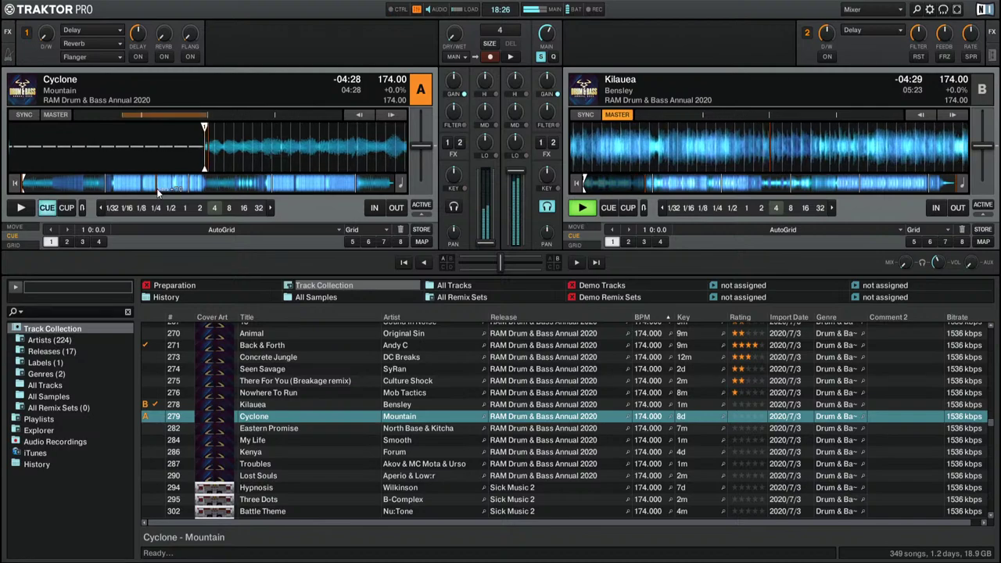
key("h")
key("space")
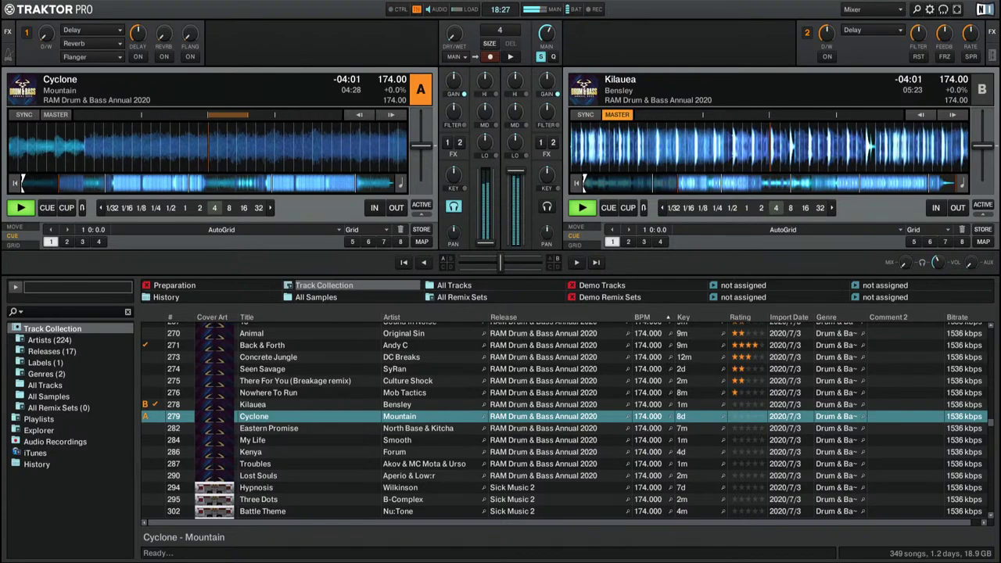
Step: Preview a section further into Cyclone on deck A and return to the track's beginning for playback
left_click(119, 183)
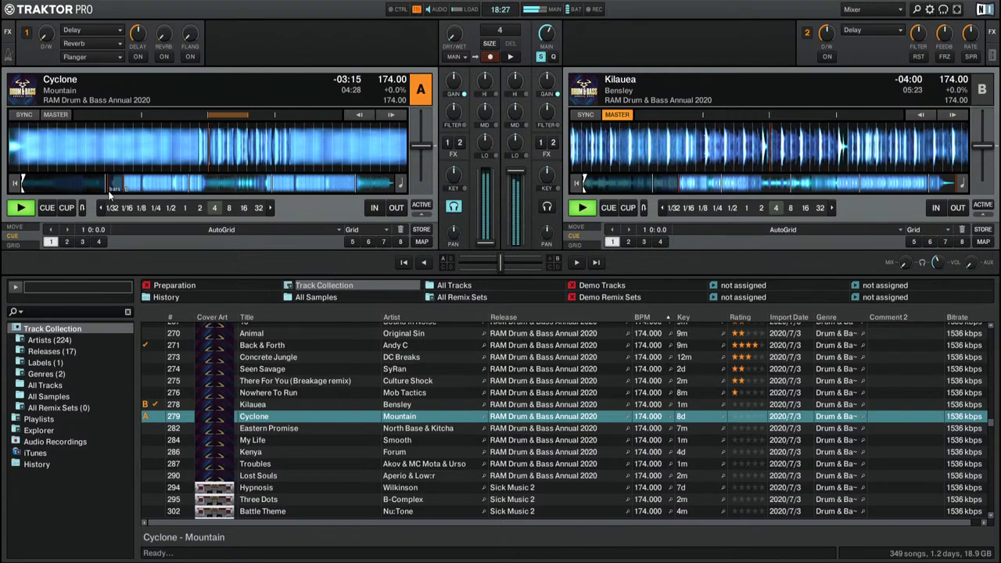
left_click(17, 184)
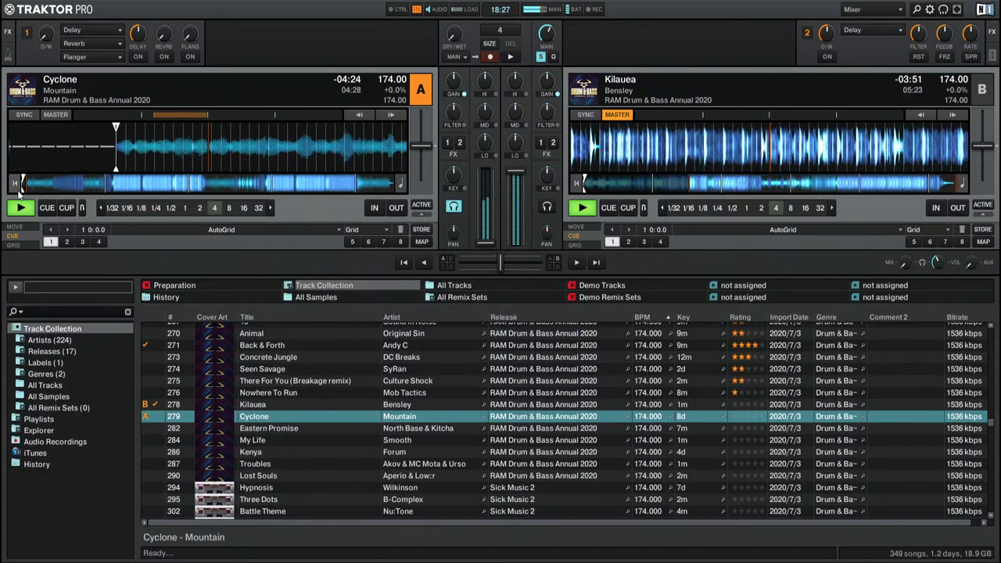
key("space")
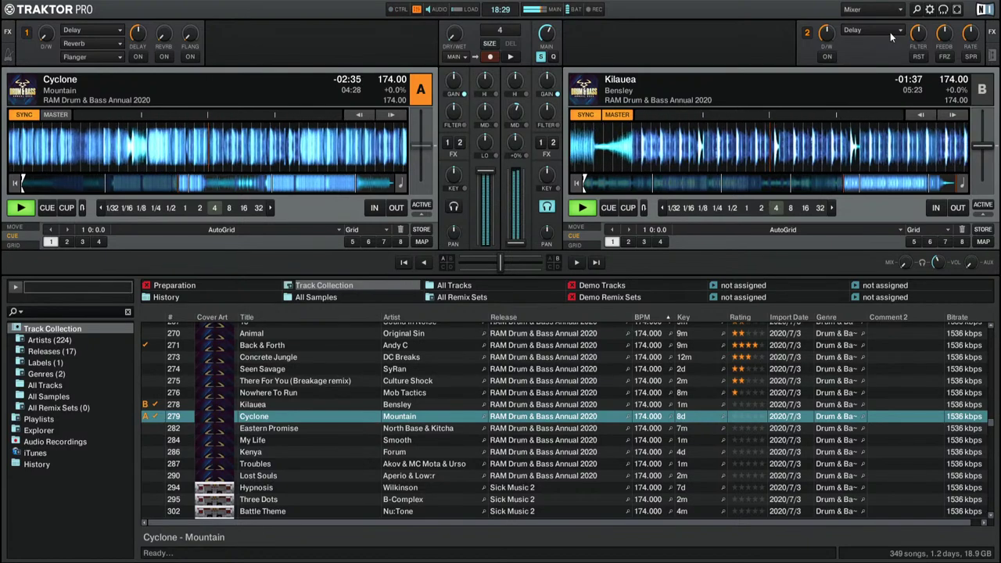
Step: Load Eastern Promise into deck B and play it, and rate Cyclone two stars
left_click_drag(284, 431, 205, 145)
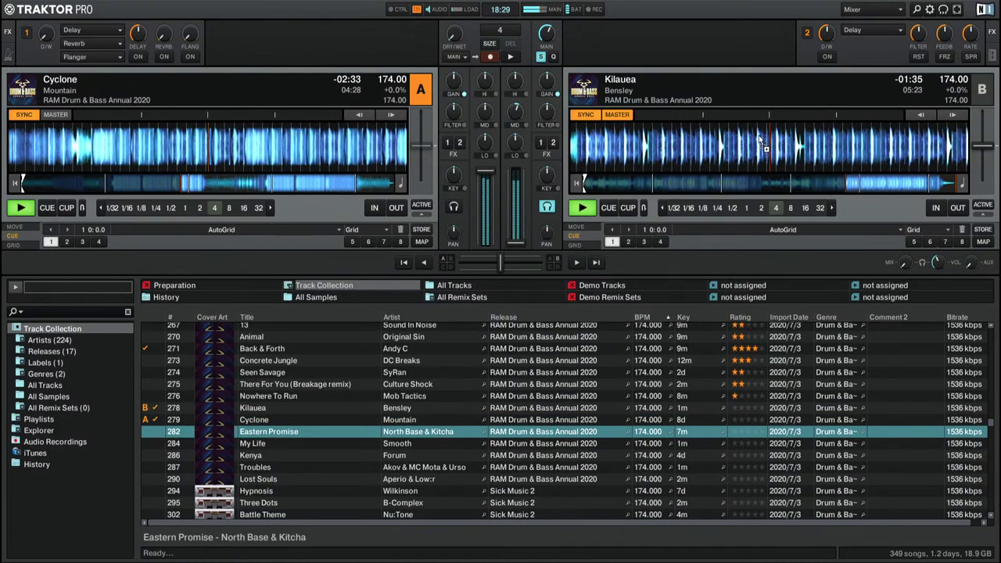
left_click_drag(763, 145, 761, 141)
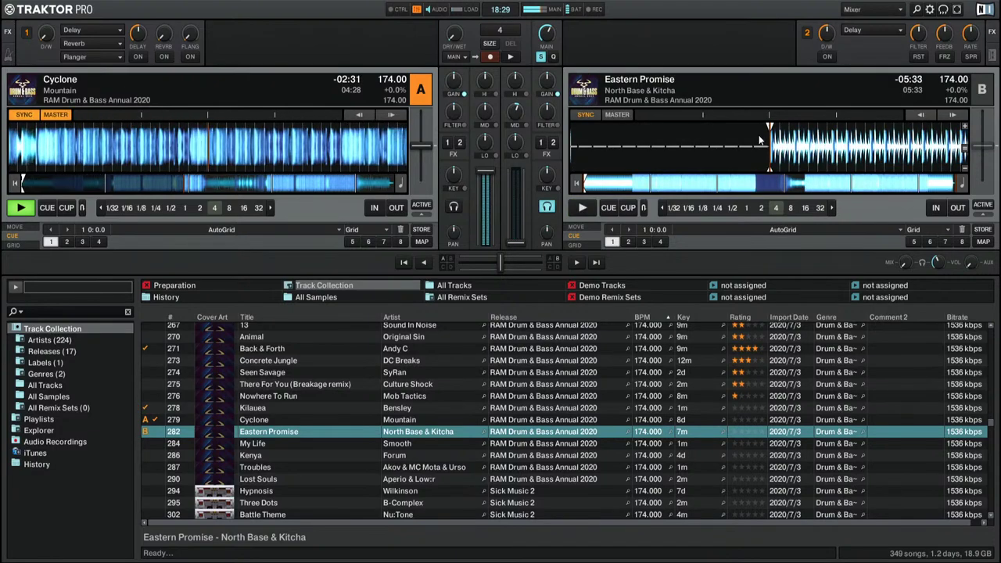
key("space")
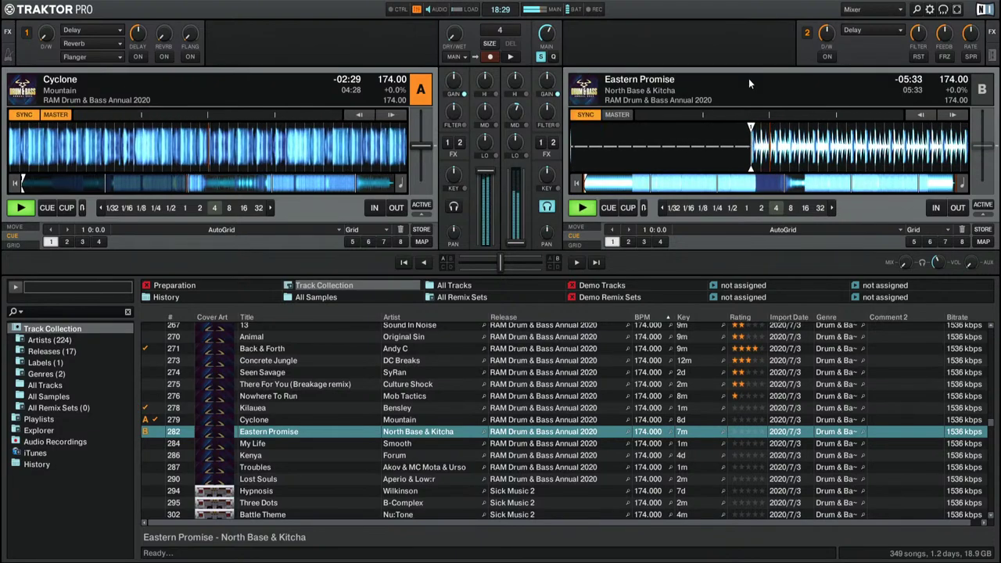
left_click(740, 419)
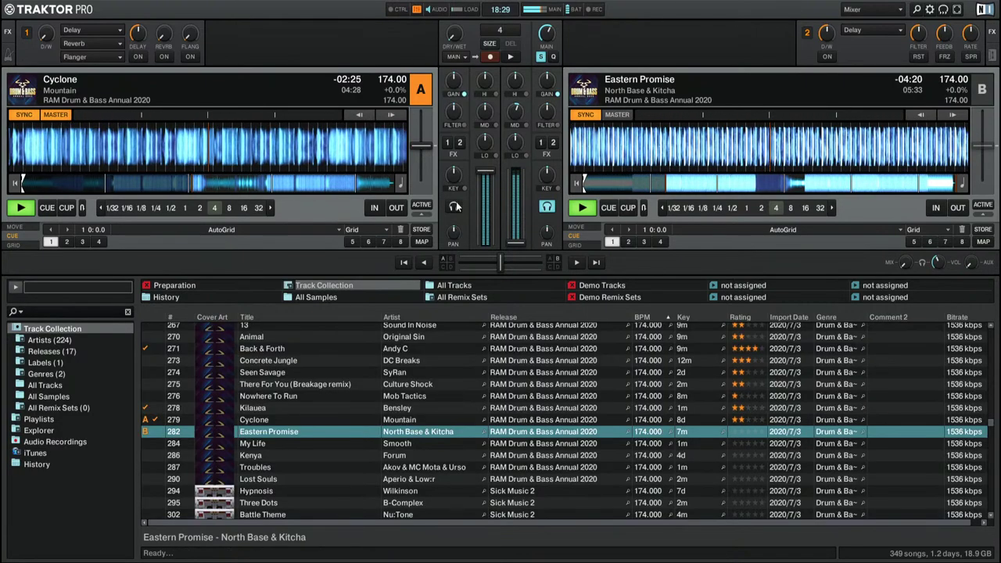
Step: Load My Life into deck B, start it and audition several sections further into the track
left_click_drag(576, 443, 688, 148)
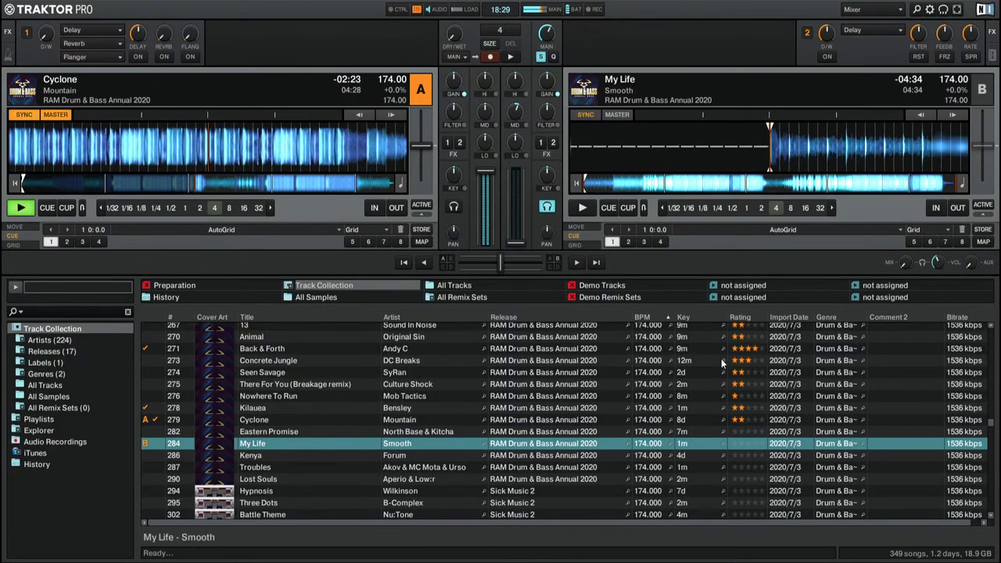
key("space")
left_click(651, 184)
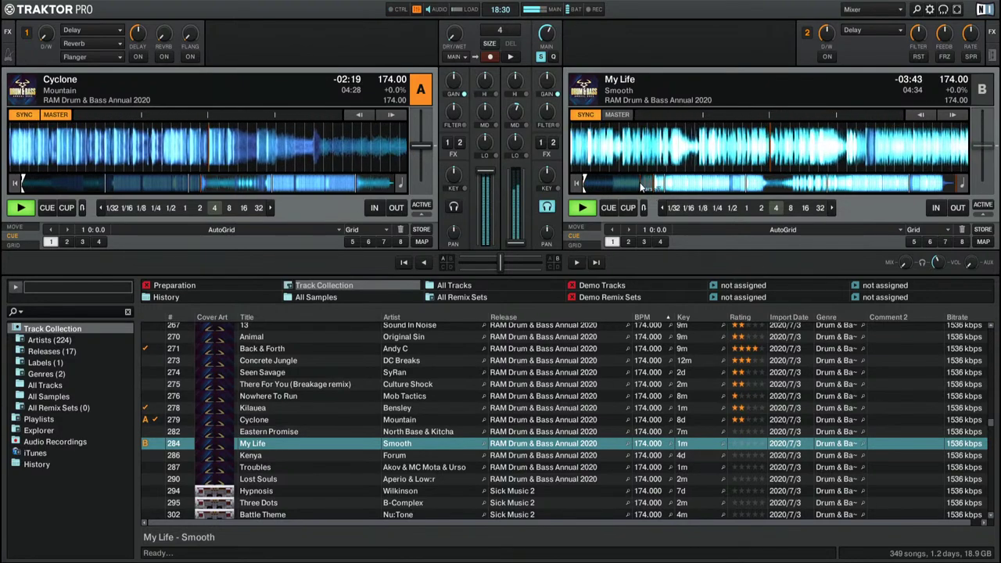
left_click(641, 184)
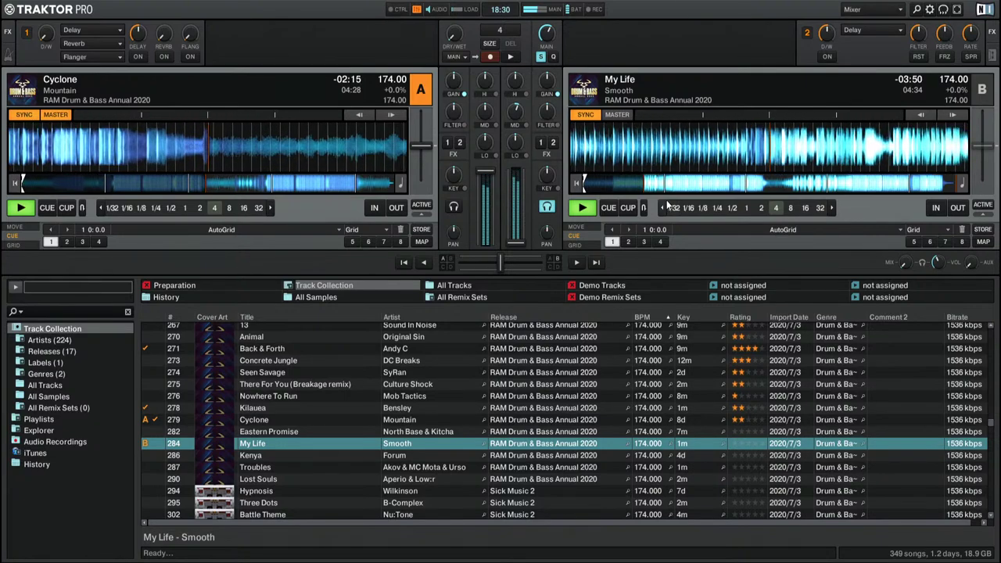
left_click(689, 184)
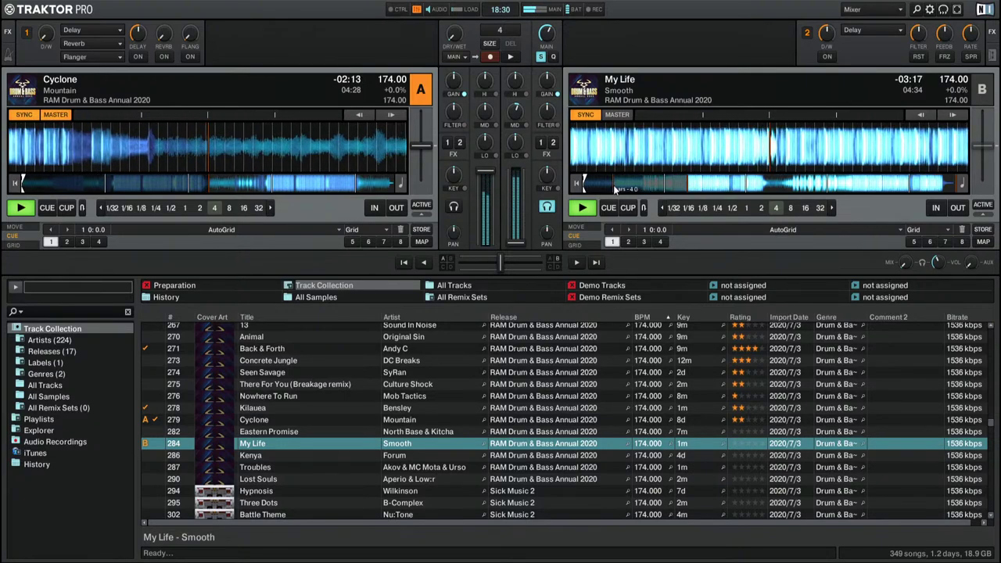
Step: Cue My Life at its beginning on deck B, move Cyclone back to just before its breakdown and start deck B
left_click(575, 185)
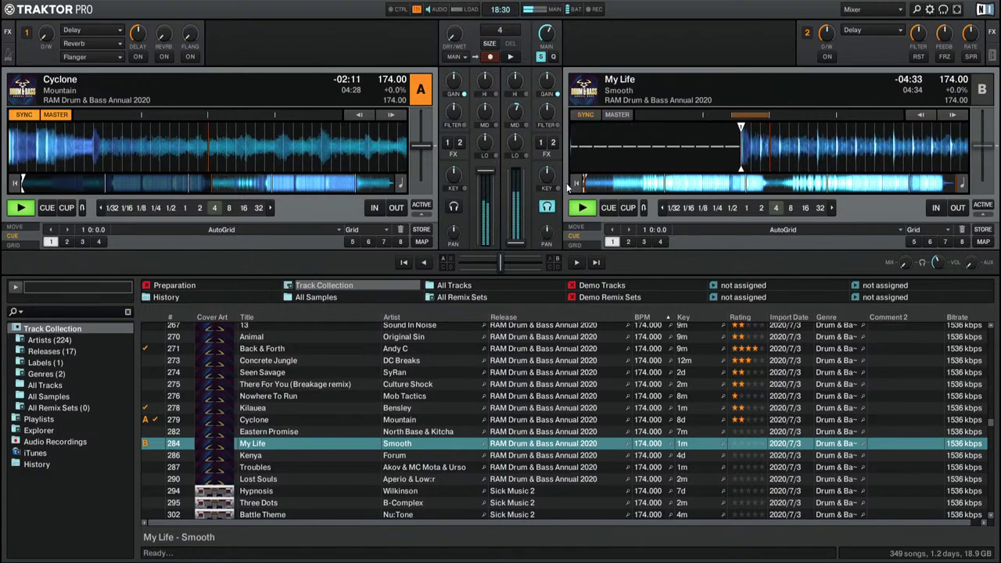
left_click(608, 207)
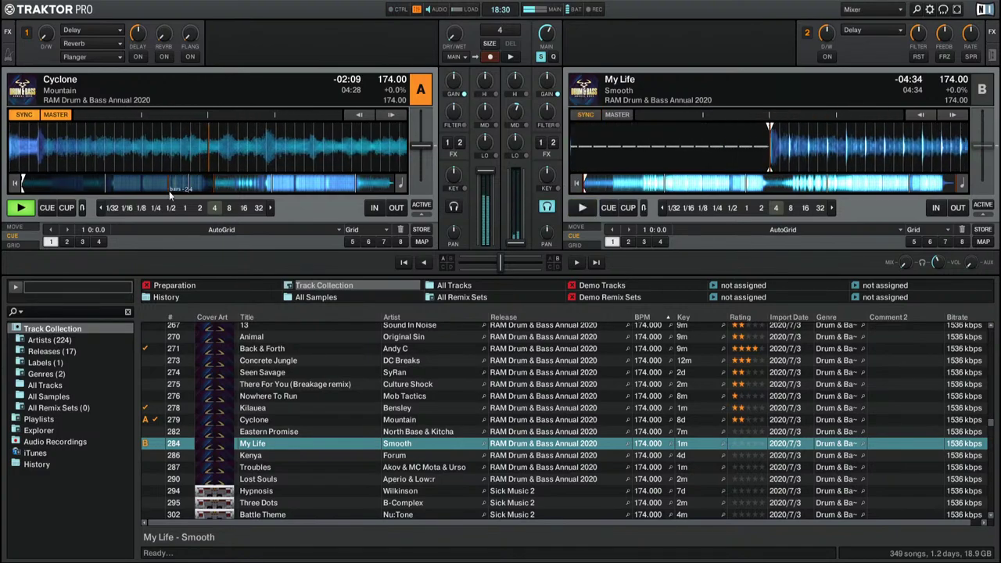
left_click(199, 178)
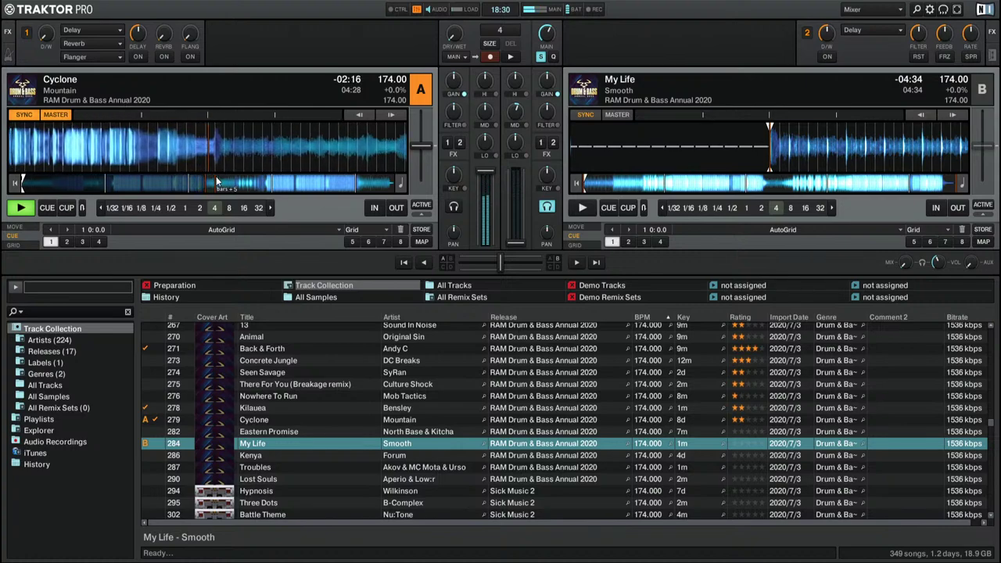
key("space")
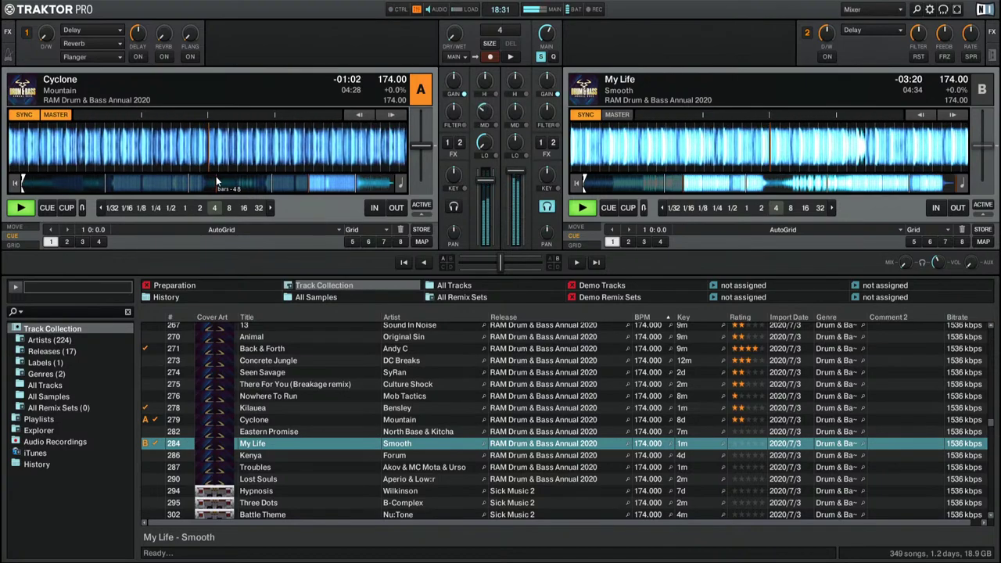
Step: Turn on headphone monitoring for deck A and audition Kenya there from further in, rating it one star
key("h")
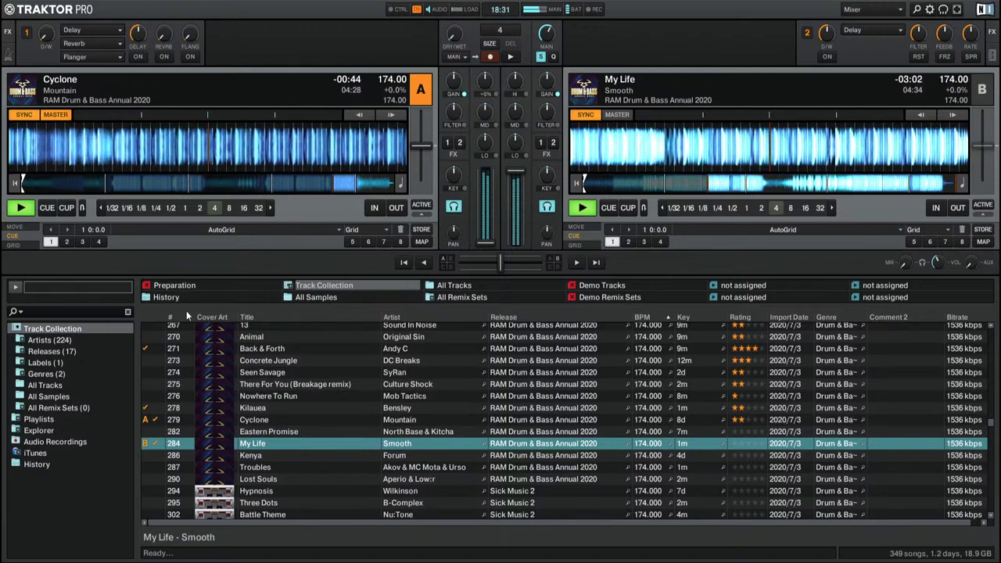
key("Down")
key("ctrl+Left")
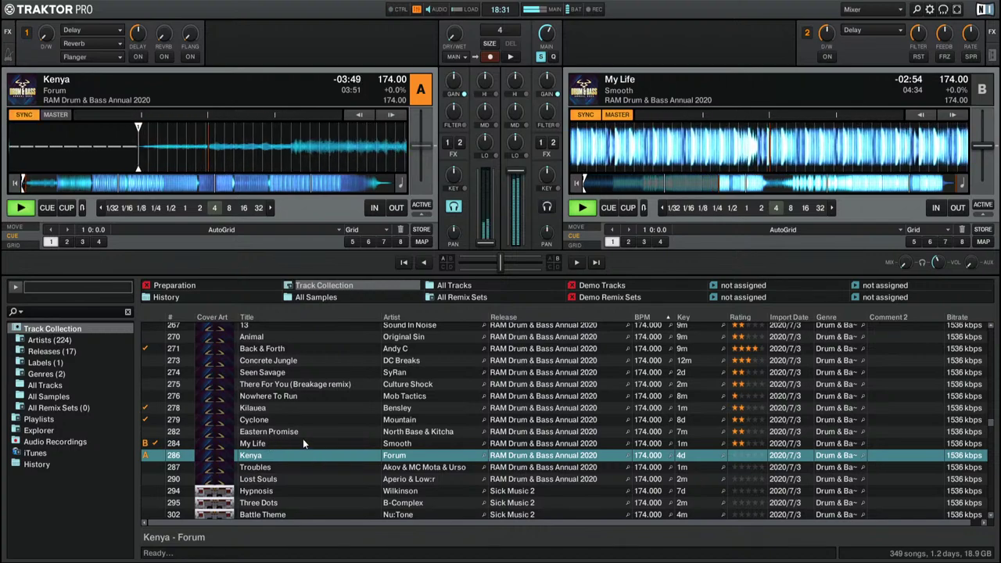
left_click(119, 180)
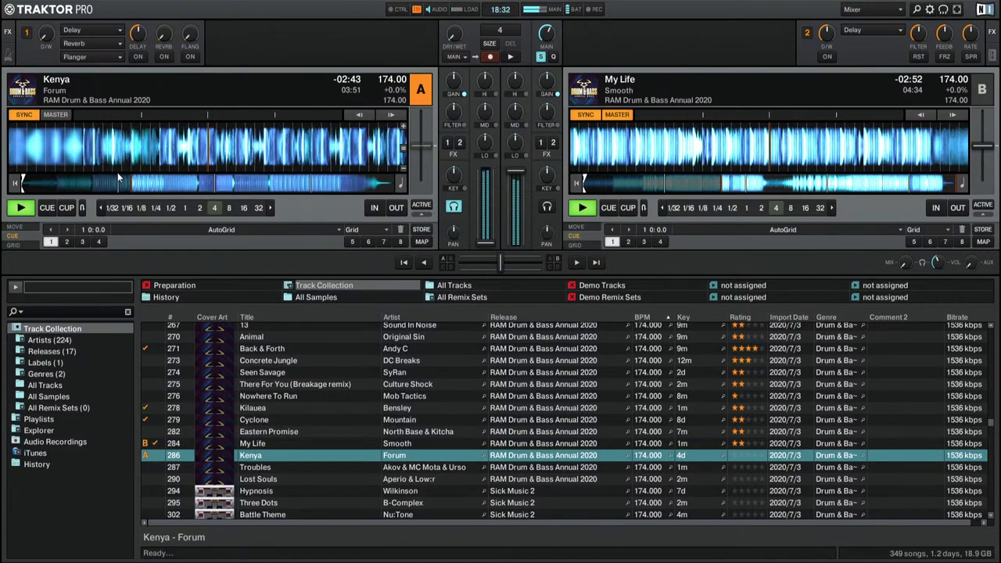
Step: Load Troubles into deck A, play it from further in and rate it one star
left_click(704, 467)
left_click_drag(704, 467, 190, 209)
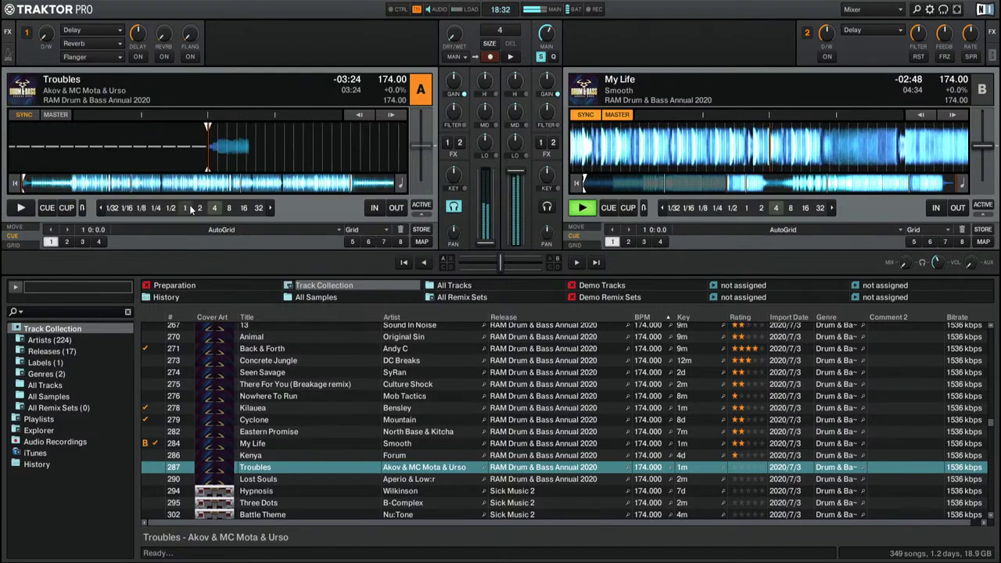
key("space")
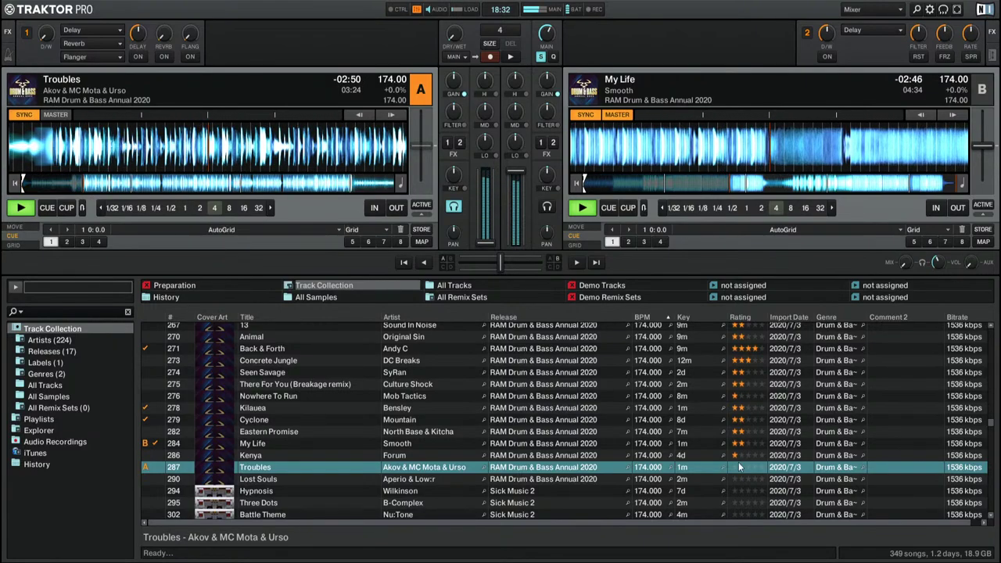
Step: Audition Lost Souls and Hypnosis one after the other on deck A, each from further in, and rate both one star
left_click_drag(739, 479, 223, 225)
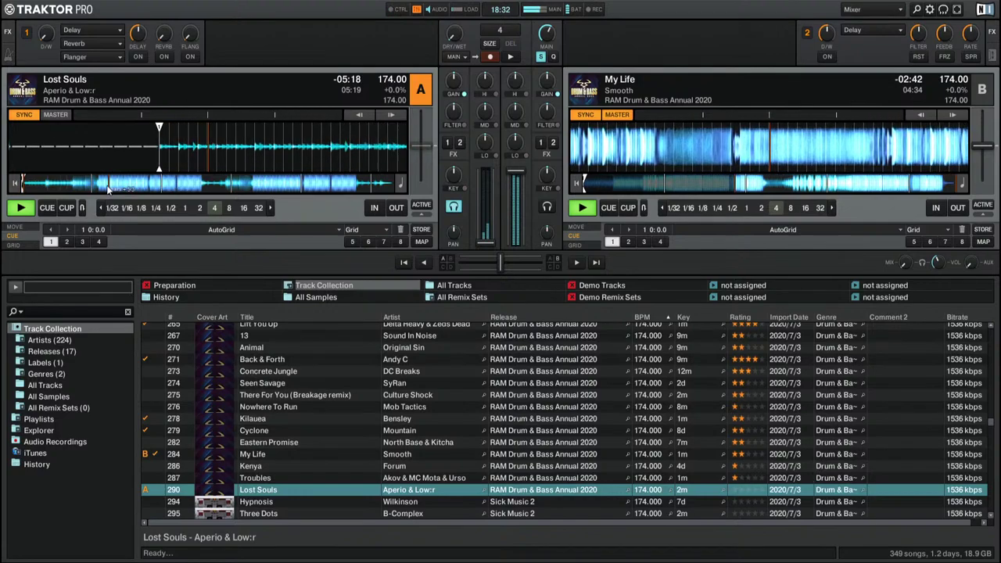
left_click(109, 187)
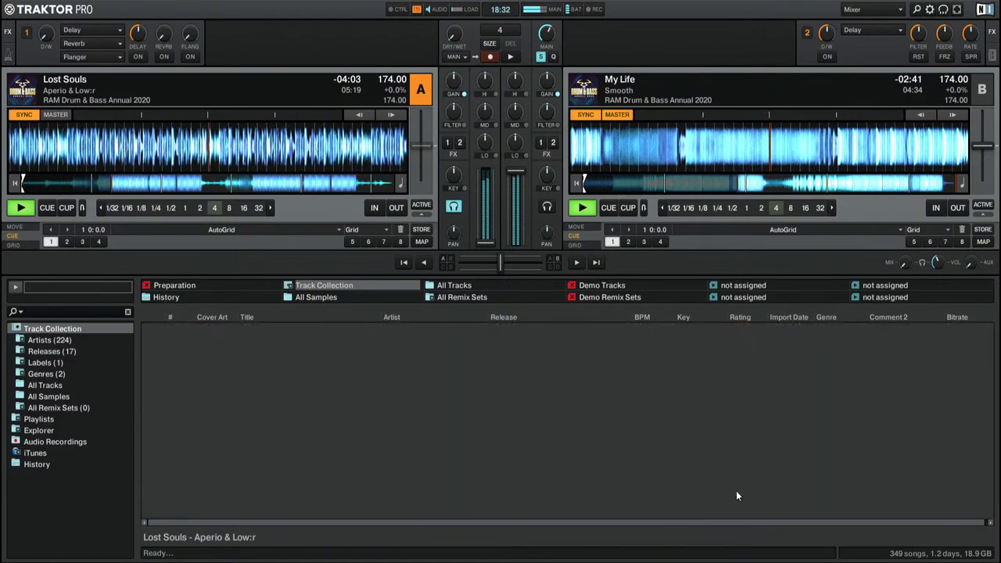
left_click_drag(280, 502, 163, 135)
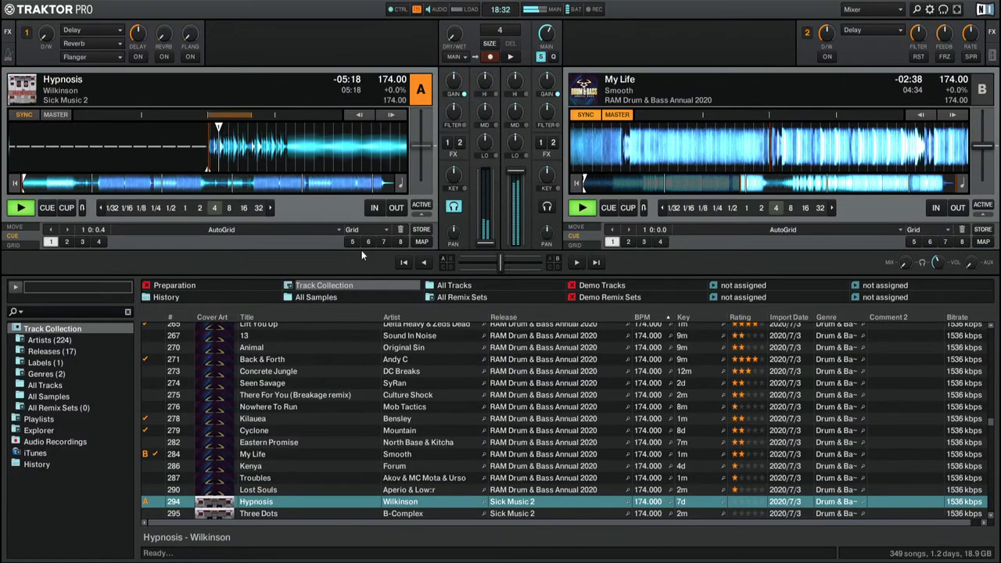
left_click(99, 188)
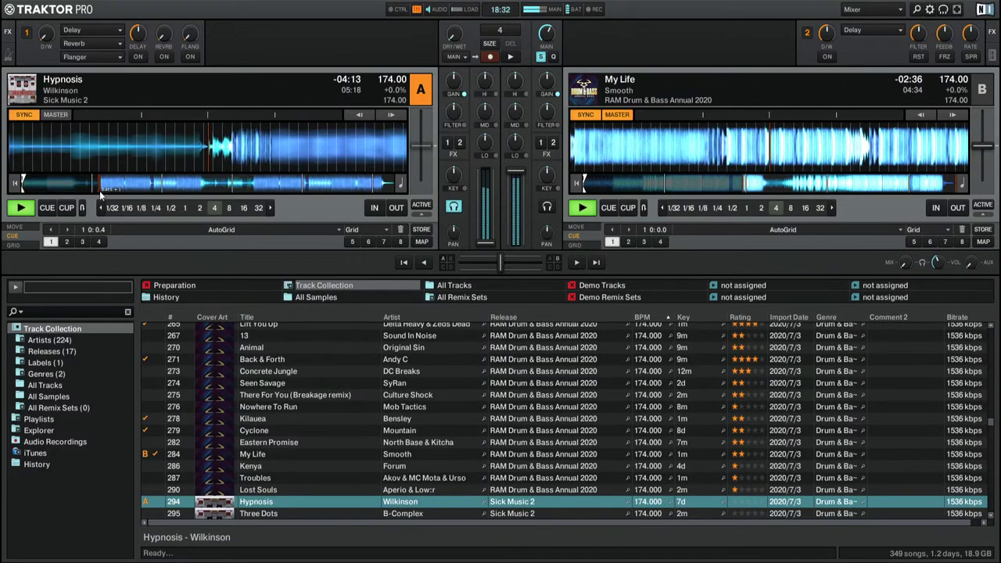
scroll(362, 409, "down", 1)
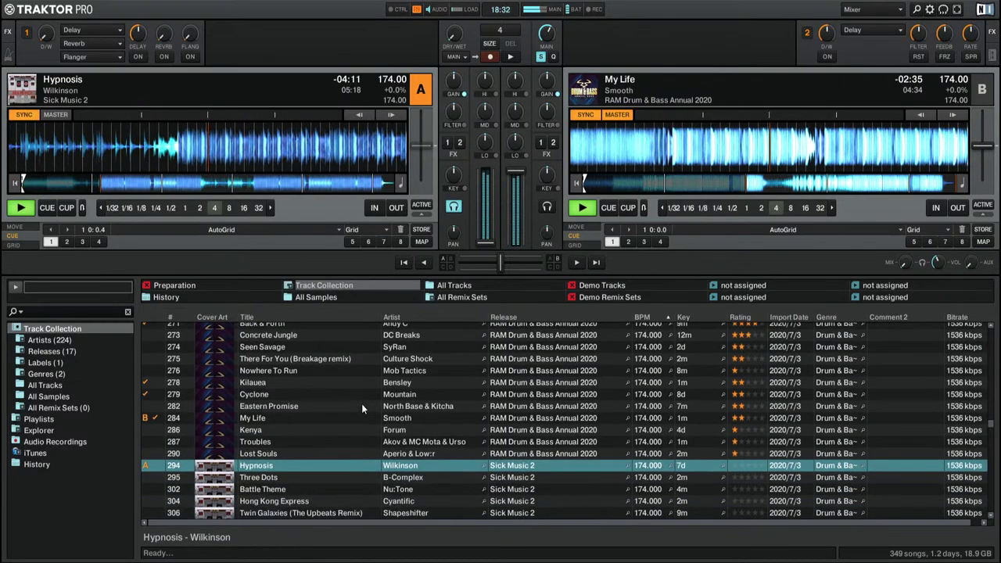
scroll(361, 404, "down", 2)
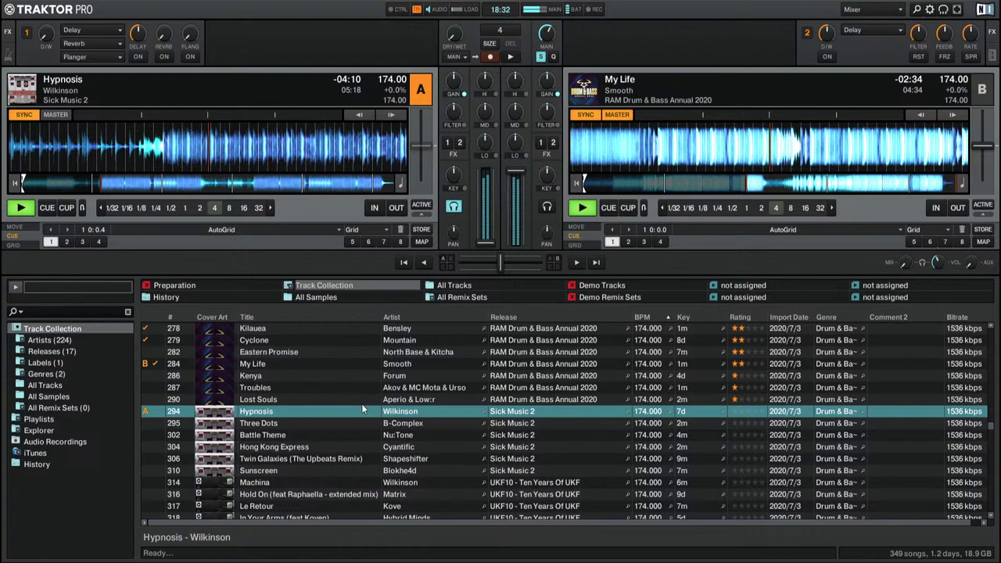
Step: Load Three Dots into deck A, audition two sections further into the track and rate it one star
left_click(723, 423)
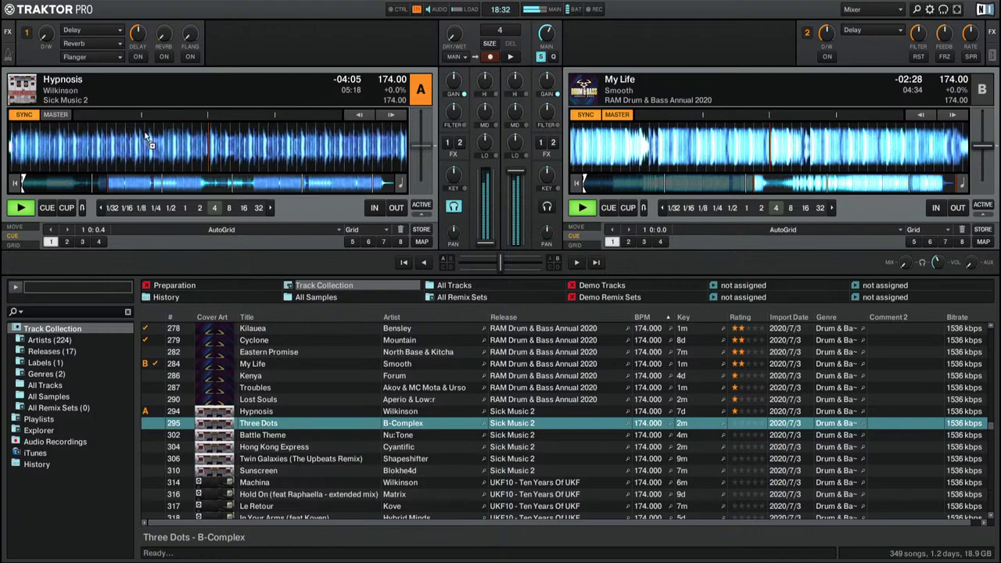
key("ctrl+Left")
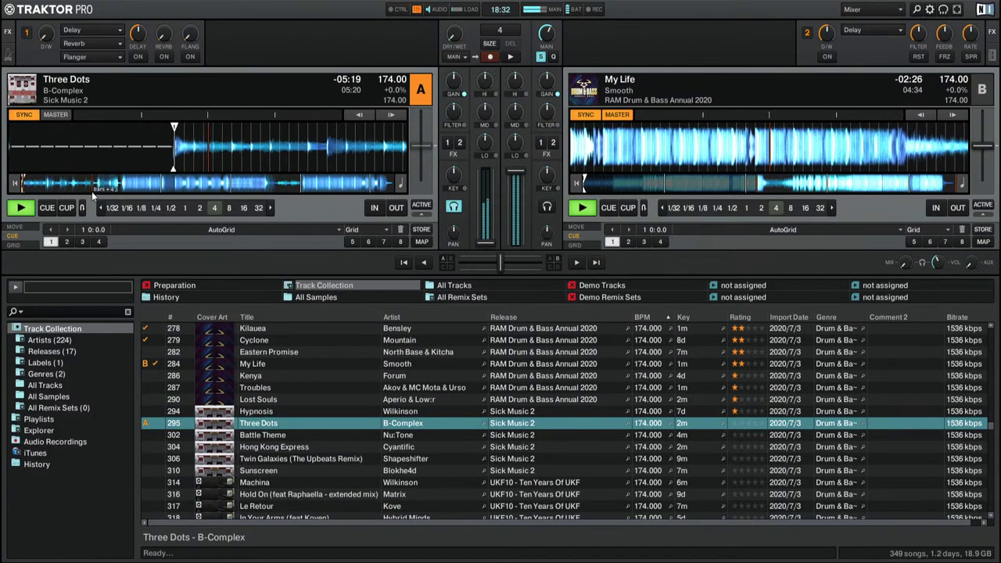
left_click(122, 187)
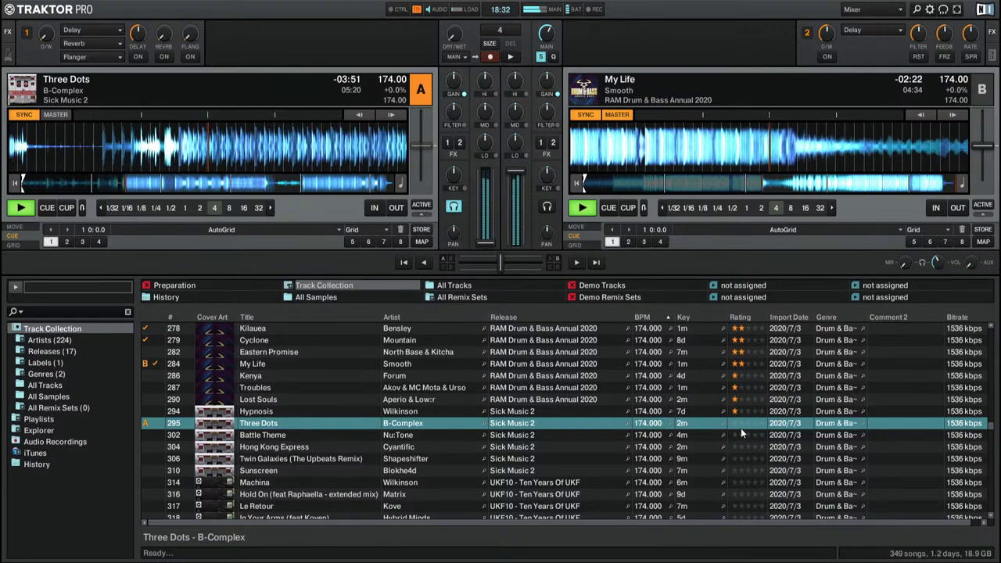
left_click(183, 189)
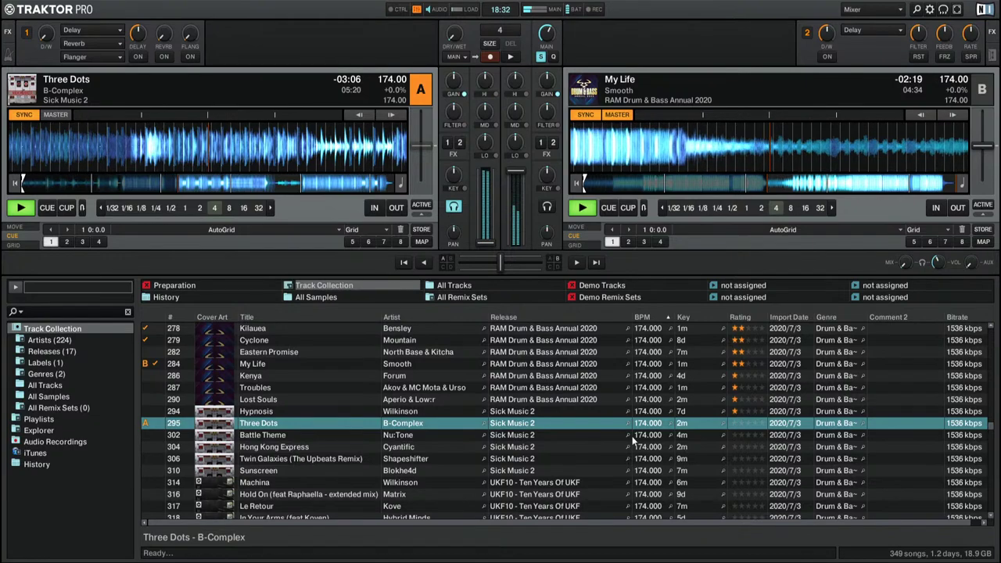
Step: Load Battle Theme into deck A, play it from further in and rate it one star
left_click(247, 436)
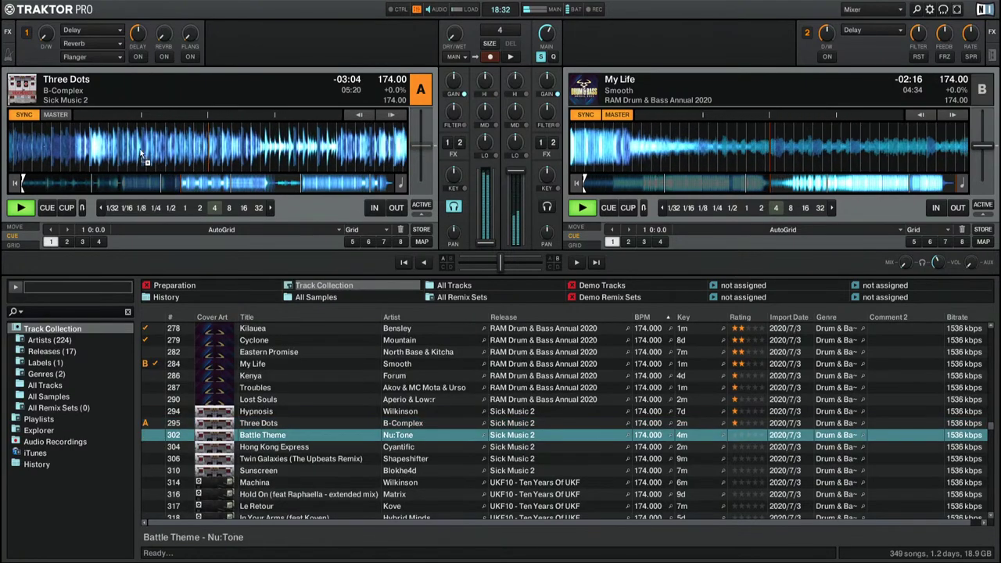
left_click_drag(143, 156, 141, 156)
left_click(128, 189)
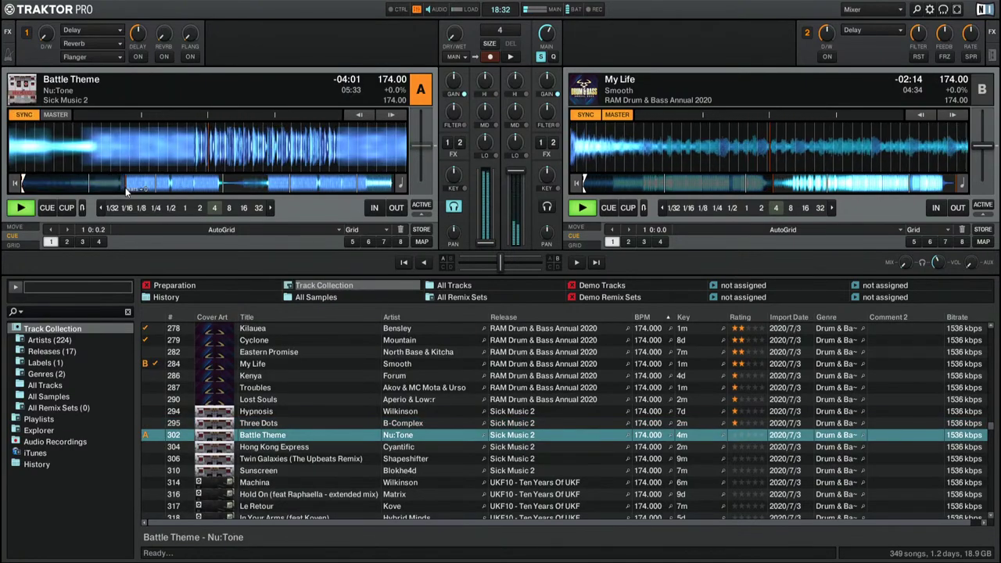
scroll(690, 372, "down", 2)
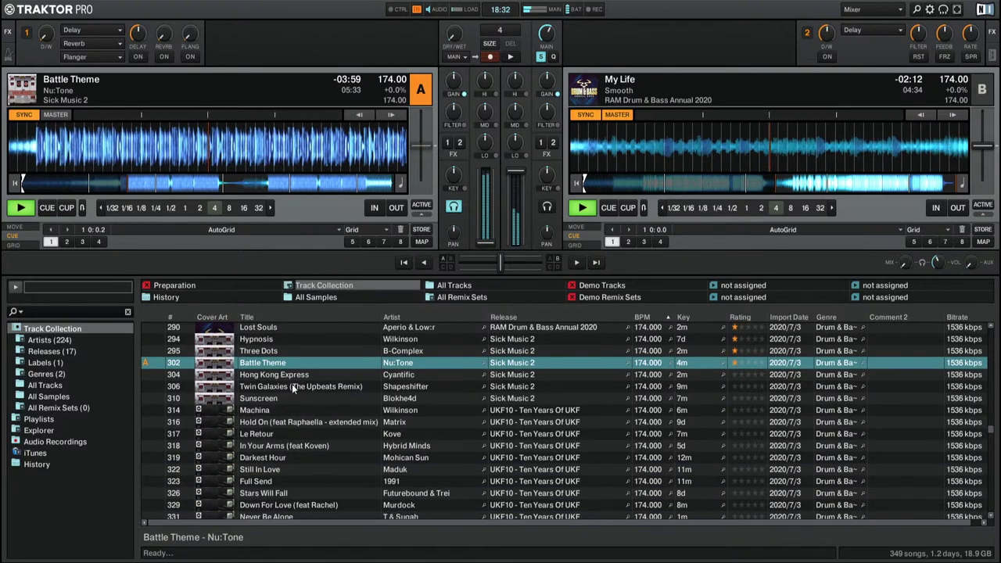
Step: Load Hong Kong Express into deck A, audition it from further in, and start it from its beginning
left_click_drag(273, 374, 171, 197)
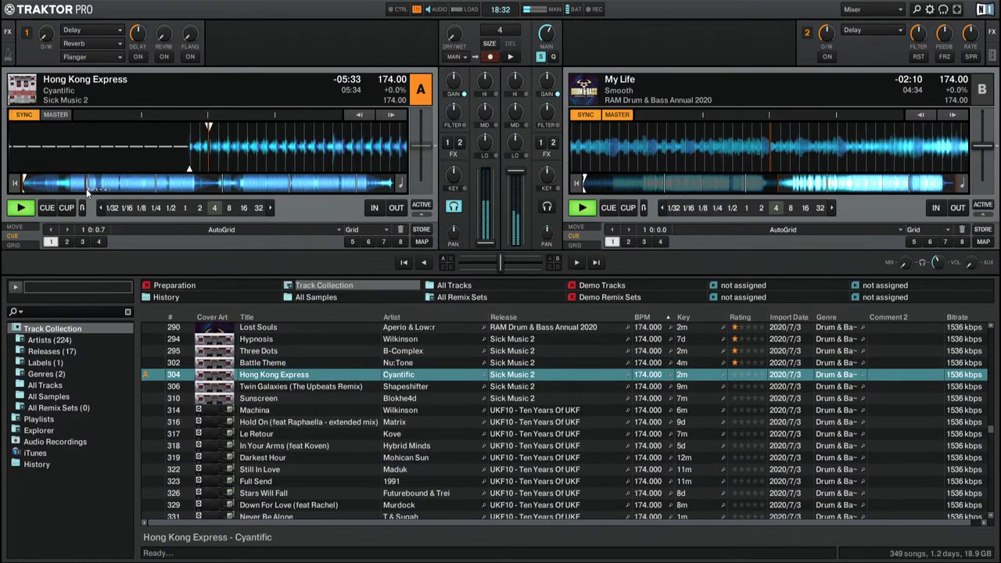
left_click(87, 190)
left_click(66, 185)
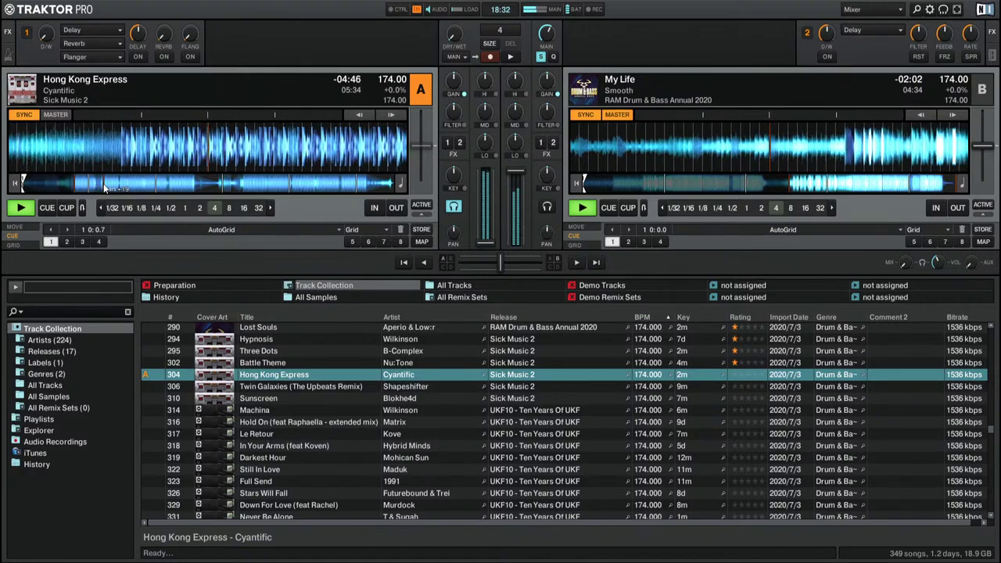
key("ctrl+Left")
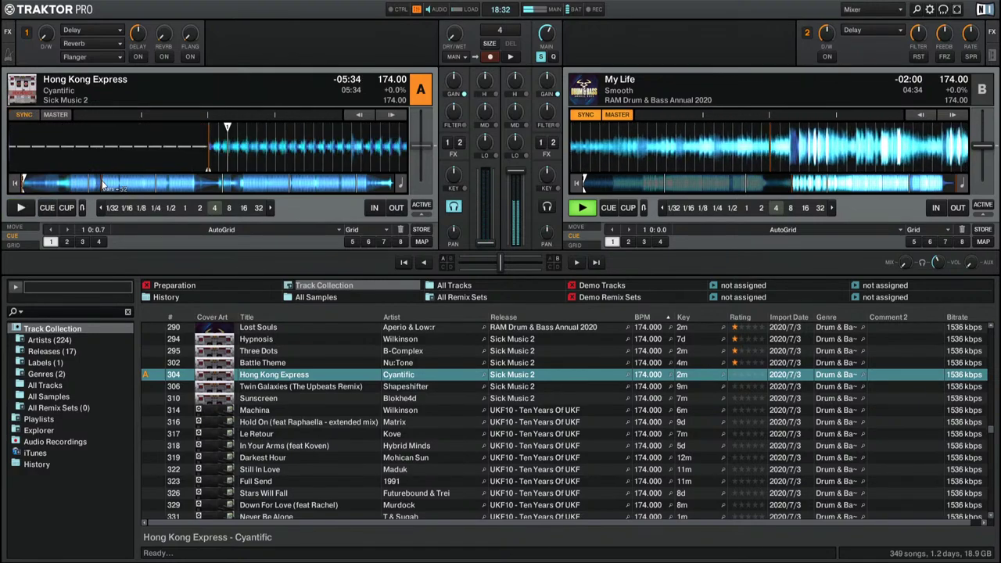
key("space")
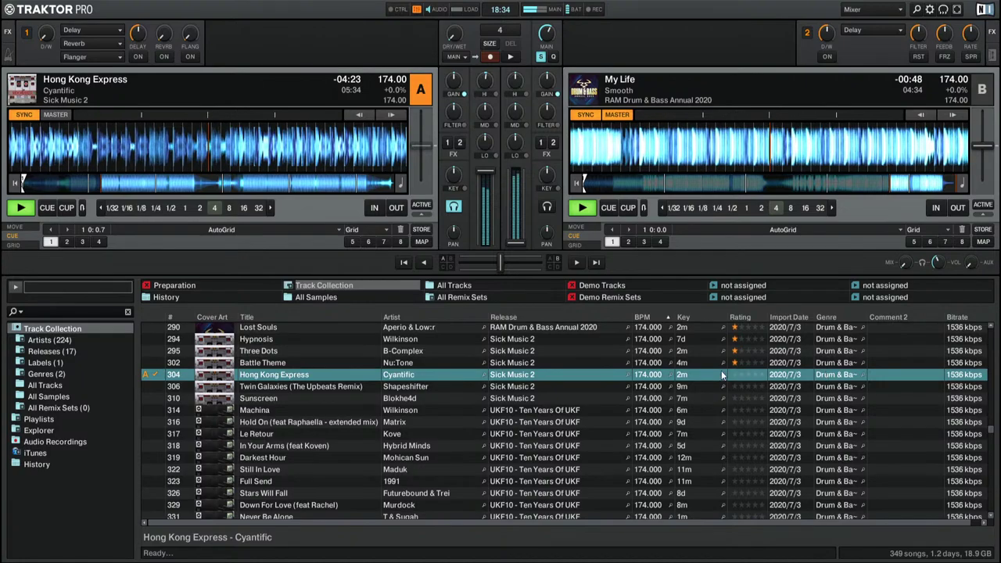
Step: Rate Hong Kong Express one star and audition Twin Galaxies (The Upbeats Remix) on deck B from further in, with headphone monitoring switched to that deck
left_click_drag(269, 387, 625, 198)
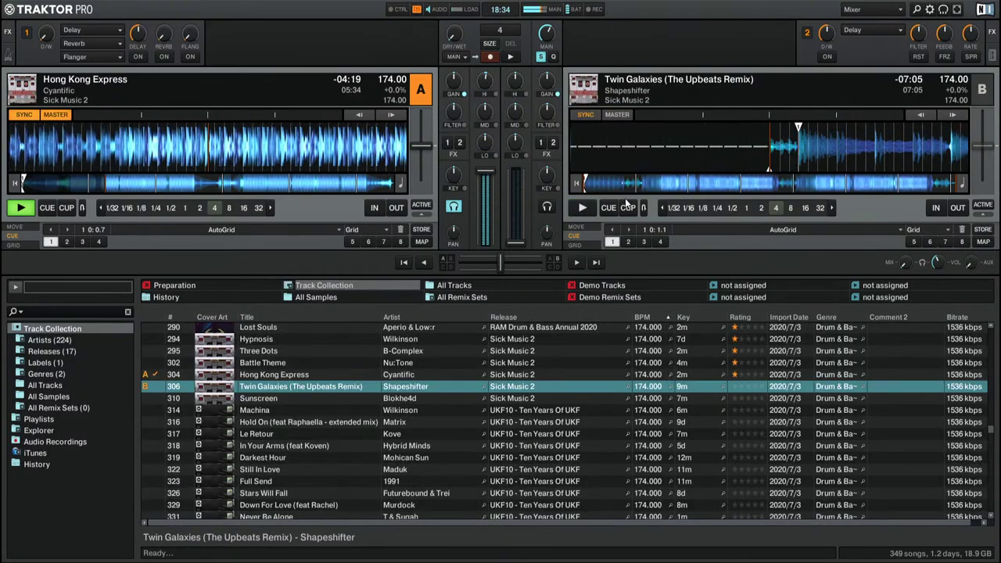
key("space")
key("h")
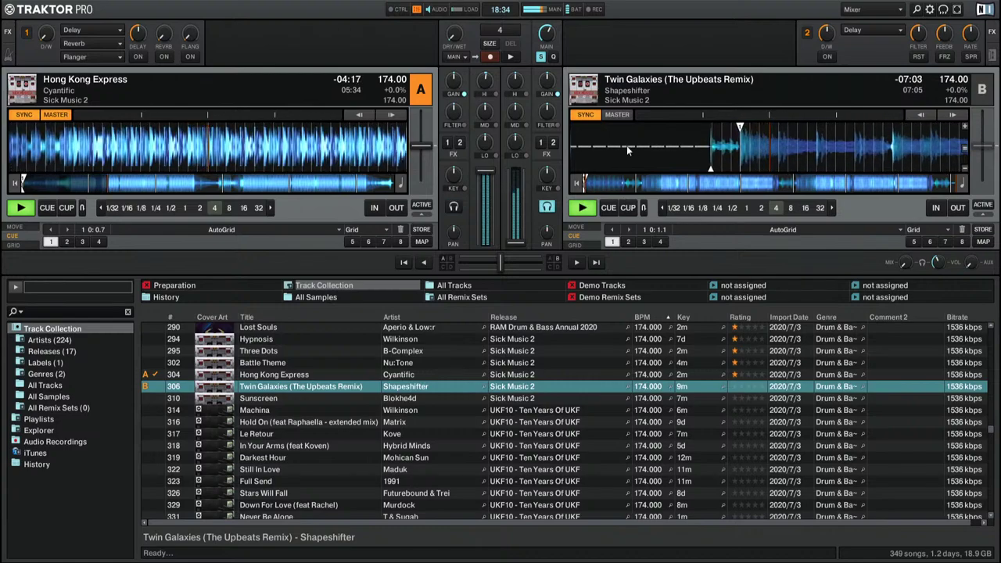
left_click(660, 188)
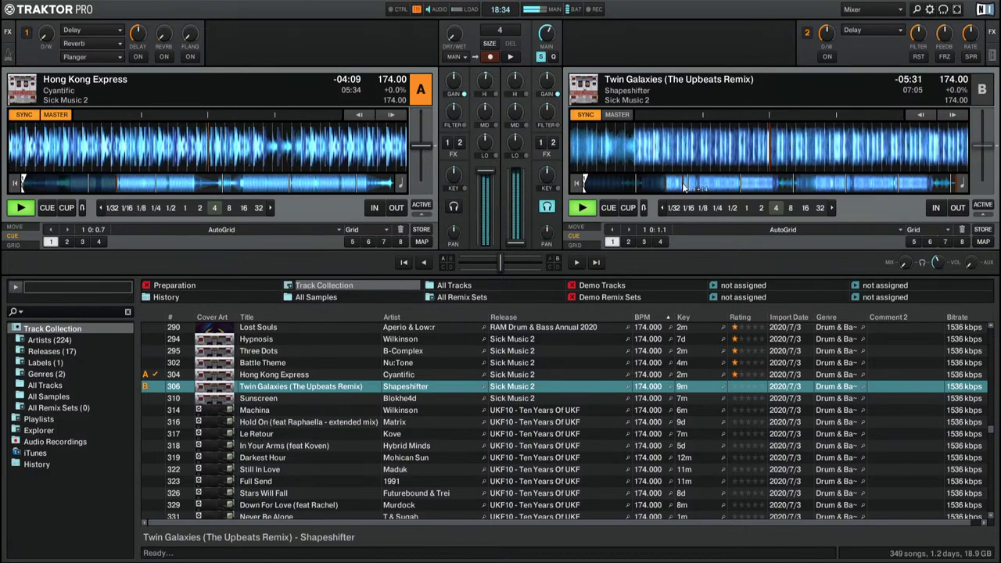
Step: Start Twin Galaxies from its beginning on deck B and fade the mix over to it from Hong Kong Express
left_click(584, 183)
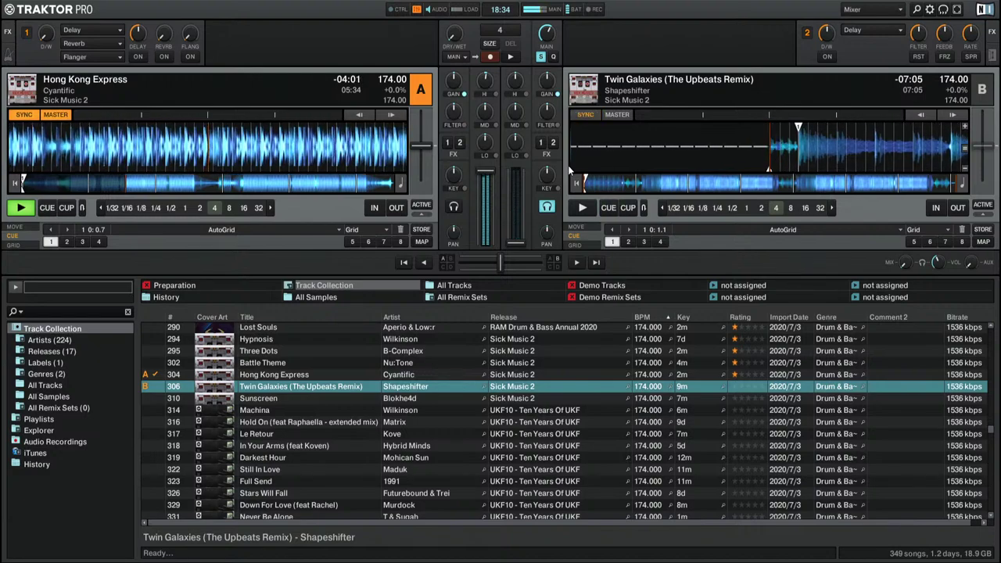
key("space")
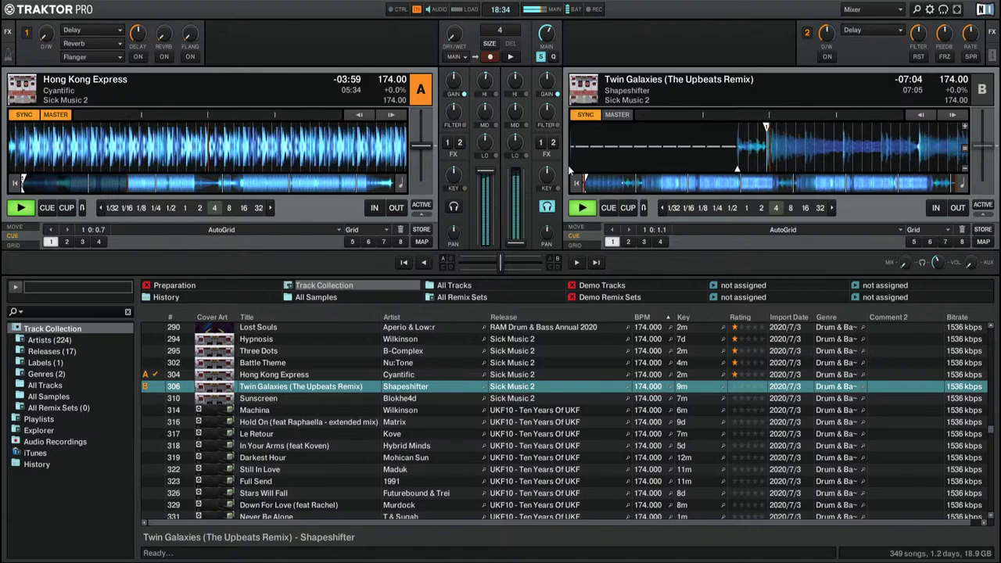
key("space")
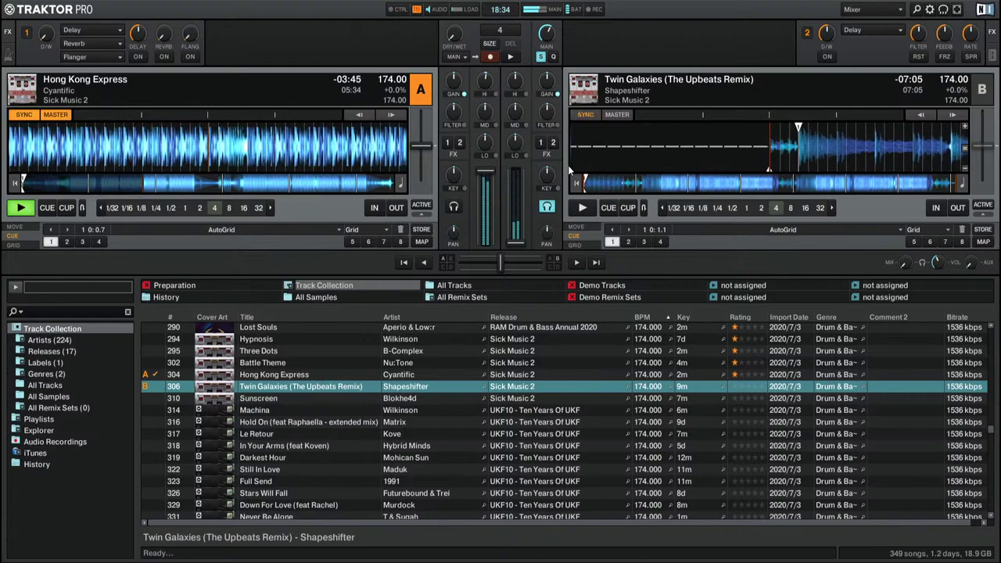
key("space")
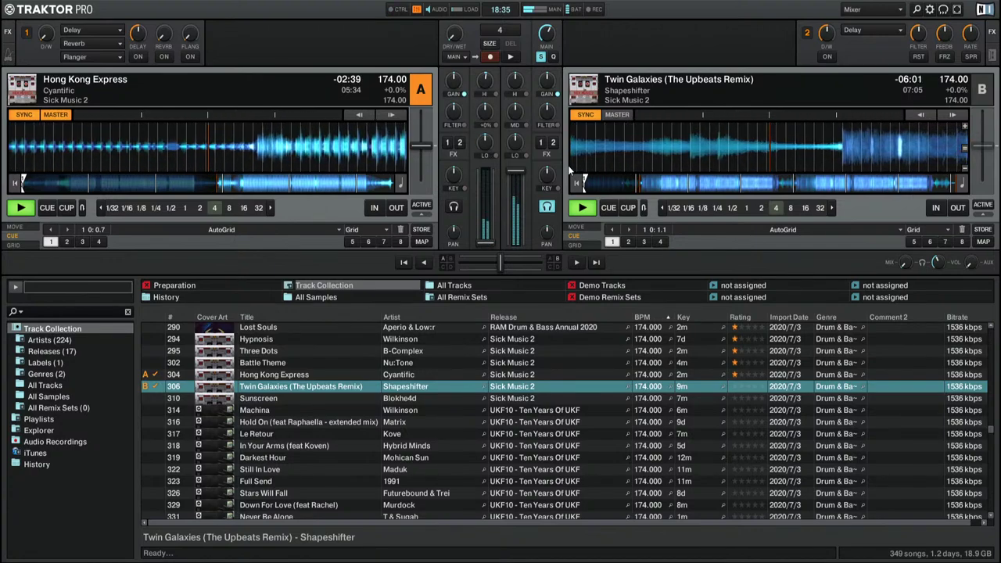
Step: Load Sunscreen into deck A and rate Twin Galaxies two stars
left_click(285, 401)
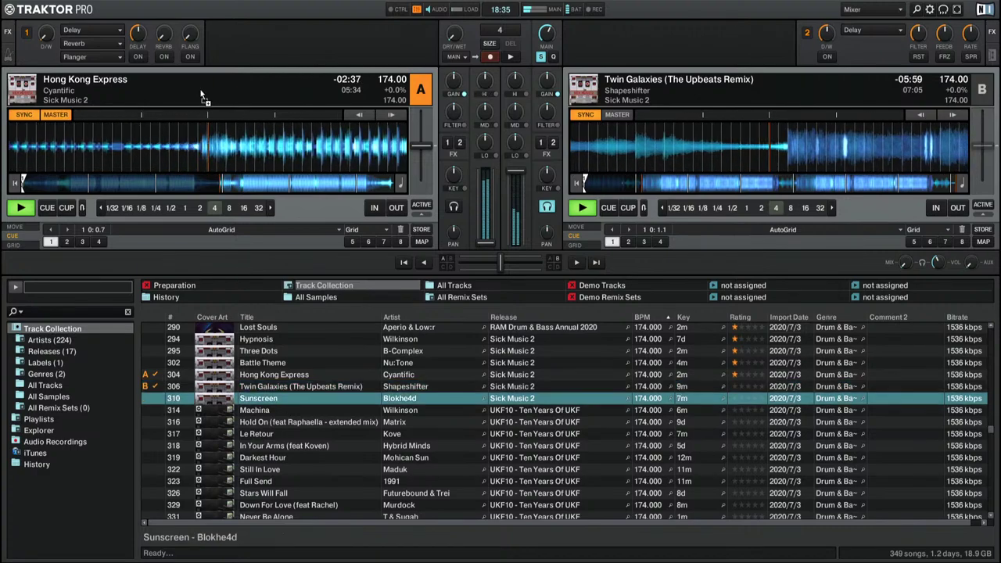
key("ctrl+Left")
left_click(742, 388)
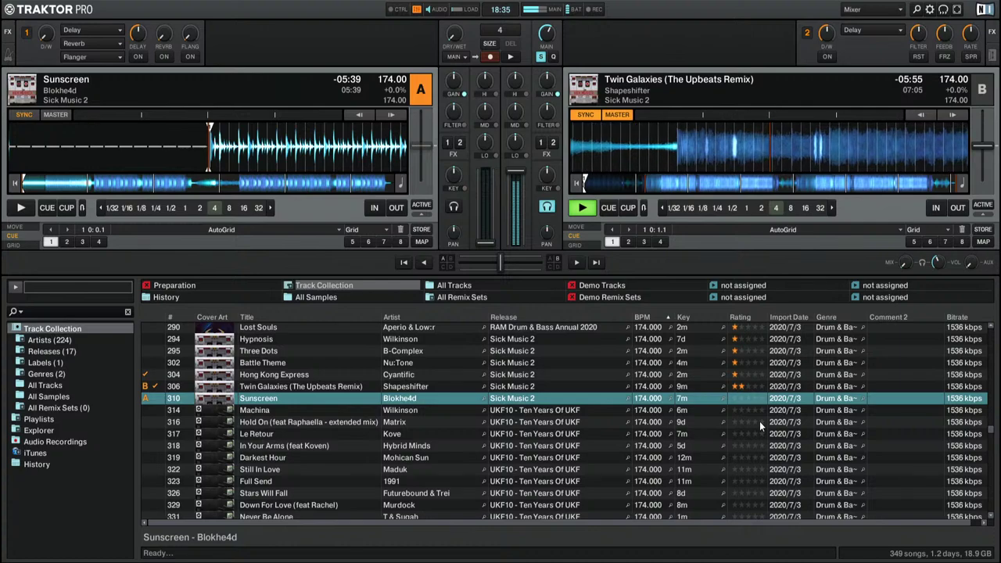
Step: Switch headphone monitoring to deck A, audition two sections further into Sunscreen and rate it one star
key("F5")
key("h")
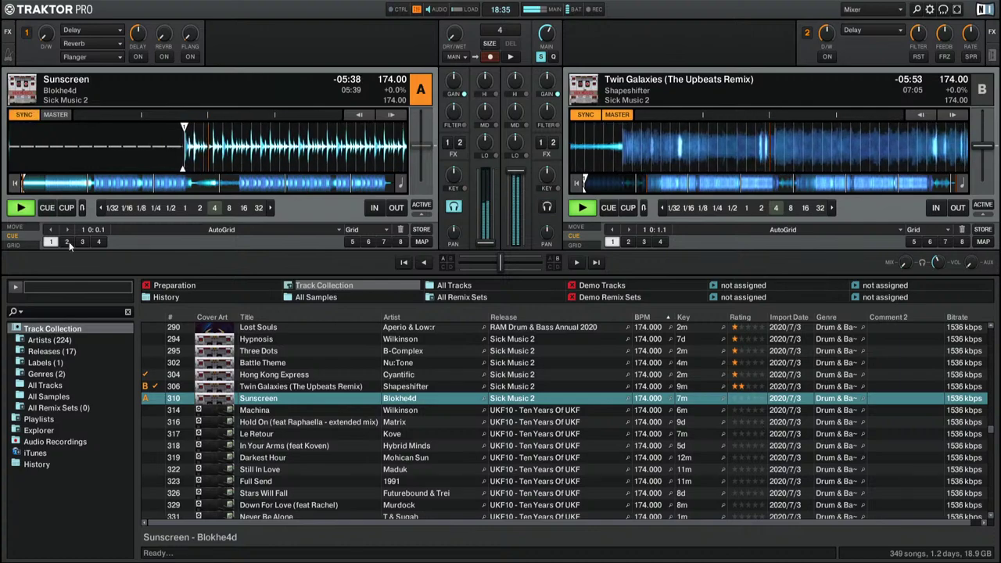
left_click(101, 185)
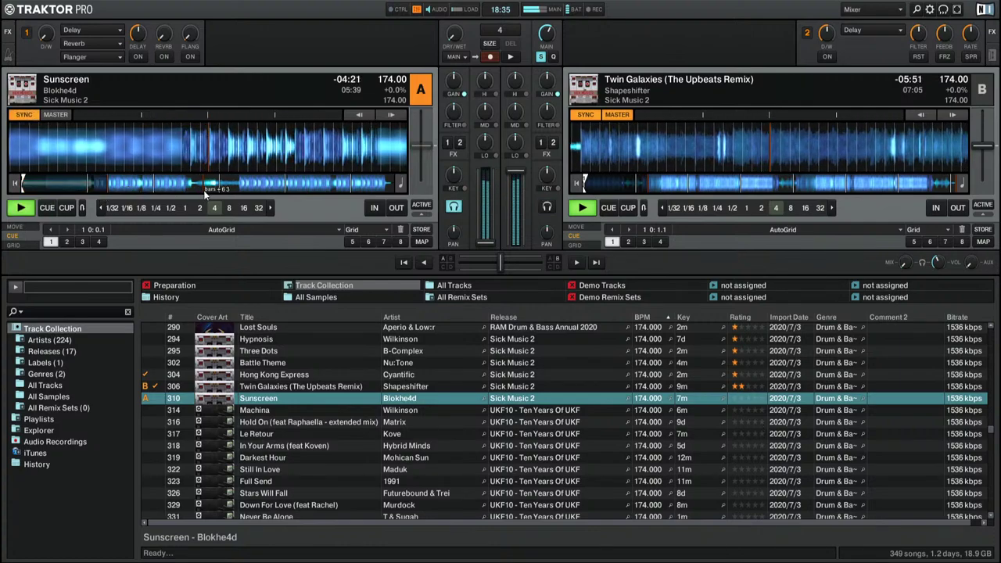
left_click(143, 185)
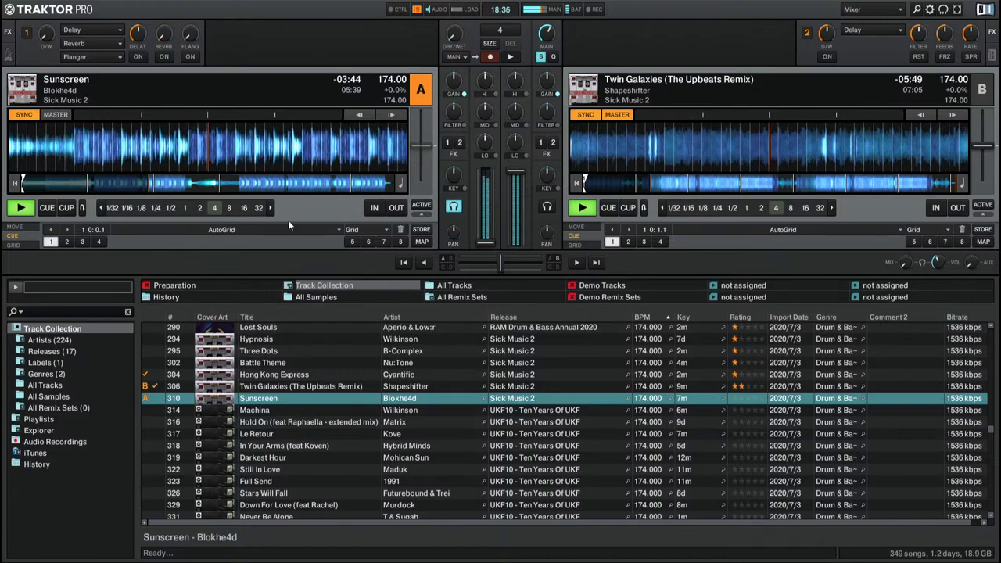
Step: Load Machina into deck A, audition it from further in and cue it back at its beginning
left_click_drag(255, 410, 177, 164)
left_click(20, 208)
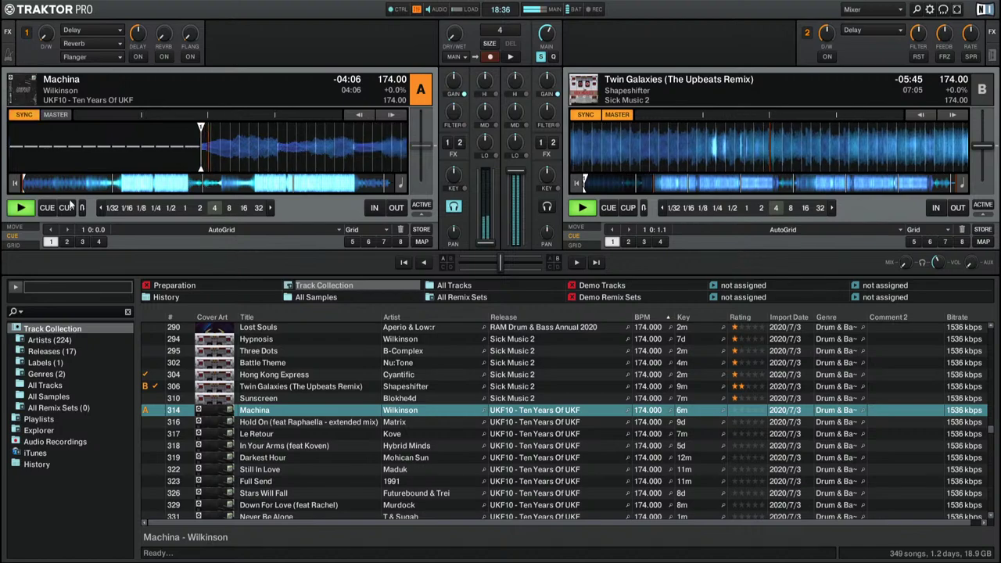
left_click(121, 184)
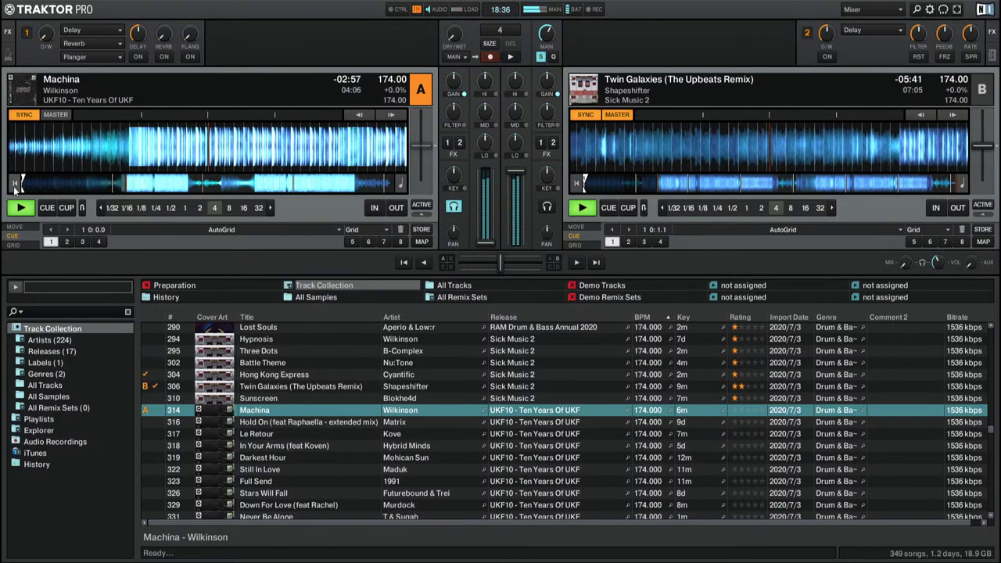
left_click(110, 183)
left_click(46, 208)
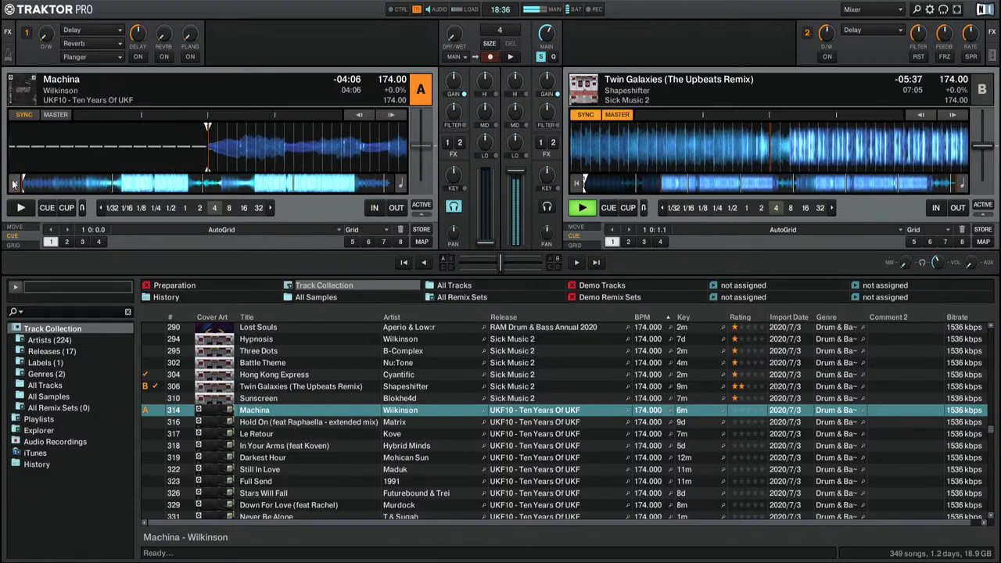
Step: Start Machina on deck A, fade over to it from Twin Galaxies and bring its low EQ back to 0%
key("space")
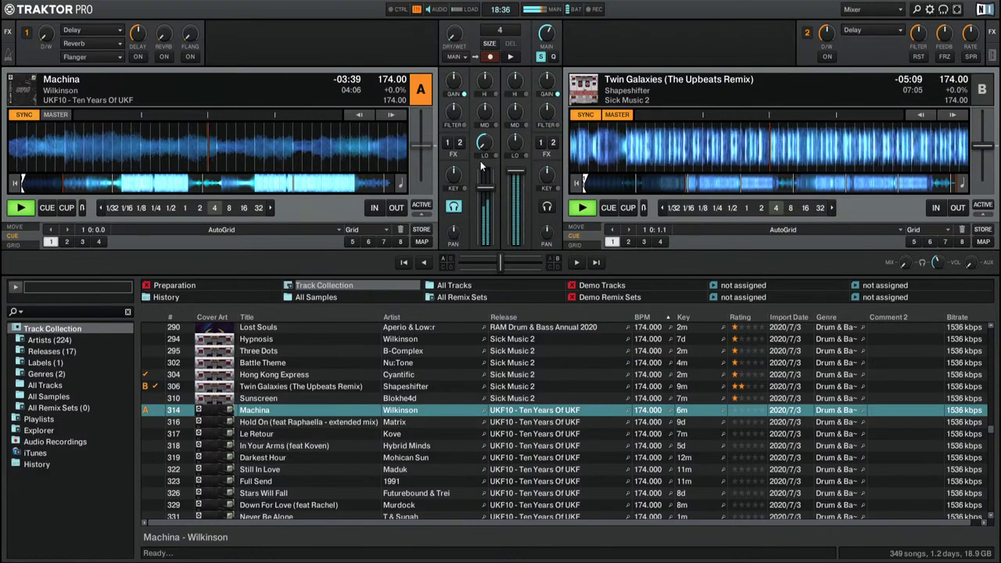
scroll(478, 156, "up", 5)
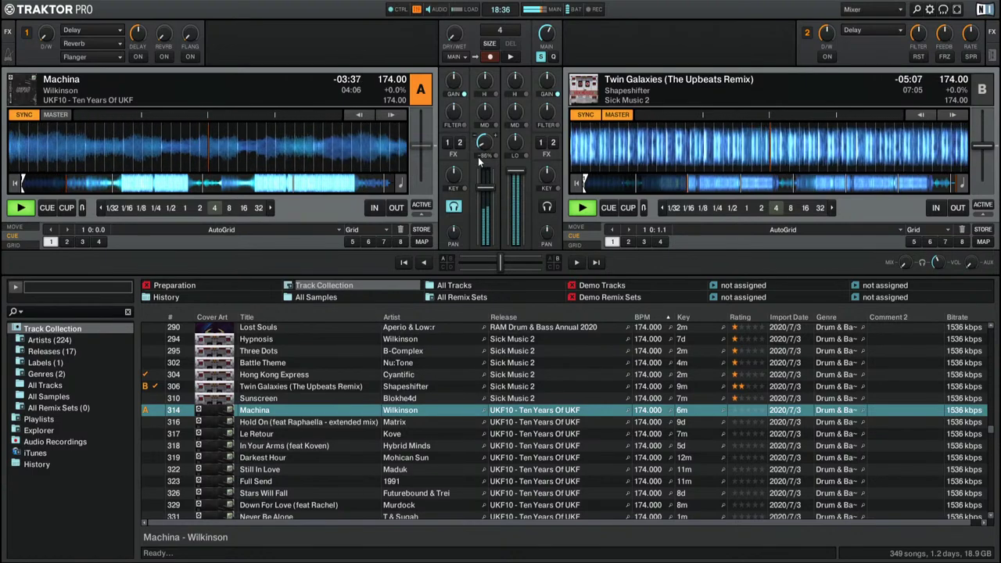
scroll(478, 156, "down", 3)
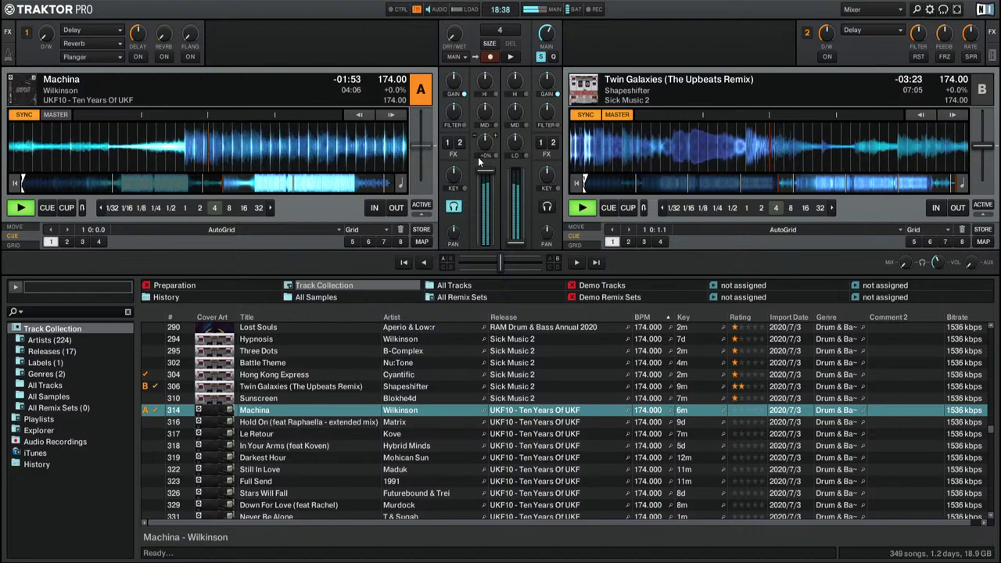
Step: Rate Machina three stars and Hold On one star after auditioning two later sections of Hold On in deck B
left_click(745, 412)
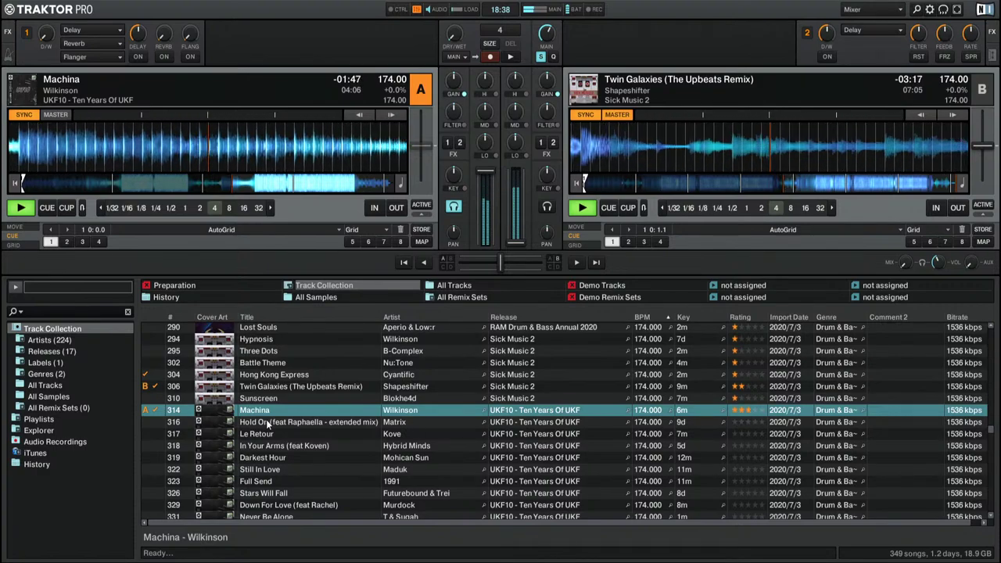
left_click(313, 423)
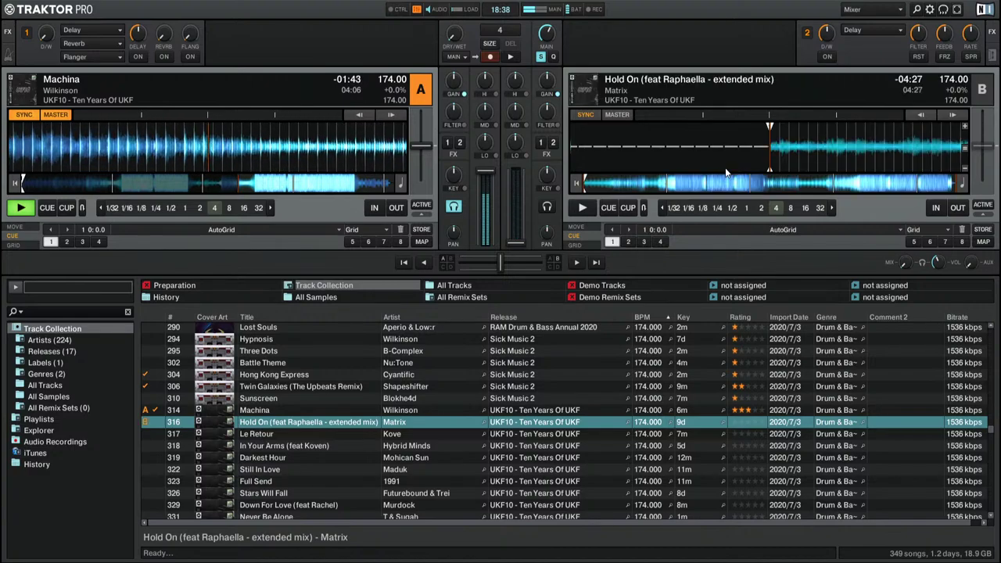
key("space")
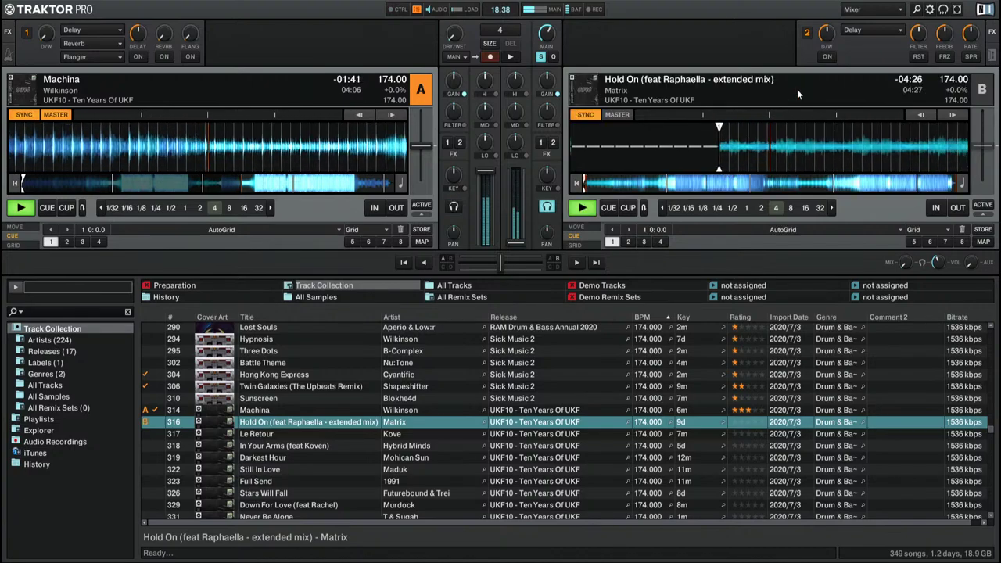
left_click(672, 188)
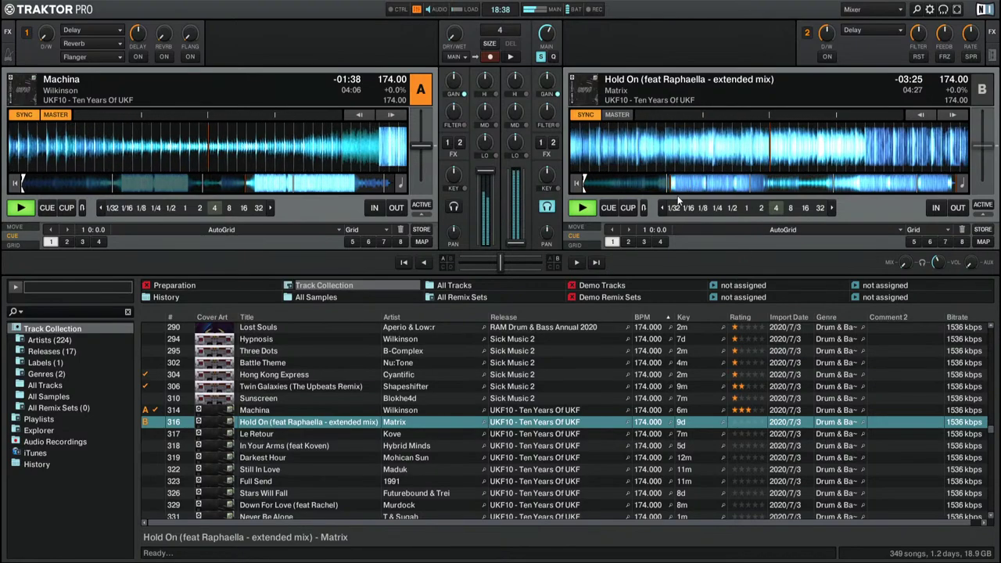
left_click(680, 183)
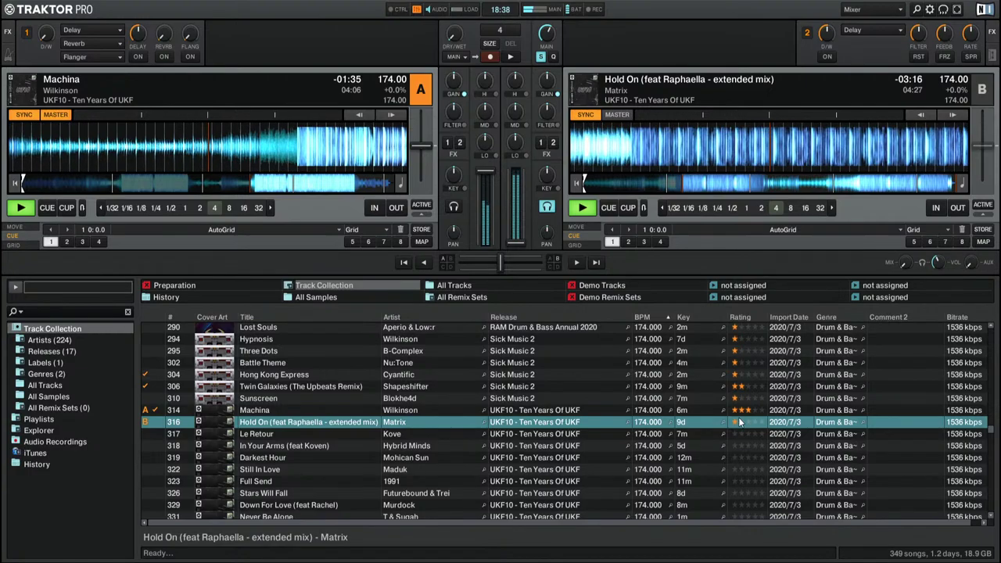
Step: Load Le Retour into deck B, start it against Machina and fade over to it
left_click_drag(726, 434, 691, 137)
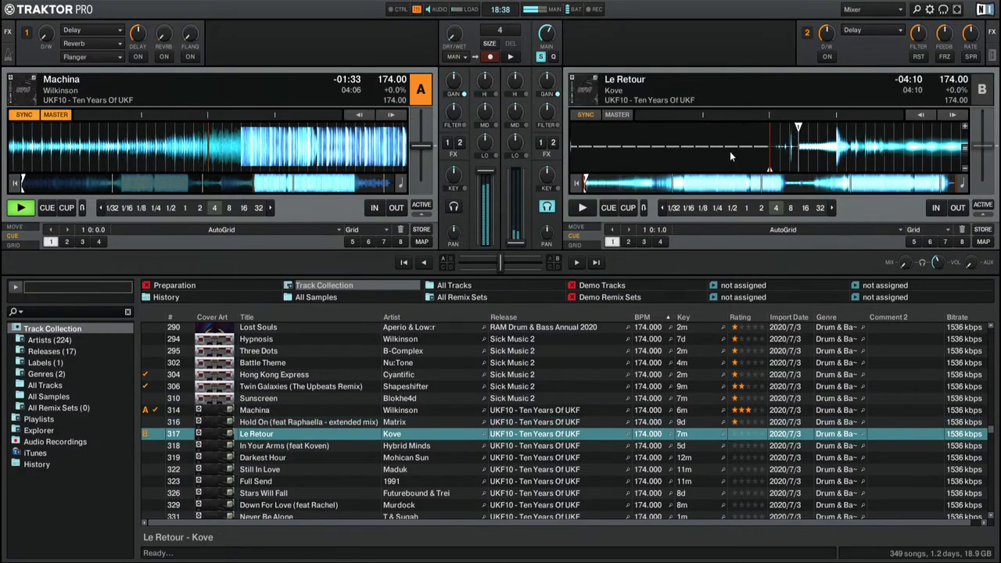
key("space")
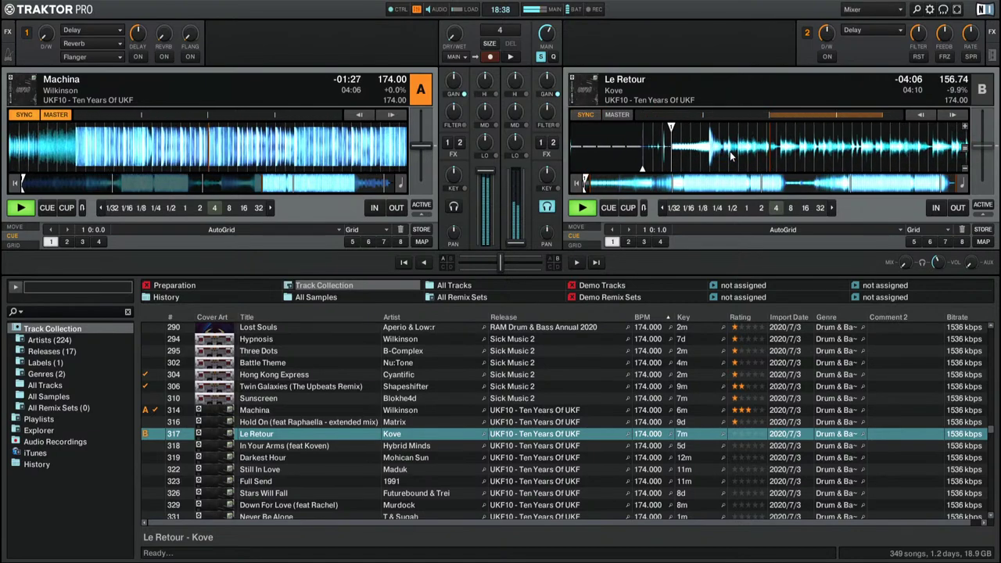
key("space")
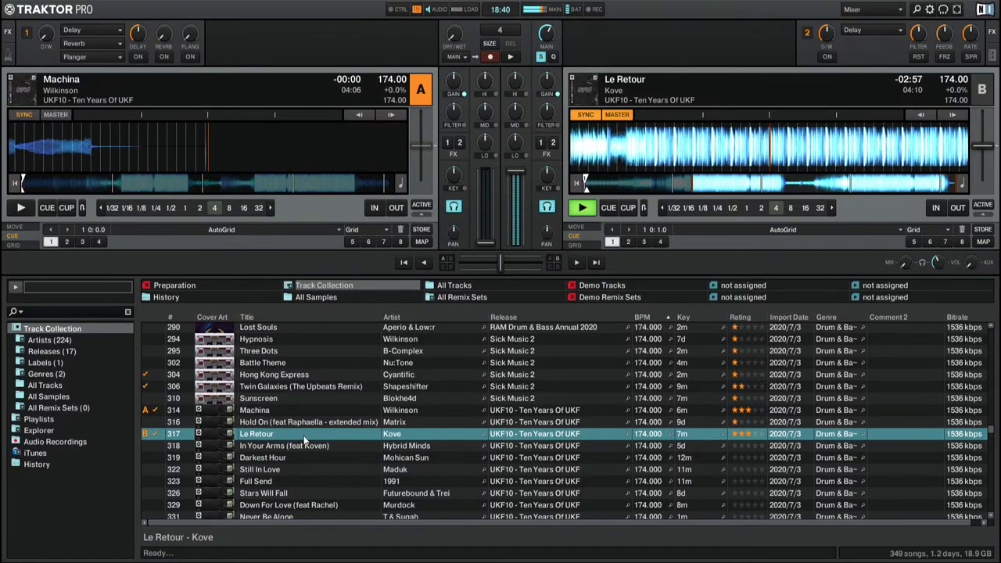
Step: Audition In Your Arms in deck A from further in, rating it one star and Le Retour four stars
key("ctrl+Left")
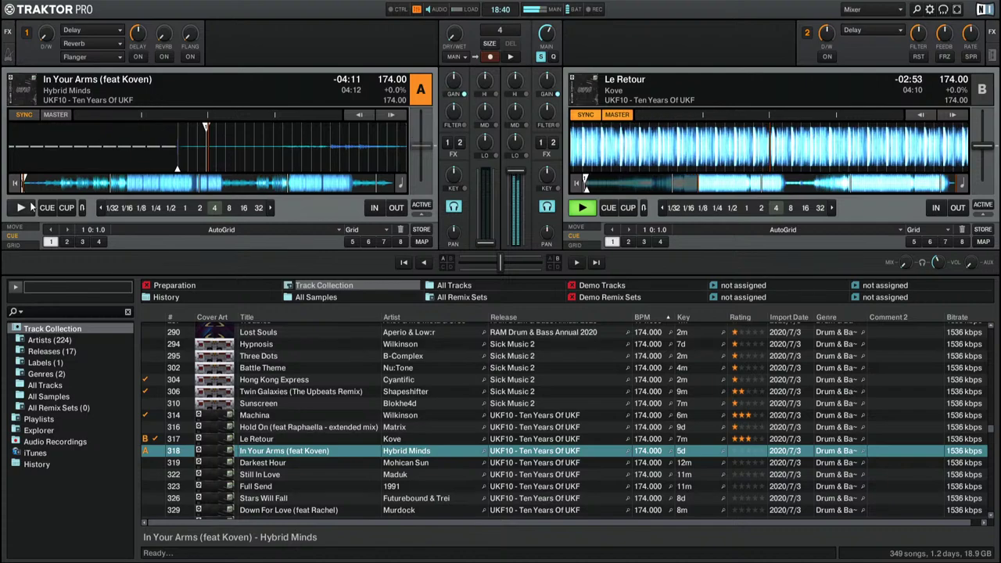
left_click(137, 189)
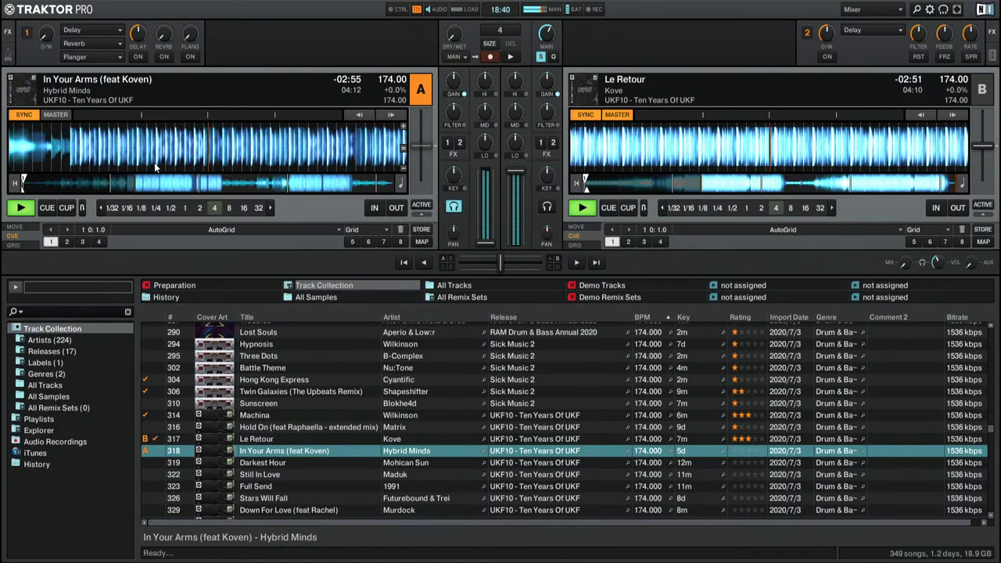
left_click(741, 451)
left_click(756, 438)
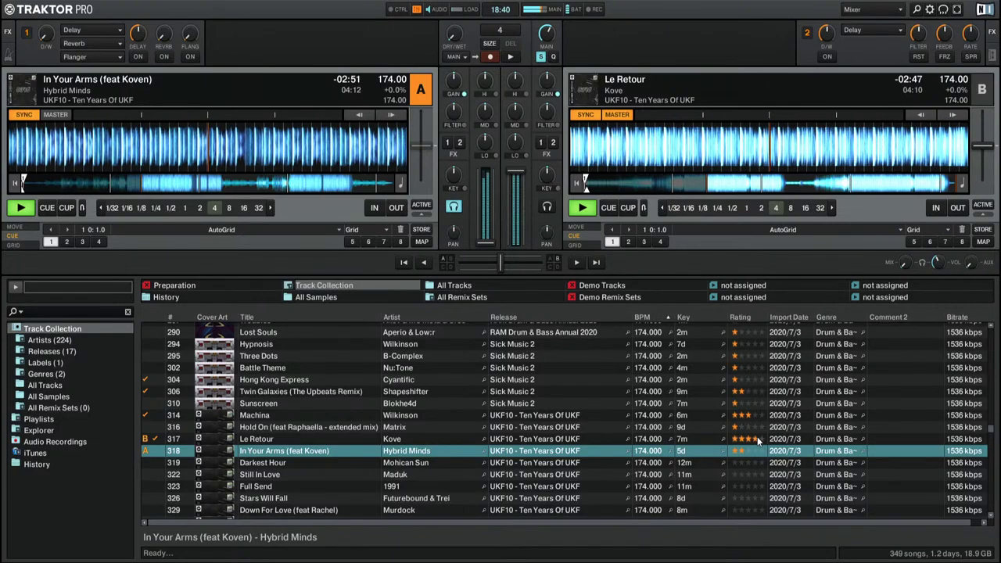
Step: Load Darkest Hour into deck A, audition it from further in and rate it one star
left_click(274, 463)
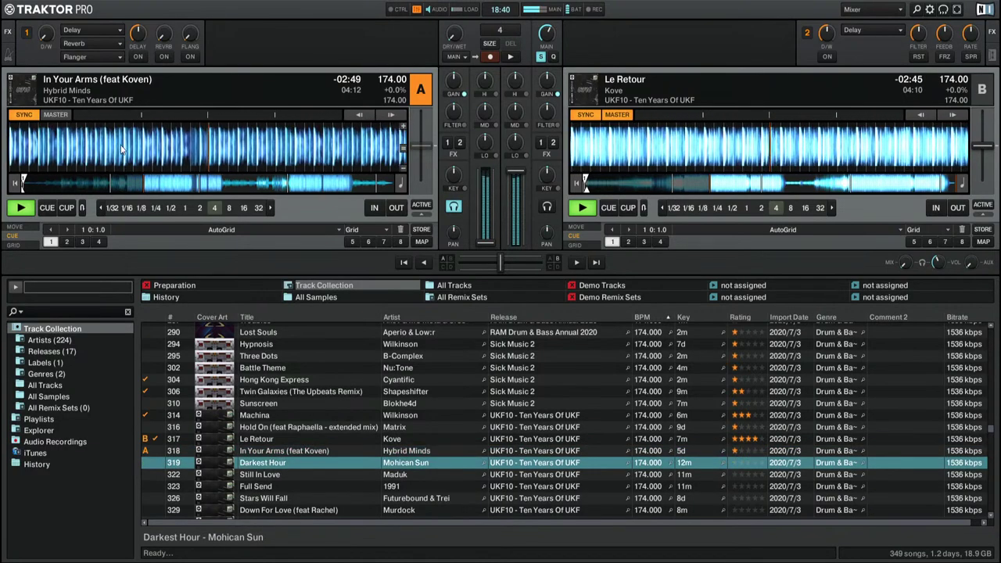
left_click_drag(263, 463, 172, 155)
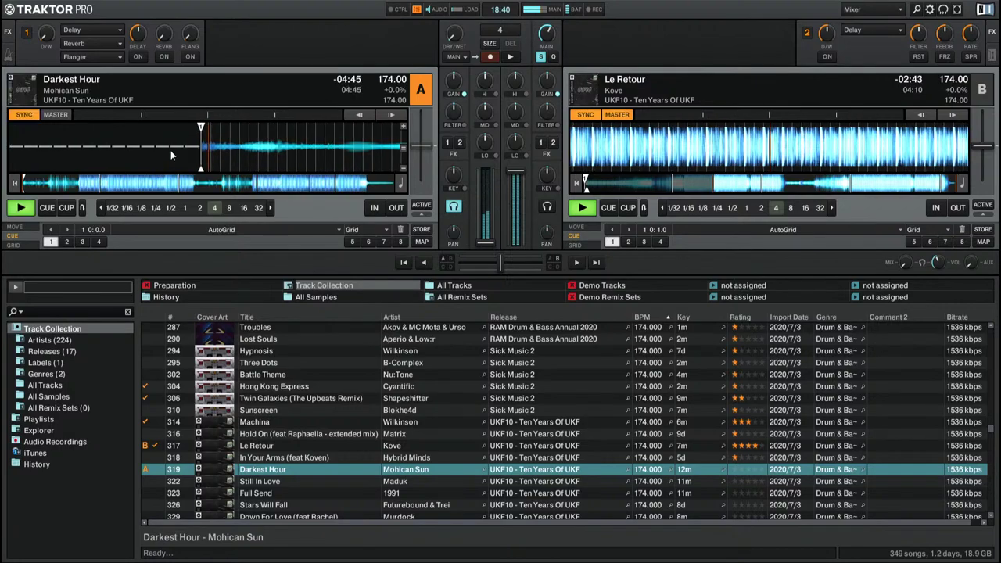
left_click(117, 184)
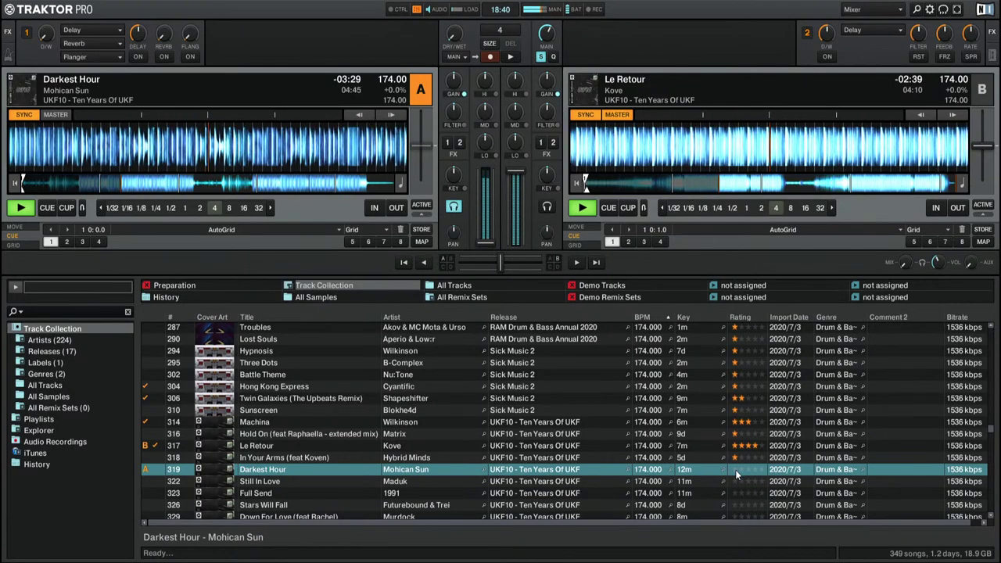
left_click(736, 482)
Step: Load Still In Love into deck A, preview a later section and mix it in over Le Retour from its beginning
left_click_drag(293, 479, 200, 172)
left_click(127, 189)
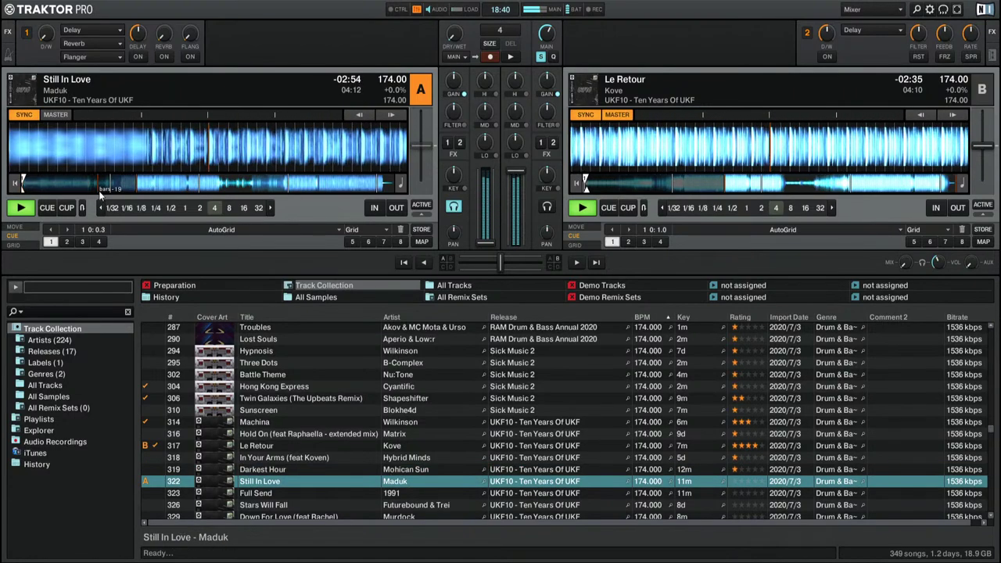
left_click(37, 186)
key("space")
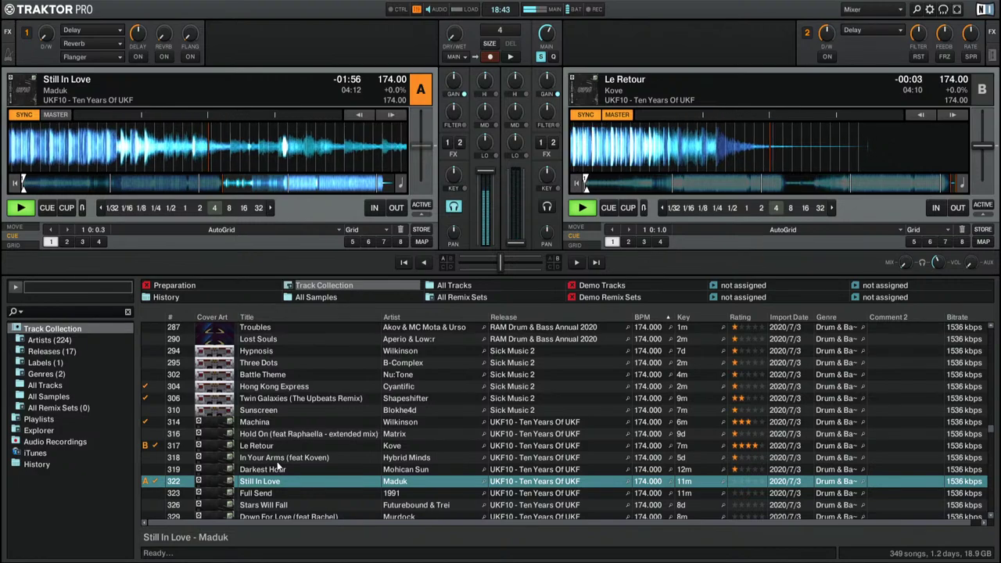
Step: Rate Still In Love three stars, load Full Send into deck B and check it from further in
scroll(278, 466, "down", 2)
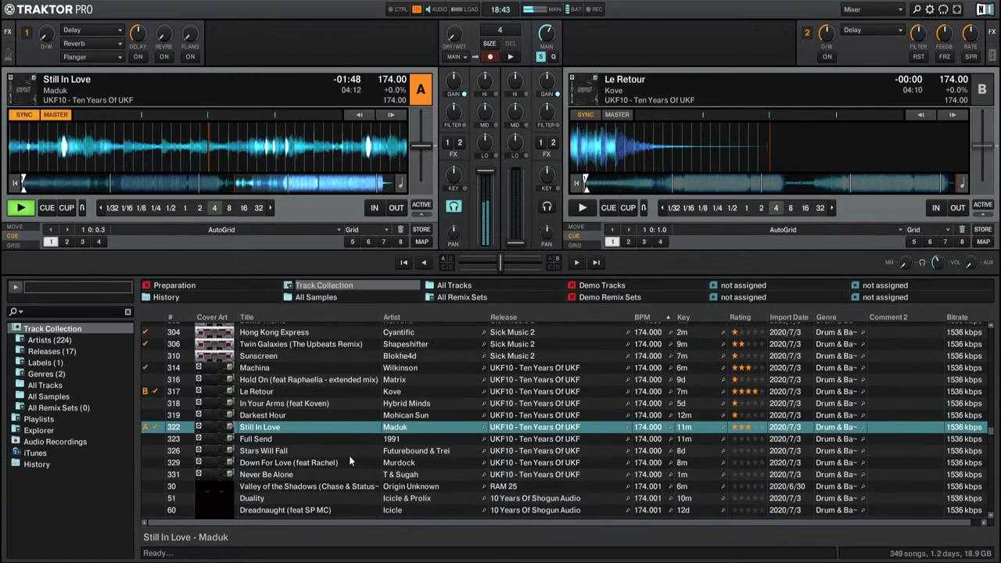
left_click_drag(349, 439, 621, 120)
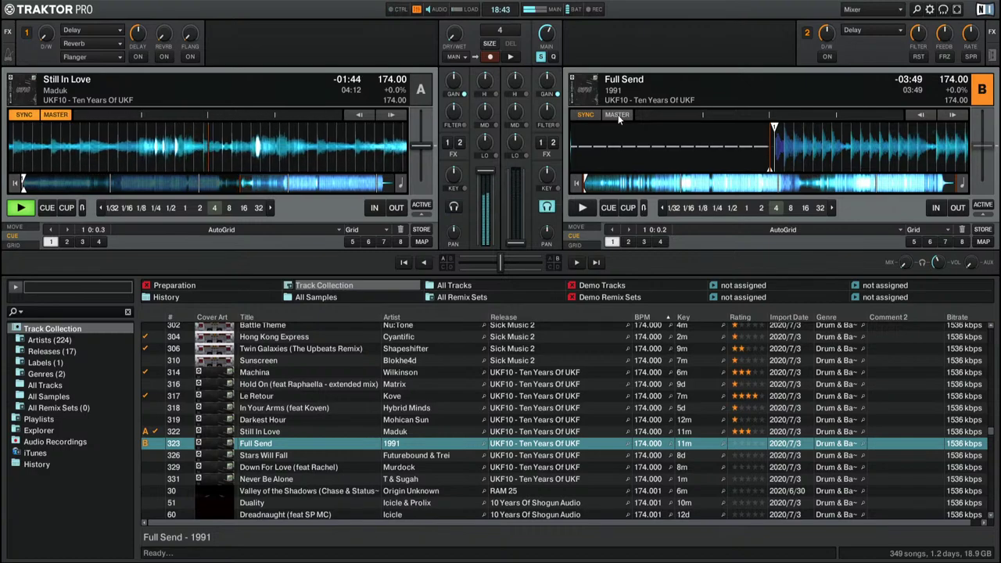
left_click(683, 185)
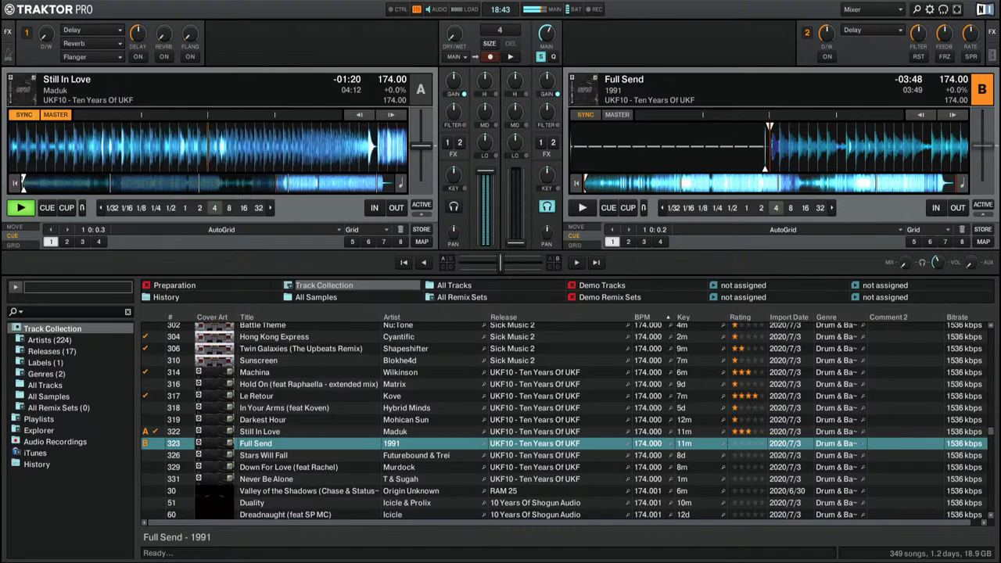
Step: Sync Full Send to deck A, start it from its beginning and fade over to it from Still In Love
left_click(577, 119)
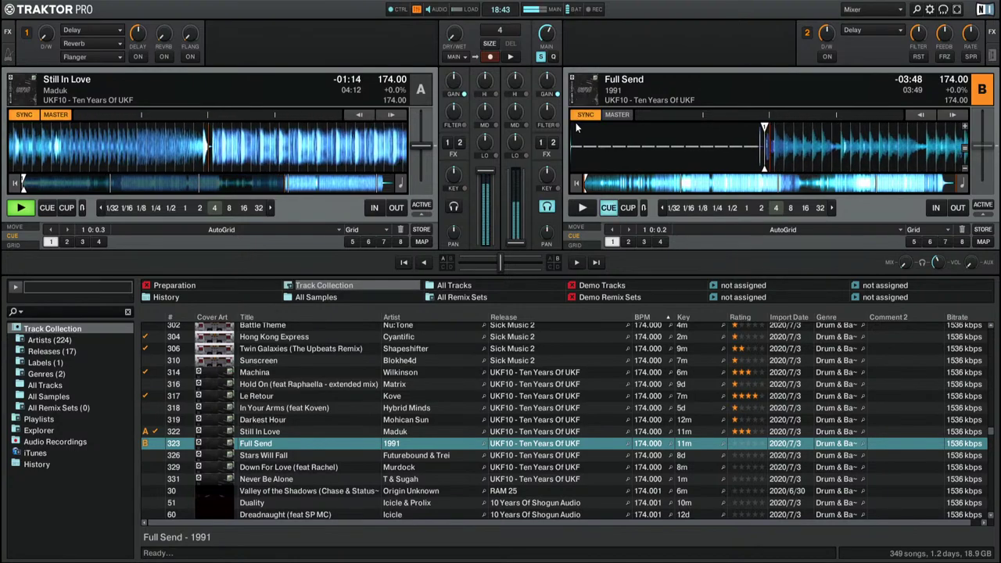
key("space")
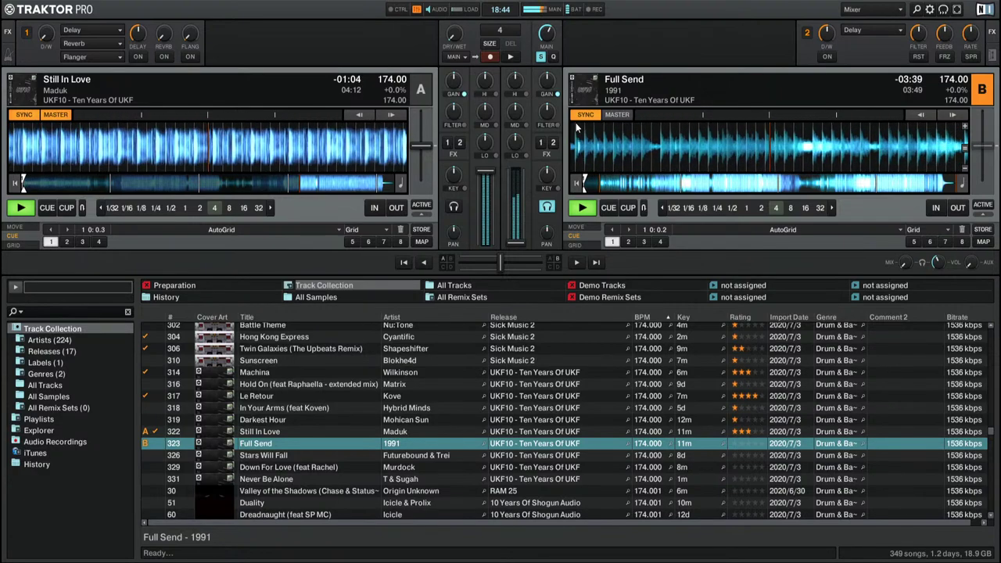
left_click(579, 119)
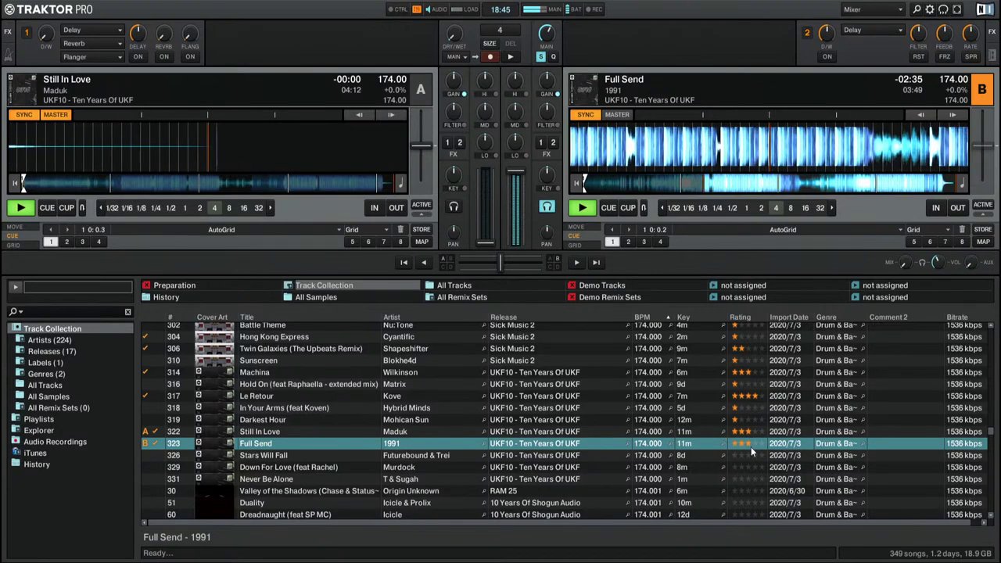
Step: Load Stars Will Fall into deck A and mix over to it from Full Send
left_click(305, 455)
left_click_drag(298, 429, 208, 80)
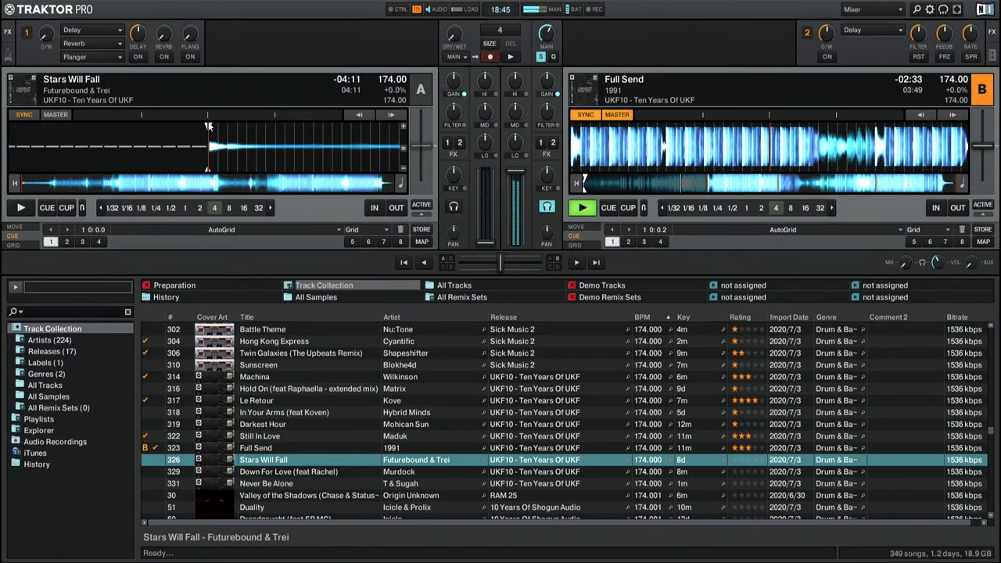
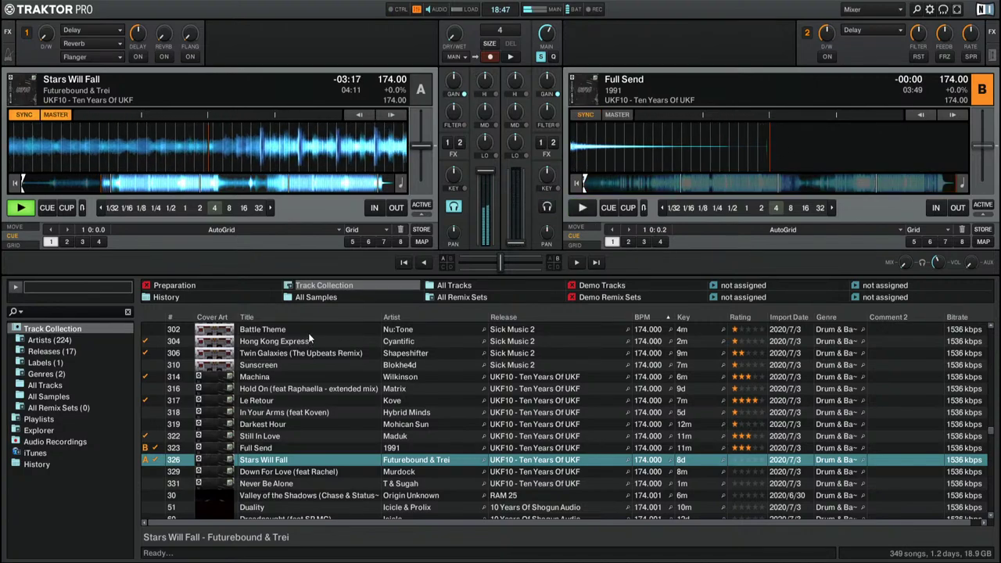
Step: Audition Down For Love in deck B from further in, and rate both it and Stars Will Fall two stars
left_click_drag(311, 469, 730, 146)
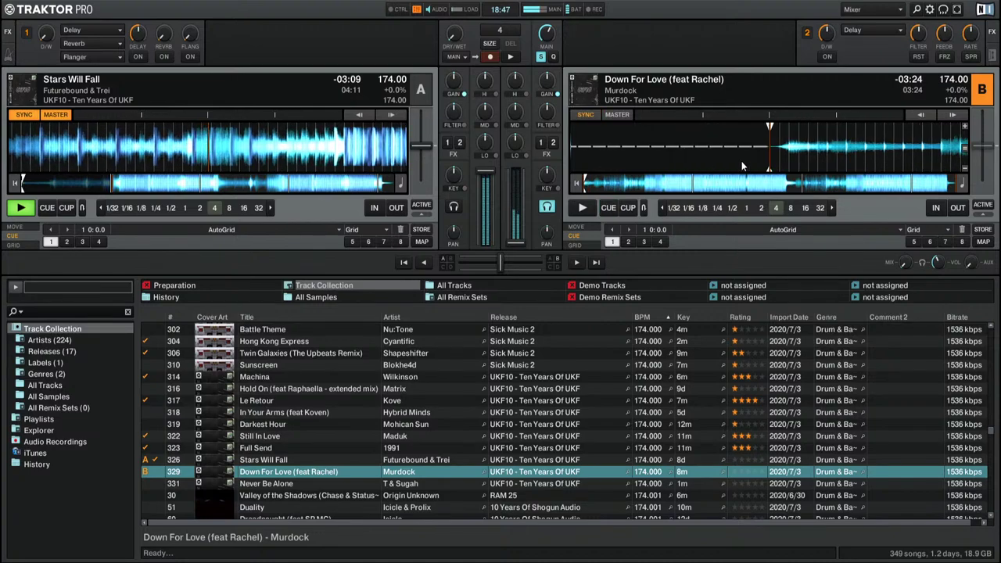
left_click(663, 185)
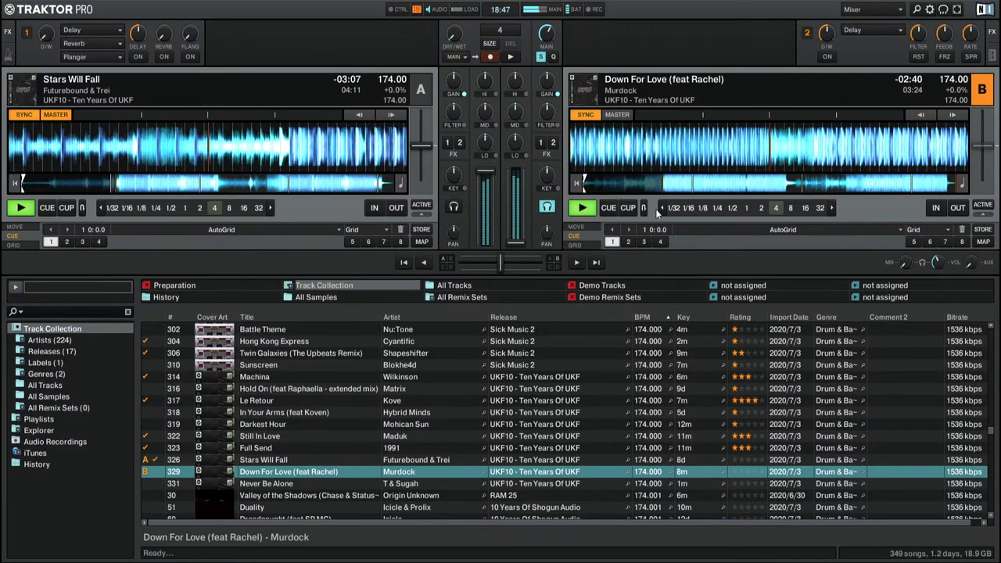
left_click(740, 458)
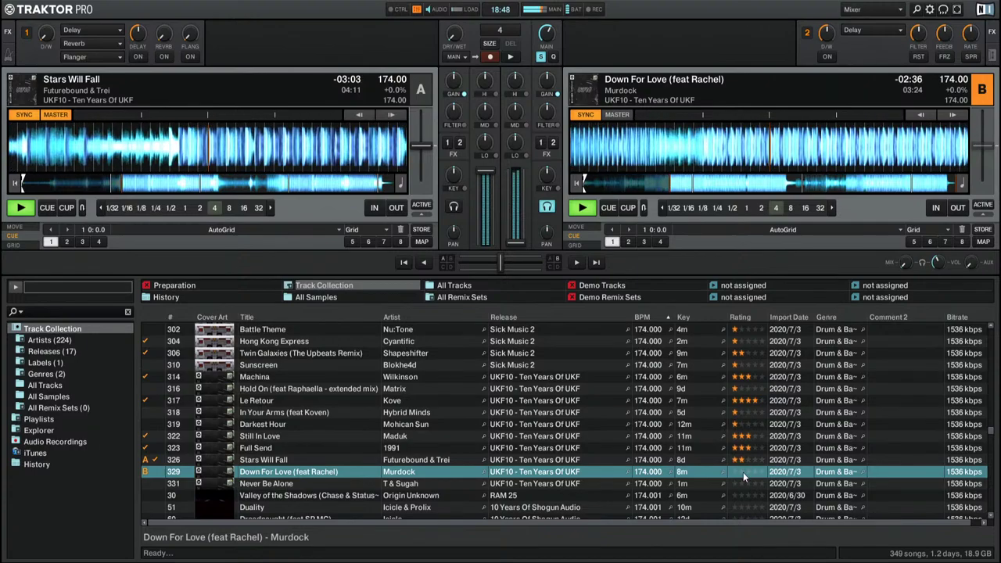
left_click(742, 474)
Step: Load Never Be Alone into deck B, audition it from two later points and rate it one star
left_click_drag(297, 485, 619, 135)
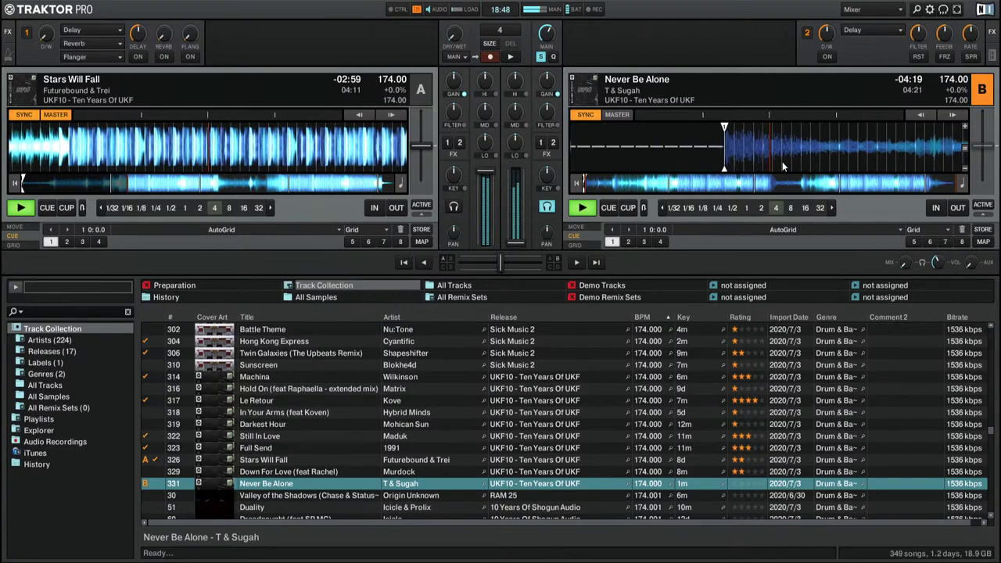
left_click(685, 186)
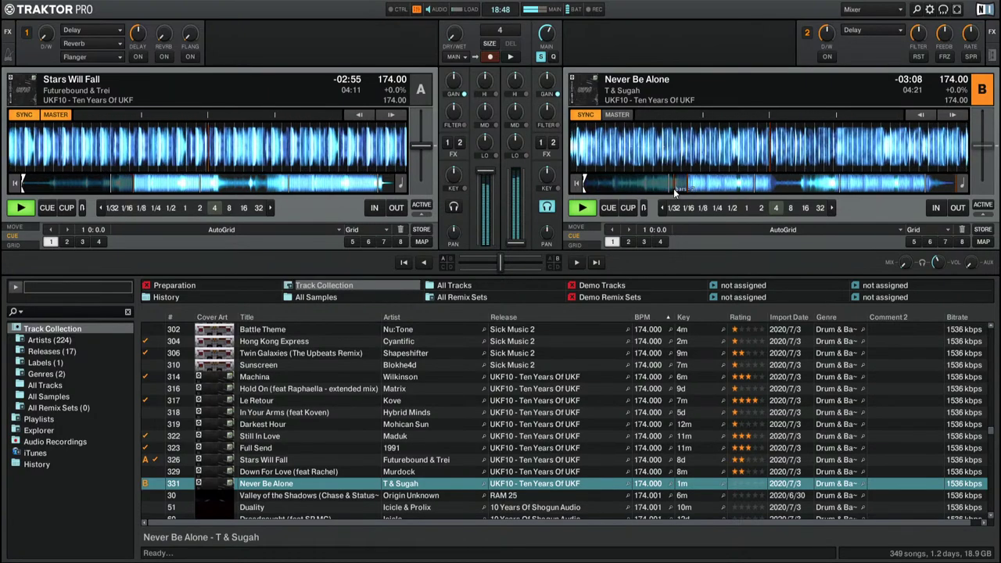
left_click(673, 188)
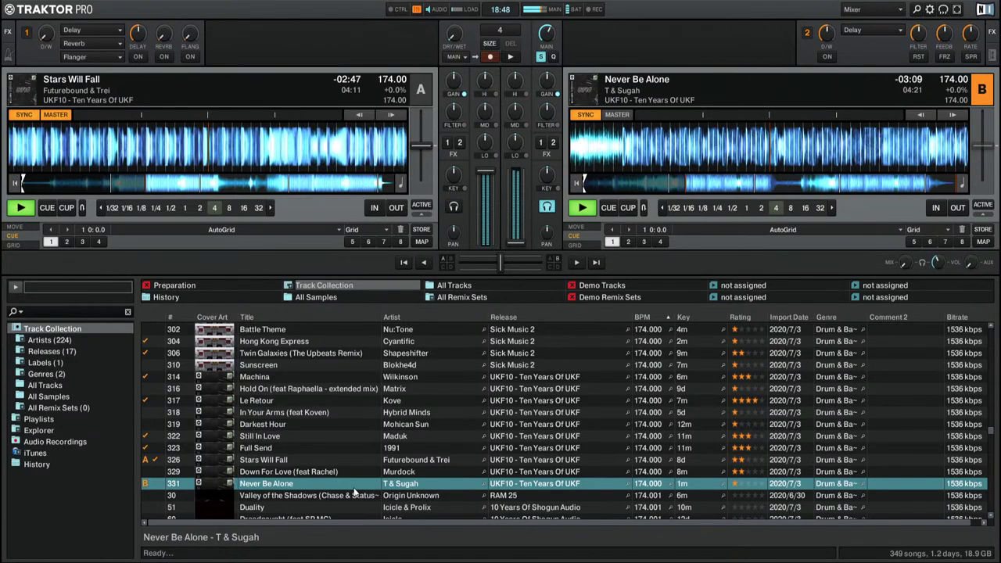
Step: Load Valley of the Shadows (Chase & Status Remix) into deck B, audition it from further in and rate it two stars
left_click(302, 496)
left_click_drag(604, 300, 666, 149)
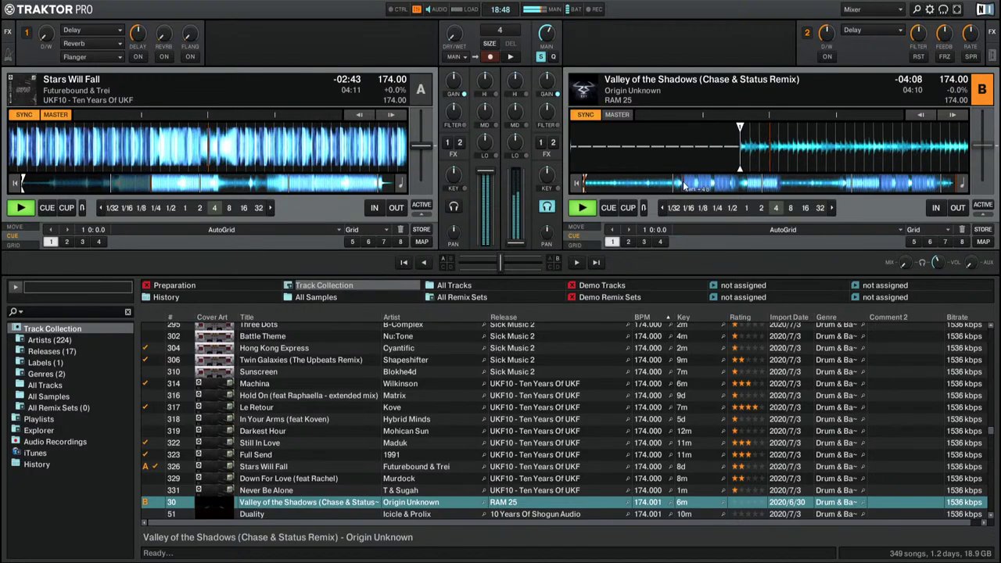
left_click(684, 185)
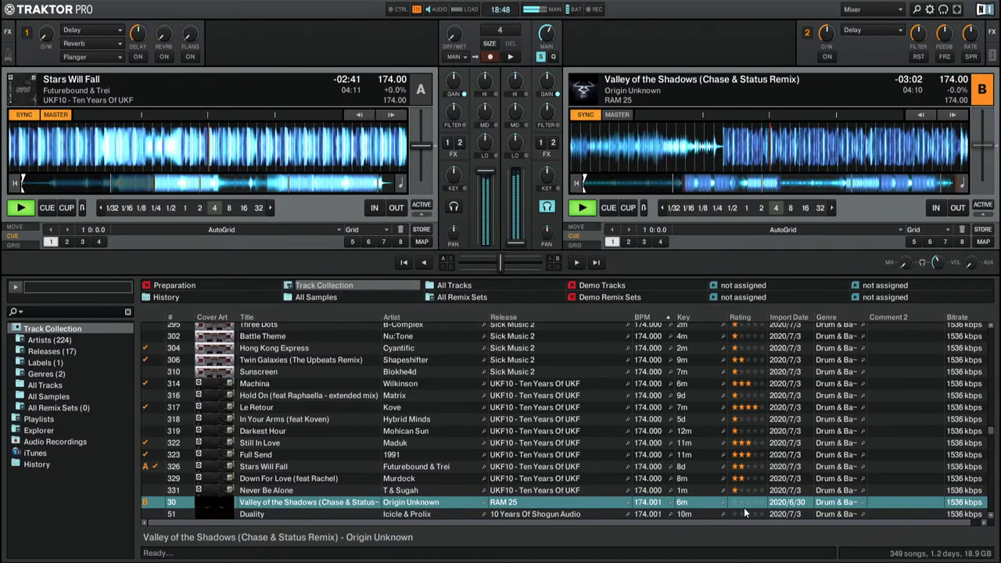
Step: Load Duality into deck B, audition it from further in and rate it one star
scroll(744, 500, "down", 2)
left_click_drag(275, 468, 716, 174)
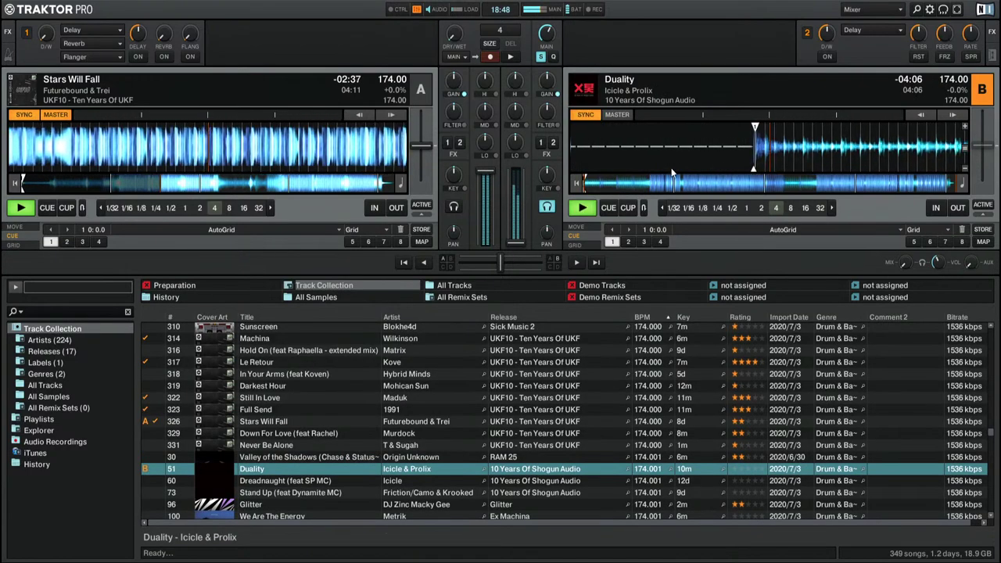
left_click(668, 188)
scroll(739, 424, "down", 2)
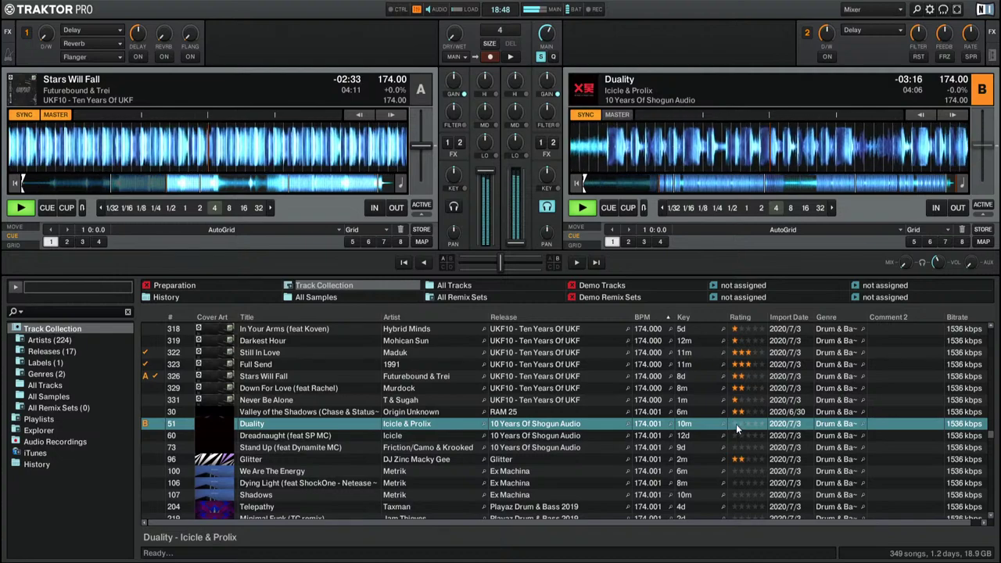
left_click(735, 424)
Step: Load Dreadnaught (feat SP MC) into deck B and audition it from further in
left_click_drag(360, 437, 792, 176)
left_click(681, 187)
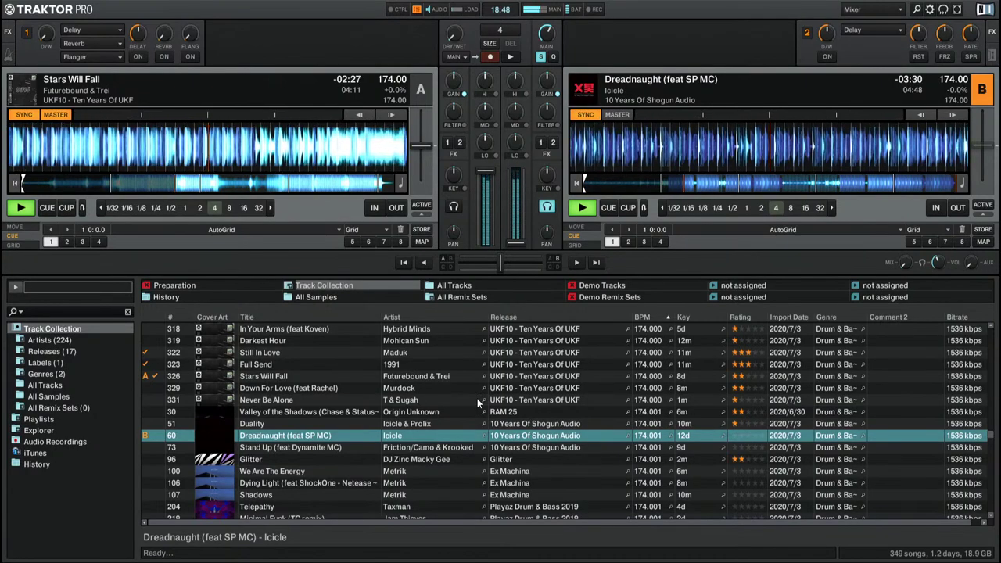
Step: Load Stand Up (feat Dynamite MC) into deck B and audition it from further in
left_click(341, 447)
key("ctrl+Right")
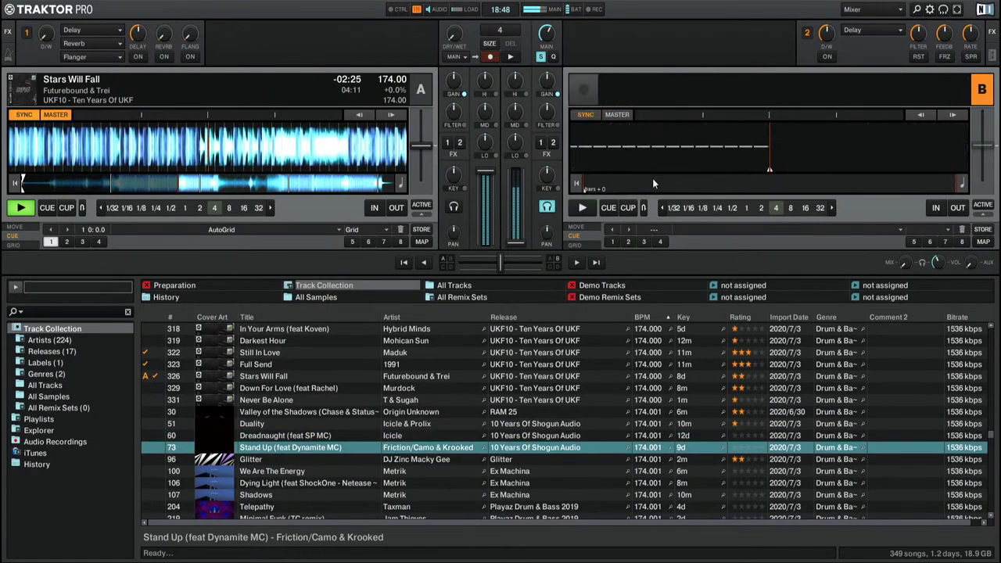
left_click(643, 184)
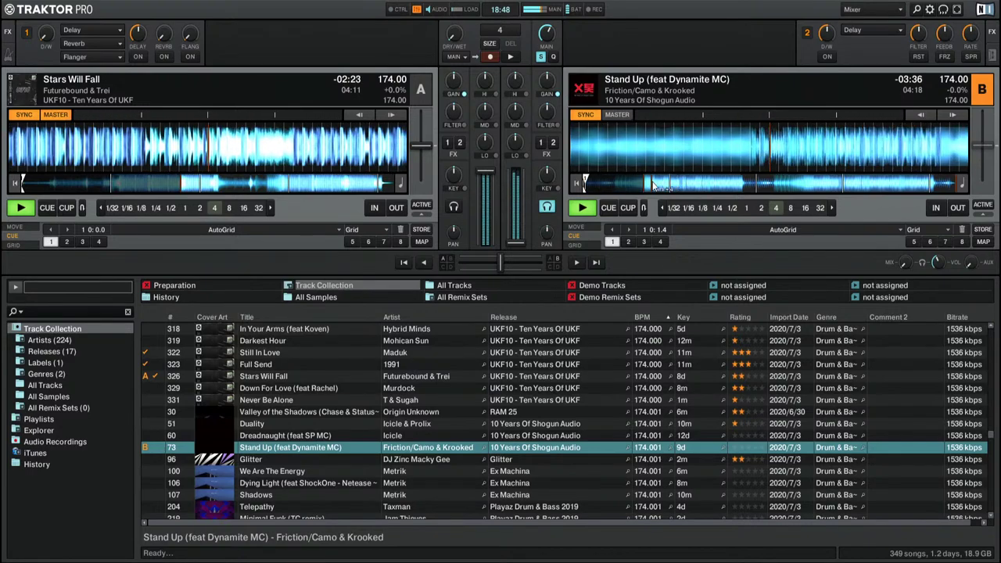
Step: Load Dreadnaught (feat SP MC) back into deck B and start it from the beginning under Stars Will Fall to mix it in
left_click(310, 434)
key("ctrl+Right")
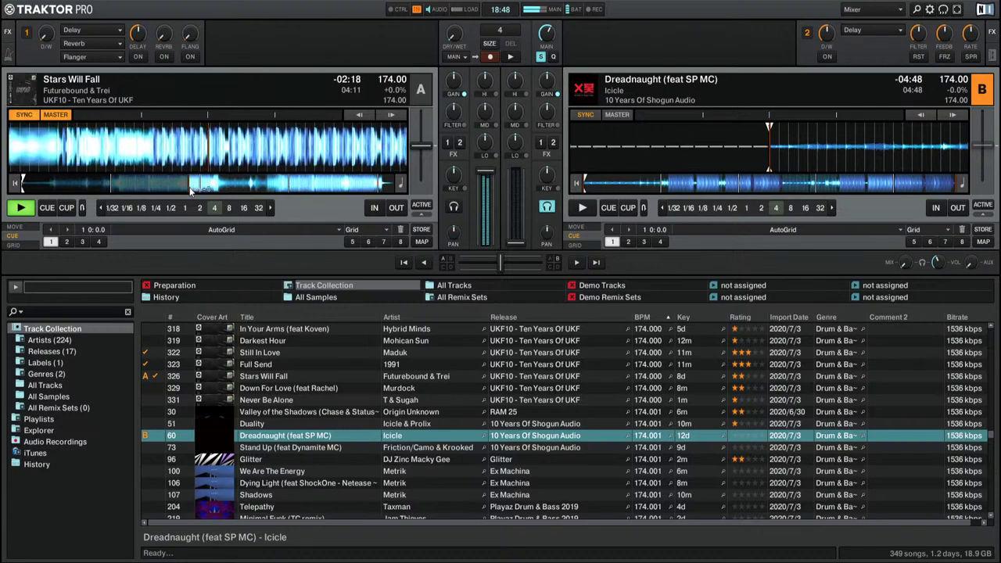
left_click(188, 184)
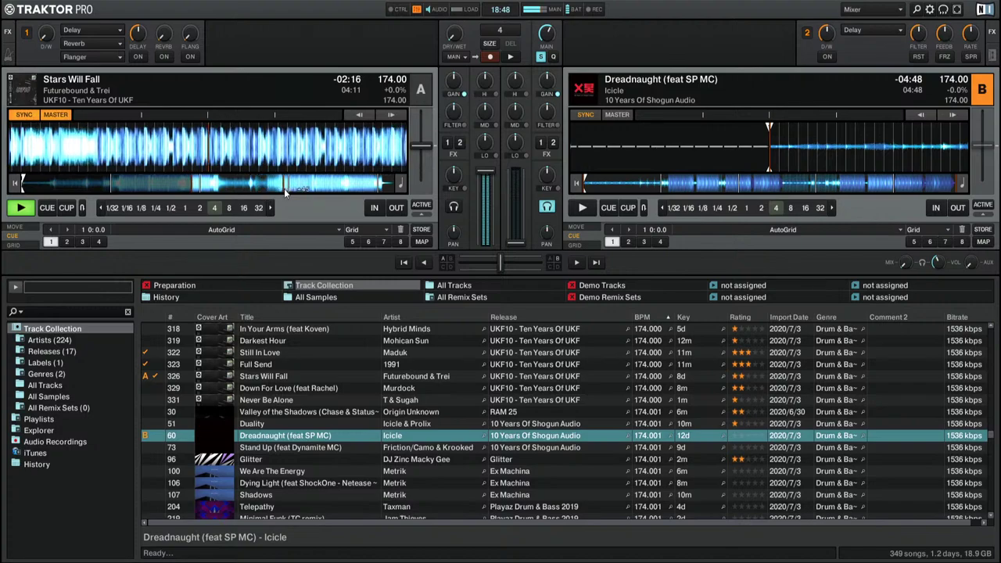
key("F5")
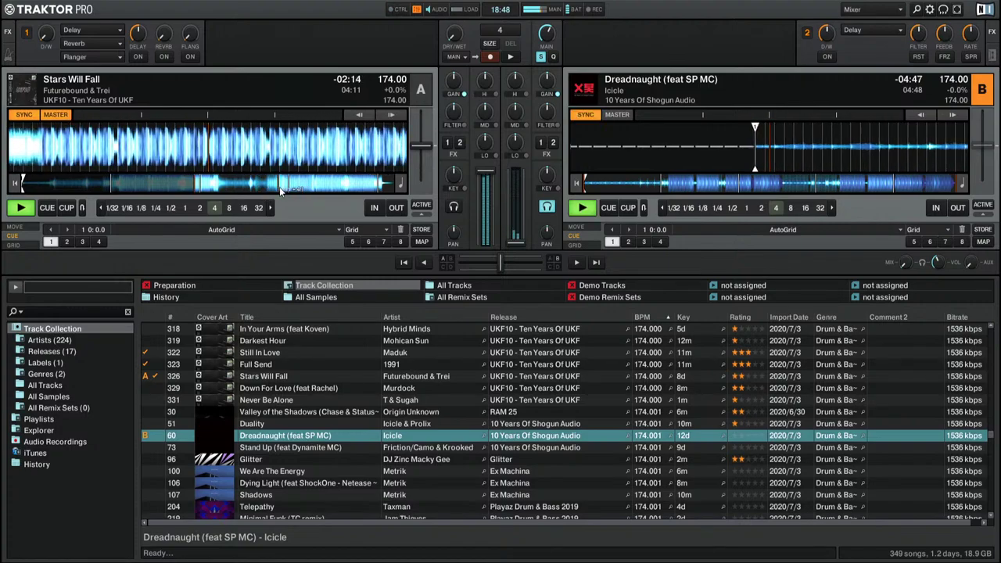
key("F5")
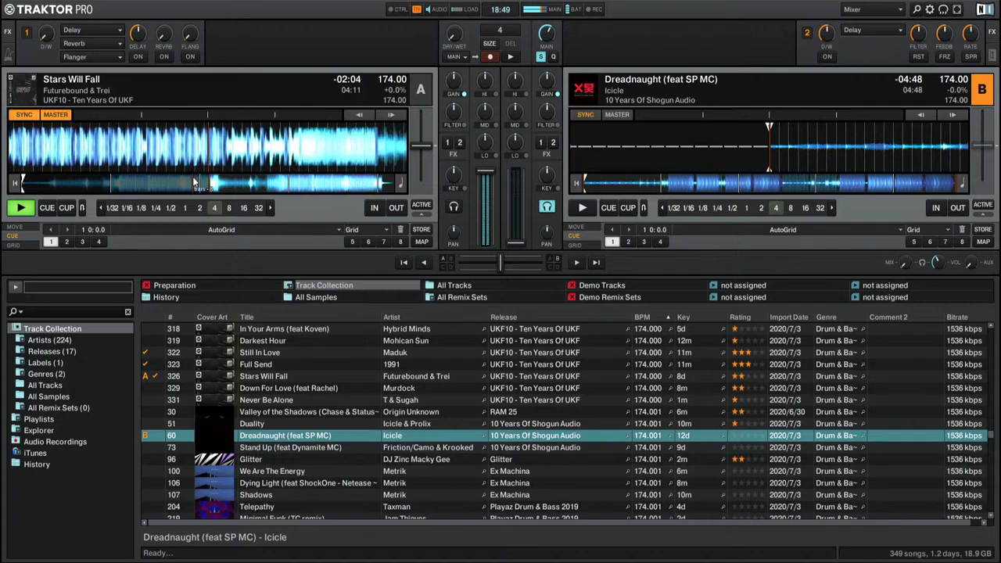
key("space")
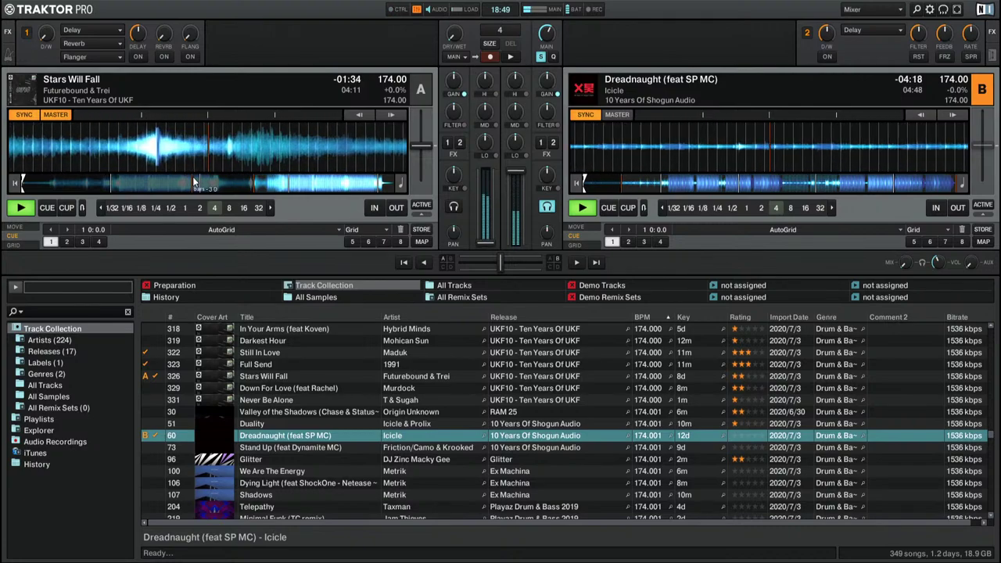
Step: Load Stand Up (feat Dynamite MC) into deck A and restart it from the beginning until it is timed to mix in with Dreadnaught
left_click(288, 450)
left_click_drag(208, 91, 210, 94)
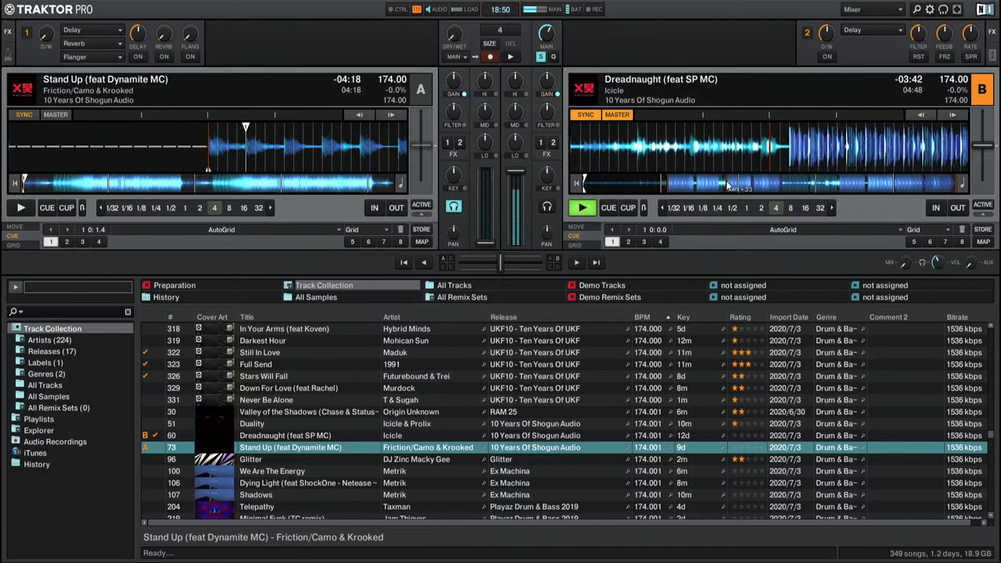
key("space")
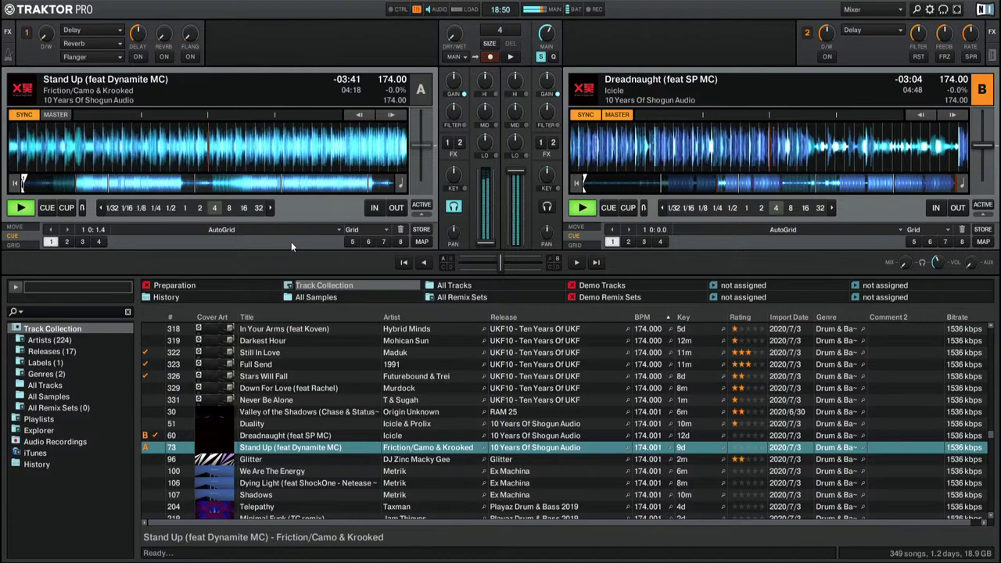
key("F1")
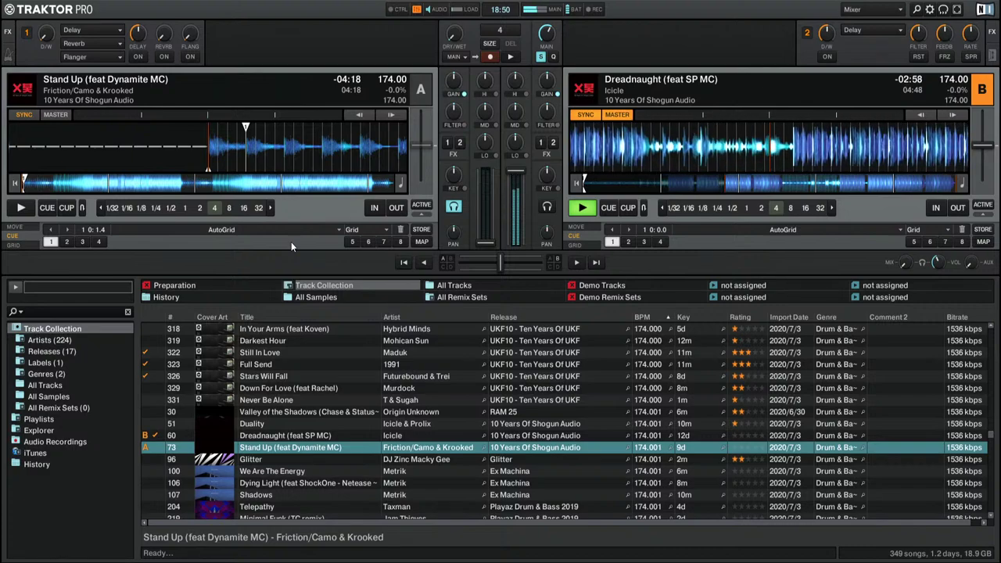
key("F1")
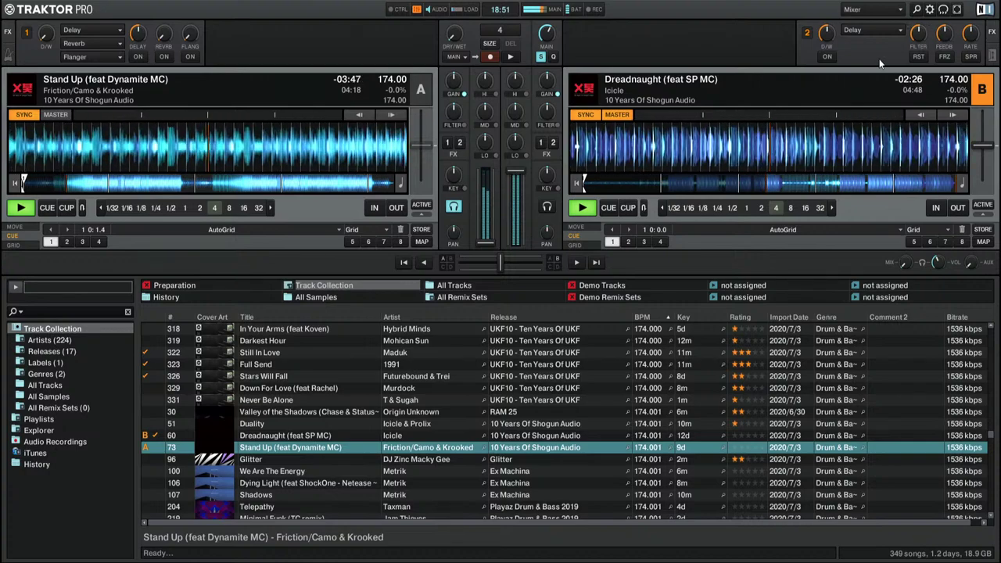
key("F1")
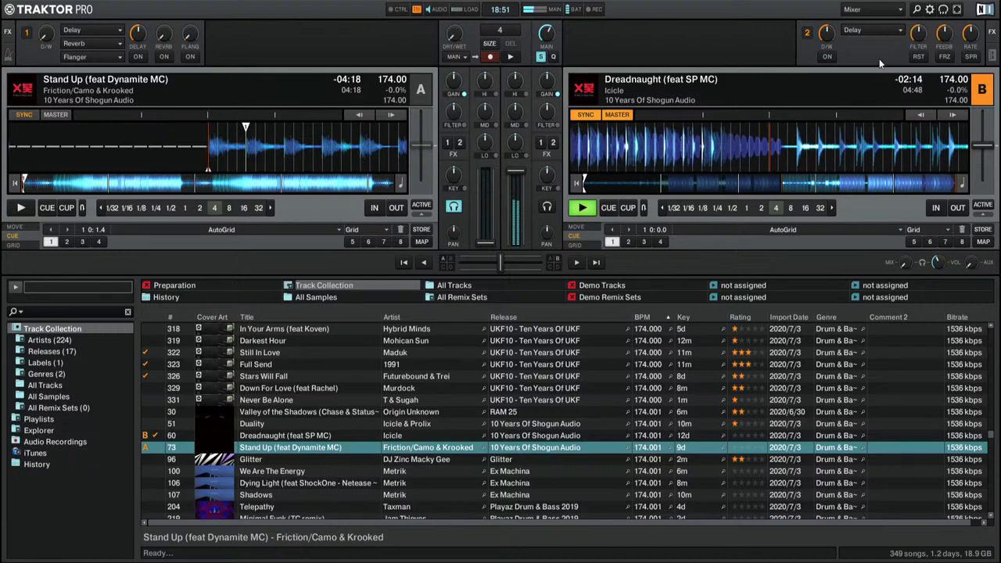
key("space")
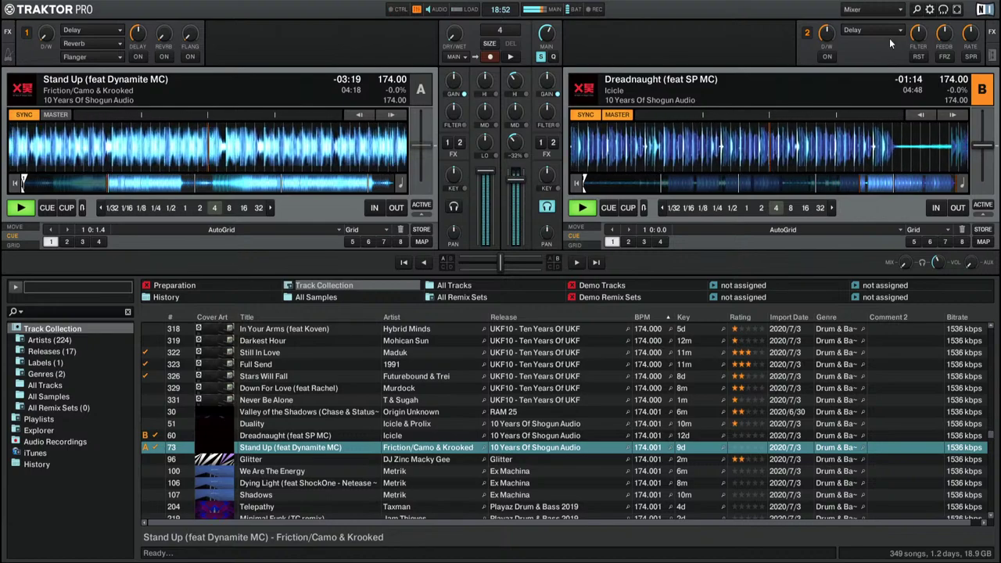
Step: Rate Dreadnaught (feat SP MC) and Stand Up (feat Dynamite MC) four stars each, and Glitter one star
left_click(756, 435)
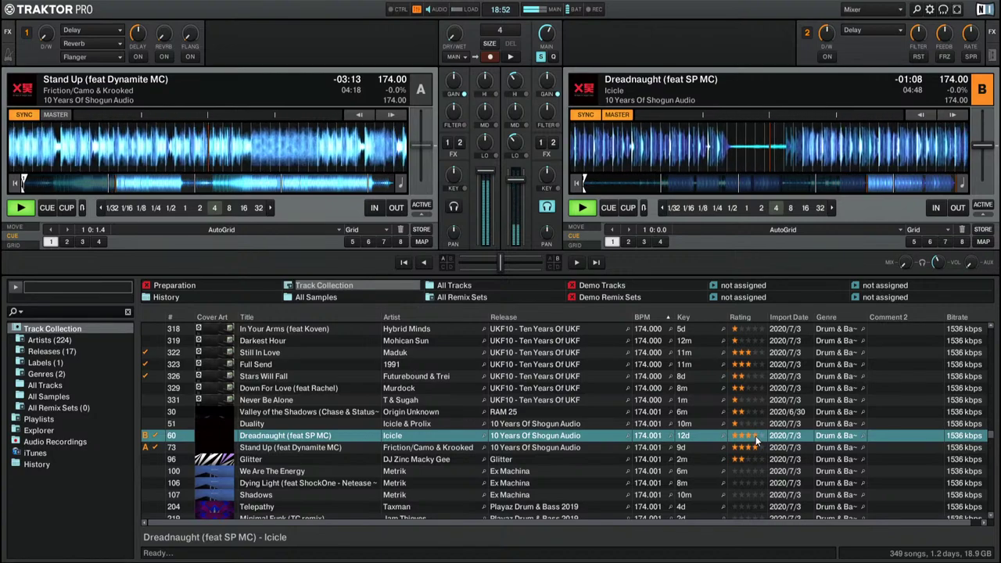
left_click(760, 436)
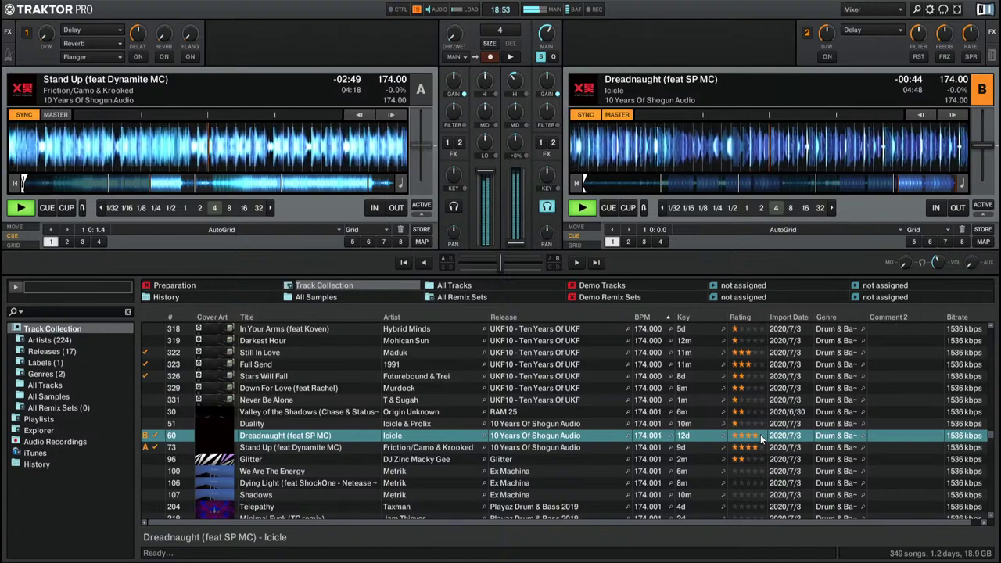
scroll(293, 418, "down", 1)
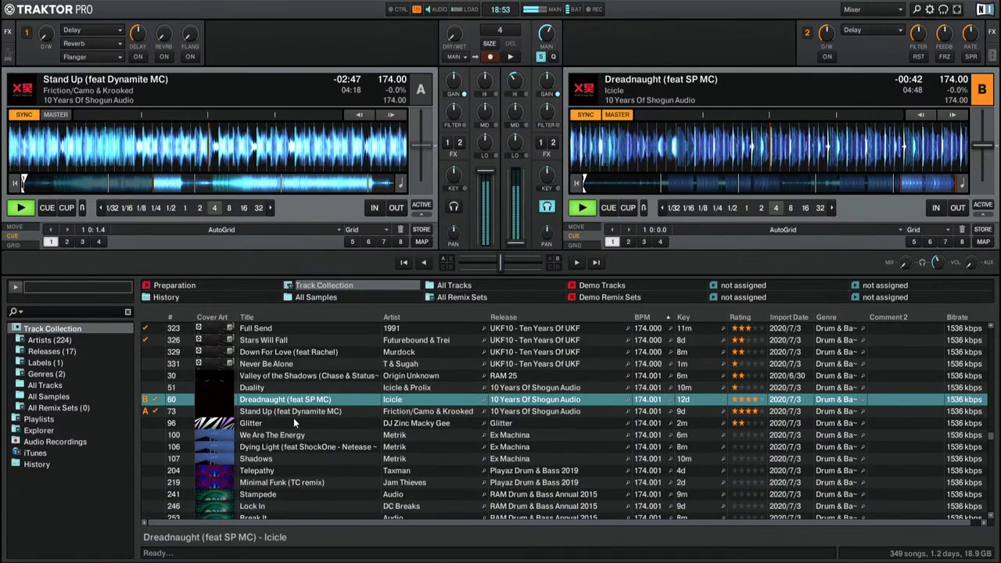
left_click(294, 421)
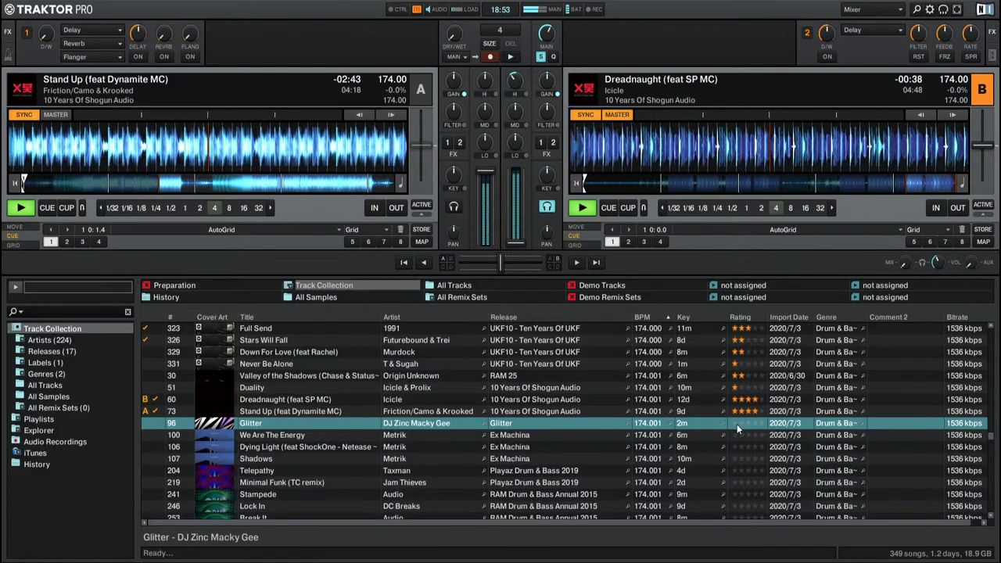
left_click(736, 423)
Step: Load We Are The Energy by Metrik into deck B to mix it in after Stand Up
left_click(312, 437)
scroll(311, 438, "up", 1)
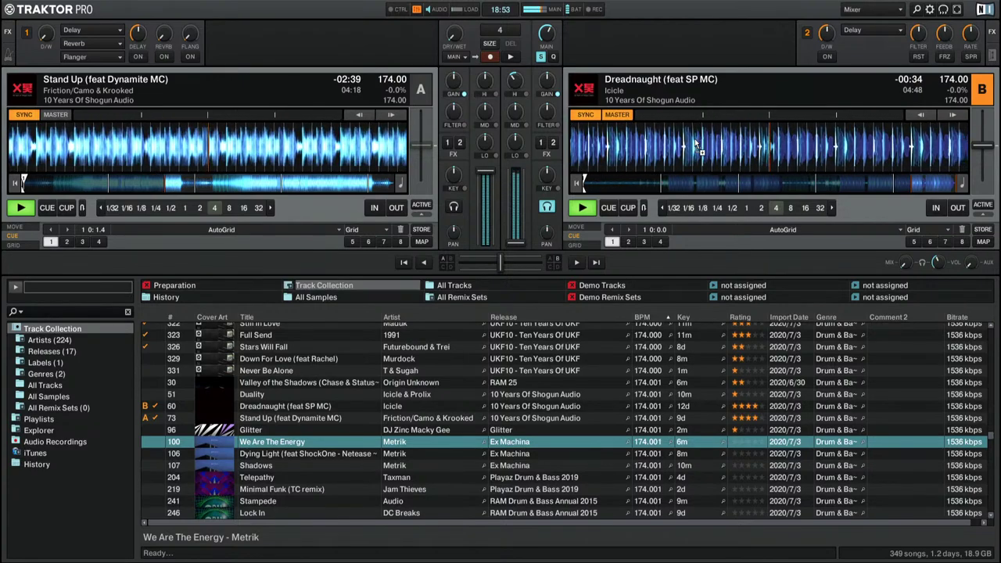
key("ctrl+Right")
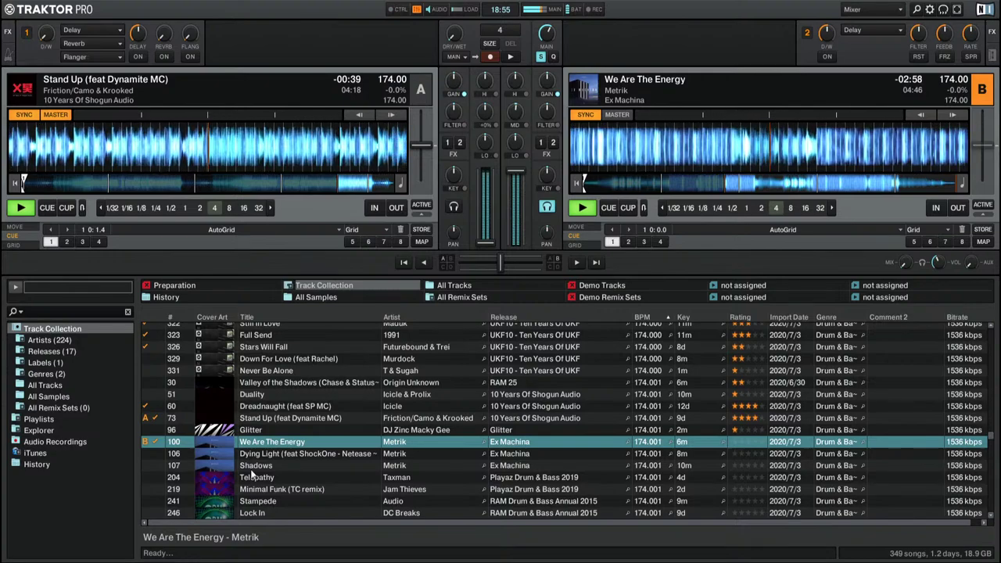
Step: Load Dying Light (feat ShockOne - Netease Exclusive) into deck A, start it playing and rate We Are The Energy three stars
left_click_drag(303, 453, 236, 148)
key("space")
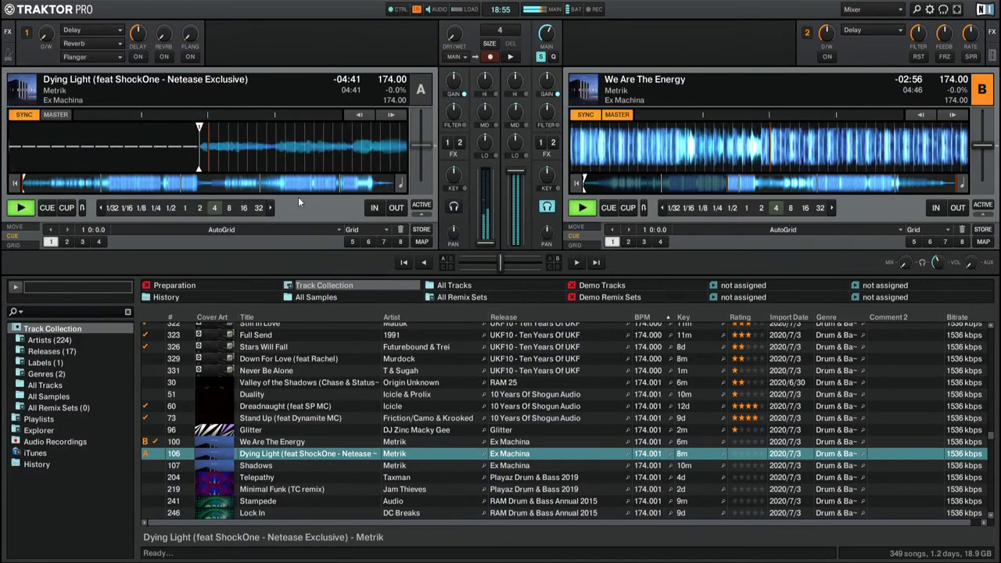
left_click(749, 441)
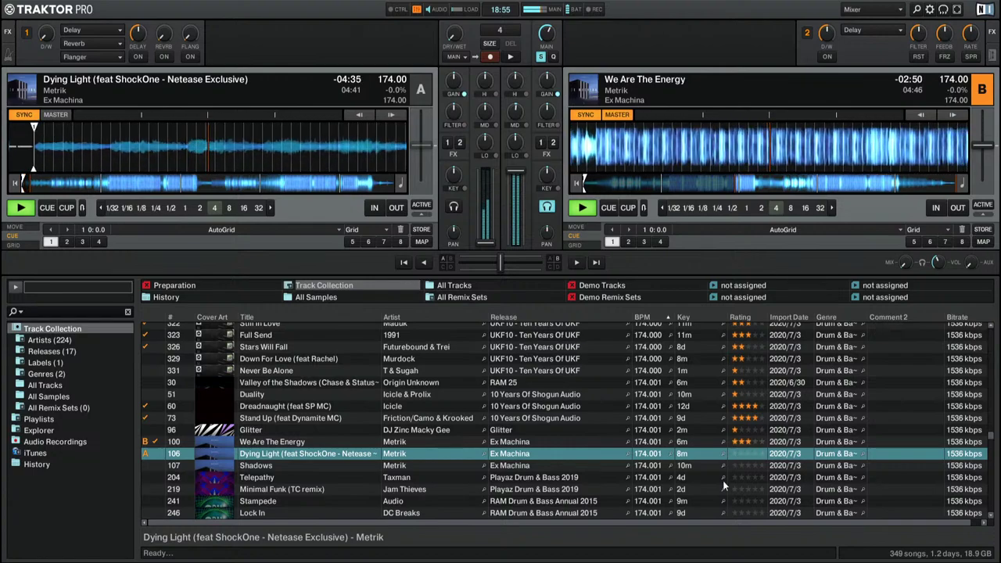
Step: Monitor deck A in the headphones, audition Dying Light from further in, and restart it from its beginning for the mix
key("h")
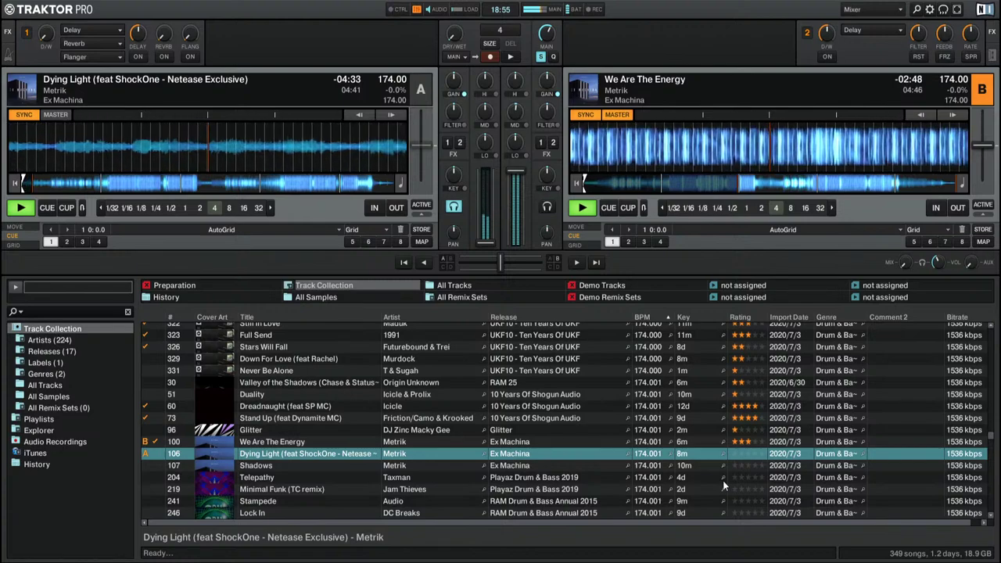
left_click(110, 185)
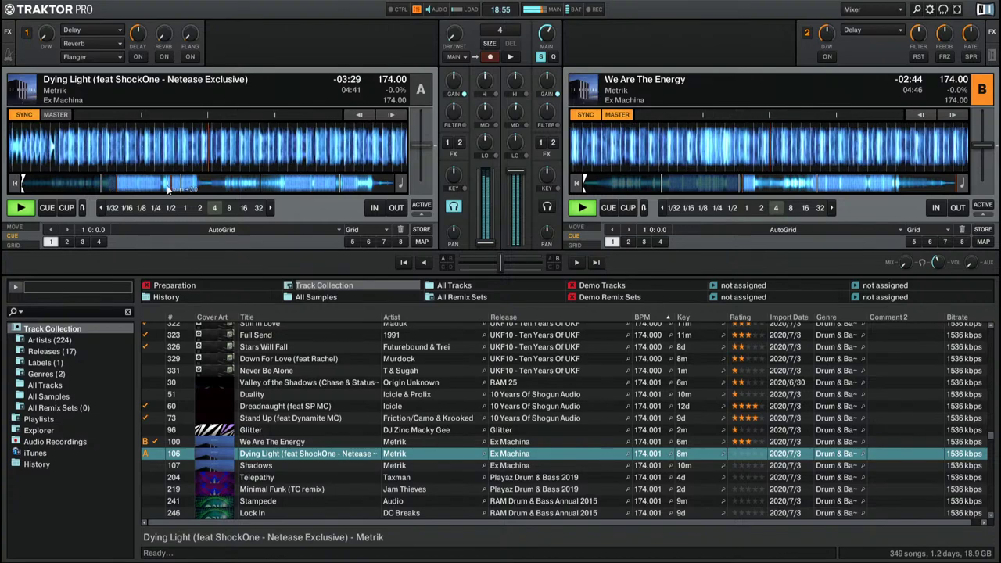
left_click(22, 187)
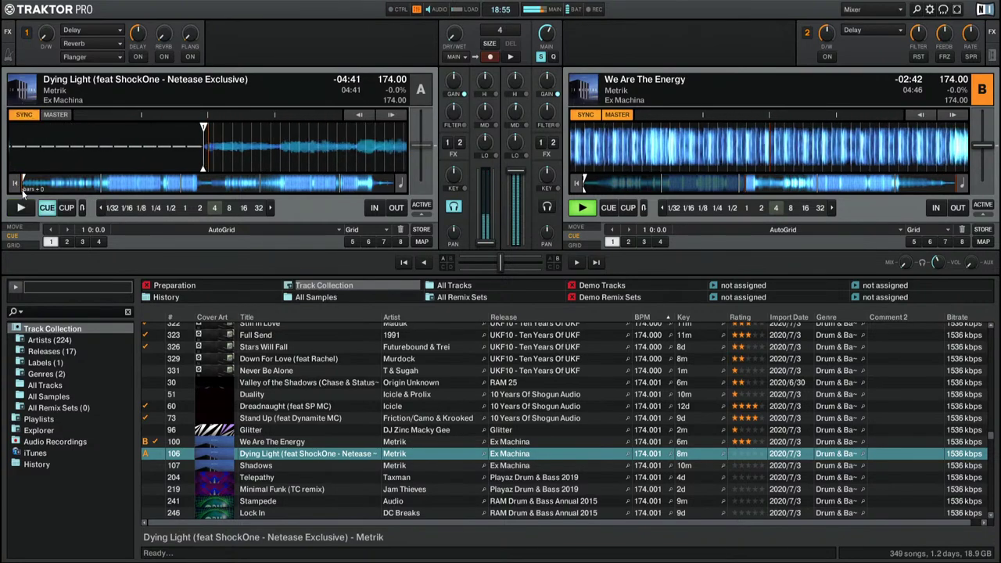
left_click(23, 188)
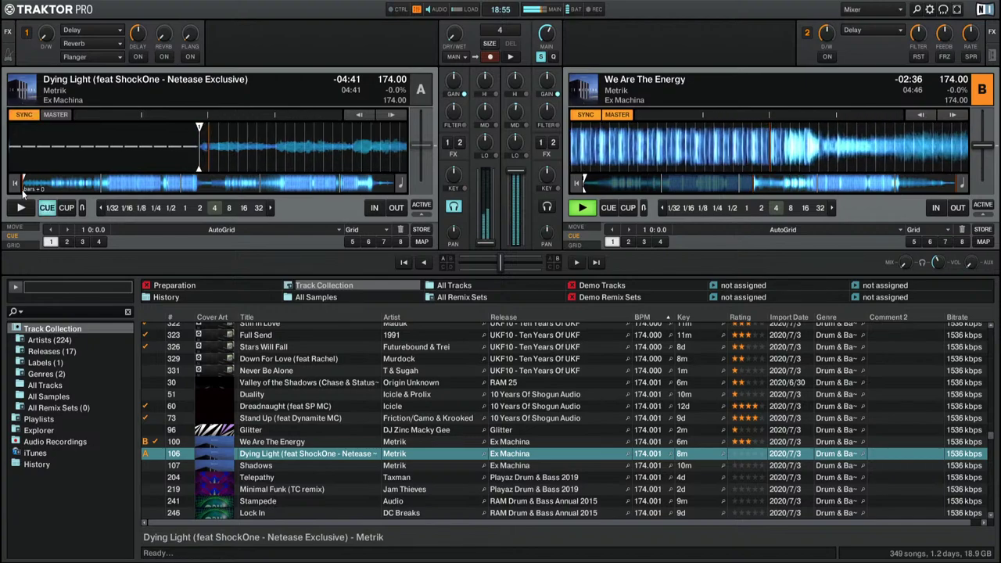
key("space")
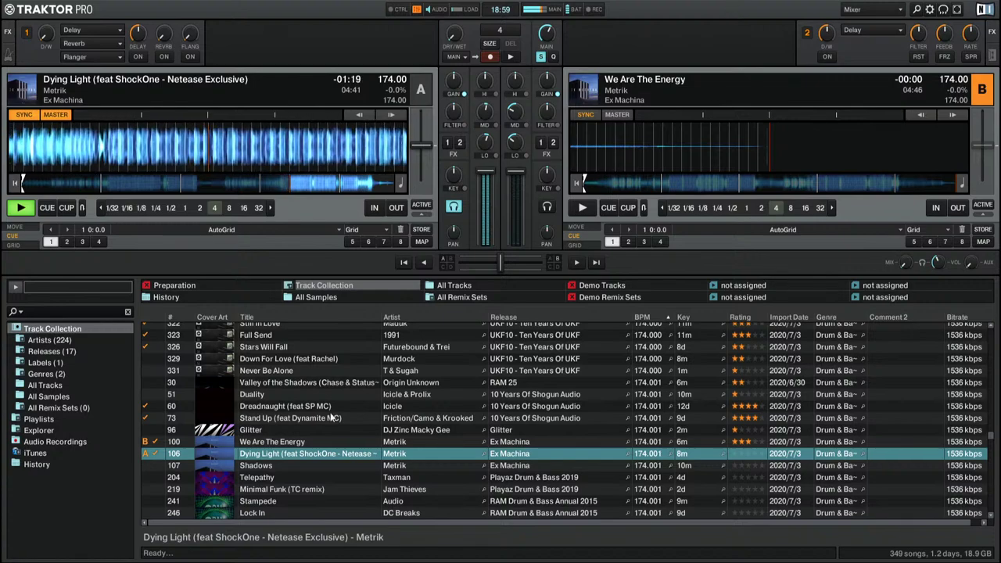
Step: Load Shadows by Metrik into deck B, preview its intro and restart it from the beginning to mix it in with Dying Light
left_click_drag(282, 468, 736, 147)
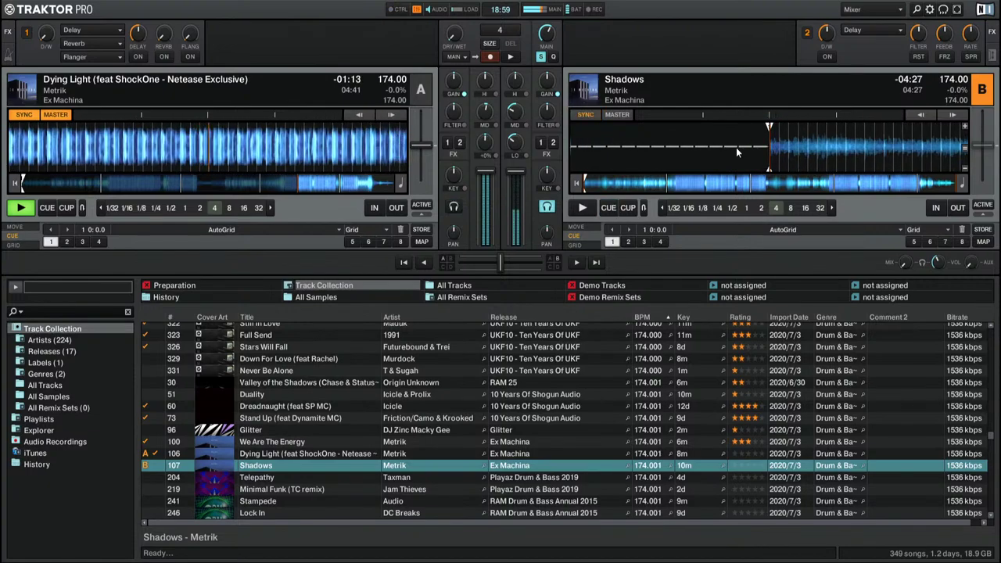
key("space")
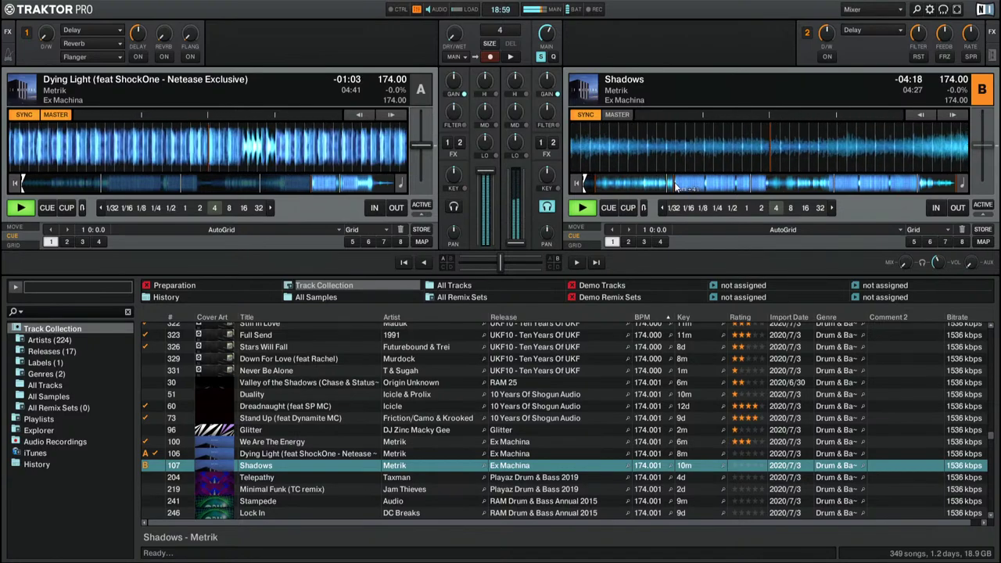
key("shift+F6")
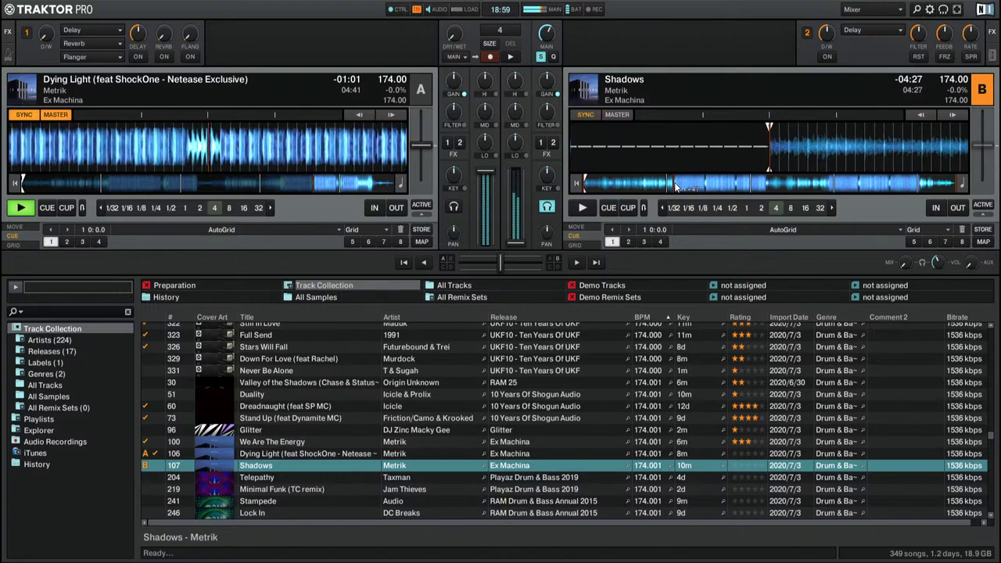
key("F6")
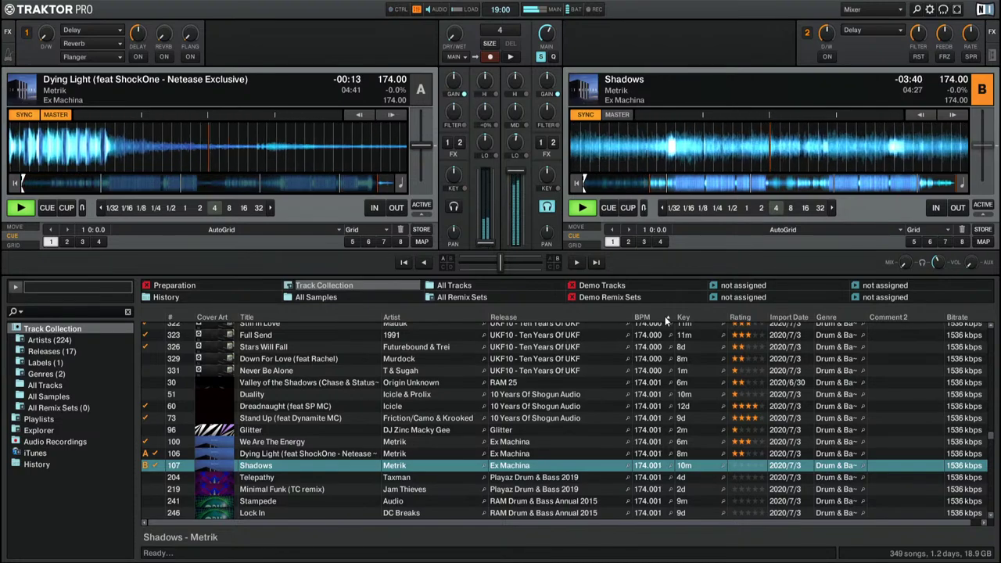
Step: Load Telepathy into deck A and audition it from further in, rating Shadows two stars and Telepathy one star
key("Down")
key("ctrl+Left")
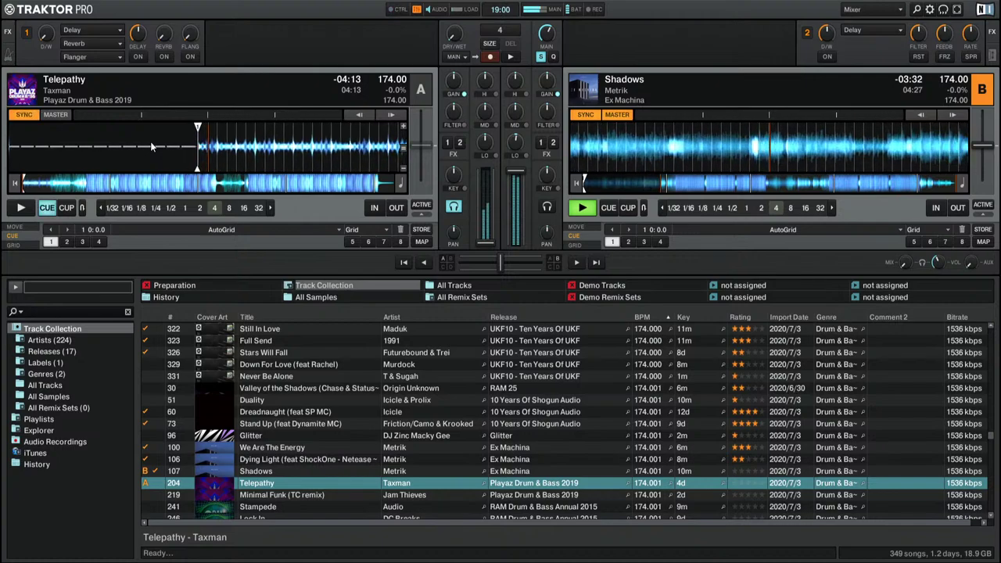
key("space")
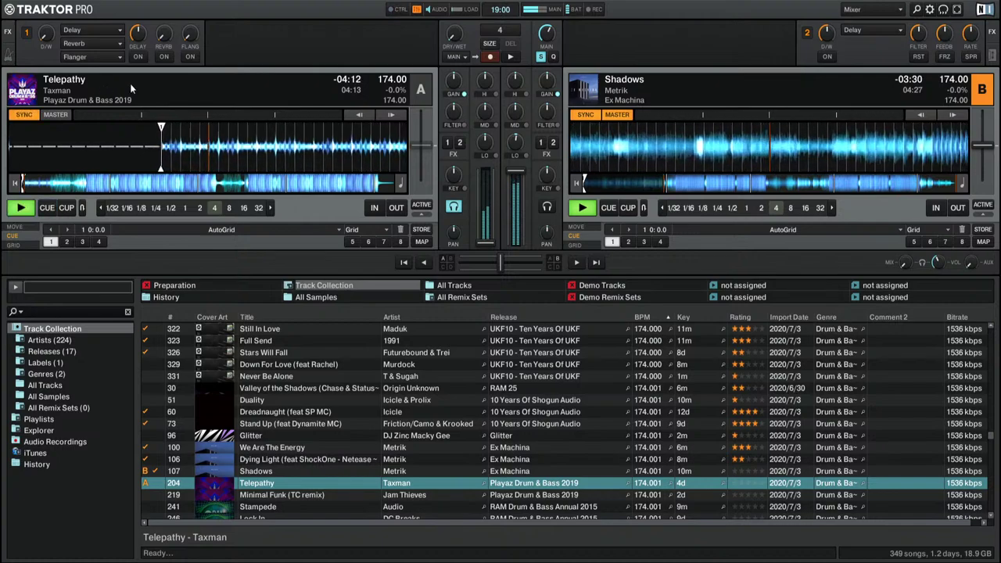
left_click(111, 187)
left_click(90, 182)
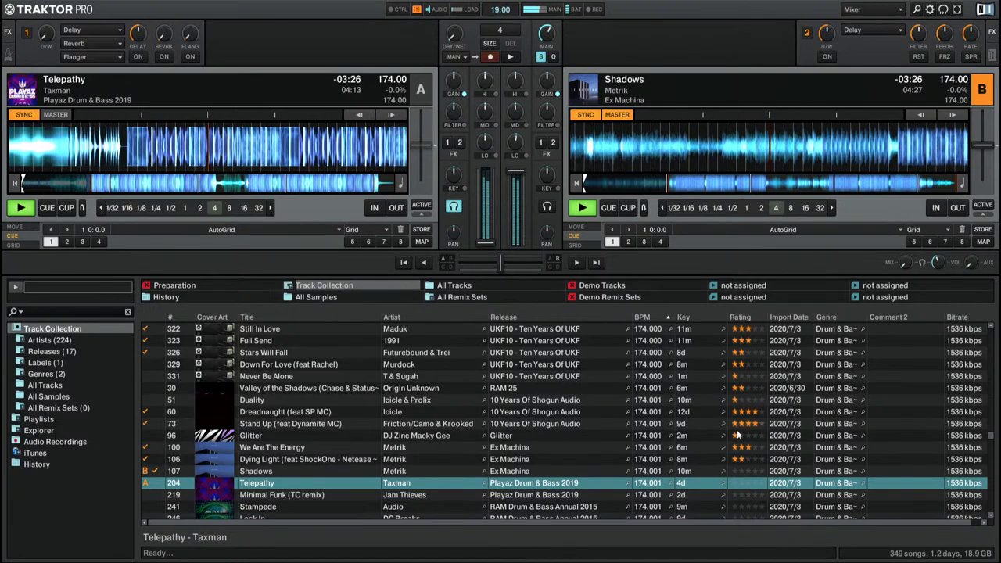
left_click(742, 472)
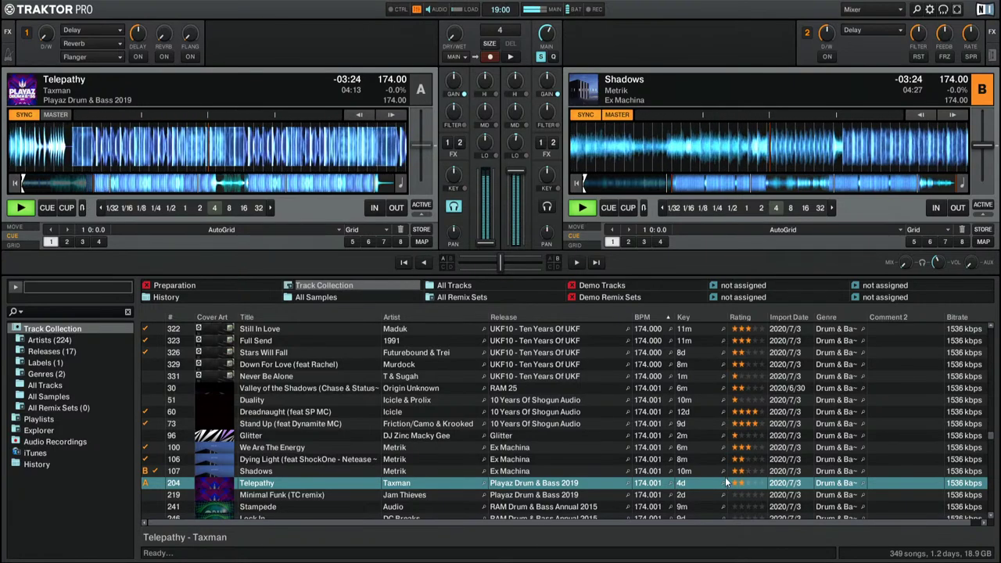
left_click(736, 483)
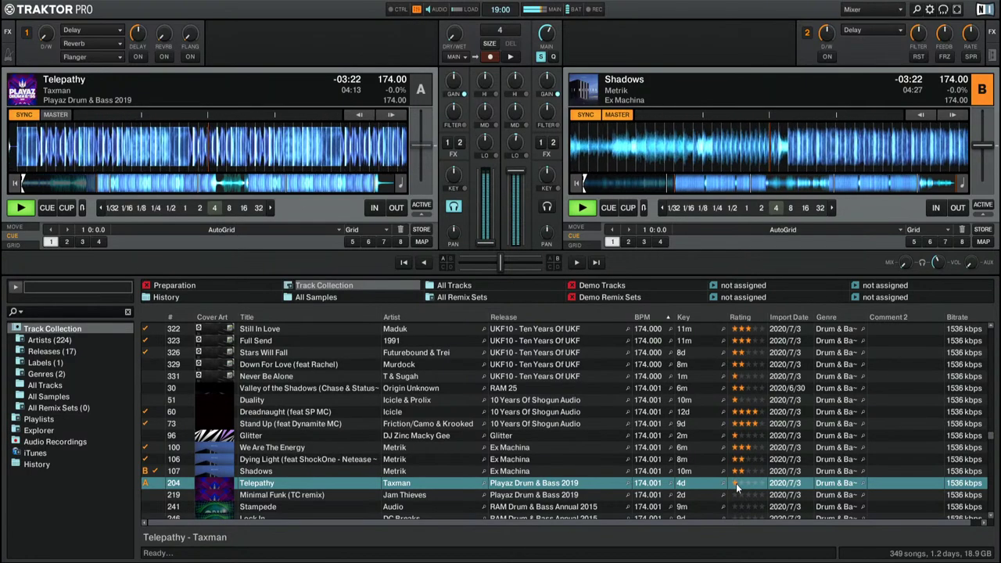
Step: Load Minimal Funk (TC remix) into deck A, audition it at two points further in and return it to the beginning
key("Down")
key("ctrl+Left")
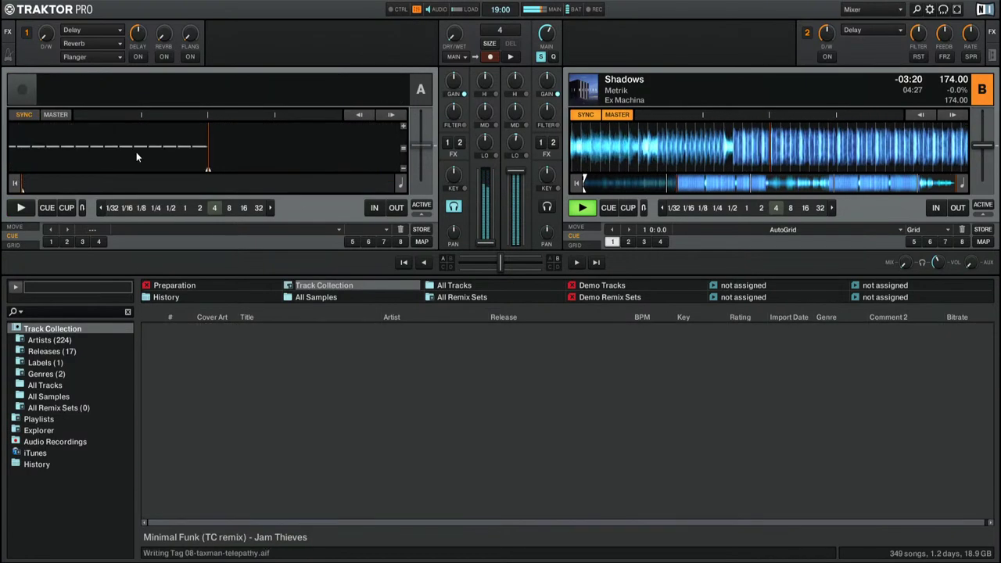
key("space")
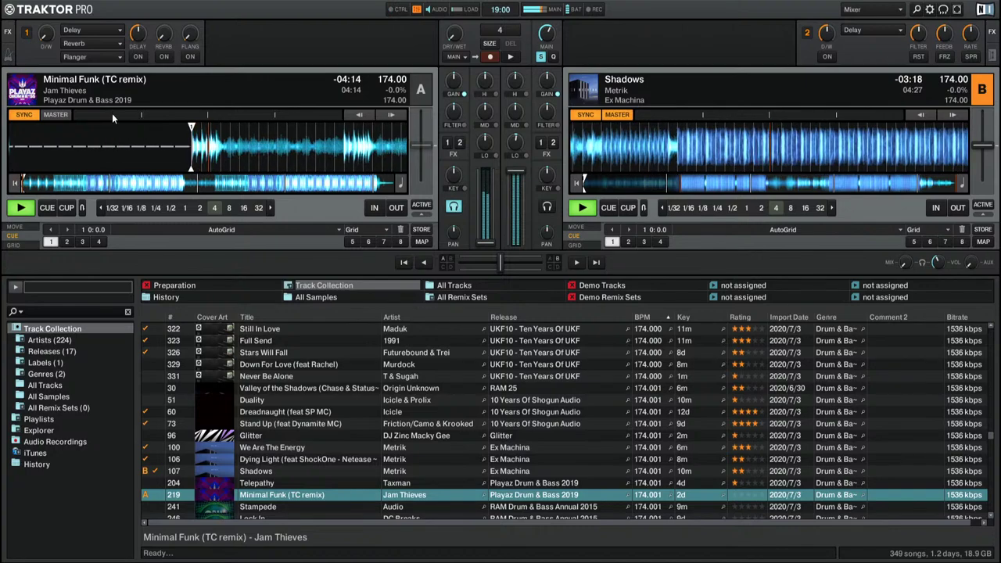
left_click(120, 183)
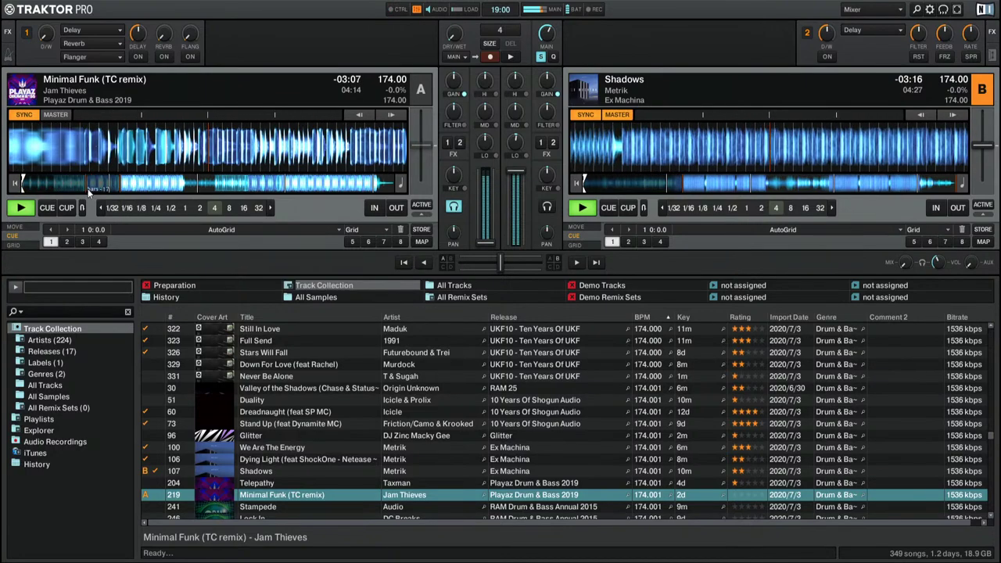
left_click(99, 184)
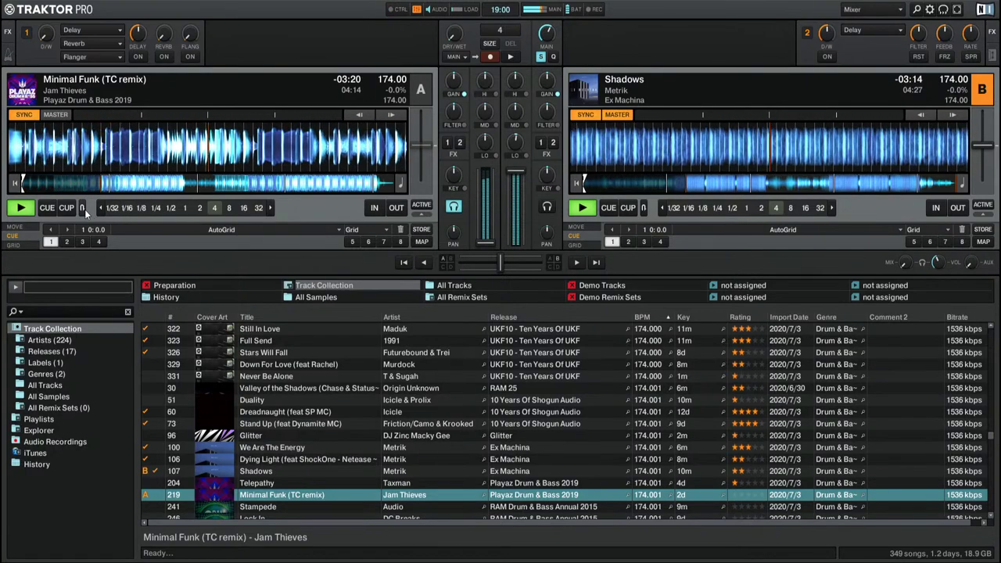
key("ctrl+Left")
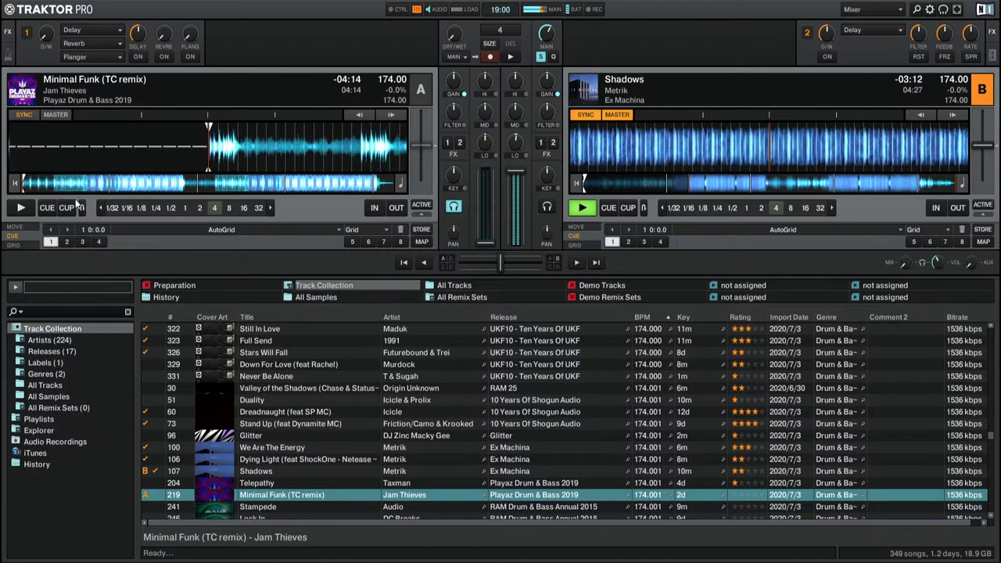
Step: Preview Minimal Funk from its cue point and its build-up, then return to the start and play it to mix with Shadows
key("shift+s")
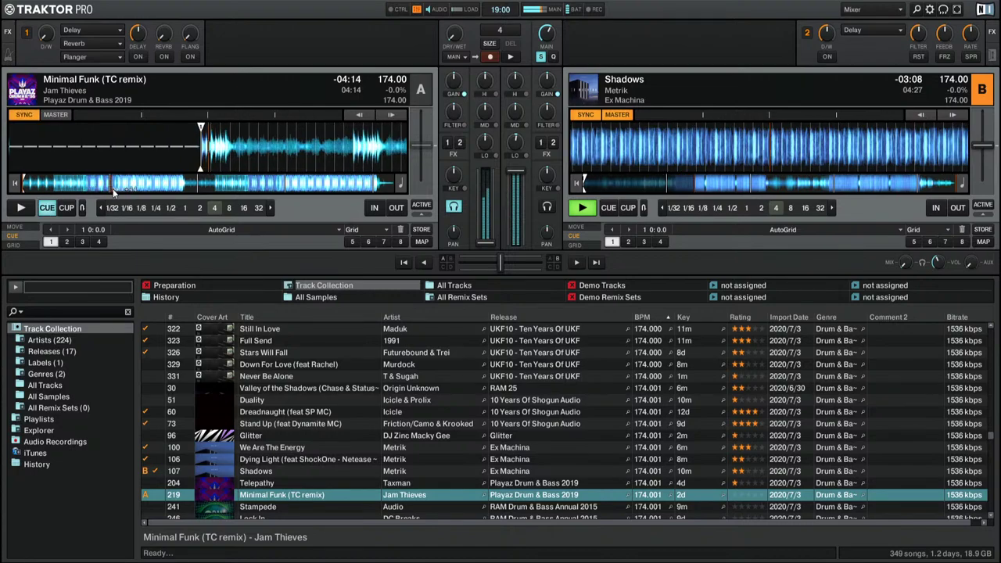
left_click(20, 207)
left_click(86, 183)
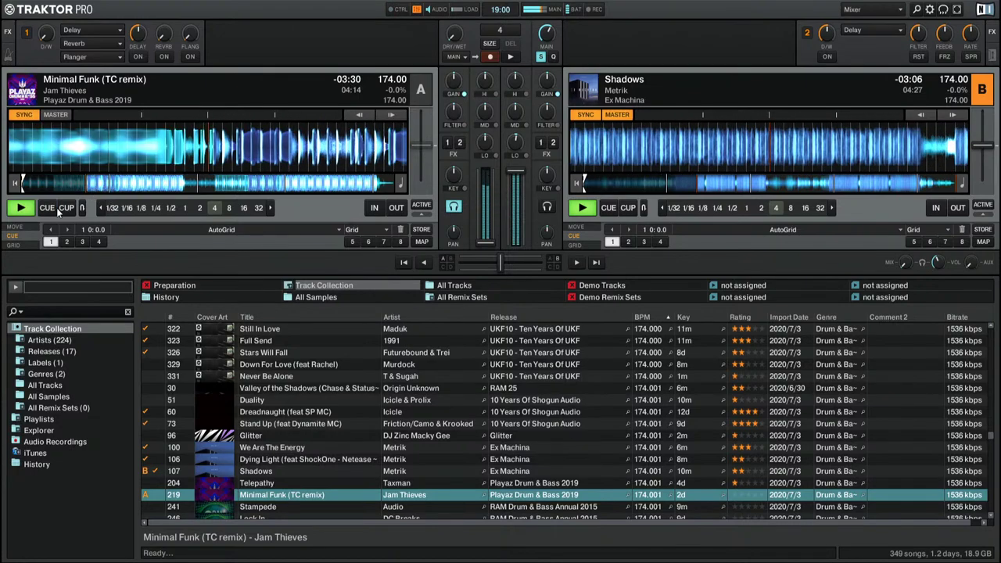
left_click(52, 207)
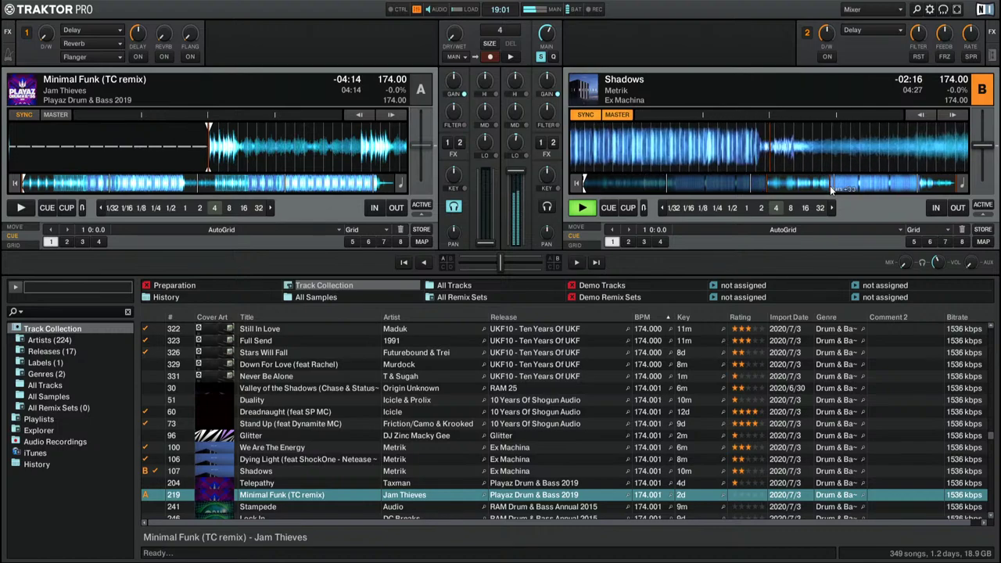
key("space")
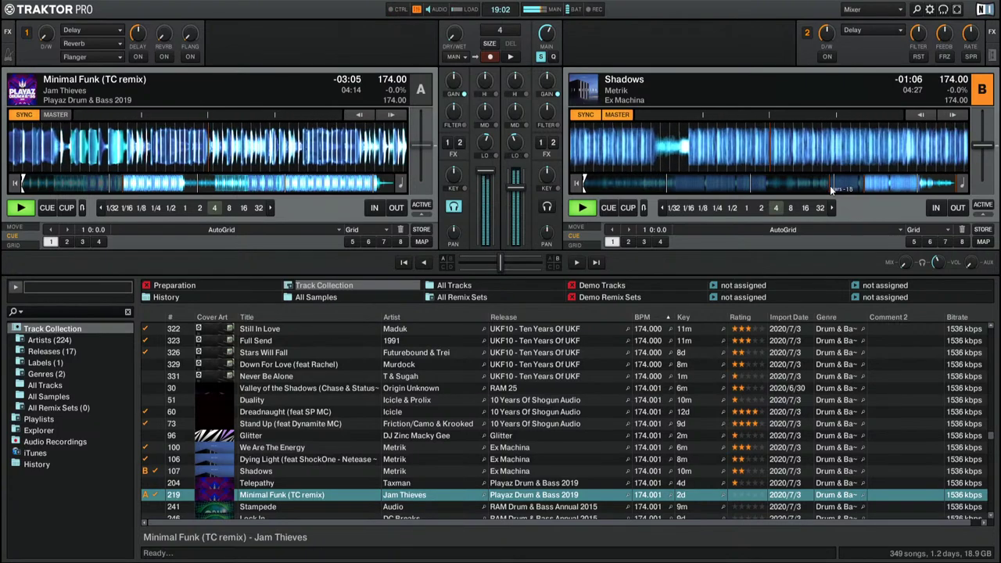
Step: Rate Minimal Funk (TC remix) three stars and select Stampede by Audio as the next track
left_click(749, 496)
scroll(277, 457, "down", 3)
left_click(275, 452)
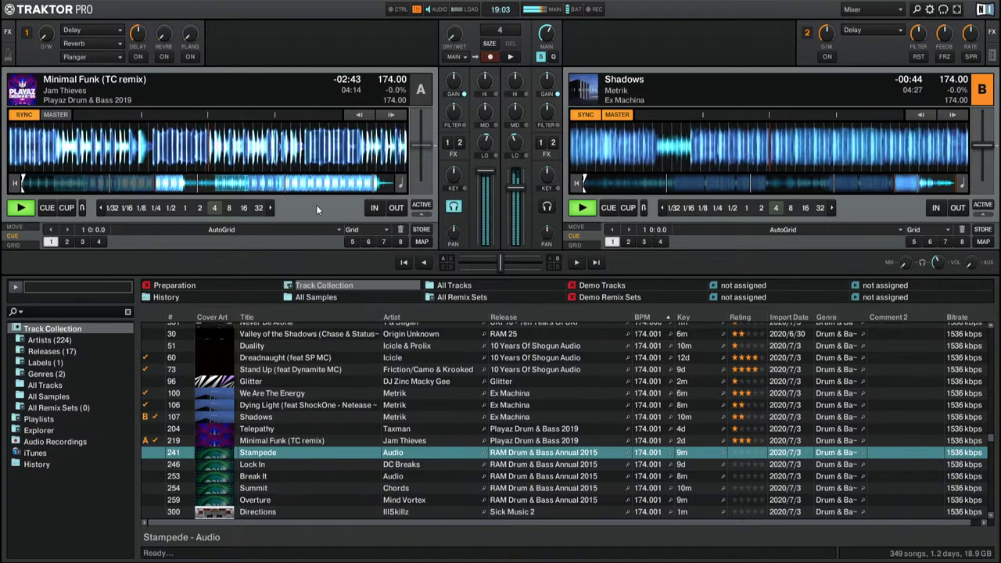
mouse_move(309, 167)
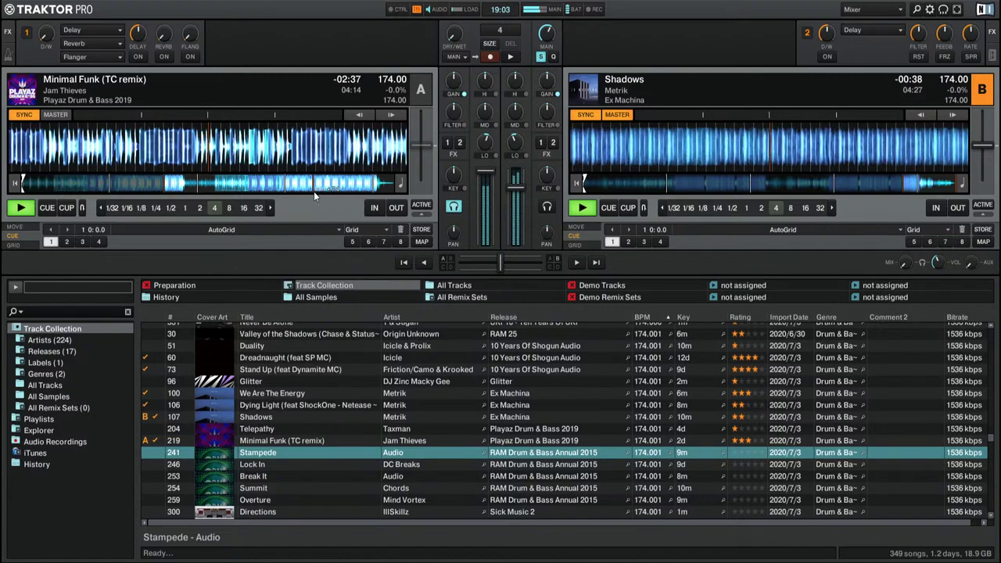
mouse_move(321, 137)
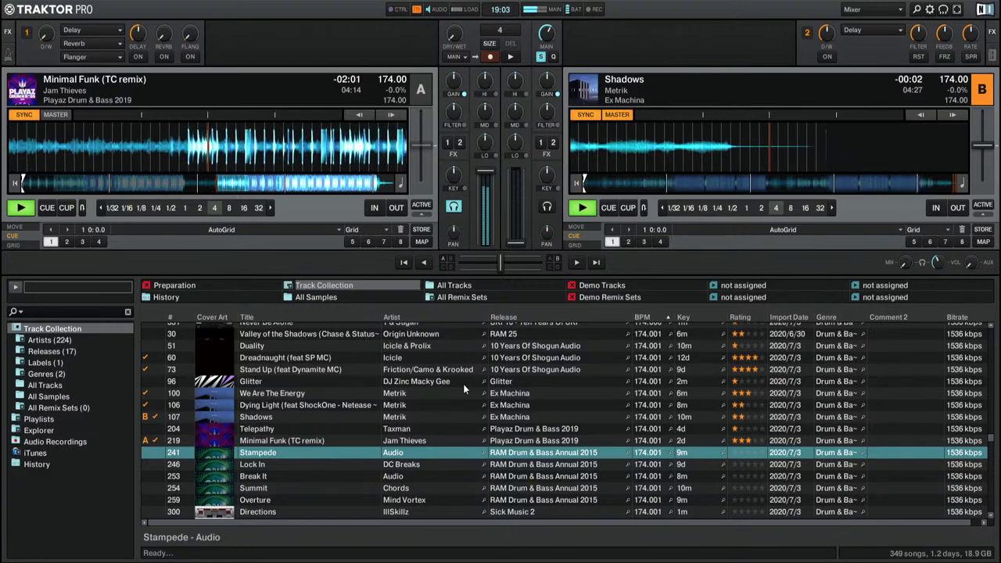
Step: Load Stampede into deck B with headphone monitoring on that deck, mix it in and rate it two stars
key("h")
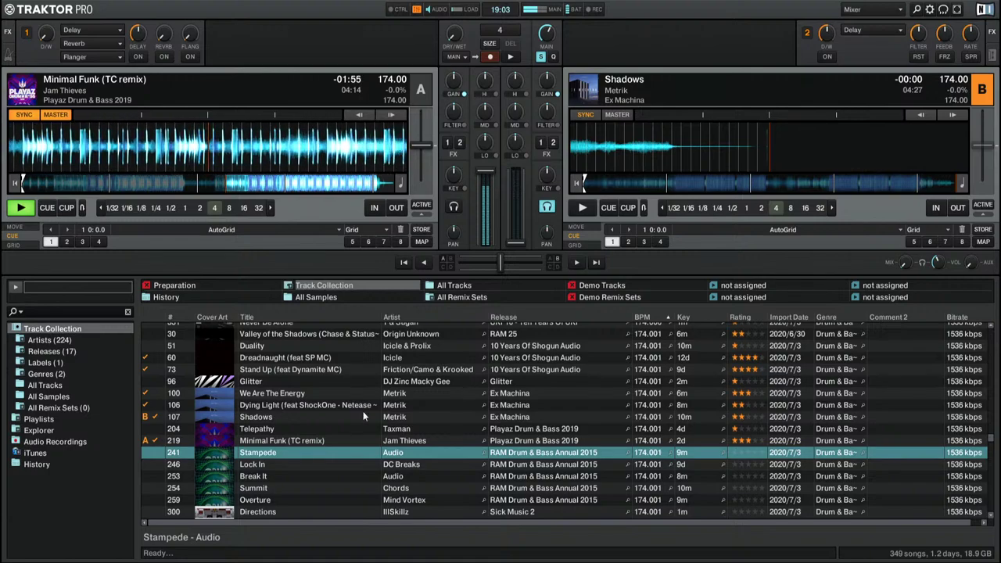
scroll(272, 408, "down", 3)
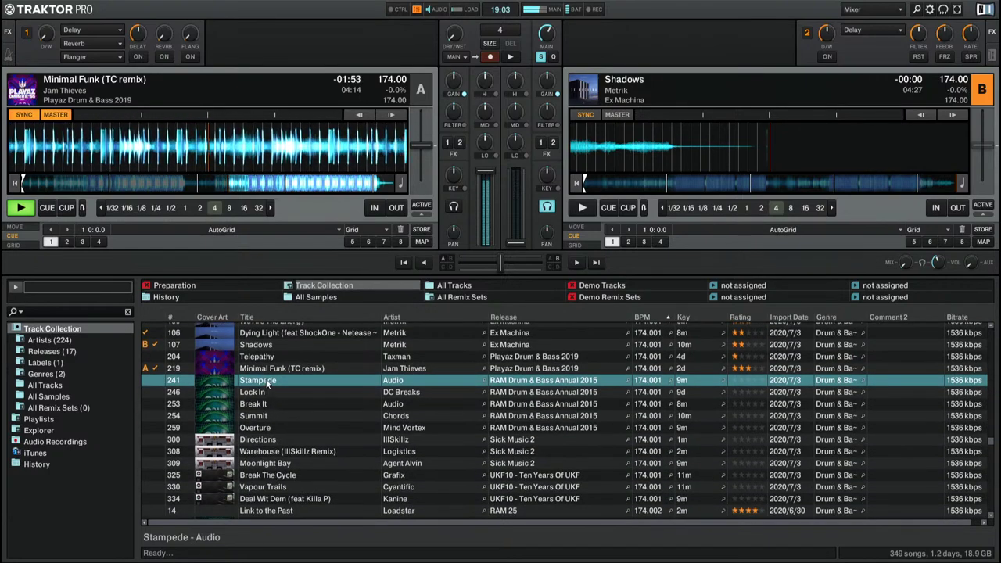
key("ctrl+Right")
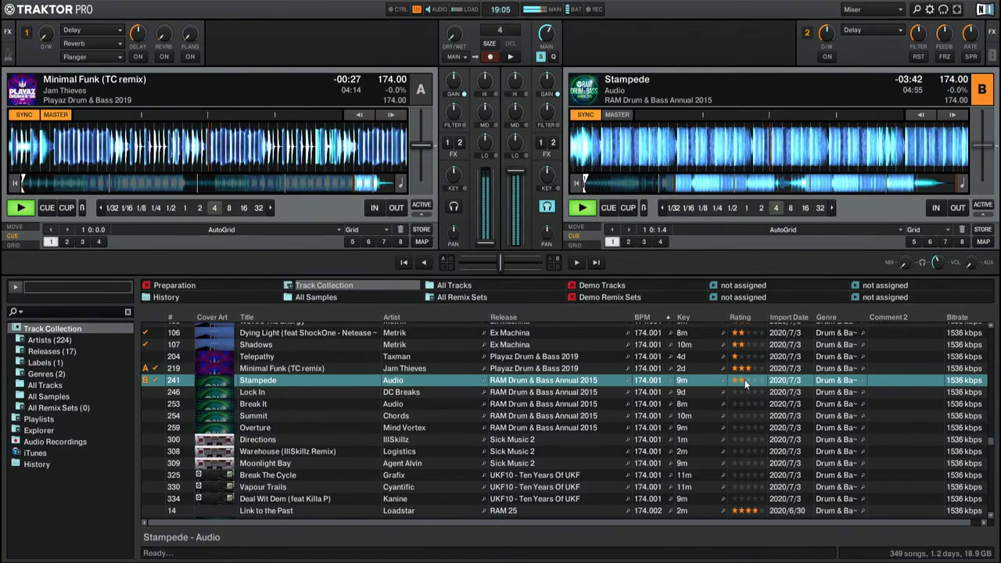
Step: Load Lock In by DC Breaks into deck A, audition it further in through the headphones and rate it two stars
left_click_drag(307, 396, 216, 157)
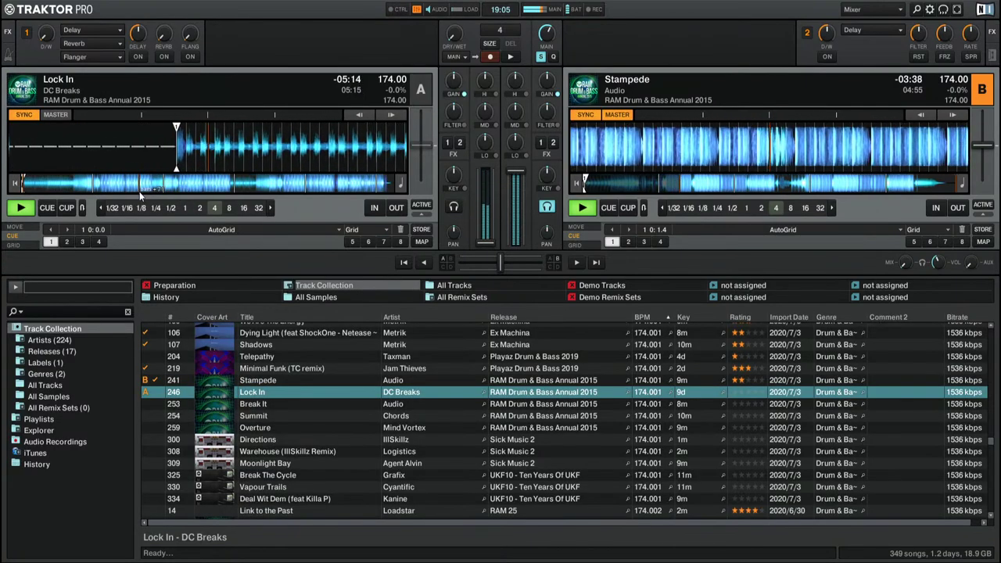
left_click(135, 184)
key("h")
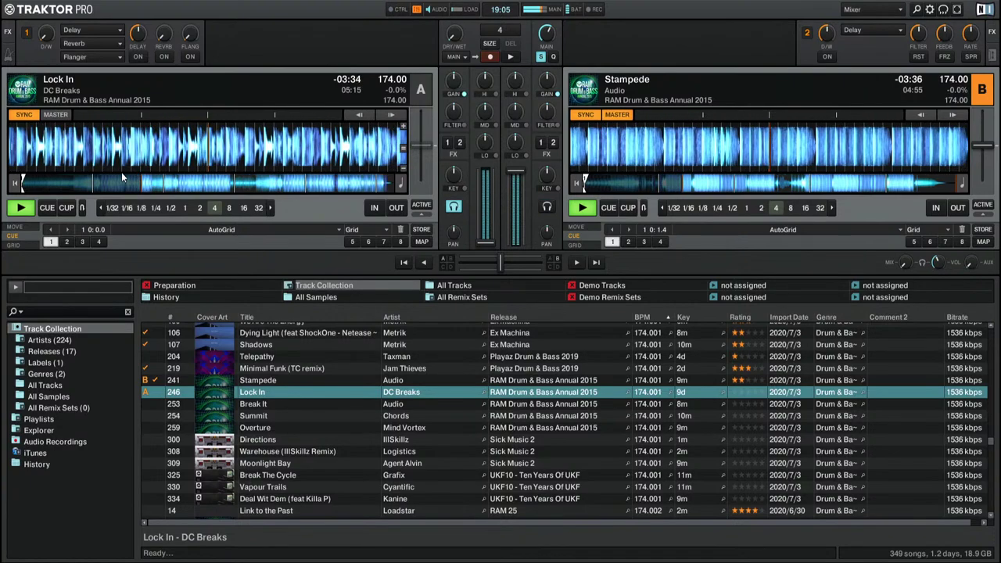
left_click(739, 392)
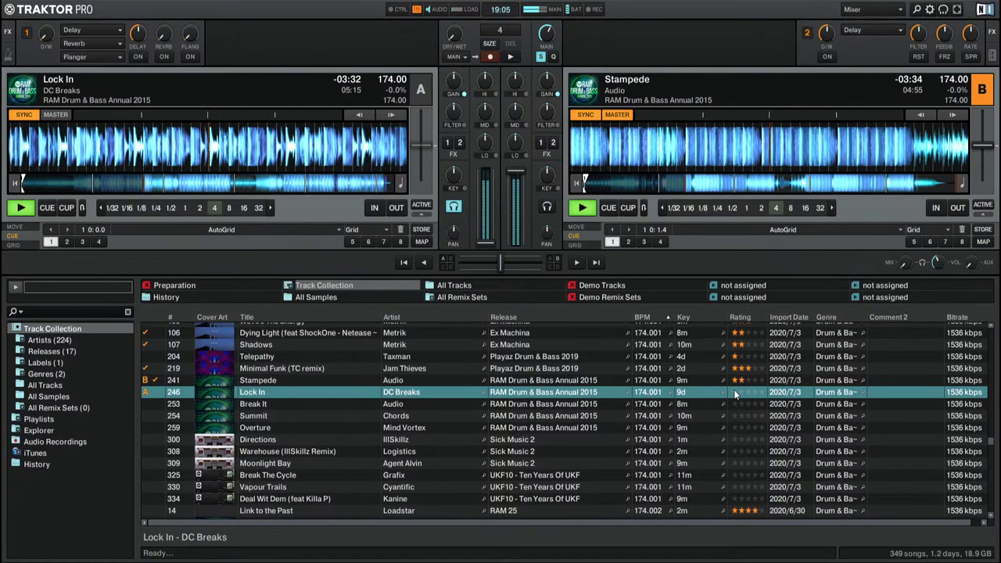
Step: Load Break It into deck A, audition it from further in and rate it two stars
left_click(283, 404)
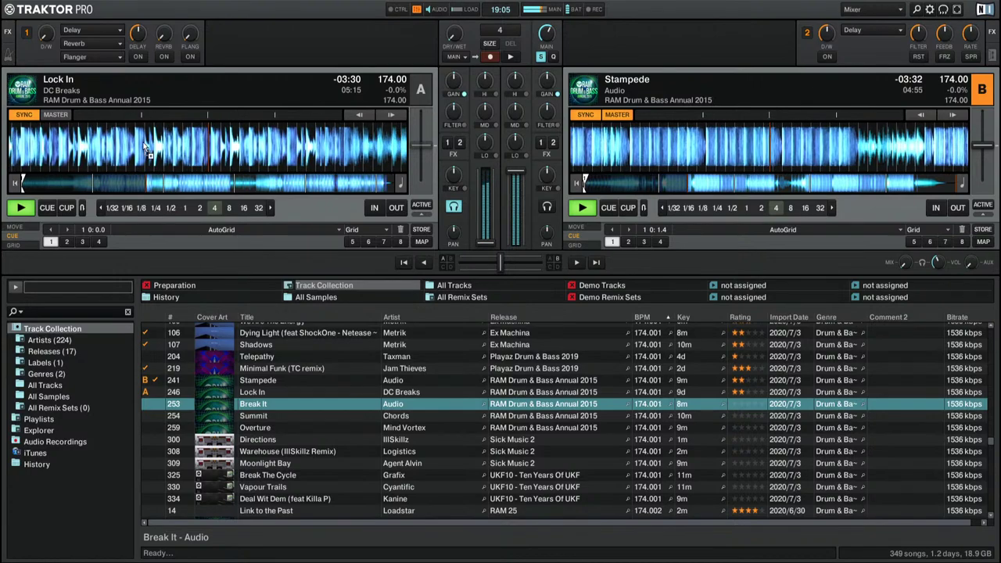
left_click_drag(283, 405, 125, 144)
left_click(100, 182)
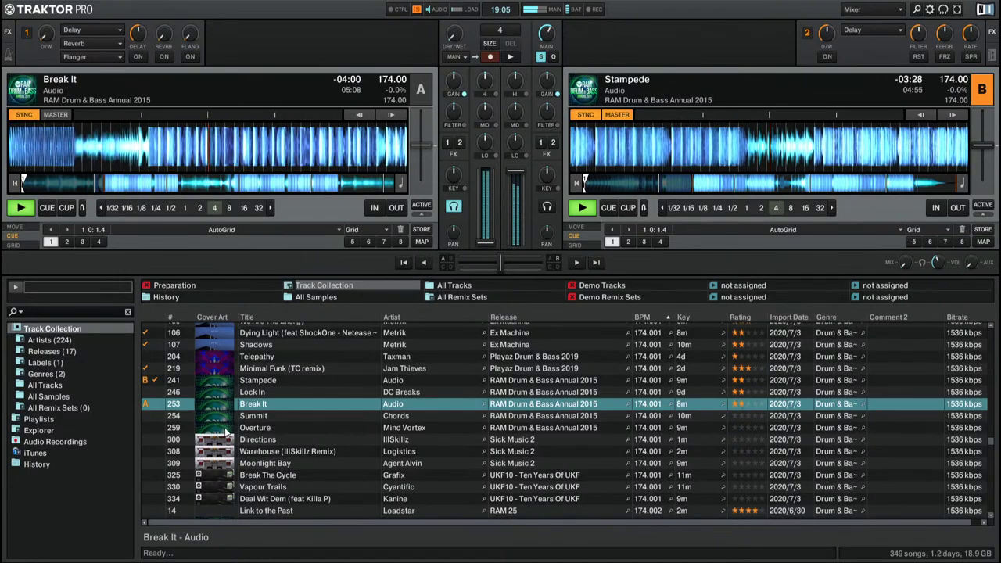
Step: Load Summit by Chords into deck A, audition it around its drop and rate it one star
left_click(227, 429)
key("ctrl+Left")
left_click(99, 176)
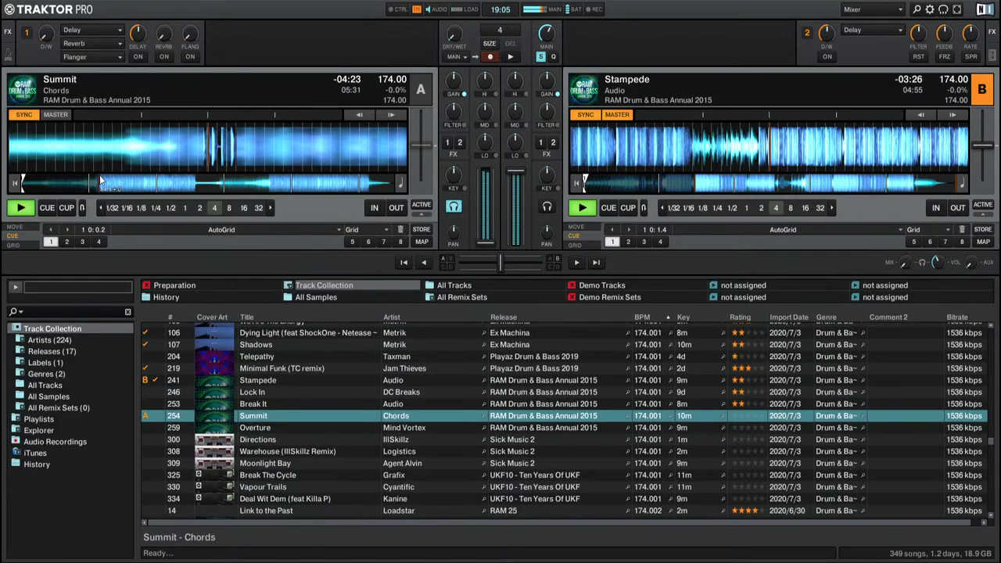
left_click(737, 416)
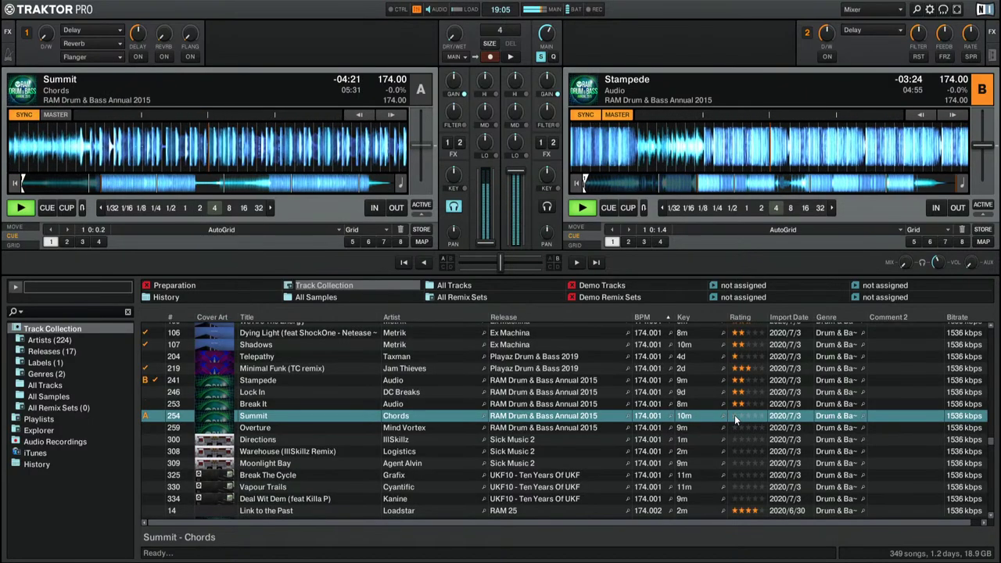
Step: Load Overture by Mind Vortex into deck A, audition it from further in and rate it one star
left_click(194, 424)
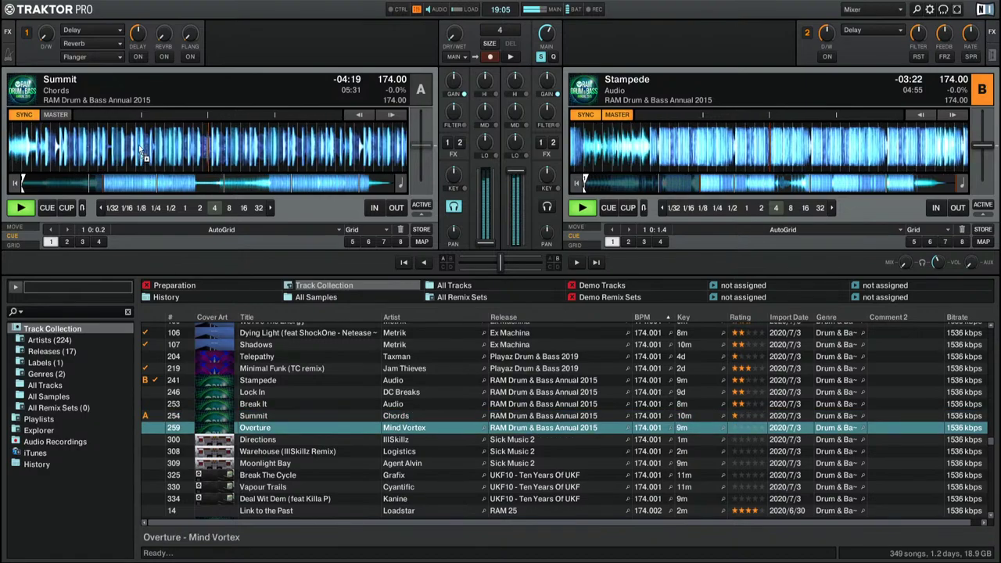
key("ctrl+Left")
left_click(123, 188)
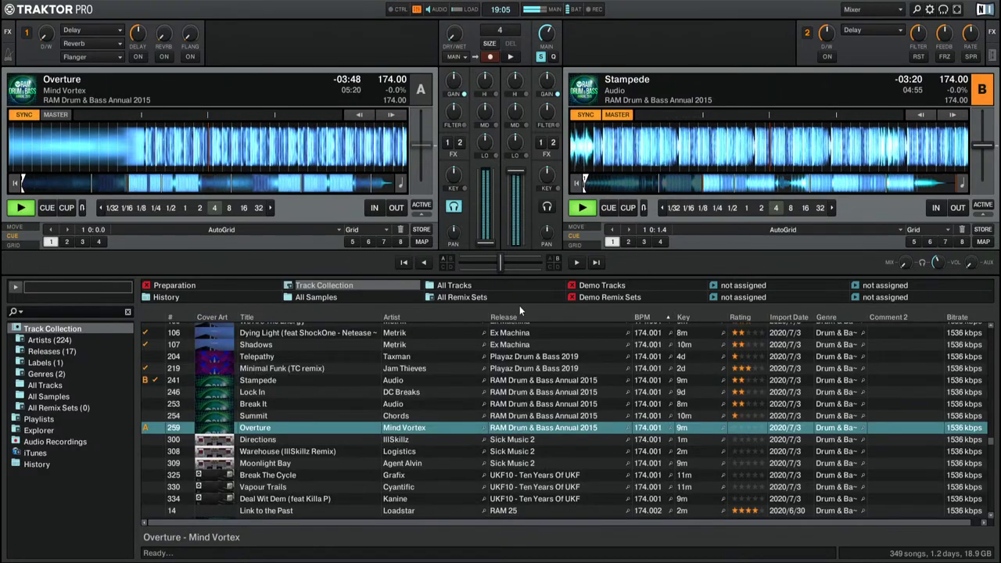
left_click(736, 428)
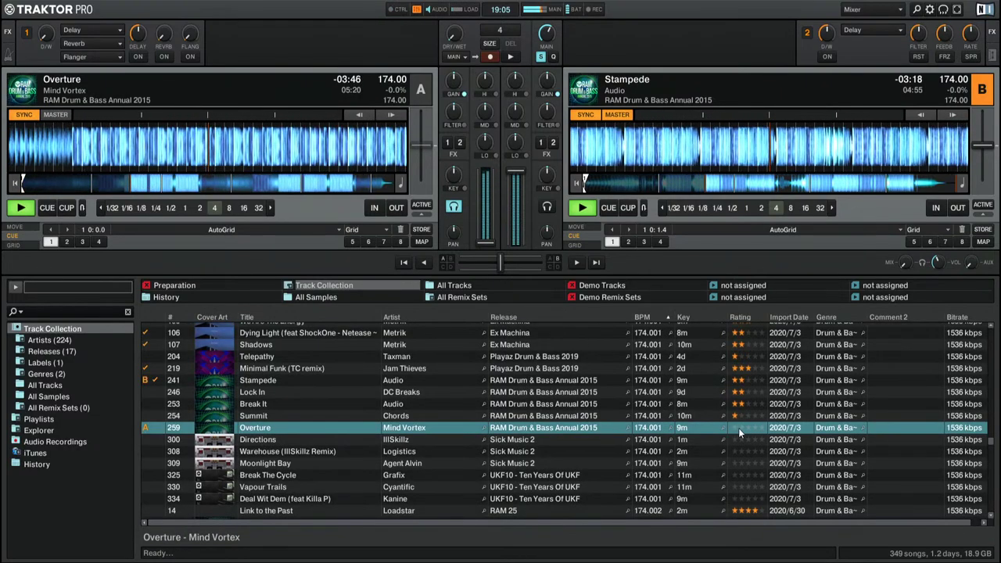
Step: Load Directions into deck A, audition it at two points further in and rate it one star
left_click(264, 439)
key("ctrl+Left")
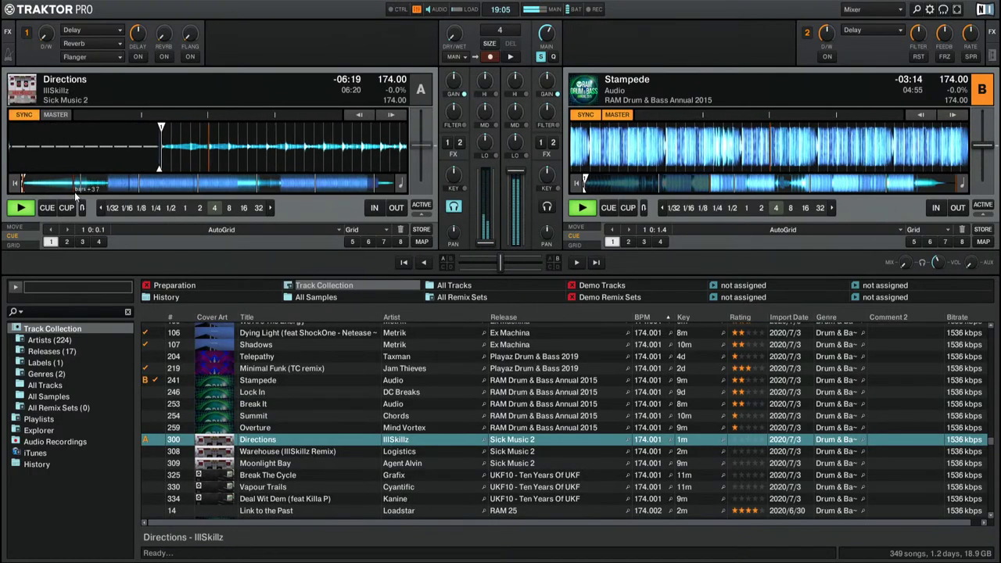
left_click(110, 186)
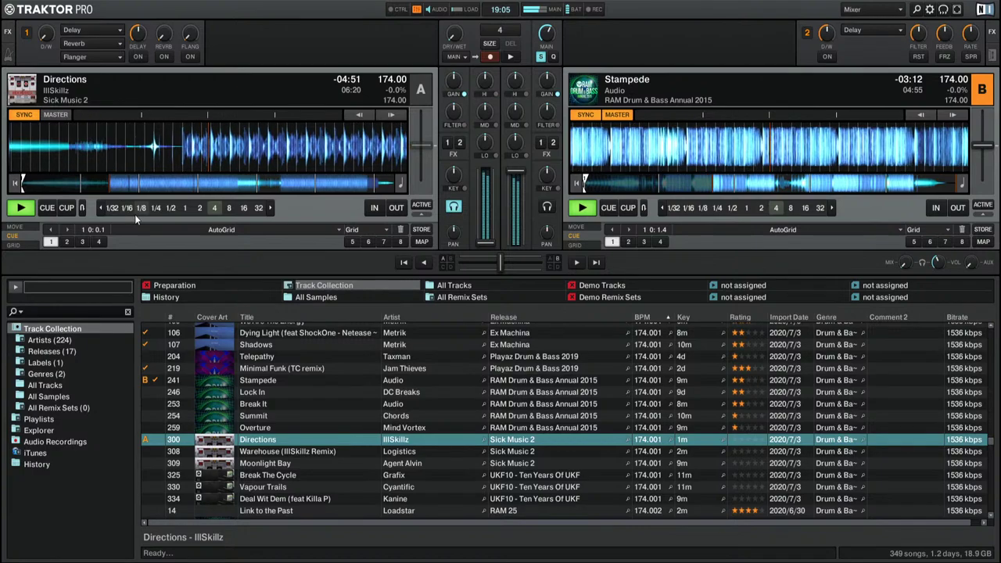
left_click(735, 440)
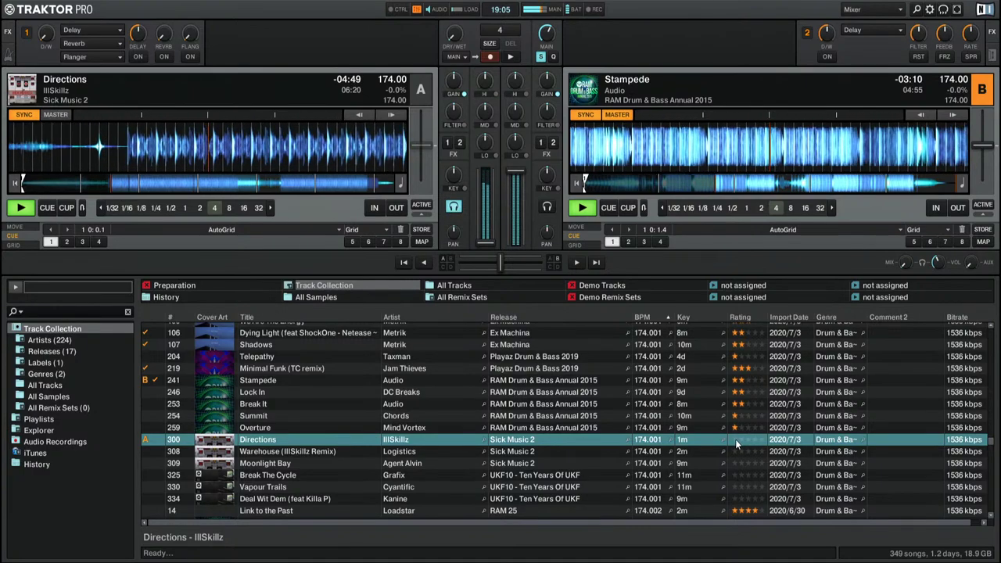
left_click(265, 454)
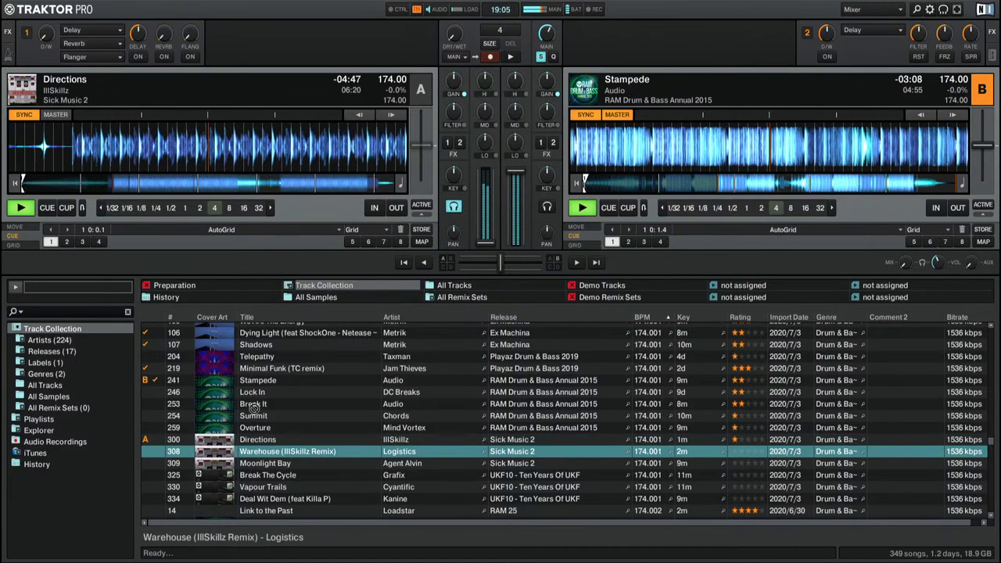
left_click(139, 184)
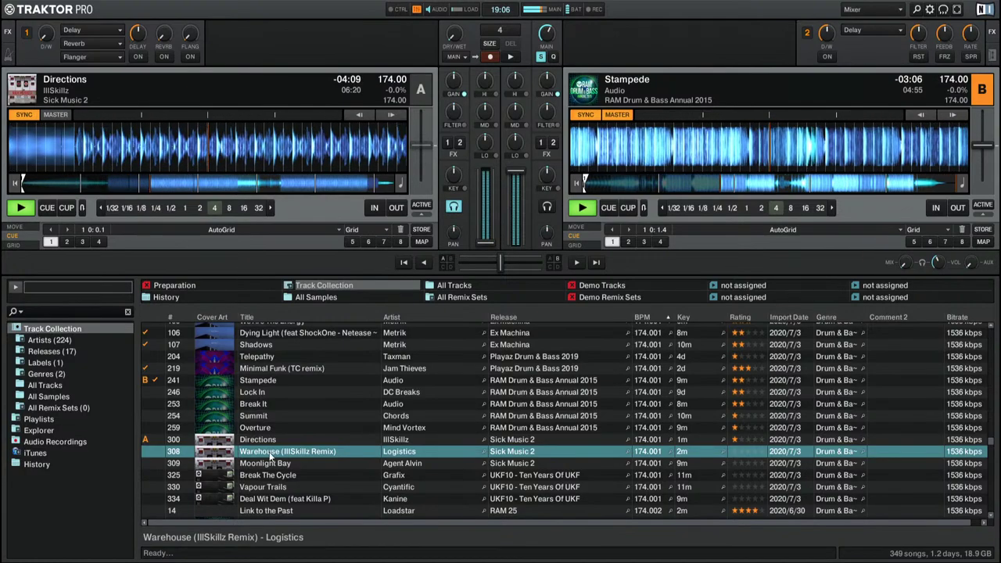
Step: Audition Warehouse (IllSkillz Remix) and Moonlight Bay in turn on deck A from further in, rating each one star
left_click_drag(266, 460, 164, 166)
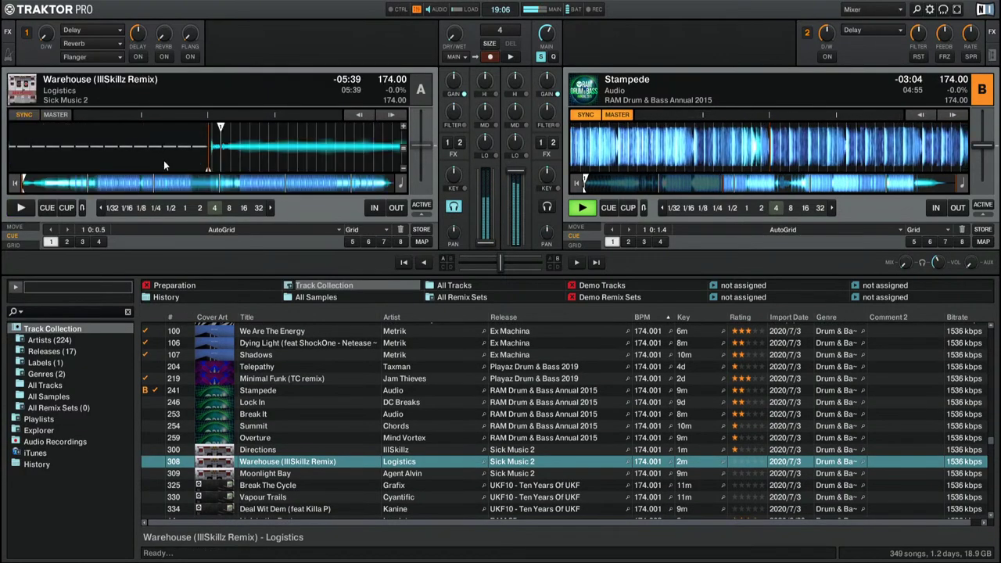
left_click(97, 184)
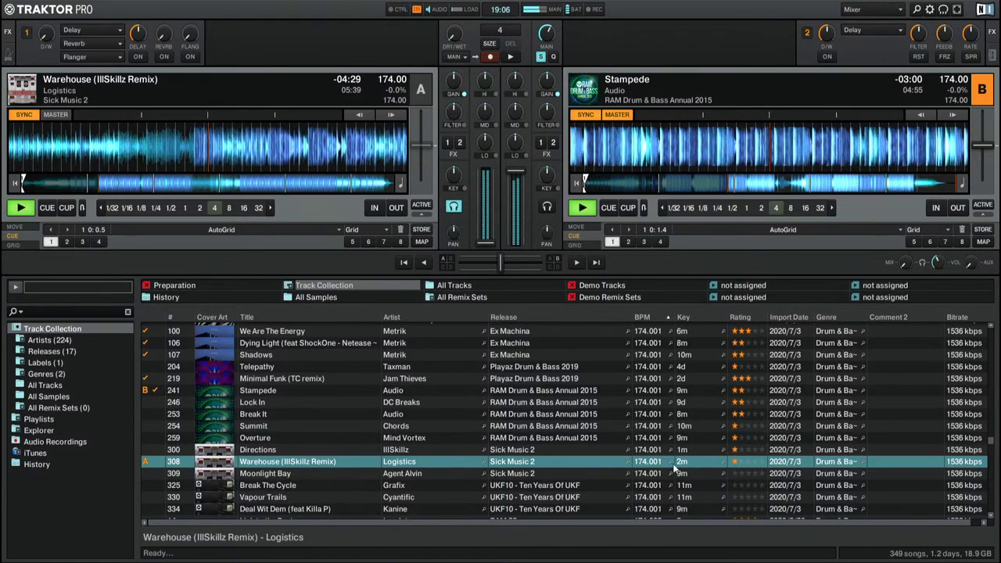
left_click(293, 474)
left_click_drag(294, 474, 133, 148)
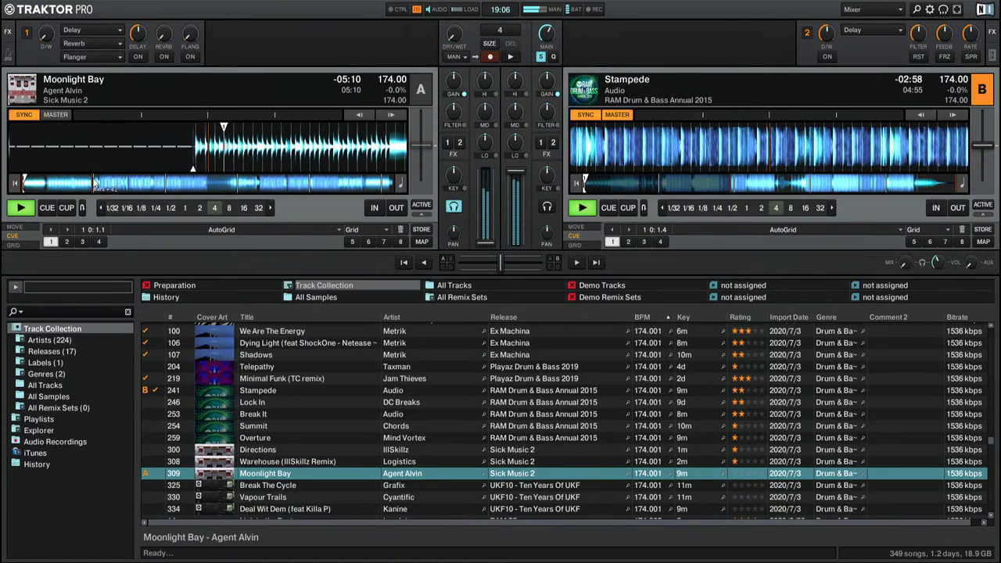
left_click(103, 183)
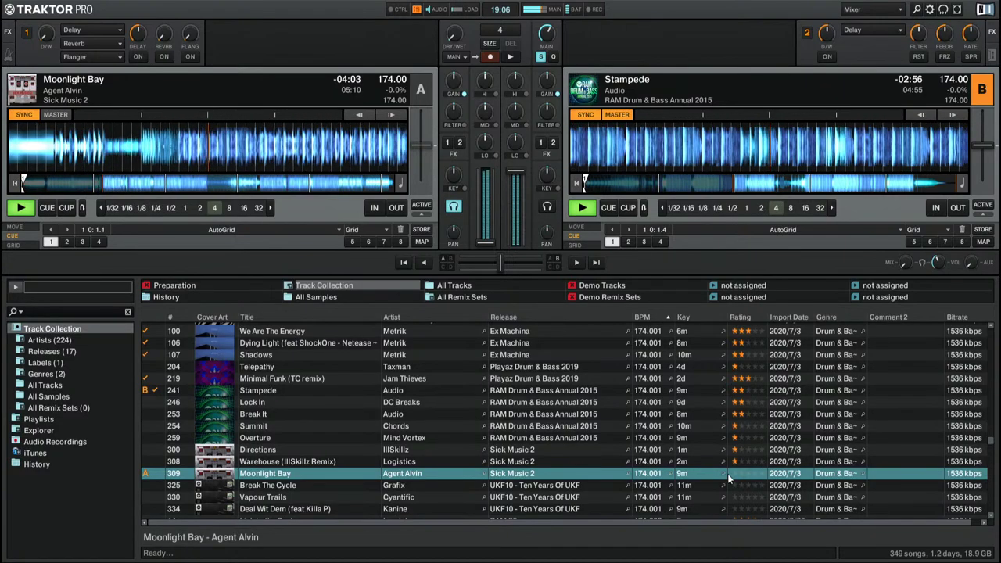
Step: Load Break The Cycle into deck A, audition it from further in, return to its beginning for the mix and rate it two stars
left_click(344, 486)
left_click_drag(344, 486, 159, 140)
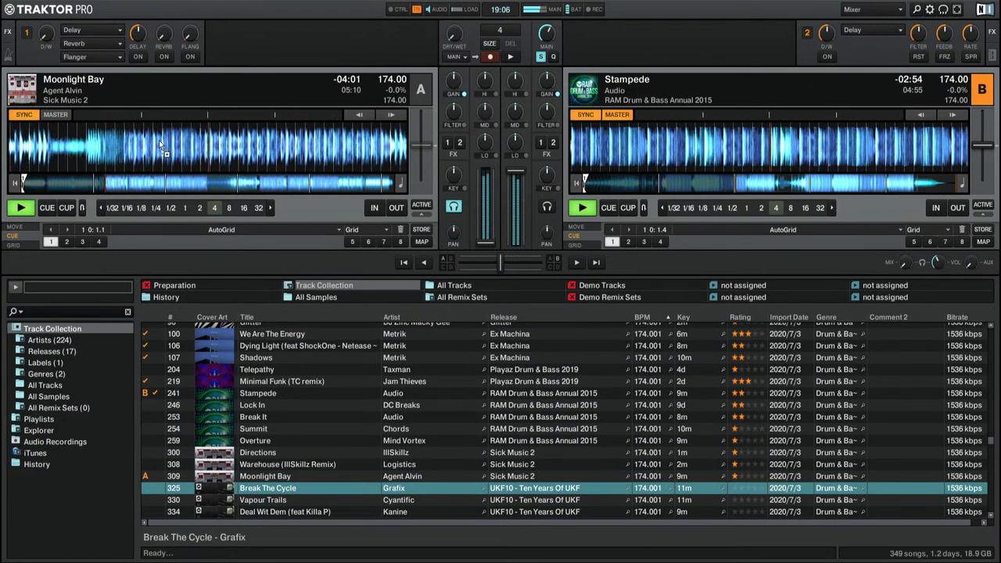
left_click(114, 183)
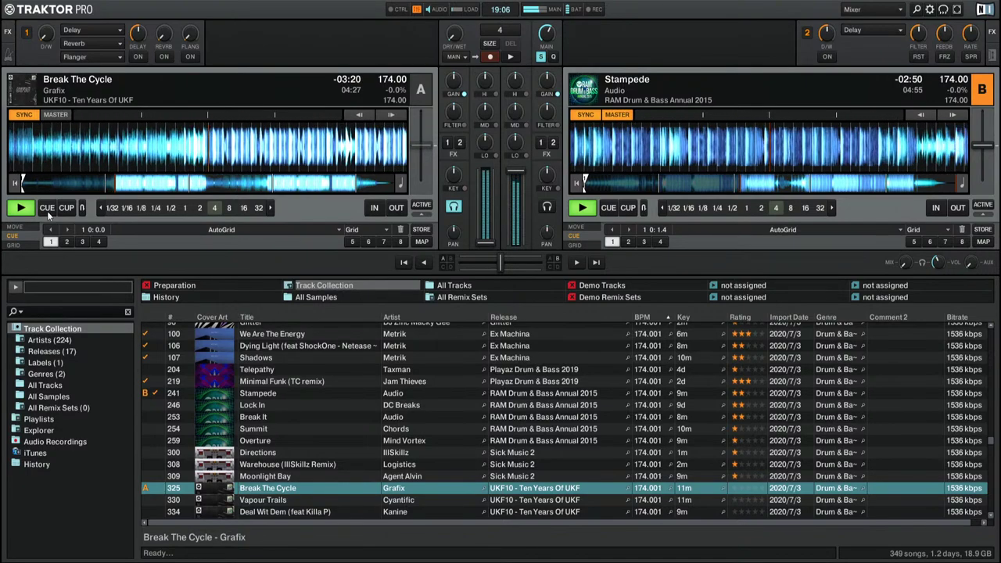
left_click(15, 184)
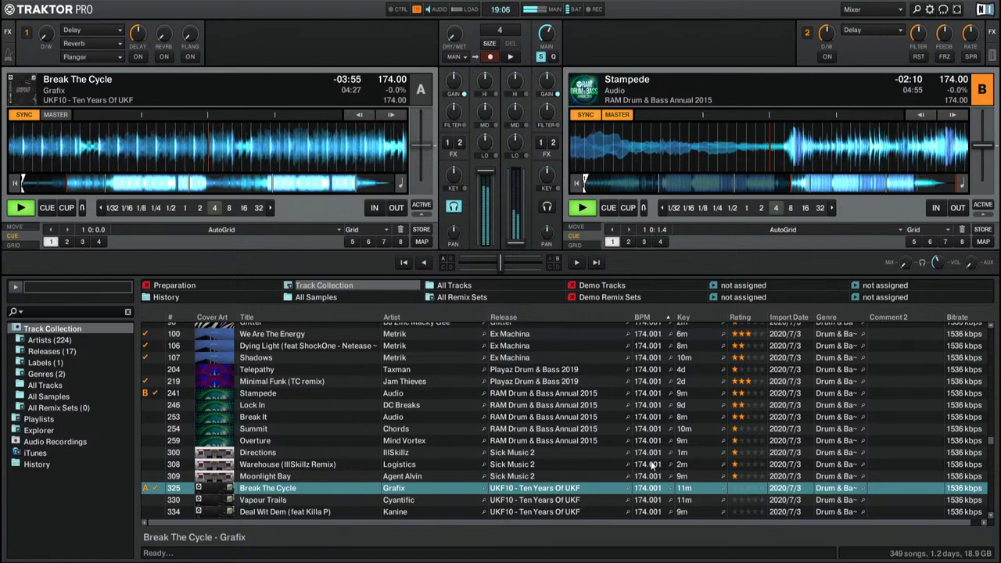
left_click(745, 488)
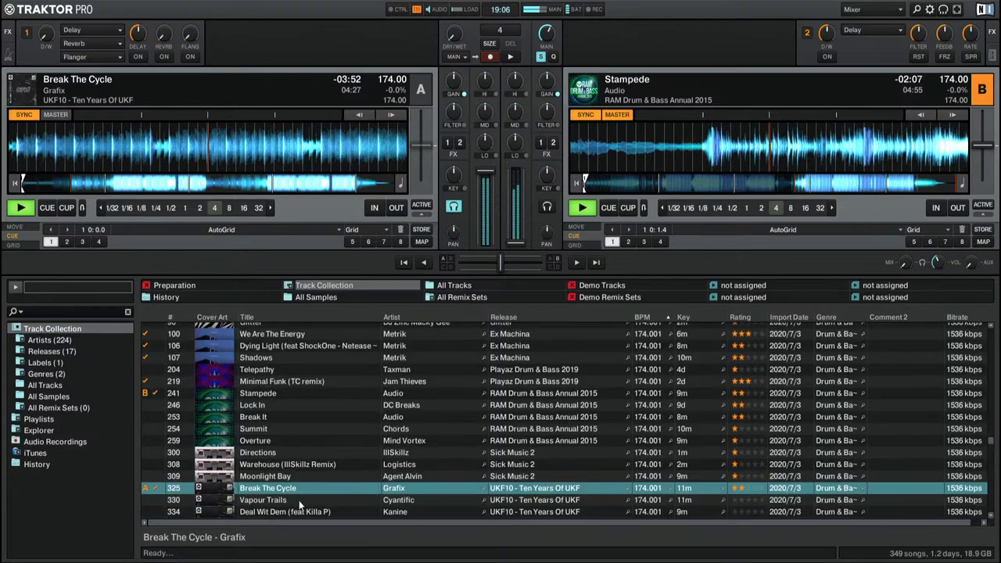
Step: Load Vapour Trails into deck B and start it, and rate both Vapour Trails and Break The Cycle three stars
left_click_drag(300, 504, 633, 151)
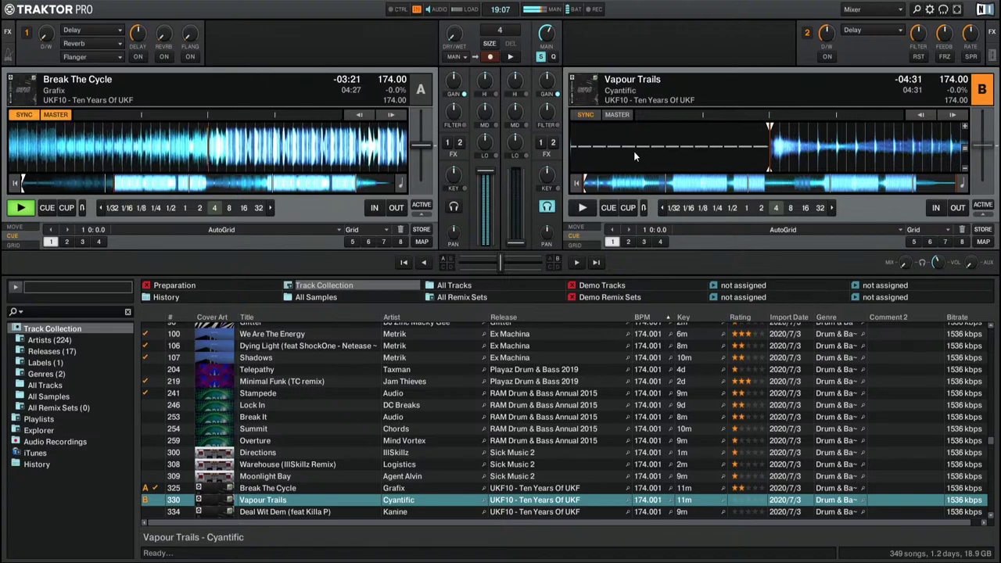
key("space")
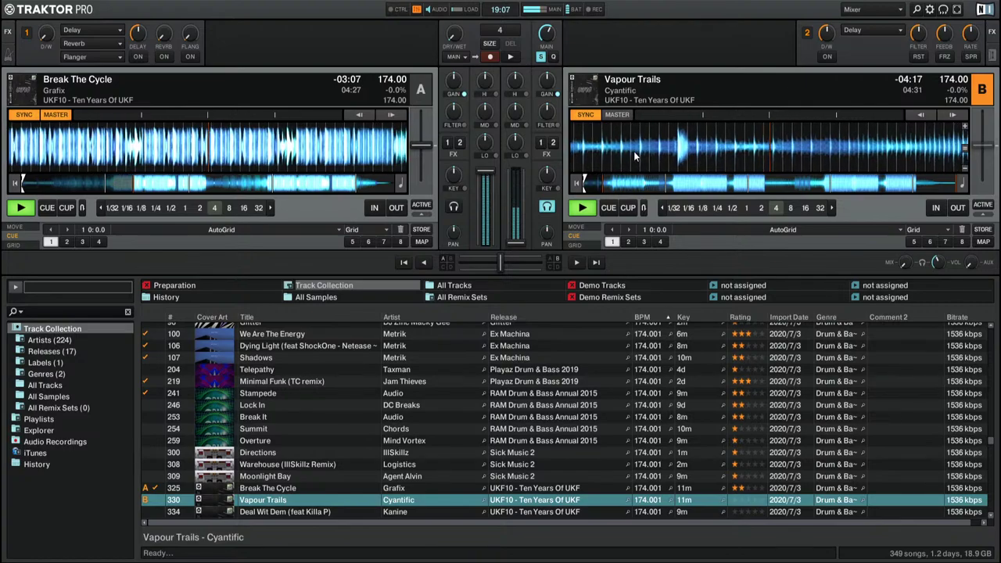
scroll(487, 438, "down", 10)
scroll(487, 438, "down", 5)
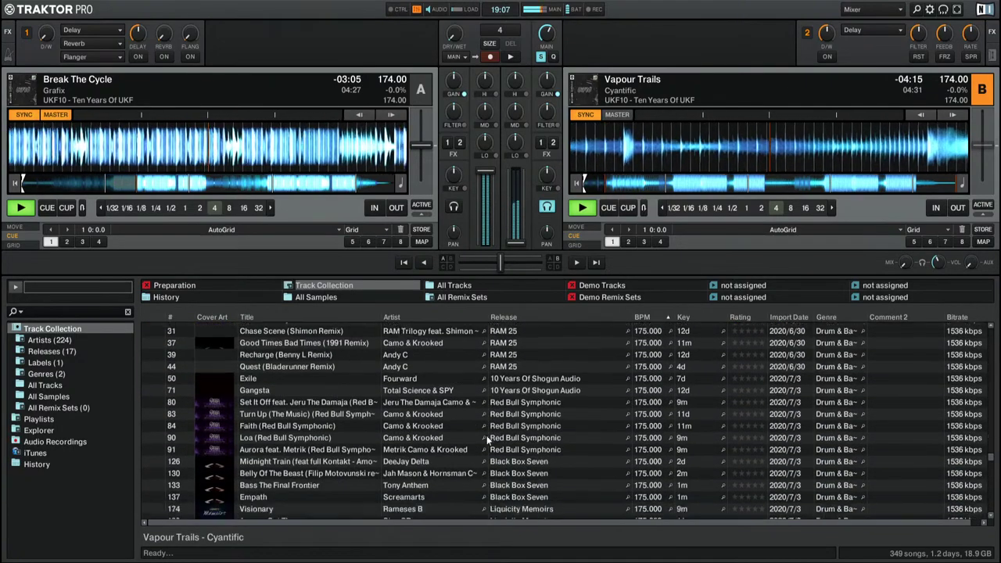
scroll(486, 437, "up", 10)
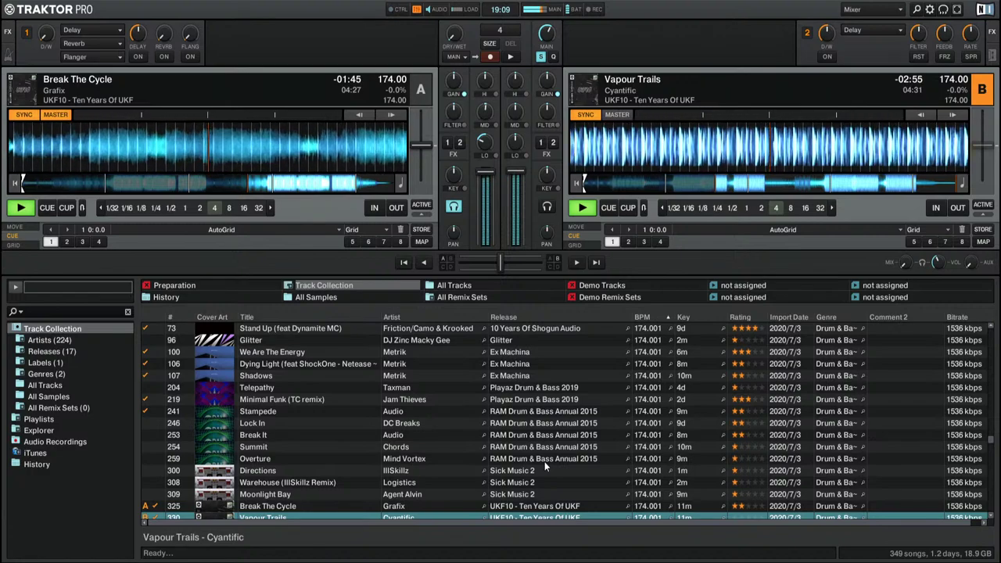
scroll(469, 419, "down", 3)
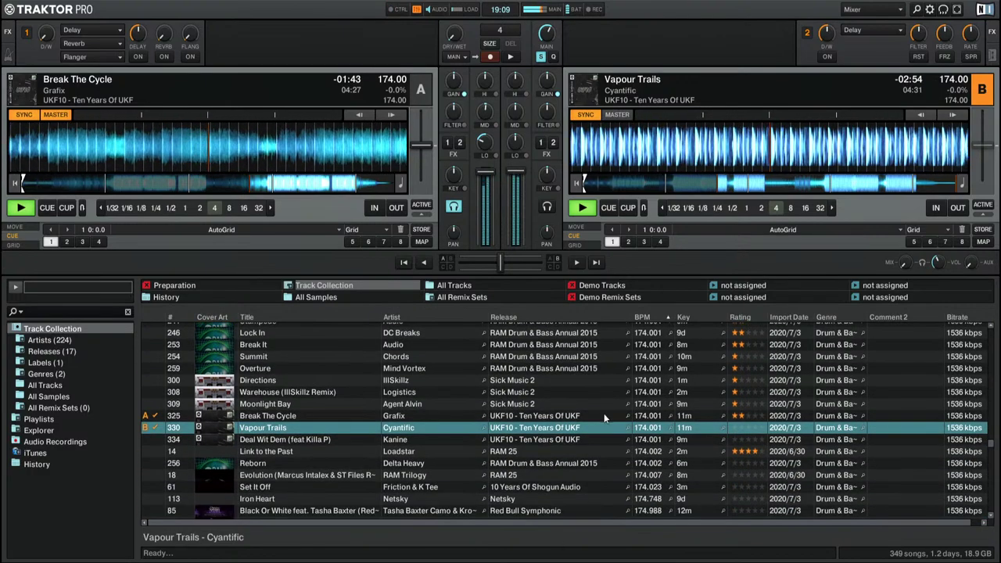
left_click(747, 428)
left_click(747, 415)
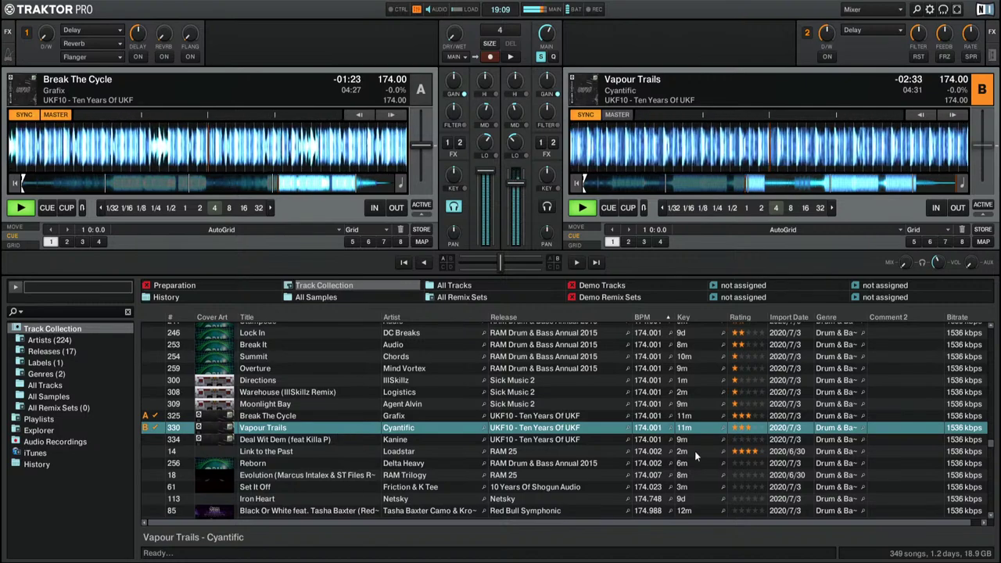
Step: Enter "DD with break the cycle" as the Comment 2 text for Vapour Trails
left_click(890, 429)
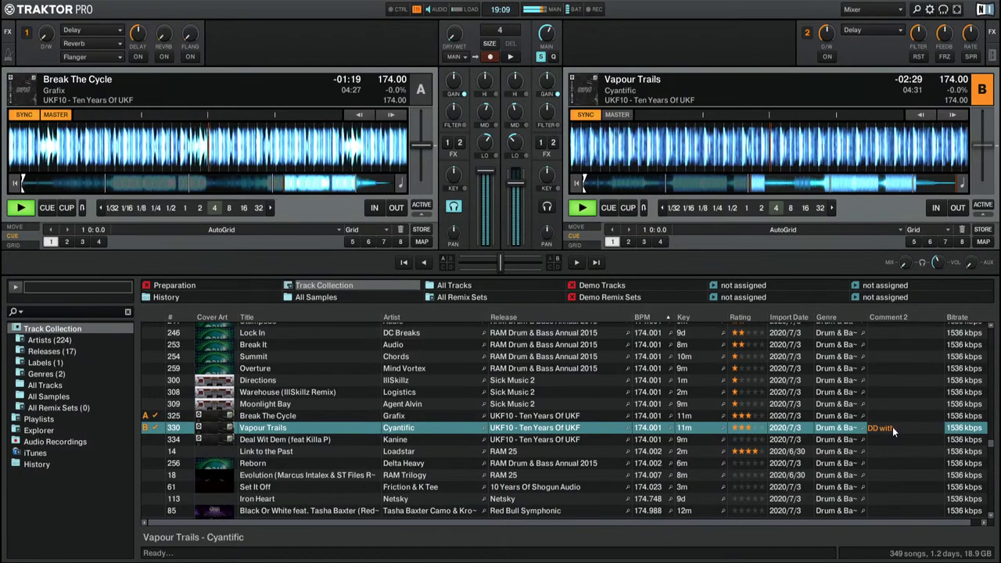
type("DD with break the cycle")
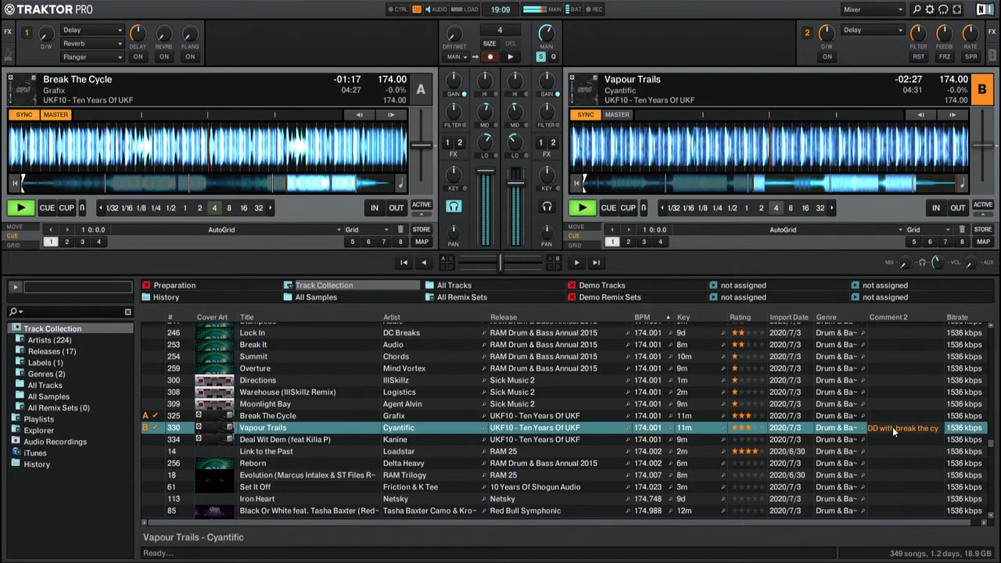
key("Return")
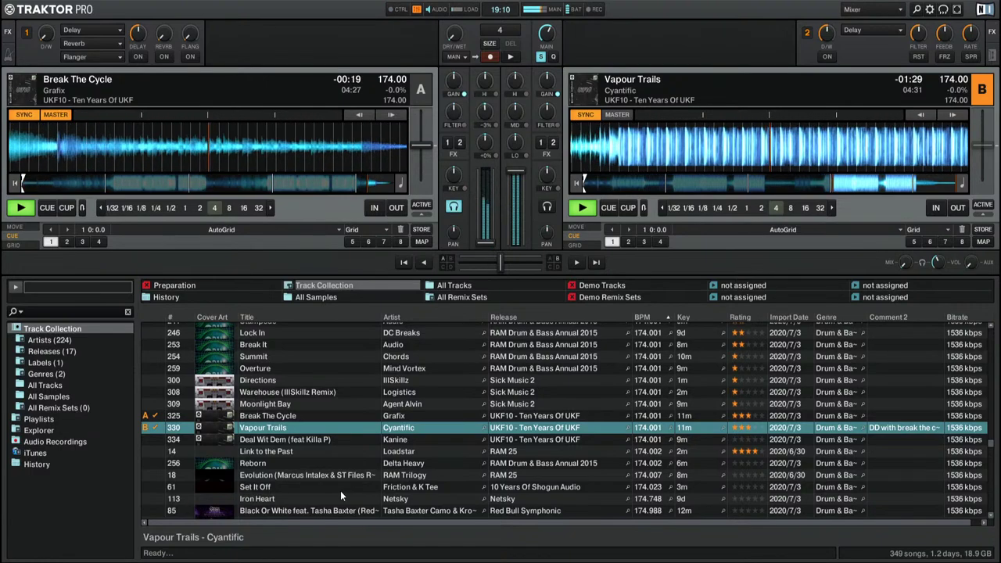
Step: Load Deal Wit Dem (feat Killa P) into deck A, audition it from further in and rate it two stars
left_click_drag(288, 439, 194, 168)
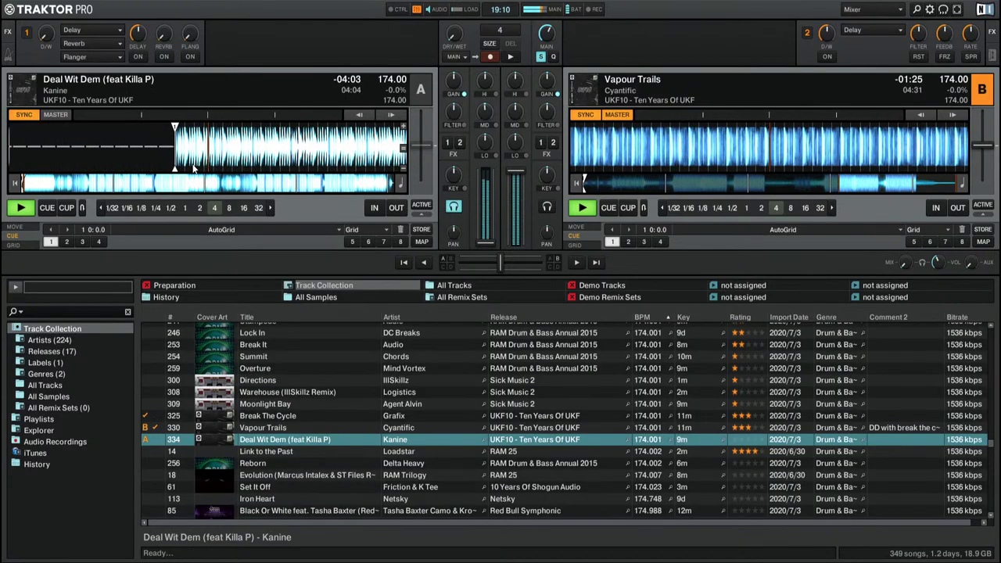
left_click(98, 184)
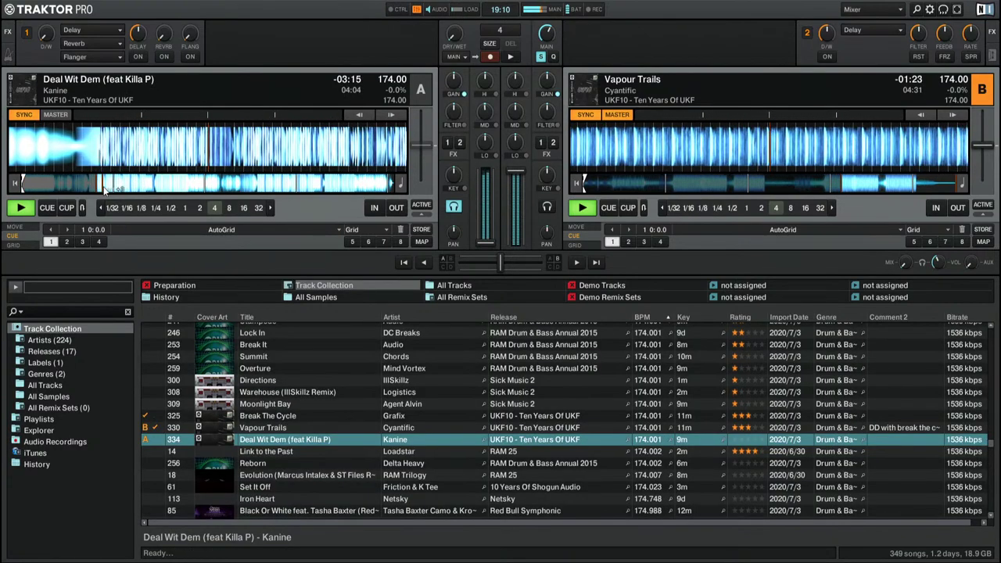
left_click(743, 443)
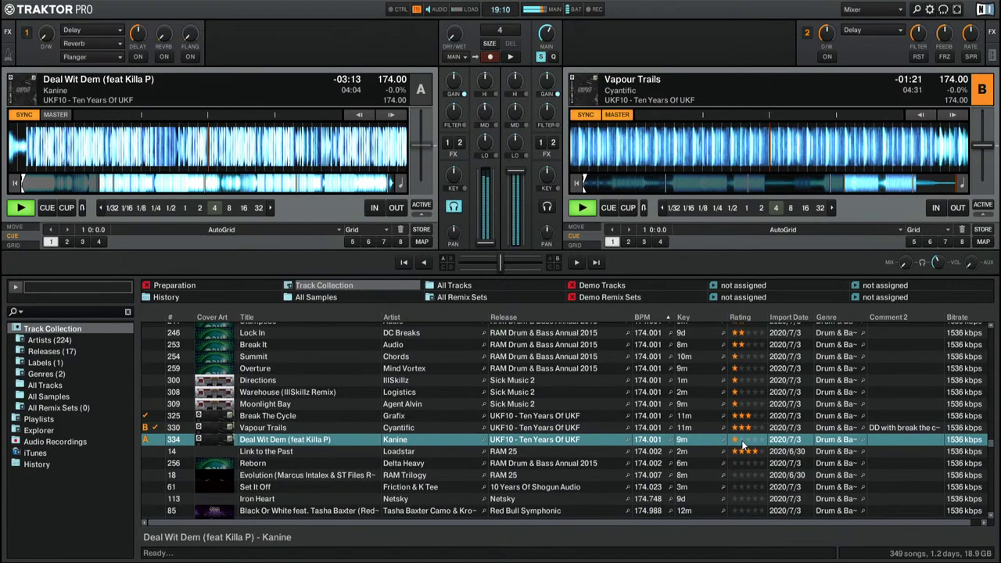
Step: Load Link to the Past by Loadstar into deck A and start it playing from the beginning
left_click(284, 452)
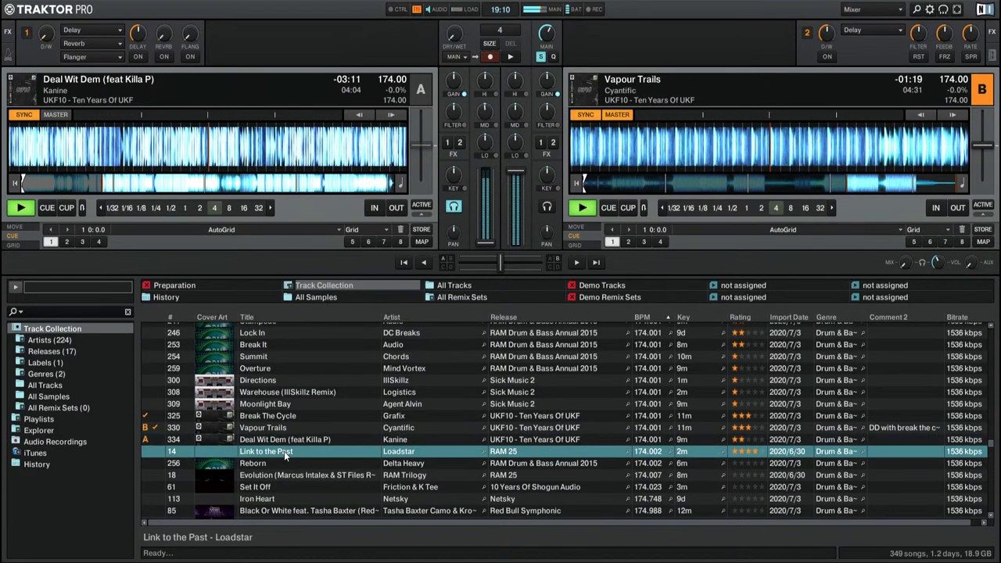
left_click_drag(162, 148, 160, 161)
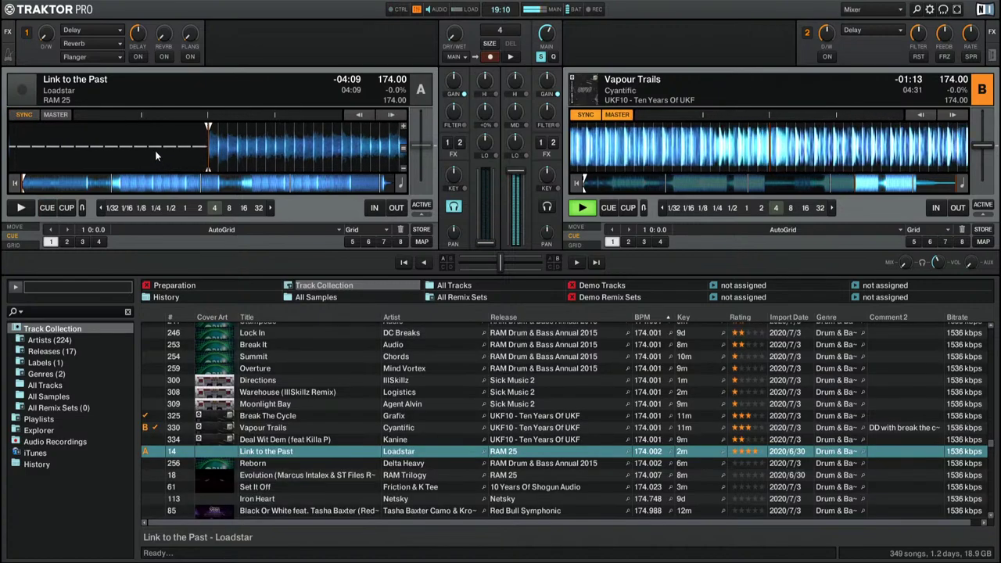
key("space")
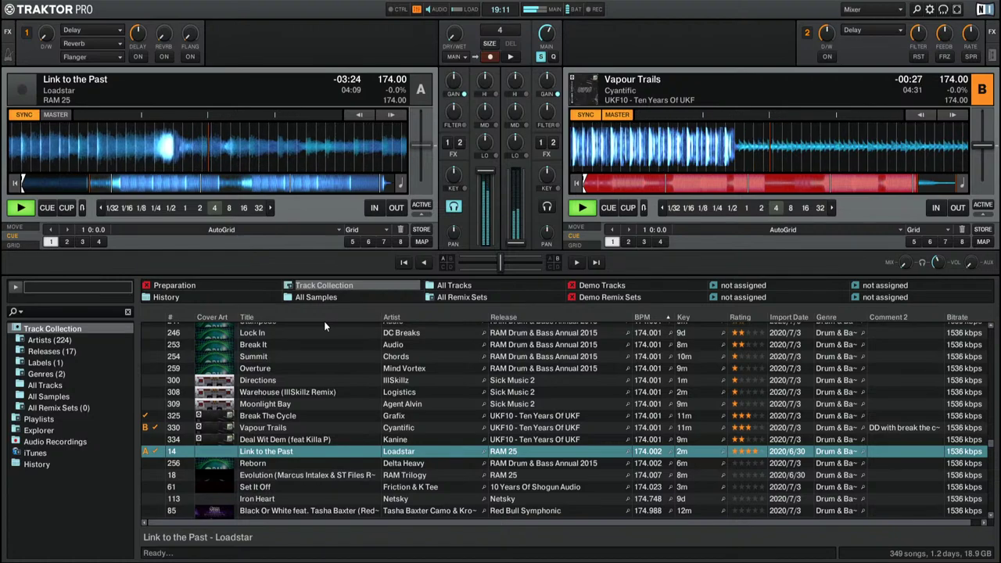
Step: Load Reborn by Delta Heavy into deck B, audition it synced from further in and rate it two stars
scroll(432, 360, "down", 2)
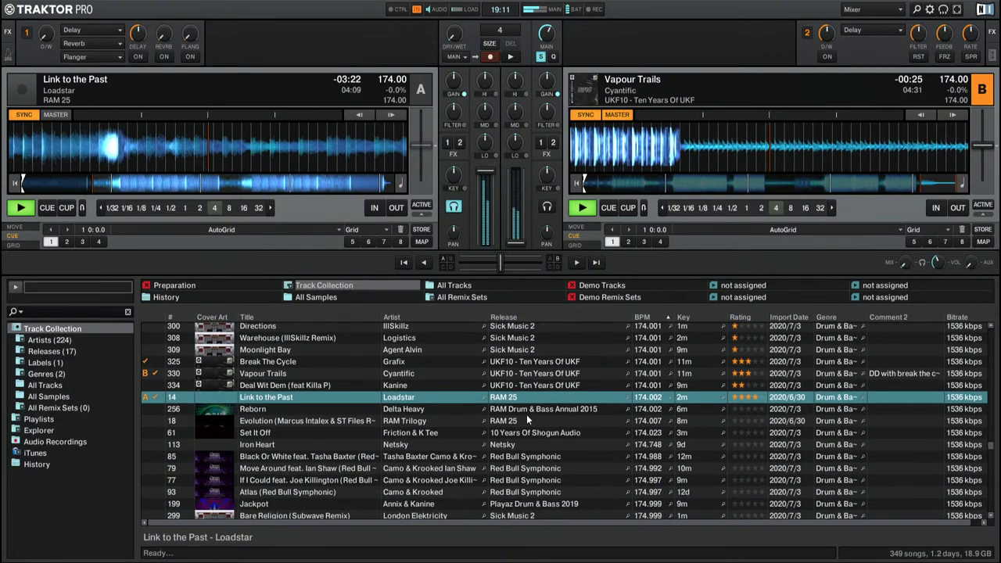
left_click_drag(302, 406, 682, 175)
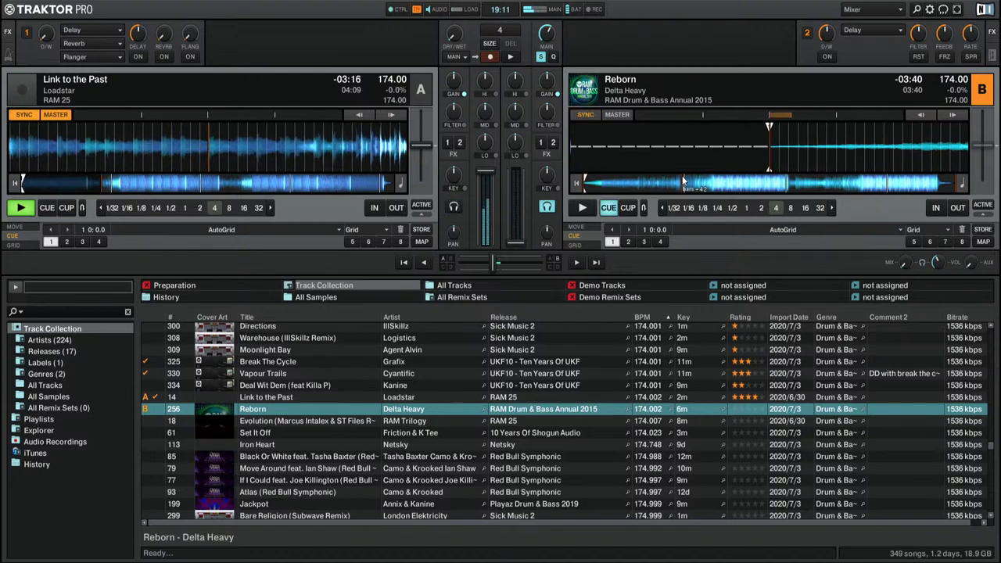
left_click(719, 186)
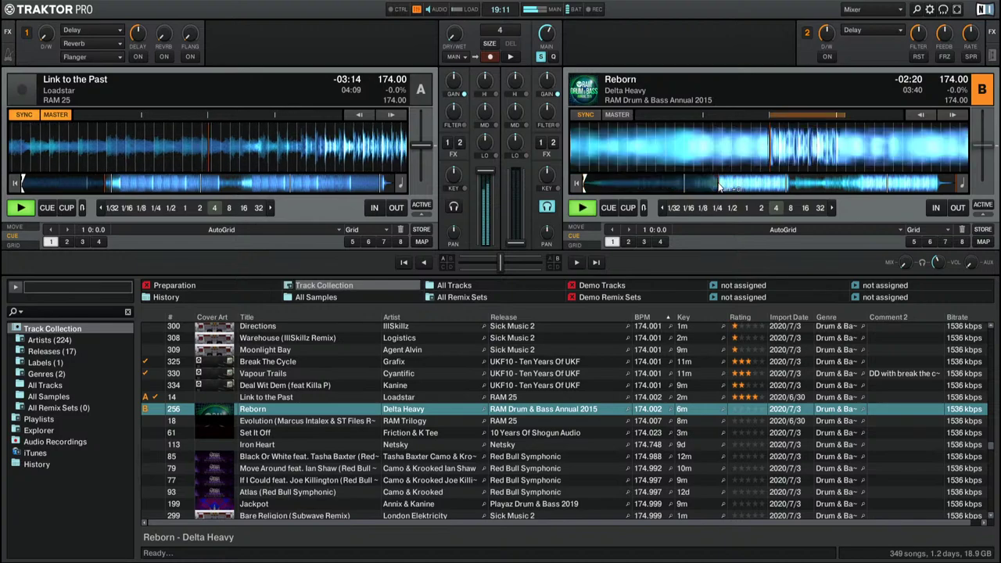
left_click(585, 114)
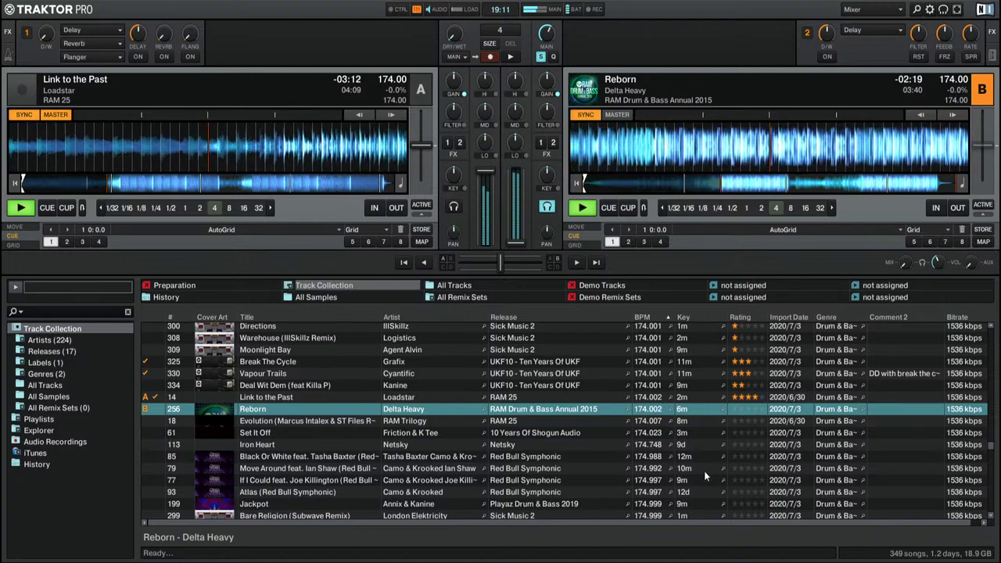
left_click(744, 410)
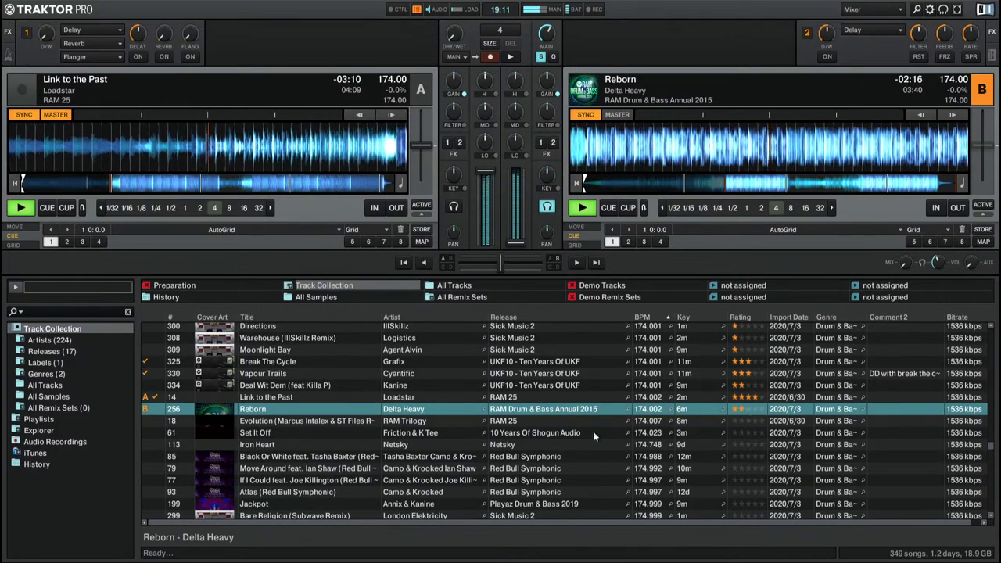
Step: Load Evolution (Marcus Intalex & ST Files Remix) into deck B, audition it from further in and rate it one star
left_click_drag(593, 422, 666, 152)
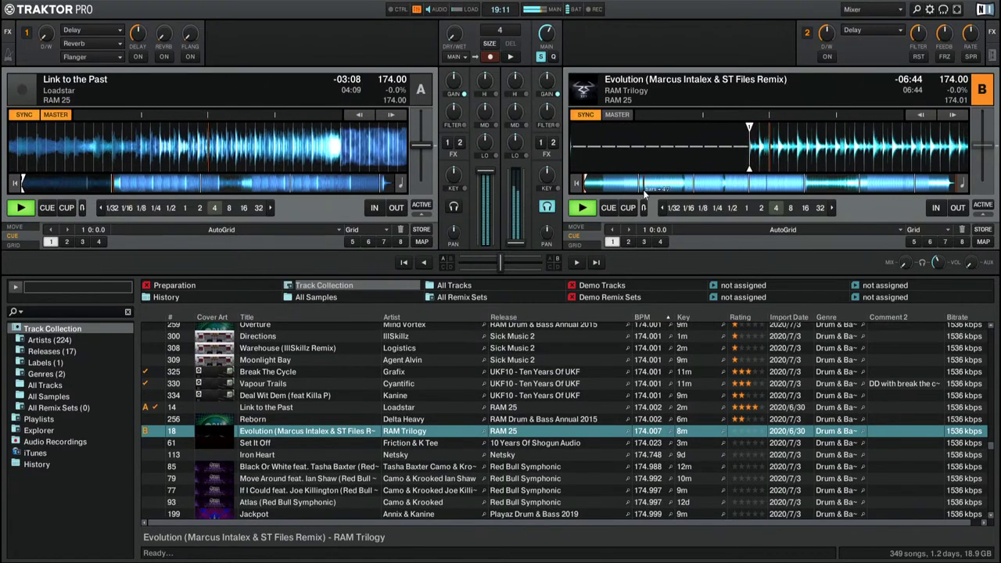
left_click(694, 185)
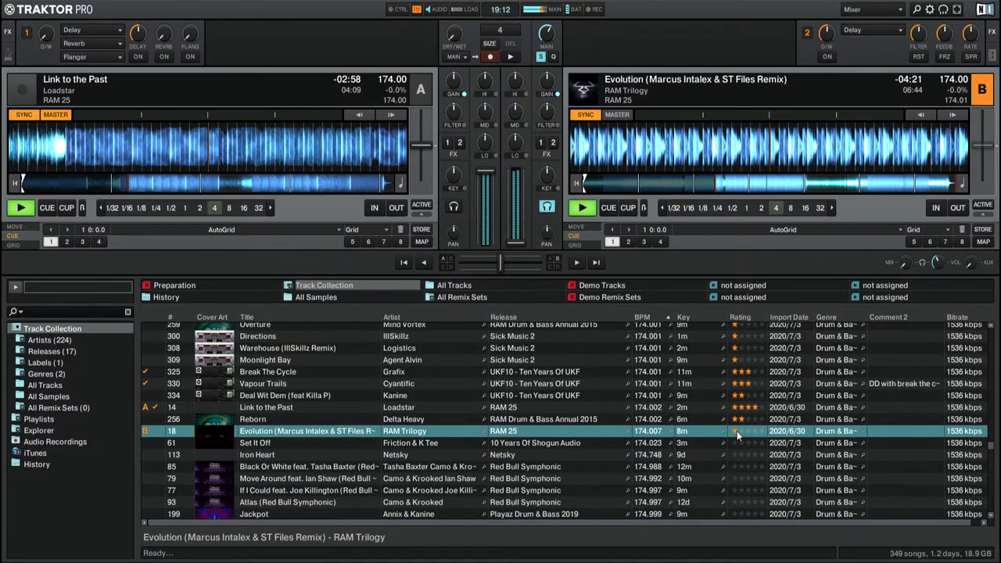
Step: Load Set It Off by Friction & K Tee into deck B, audition it from further in and restart it from the beginning
left_click(278, 440)
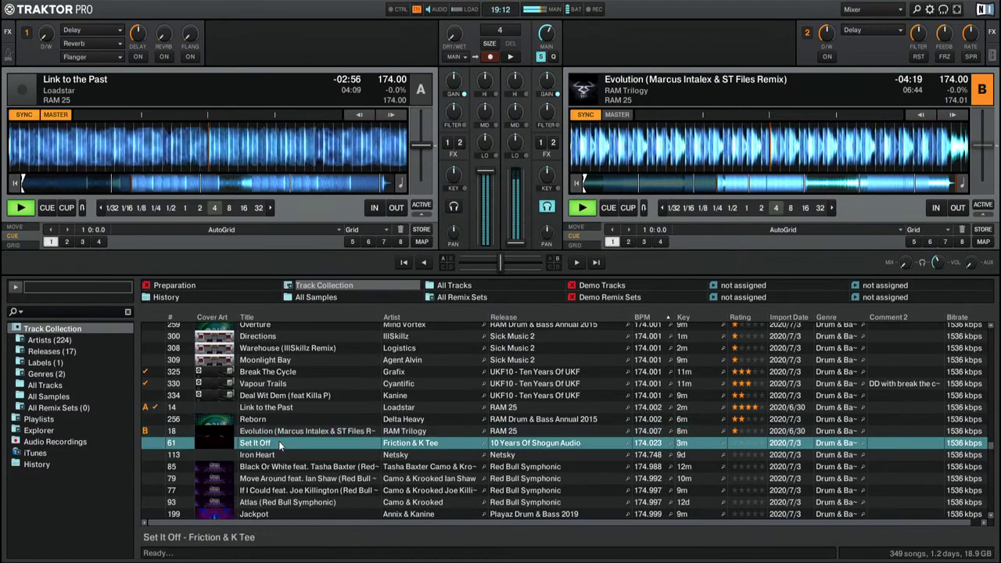
mouse_move(278, 440)
left_mouse_down()
mouse_move(648, 170)
mouse_move(665, 132)
left_mouse_up()
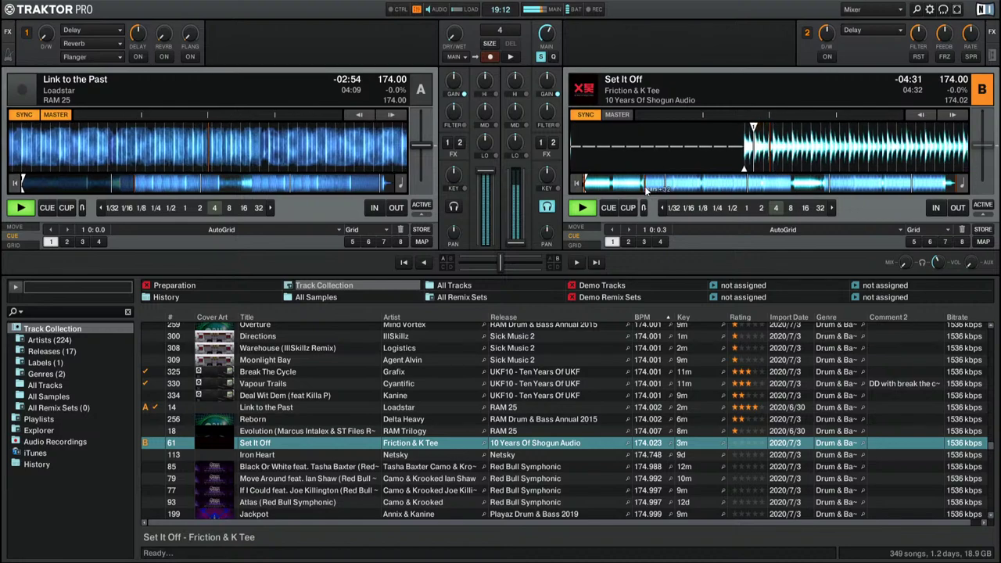
left_click(678, 185)
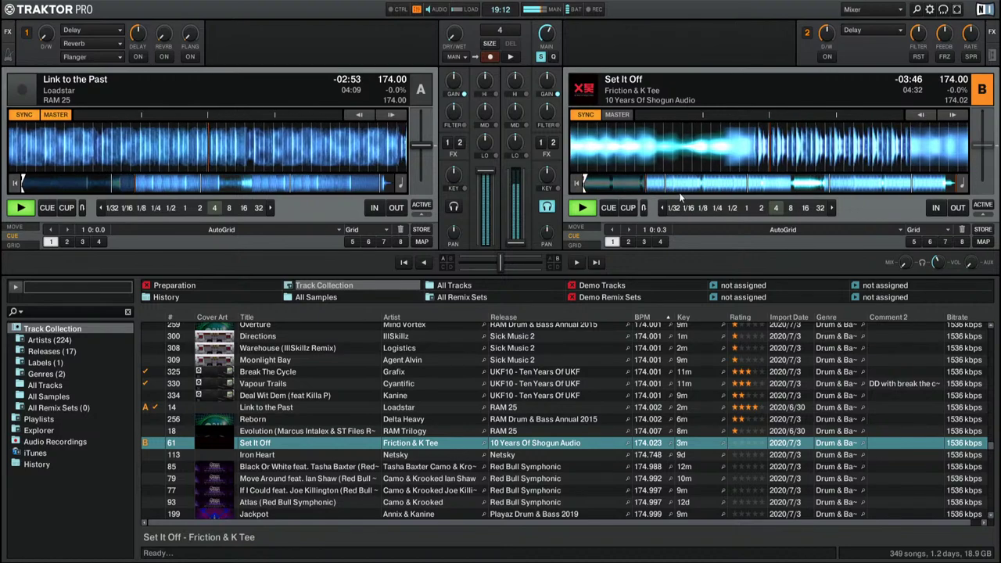
left_click(578, 184)
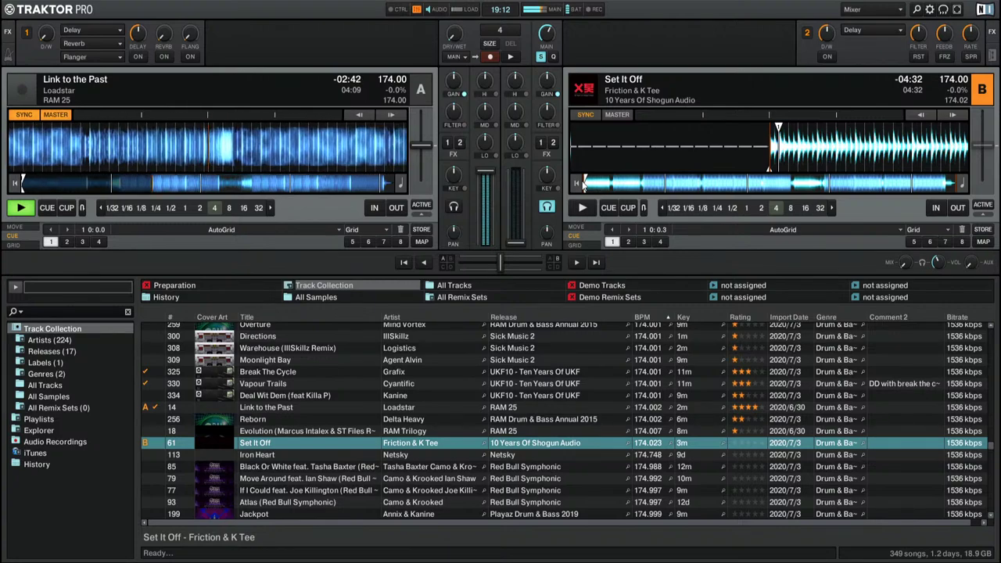
key("space")
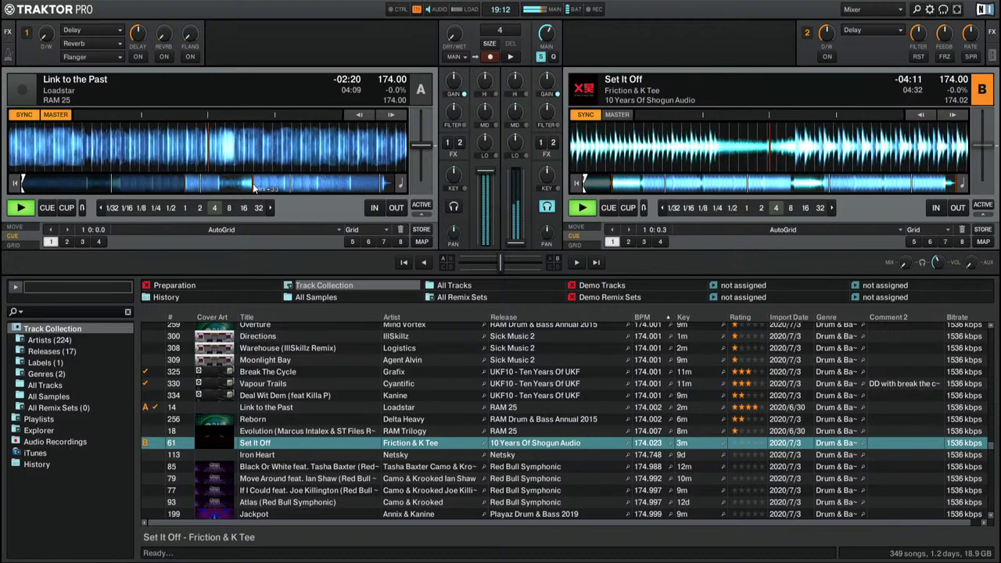
key("space")
key("space")
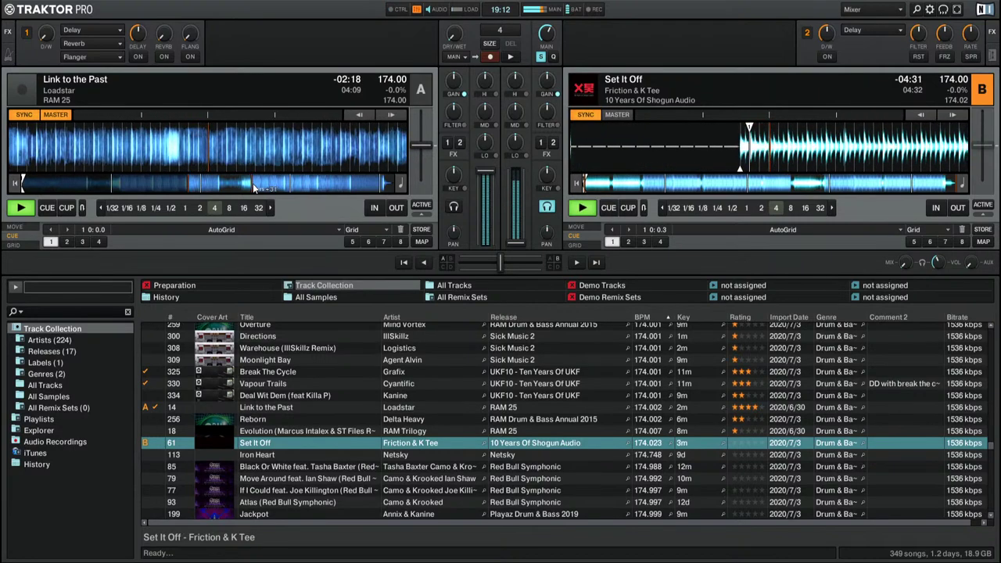
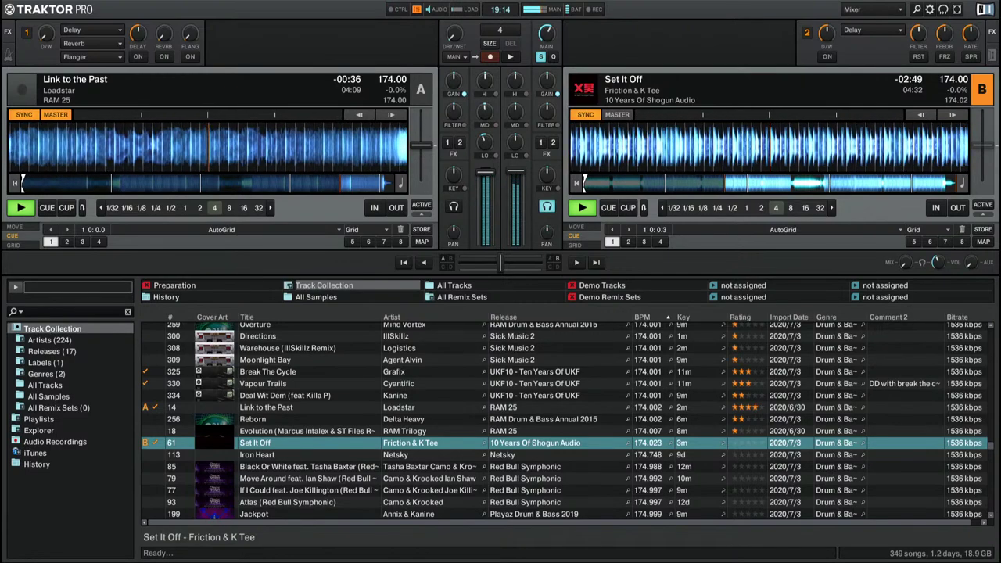
Step: Rate Set It Off three stars and enter "DD with link to the past" as its Comment 2
left_click(749, 443)
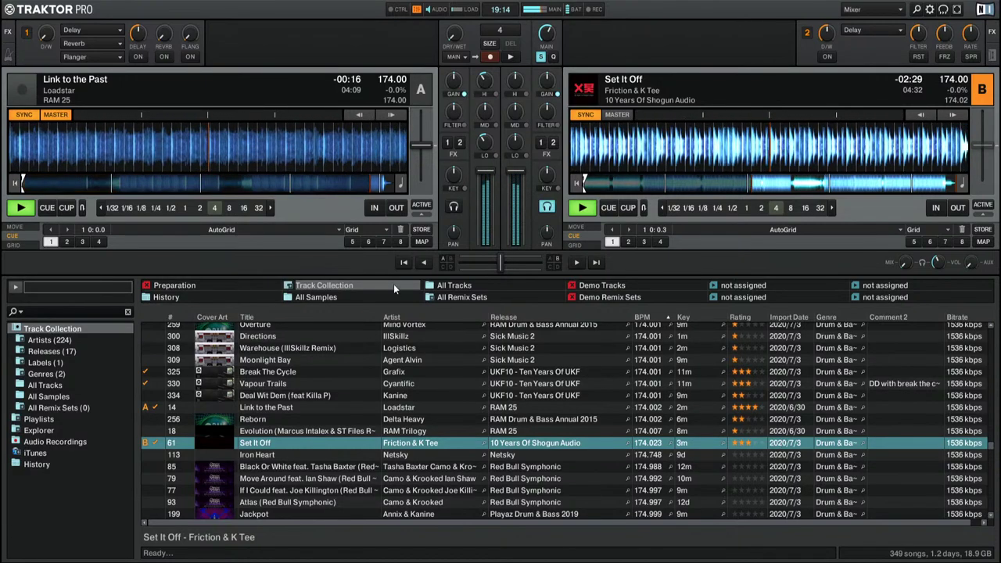
double_click(880, 443)
type("DD")
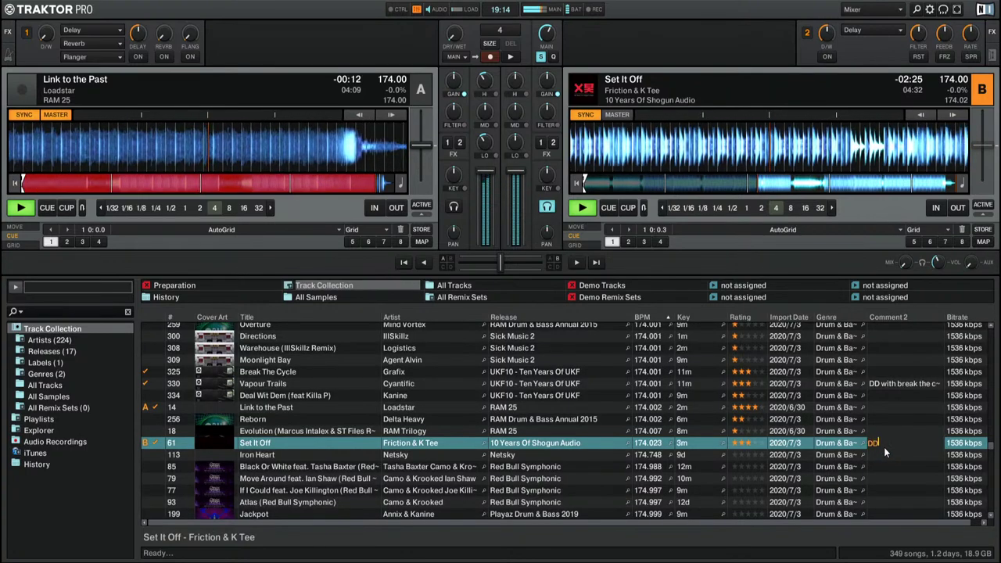
type(" with link to th")
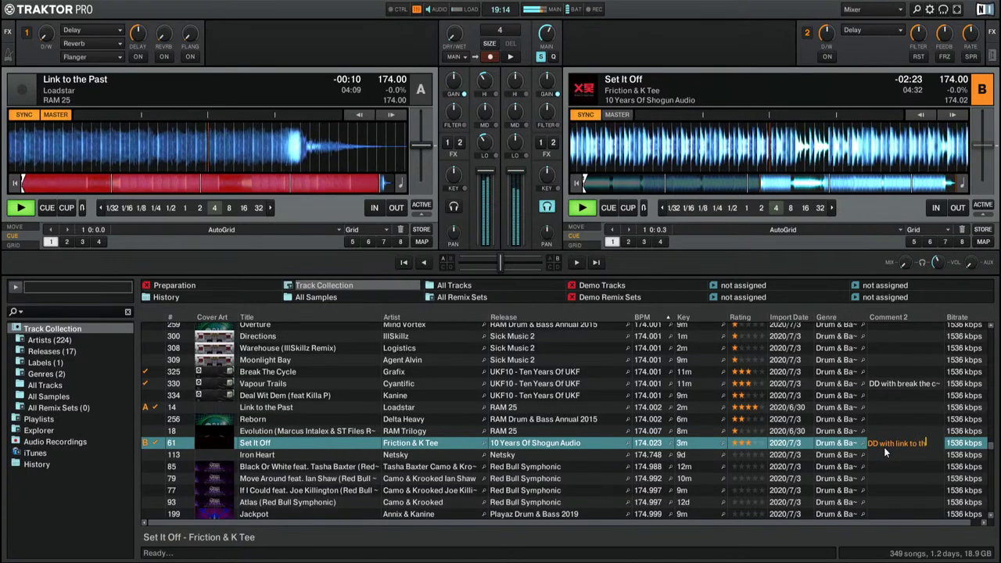
type("e past")
key("Return")
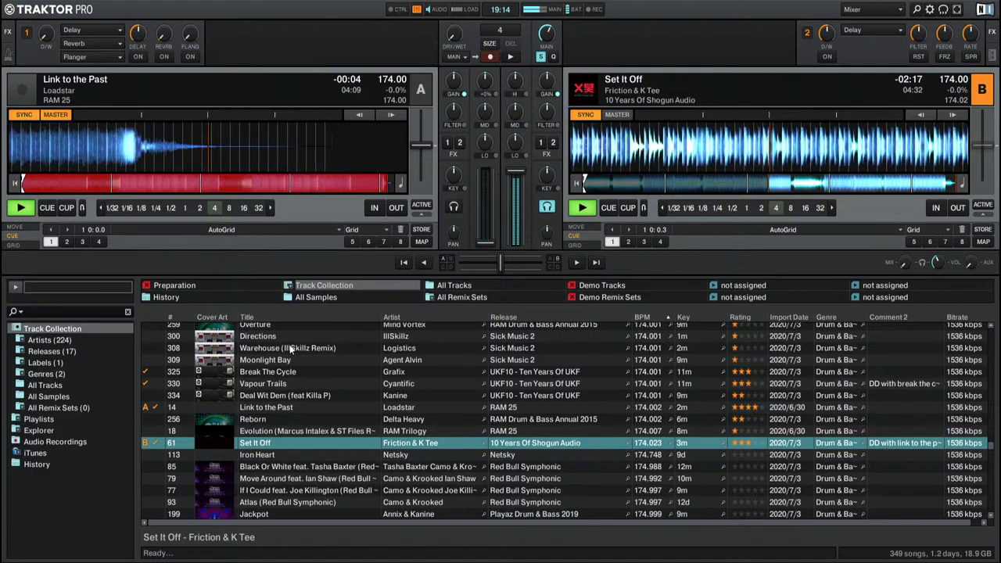
Step: Load Iron Heart by Netsky into deck A, play it synced from the beginning and rate it five stars
left_click_drag(273, 456, 217, 164)
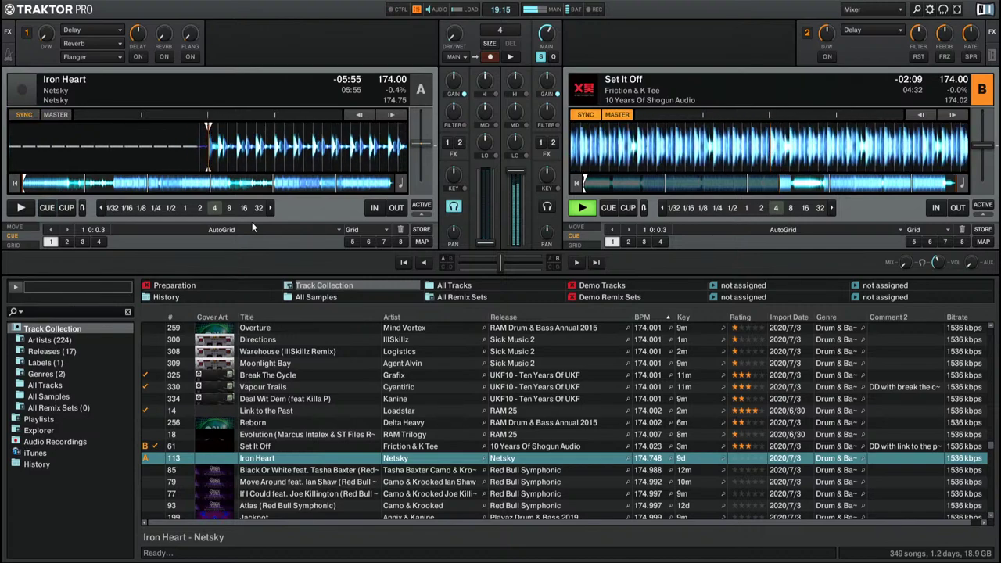
key("space")
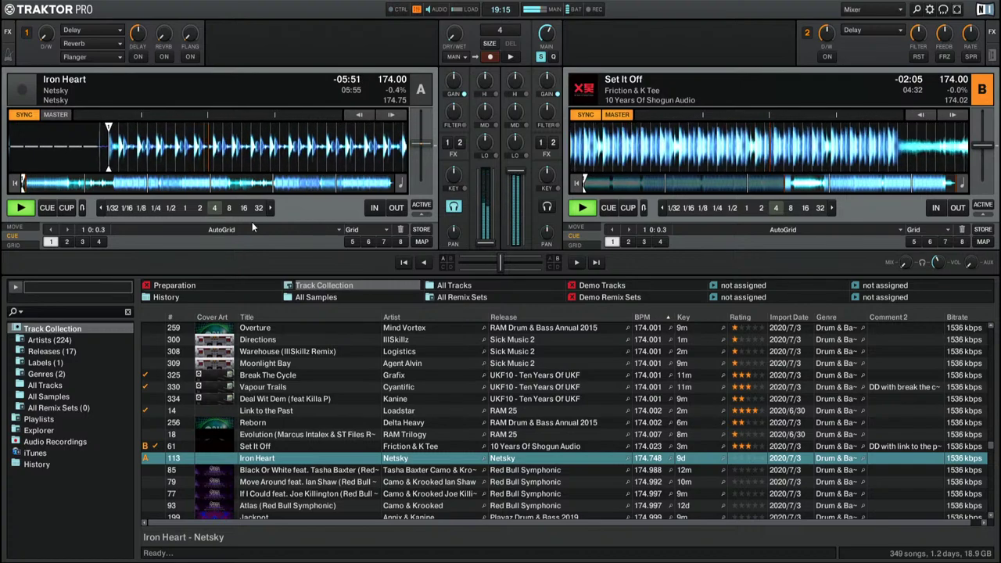
key("shift+space")
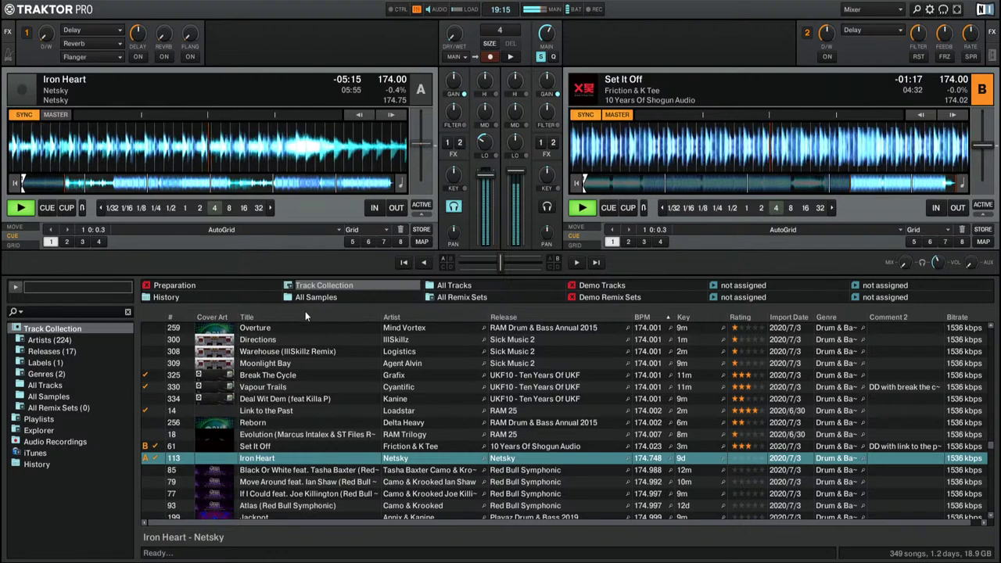
left_click(766, 461)
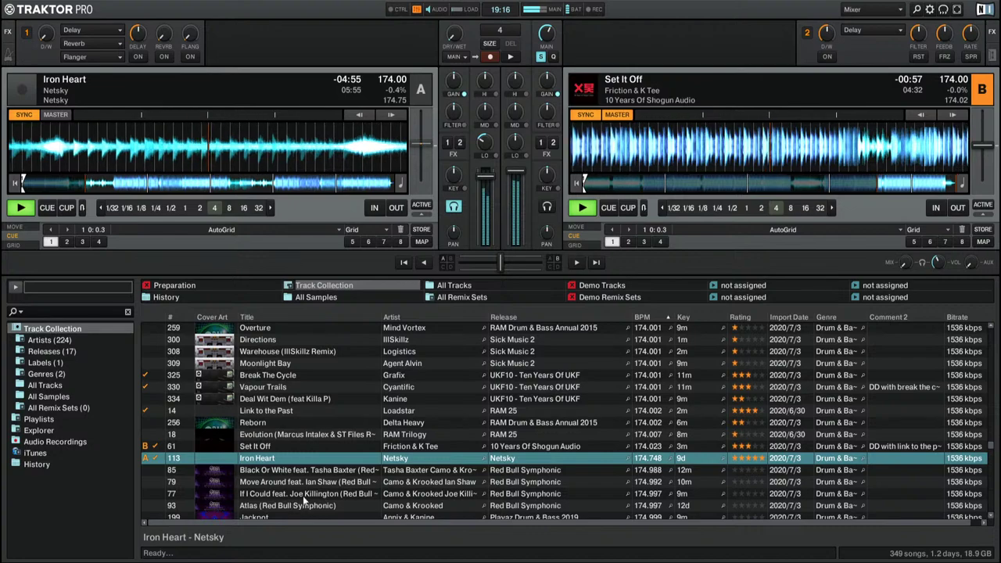
Step: Enter "Works with set it off" as the Comment 2 of Iron Heart
scroll(305, 501, "down", 3)
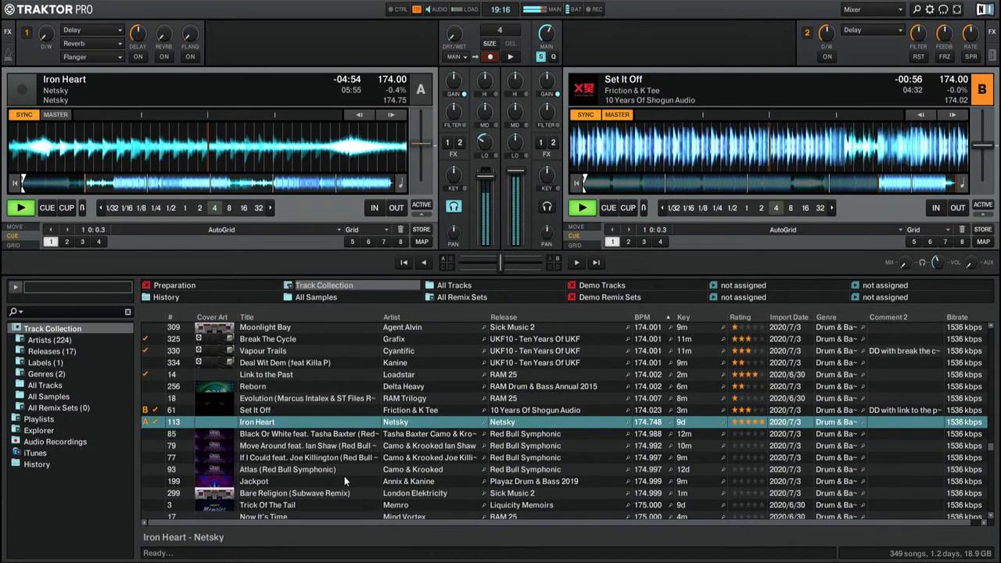
left_click(300, 435)
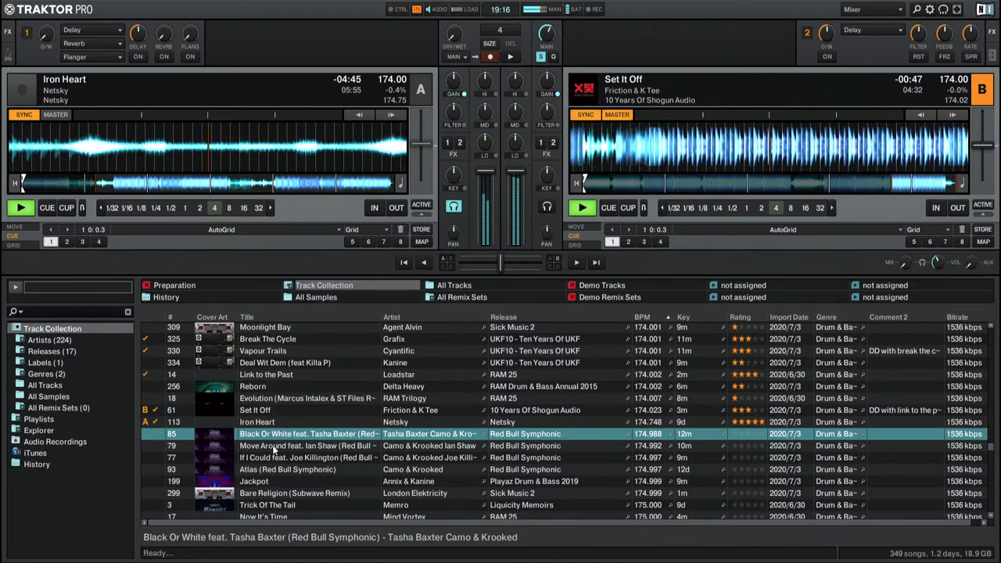
scroll(274, 450, "down", 1)
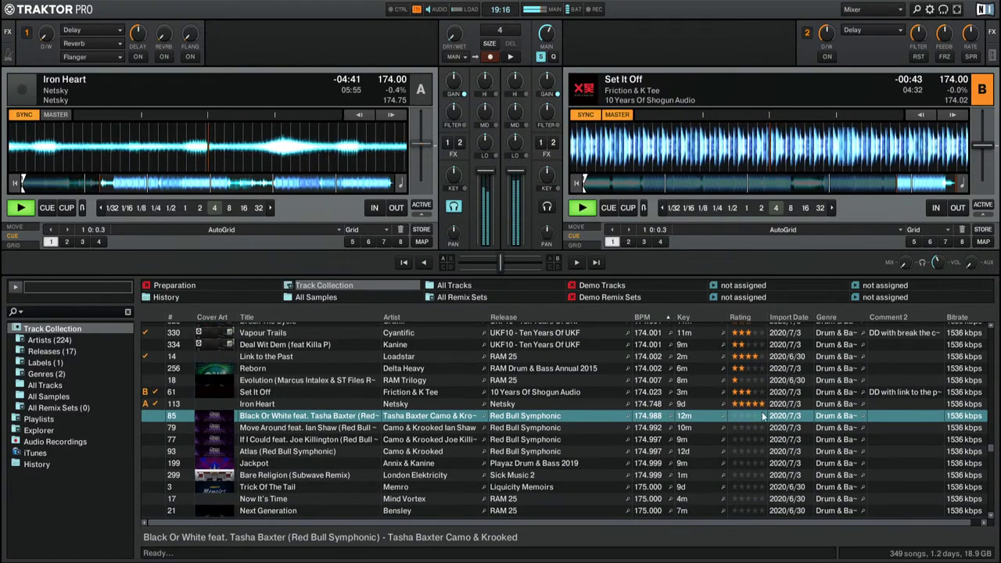
left_click(882, 404)
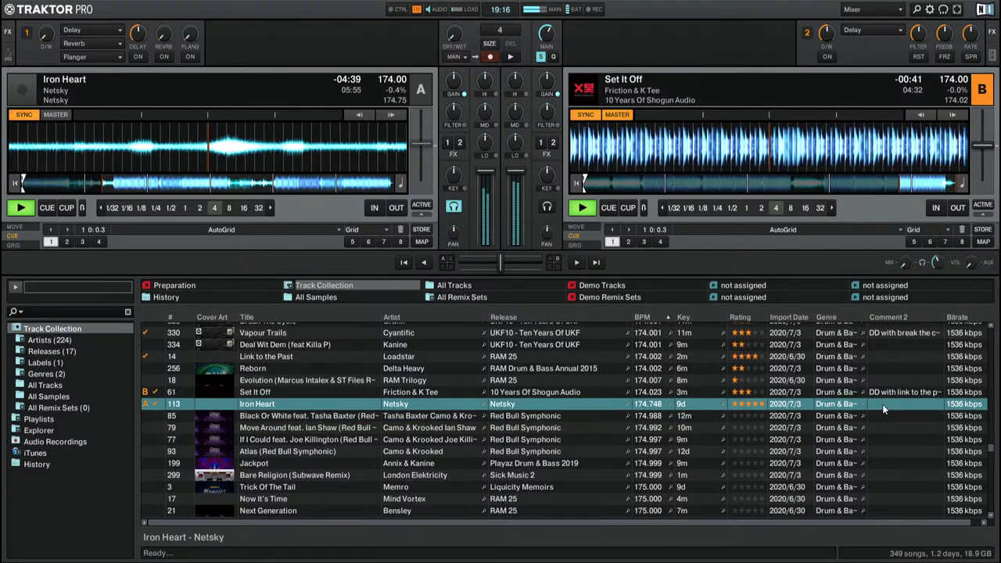
left_click(882, 404)
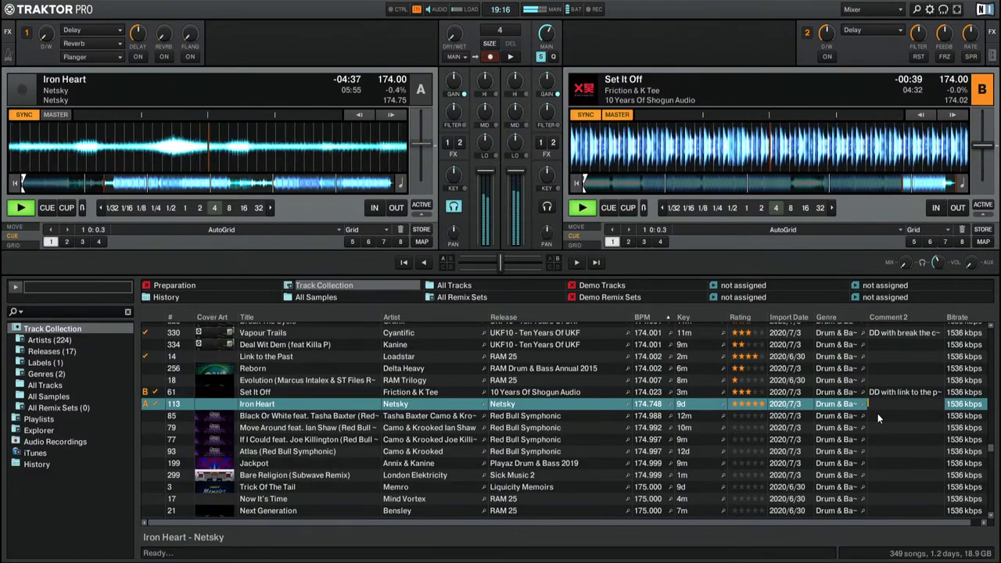
type("Works with")
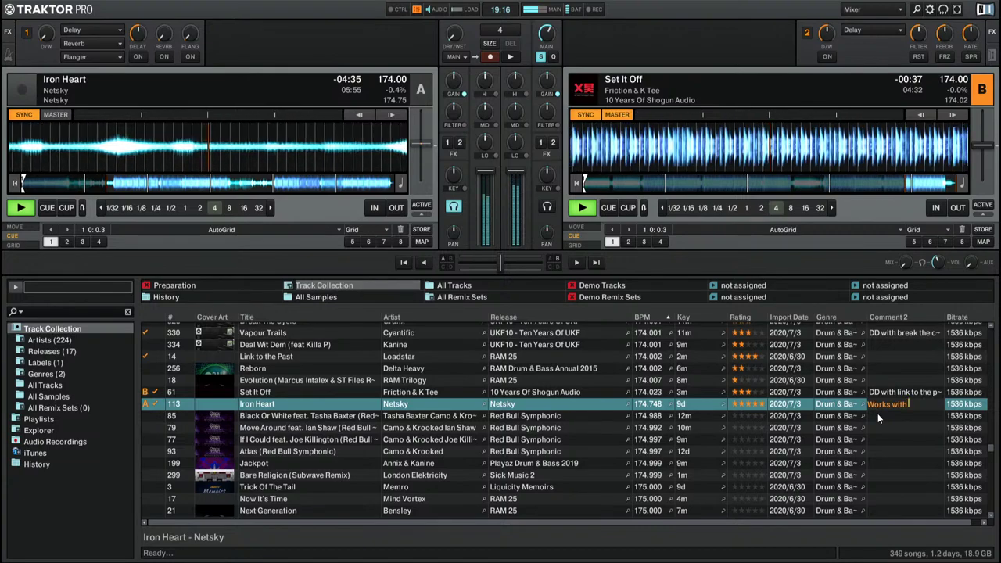
type(" set it off")
key("Return")
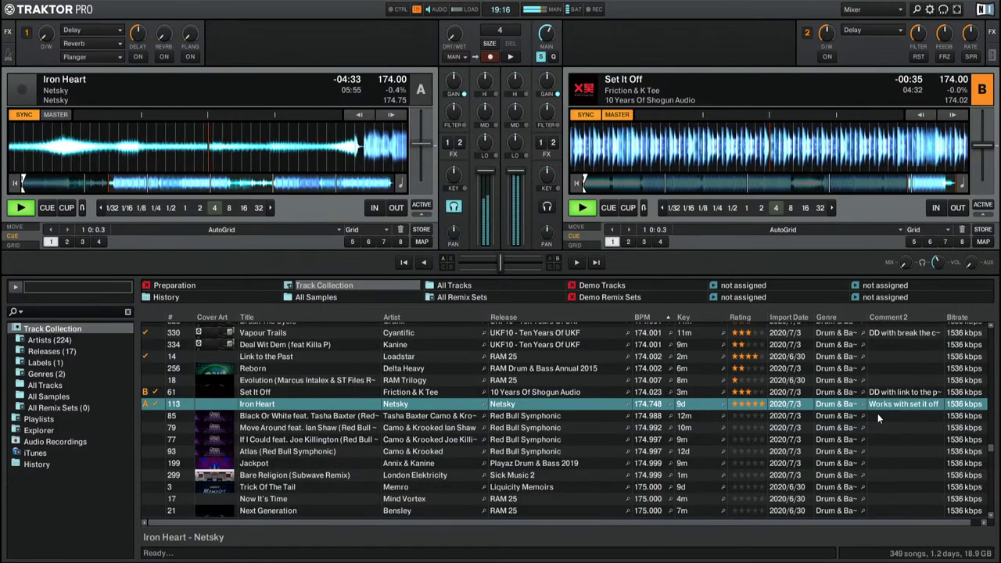
Step: Load Black Or White feat. Tasha Baxter into deck B, replace it with Jackpot by Annix & Kanine and start that playing synced
left_click(878, 418)
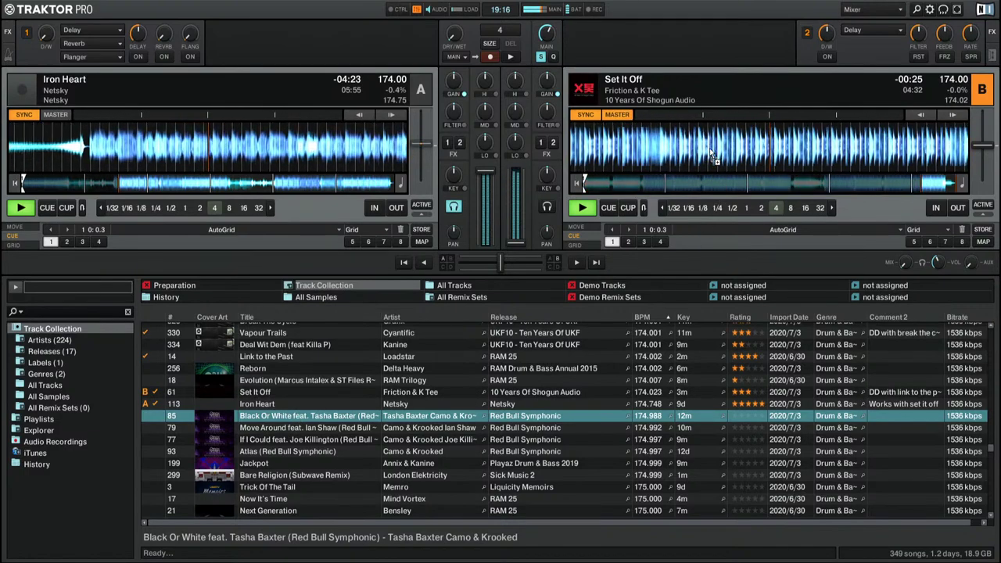
left_click_drag(710, 148, 709, 148)
left_click(426, 464)
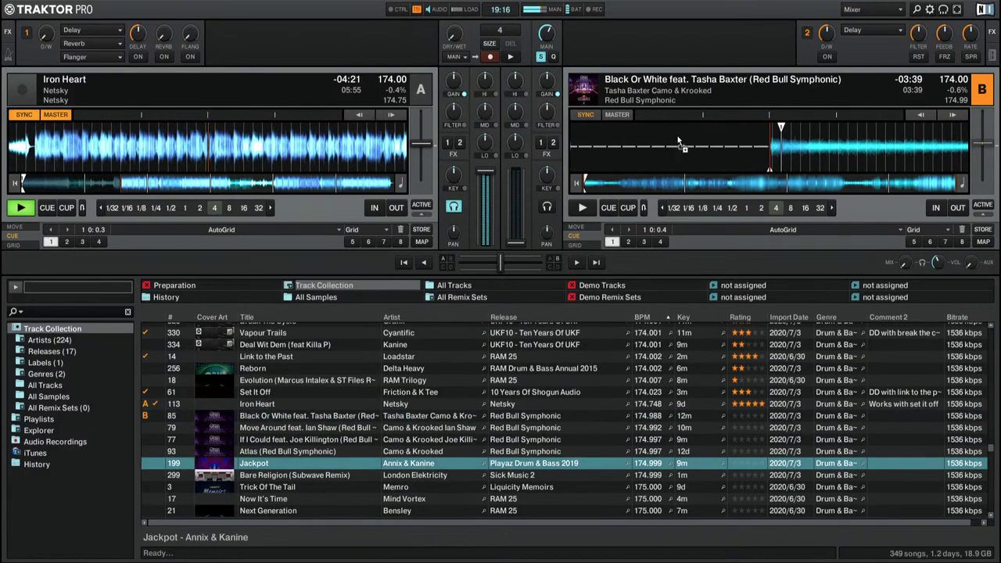
key("ctrl+Right")
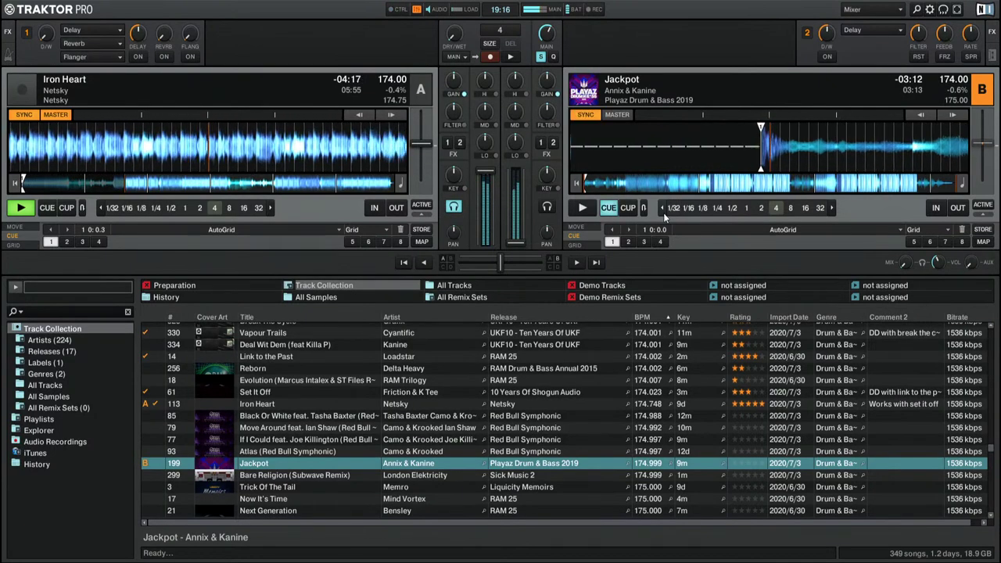
key("space")
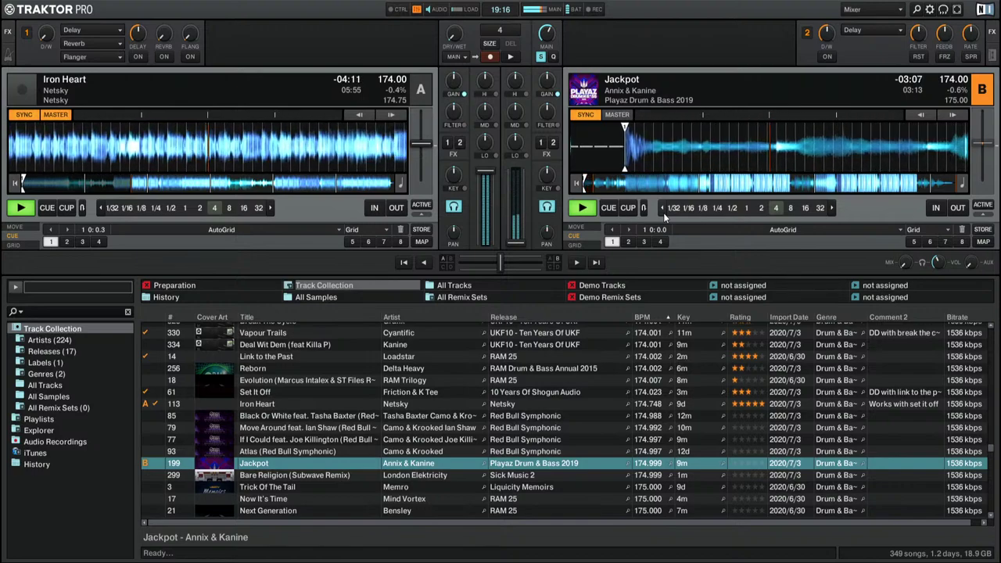
Step: Audition Jackpot on deck B from further in and rate it three stars
scroll(672, 409, "down", 5)
scroll(671, 417, "down", 10)
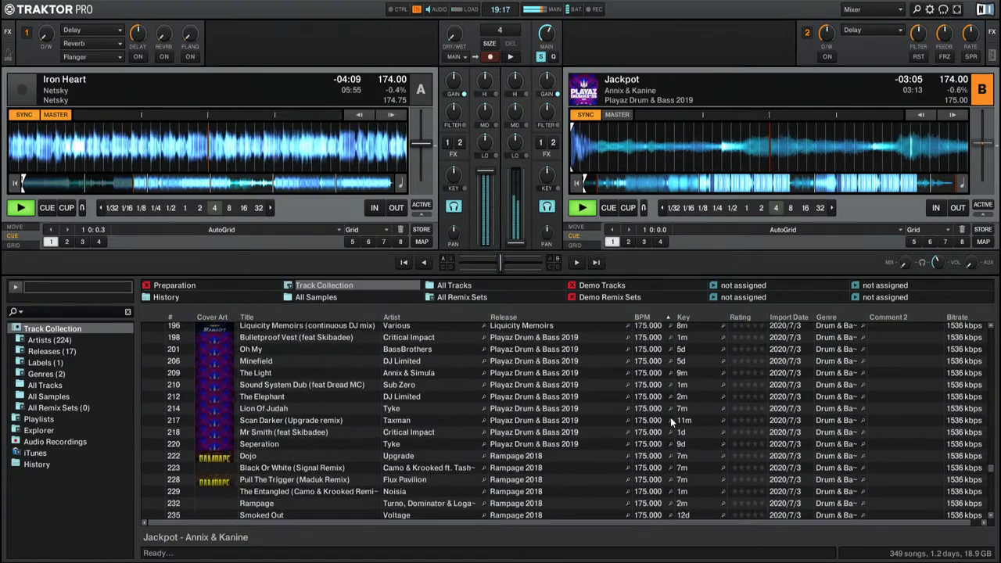
scroll(662, 413, "up", 3)
scroll(661, 413, "up", 15)
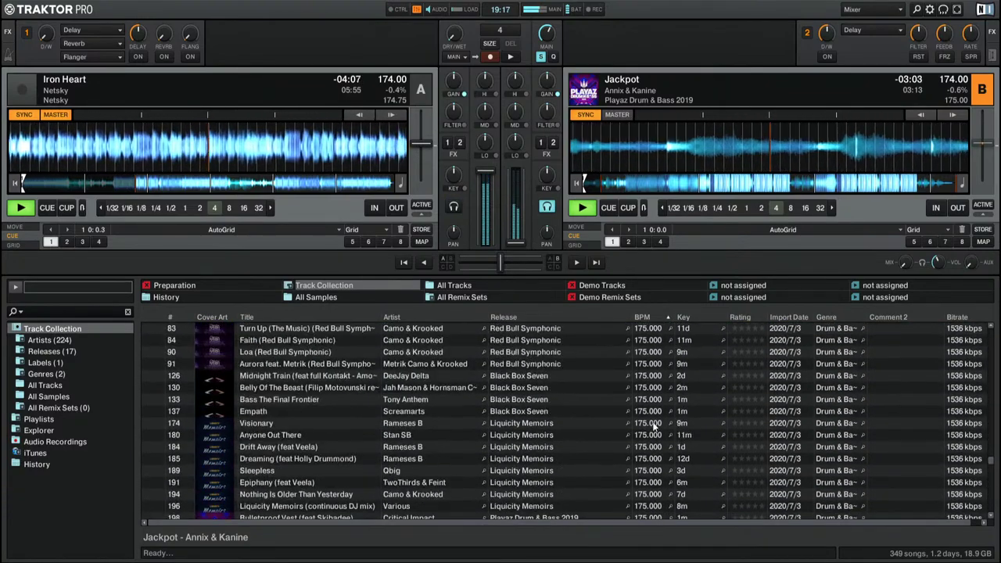
left_click(714, 183)
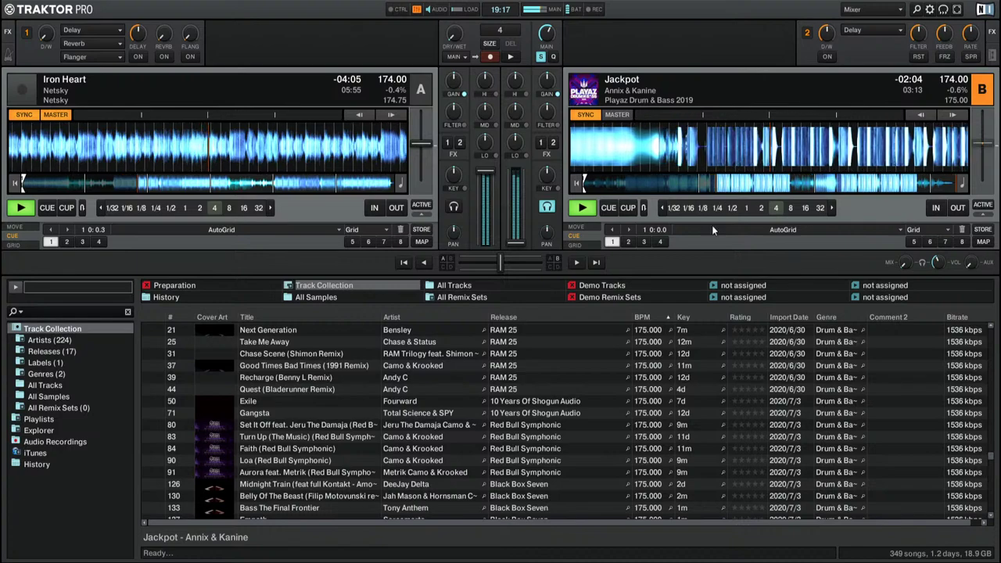
scroll(620, 420, "up", 4)
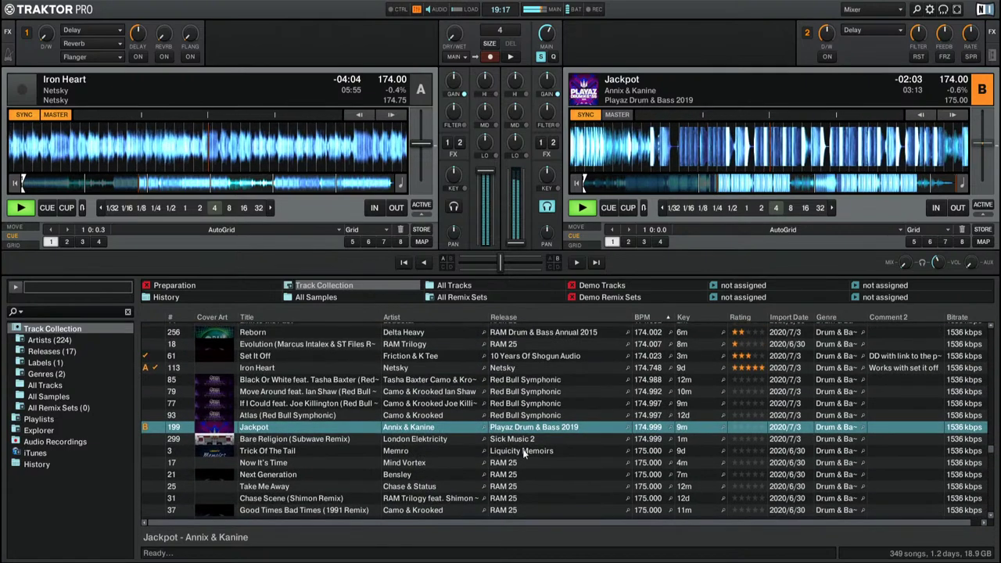
left_click(745, 427)
left_click(747, 428)
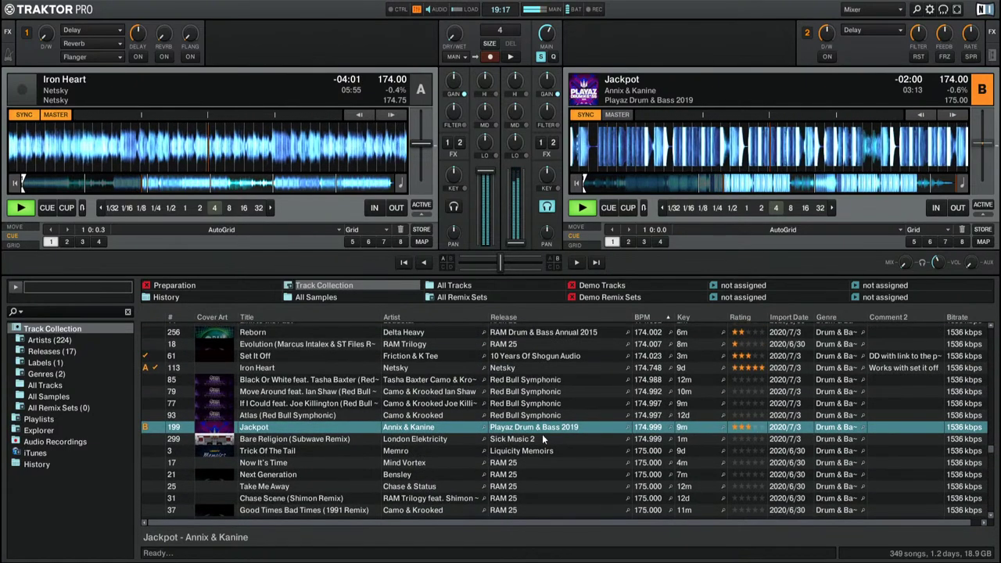
Step: Load Bare Religion (Subwave Remix) into deck B, audition it from further in and rate it one star
left_click(315, 440)
left_click_drag(609, 171, 619, 154)
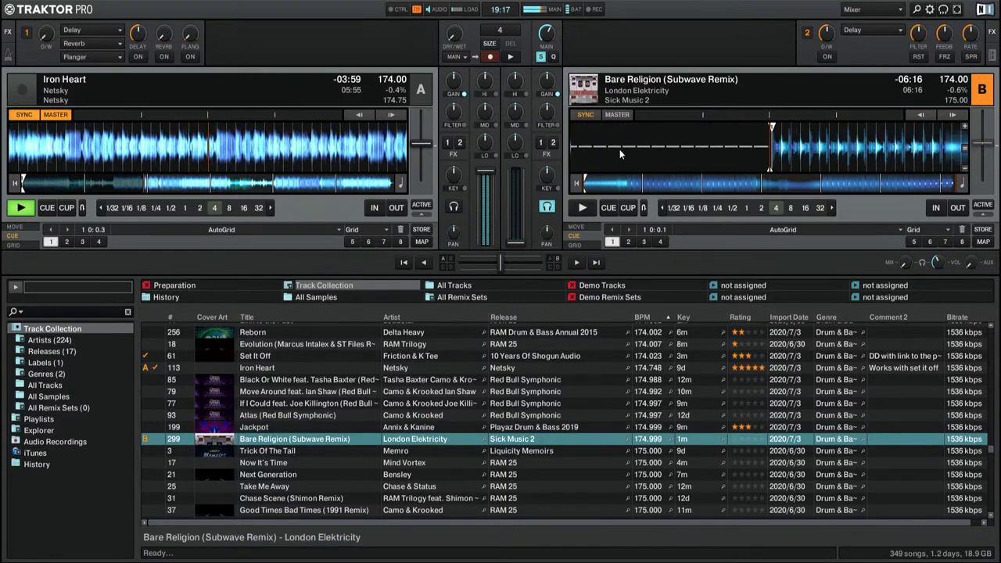
key("space")
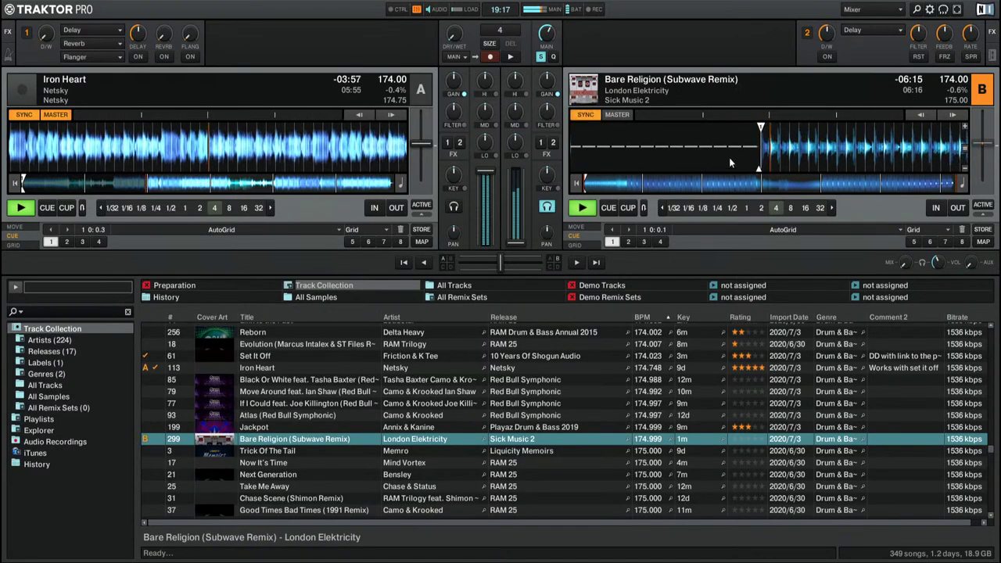
left_click(685, 183)
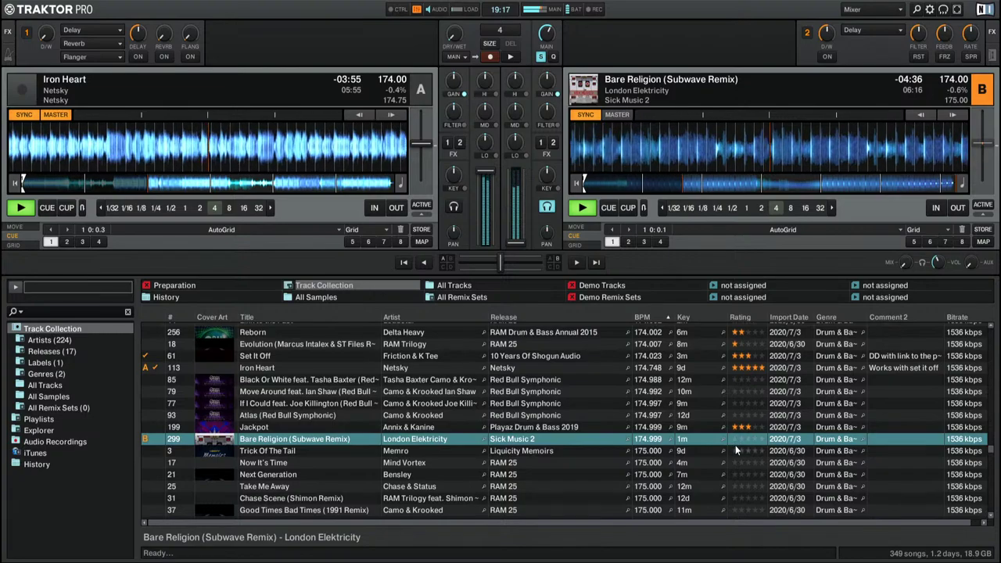
Step: Load Trick Of The Tail by Memro into deck B, audition it from further in and rate it one star
left_click(538, 452)
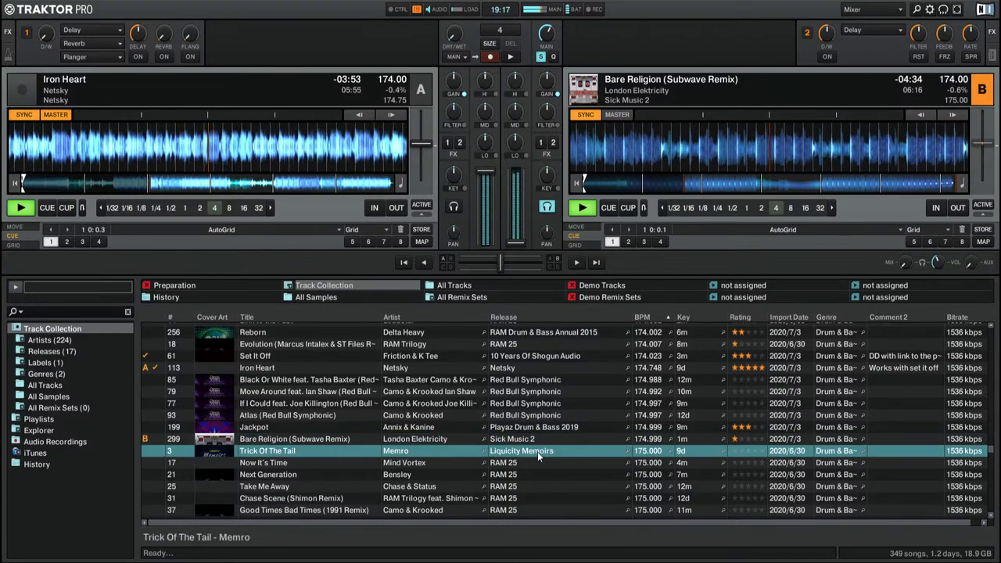
key("ctrl+Right")
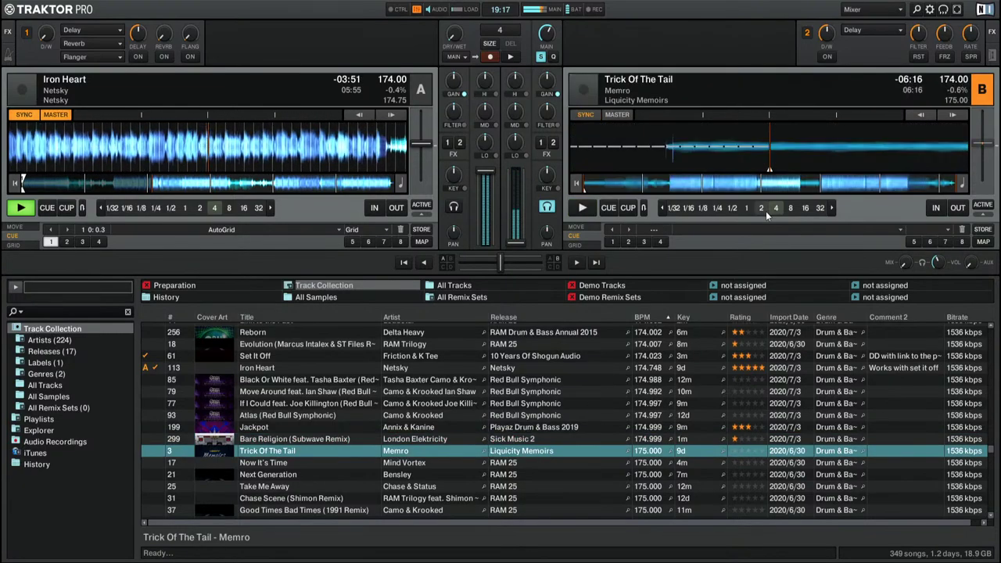
left_click(681, 183)
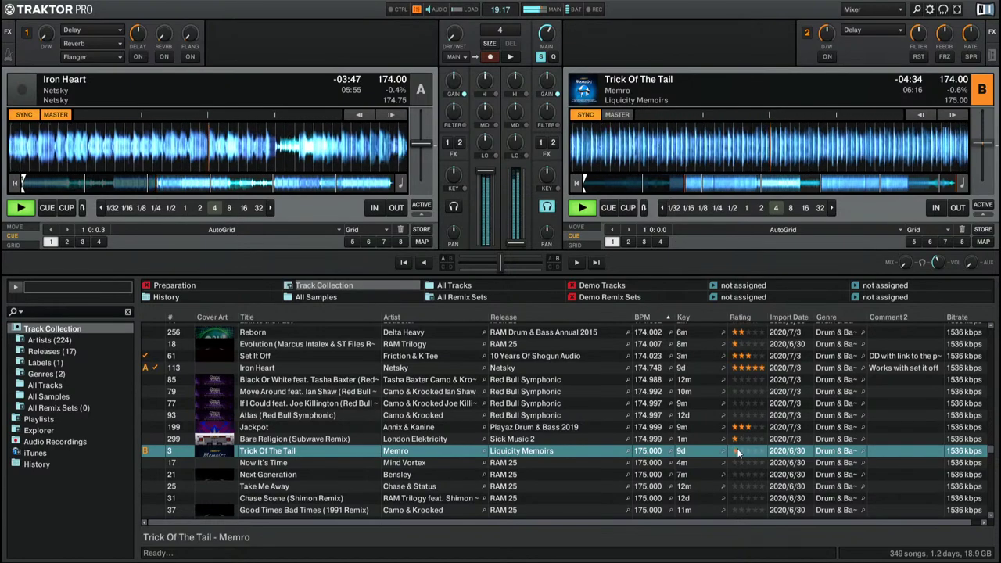
Step: Load Now It's Time by Mind Vortex into deck B, audition it from further in and rate it two stars
left_click_drag(596, 462, 696, 151)
left_click(582, 207)
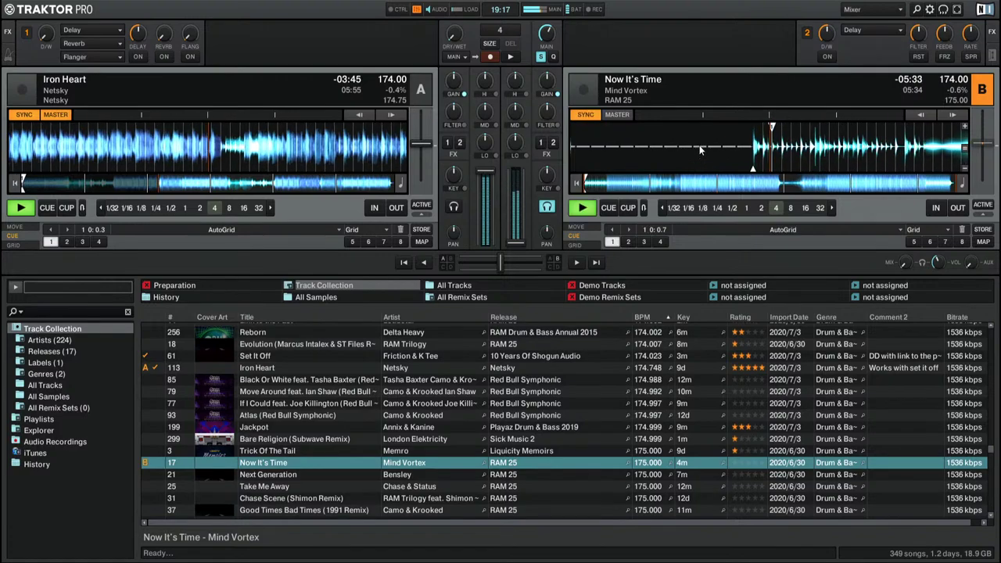
left_click(689, 187)
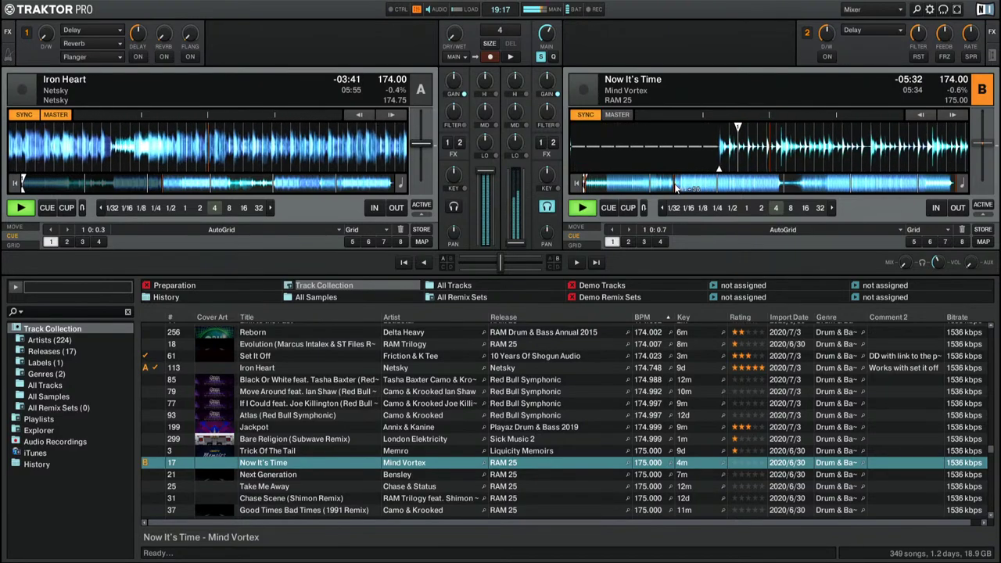
left_click(688, 188)
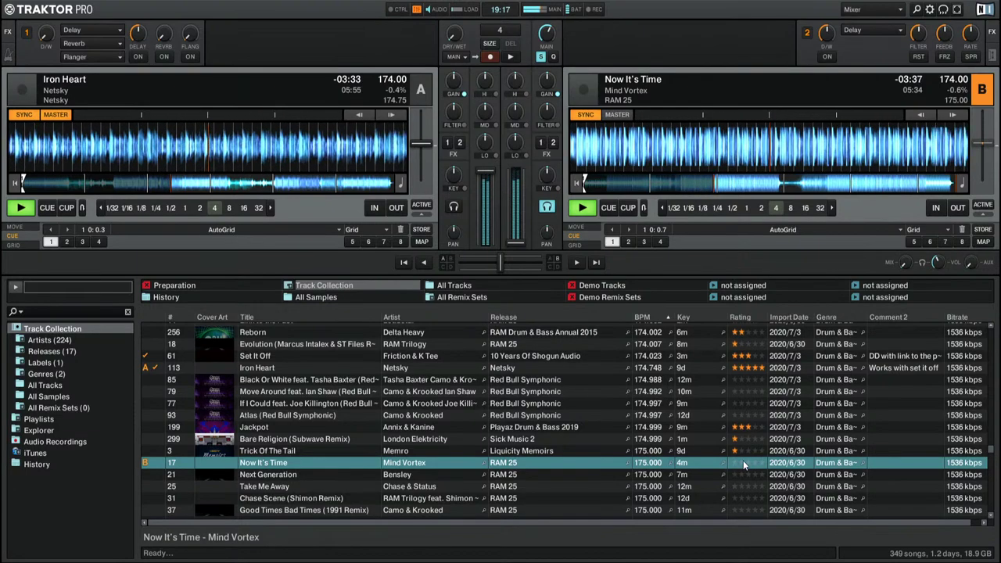
Step: Load Next Generation by Bensley into deck B, audition it from further in and rate it two stars
left_click_drag(457, 473, 718, 155)
left_click(667, 185)
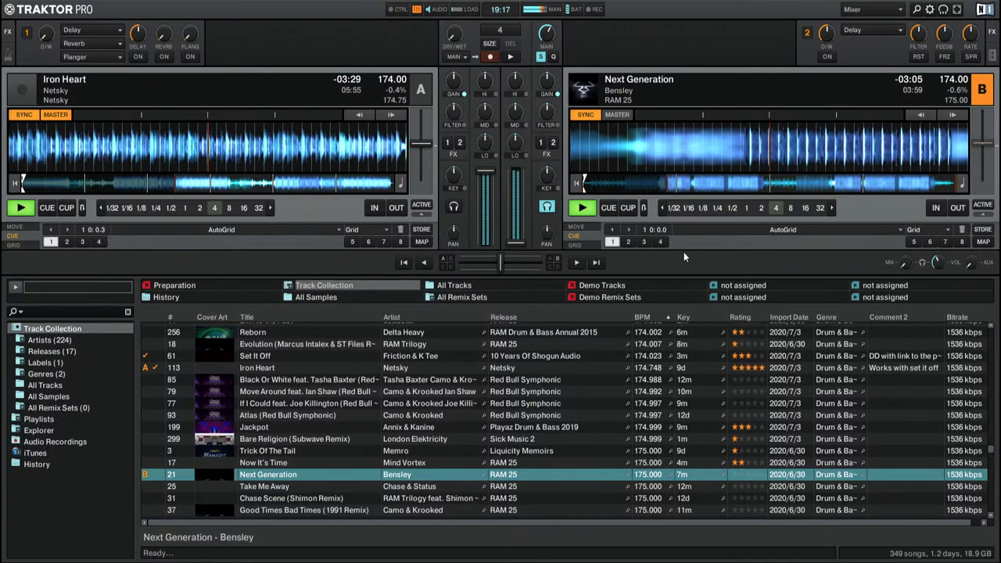
left_click(741, 474)
Step: Load Take Me Away by Chase & Status into deck B, rate it five stars and play it from its beginning
left_click_drag(405, 487, 665, 132)
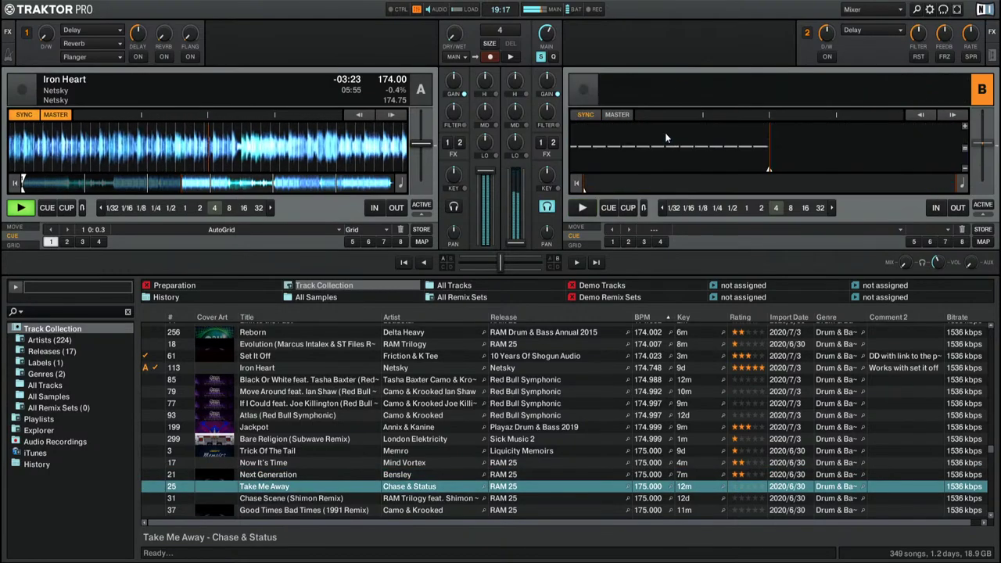
left_click(761, 487)
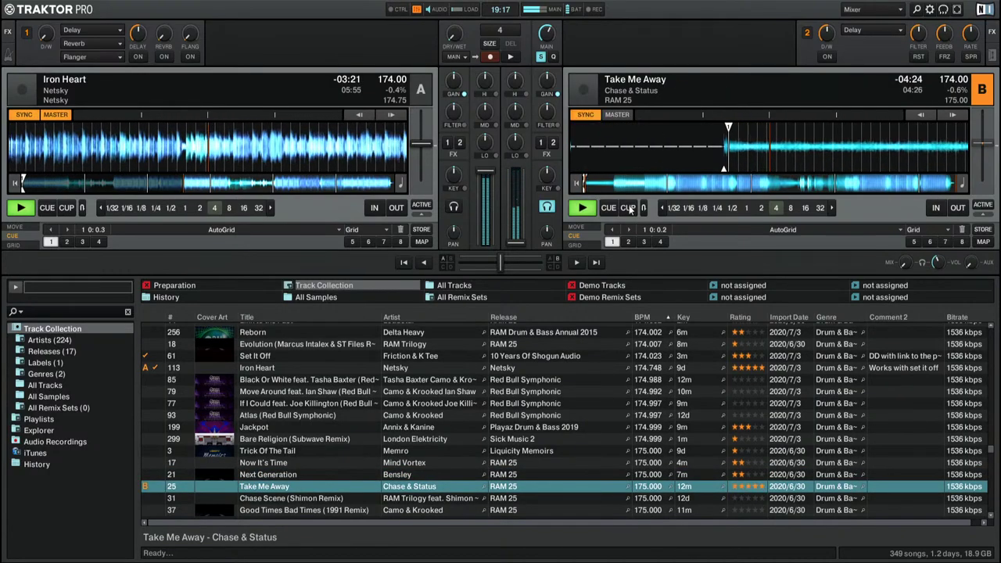
left_click(580, 191)
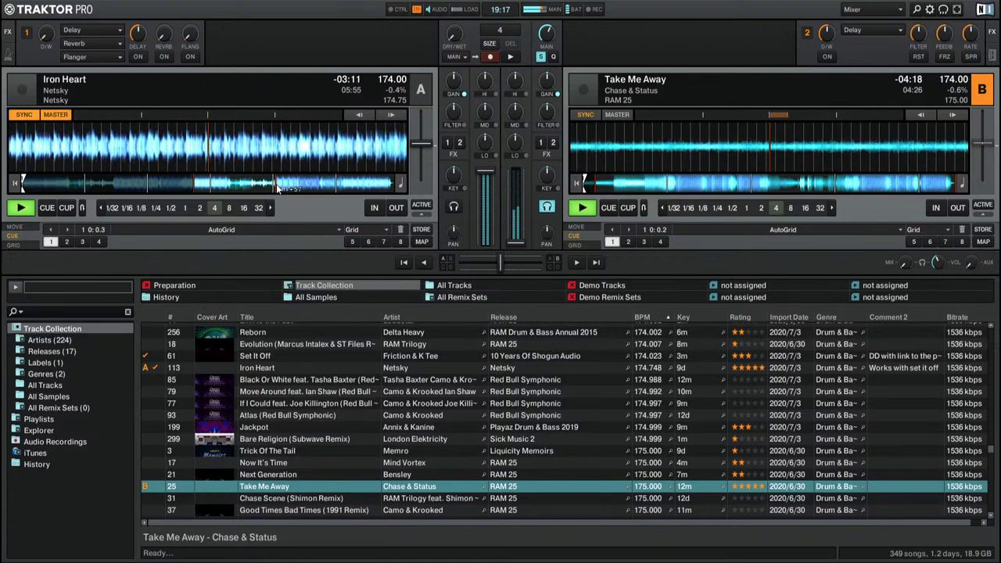
key("k")
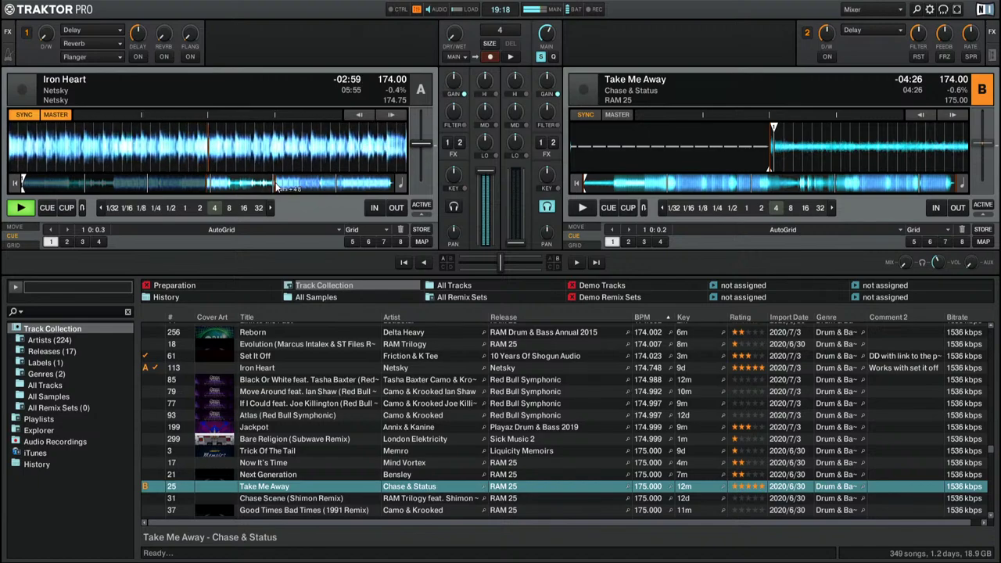
key("space")
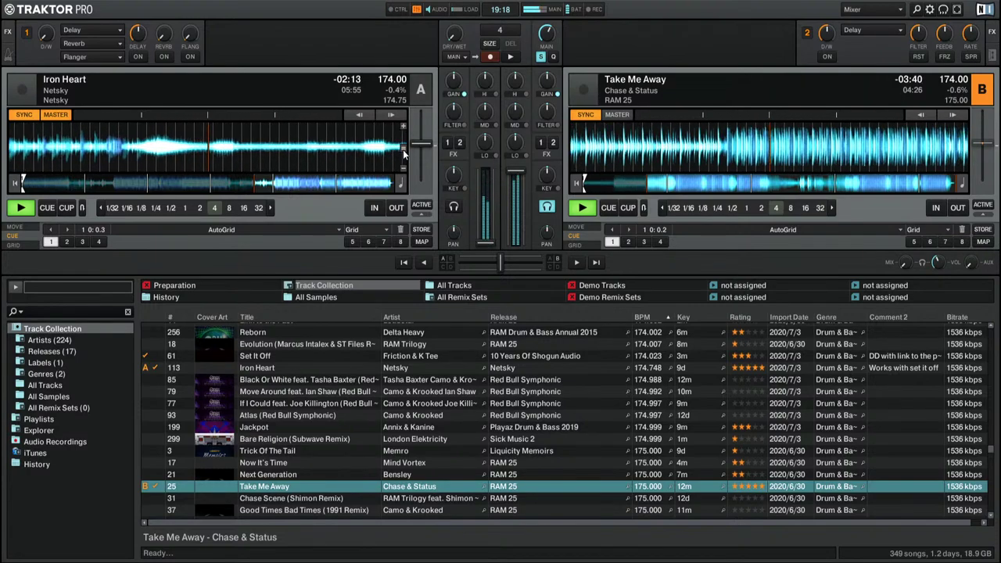
Step: Load Chase Scene (Shimon Remix) into deck A, audition it from further in and rate it two stars
scroll(285, 436, "down", 2)
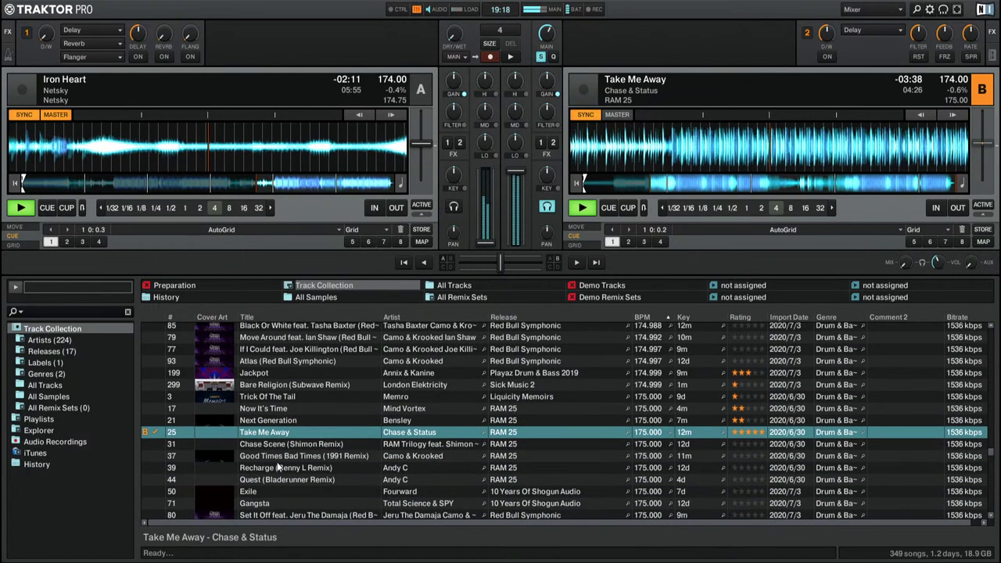
left_click(277, 445)
mouse_move(277, 448)
left_mouse_down()
mouse_move(166, 153)
mouse_move(153, 161)
left_mouse_up()
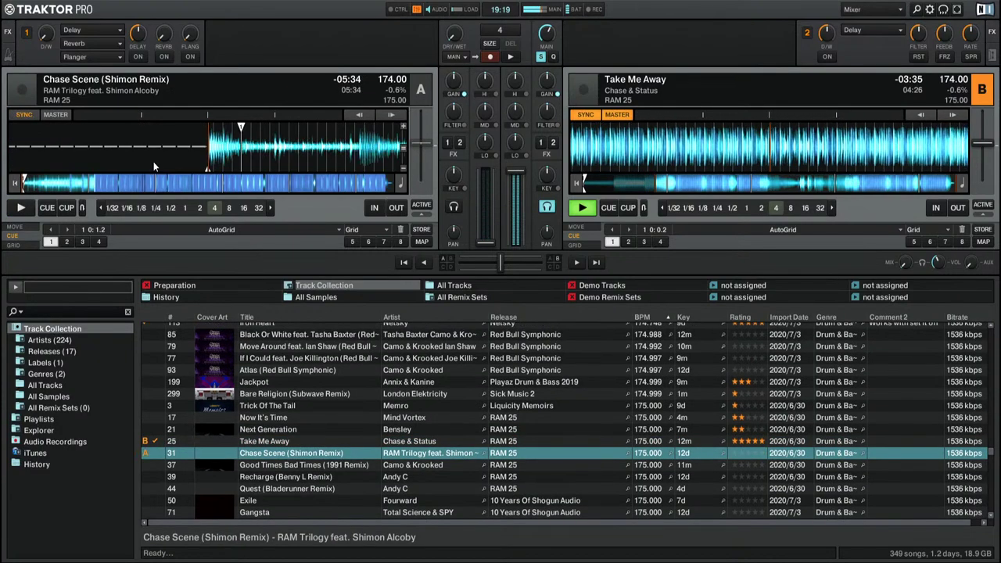
key("space")
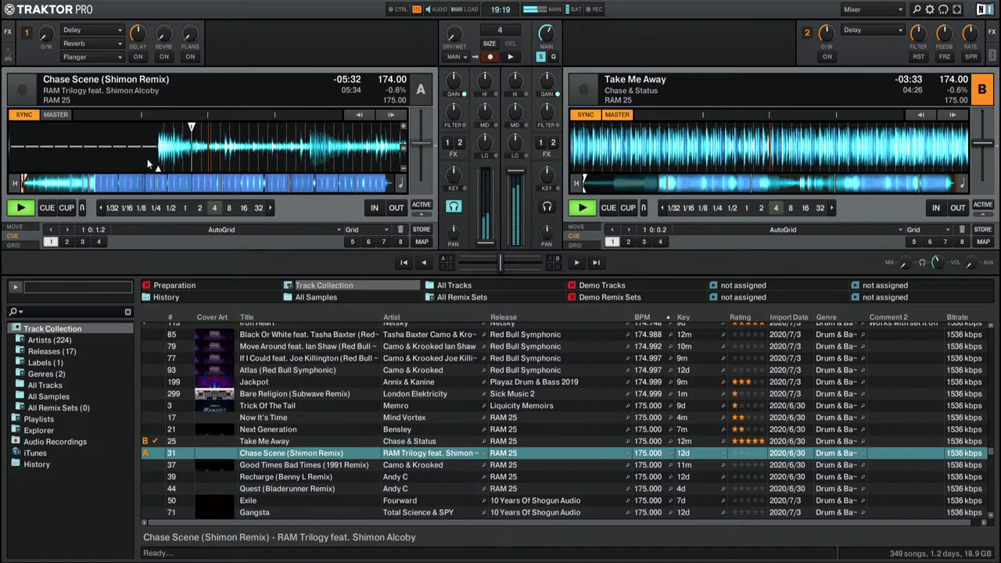
left_click(100, 183)
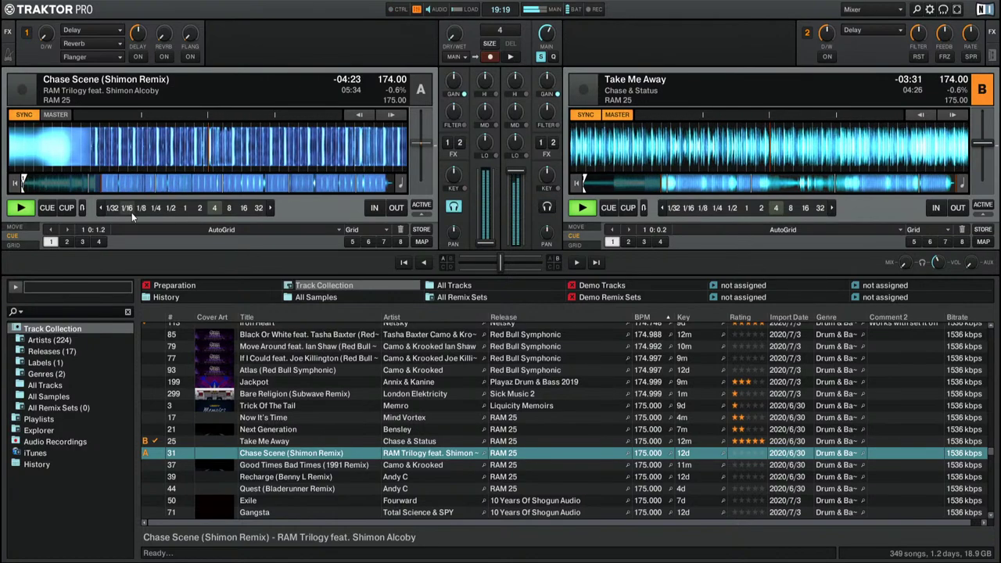
left_click(744, 455)
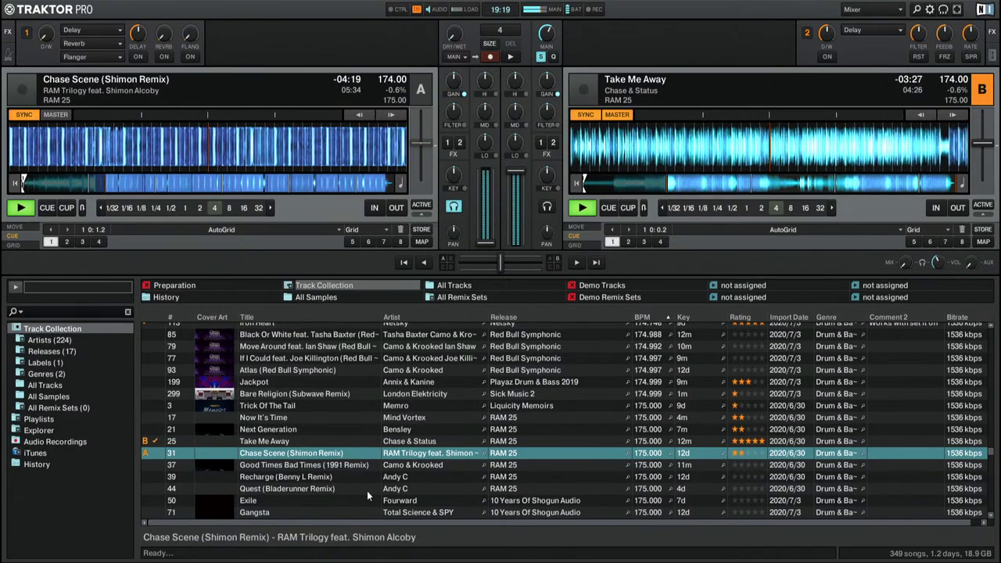
Step: Load Good Times Bad Times (1991 Remix) into deck A, audition it from around the drop and rate it four stars
left_click_drag(328, 465, 167, 132)
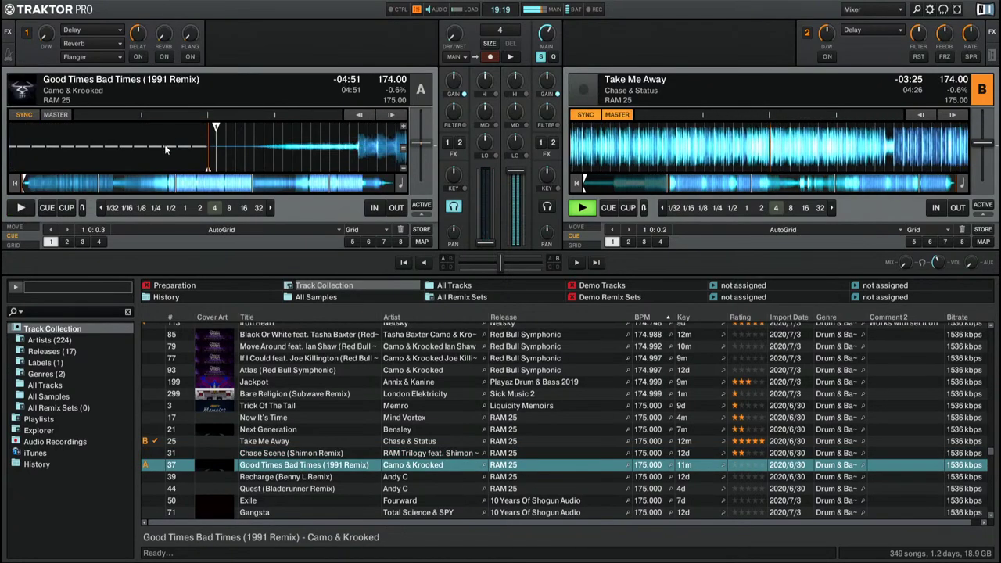
left_click(167, 185)
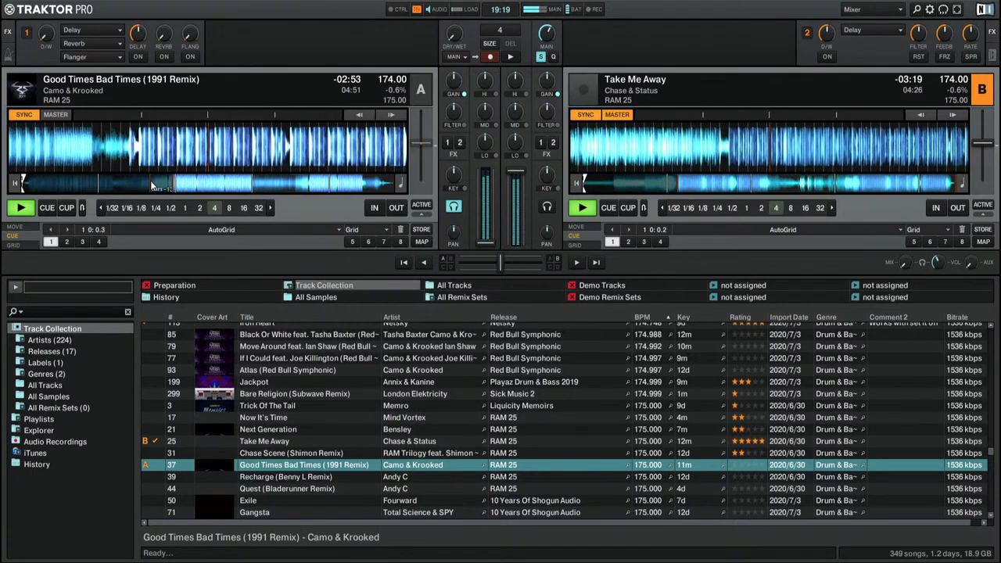
left_click(156, 184)
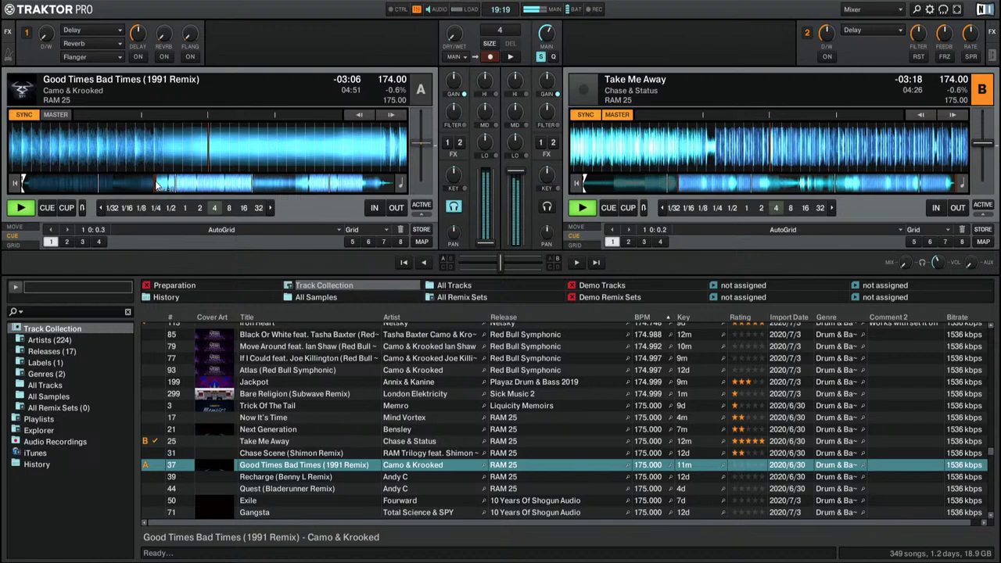
left_click(211, 208)
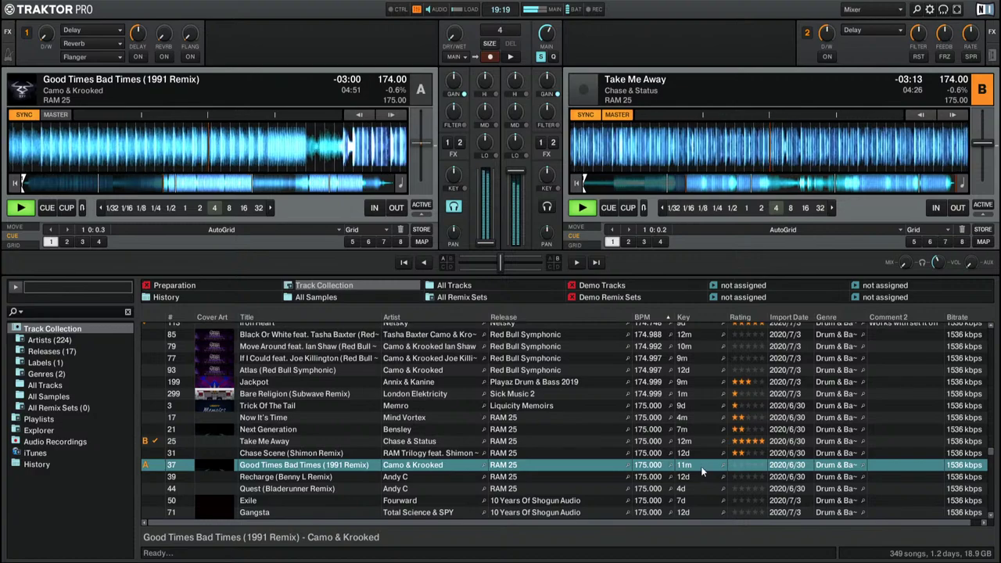
left_click(748, 465)
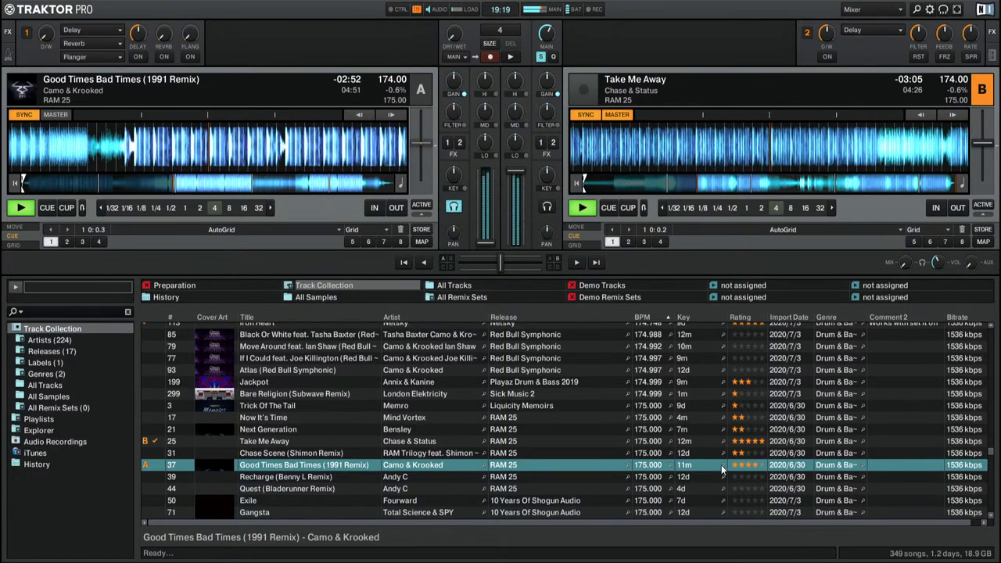
Step: Restart Good Times Bad Times (1991 Remix) from its beginning on deck A and give it a second comment starting "dd with take me"
left_click(47, 207)
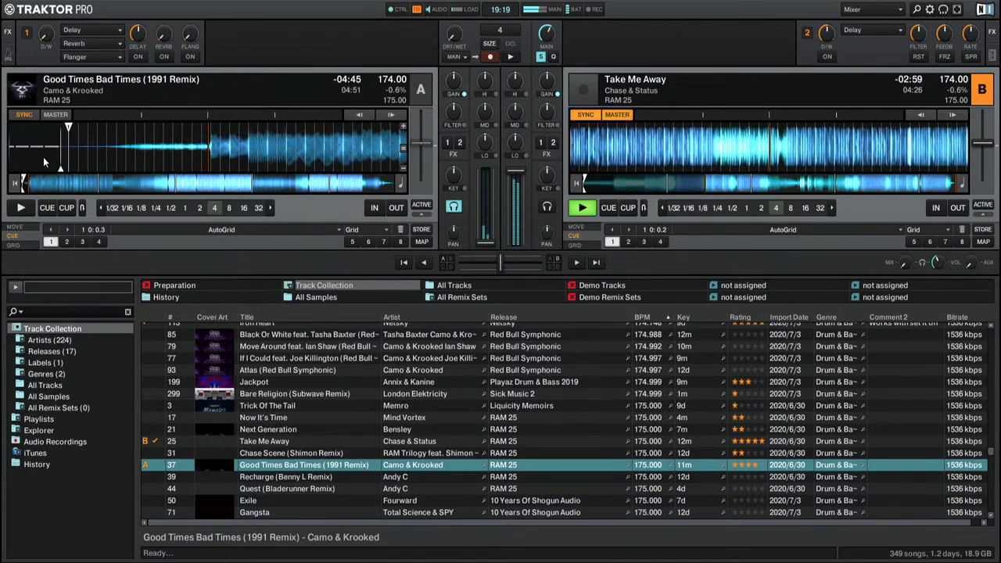
key("space")
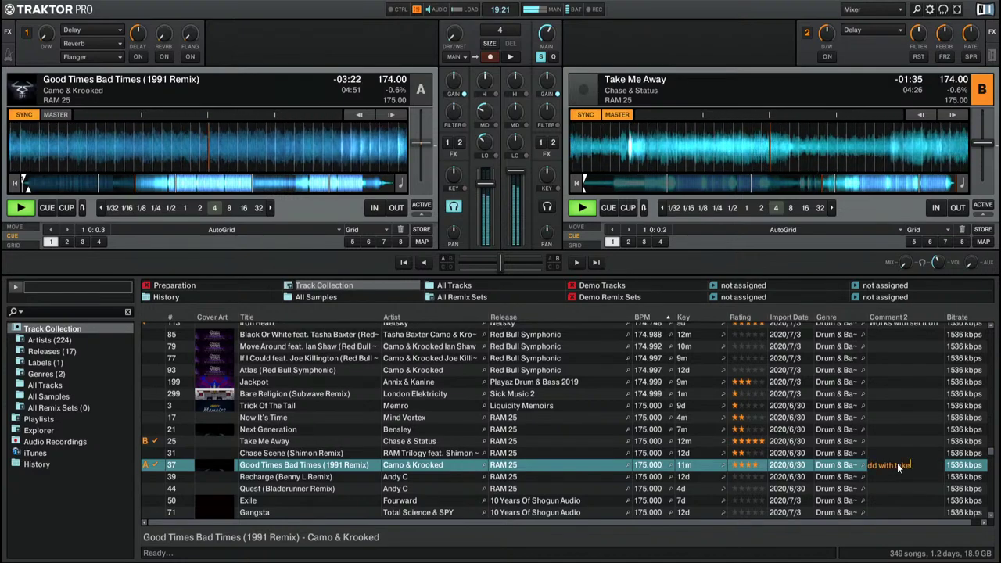
type("take me")
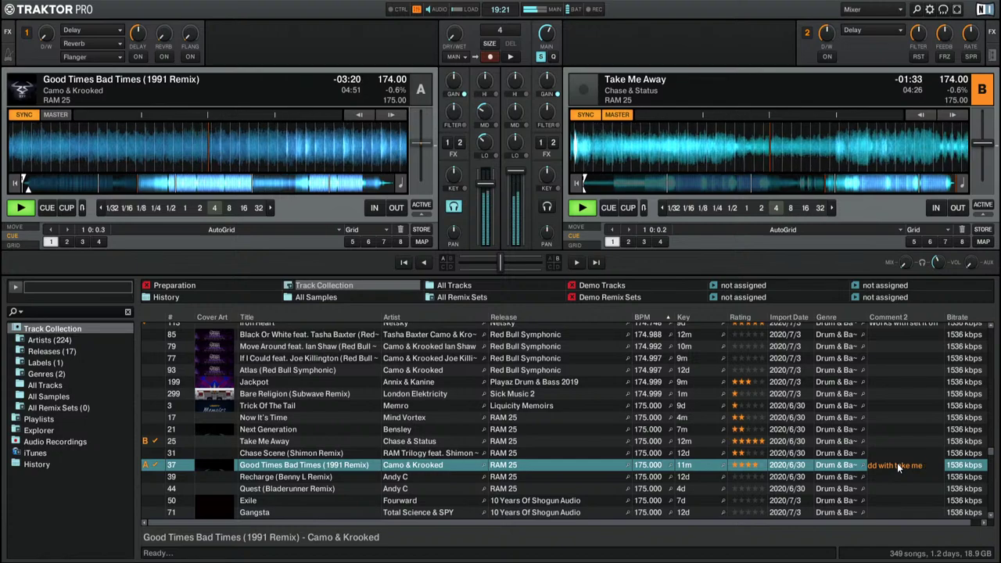
type(" w aw")
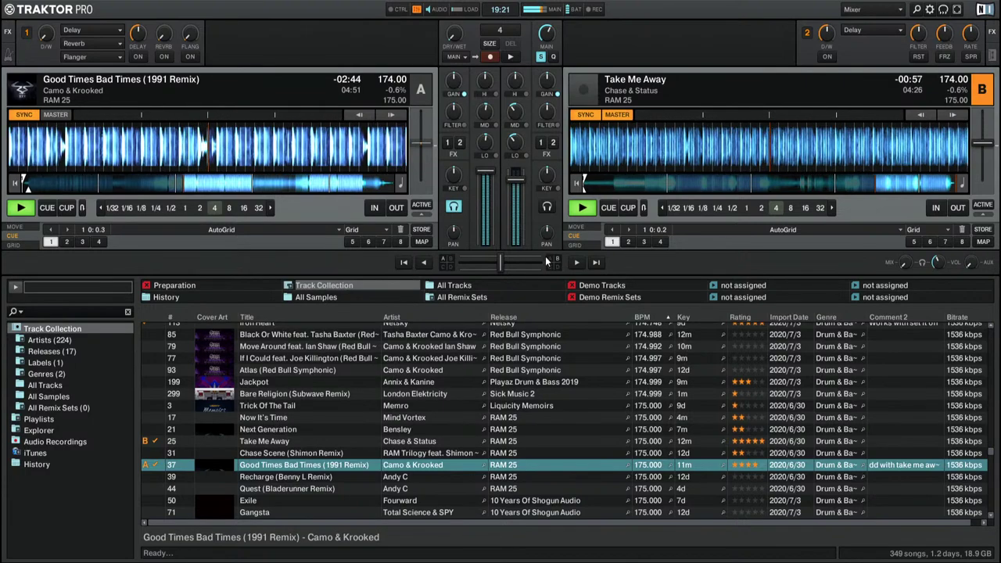
Step: Load Recharge (Benny L Remix) by Andy C into deck B, audition it from further in and rate it two stars
left_click(299, 480)
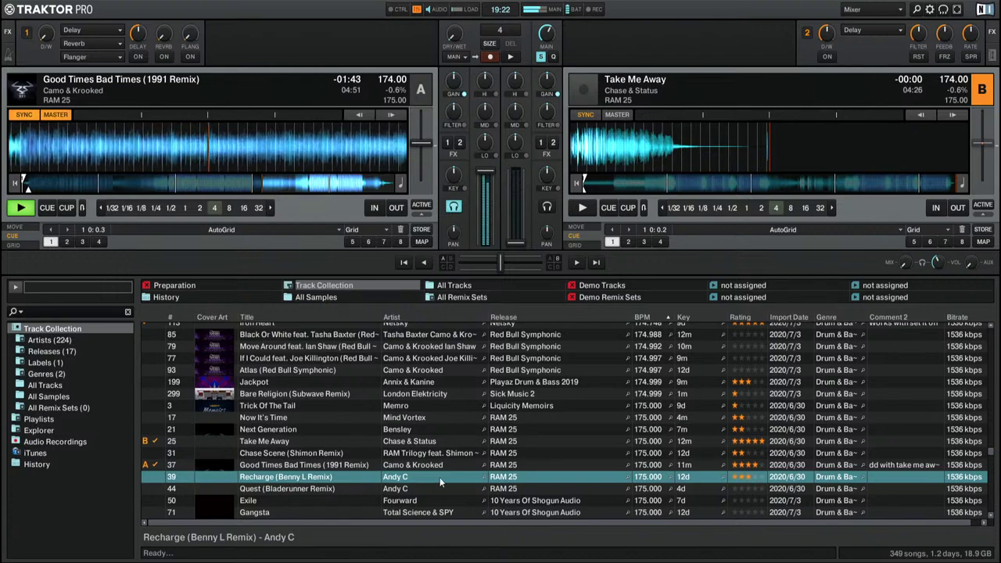
left_click_drag(296, 480, 647, 193)
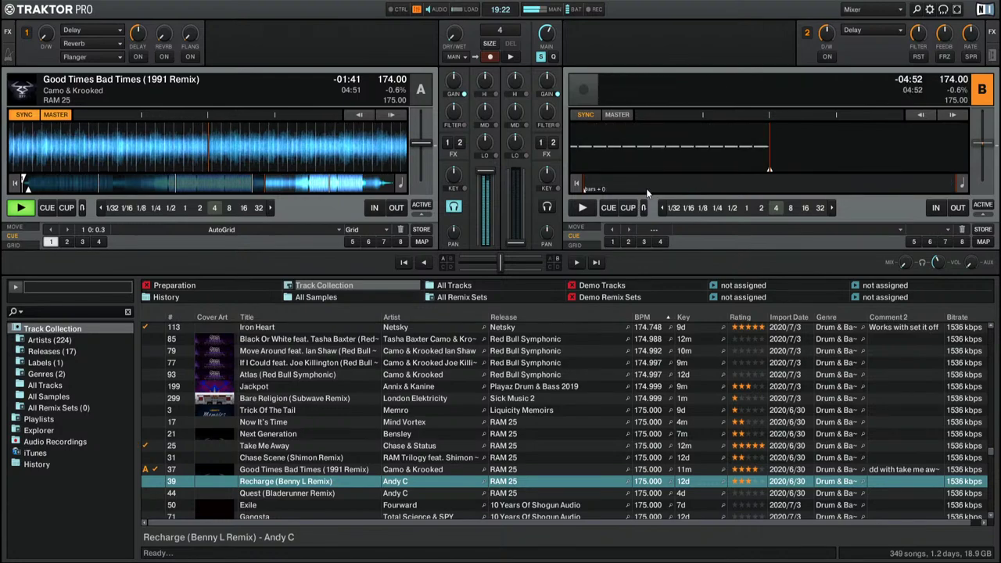
key("space")
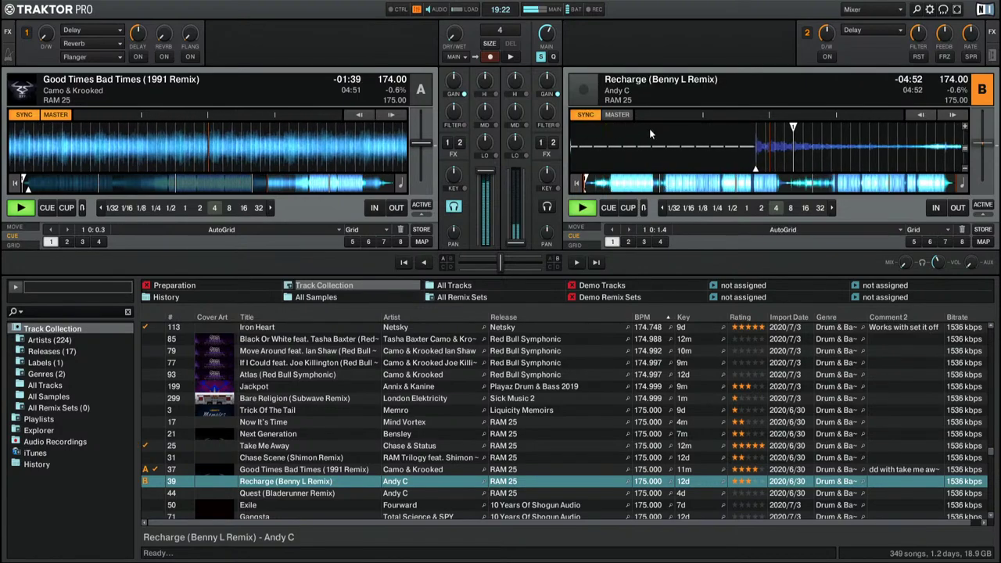
left_click(674, 182)
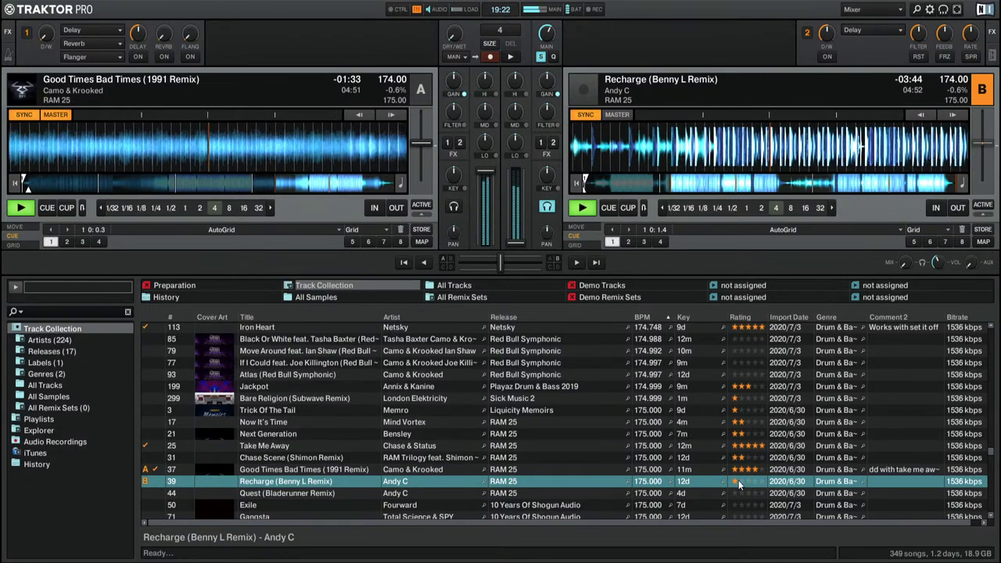
Step: Load Quest (Bladerunner Remix) by Andy C into deck B, audition it from further in and rate it one star
left_click(367, 494)
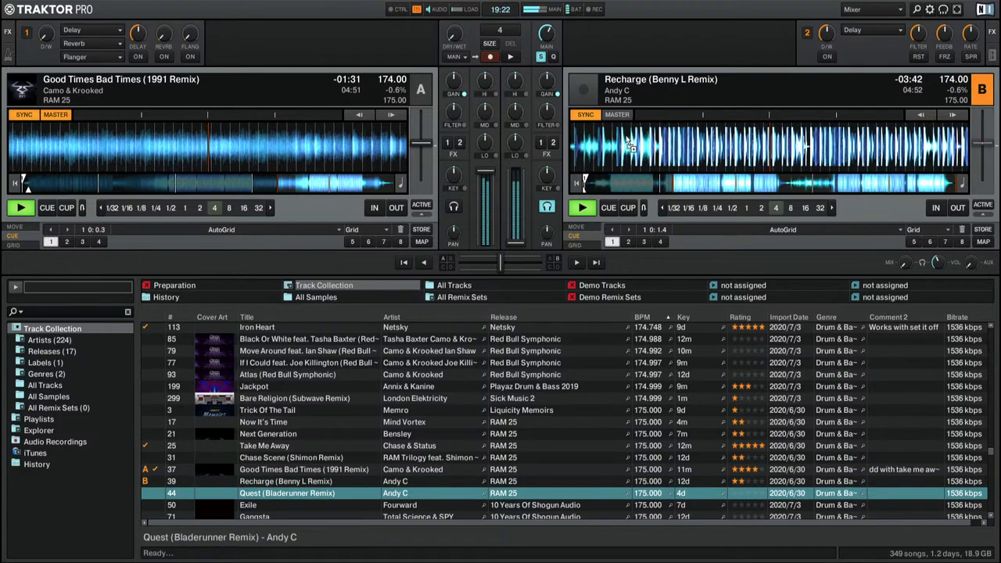
left_click_drag(367, 494, 620, 152)
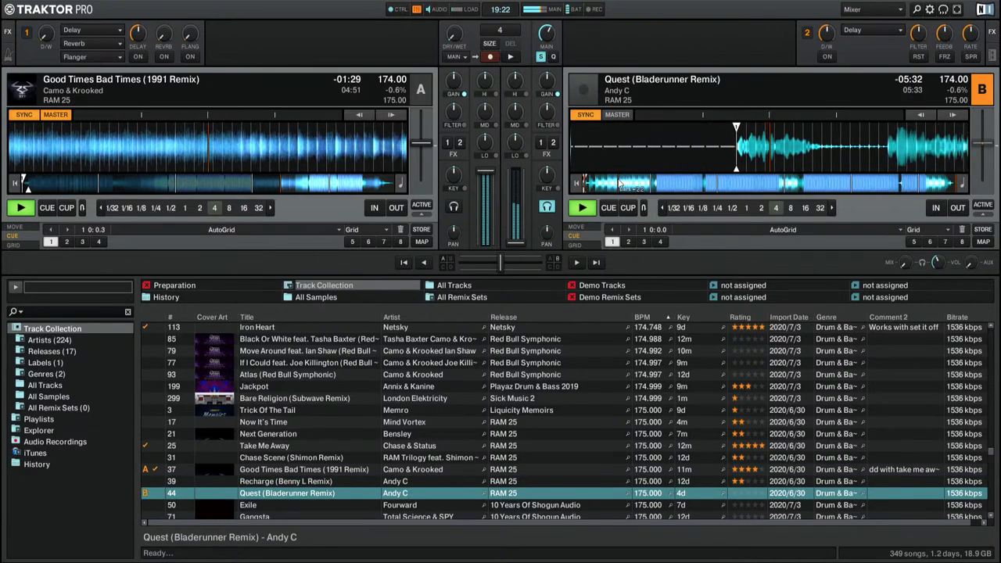
left_click(664, 185)
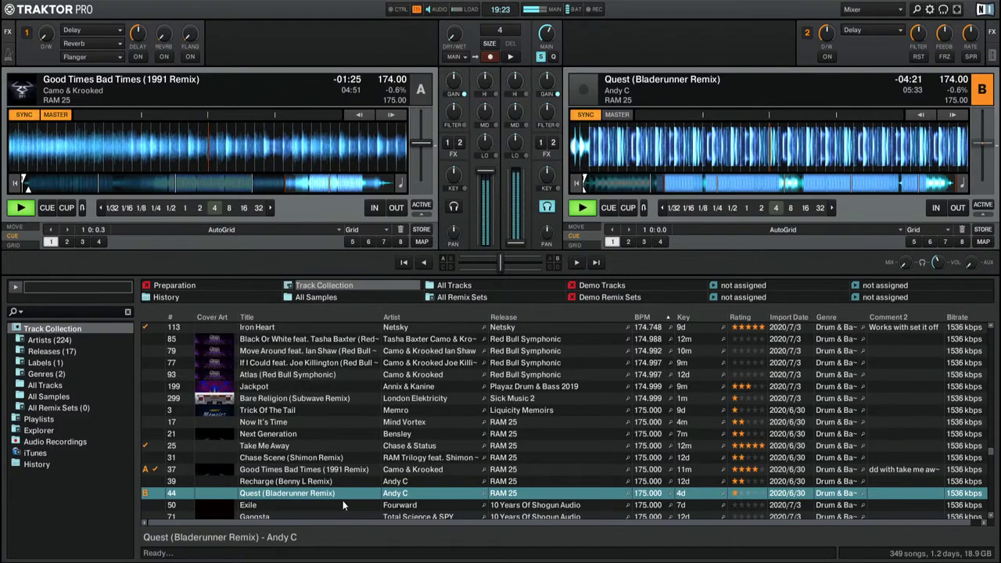
Step: Load Exile by Fourward into deck B, audition it from further in and rate it two stars
left_click_drag(343, 502, 631, 153)
scroll(315, 383, "down", 5)
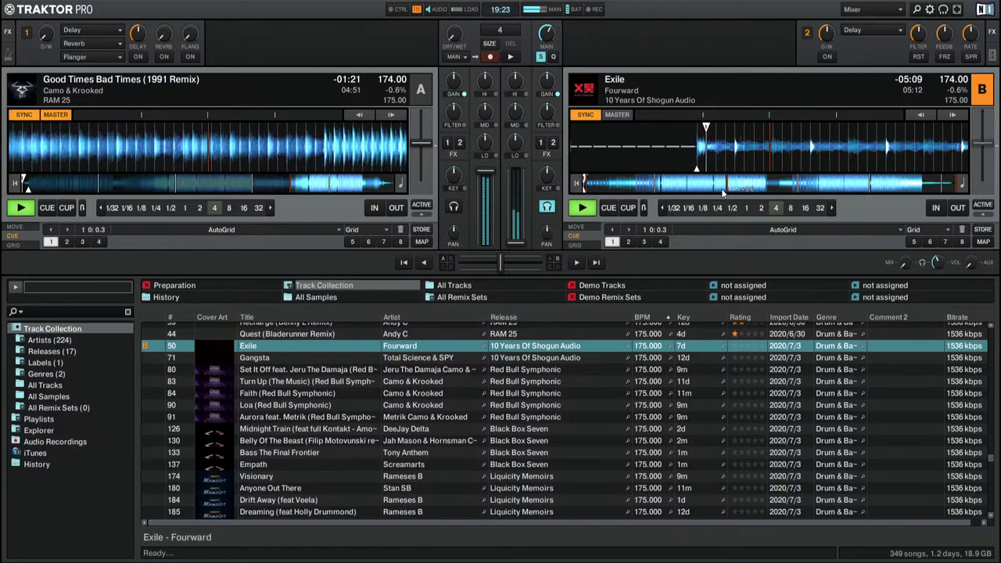
left_click(669, 185)
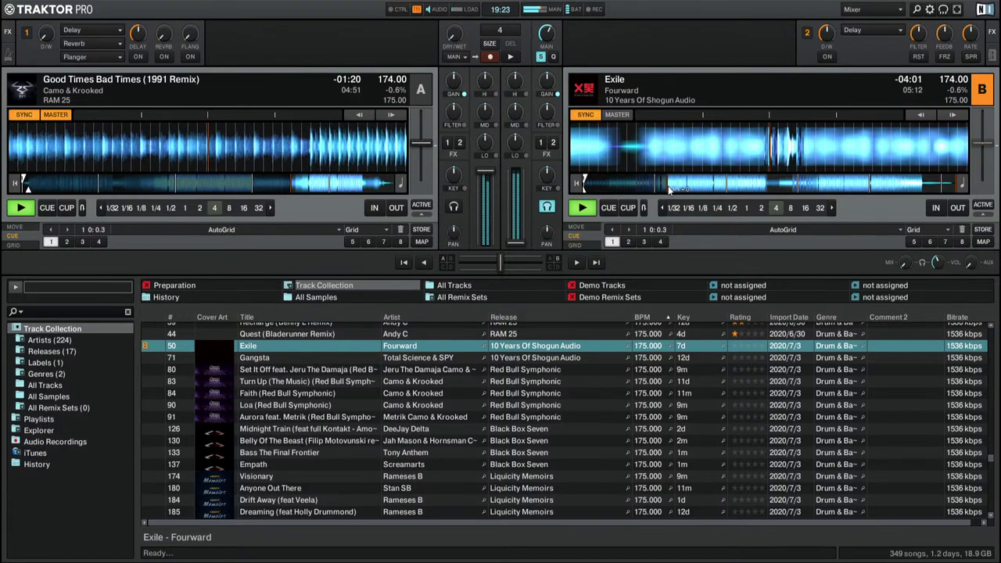
left_click(742, 345)
Step: Load Gangsta by Total Science & SPY into deck B, rate it one star and audition it from just before the drop
double_click(699, 357)
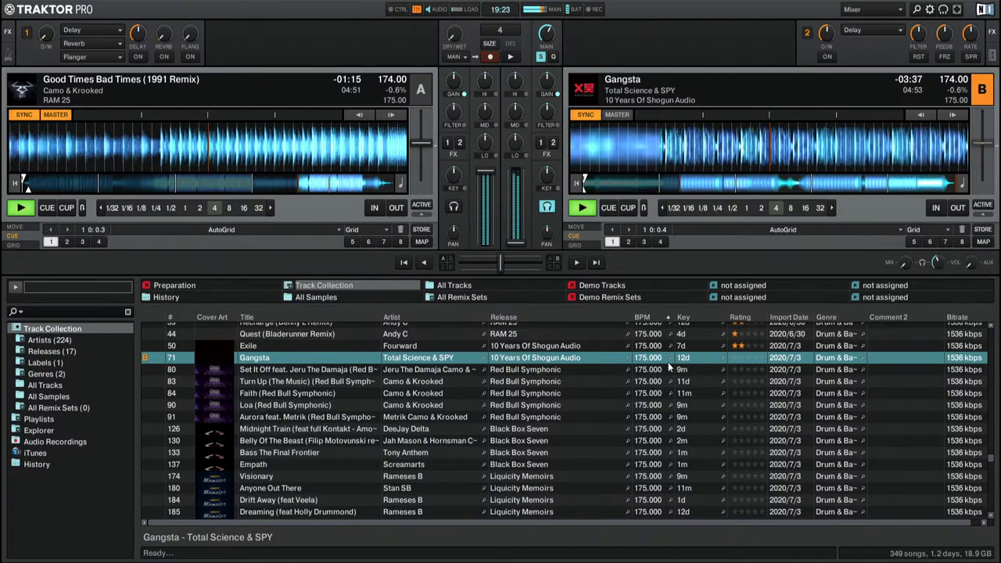
left_click(735, 358)
left_click(657, 183)
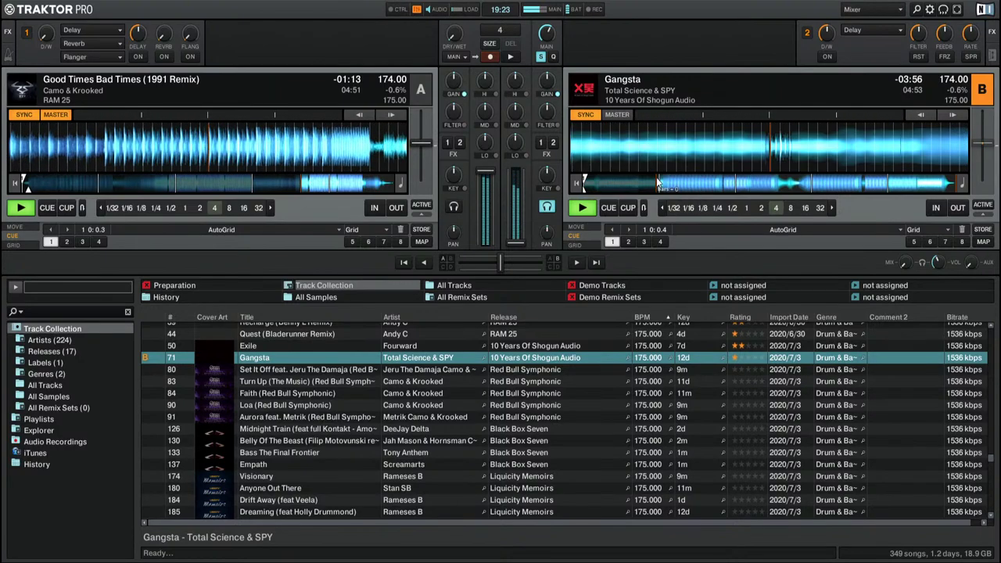
Step: Load Set It Off feat. Jeru The Damaja (Red Bull Symphonic) into deck B, audition two later sections and rate it two stars
key("Down")
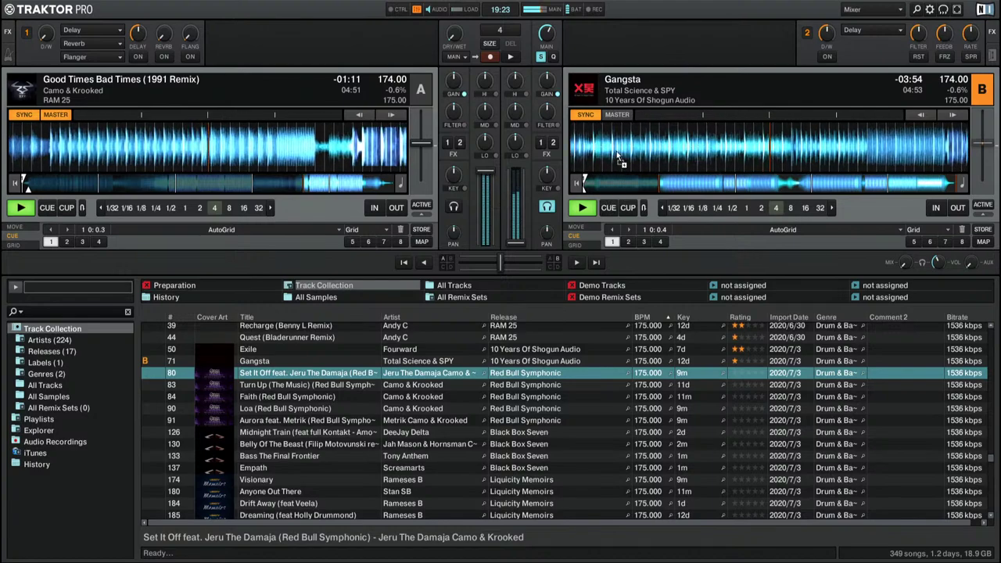
key("ctrl+Right")
left_click(663, 184)
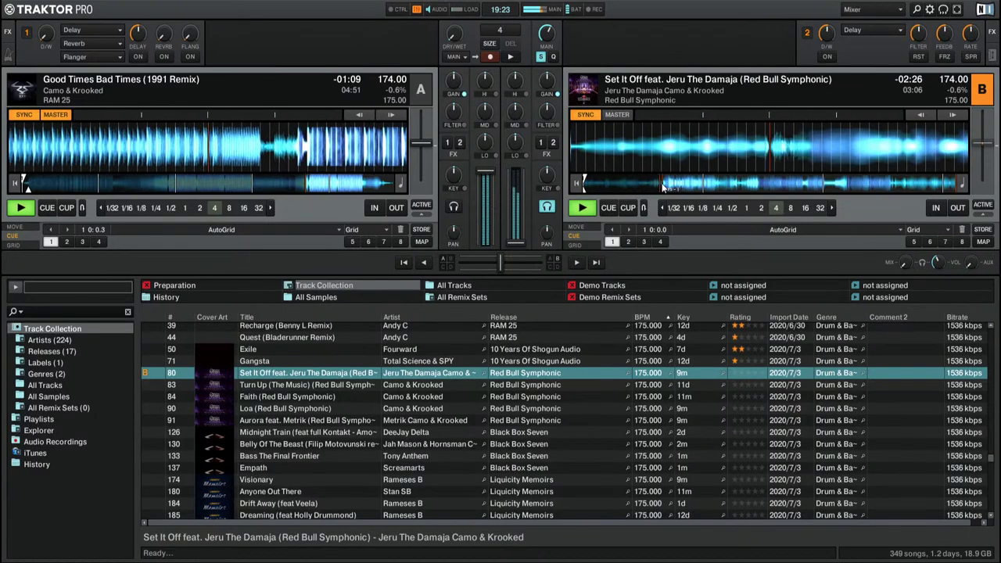
left_click(753, 185)
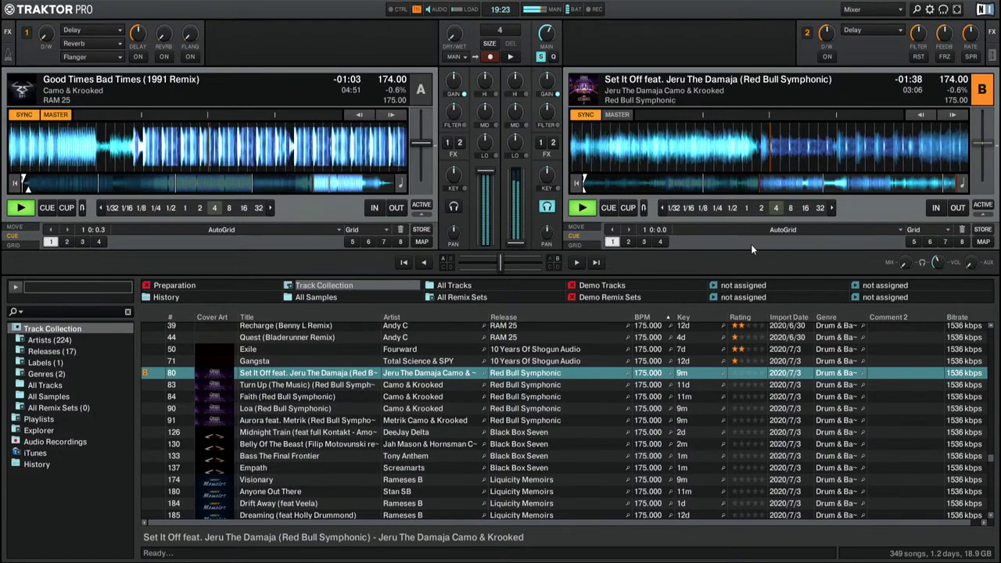
left_click(743, 375)
Step: Load Turn Up (The Music) (Red Bull Symphonic) into deck B and audition several sections through to near the end of the track
left_click(297, 384)
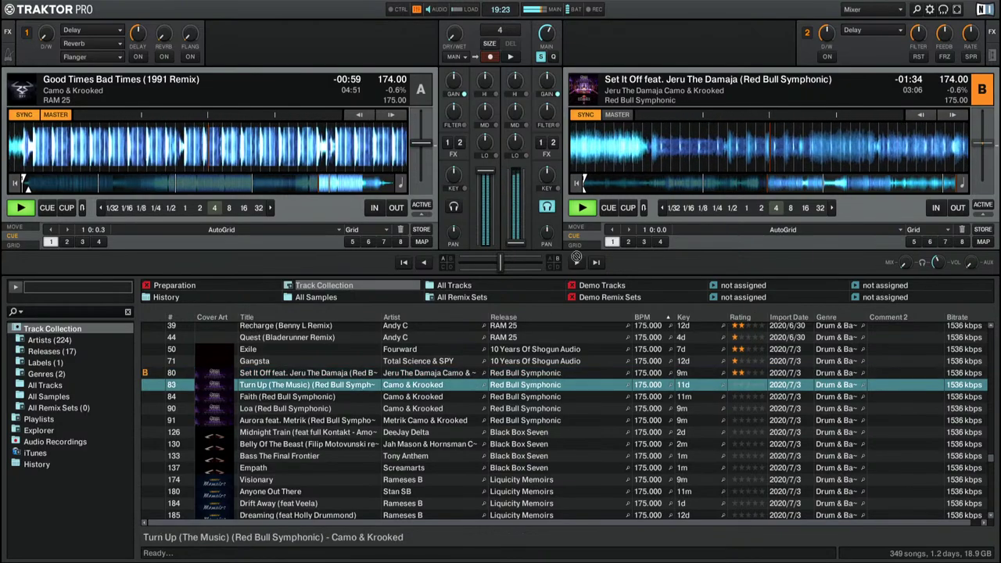
key("ctrl+Right")
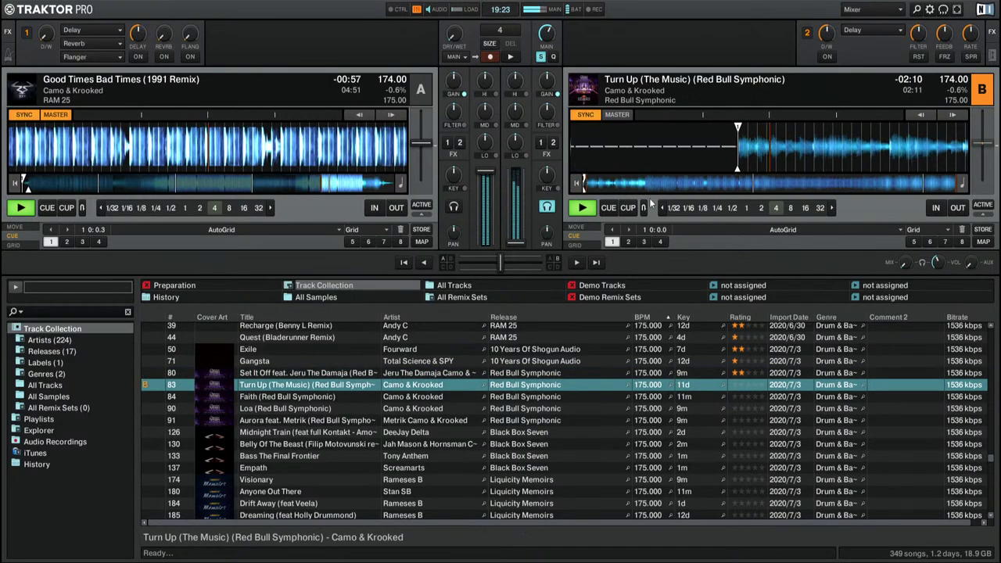
left_click(628, 207)
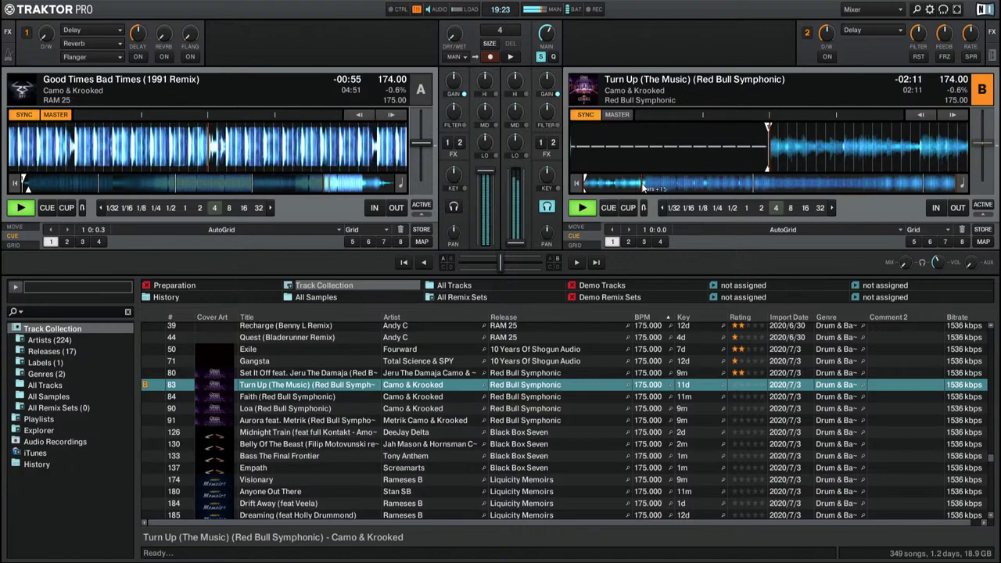
left_click(659, 186)
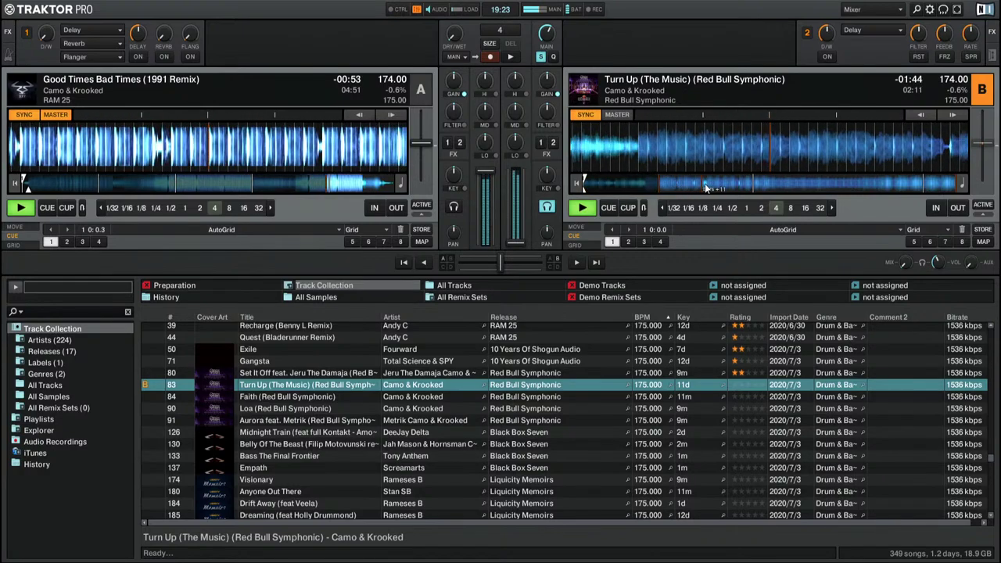
left_click(702, 188)
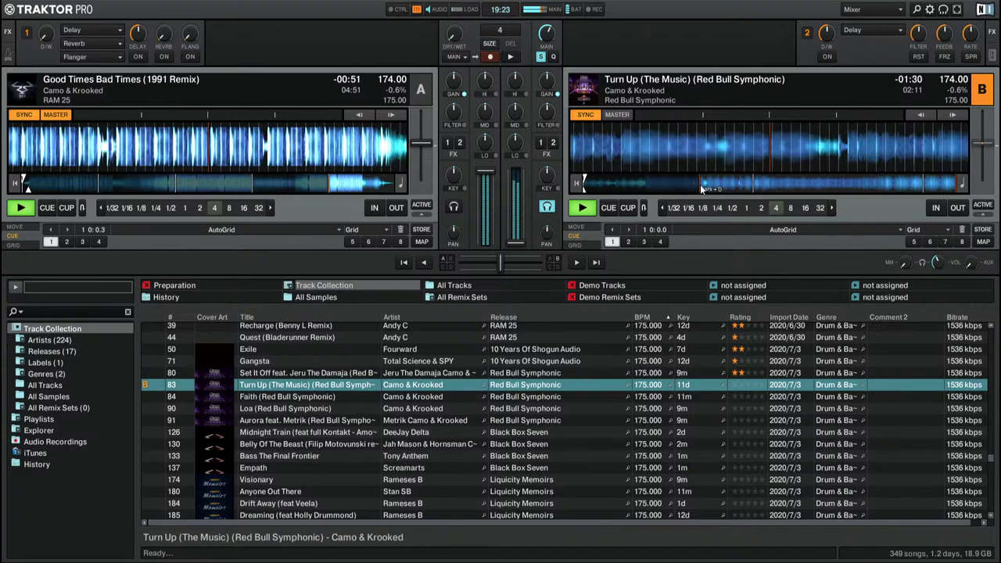
left_click(762, 188)
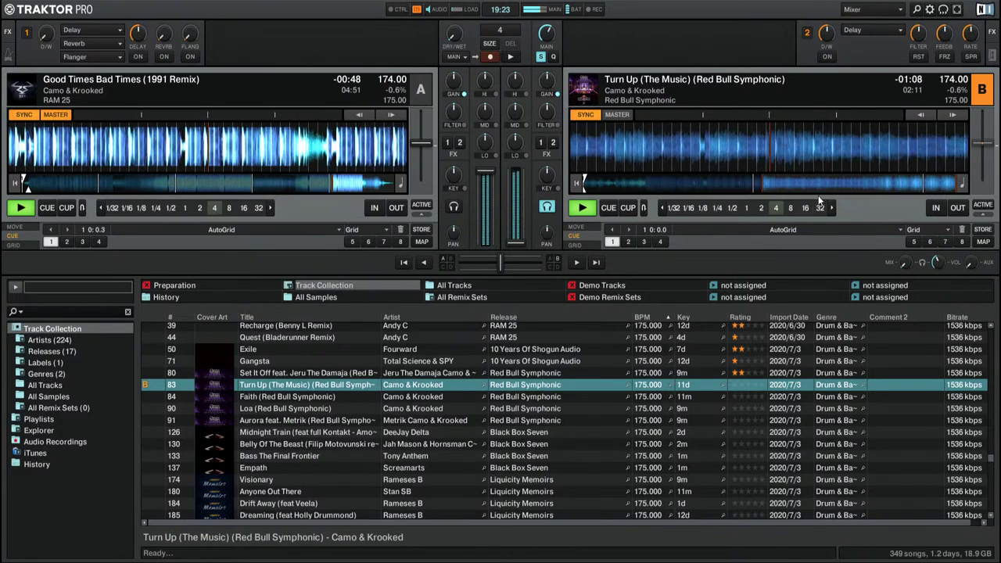
left_click(805, 186)
left_click(849, 190)
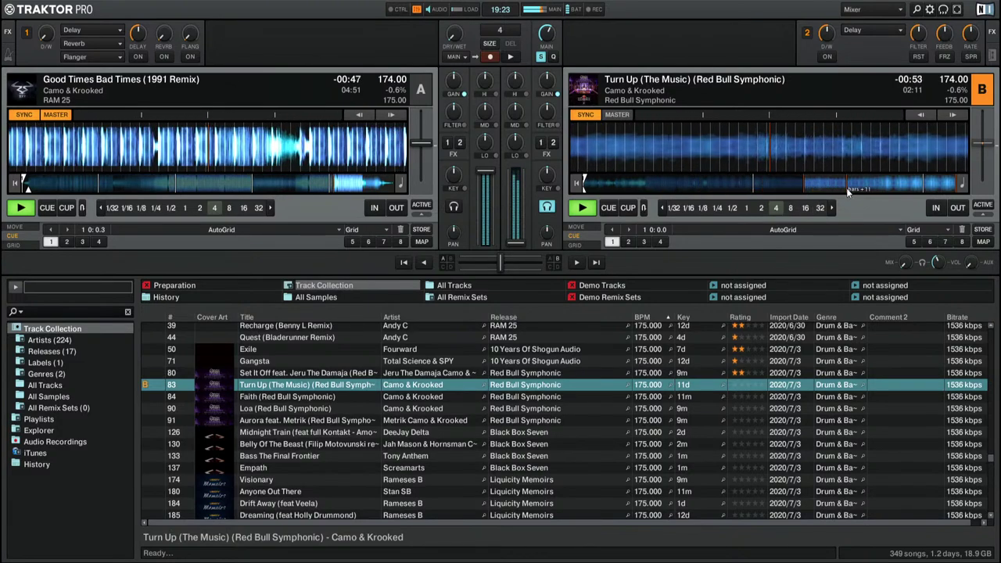
left_click(865, 183)
left_click(887, 193)
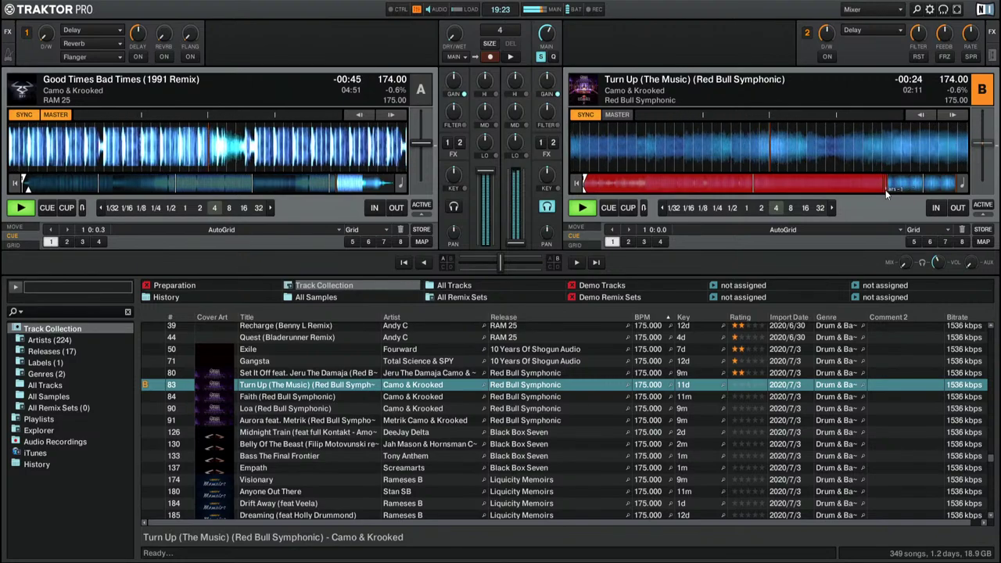
Step: Restart Turn Up (The Music) from its beginning and fade the mix over from deck A to deck B
left_click(577, 183)
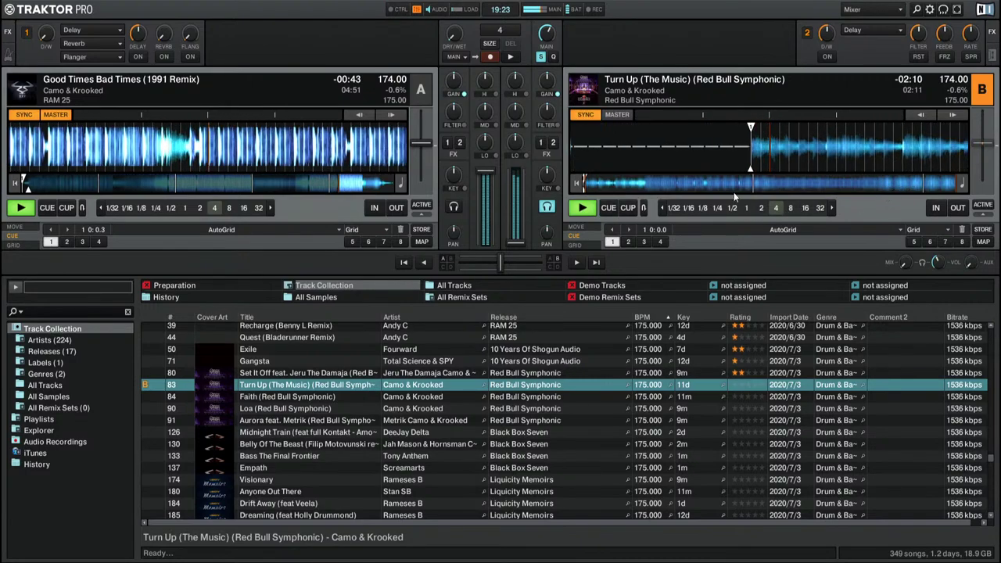
left_click_drag(515, 140, 510, 202)
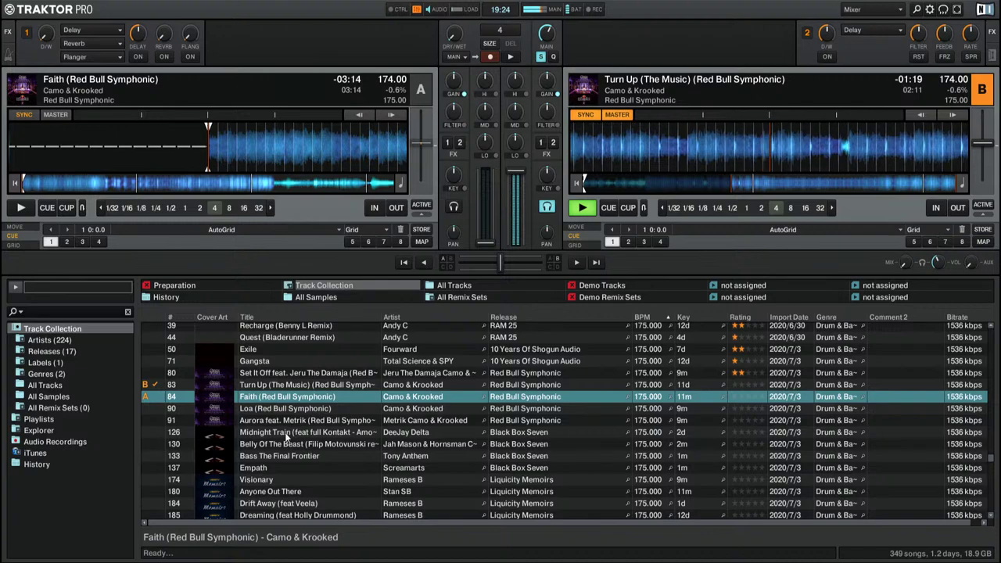
Step: Load Aurora feat. Metrik (Red Bull Symphonic) into deck A and audition its drop, two later sections and its intro
left_click_drag(297, 420, 225, 161)
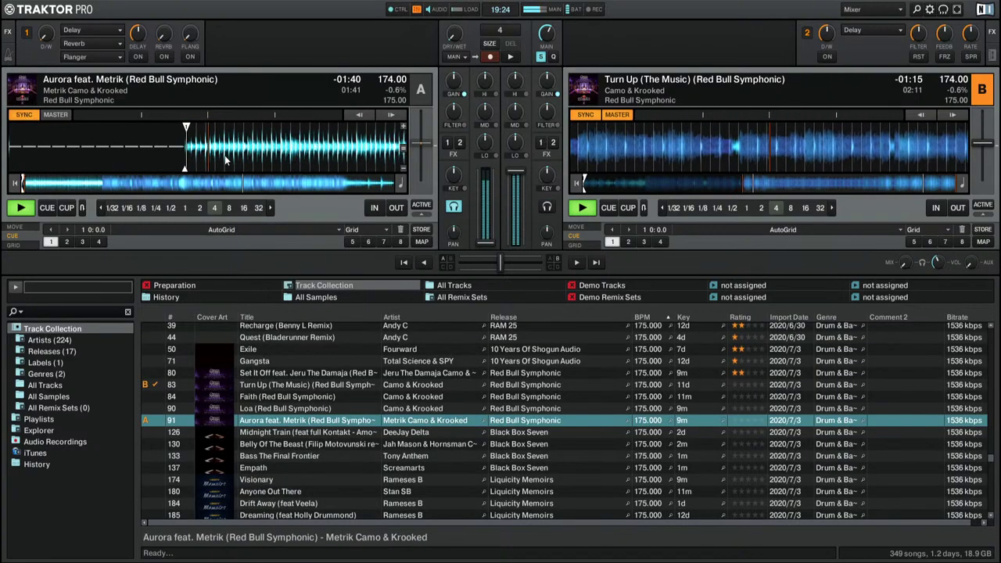
left_click(115, 185)
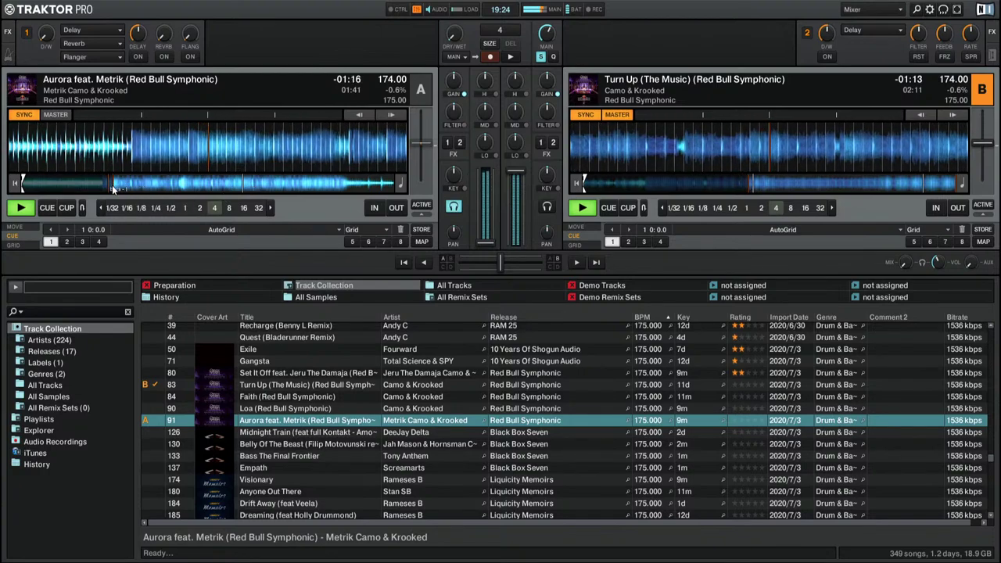
left_click(144, 186)
left_click(210, 186)
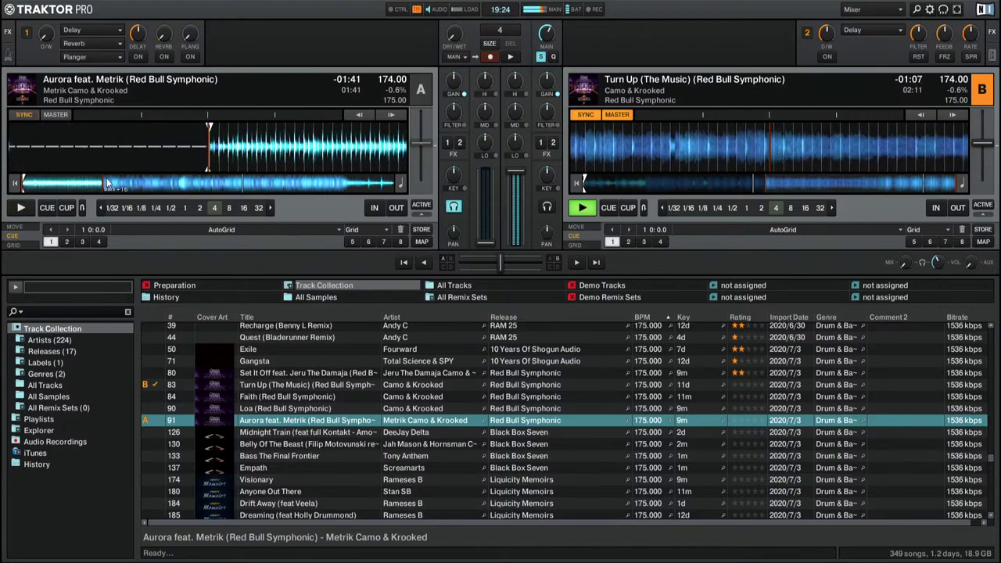
key("space")
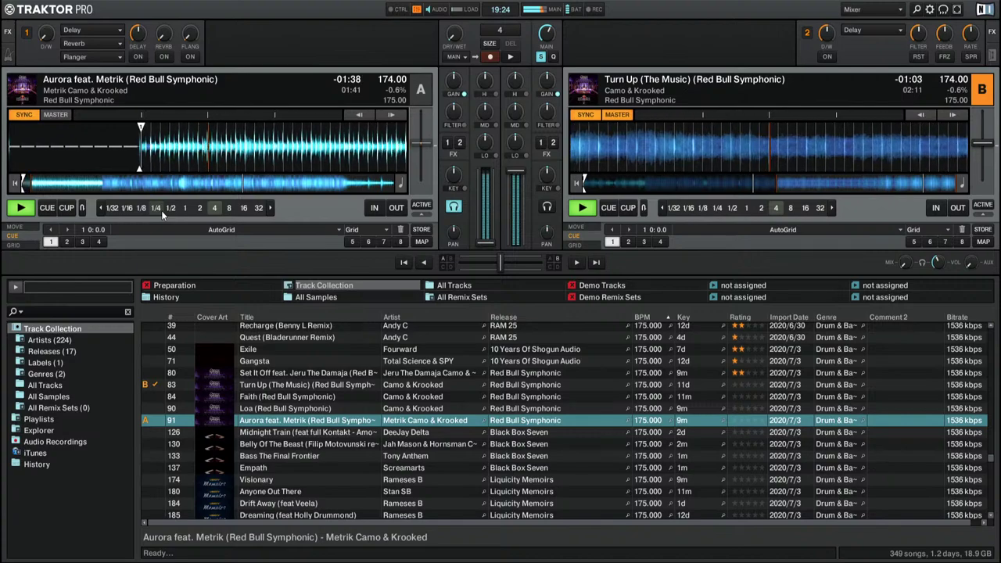
key("space")
Step: Load Midnight Train (feat full Kontakt - Amoss remix) into deck A and audition it from around the first drop
left_click_drag(277, 439, 152, 151)
key("space")
left_click(104, 188)
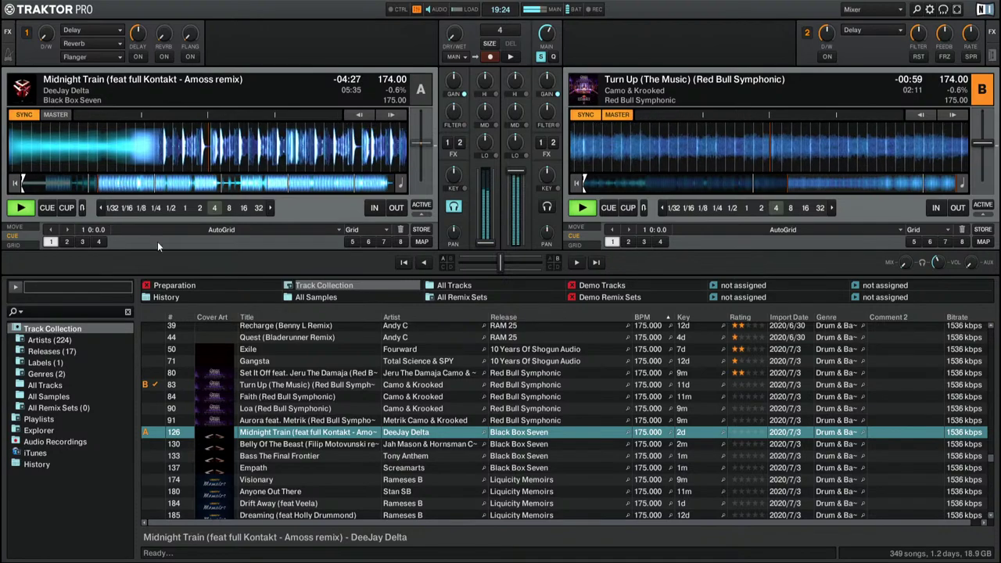
Step: Load Belly Of The Beast (Filip Motovunski remix) into deck A and audition it from around the first drop
key("space")
key("Down")
key("ctrl+Left")
left_click(93, 183)
key("space")
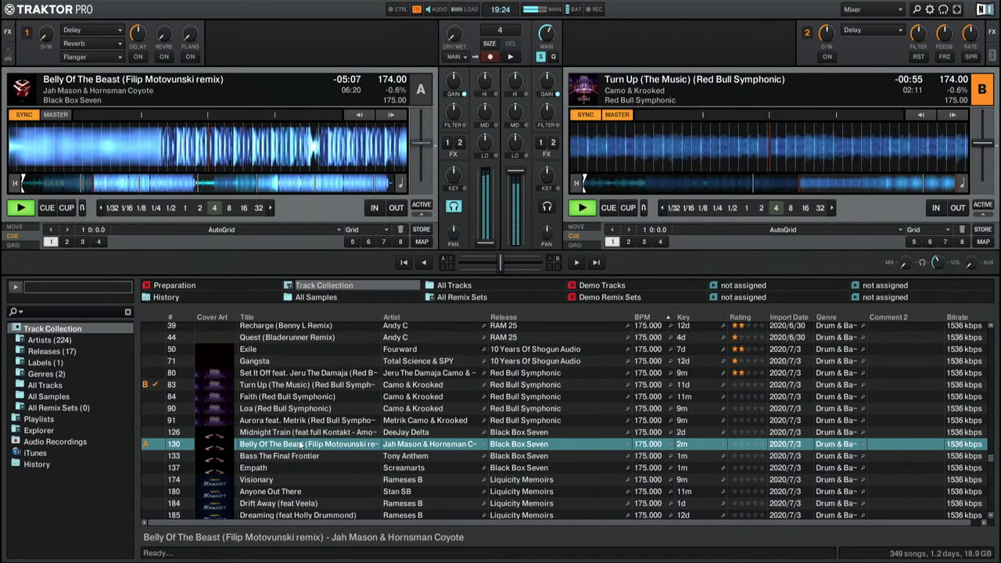
Step: Load and play Bass The Final Frontier on deck A, and rate it, Belly Of The Beast and Midnight Train one star each
key("Down")
key("ctrl+Left")
key("space")
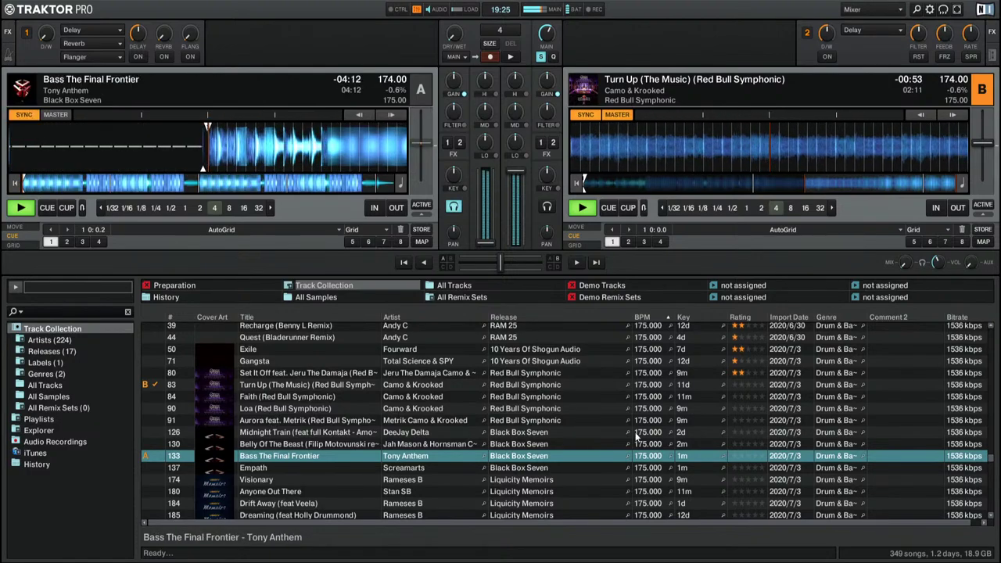
left_click(737, 443)
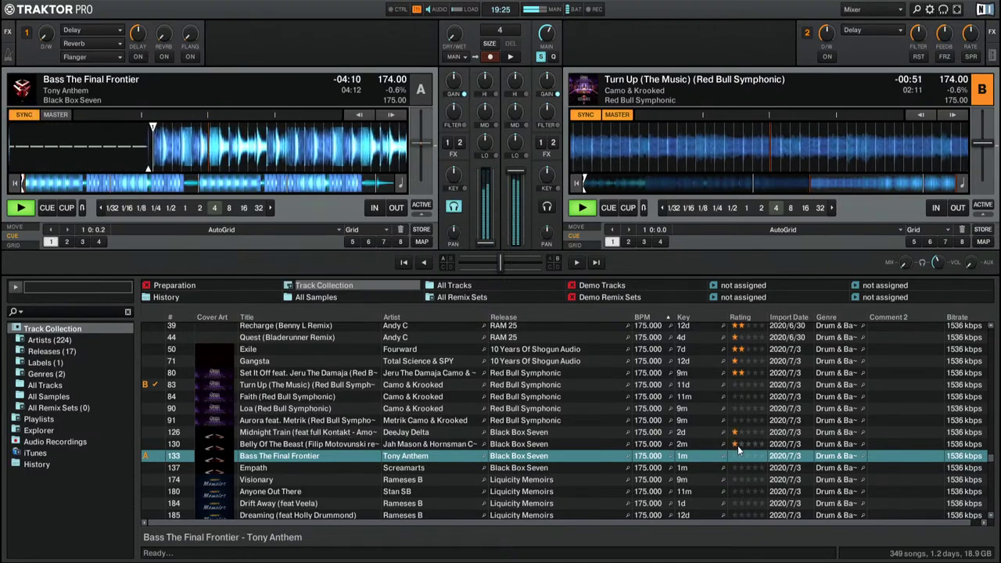
left_click(735, 457)
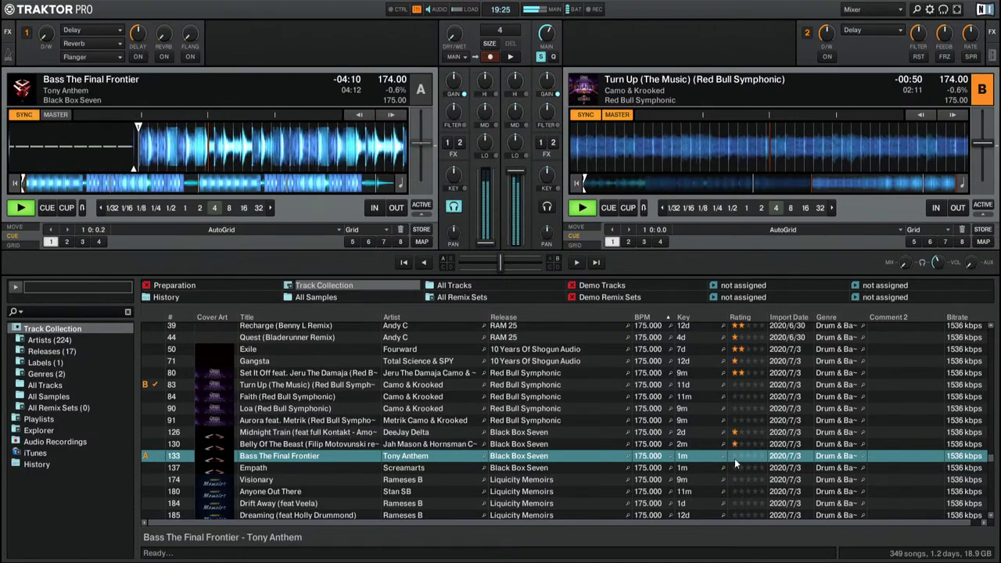
Step: Load Empath by Screamarts into deck A, audition it from around the first drop and rate it two stars
left_click(295, 467)
left_click_drag(201, 141, 202, 143)
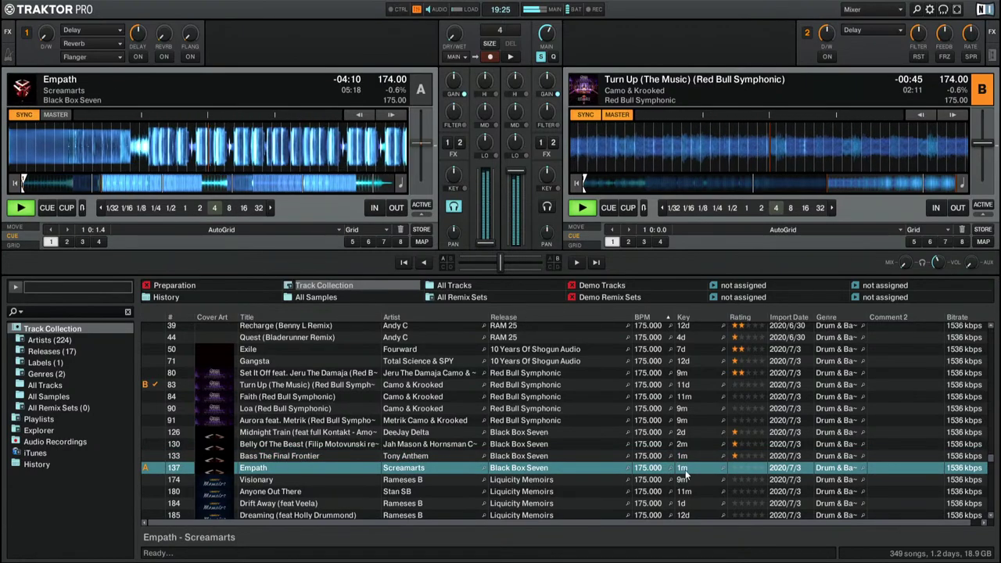
left_click(741, 467)
Step: Load Visionary by Rameses B into deck A, audition it from around the first drop and rate it one star
left_click(270, 491)
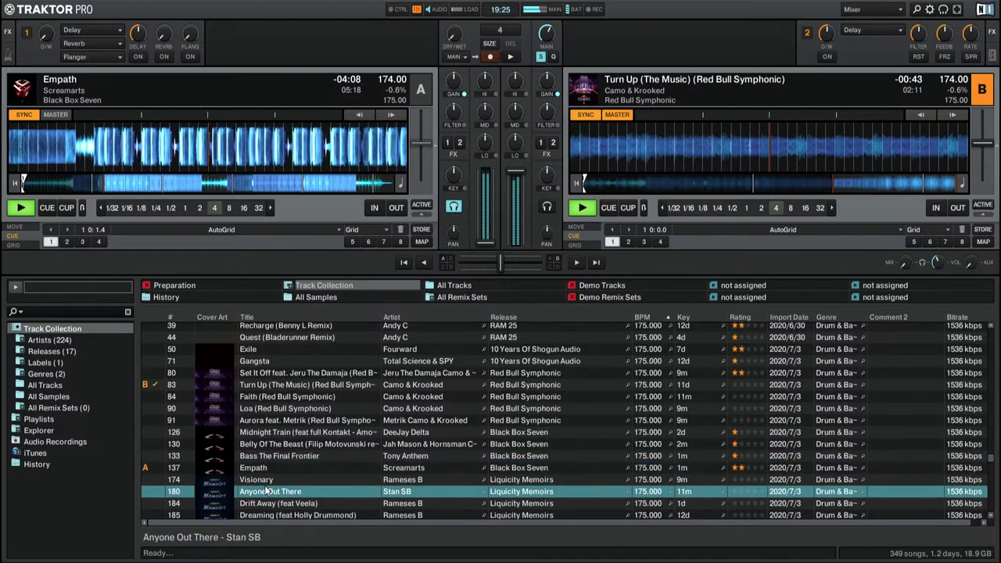
left_click(257, 479)
left_click_drag(256, 479, 179, 119)
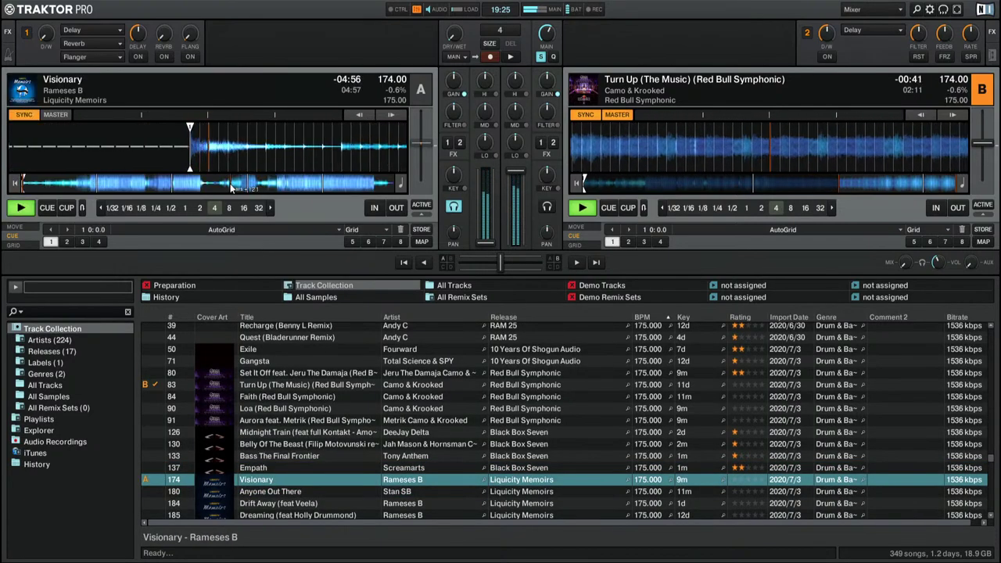
left_click(99, 188)
scroll(311, 429, "down", 3)
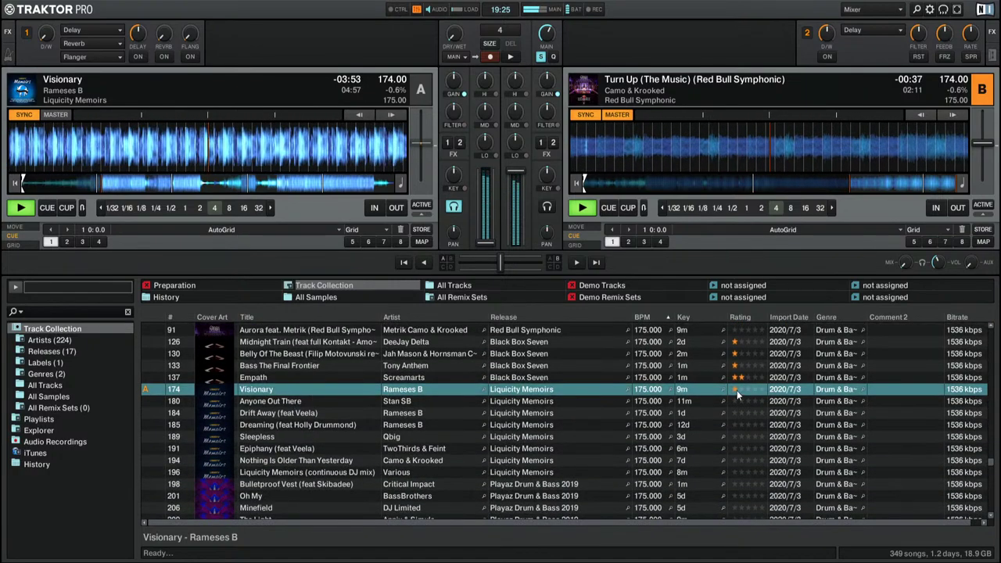
Step: Load Anyone Out There by Stan SB into deck A and audition it from around the first drop
left_click_drag(294, 401, 180, 146)
key("space")
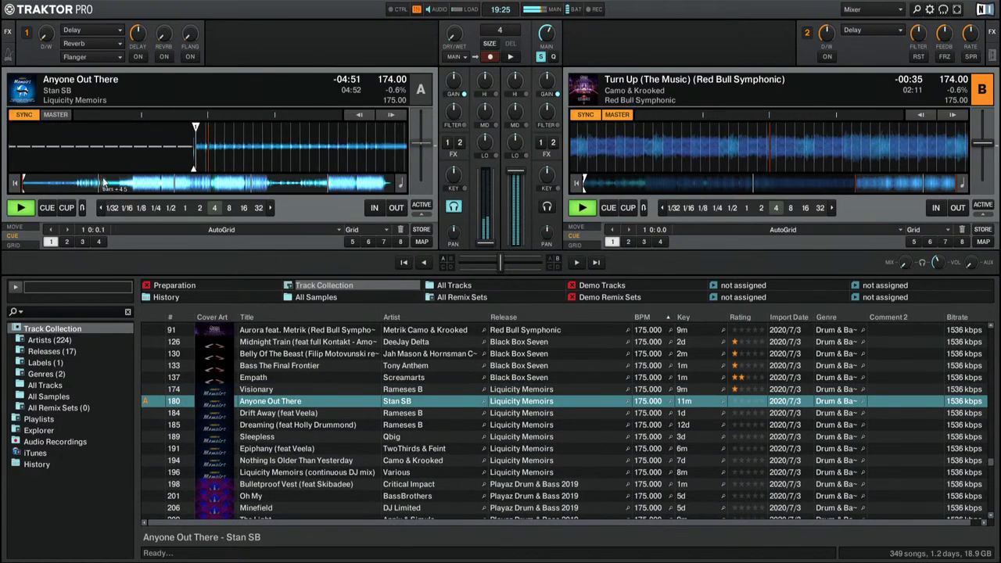
left_click(138, 184)
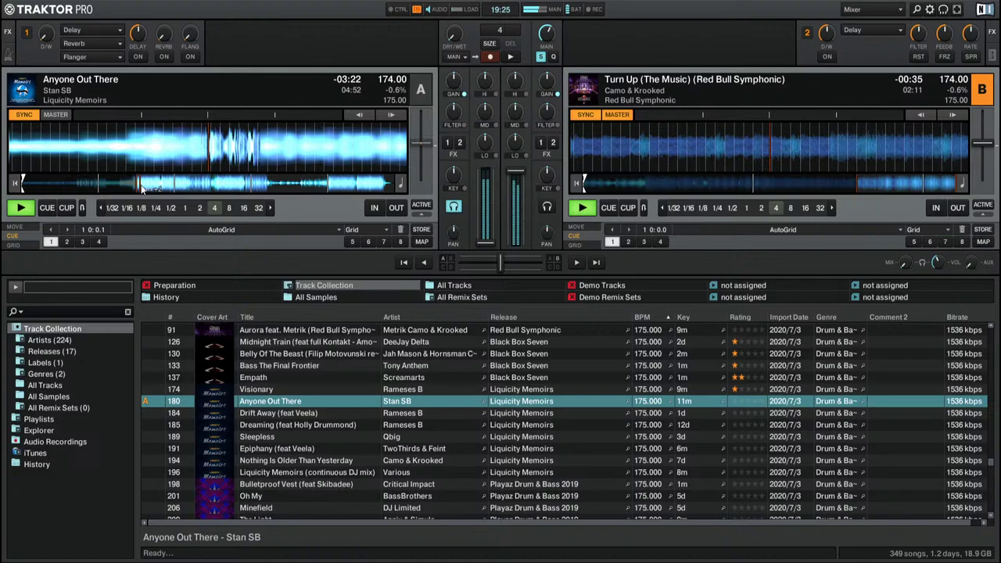
Step: Return Anyone Out There to its beginning, start it against the outgoing track and fade the mix over from deck B to deck A
left_click(16, 186)
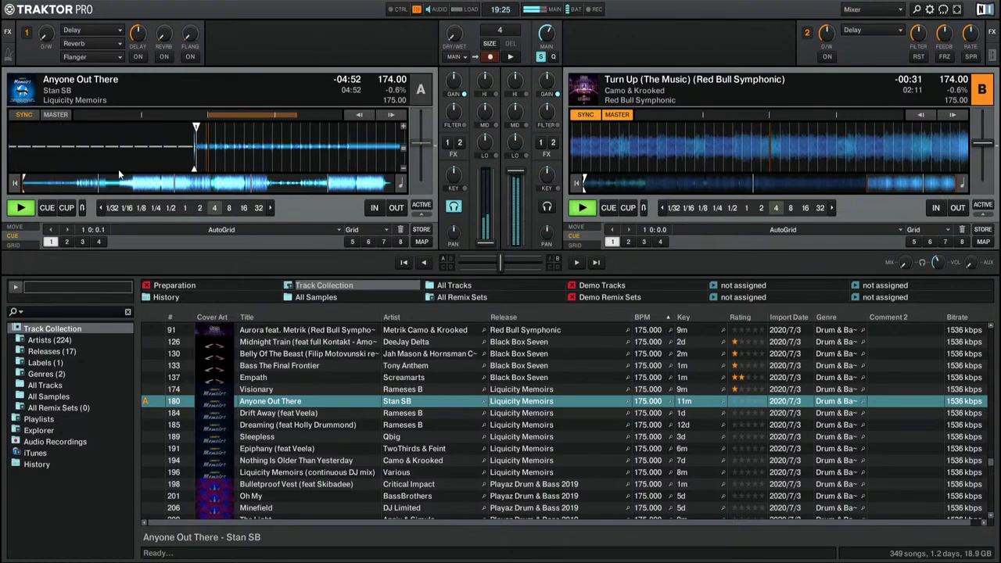
key("space")
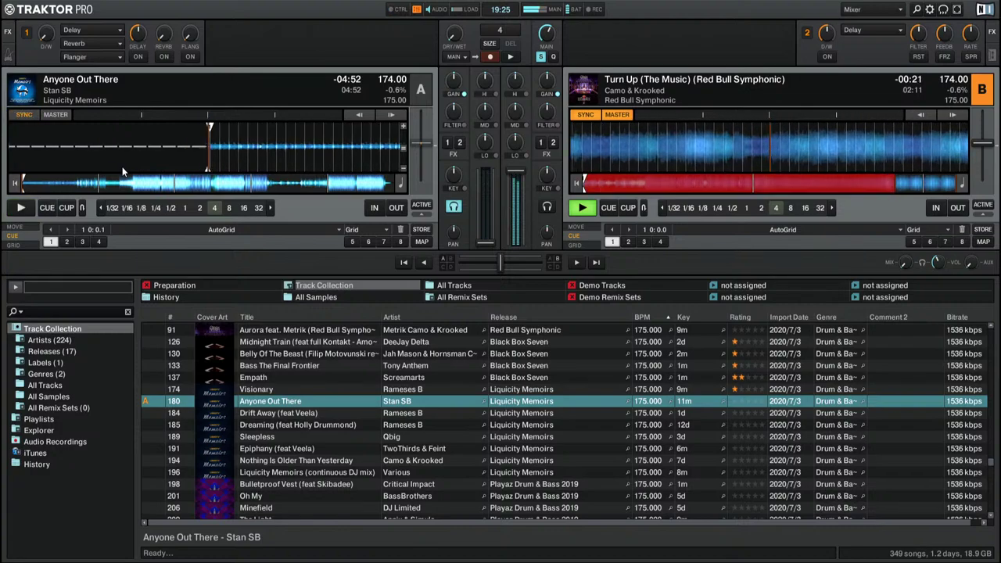
key("space")
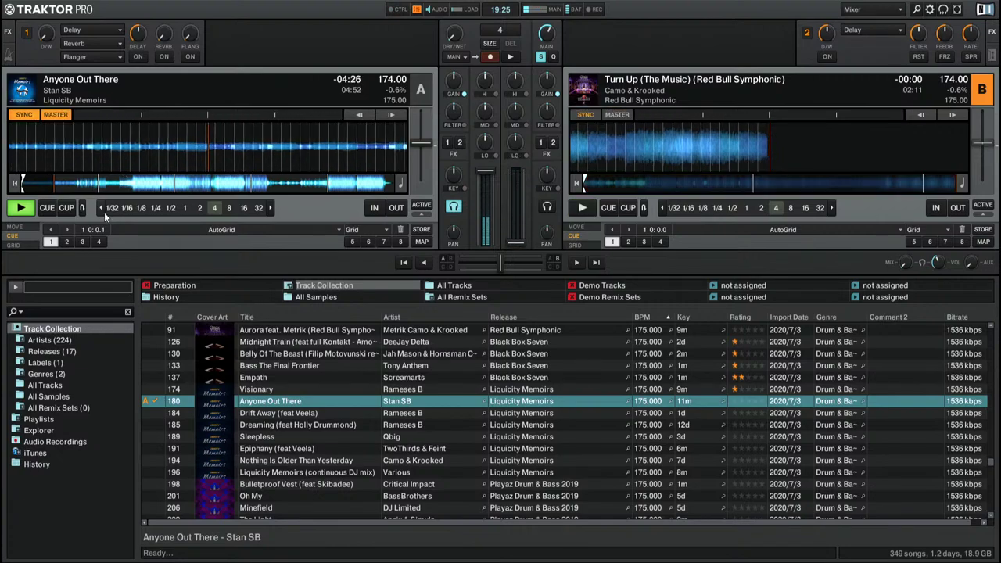
Step: Load Drift Away (feat Veela) into deck B, audition it around the first drop, and rate it and Anyone Out There one star each
left_click_drag(281, 413, 640, 143)
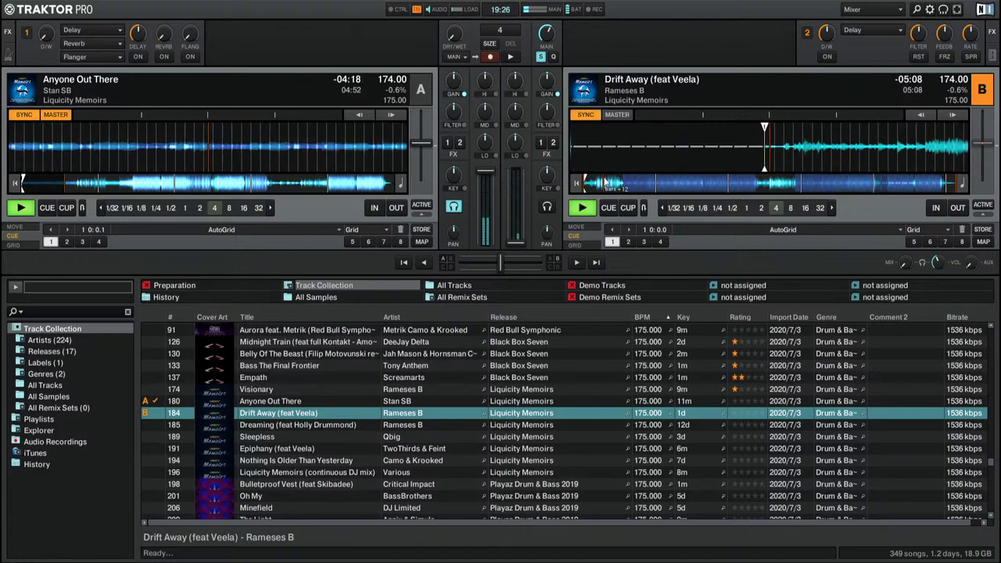
key("space")
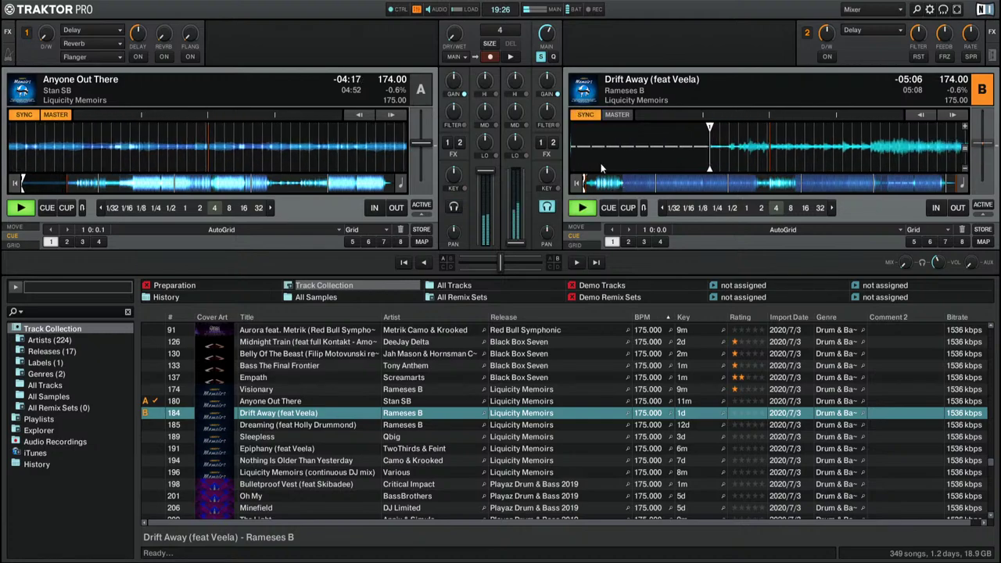
left_click(624, 185)
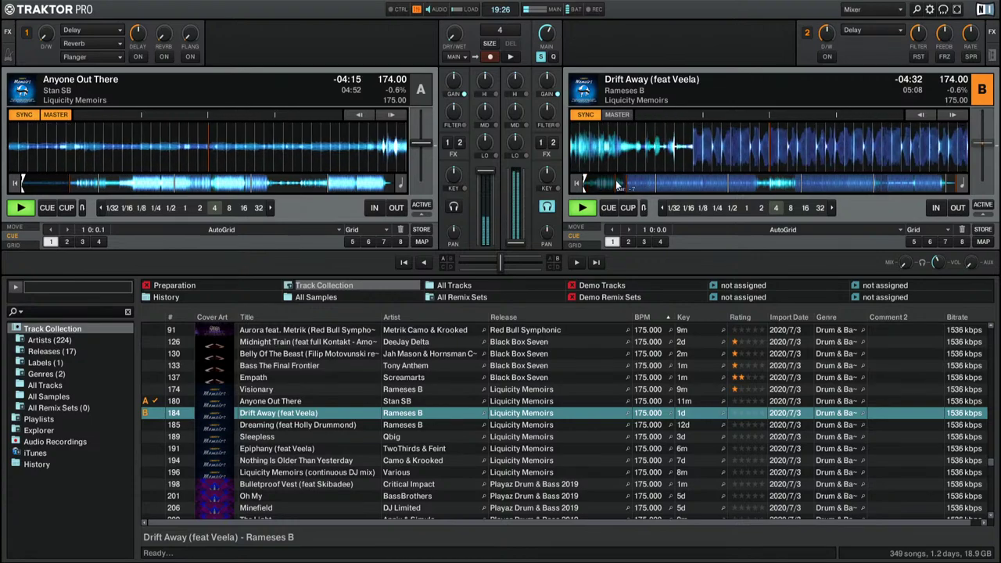
left_click(616, 185)
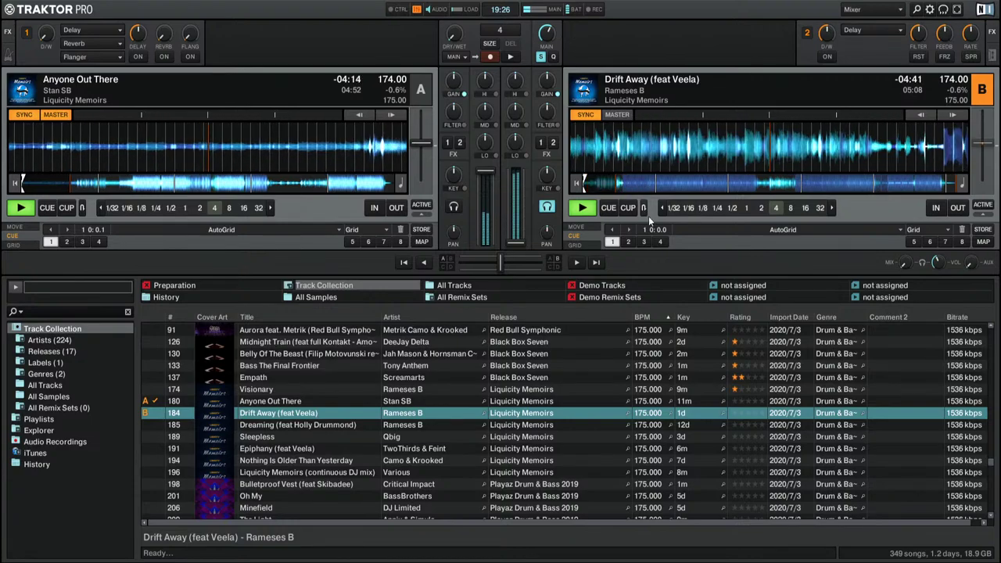
left_click(736, 413)
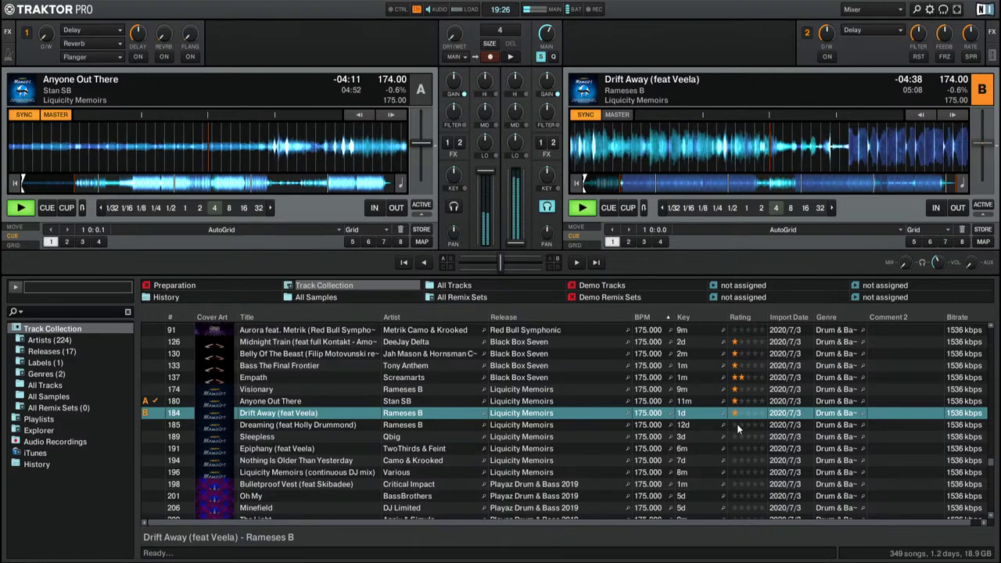
Step: Load Dreaming (feat Holly Drummond) into deck B, audition it from around the first drop and rate it one star
left_click(322, 426)
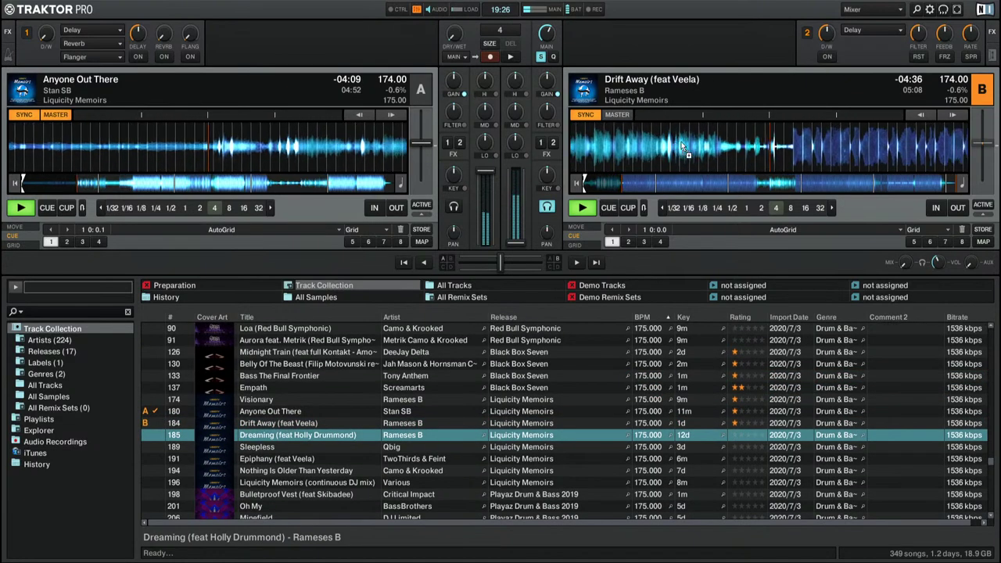
key("ctrl+Right")
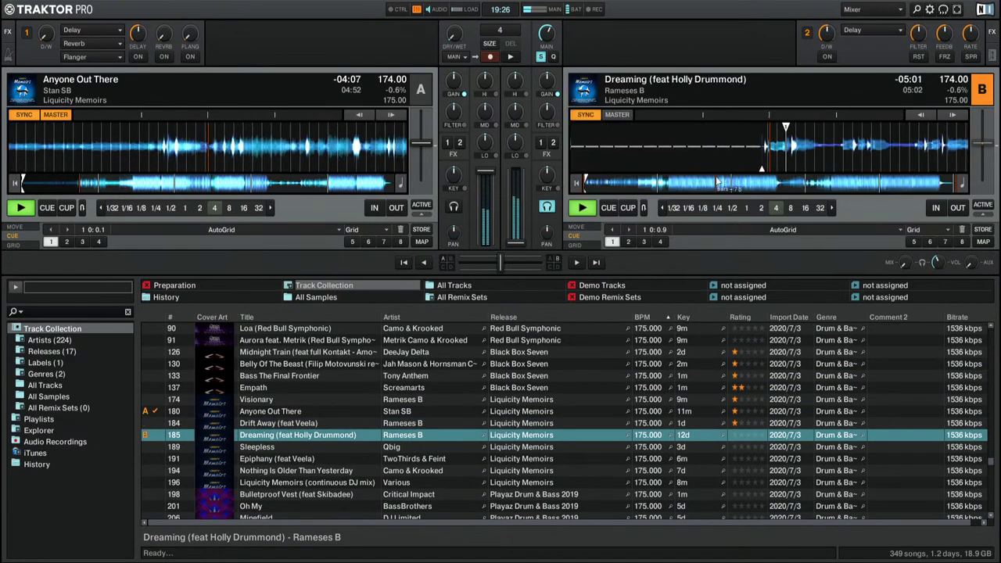
left_click(675, 183)
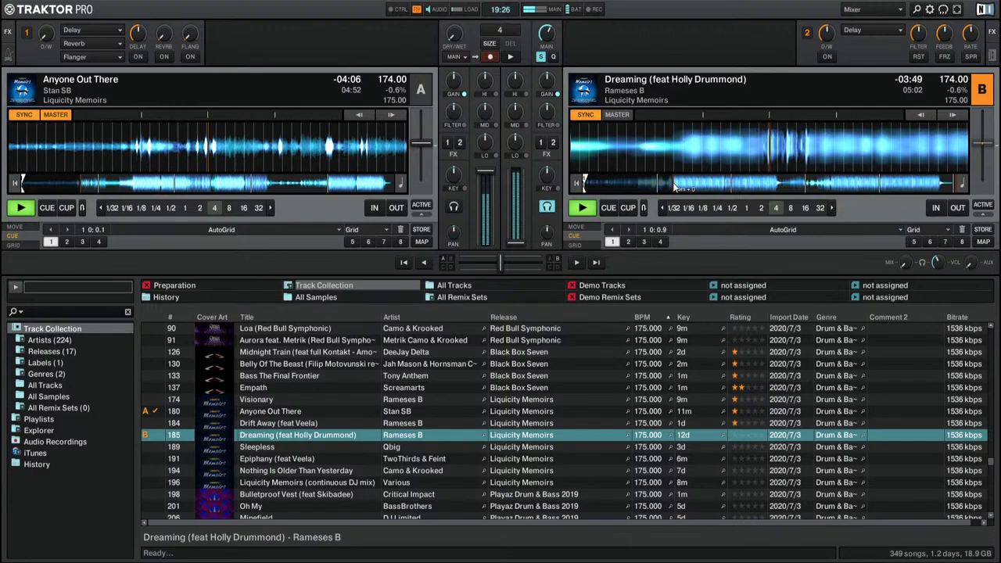
left_click(736, 436)
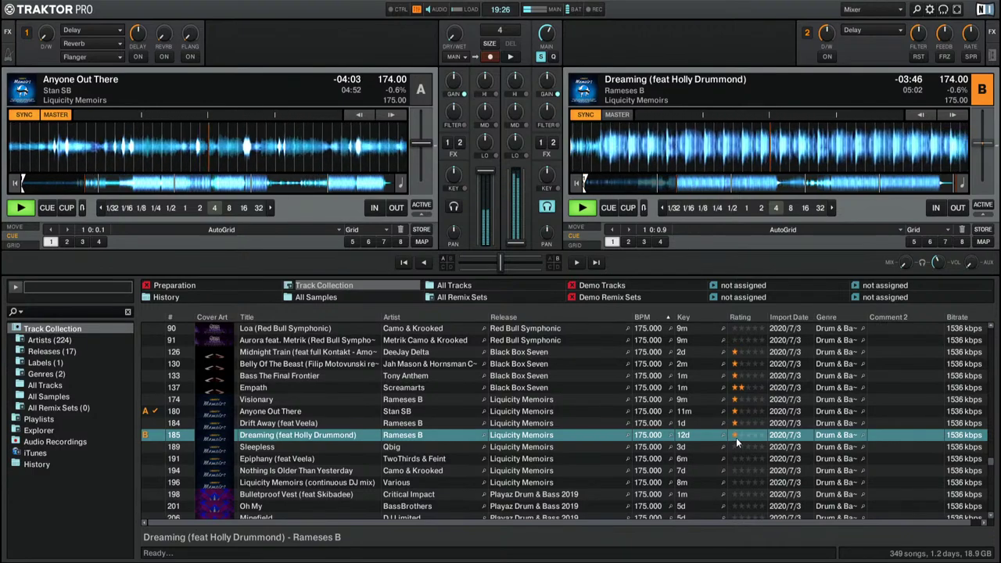
Step: Load Sleepless by Qbig into deck B, audition it from around the first drop and rate it one star
right_click(606, 447)
left_click(708, 302)
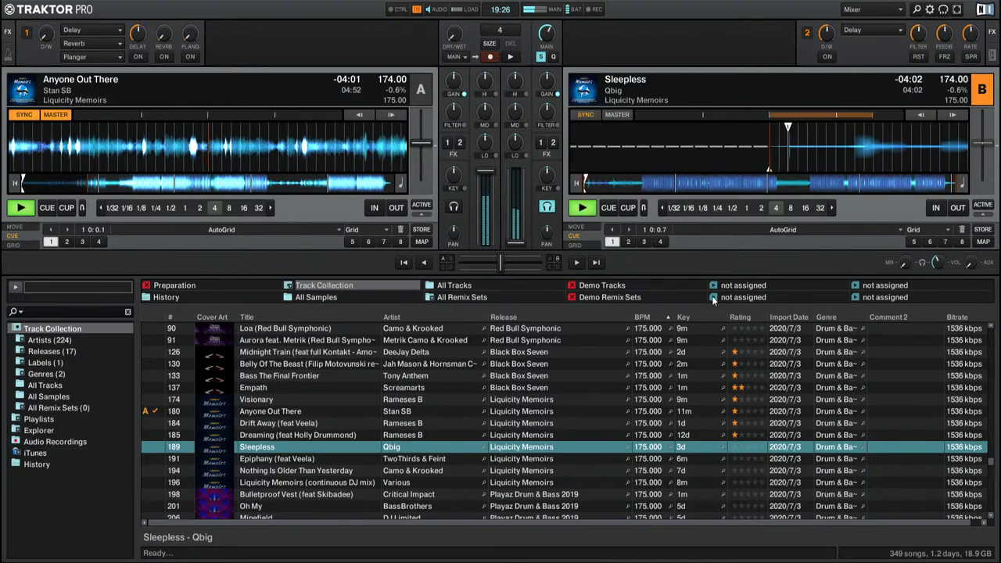
left_click(646, 183)
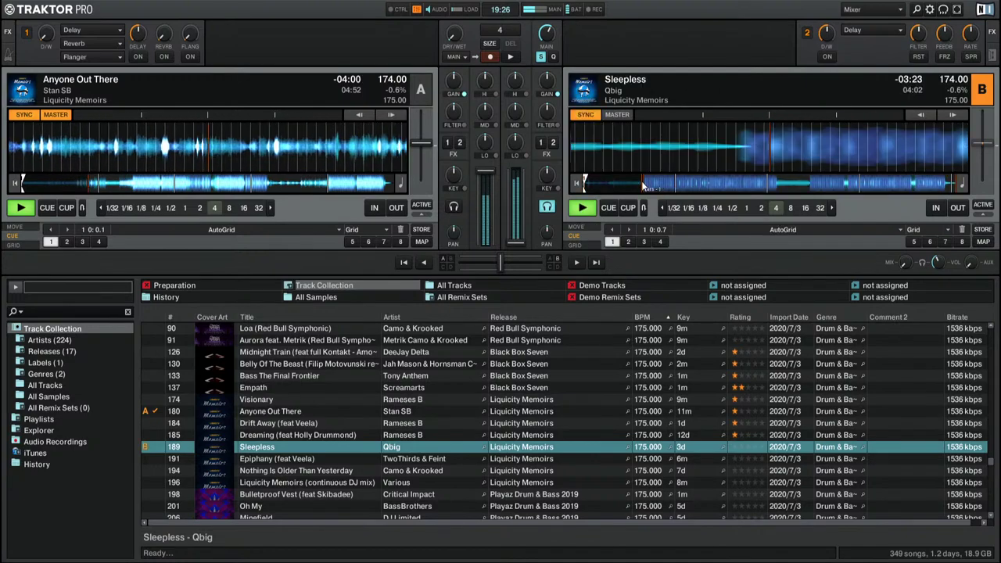
left_click(737, 447)
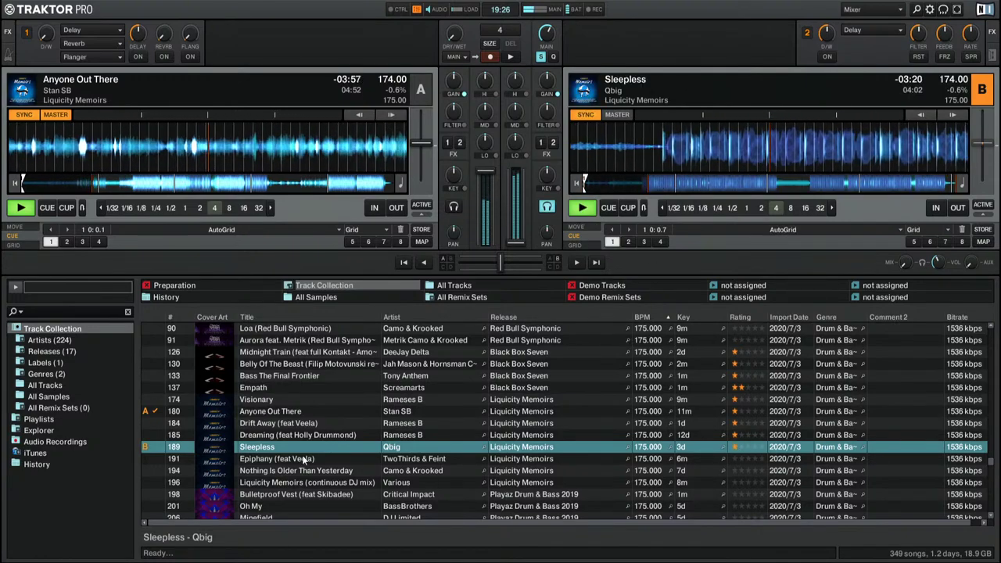
Step: Load Epiphany (feat Veela) into deck B, audition it from around the first drop and rate it one star
left_click_drag(304, 460, 643, 205)
left_click(631, 186)
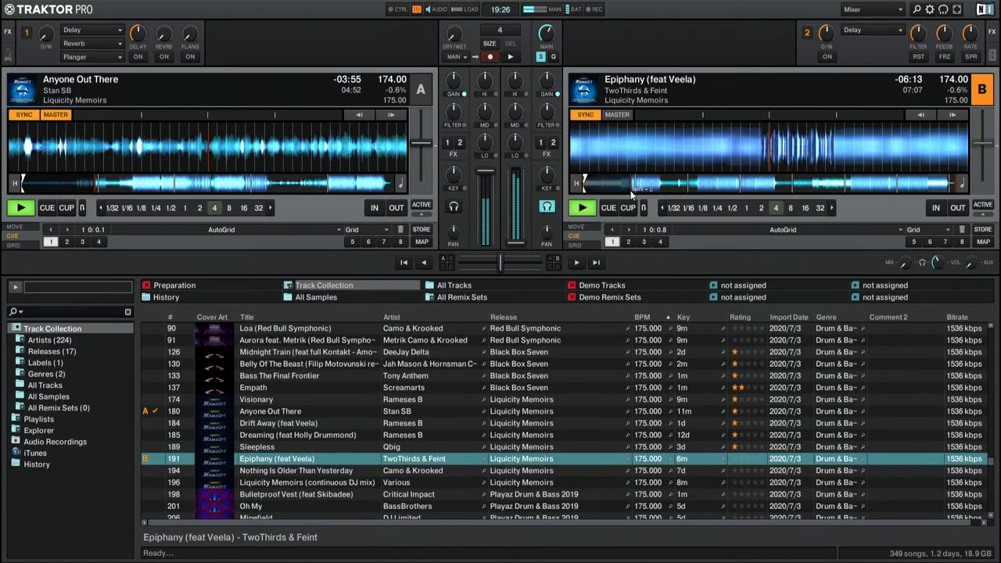
scroll(736, 451, "down", 3)
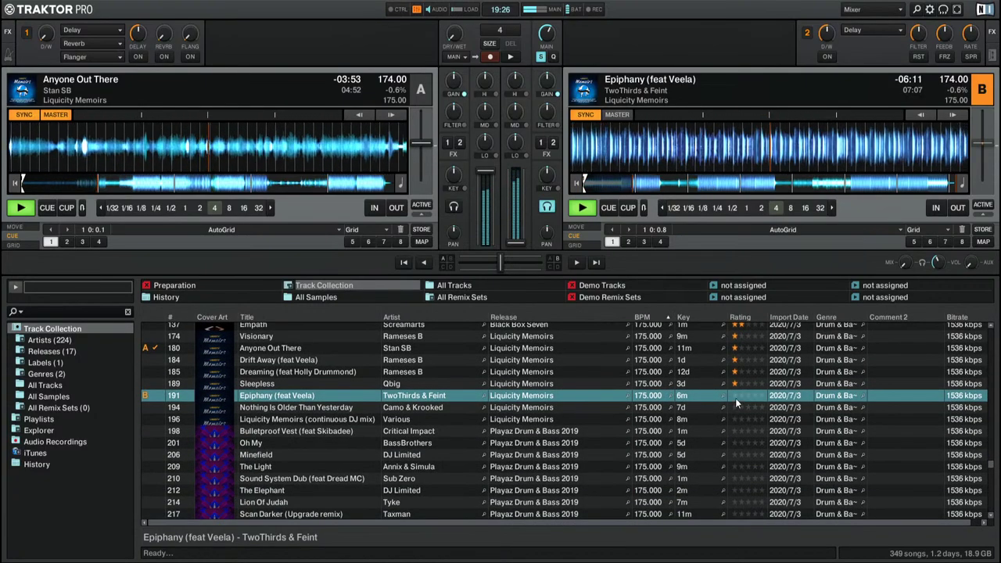
left_click(736, 398)
Step: Load Nothing Is Older Than Yesterday by Camo & Krooked into deck B and audition it from around the first drop
left_click(313, 409)
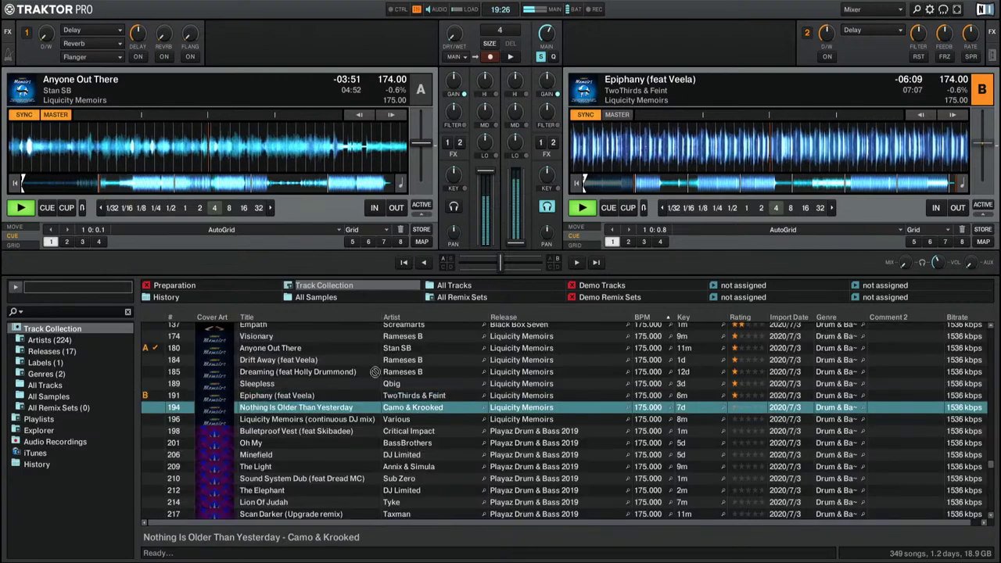
left_click_drag(375, 372, 682, 140)
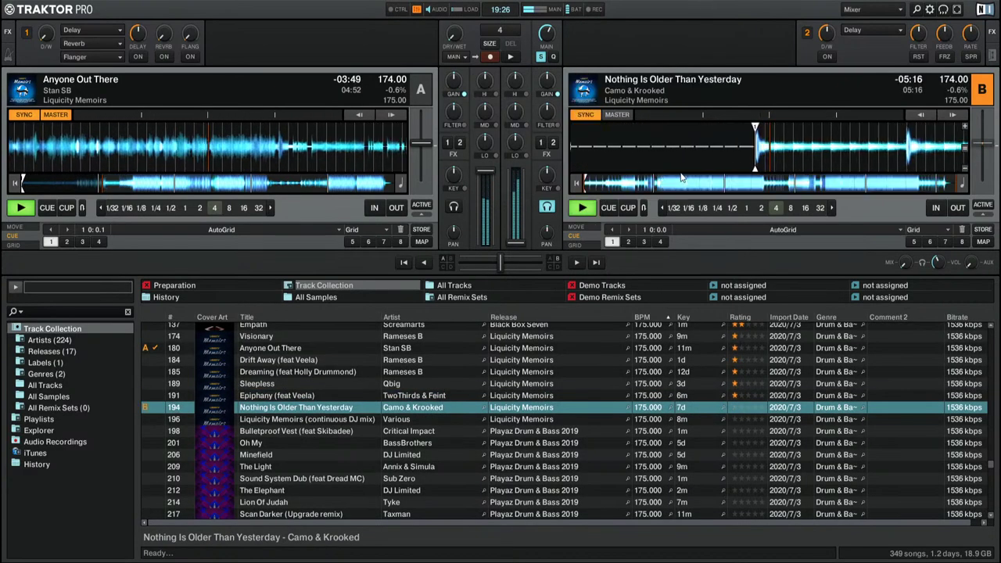
left_click(664, 185)
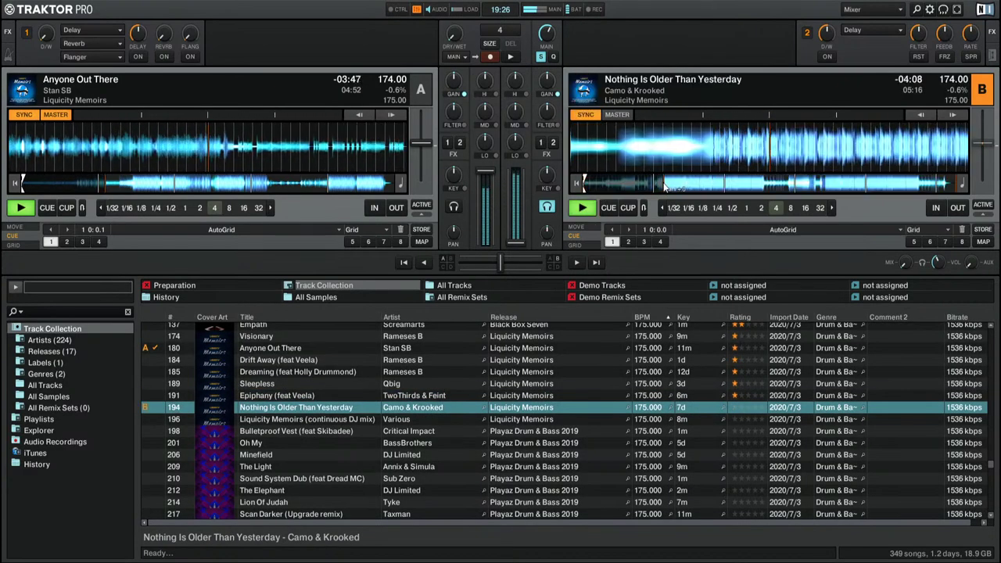
Step: Return Nothing Is Older Than Yesterday to its beginning, rate it five stars, and start it to mix over from deck A to deck B
left_click(578, 184)
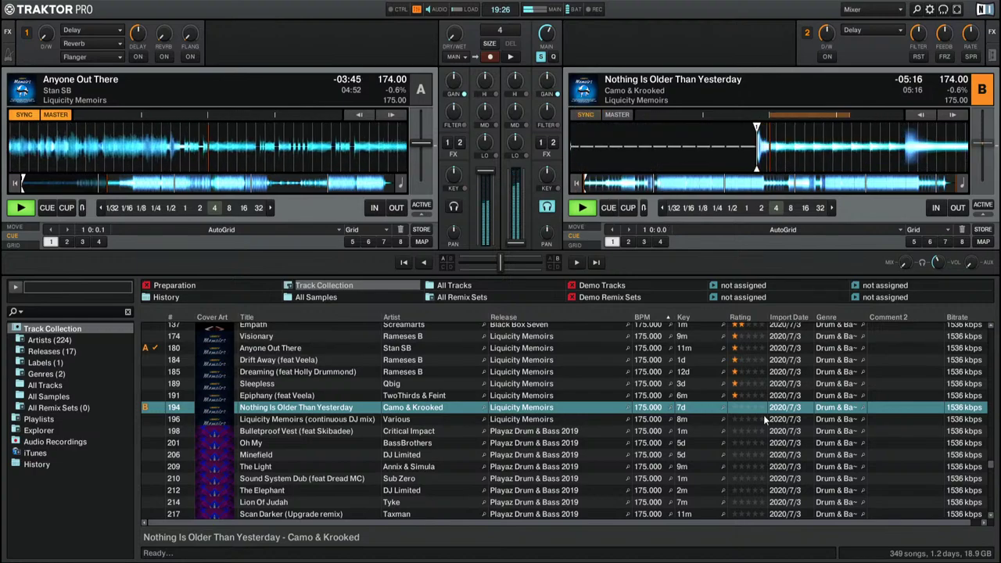
left_click(764, 410)
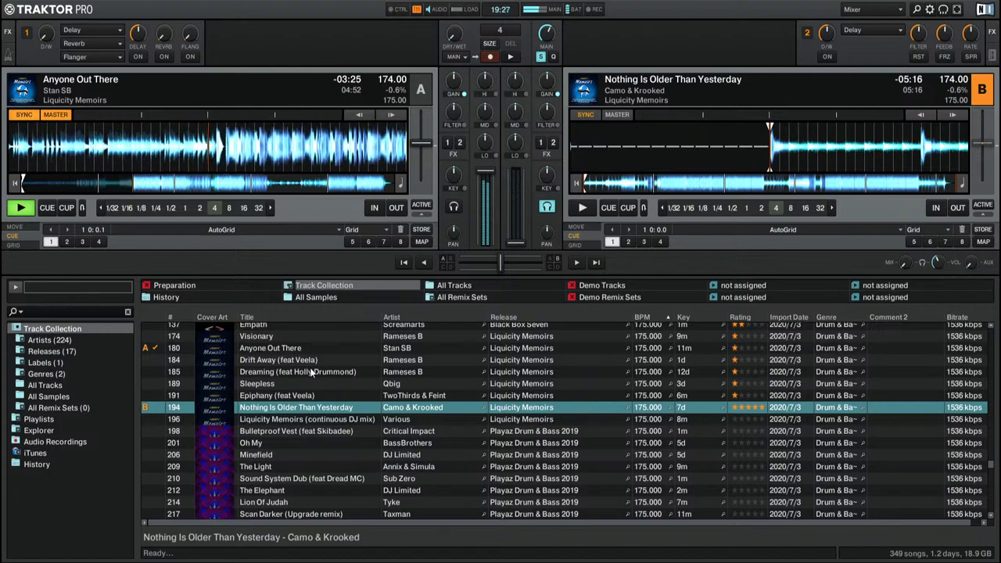
key("space")
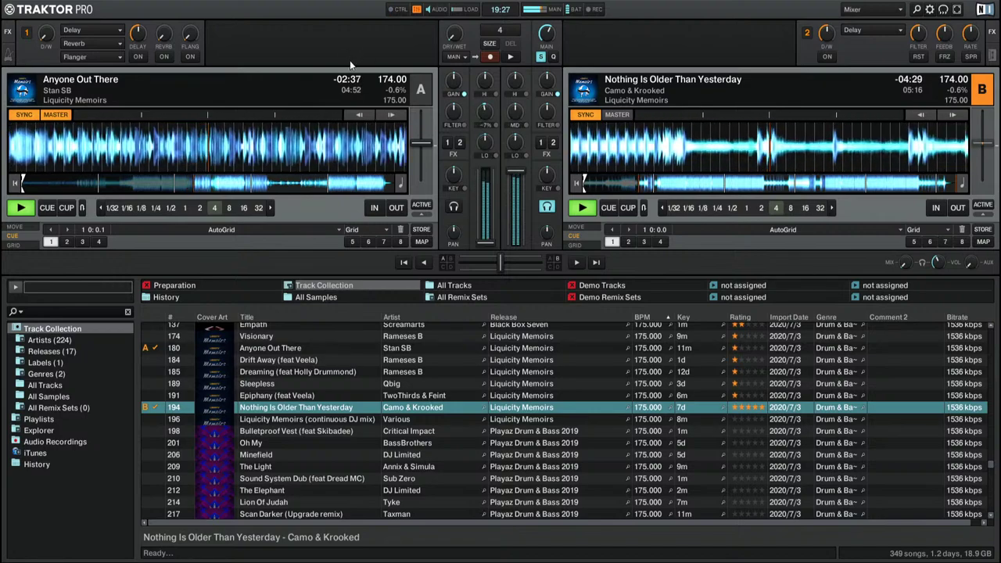
Step: Load Liquicity Memoirs (continuous DJ mix) into deck A, audition several points of it and rate it three stars
left_click_drag(299, 421, 312, 166)
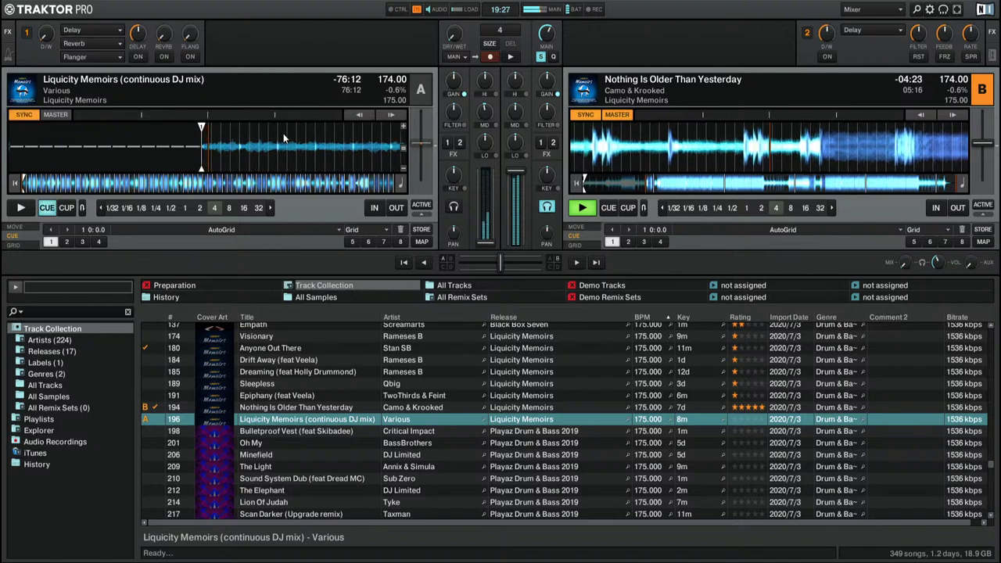
key("space")
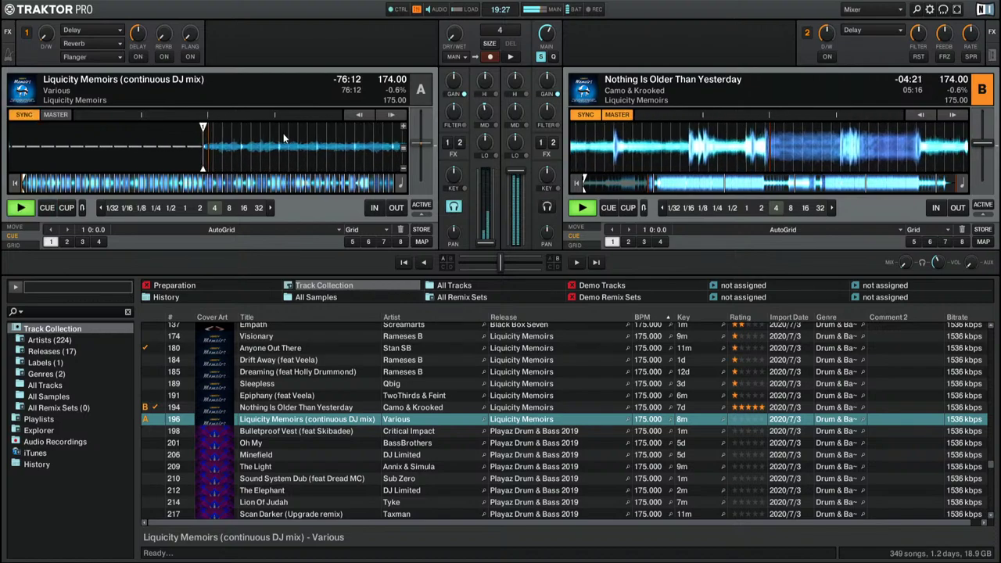
left_click(157, 185)
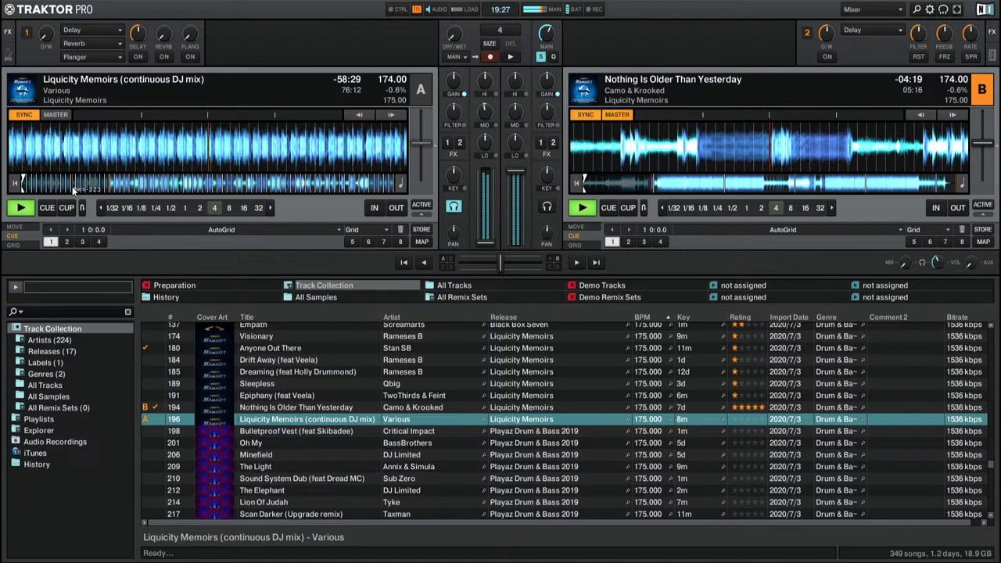
left_click(80, 188)
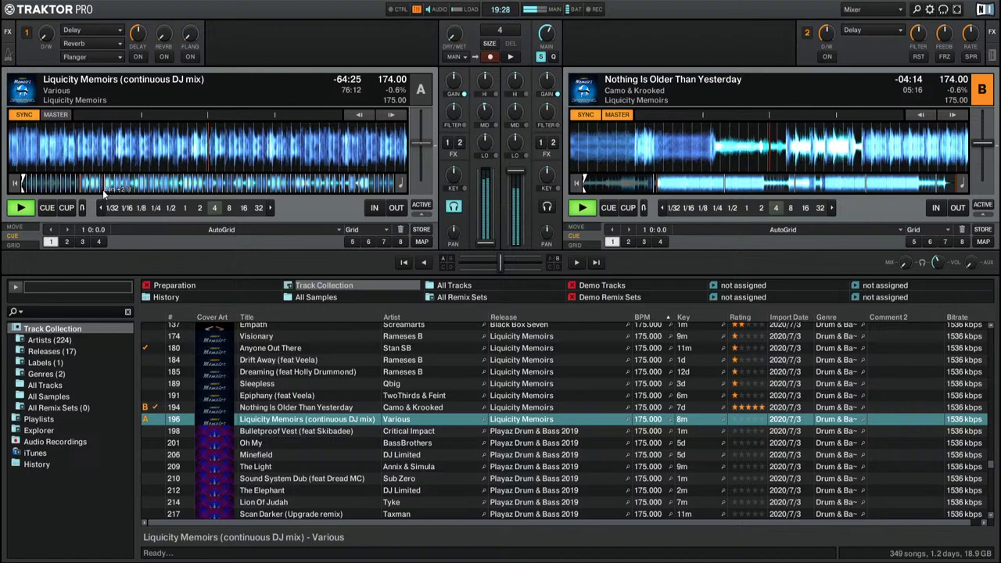
left_click(106, 189)
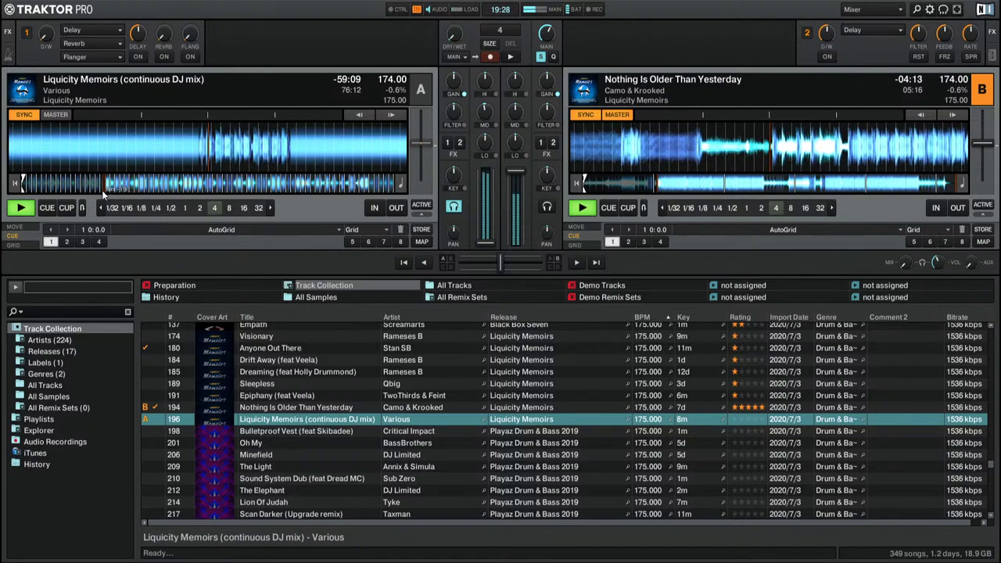
left_click(754, 422)
double_click(754, 422)
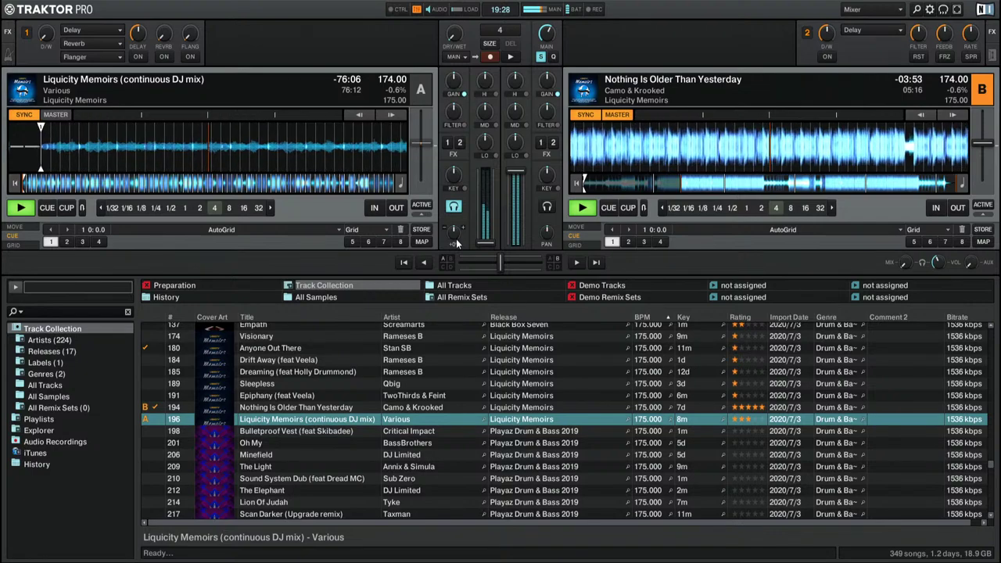
Step: Restart the continuous DJ mix on deck A from its beginning and store hotcue 5 on both decks
key("ctrl+Left")
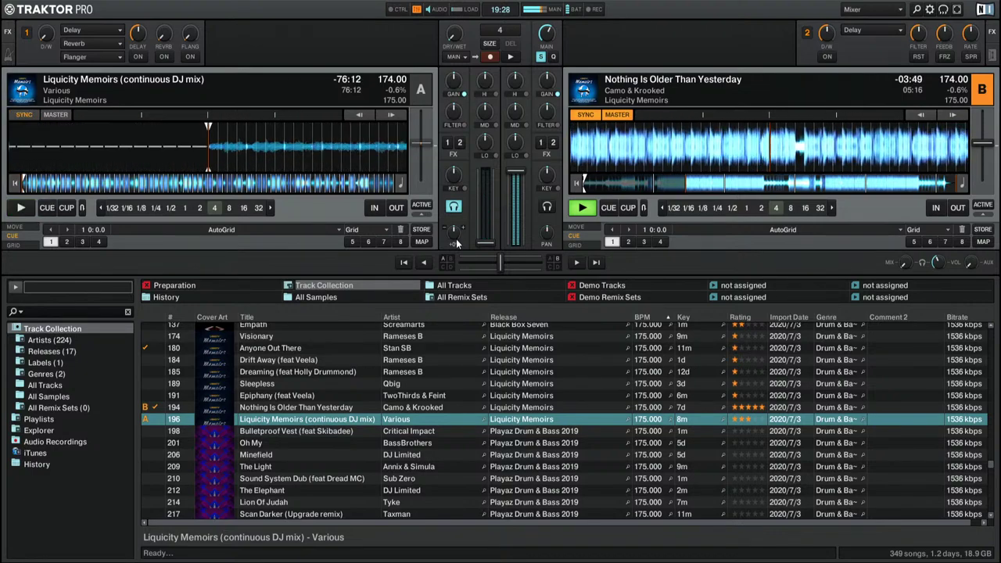
key("space")
key("5")
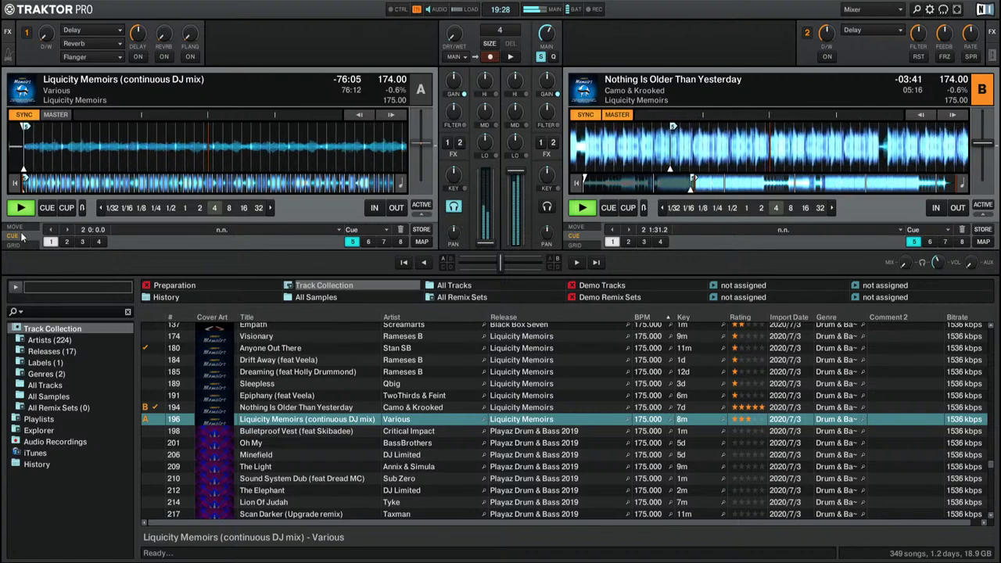
Step: Delete hotcue 5 from deck A and restart the continuous DJ mix from hotcue 1
left_click(352, 242)
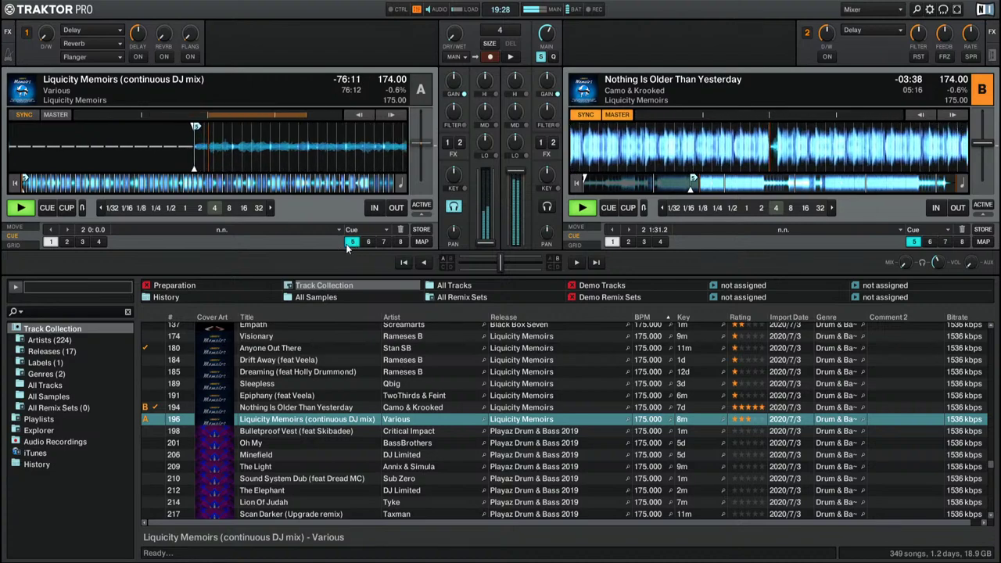
left_click(352, 243)
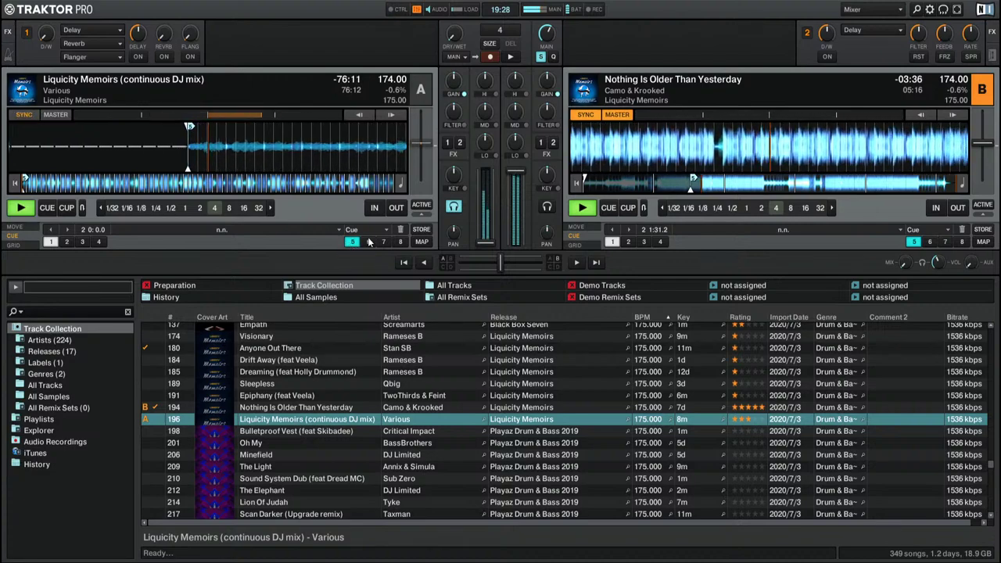
left_click(400, 229)
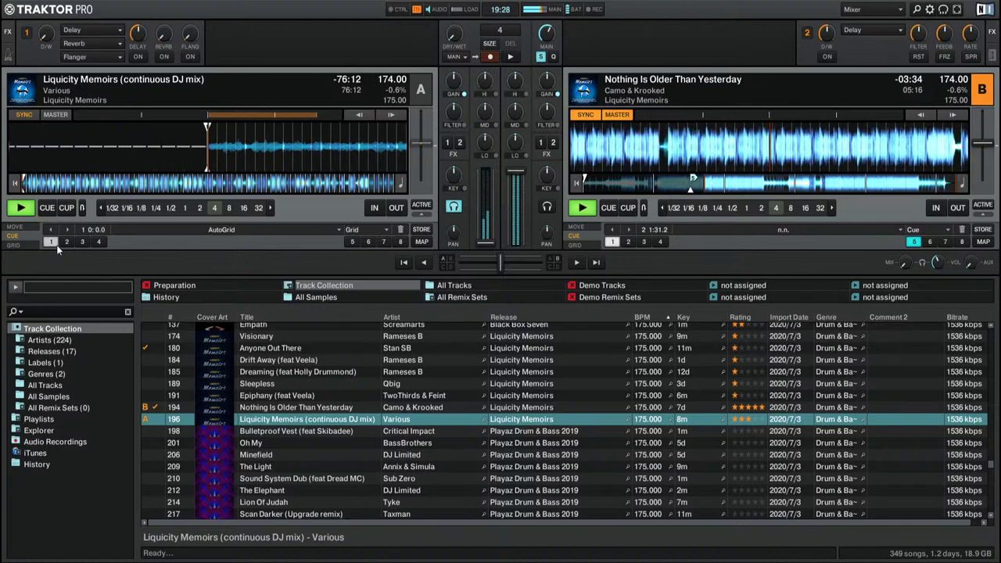
left_click(54, 245)
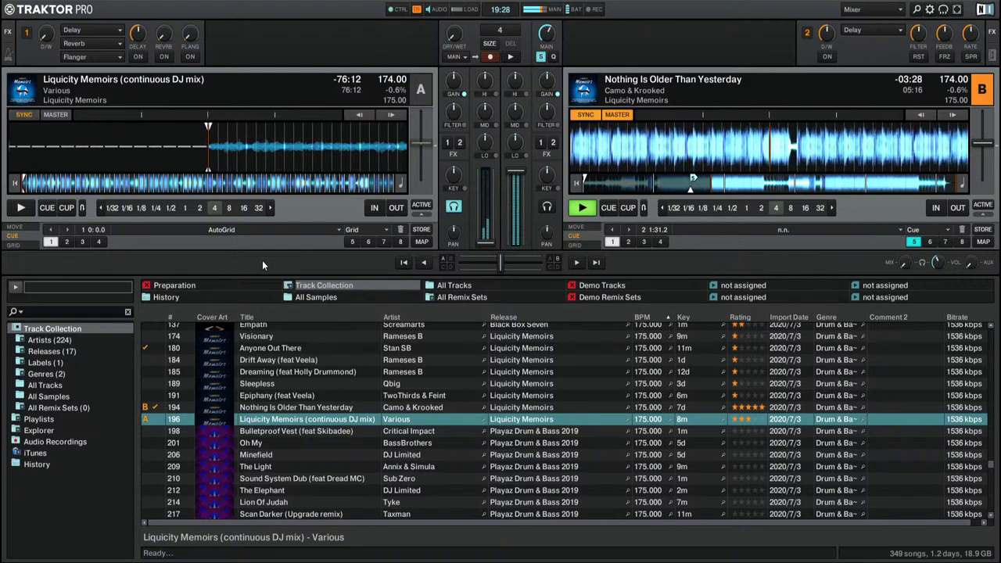
key("space")
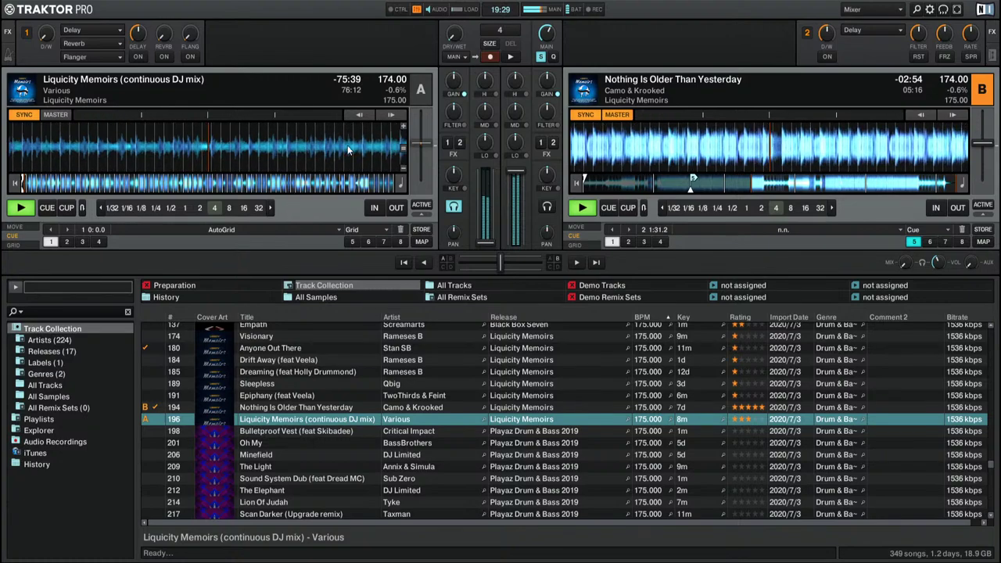
Step: Replace the continuous DJ mix on deck A with Bulletproof Vest (feat Skibadee) and delete the continuous mix from the collection
right_click(288, 422)
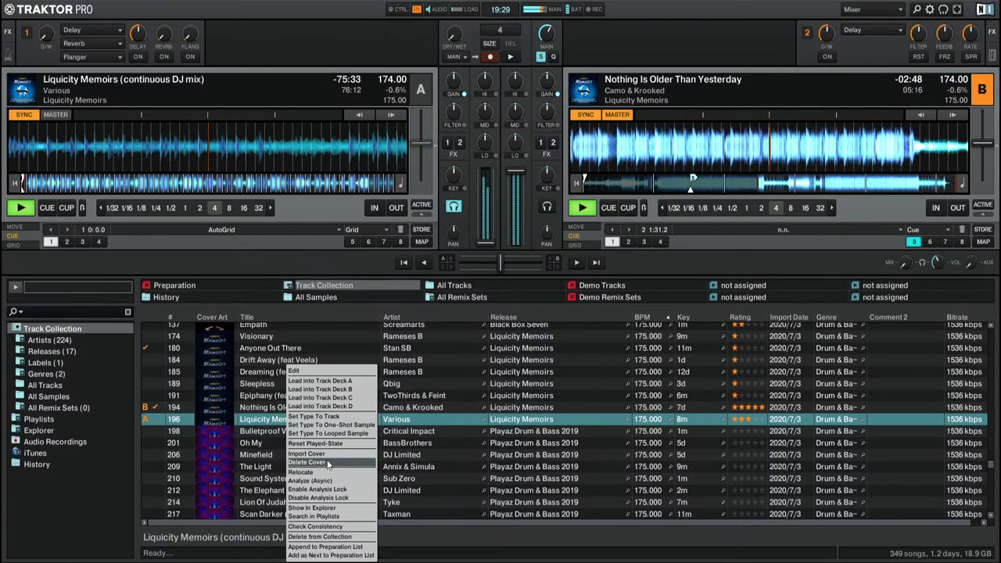
left_click(346, 530)
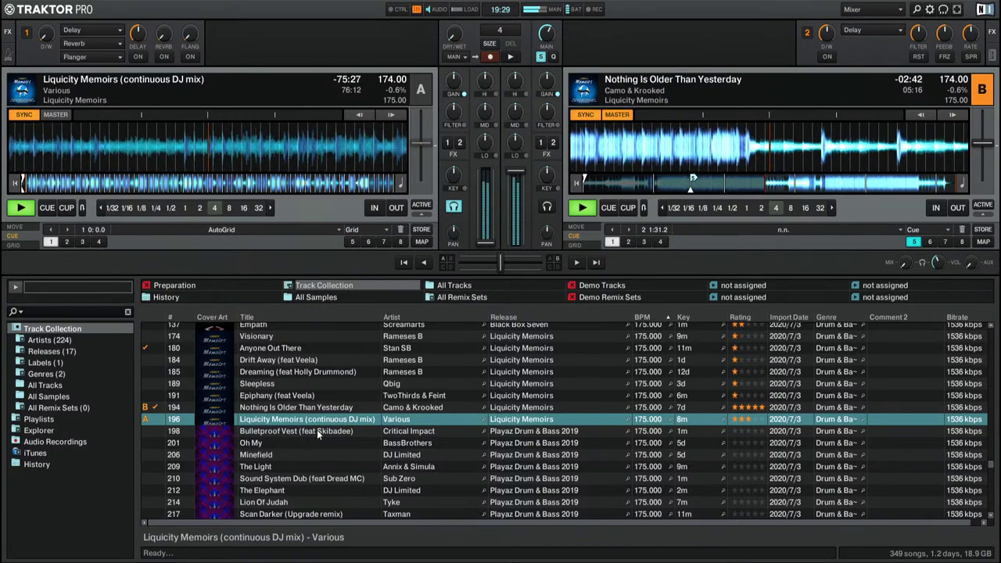
key("space")
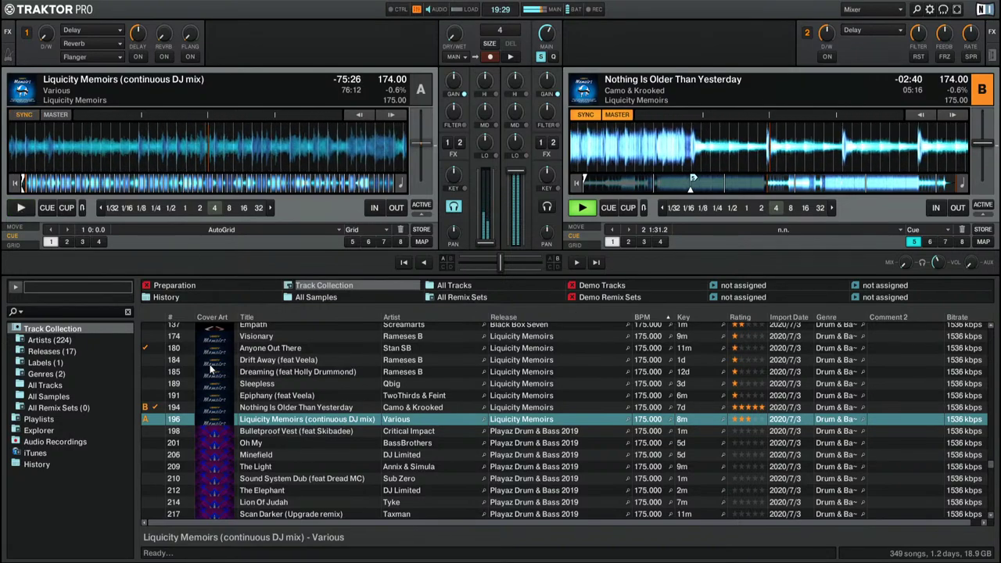
left_click(296, 431)
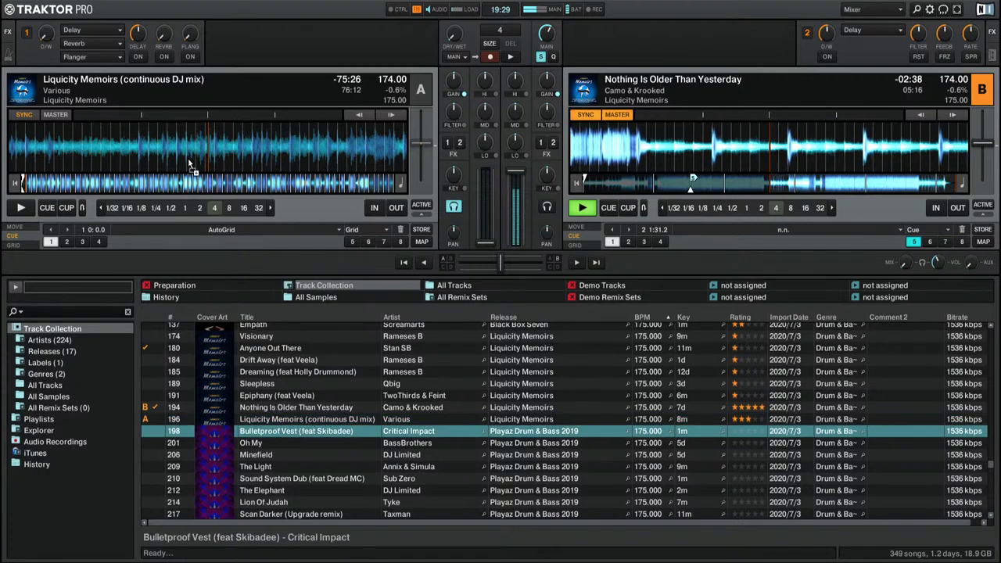
key("ctrl+Left")
right_click(298, 420)
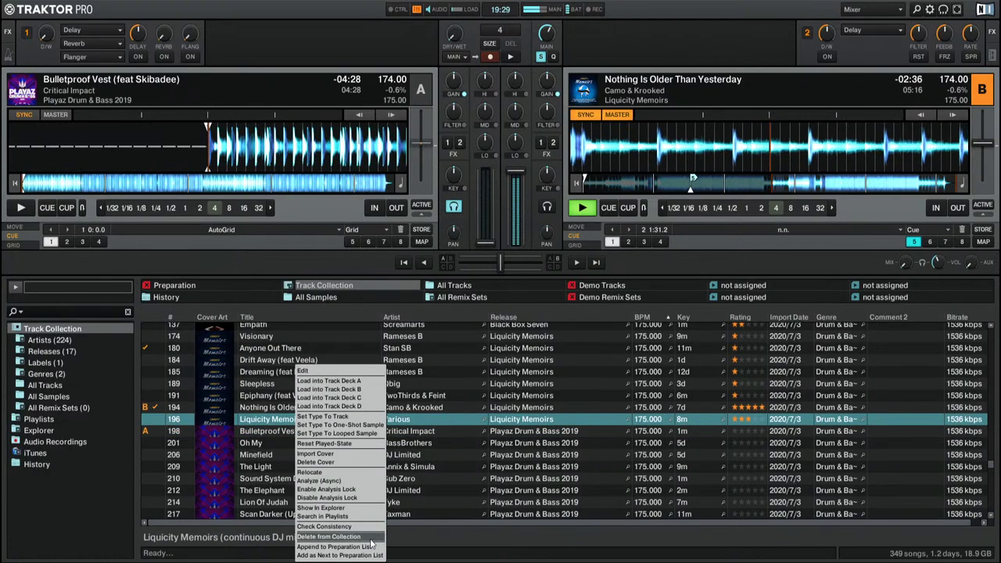
key("Escape")
key("Delete")
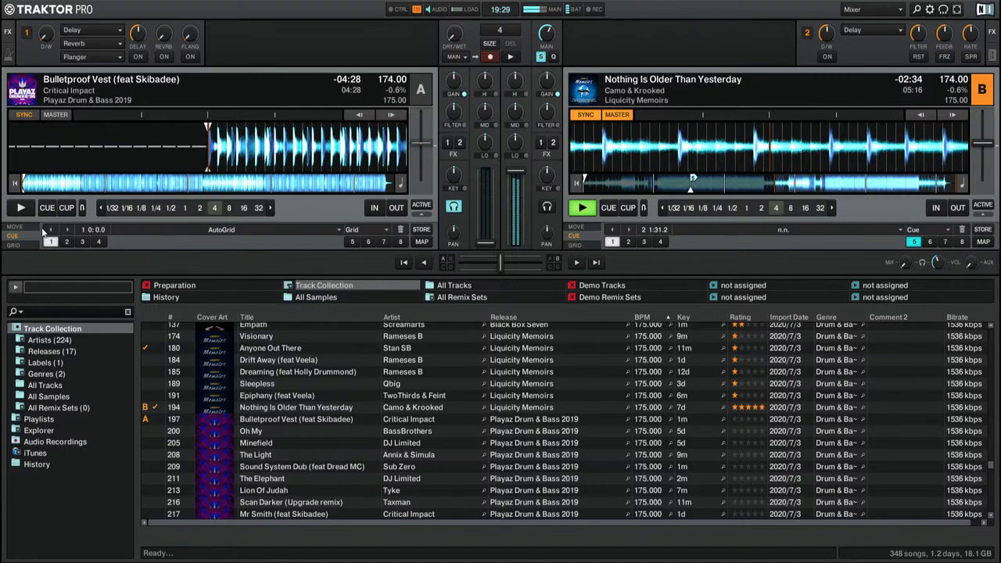
Step: Start Bulletproof Vest (feat Skibadee) on deck A and audition it from around the first drop
key("space")
left_click(102, 188)
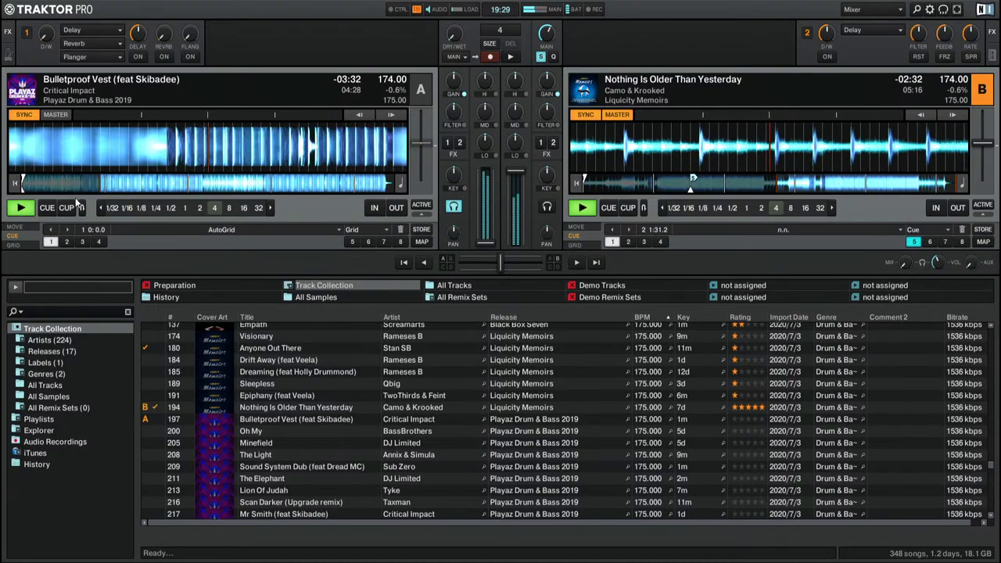
Step: Stop Bulletproof Vest (feat Skibadee) on deck A at its beginning and delete hotcue 5 from deck B
left_click(21, 184)
key("space")
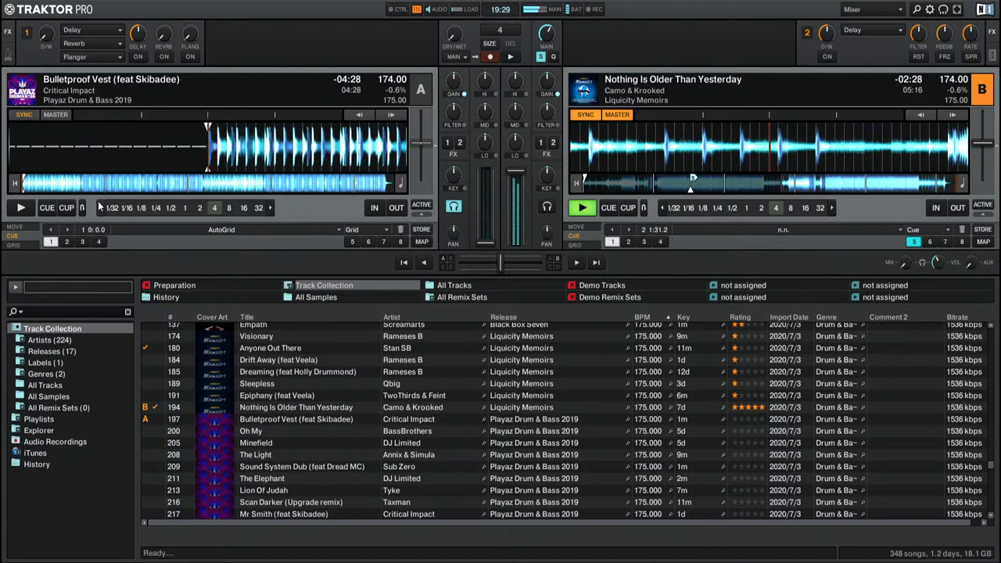
left_click(917, 242, "shift")
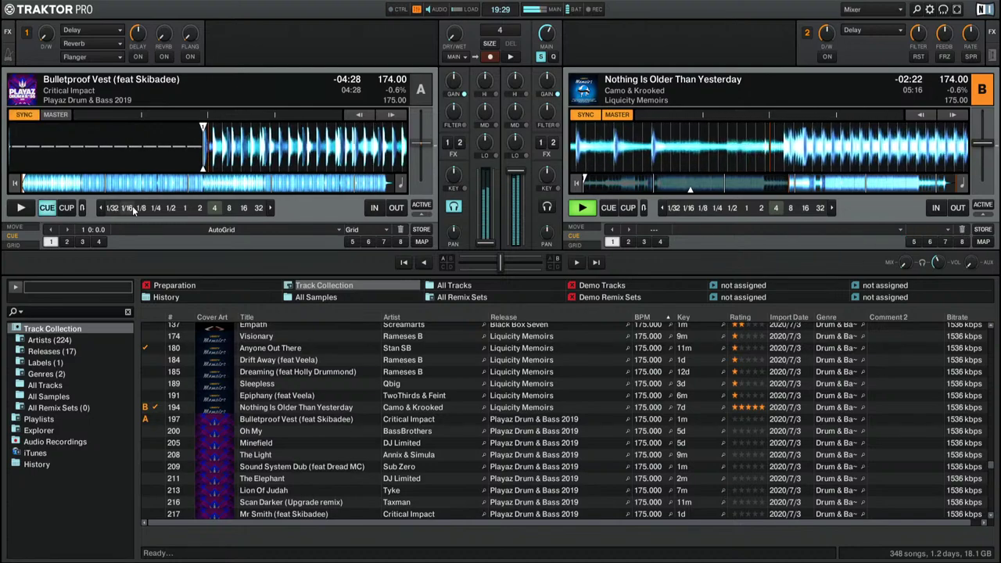
Step: Start Bulletproof Vest (feat Skibadee) on deck A from its beginning and blend it in over Nothing Is Older Than Yesterday on deck B
key("space")
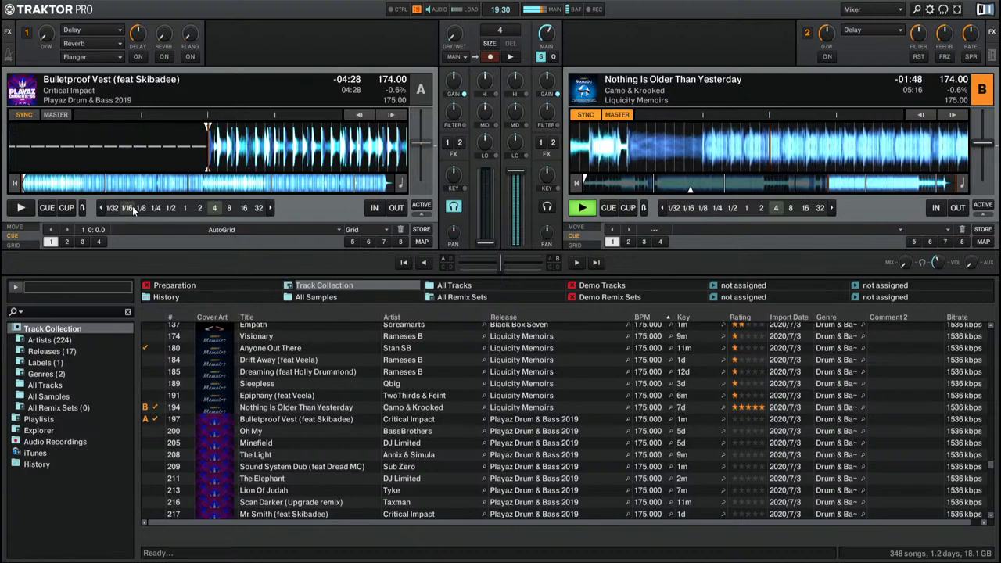
key("space")
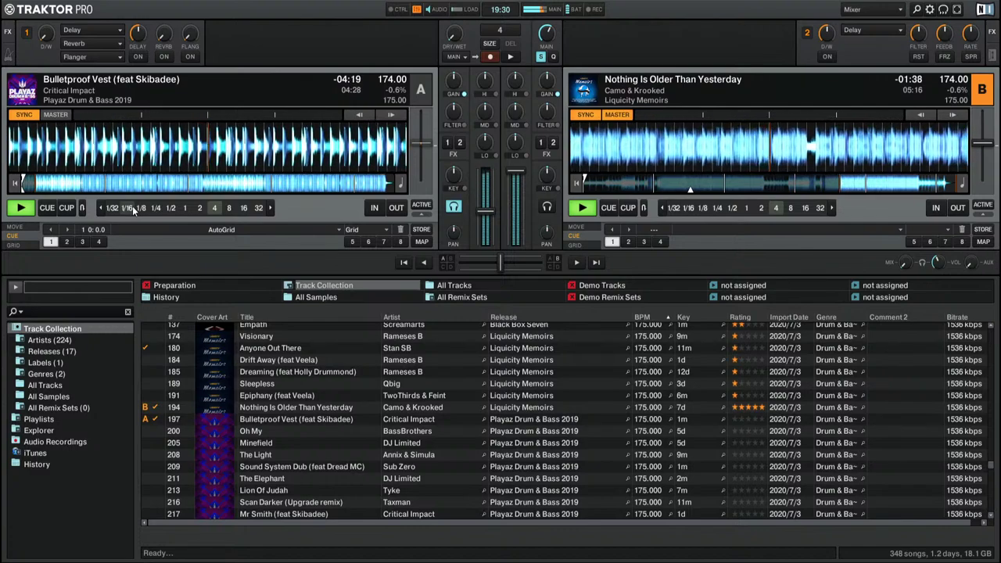
key("Home")
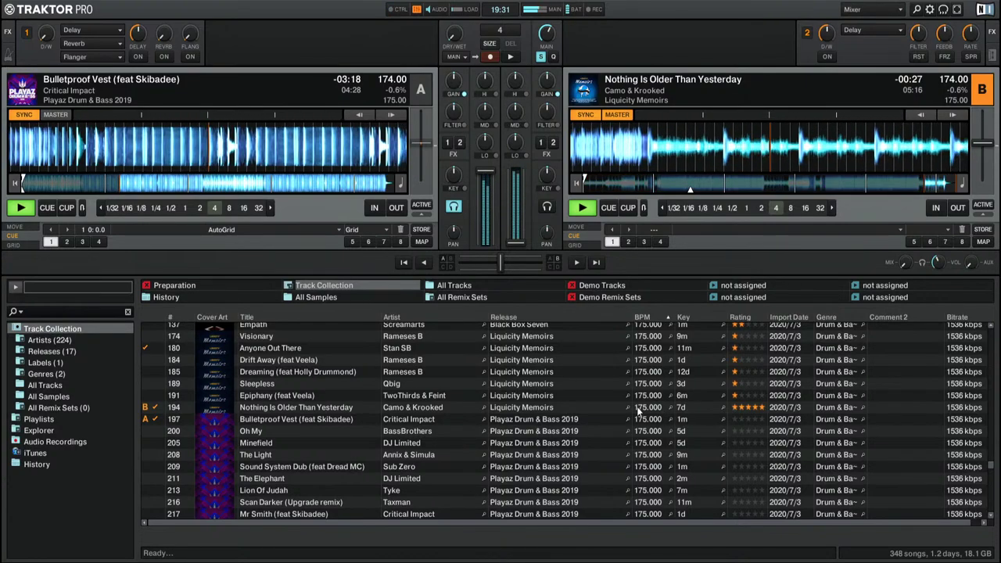
Step: Rate Bulletproof Vest (feat Skibadee) three stars and load Oh My on deck B to audition it from around its first drop
left_click(298, 419)
left_click(747, 419)
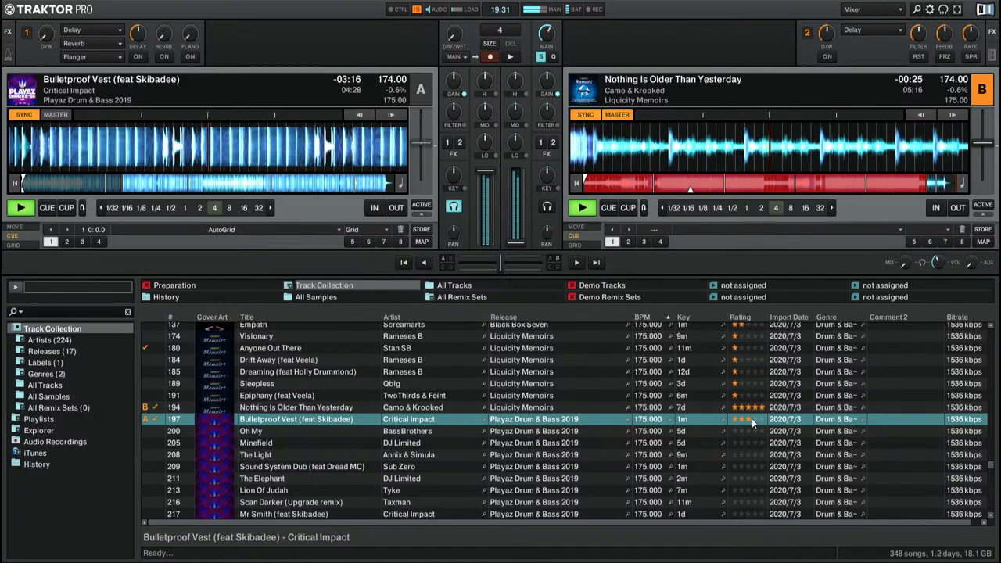
left_click(341, 431)
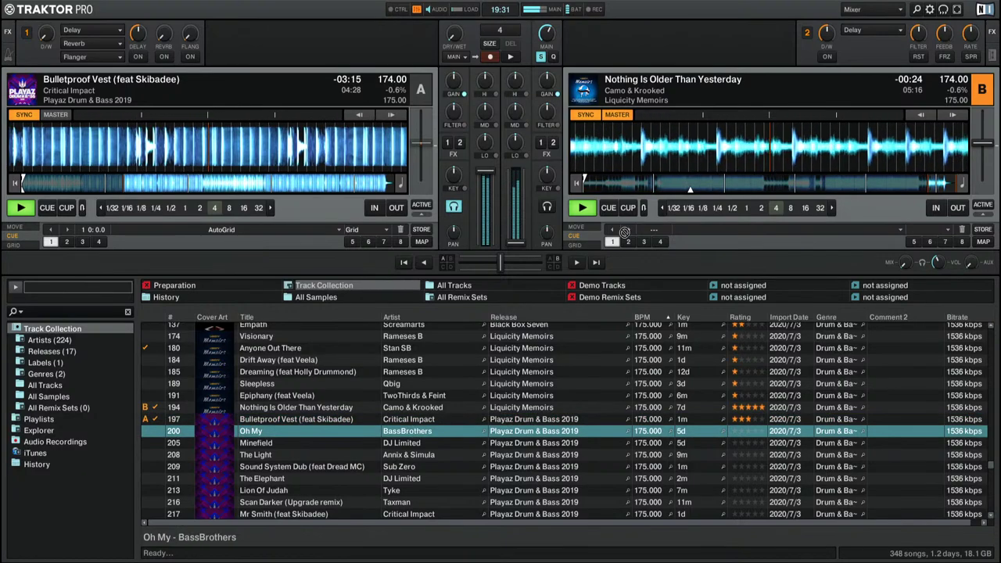
left_click(697, 185)
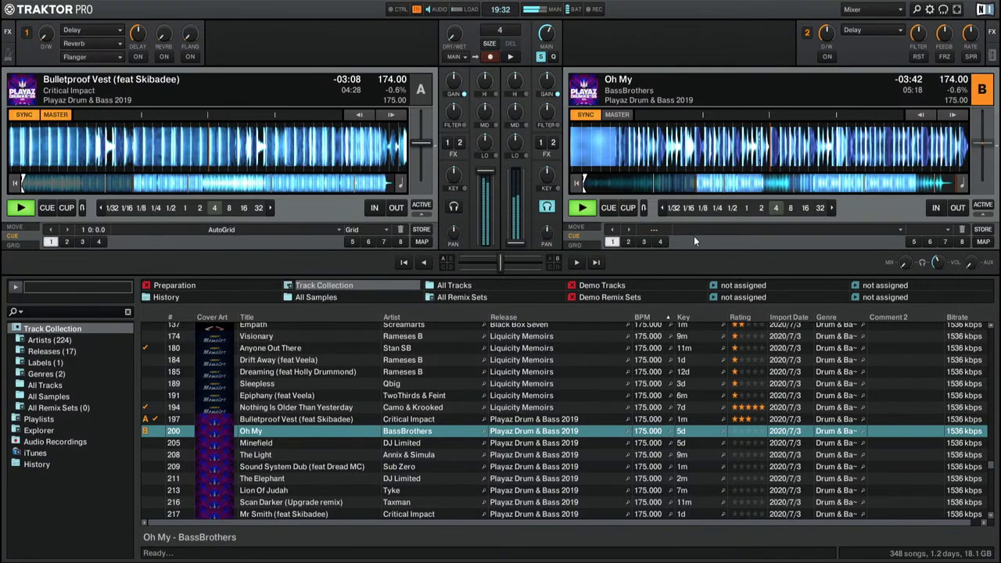
Step: Audition Minefield and The Light on deck B, each from around its first drop
scroll(266, 415, "down", 1)
left_click(274, 423)
key("ctrl+Right")
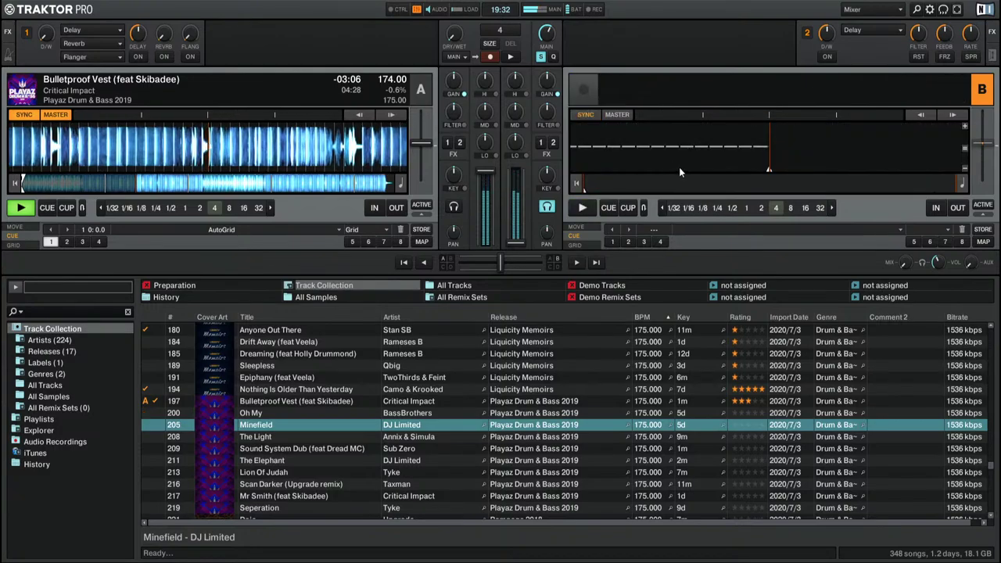
left_click(680, 188)
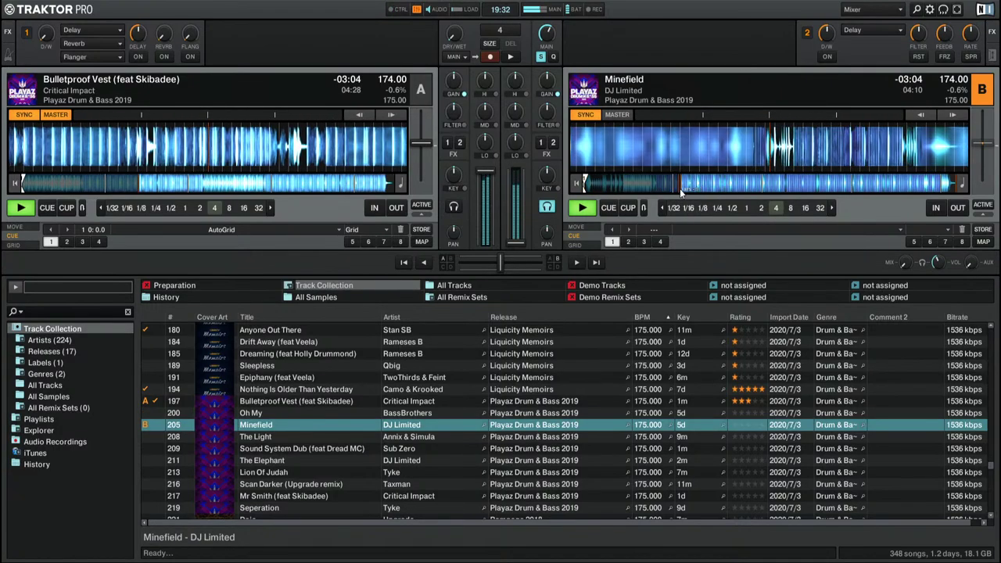
scroll(463, 370, "down", 5)
left_click_drag(286, 350, 698, 150)
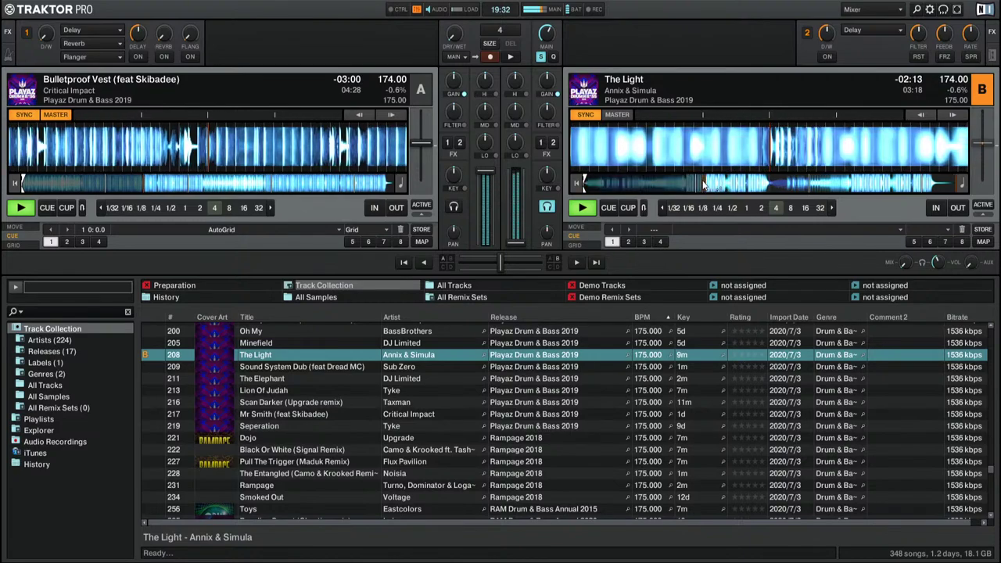
Step: Audition Sound System Dub (feat Dread MC) and The Elephant on deck B, each from around its first drop
key("Down")
key("ctrl+Right")
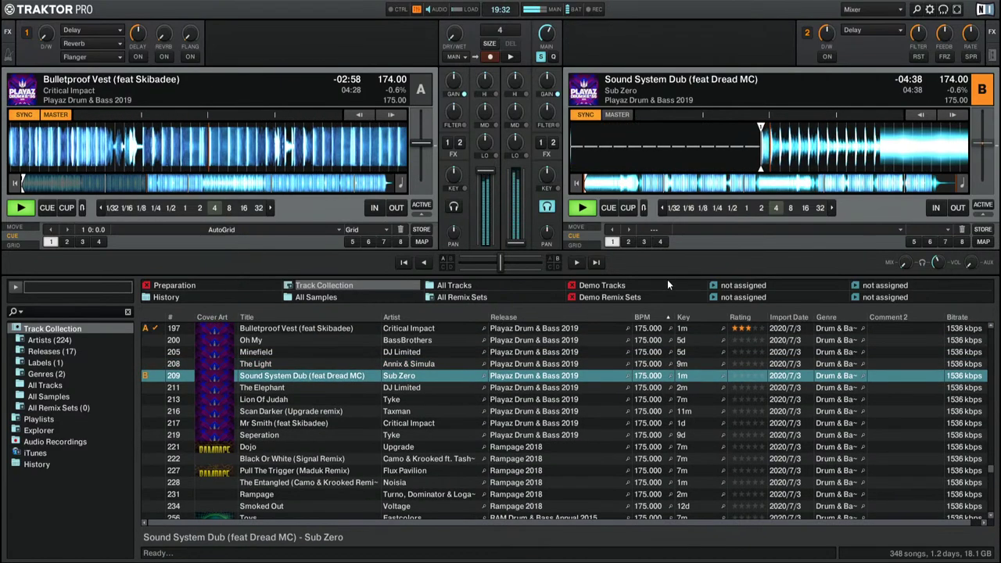
key("Down")
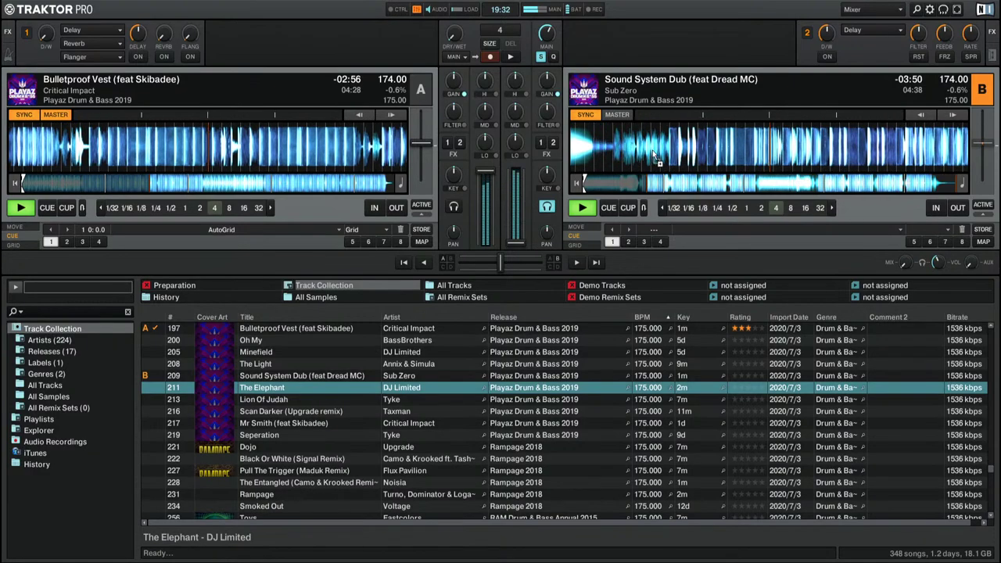
key("ctrl+Right")
Step: Audition Lion Of Judah and Scan Darker (Upgrade remix) on deck B, each from around its first drop
key("Down")
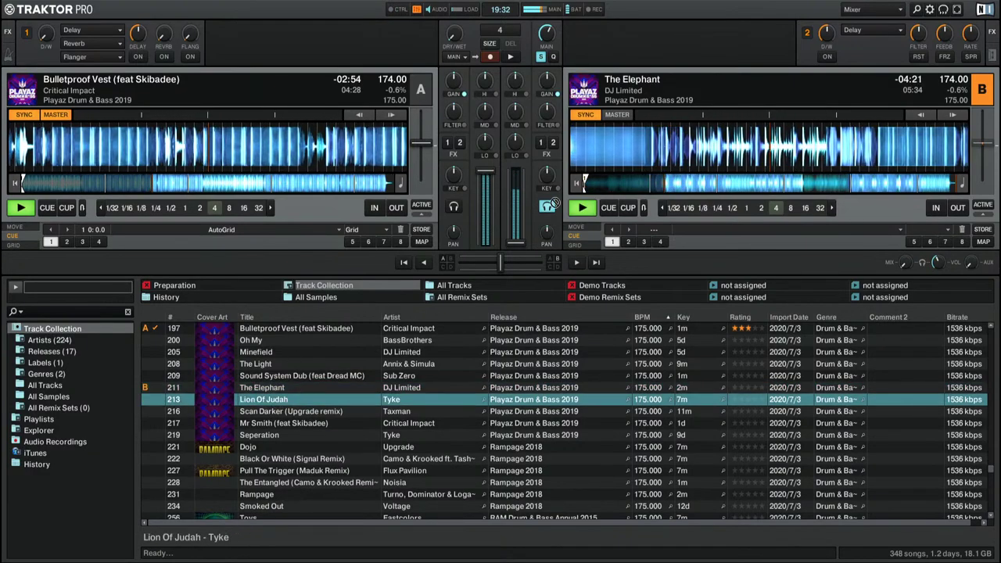
key("ctrl+Right")
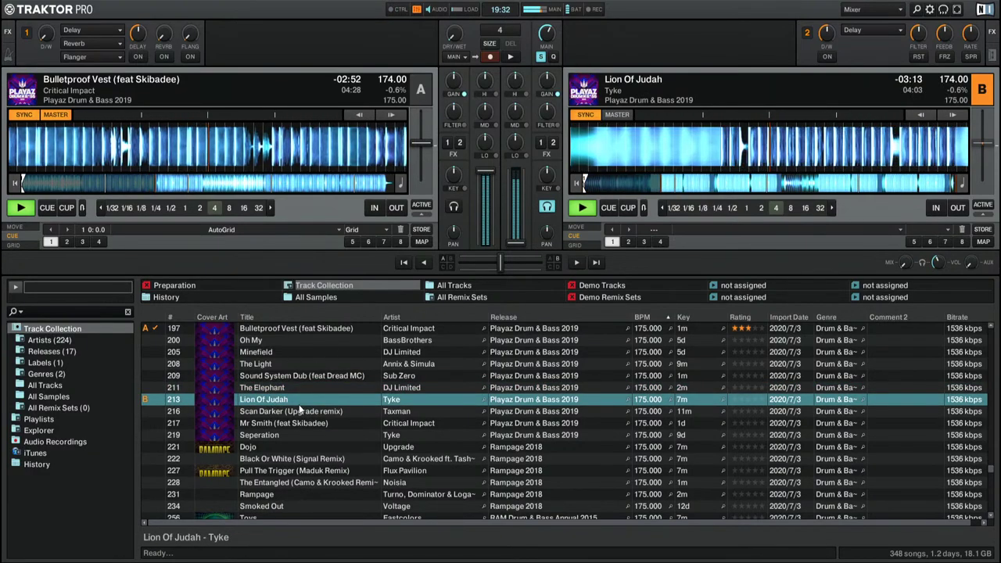
key("Down")
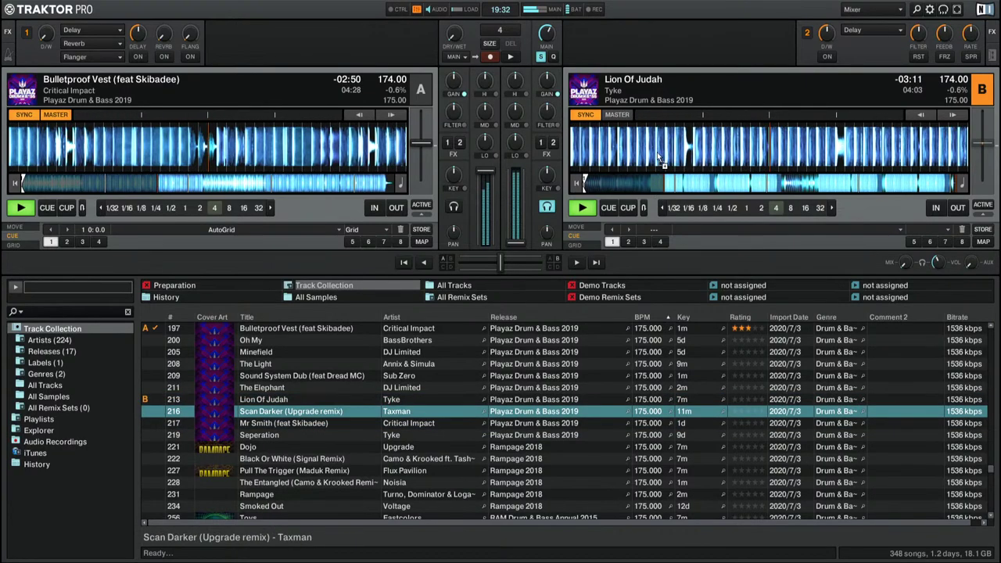
key("ctrl+Right")
Step: Audition Mr Smith (feat Skibadee) and Seperation on deck B, each from around its first drop
key("Down")
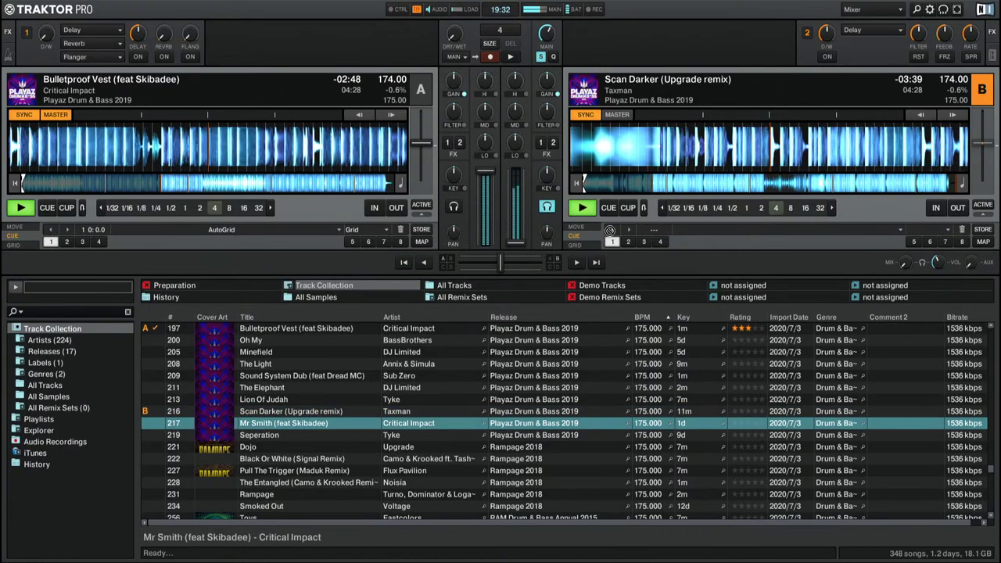
key("ctrl+Right")
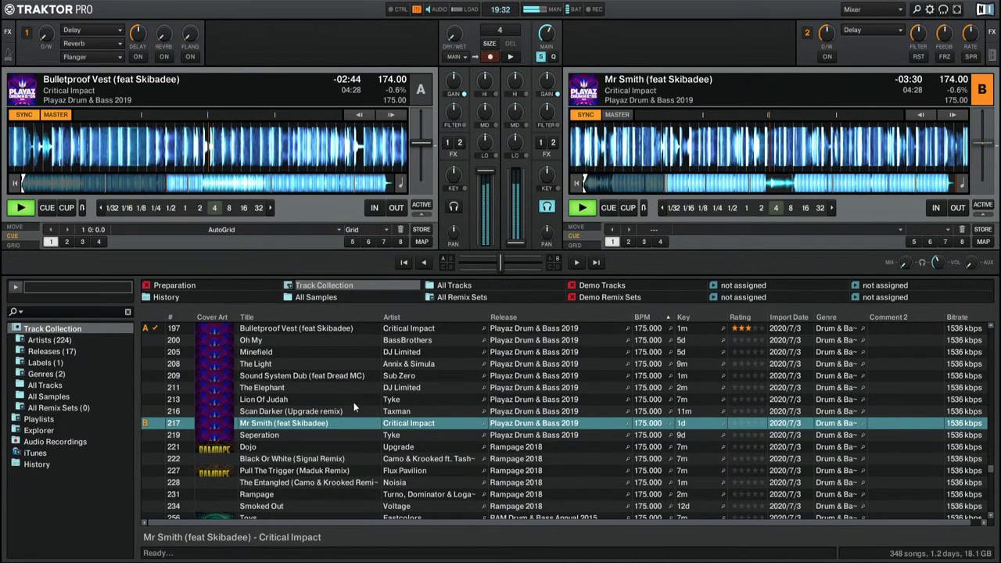
key("Down")
key("ctrl+Right")
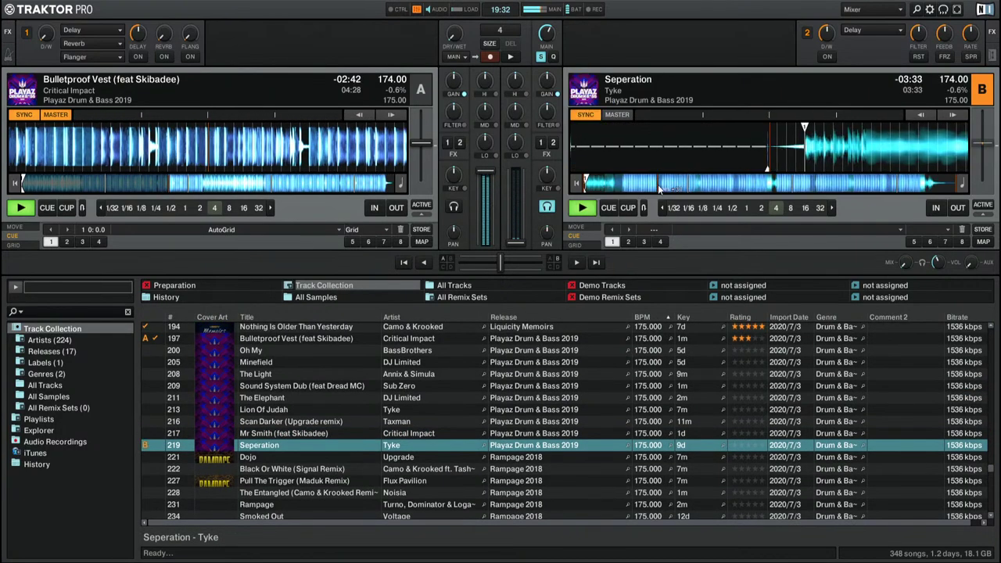
Step: Give a one-star rating to each of the Playaz Drum & Bass 2019 tracks from Oh My through Seperation
left_click(737, 351)
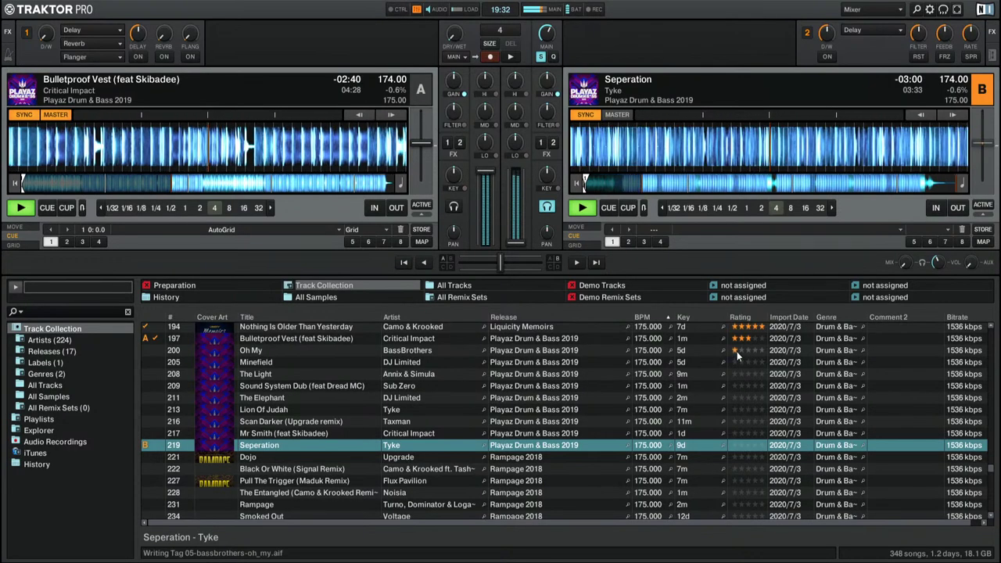
left_click(737, 362)
left_click(736, 374)
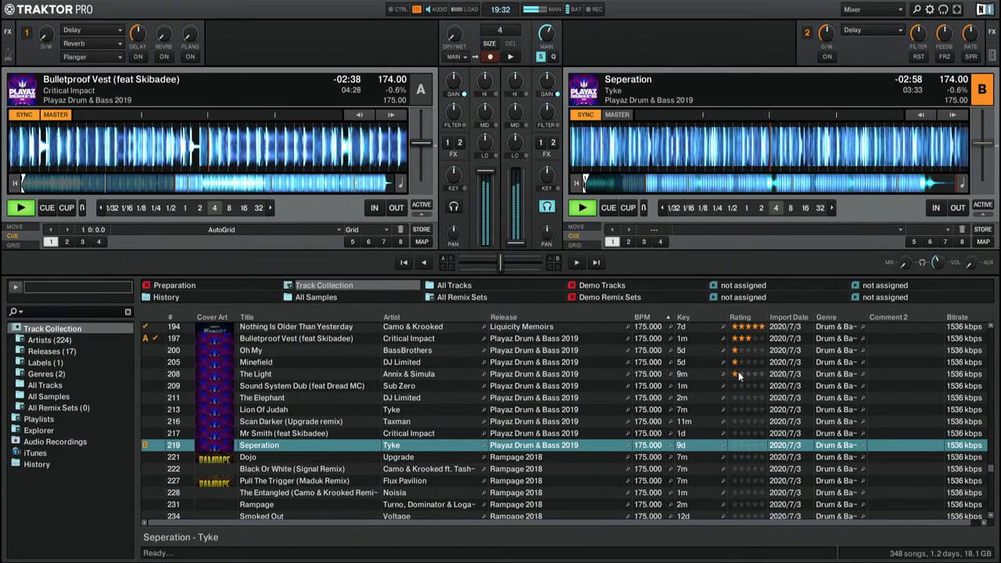
left_click(736, 385)
left_click(738, 398)
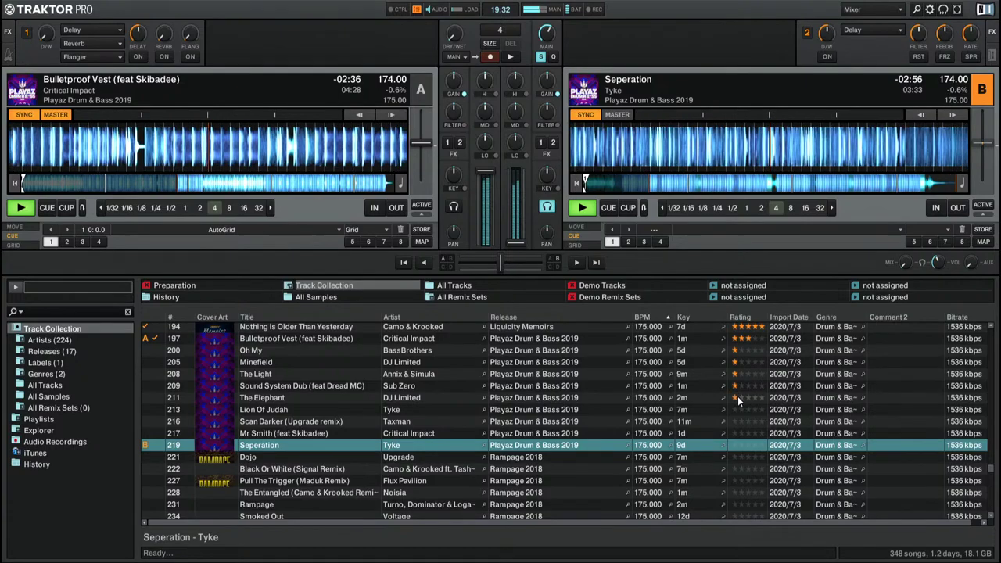
left_click(739, 409)
left_click(739, 420)
left_click(739, 433)
left_click(738, 445)
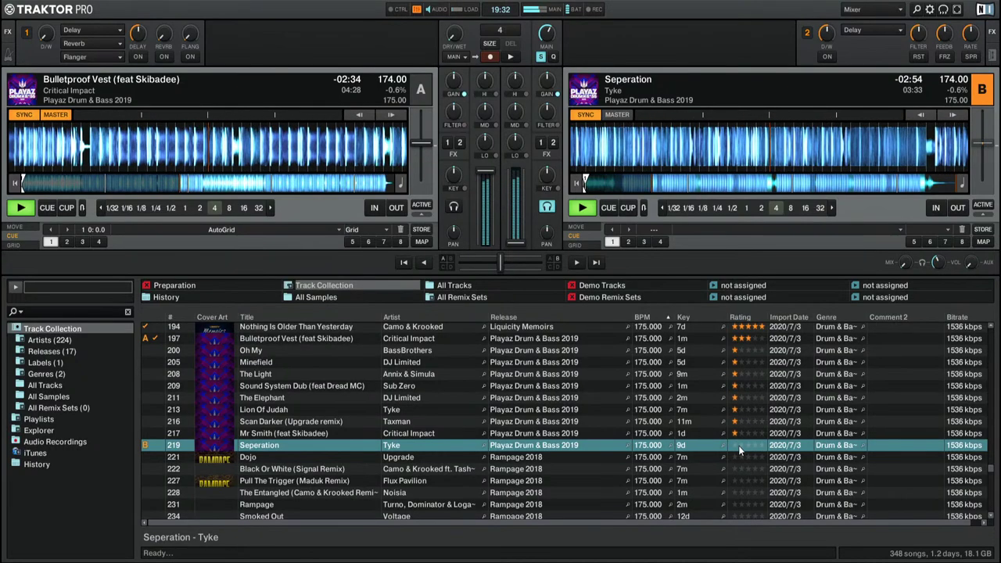
Step: Load Dojo by Upgrade on deck B and audition it from around its first drop
left_click_drag(359, 459, 657, 150)
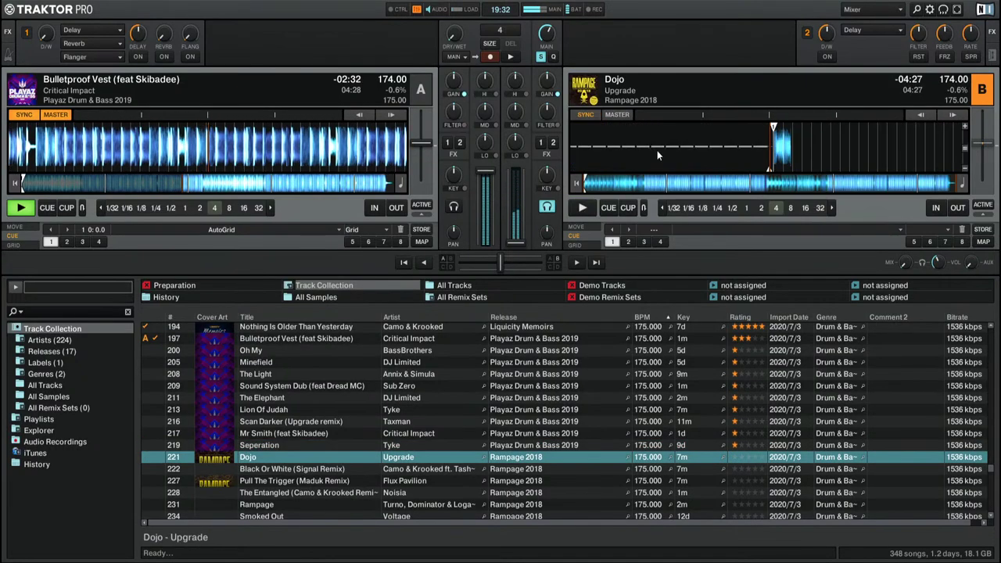
left_click(651, 191)
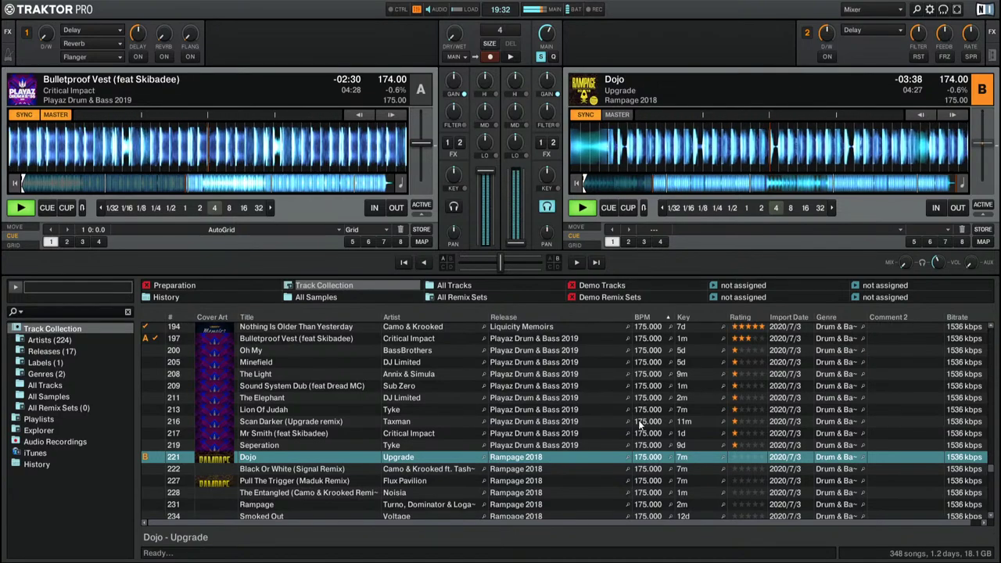
Step: Rate Dojo two stars, and audition Black Or White (Signal Remix) on deck B, rating it one star
left_click(740, 457)
left_click_drag(365, 470, 628, 160)
left_click(673, 185)
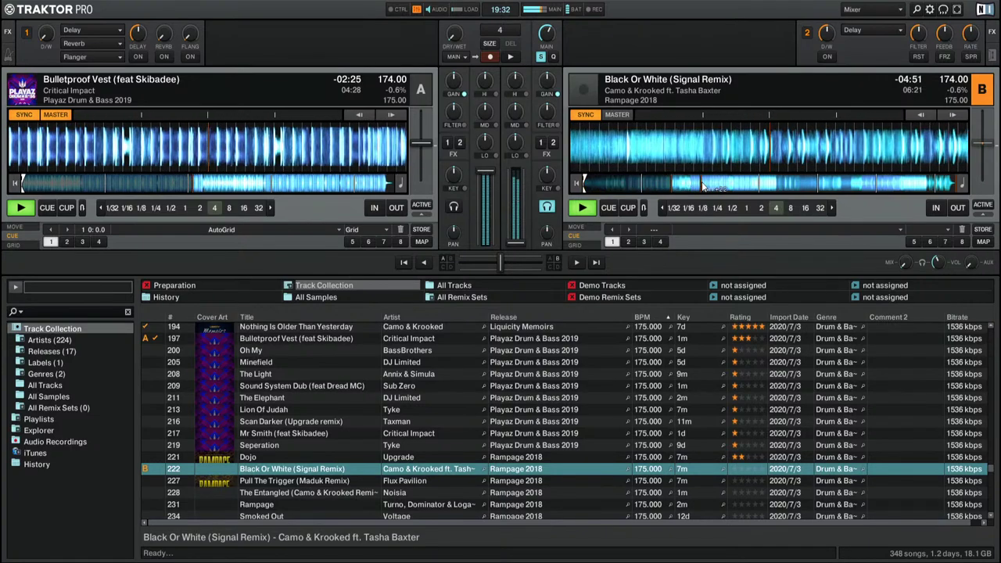
left_click(712, 185)
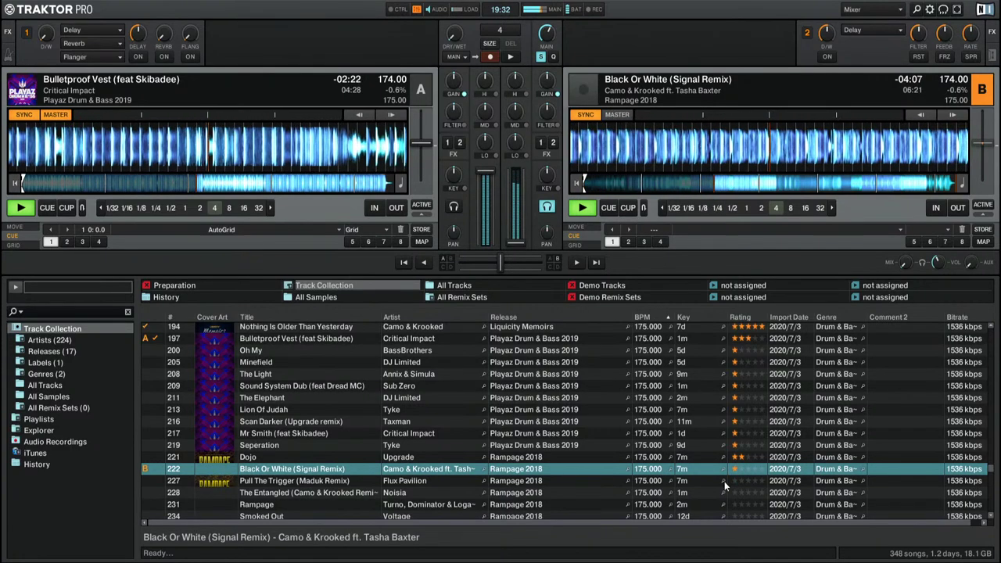
Step: Load Pull The Trigger (Maduk Remix) into deck B, preview its drop and restart it from the beginning
scroll(725, 481, "down", 2)
left_click_drag(704, 409, 640, 143)
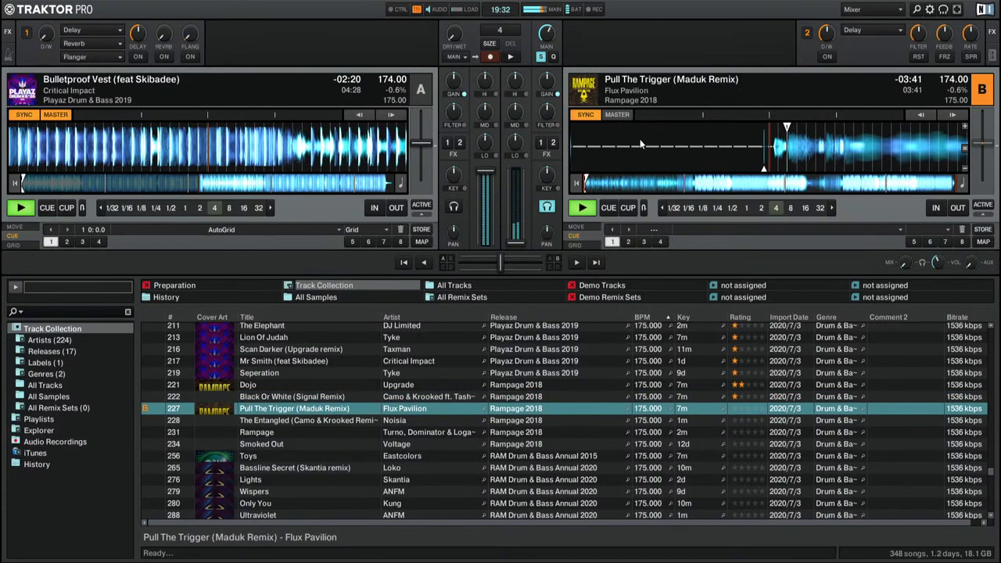
left_click(692, 178)
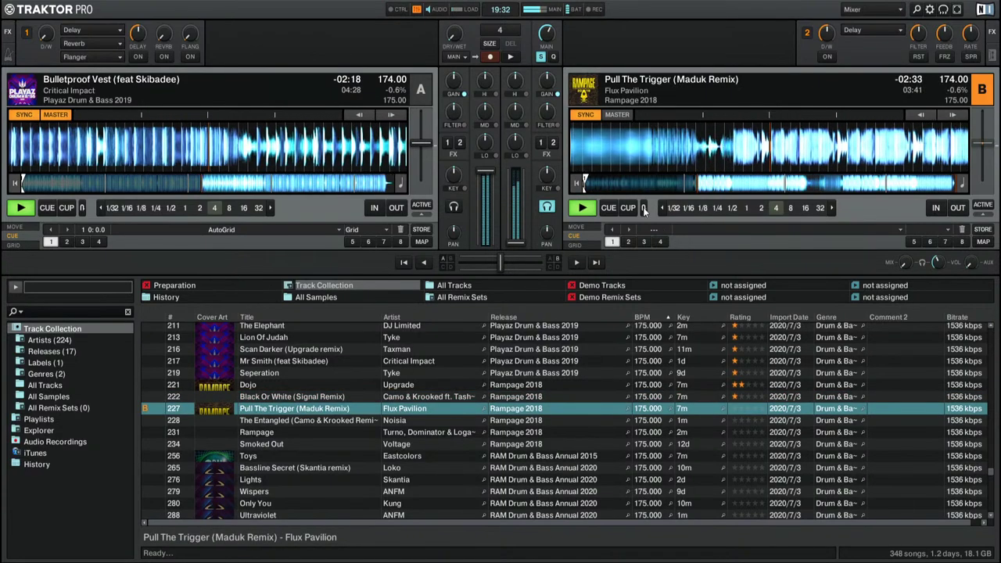
left_click(575, 184)
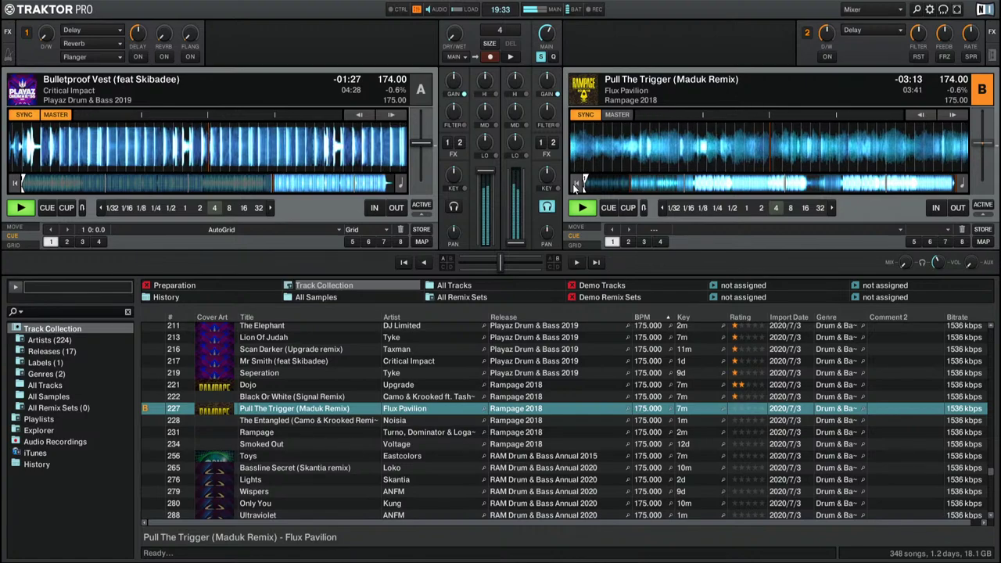
Step: Load The Entangled (Camo & Krooked Remix) into deck A with headphone cueing on, and rate Pull The Trigger (Maduk Remix) four stars
key("ctrl+1")
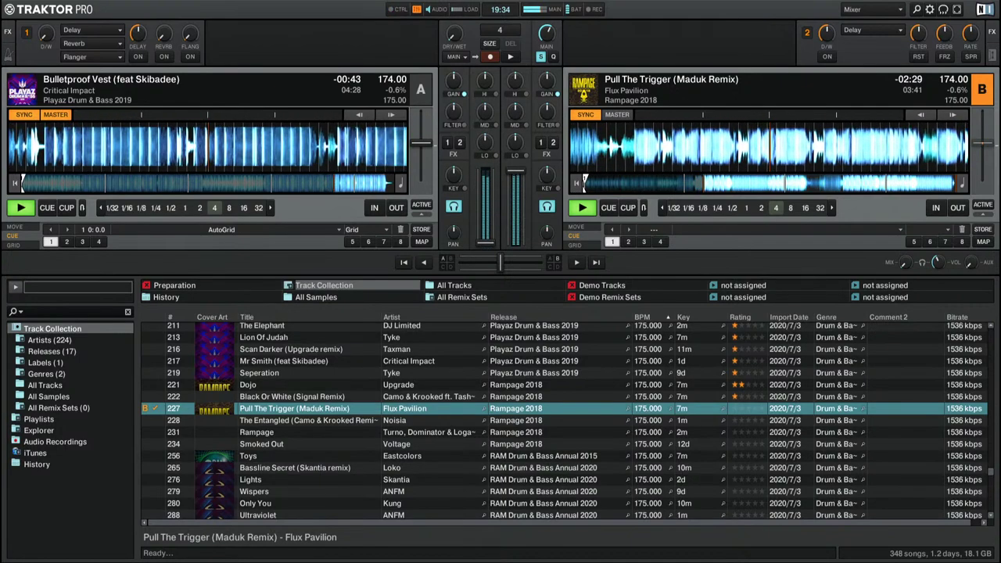
left_click_drag(290, 424, 156, 144)
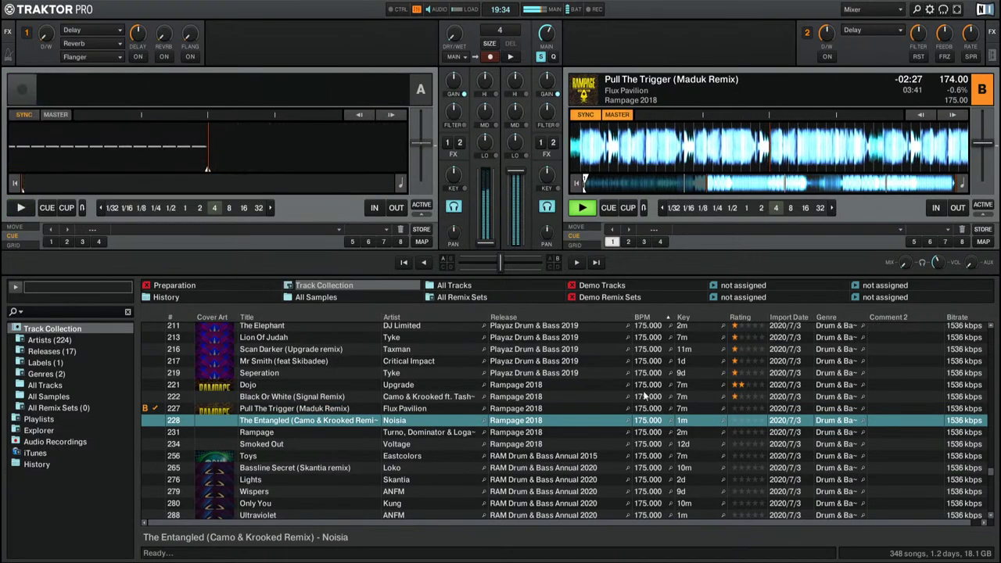
left_click(751, 409)
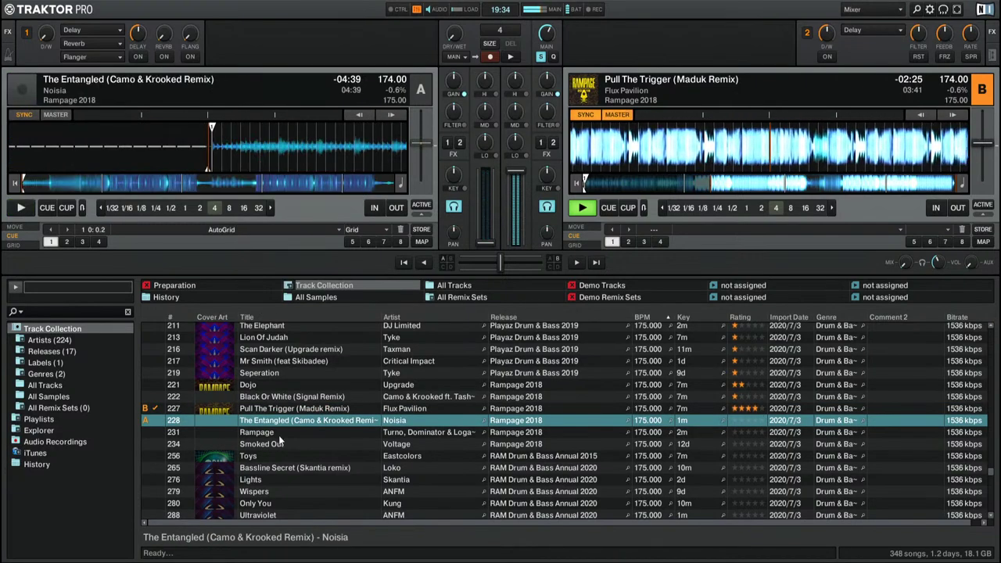
Step: Play The Entangled (Camo & Krooked Remix) in sync on deck A, preview its drop and rate it two stars
key("space")
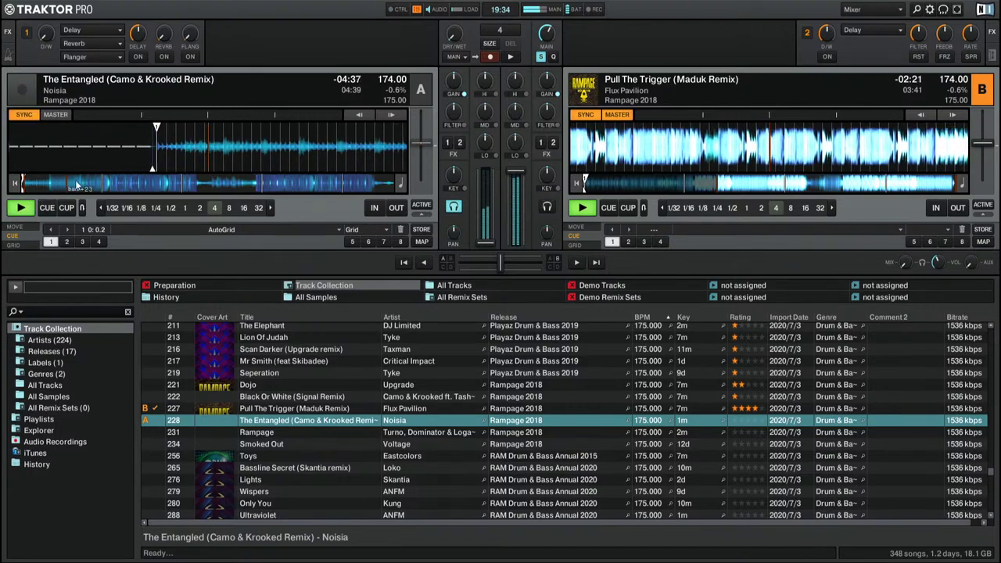
left_click(121, 188)
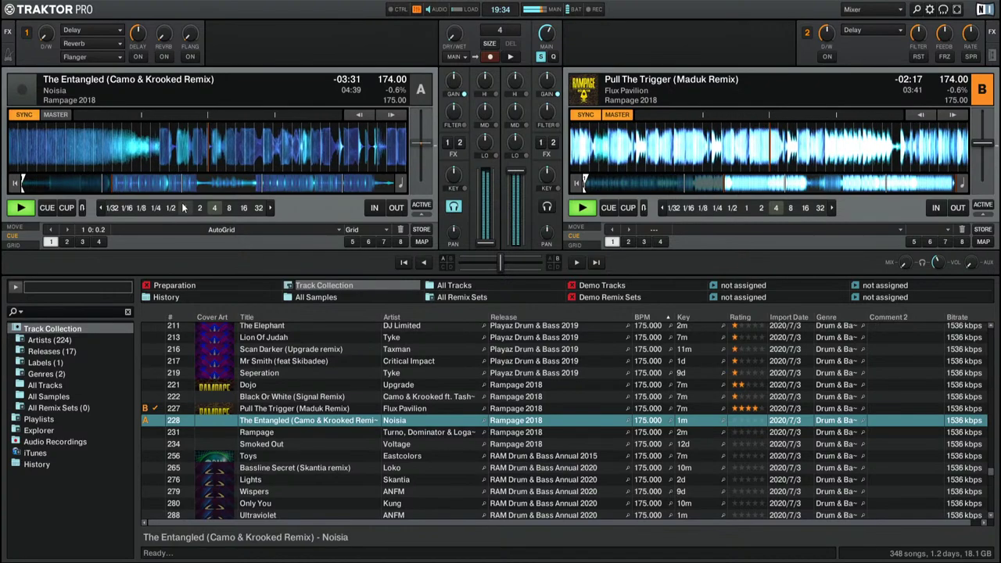
left_click(743, 420)
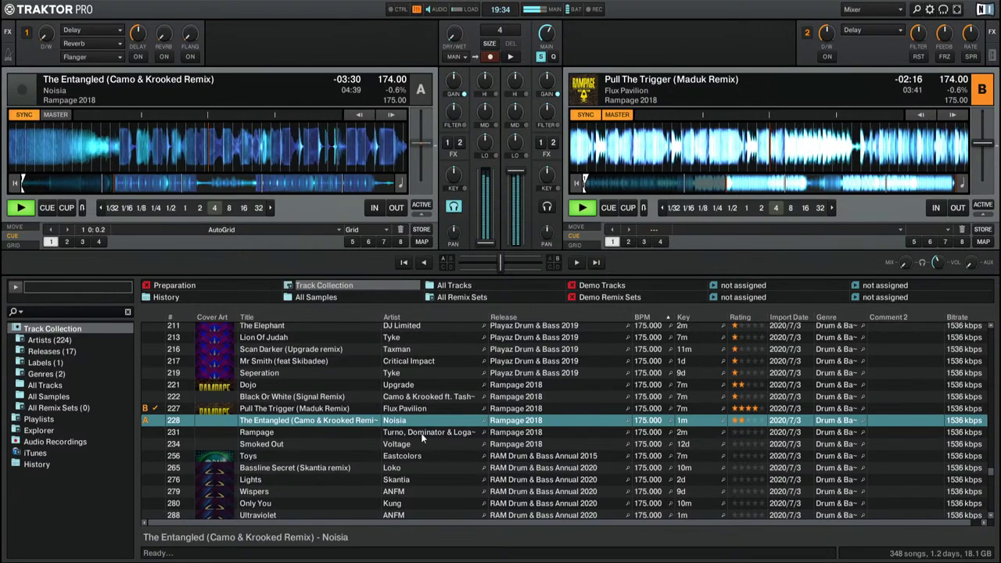
Step: Audition Rampage and Smoked Out on deck A by sampling their main sections, rating Rampage two stars and Smoked Out one star
left_click(286, 432)
left_click_drag(188, 157, 188, 156)
left_click(130, 183)
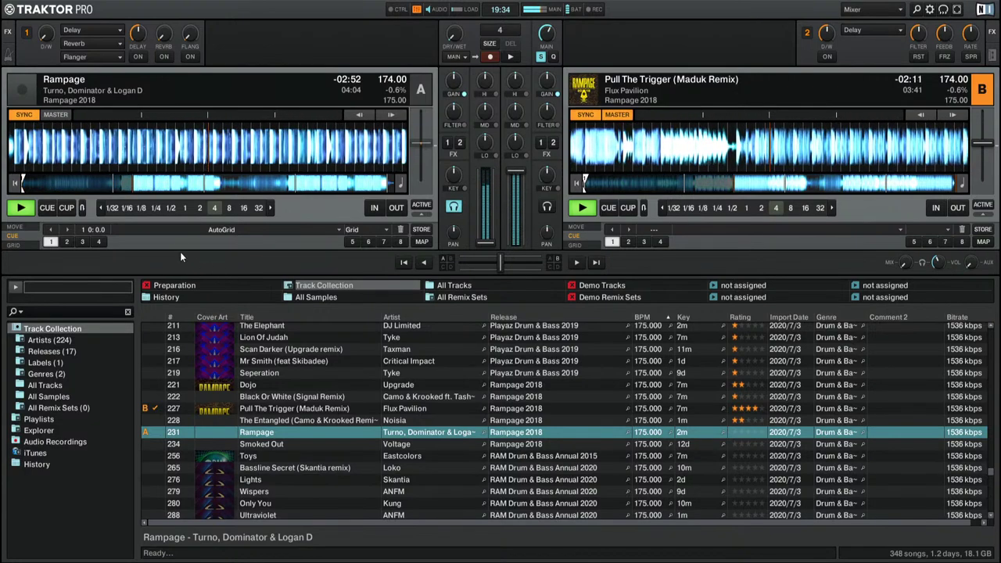
left_click(78, 183)
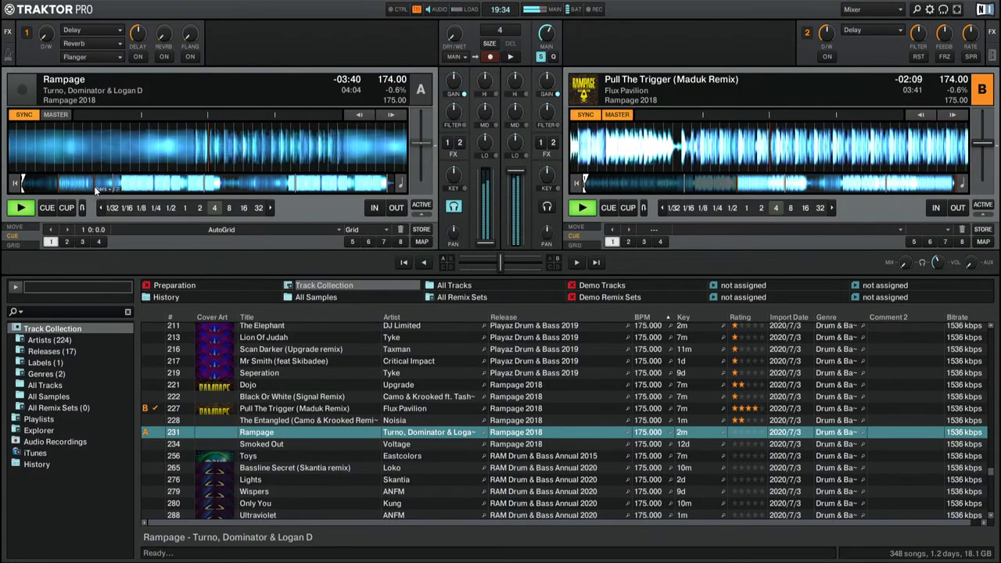
left_click(139, 183)
left_click(234, 183)
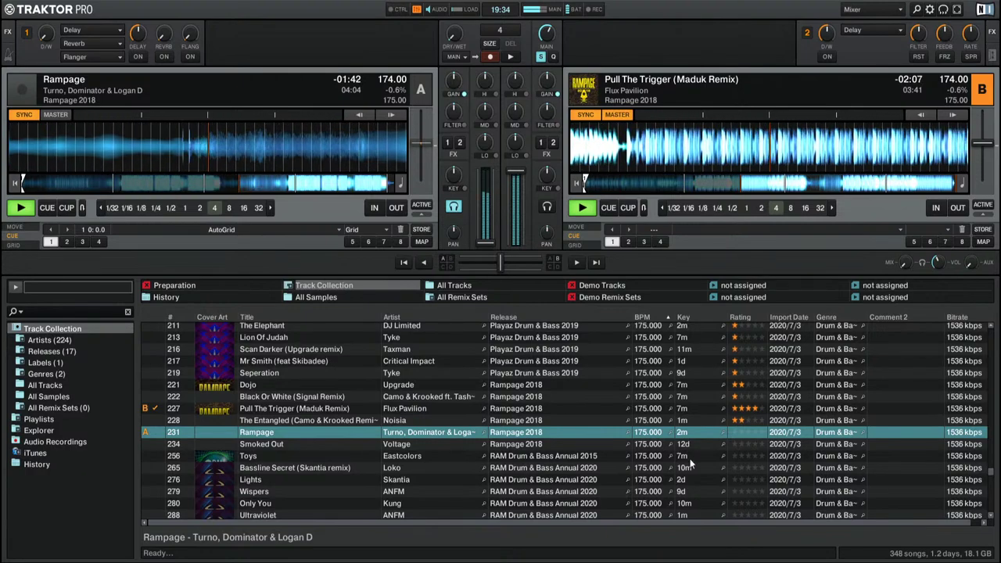
left_click_drag(258, 443, 160, 149)
left_click(138, 183)
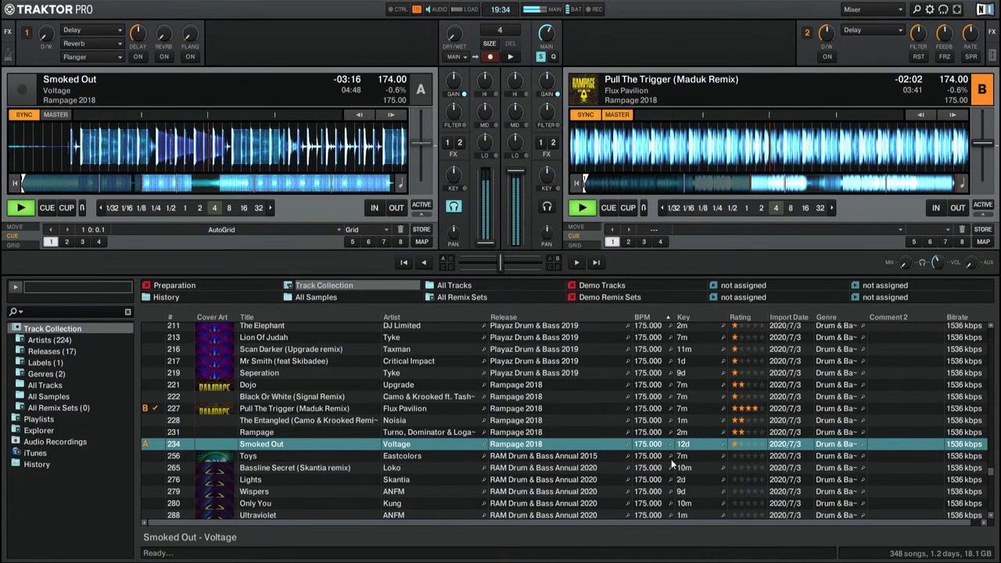
Step: Load Toys into deck A, preview its drop, restart it from the beginning and rate it two stars
left_click_drag(263, 456, 127, 165)
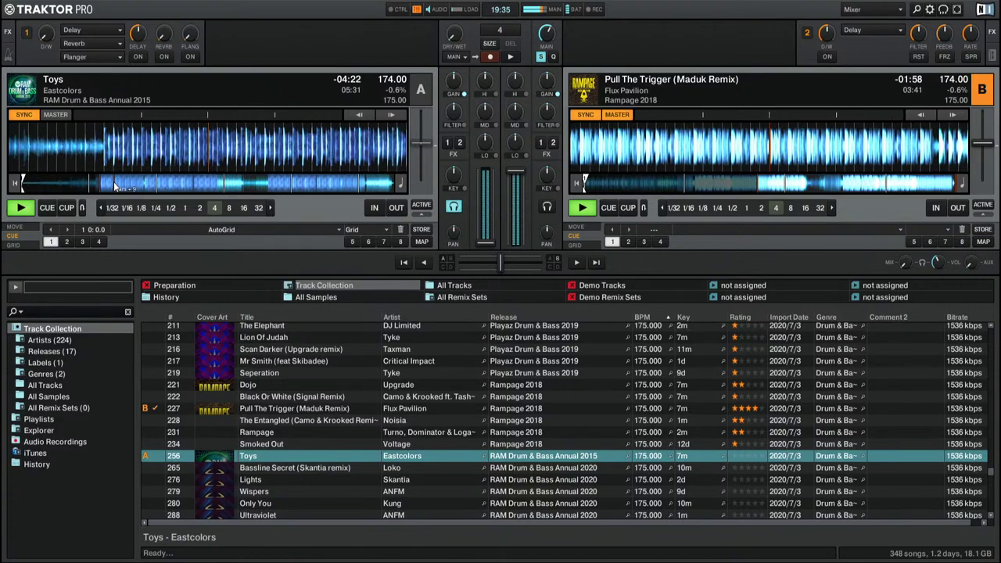
left_click(116, 183)
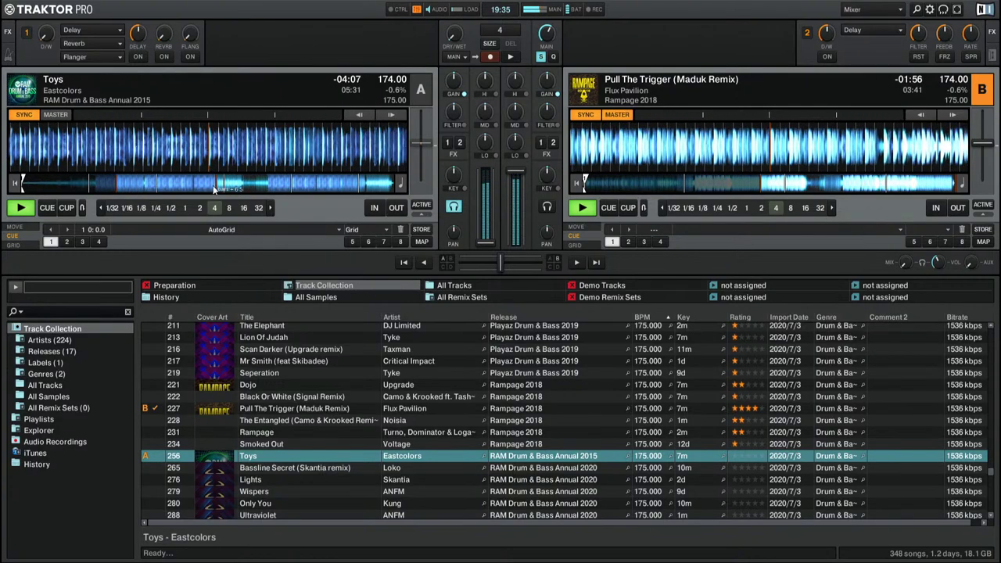
left_click(178, 185)
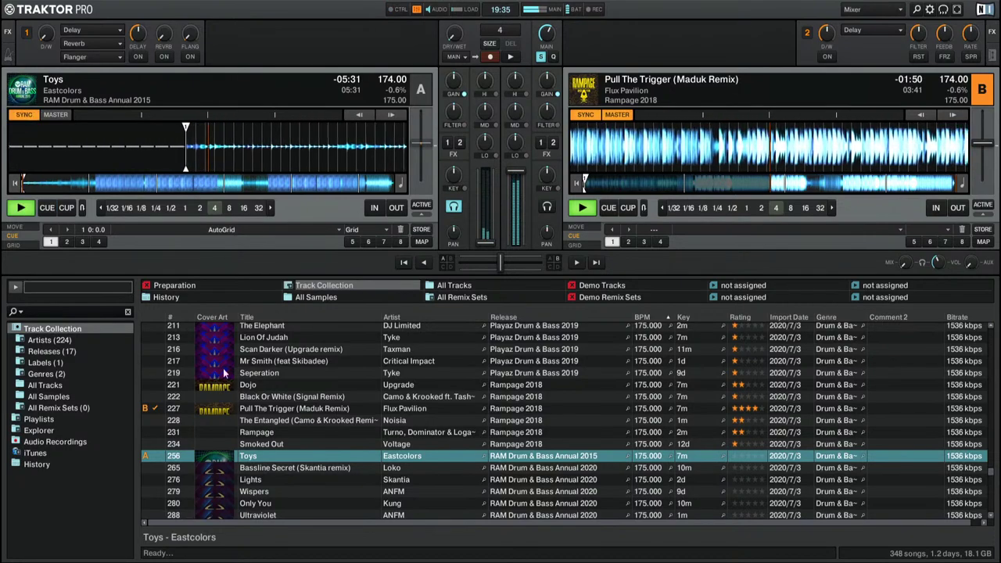
scroll(353, 416, "down", 2)
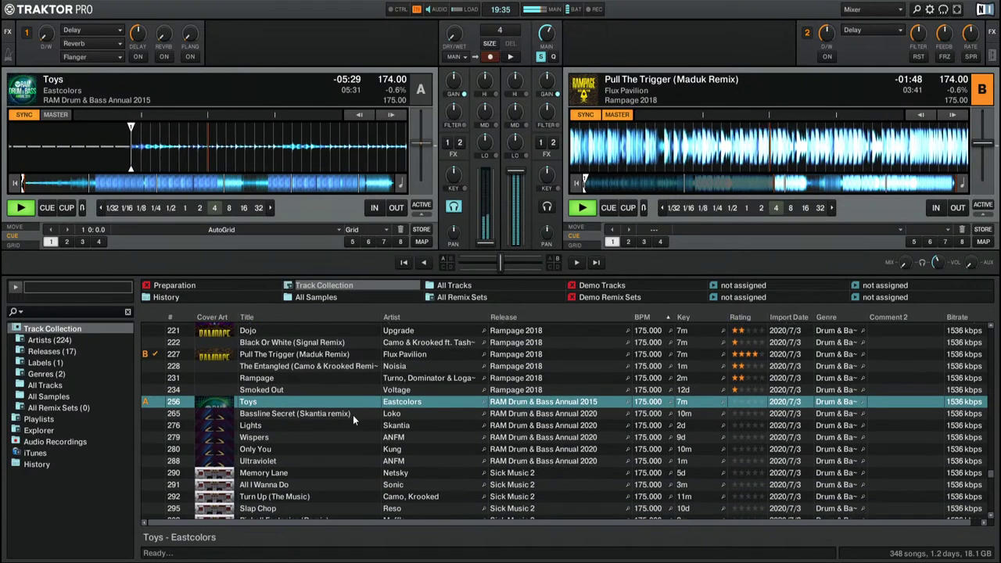
scroll(320, 476, "down", 3)
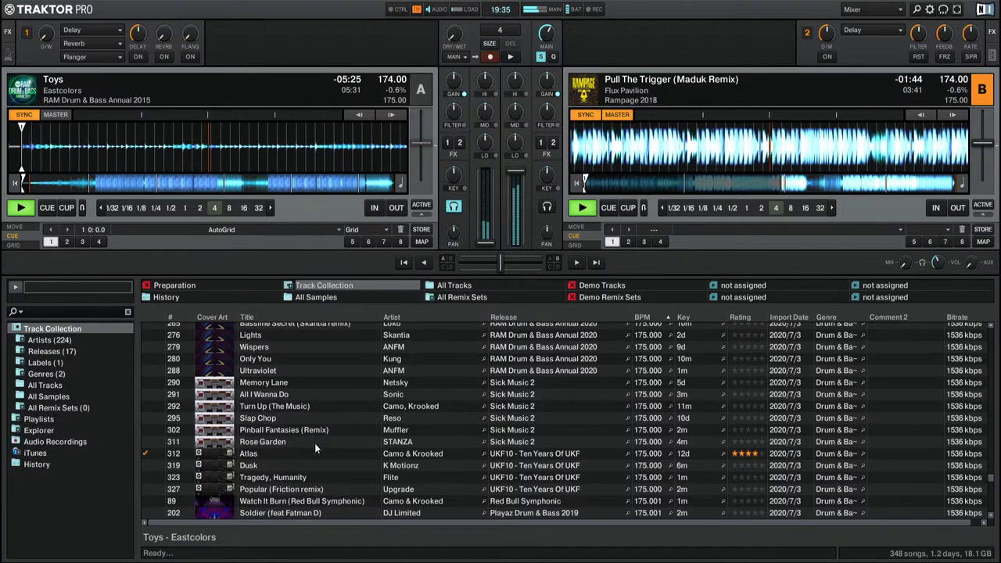
scroll(280, 429, "up", 5)
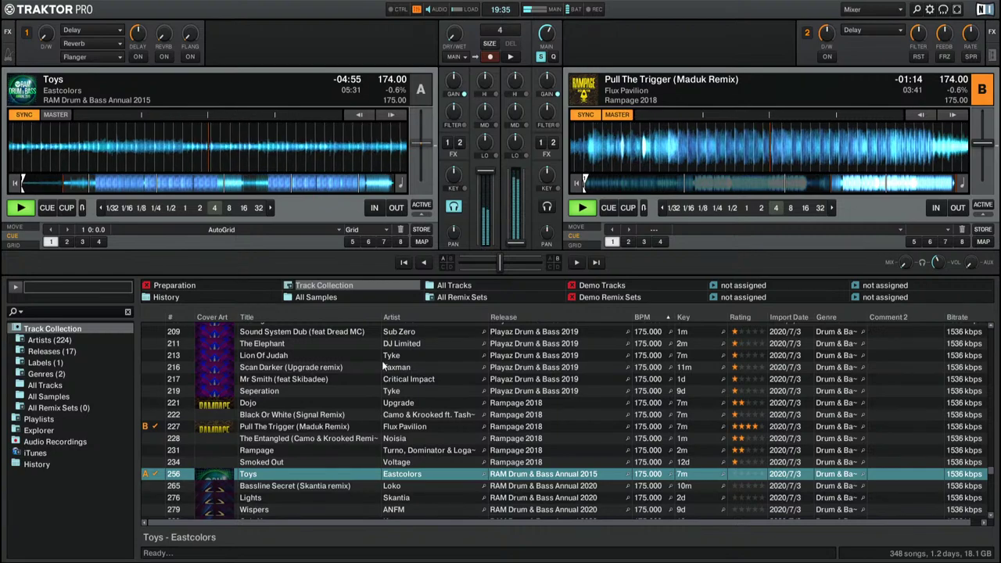
left_click(741, 478)
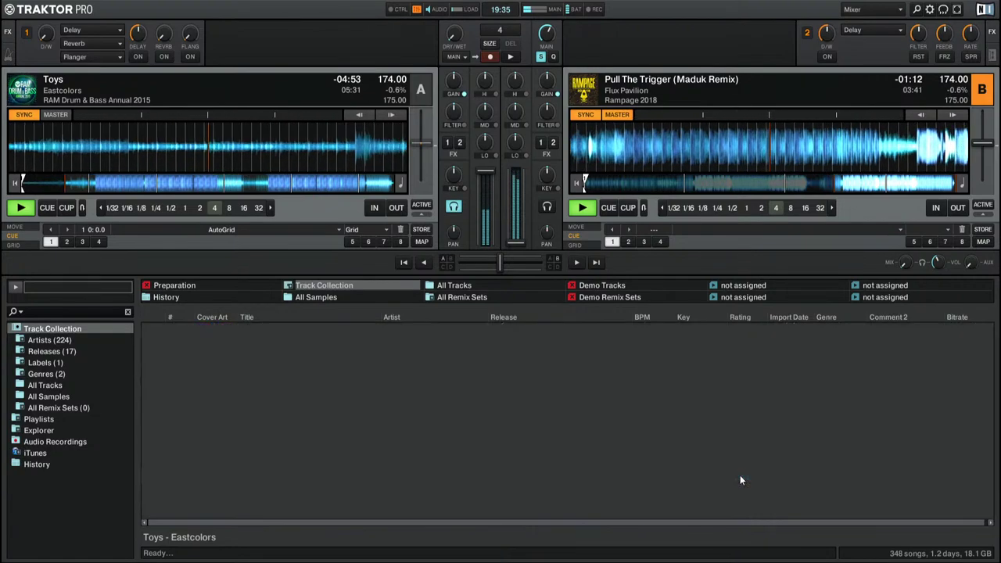
Step: Load Bassline Secret (Skantia remix) into deck B, play it in sync, sample several sections and rate it two stars
left_click_drag(304, 486, 669, 144)
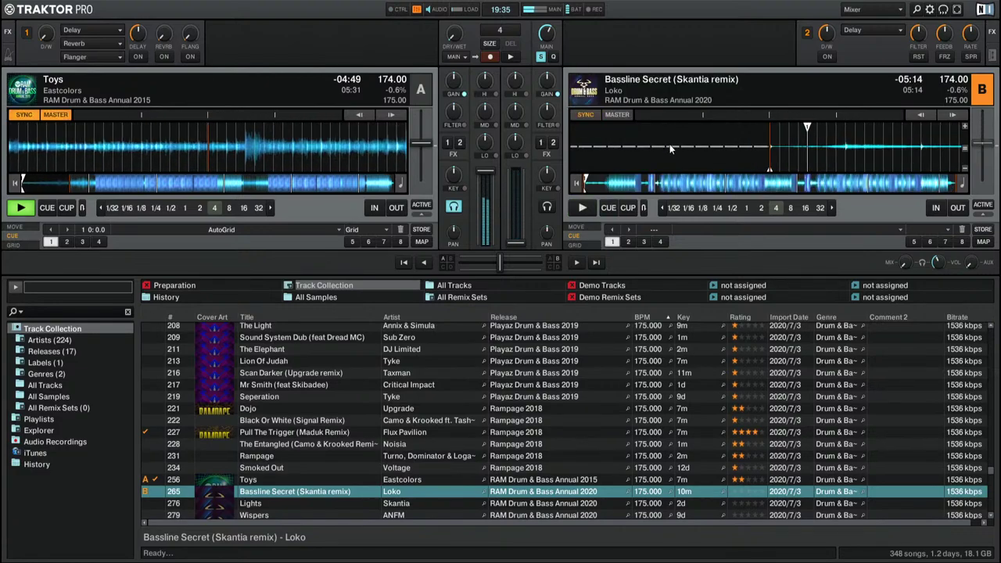
key("space")
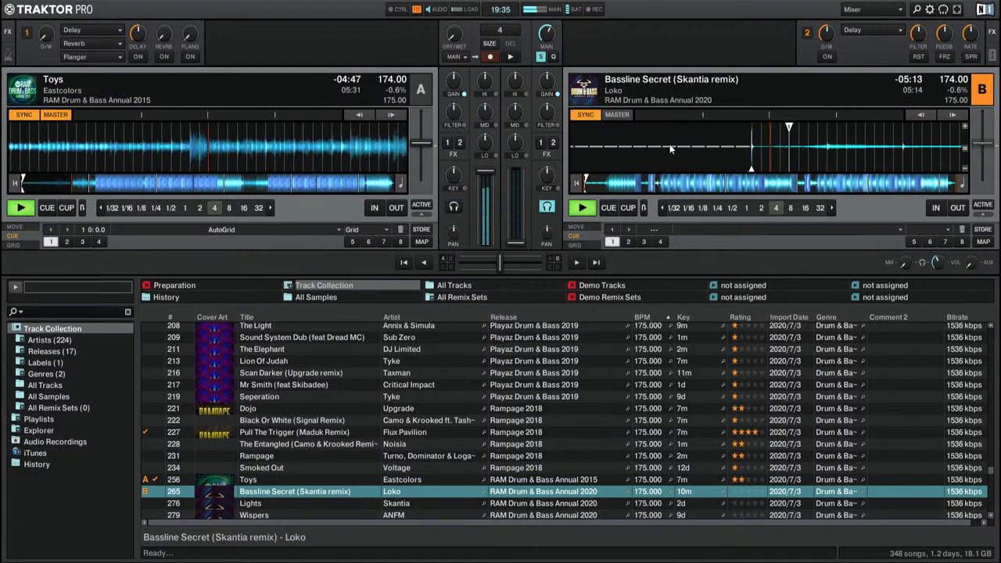
left_click(681, 185)
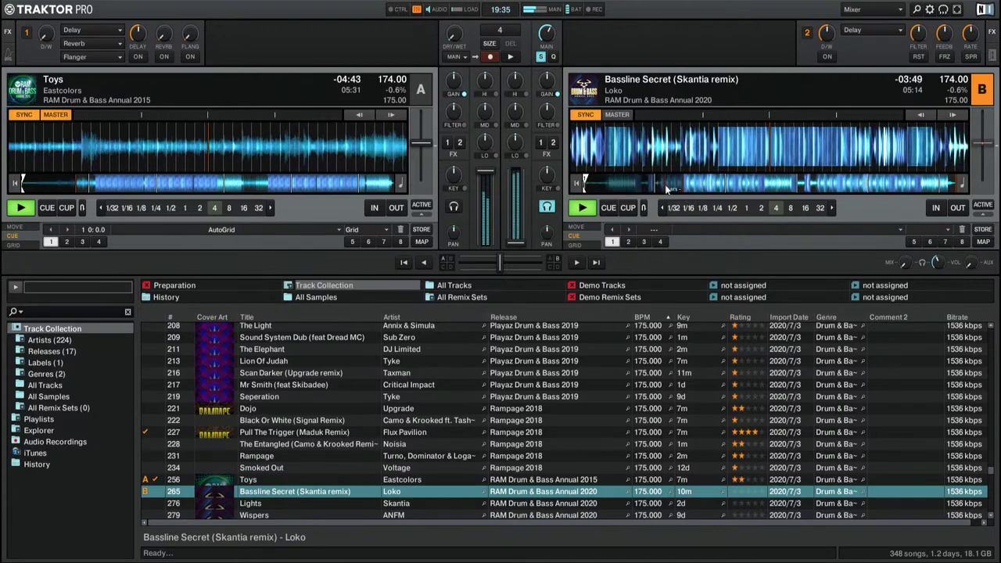
left_click(666, 185)
left_click(708, 184)
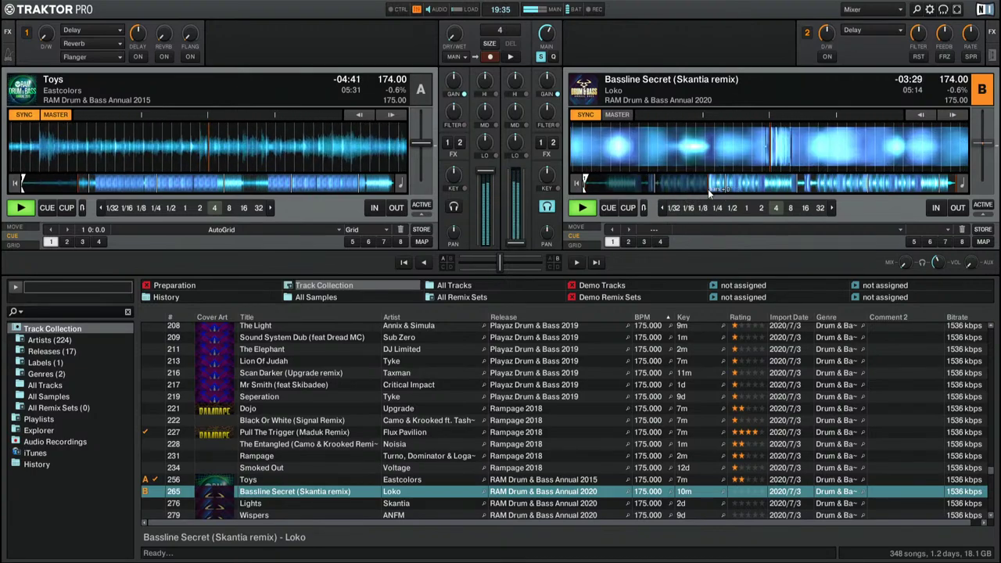
left_click(741, 494)
Step: Load Lights by Skantia into deck B, sample its main sections and rate it one star
scroll(704, 493, "down", 1)
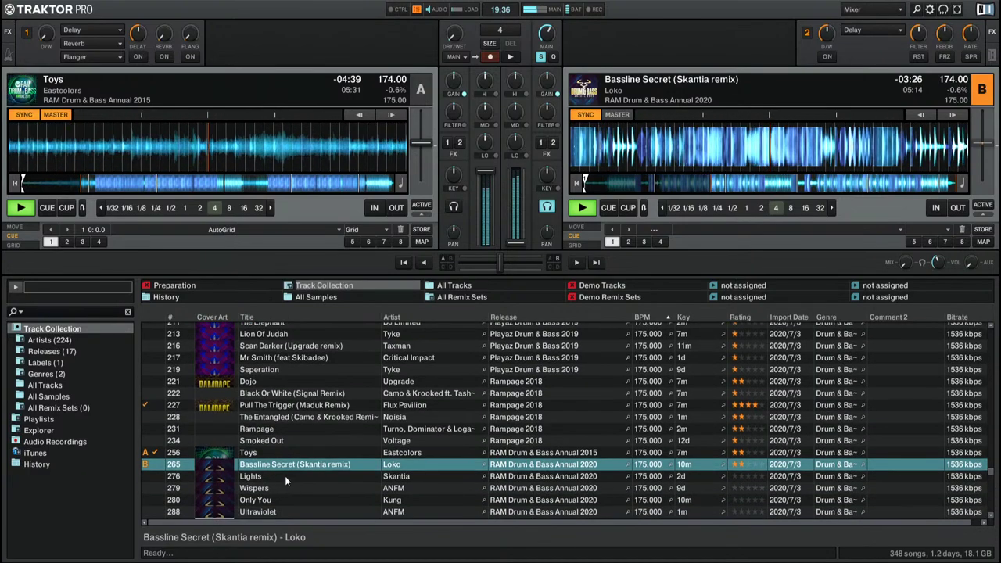
left_click(285, 476)
left_click_drag(636, 180, 652, 160)
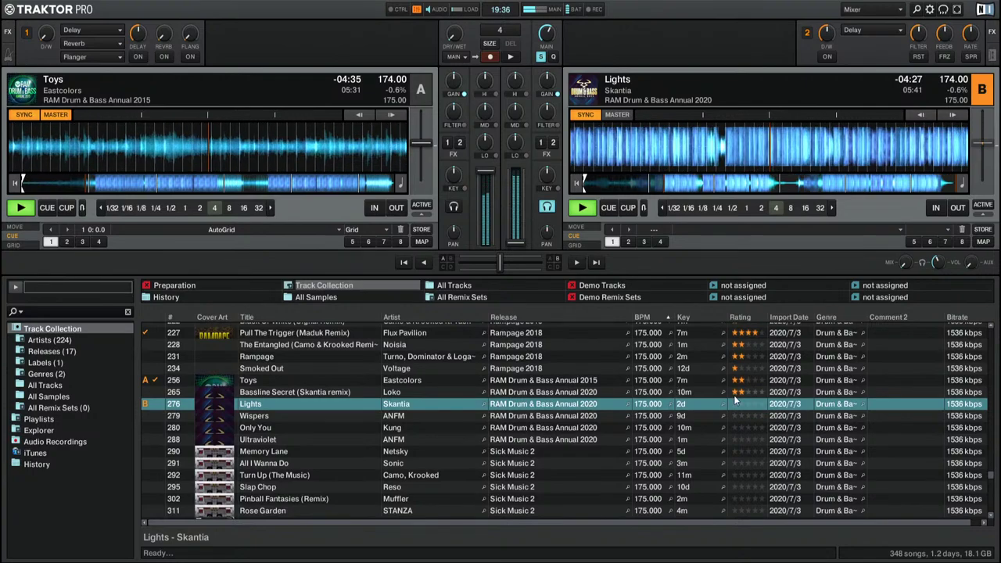
left_click(680, 183)
left_click(709, 183)
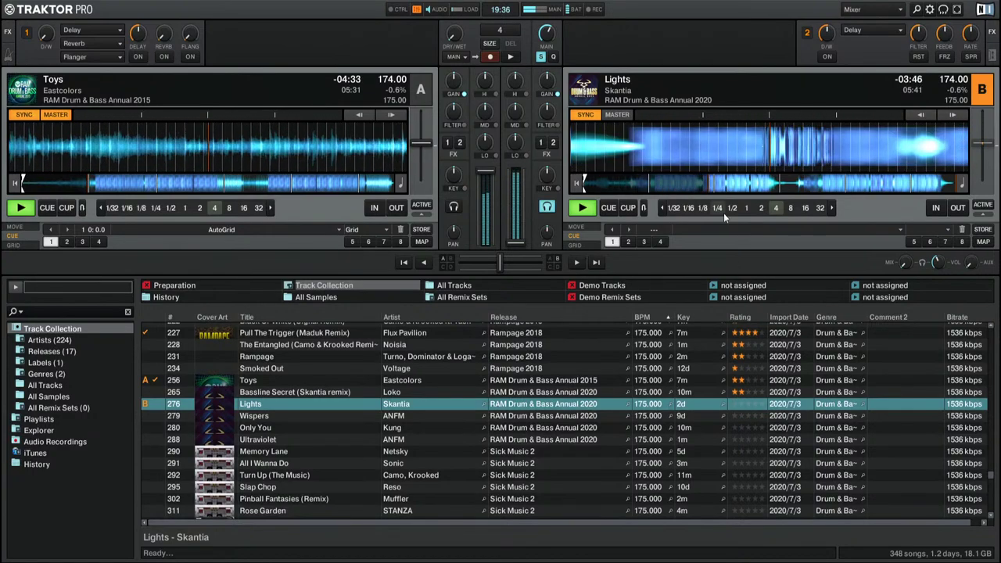
Step: Audition Wispers and Only You on deck B by sampling their main sections, rating each track one star
left_click_drag(461, 417, 664, 148)
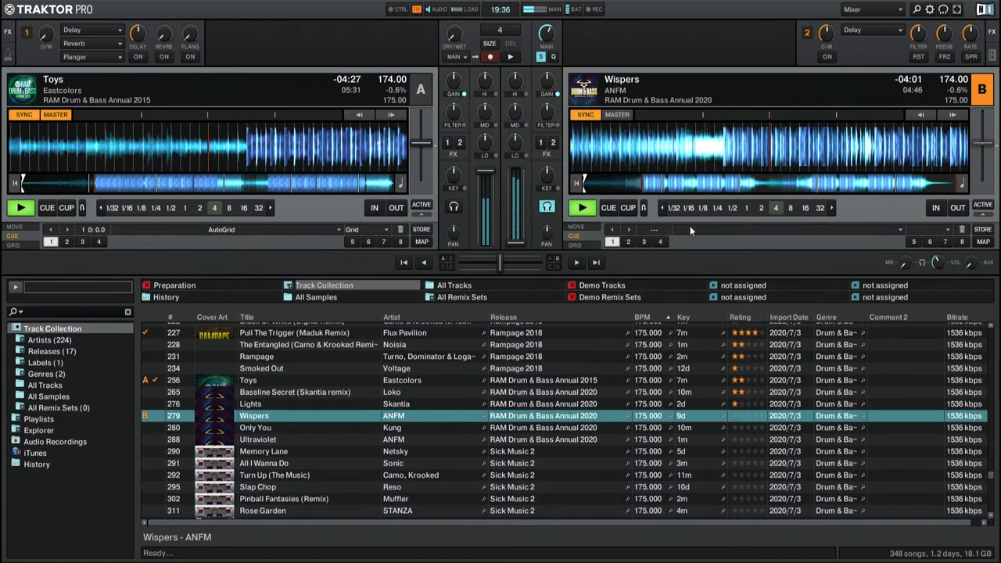
left_click(663, 186)
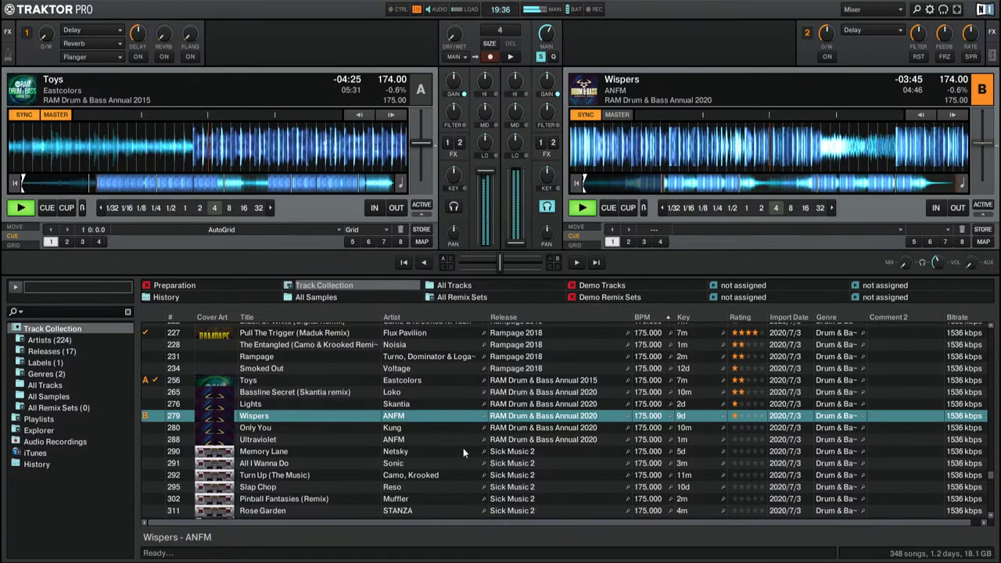
left_click(440, 428)
key("ctrl+Right")
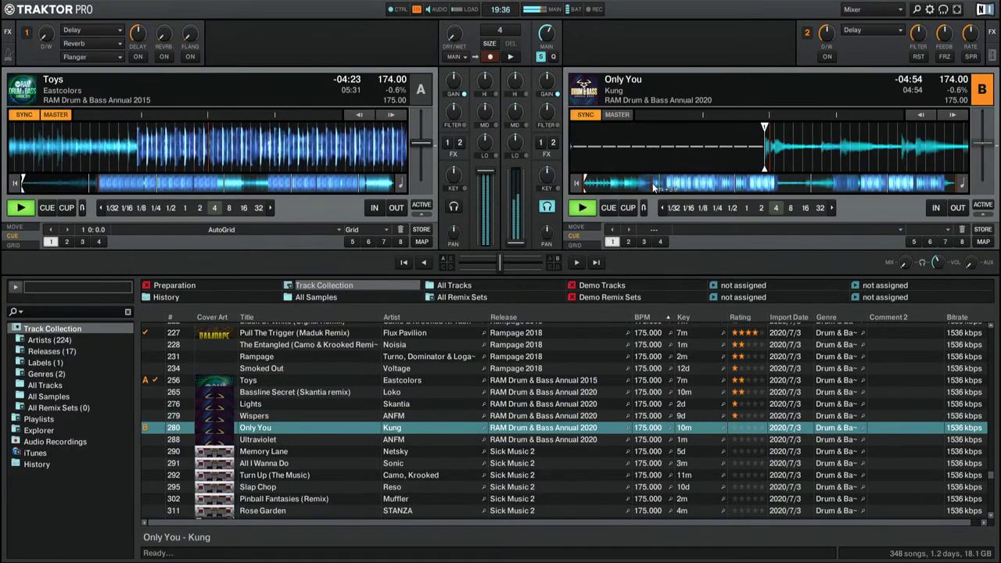
left_click(661, 184)
left_click(666, 185)
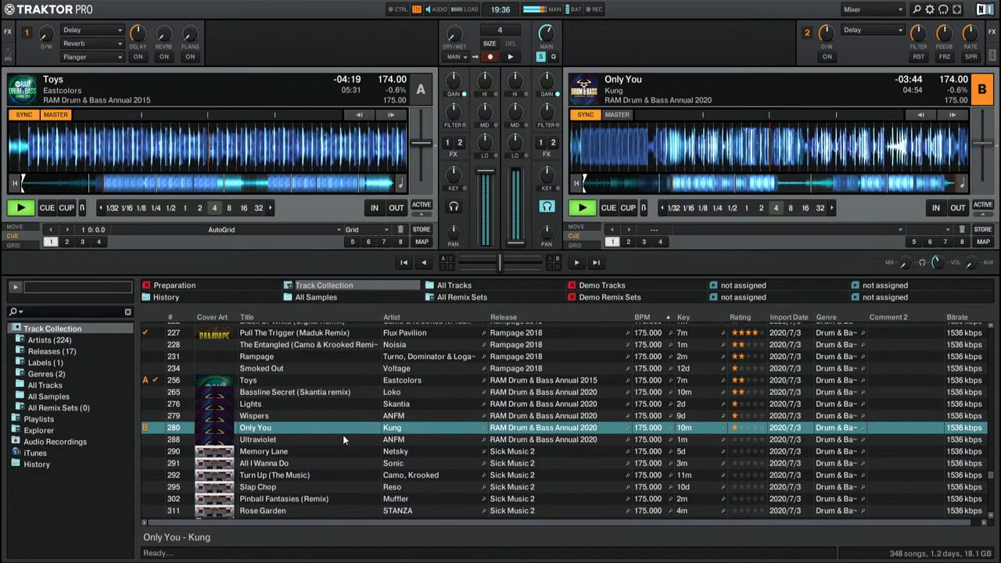
Step: Load Ultraviolet by ANFM into deck B and preview its drop and main section
left_click(274, 443)
key("ctrl+Right")
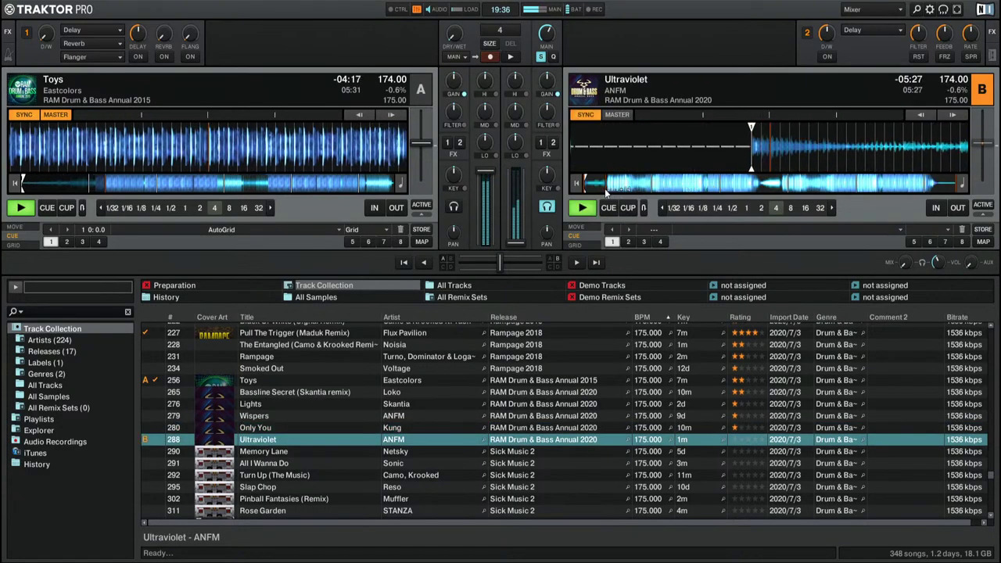
left_click(612, 186)
left_click(654, 186)
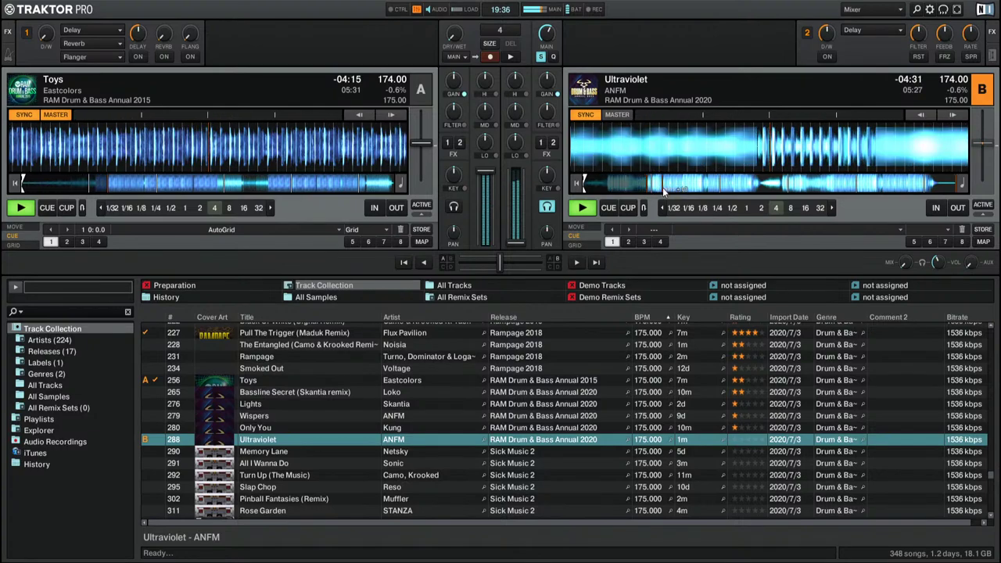
Step: Sample two further sections of Ultraviolet on deck B and rate it one star
left_click(676, 187)
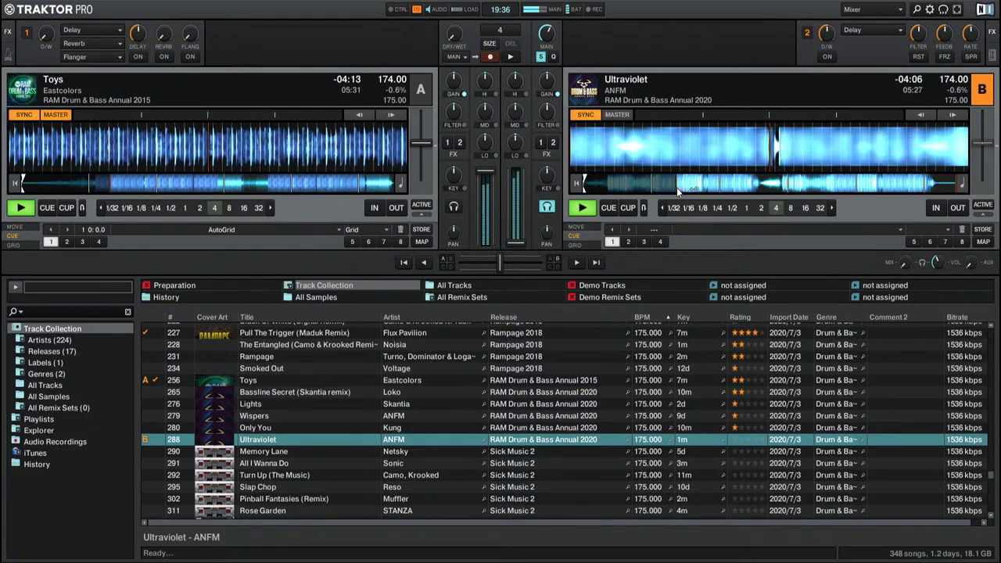
left_click(684, 186)
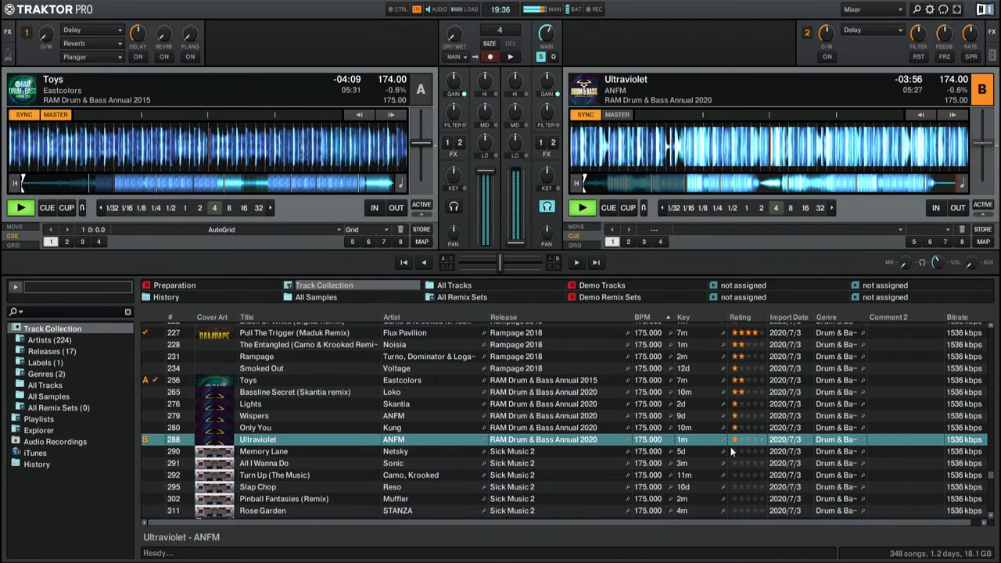
Step: Load Memory Lane by Netsky into deck B, preview its drop and rate it five stars
left_click_drag(309, 452, 638, 150)
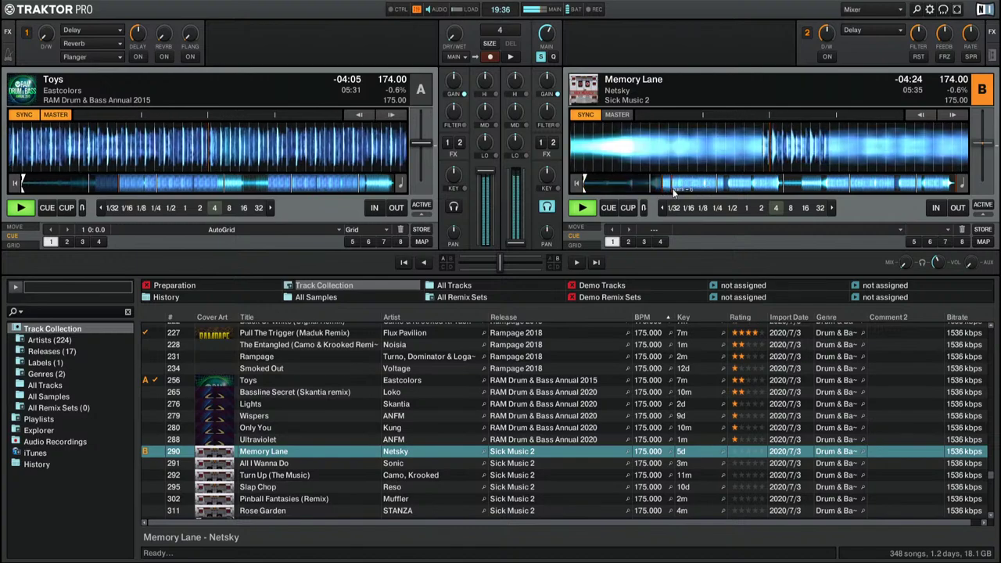
left_click(755, 452)
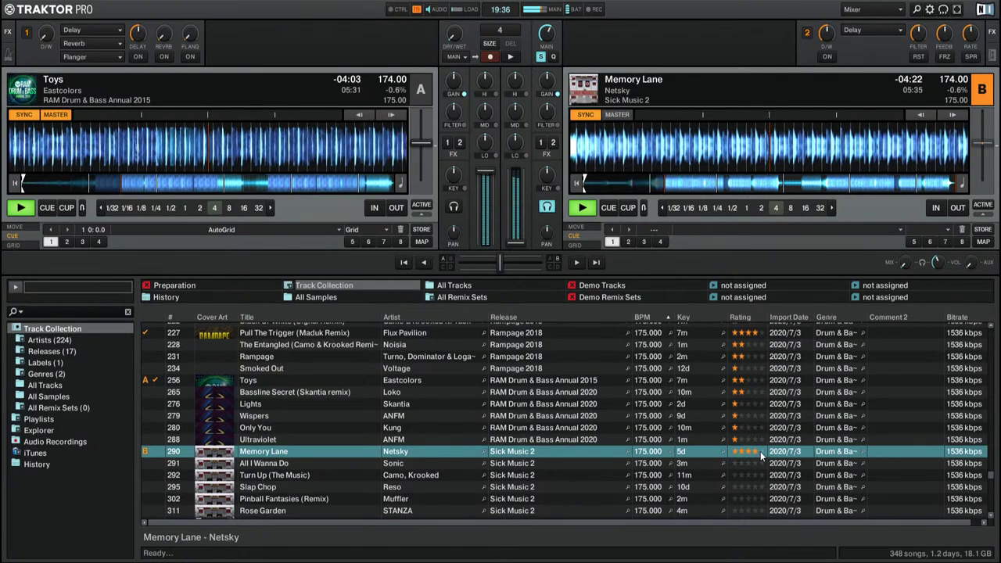
left_click(760, 452)
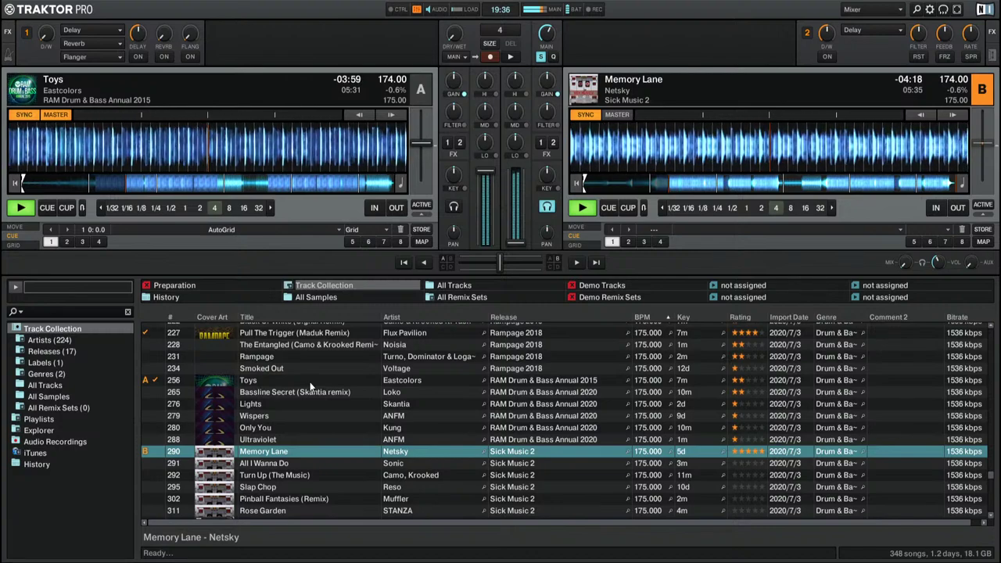
Step: Restart Memory Lane from its beginning on deck B and mix over to it from Toys
key("m")
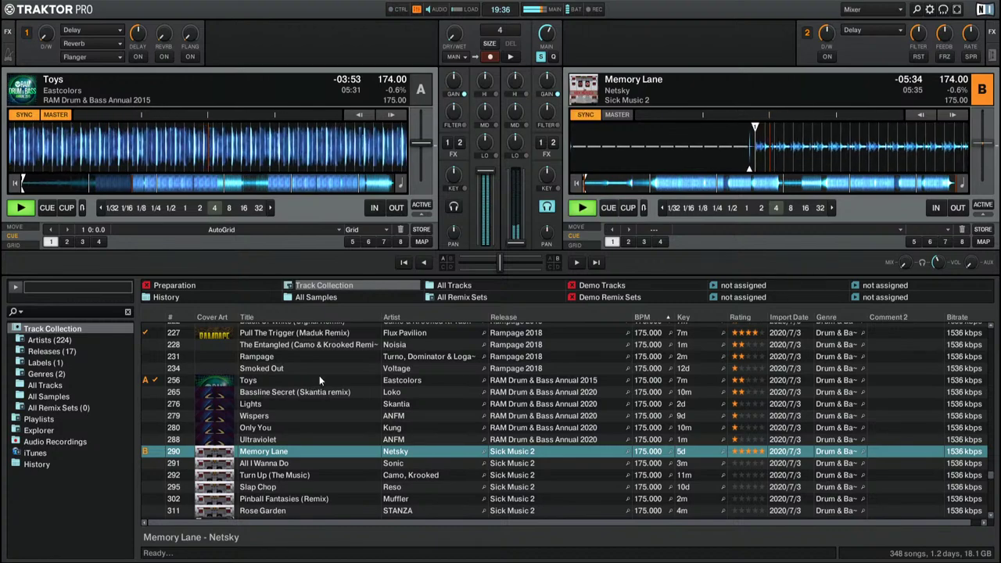
left_click(575, 208)
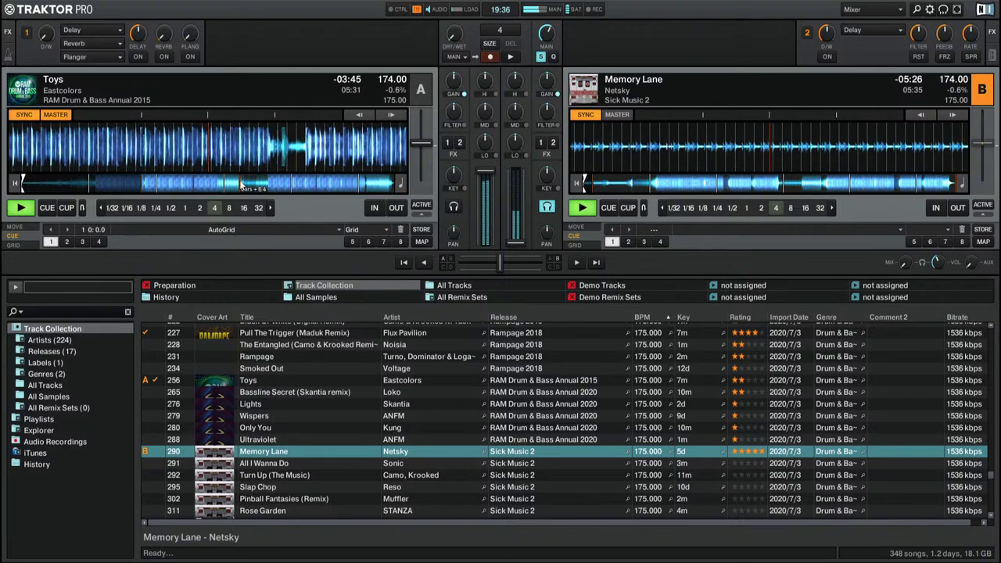
key("j")
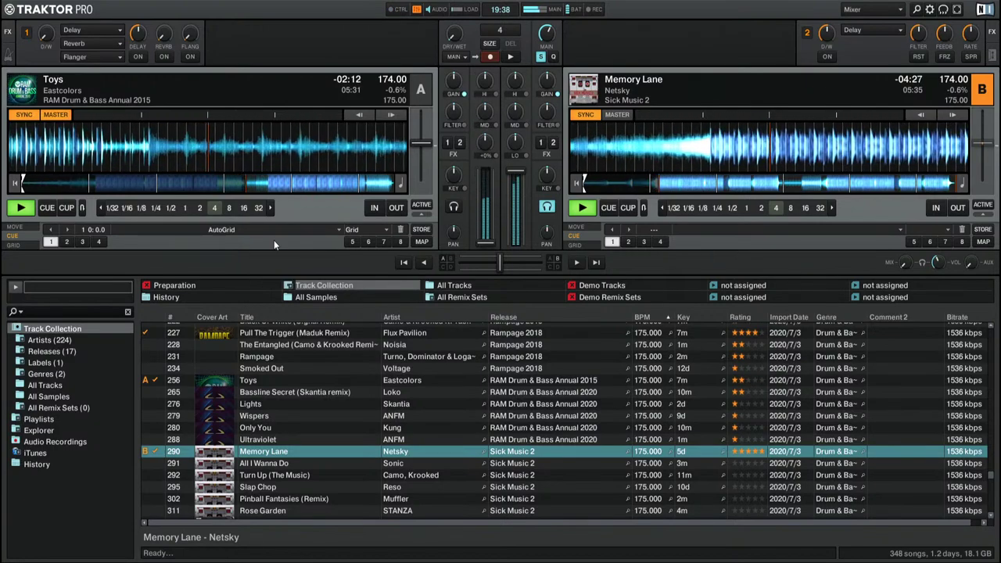
Step: Load All I Wanna Do by Sonic into deck A, preview its drop in the headphones and rate it one star
left_click_drag(310, 461, 187, 141)
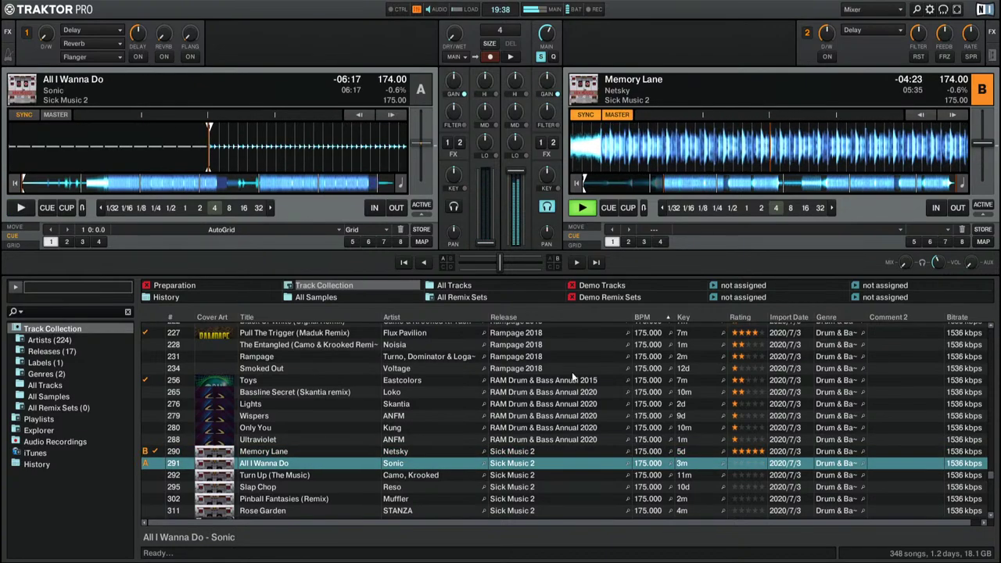
key("space")
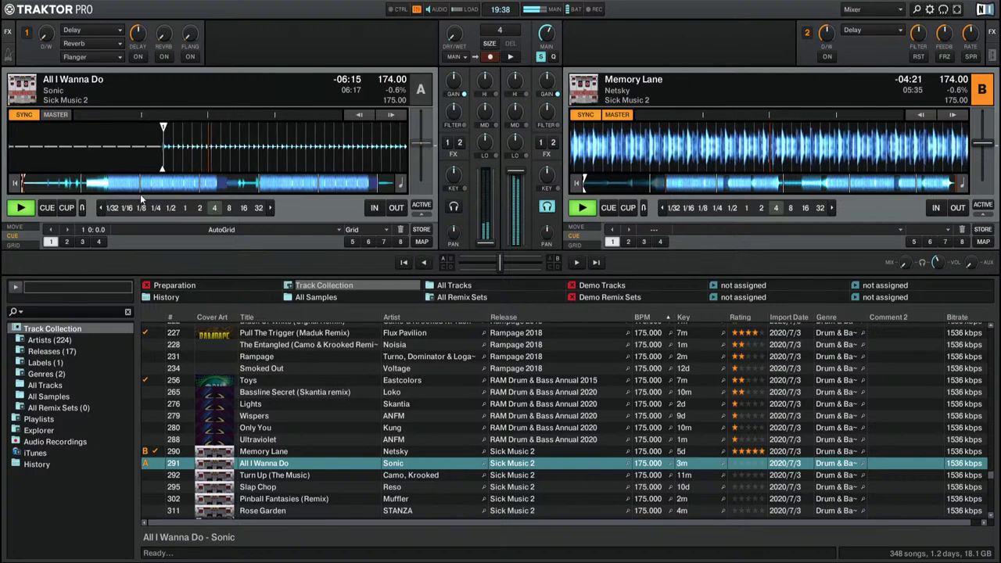
left_click(110, 184)
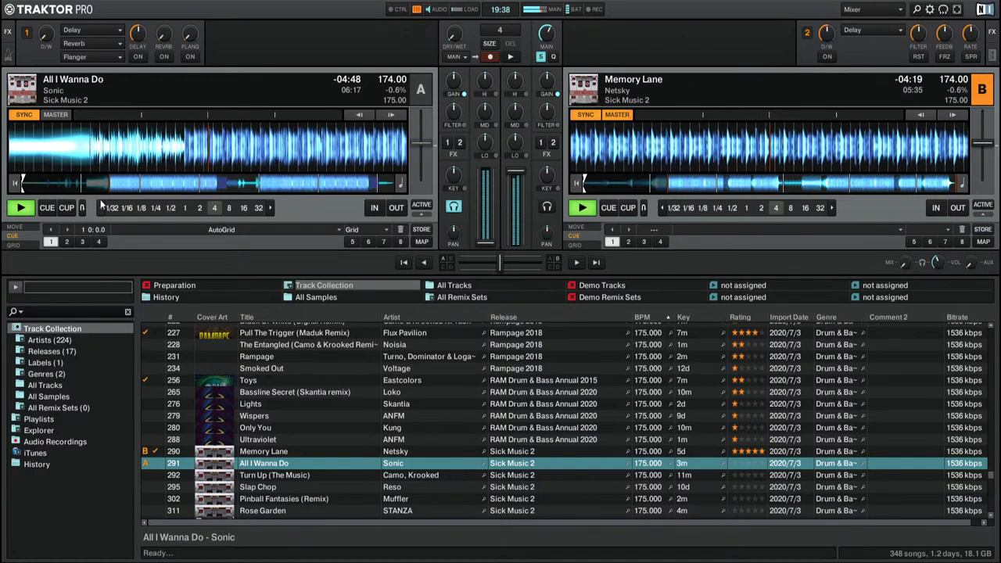
left_click(734, 464)
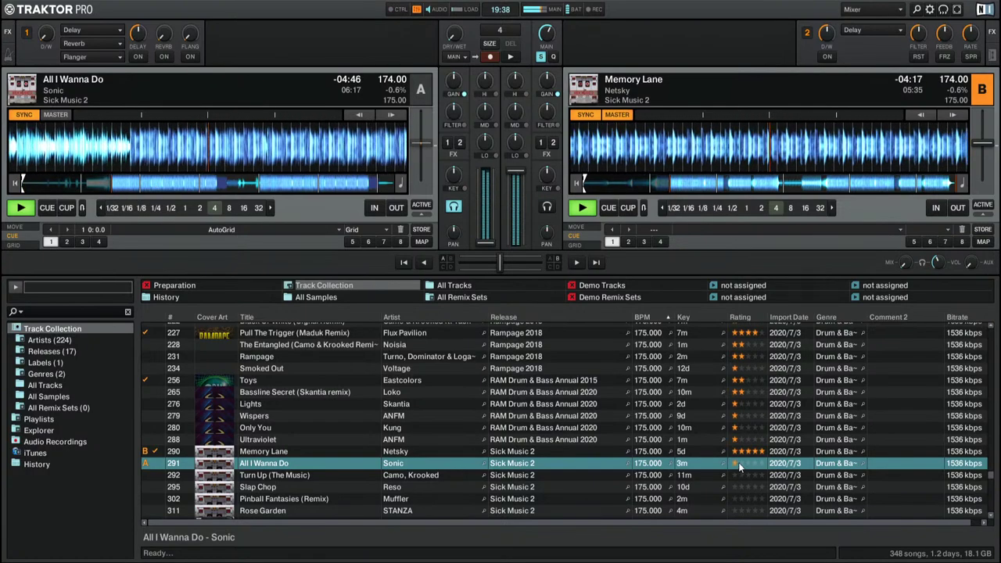
Step: Load Turn Up (The Music) into deck A, preview a section and its intro, and return it to the start
left_click(735, 475)
left_click_drag(736, 475, 144, 179)
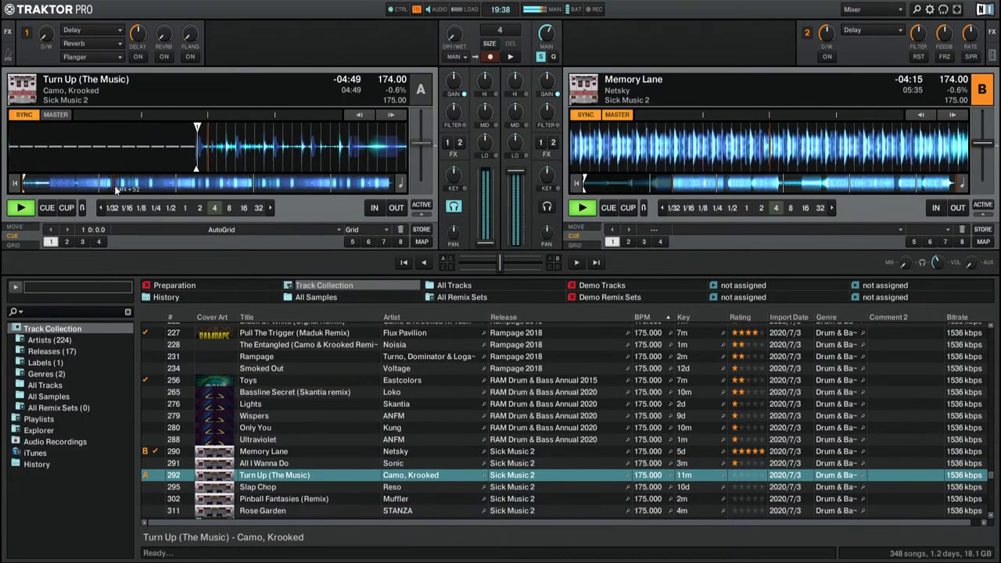
left_click(114, 186)
left_click(28, 188)
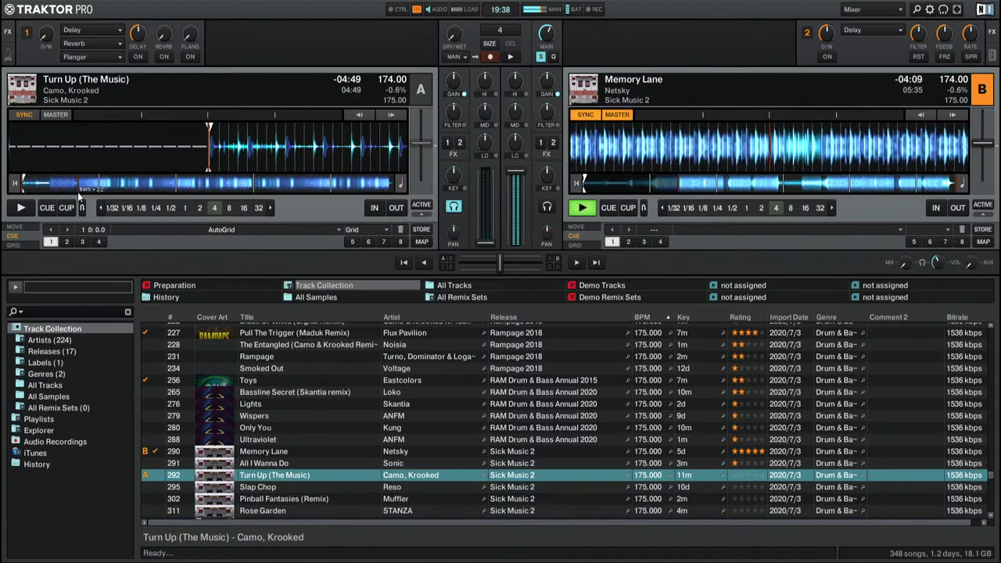
key("space")
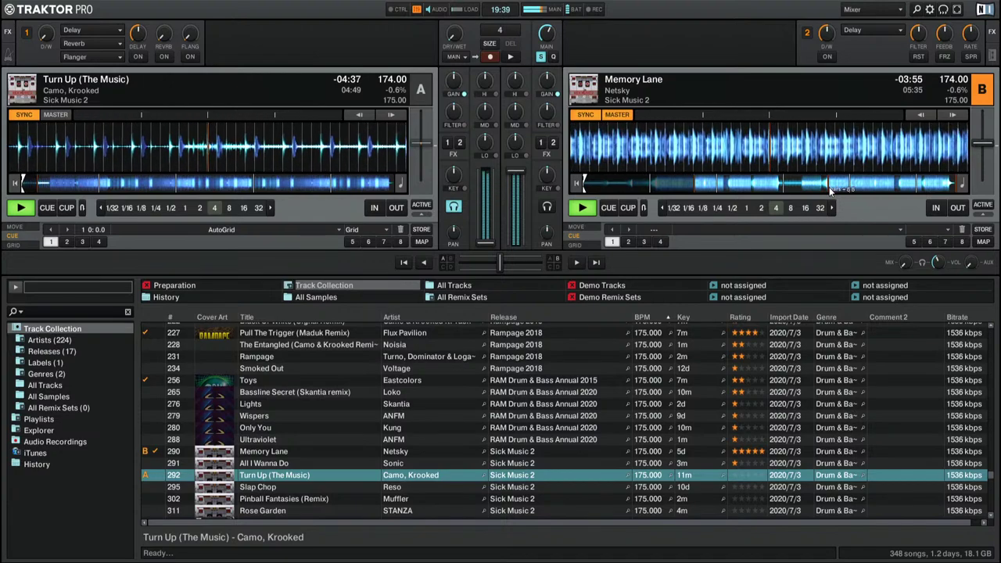
key("c")
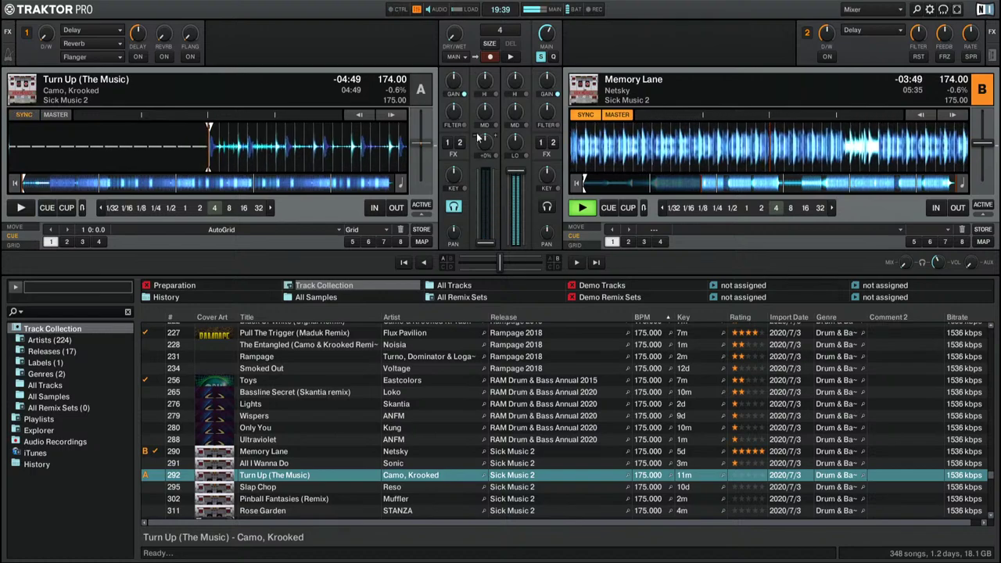
Step: Sample several sections of Turn Up (The Music) on deck A against Memory Lane
key("space")
left_click(164, 183)
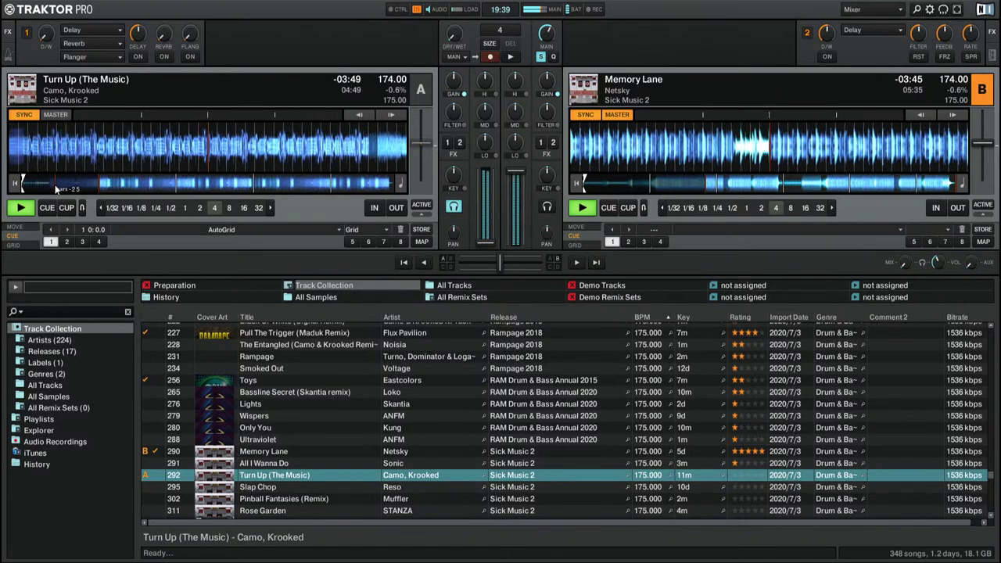
left_click(87, 186)
left_click(57, 189)
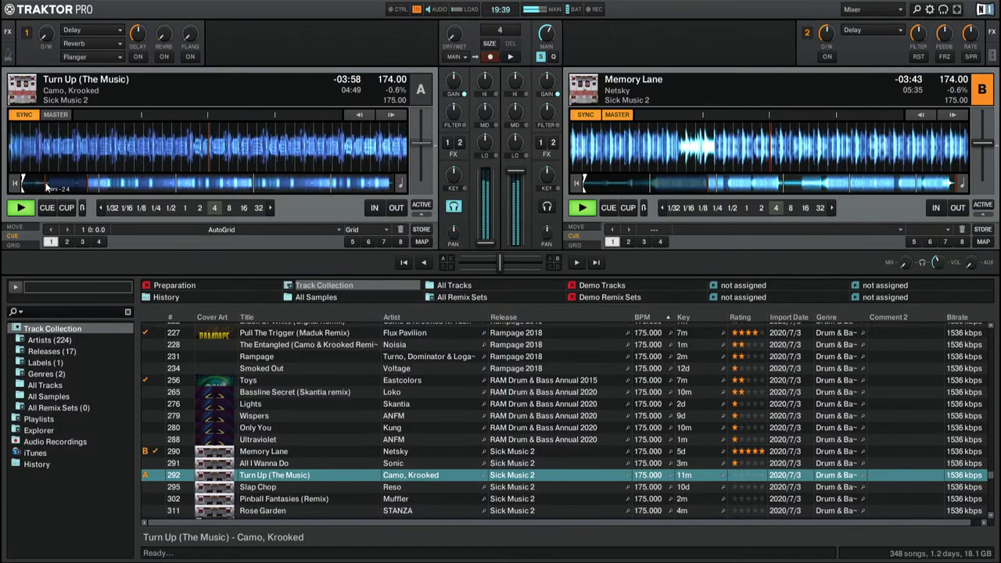
left_click(136, 190)
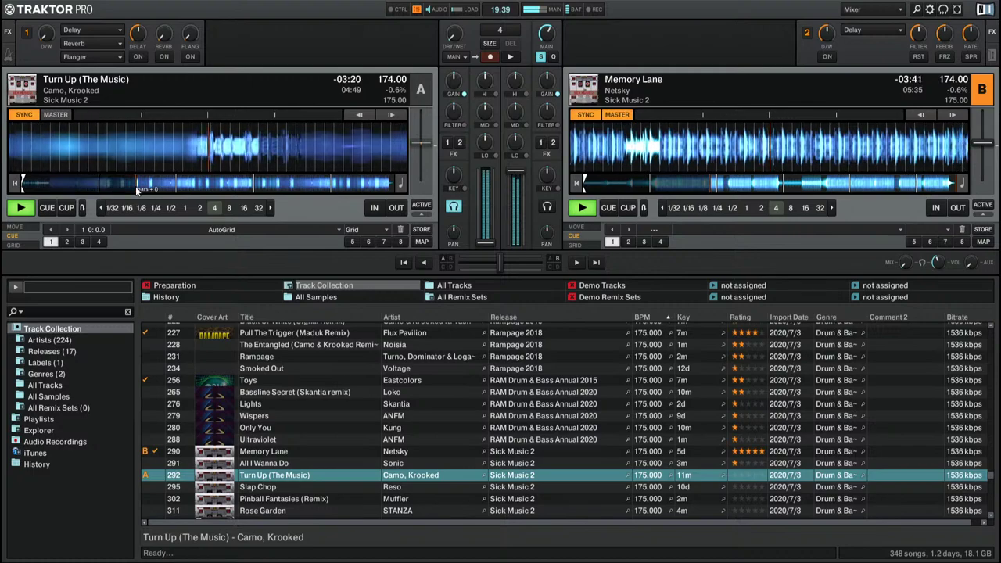
Step: Restart Turn Up (The Music) from its beginning on deck A and mix over to it from Memory Lane
key("Home")
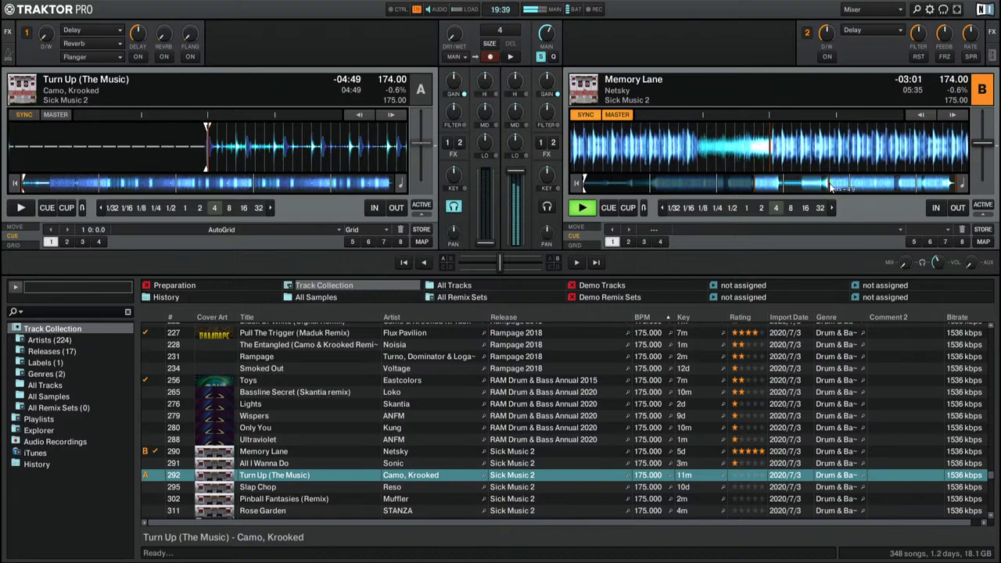
key("space")
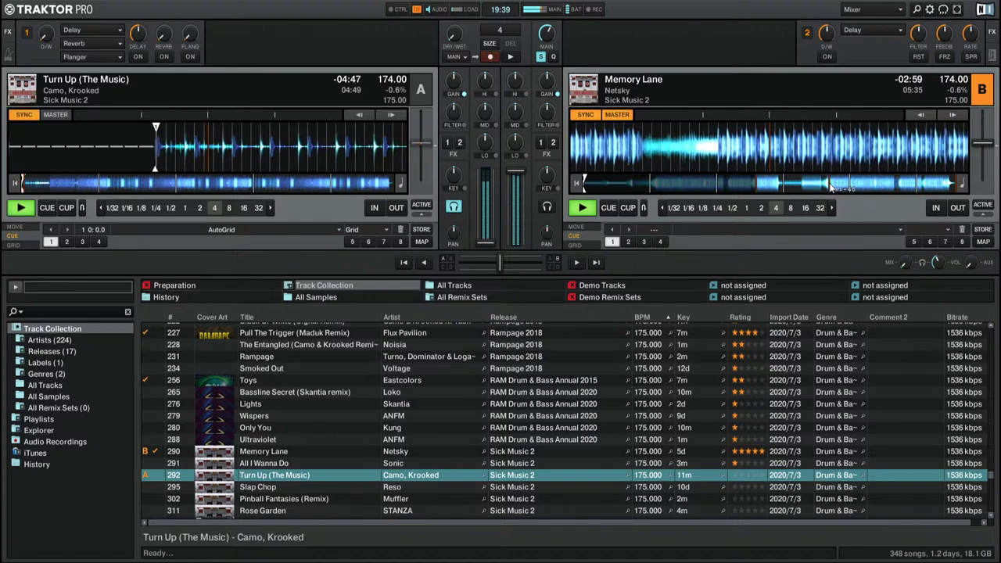
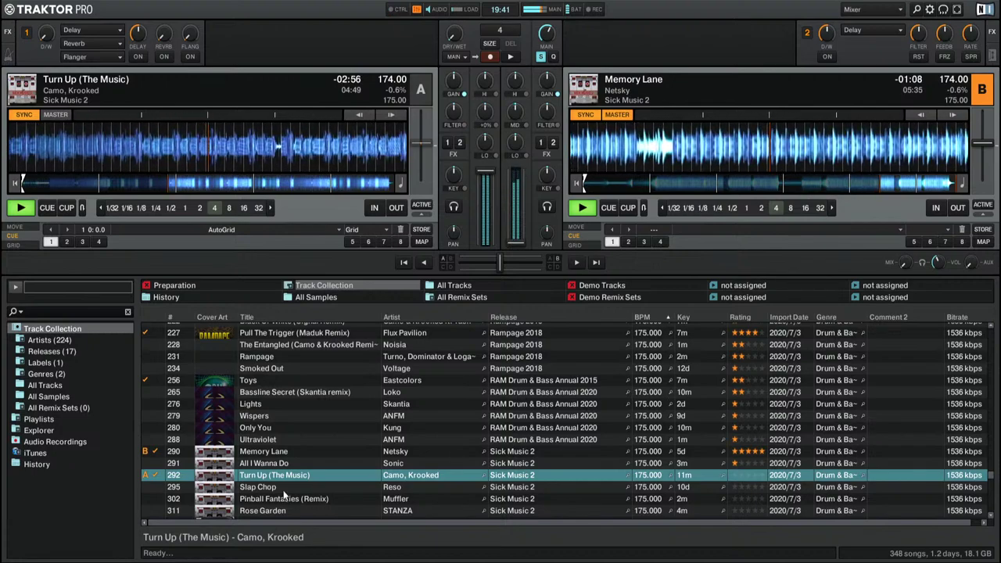
Step: Load Slap Chop by Reso into deck B and start it in sync, and rate Turn Up (The Music) four stars
key("Down")
key("ctrl+Right")
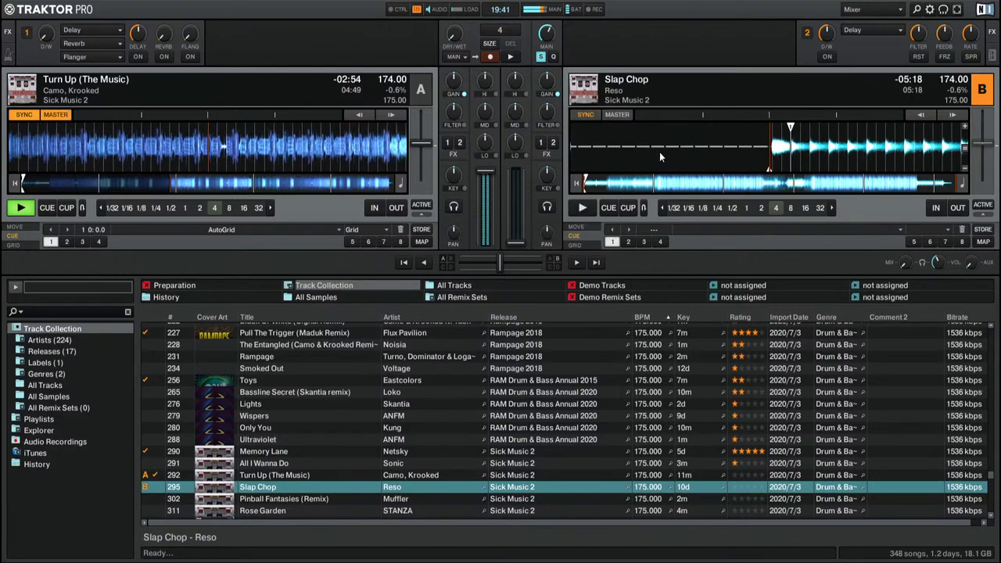
left_click(582, 207)
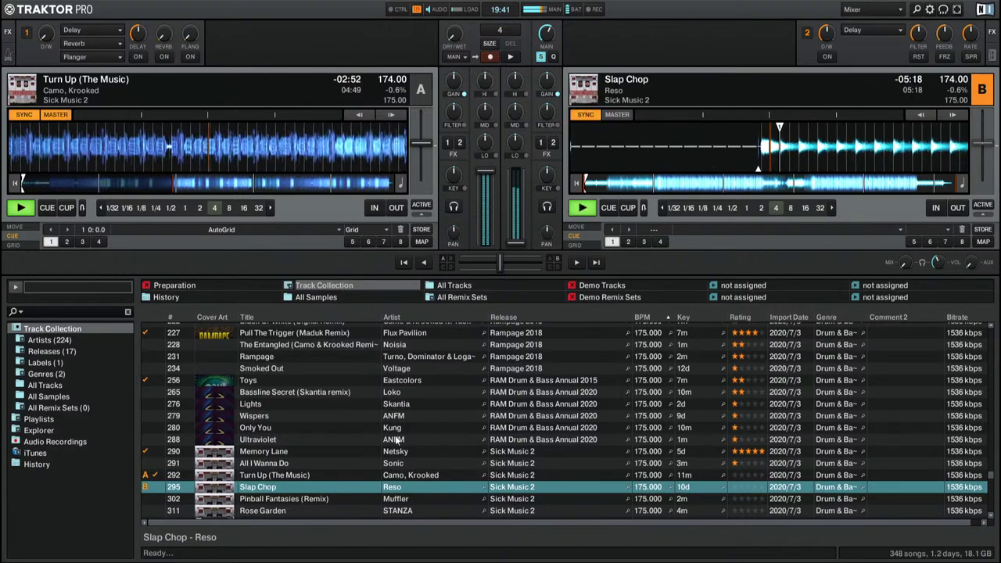
left_click(352, 472)
left_click(755, 477)
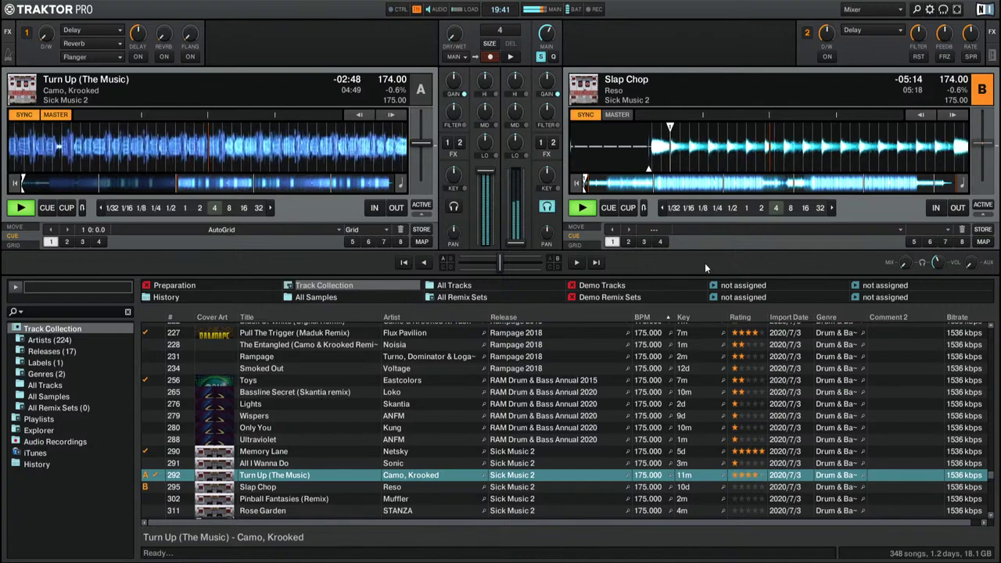
Step: Preview the main section of Slap Chop on deck B and rate it two stars
left_click(678, 183)
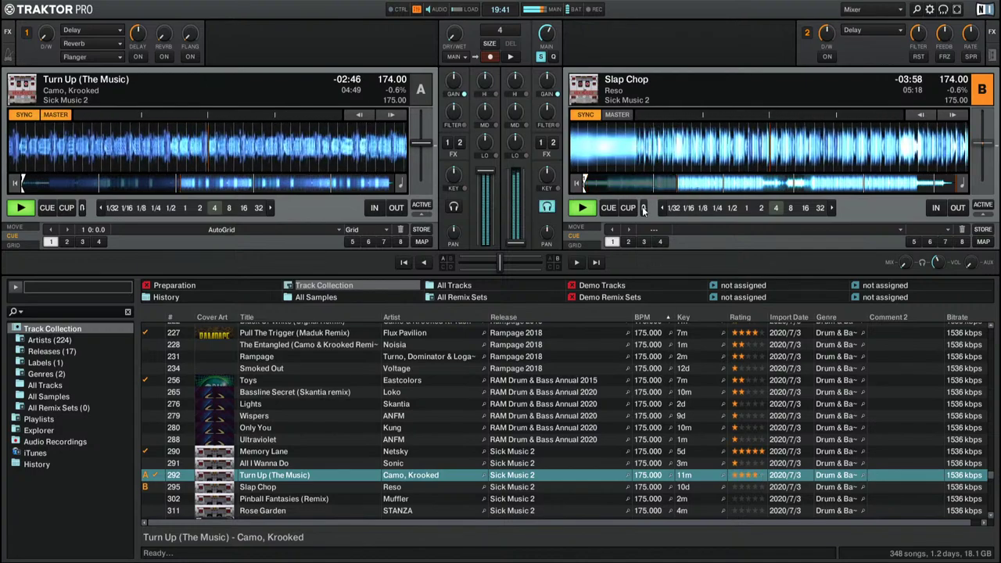
left_click(736, 490)
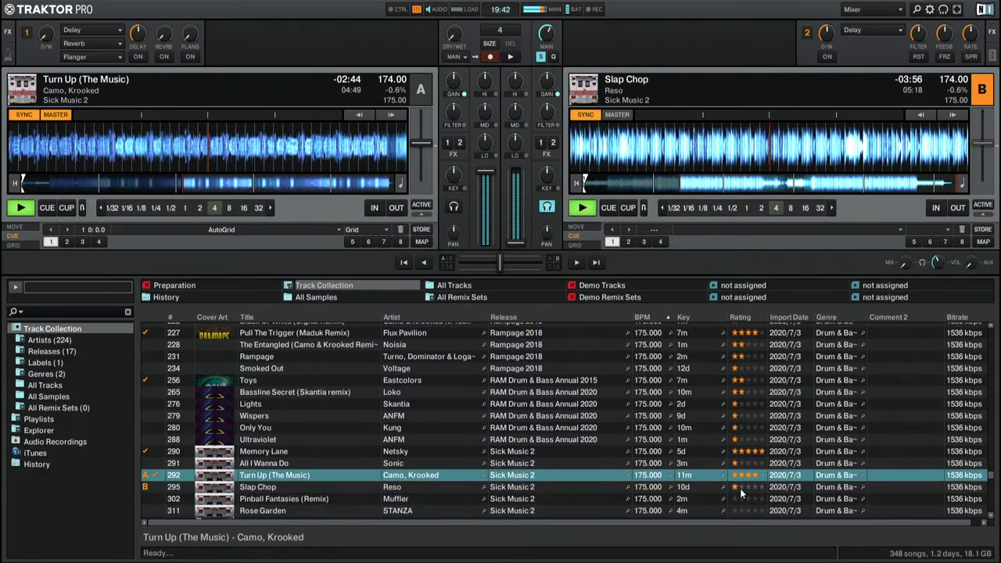
left_click(743, 495)
Step: Load Pinball Fantasies (Remix) by Muffler into deck B and preview its main section
scroll(743, 495, "down", 1)
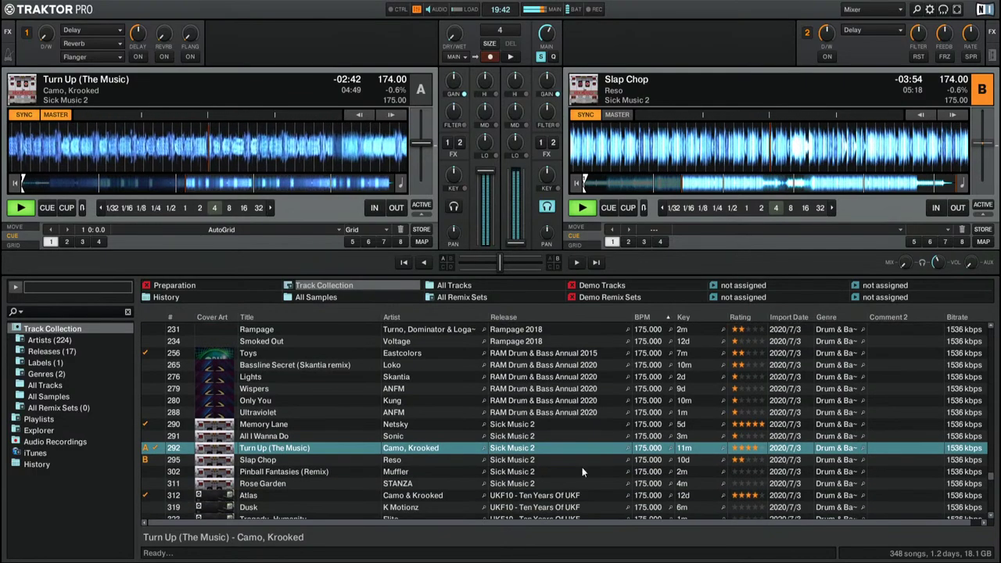
left_click(582, 481)
left_click_drag(671, 126, 672, 133)
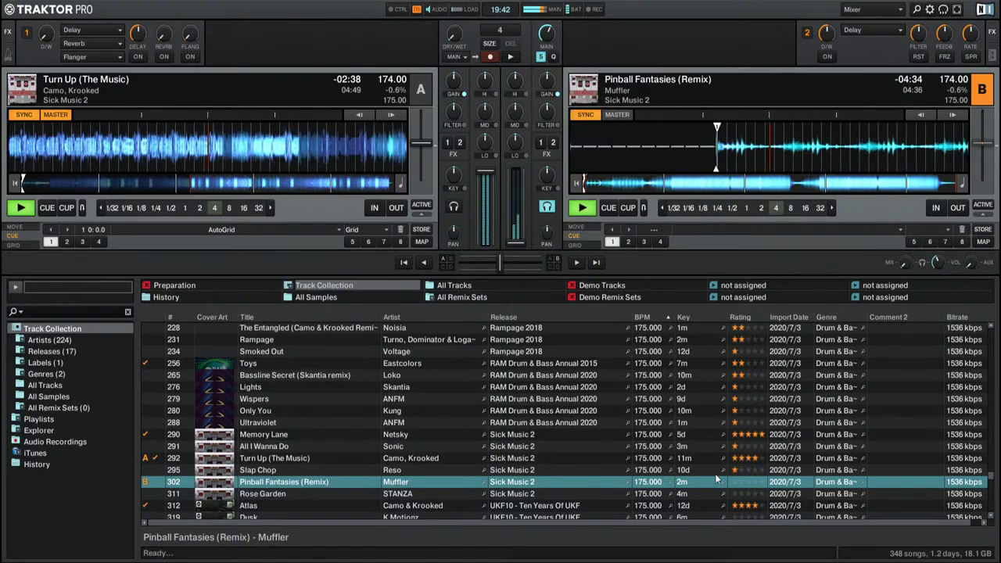
scroll(715, 473, "down", 5)
left_click_drag(317, 420, 606, 345)
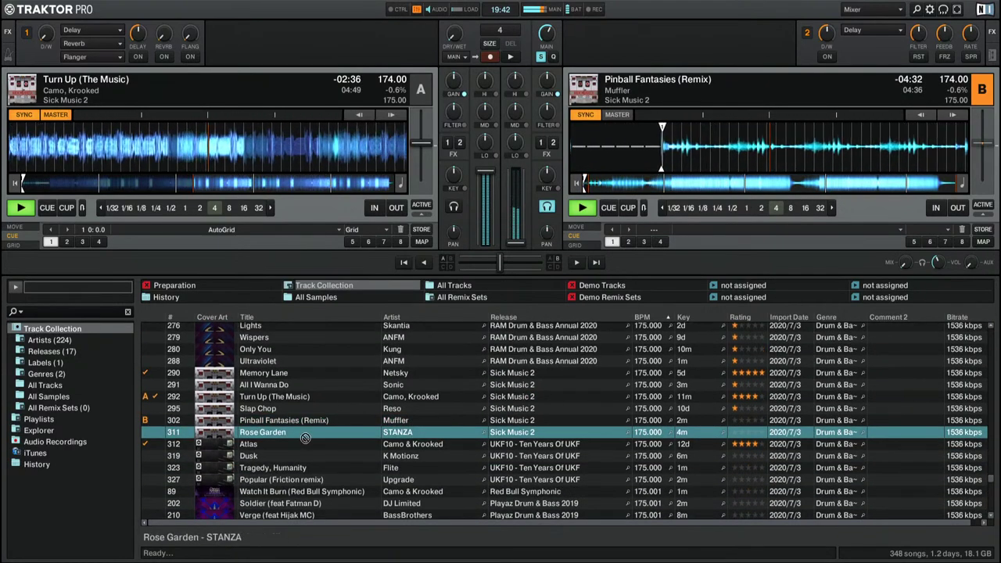
left_click(681, 183)
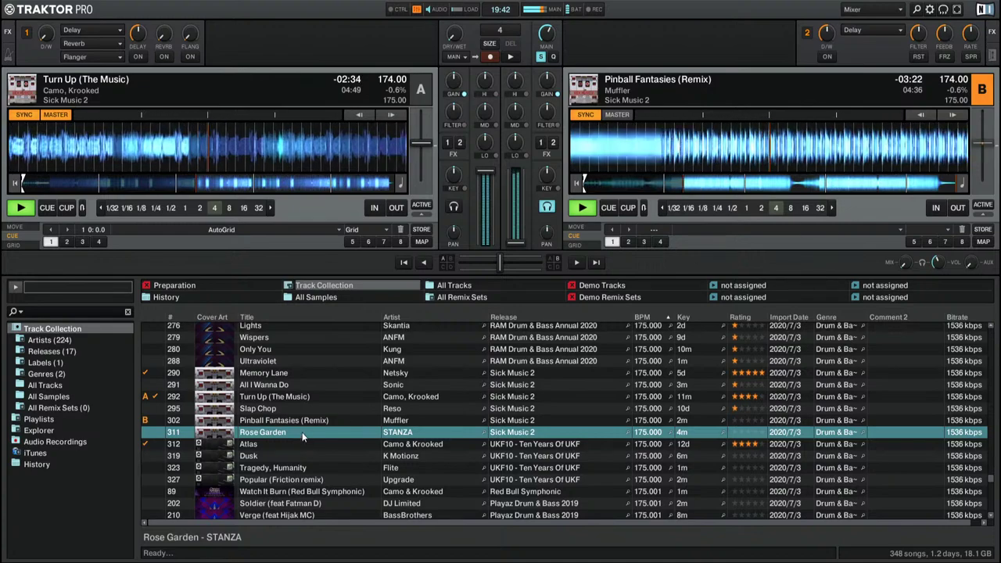
Step: Rate Pinball Fantasies (Remix) two stars, and audition Rose Garden by STANZA on deck B, rating it one star
left_click_drag(302, 431, 739, 229)
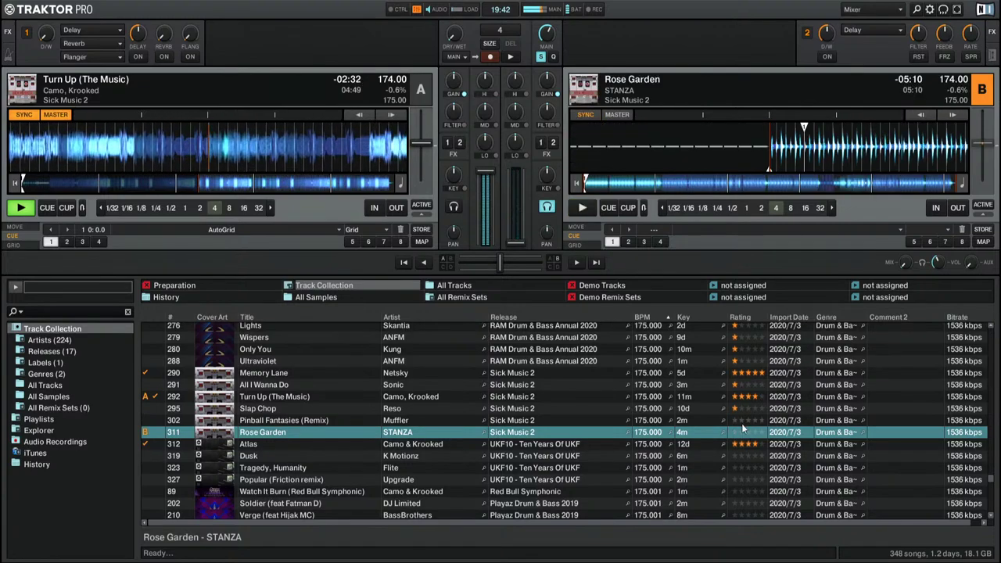
left_click(582, 208)
left_click(683, 183)
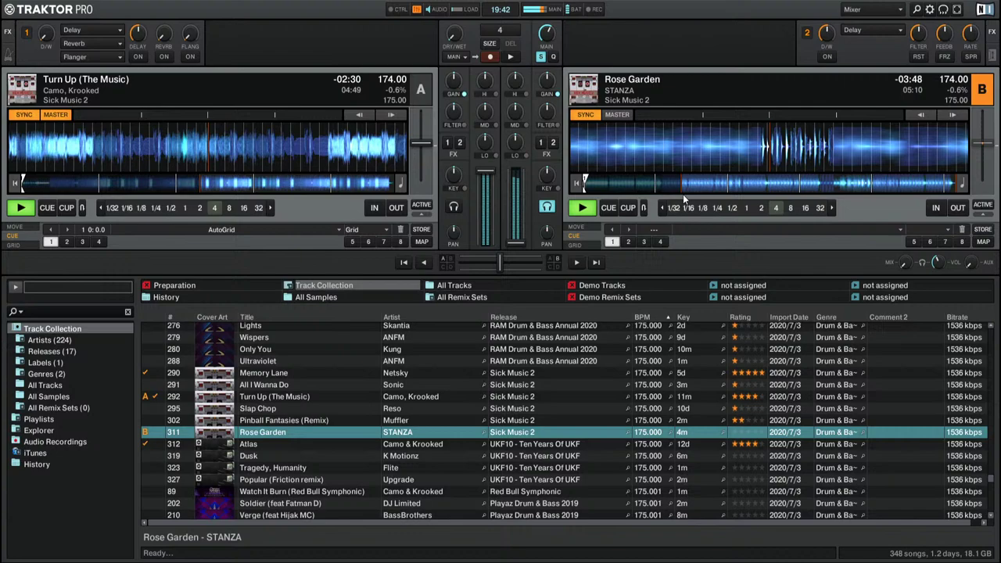
left_click(736, 434)
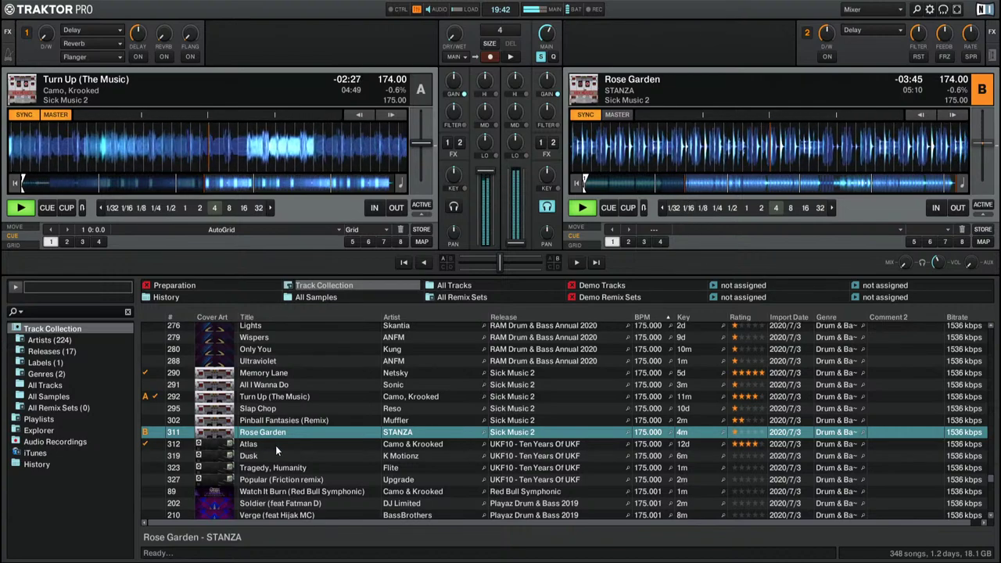
Step: Load Atlas by Camo & Krooked into deck B, preview its first breakdown section, and return it to the beginning
left_click_drag(275, 445, 603, 157)
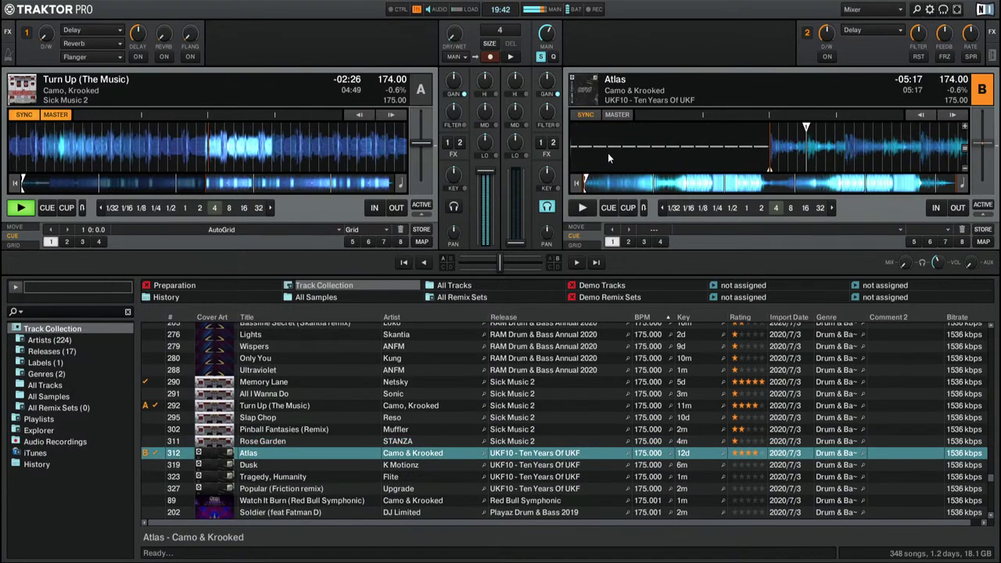
left_click(701, 187)
left_click(582, 207)
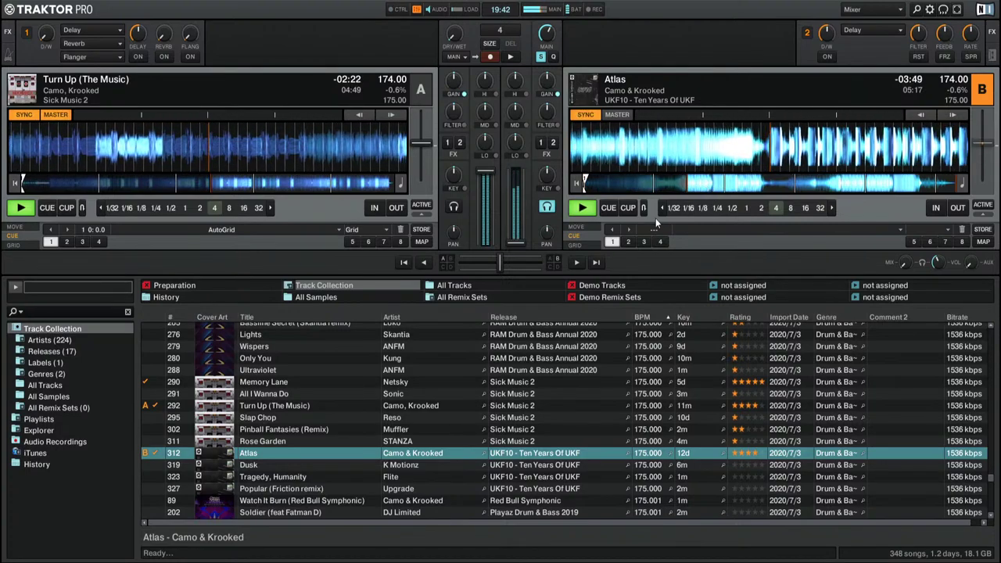
left_click(577, 189)
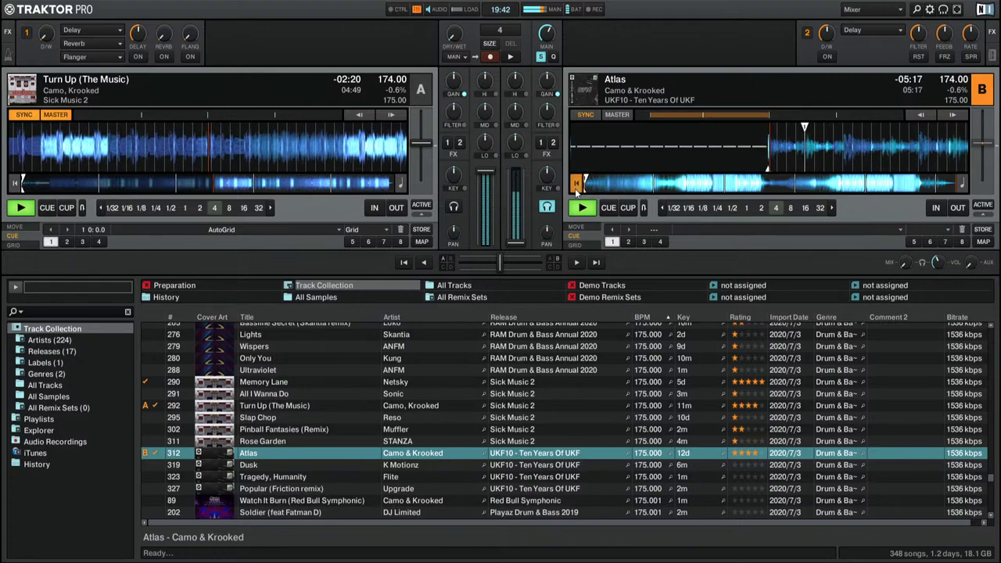
left_click(577, 189)
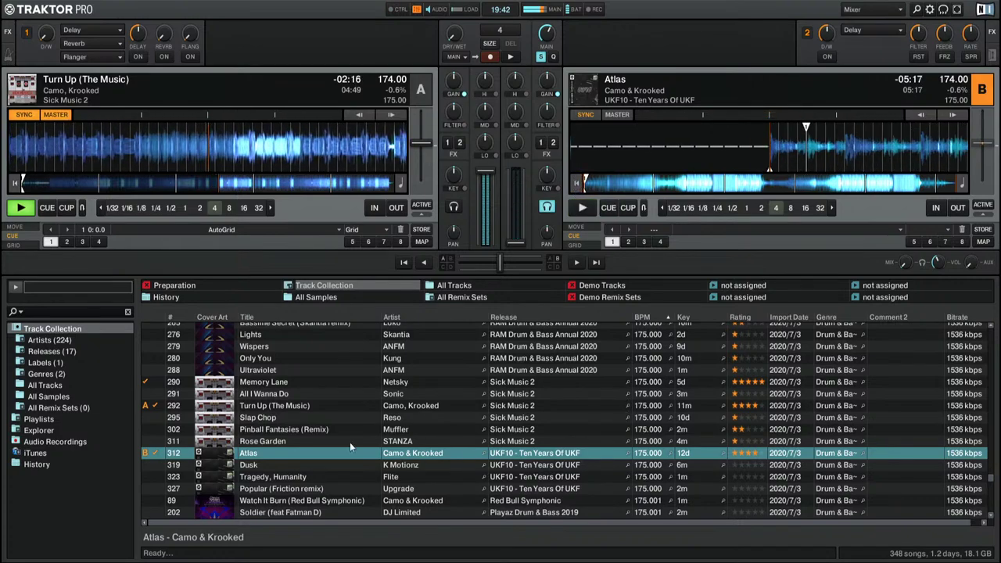
Step: Load Dusk by K Motionz into deck B, start it in sync, and preview its main section
left_click(336, 465)
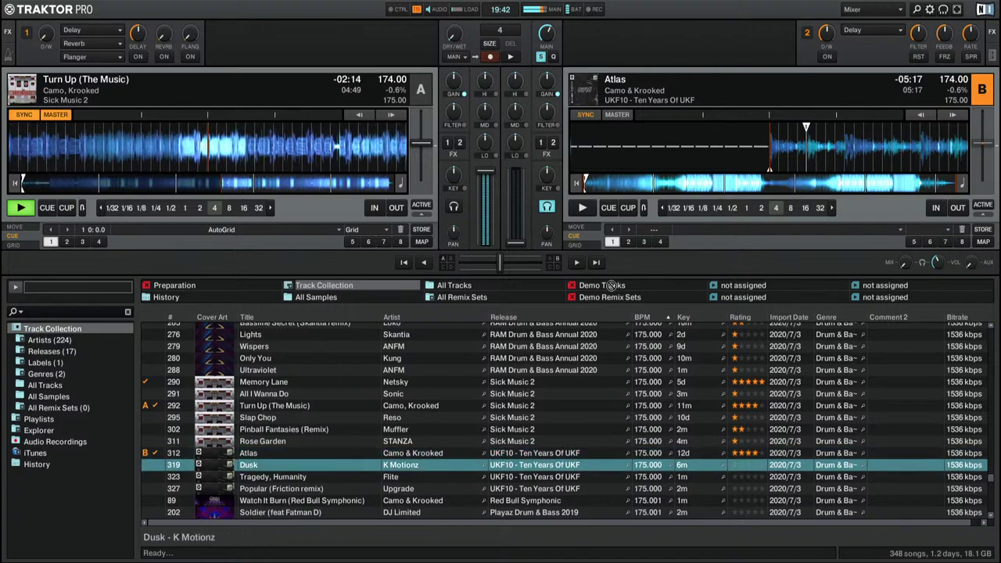
key("ctrl+Right")
key("space")
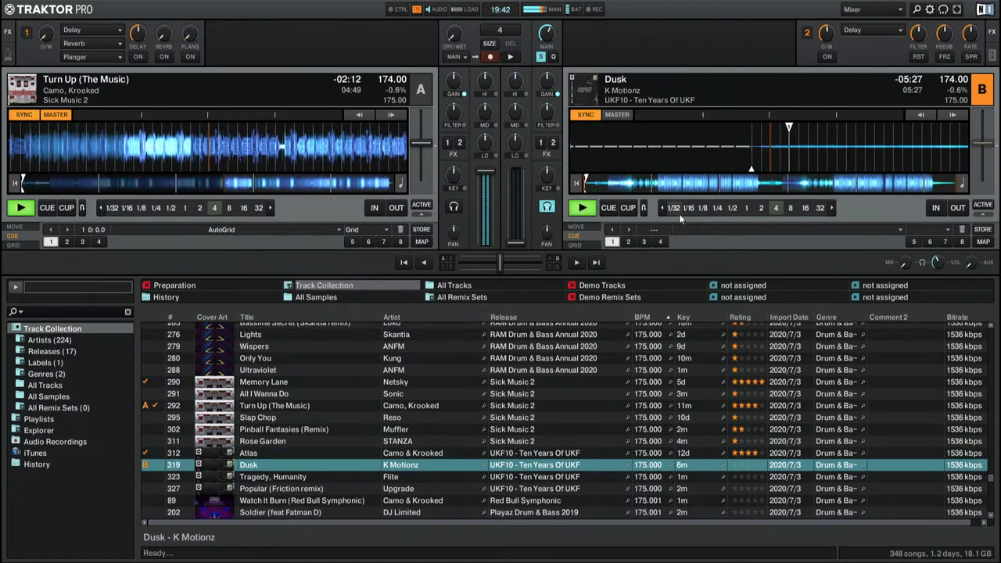
left_click(663, 190)
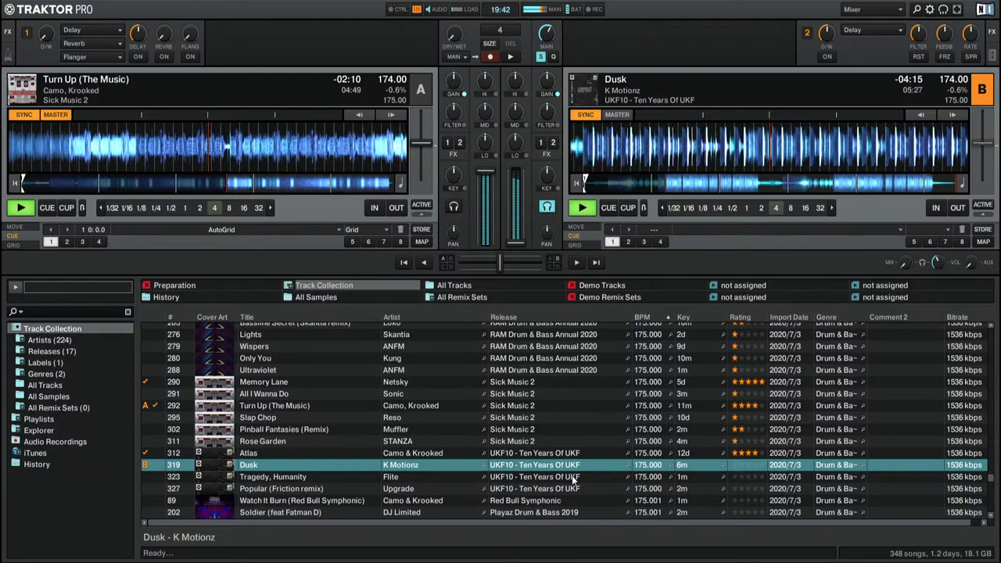
Step: Load Tragedy, Humanity by Flite into deck B and preview its main section
left_click(574, 479)
key("ctrl+Right")
left_click(681, 187)
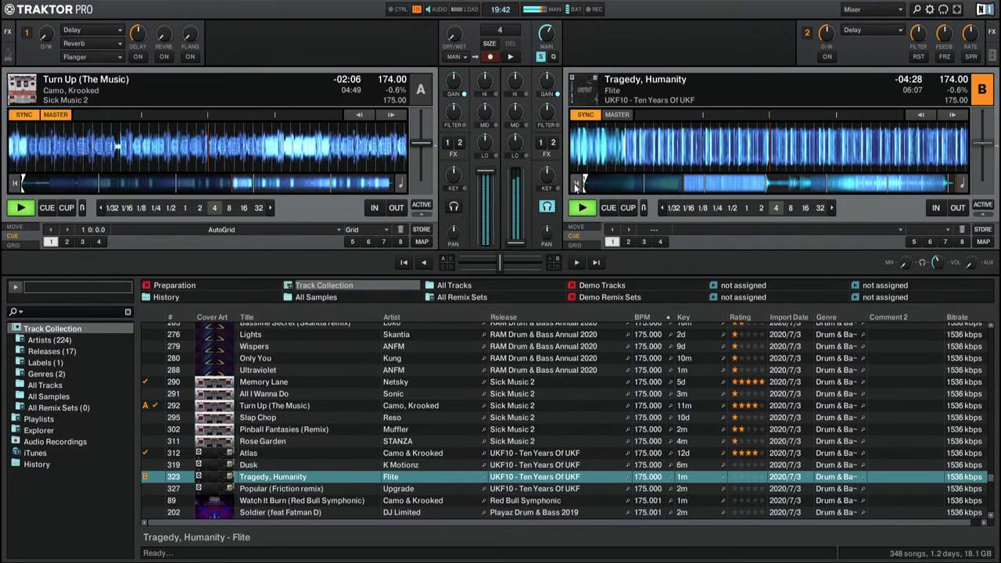
Step: Load Popular (Friction remix) by Upgrade into deck B and preview its main section
key("Down")
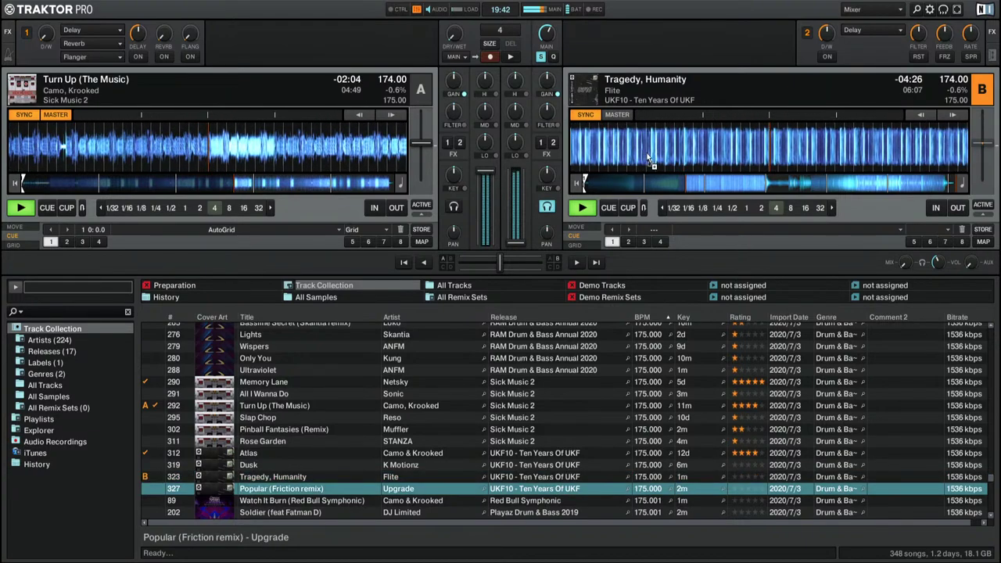
key("ctrl+Right")
left_click(693, 188)
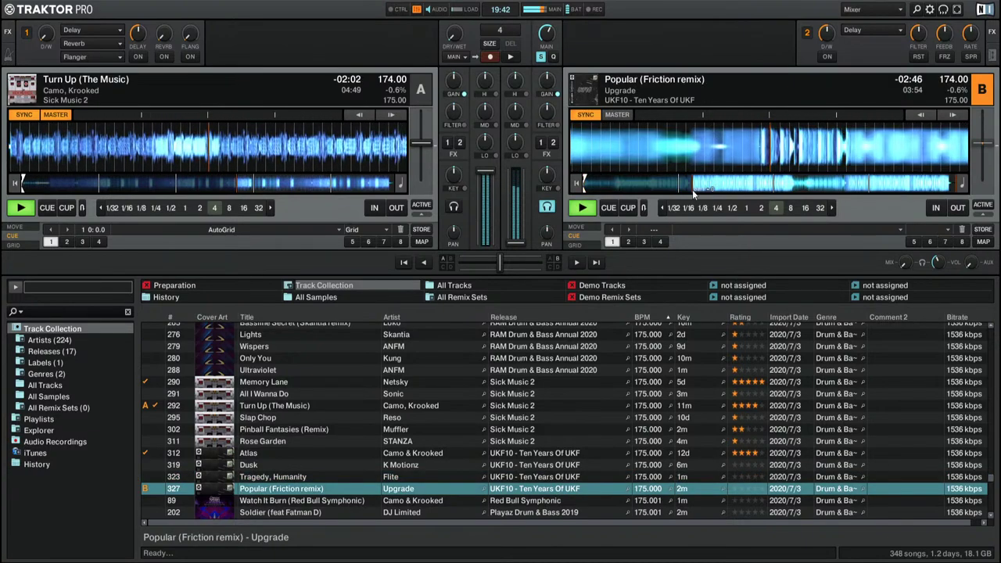
Step: Rate Popular (Friction remix) four stars, Dusk and Tragedy, Humanity one star each, and start Popular in sync from its beginning
left_click(576, 185)
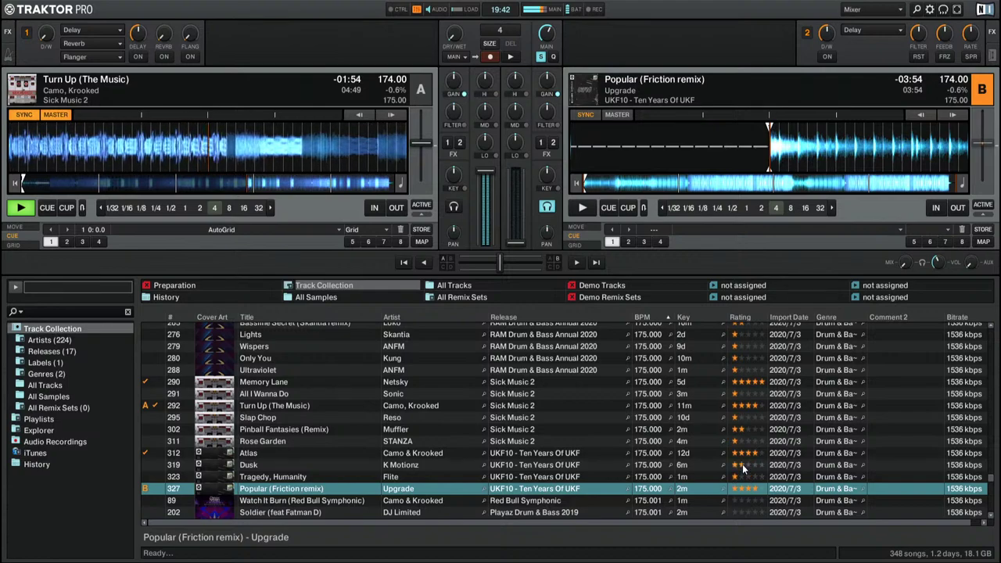
key("space")
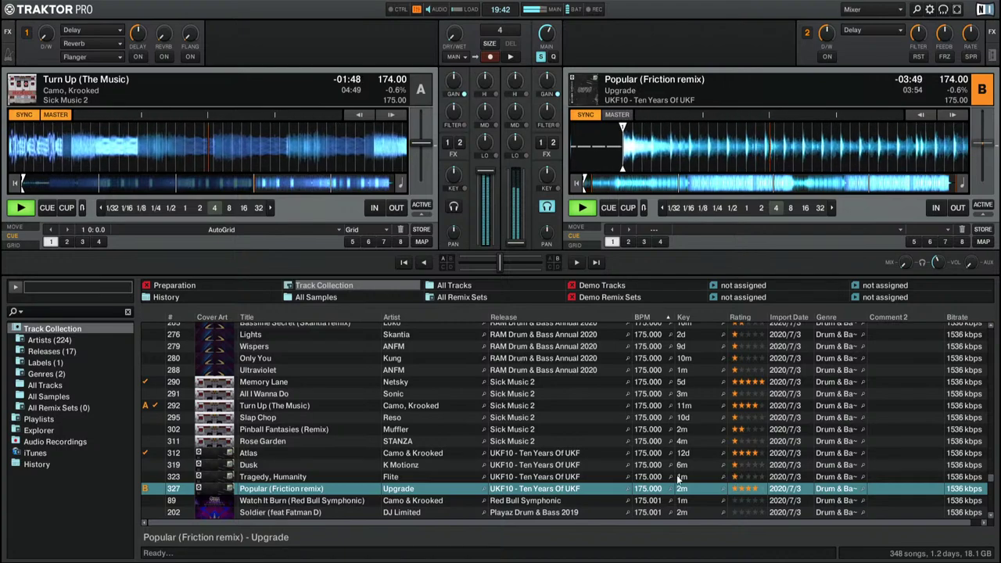
scroll(547, 450, "down", 1)
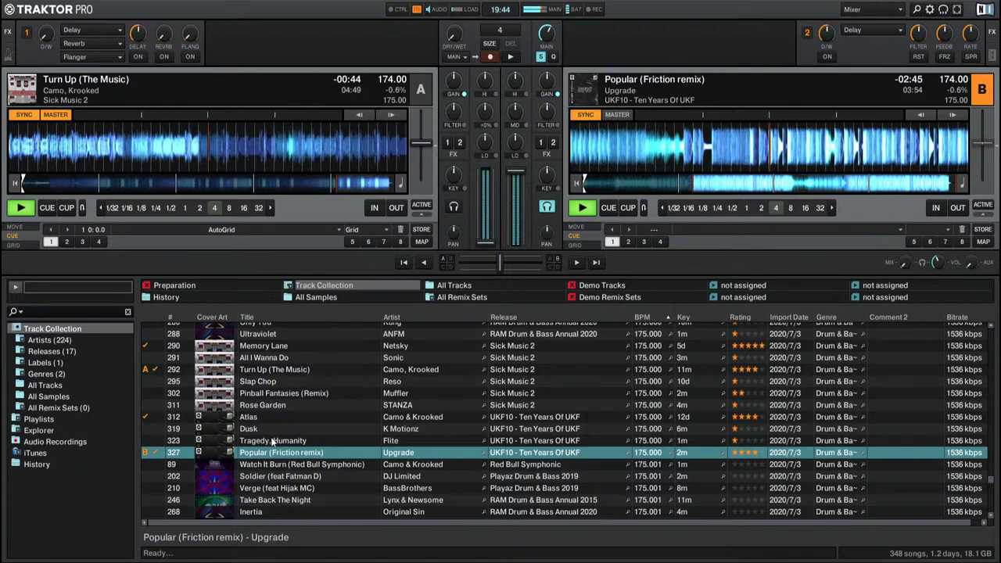
Step: Load Watch It Burn (Red Bull Symphonic) into deck A, start it in sync, and preview its first main section
left_click(321, 465)
scroll(340, 444, "down", 1)
left_click_drag(341, 443, 187, 139)
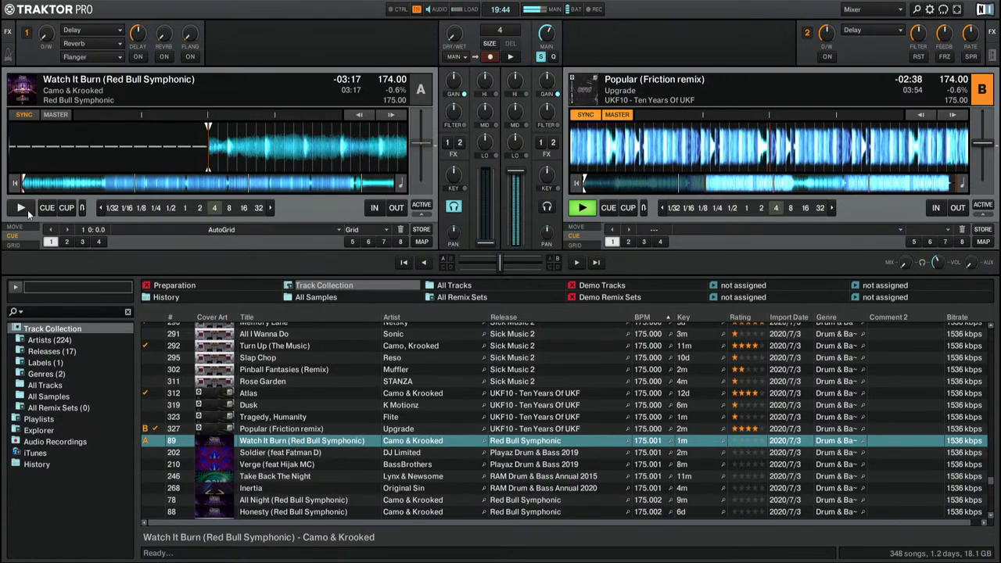
left_click(21, 208)
left_click(108, 180)
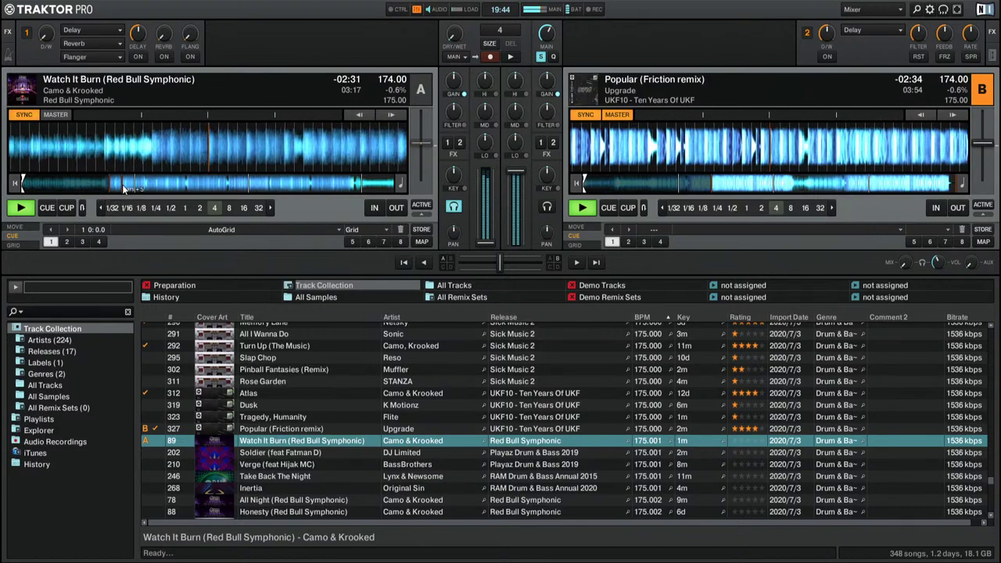
Step: Preview successive later sections of Watch It Burn on deck A, through to its closing part
left_click_drag(163, 186, 186, 187)
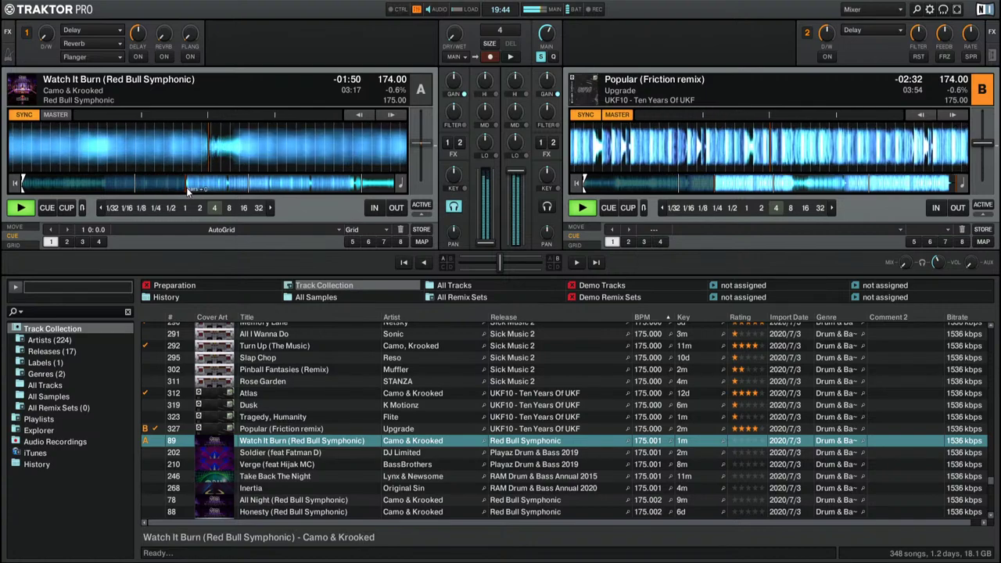
left_click(232, 186)
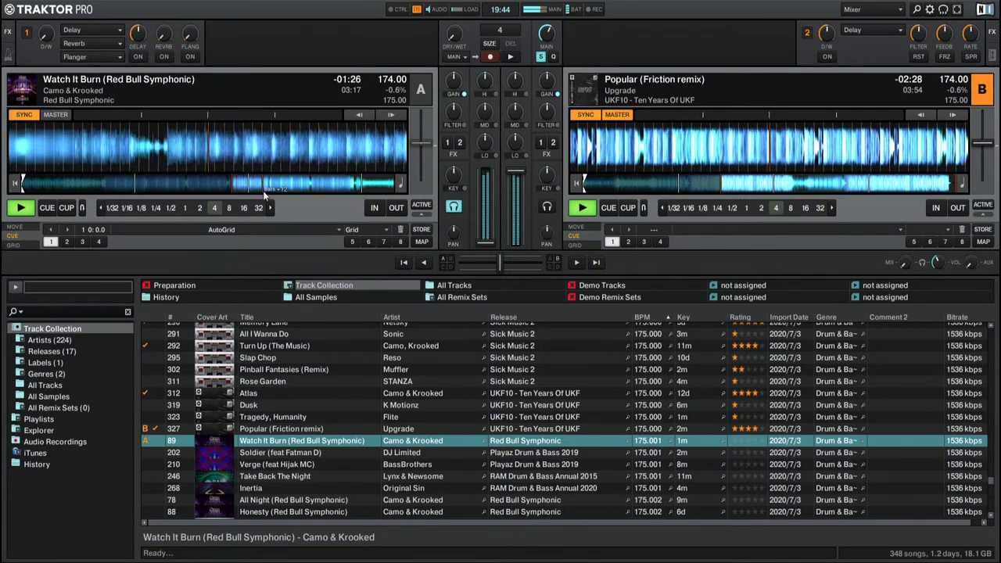
left_click(264, 188)
left_click(271, 186)
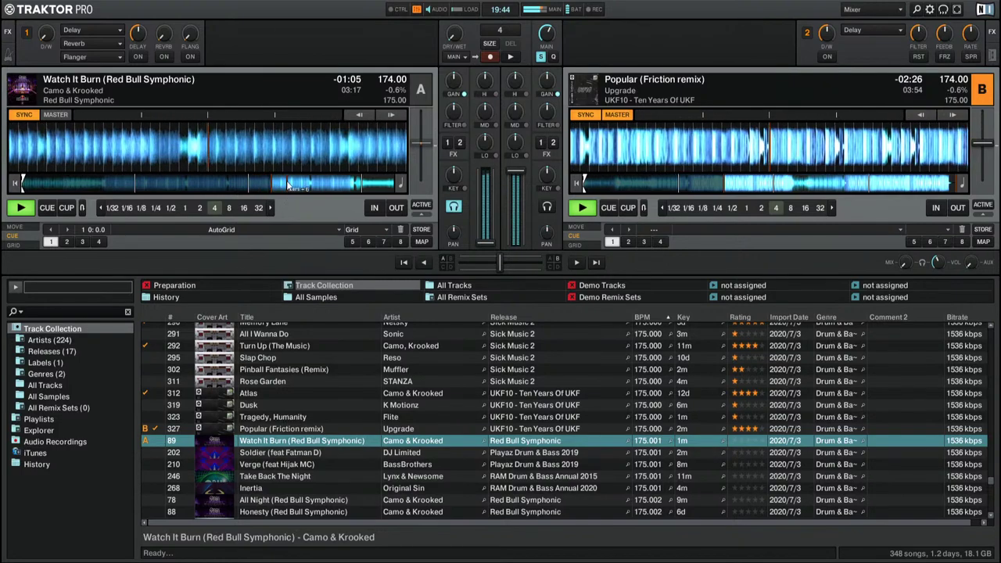
left_click(288, 186)
left_click(304, 185)
left_click(316, 185)
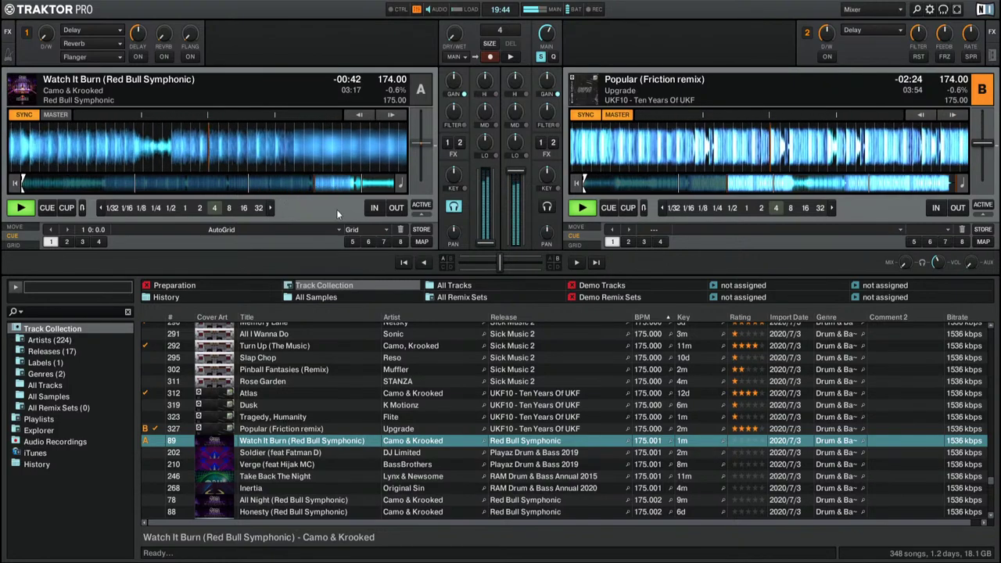
Step: Load Soldier (feat Fatman D) by DJ Limited into deck A, preview its main section in sync, and rate it one star
left_click_drag(363, 454, 205, 153)
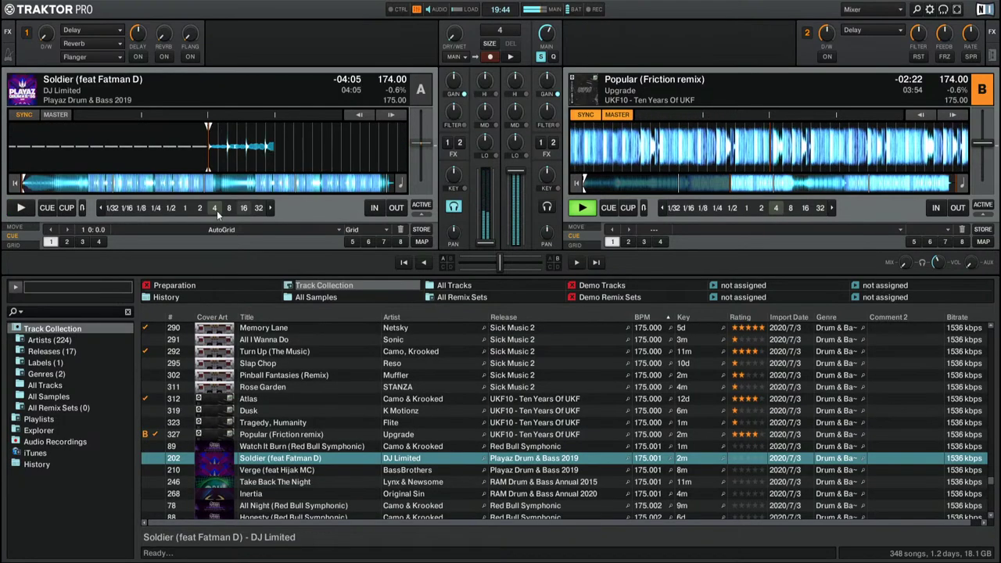
left_click(20, 209)
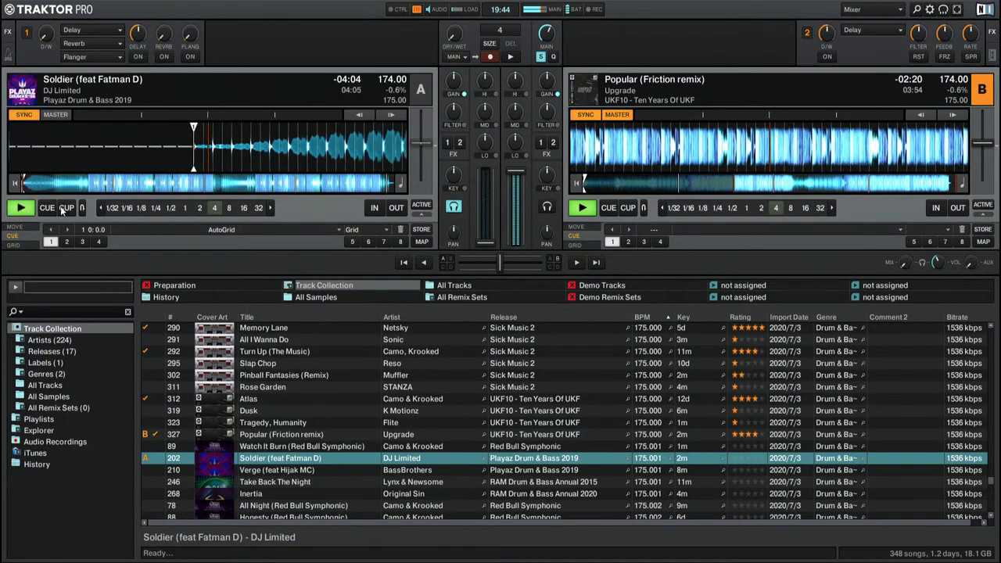
left_click(143, 187)
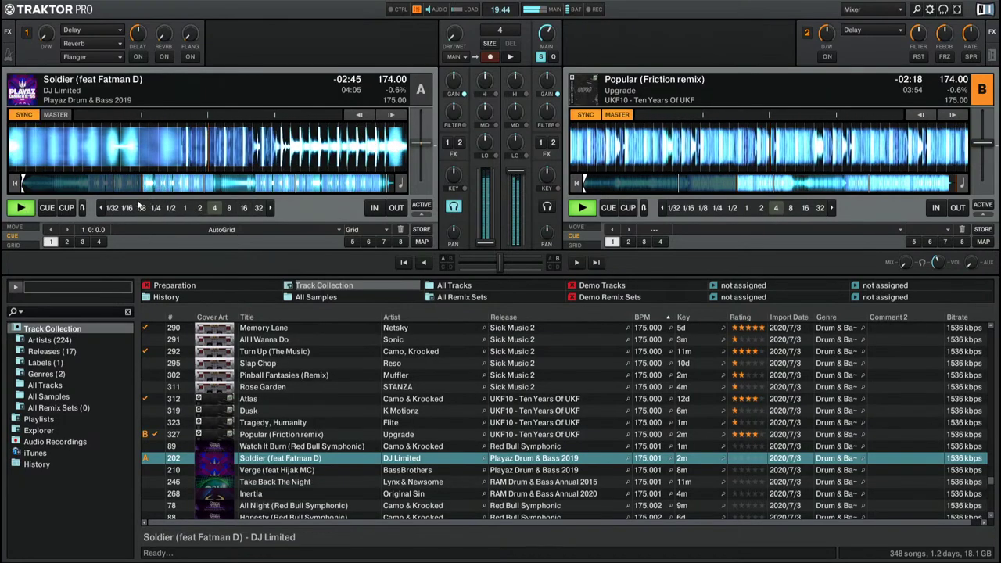
left_click(724, 469)
Step: Audition Verge (feat Hijak MC) by BassBrothers on deck A and rate it one star
scroll(547, 391, "up", 1)
left_click_drag(222, 162, 222, 162)
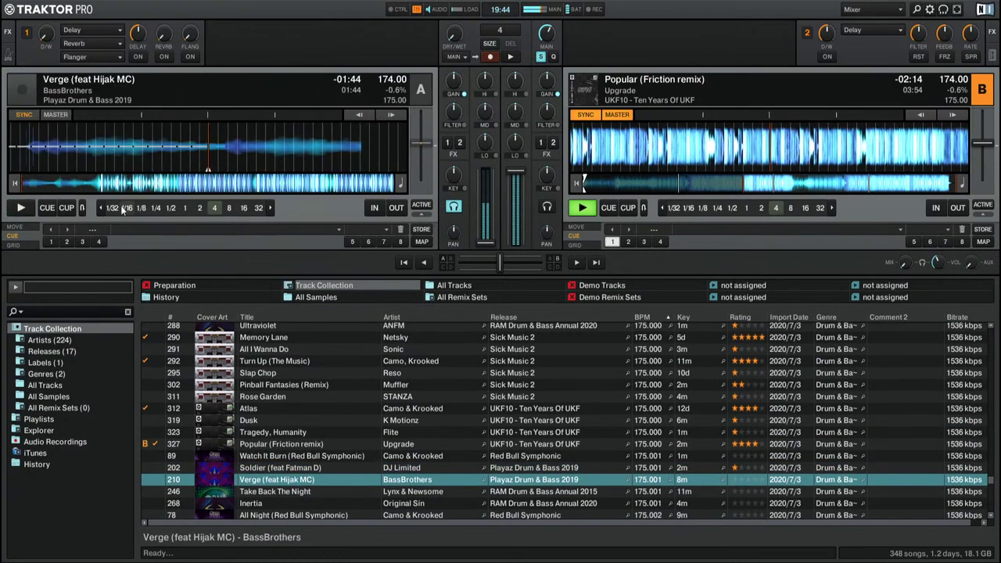
scroll(663, 447, "down", 1)
scroll(663, 448, "down", 3)
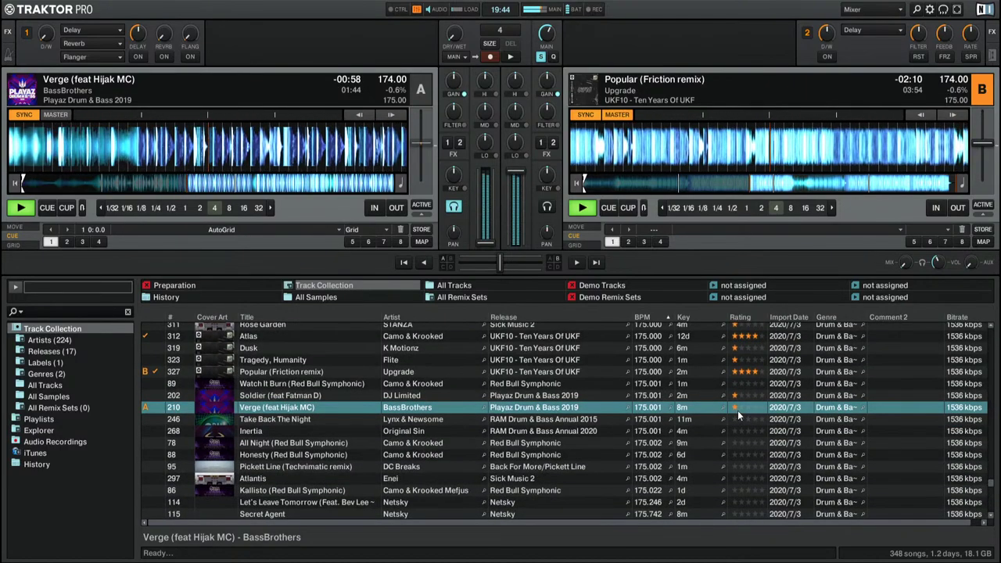
Step: Load Take Back The Night by Lynx & Newsome into deck A, preview several sections, and rate it one star
left_click_drag(273, 419, 176, 164)
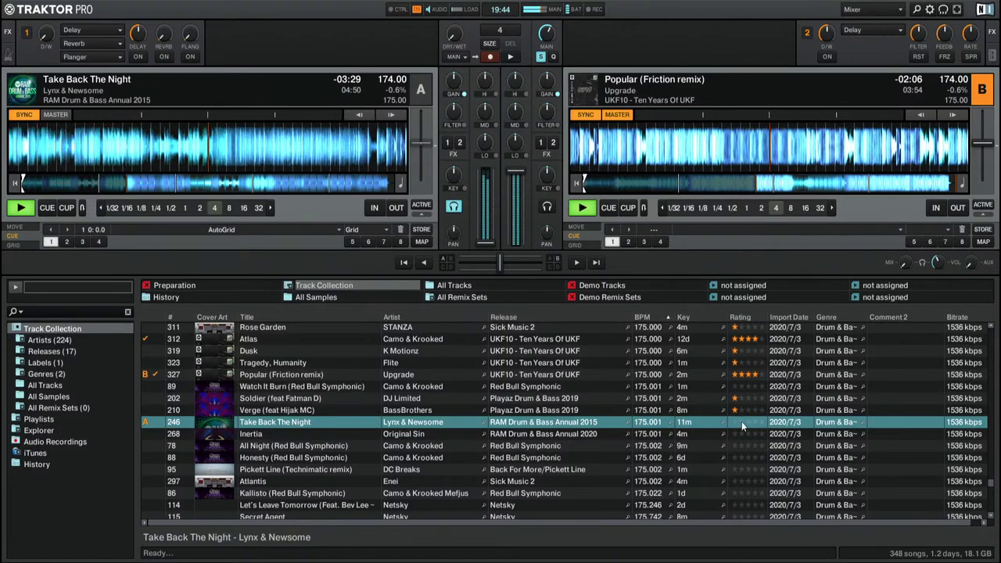
left_click(147, 183)
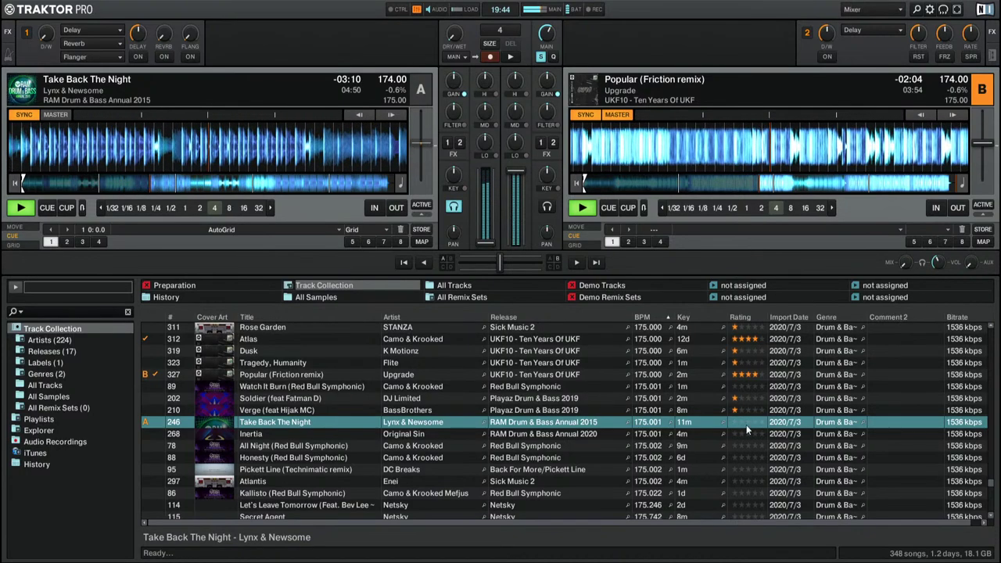
left_click(188, 184)
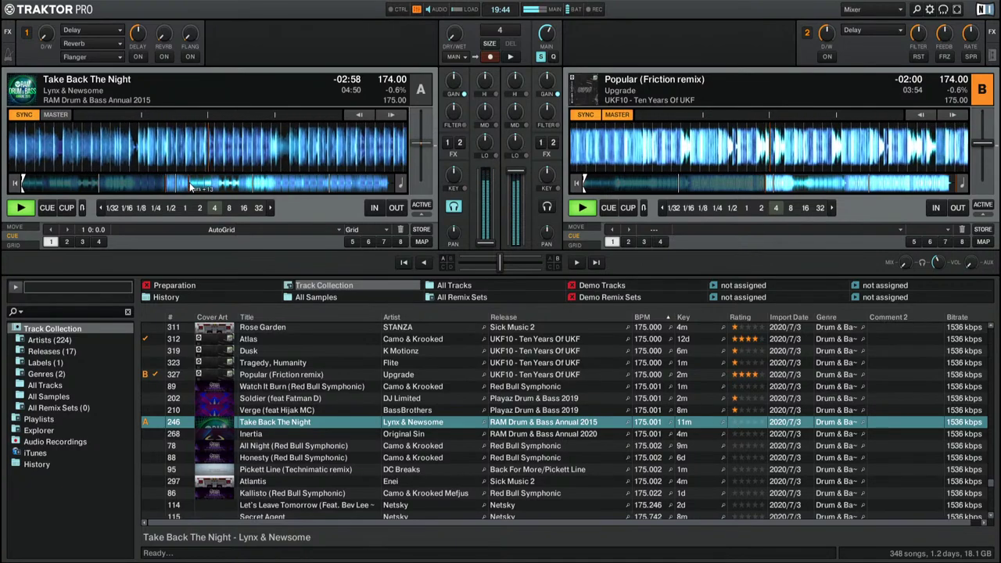
left_click(191, 185)
Step: Audition Inertia by Original Sin on deck A, rate it one star, and load All Night (Red Bull Symphonic)
left_click_drag(251, 434, 137, 165)
left_click(132, 188)
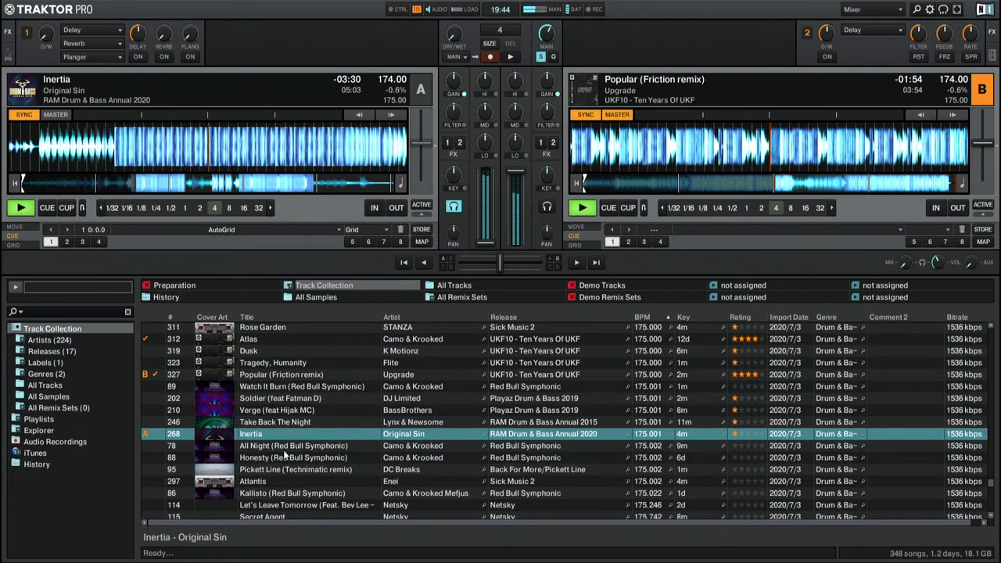
left_click_drag(733, 446, 215, 161)
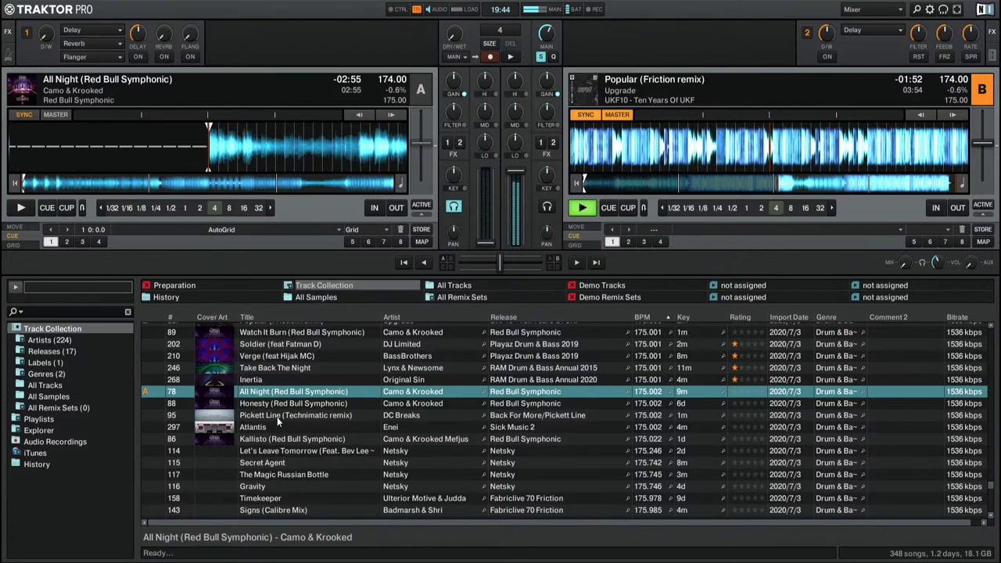
Step: Audition Pickett Line (Technimatic remix) on deck A, rate it four stars, and start it in sync from the beginning
left_click_drag(277, 417, 204, 119)
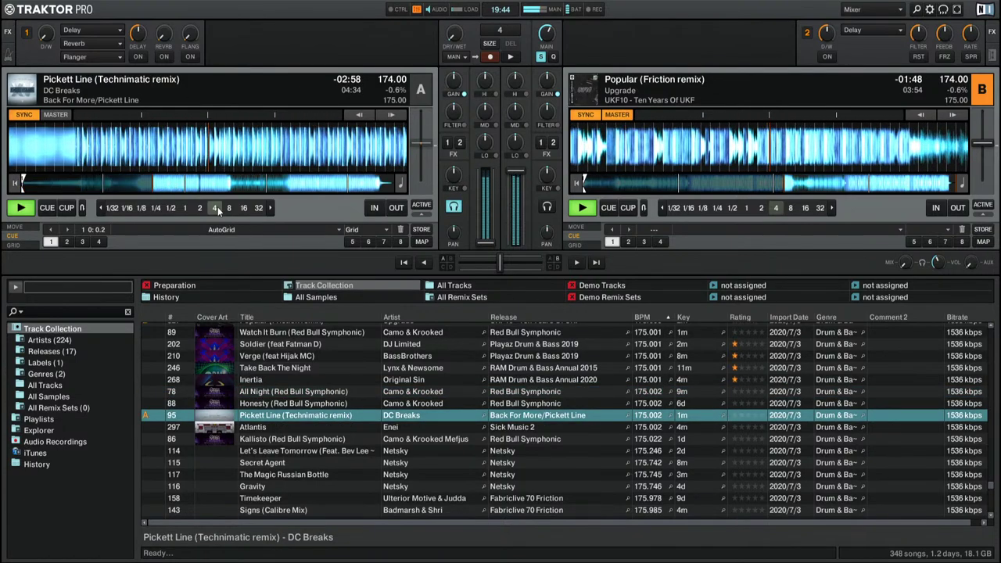
left_click(757, 419)
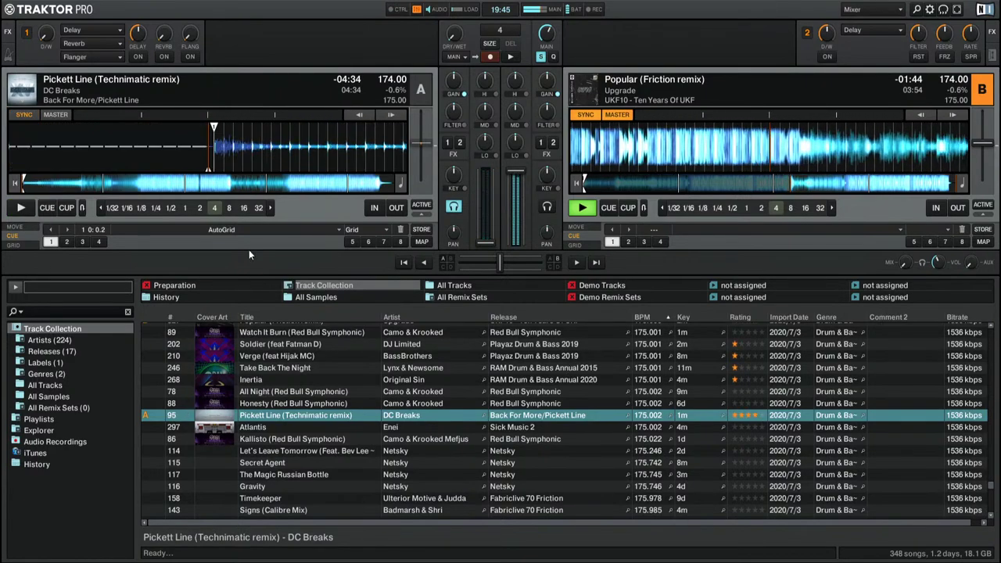
key("space")
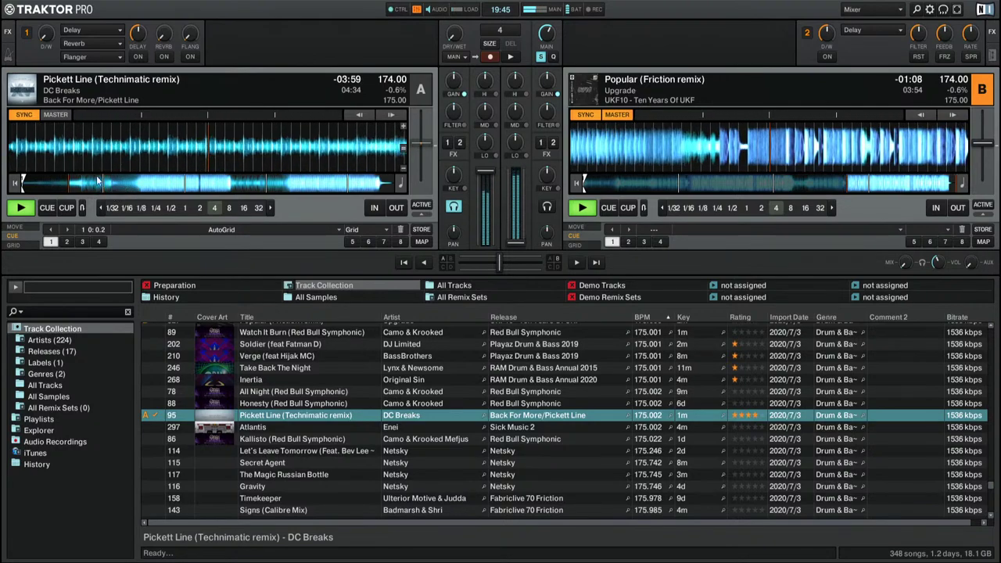
Step: Load Atlantis by Enei into deck B, start it in sync with headphone cueing, and preview its first main section
left_click_drag(363, 429, 712, 187)
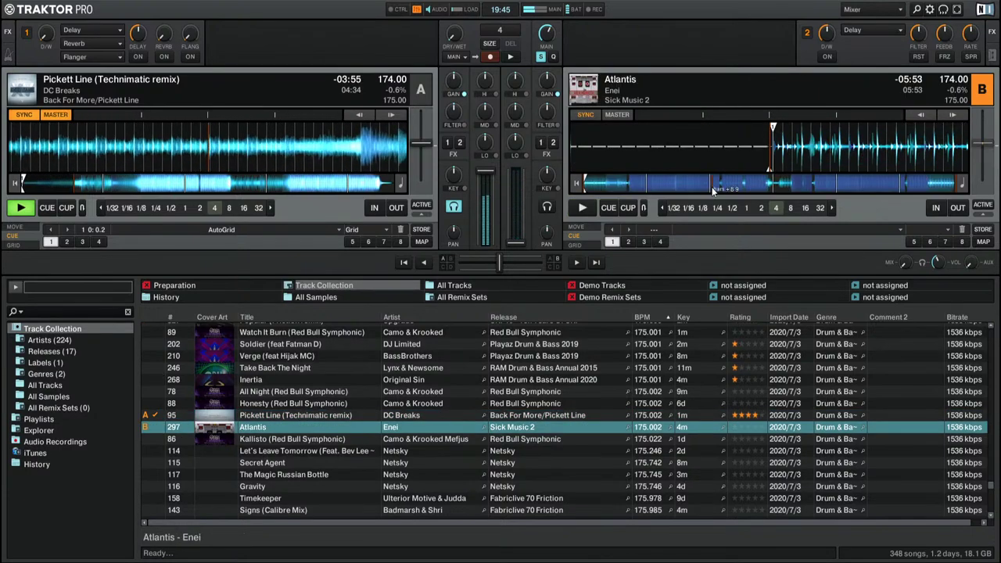
key("space")
left_click(547, 207)
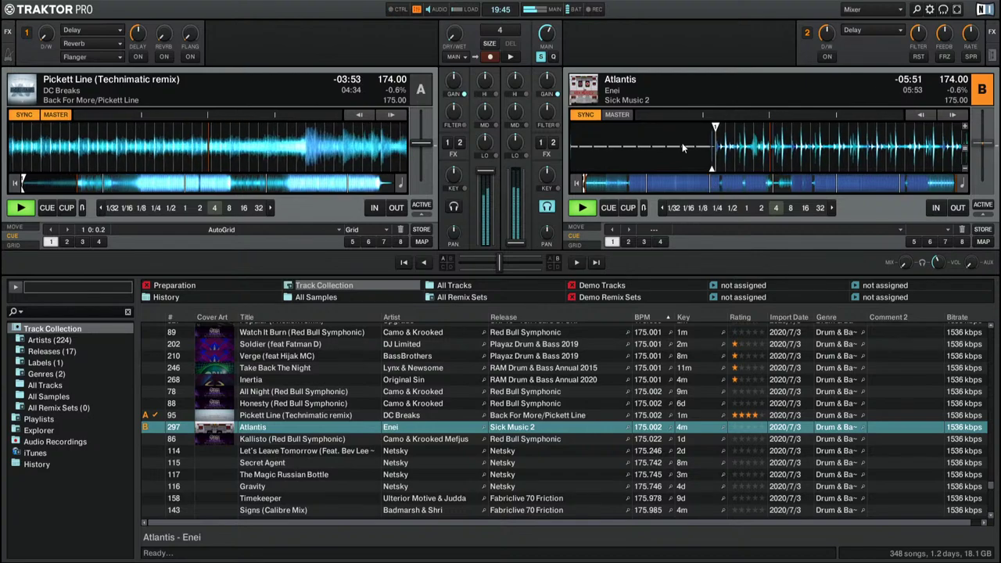
left_click(628, 185)
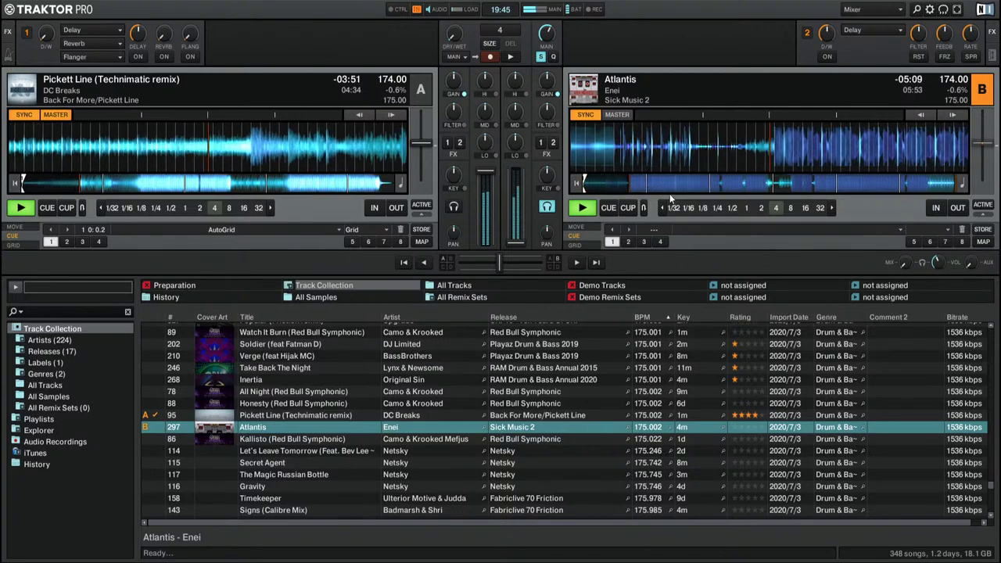
Step: Finish previewing Atlantis and rate it one star, then load Kallisto (Red Bull Symphonic) on deck B and preview several sections in sync
left_click(636, 184)
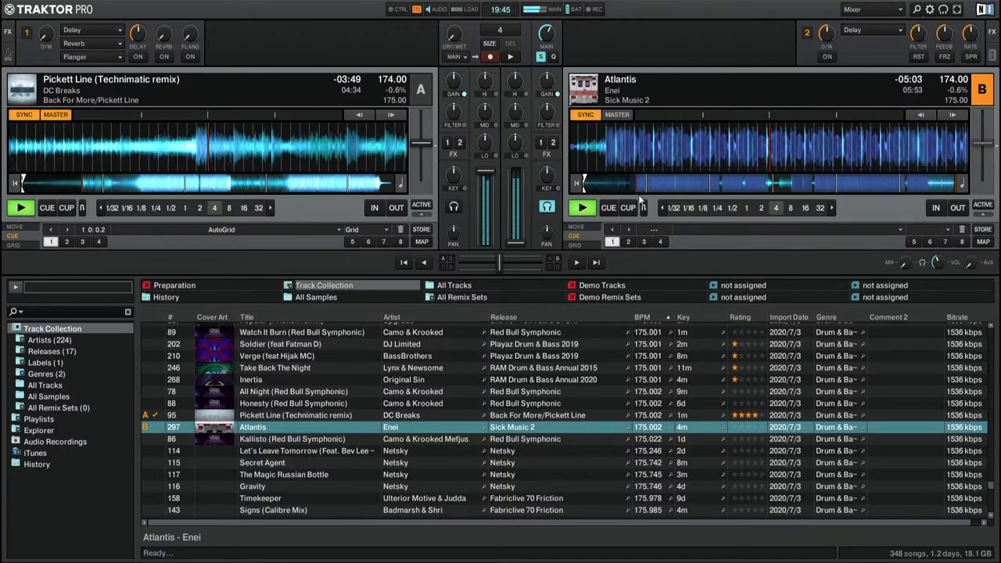
left_click_drag(290, 439, 622, 172)
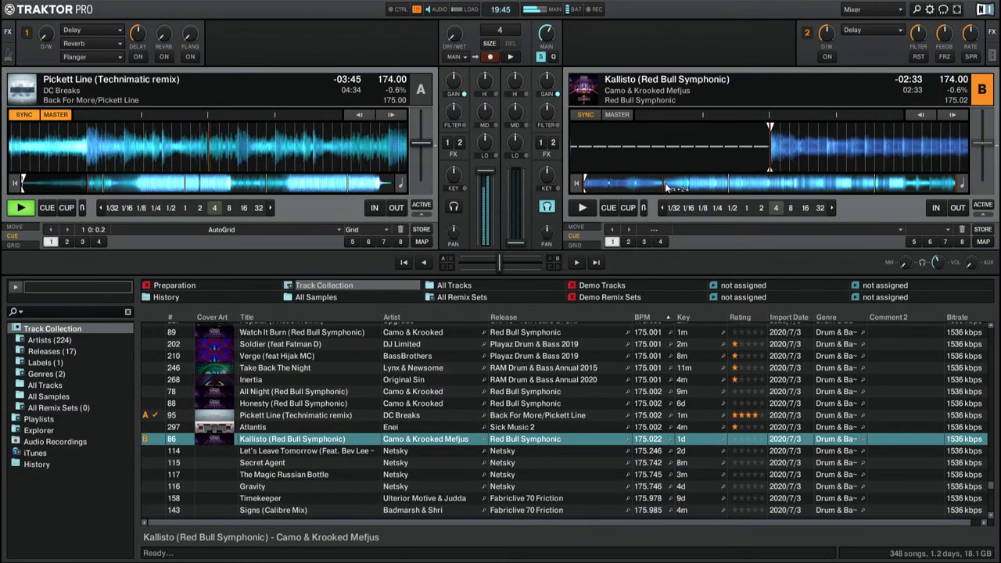
left_click(667, 186)
left_click(582, 207)
left_click(700, 184)
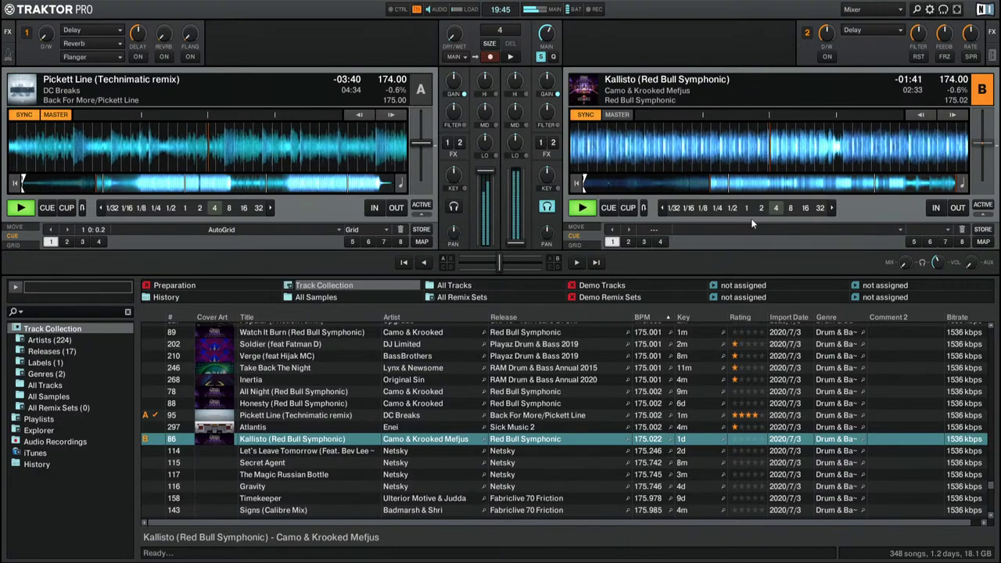
left_click(735, 191)
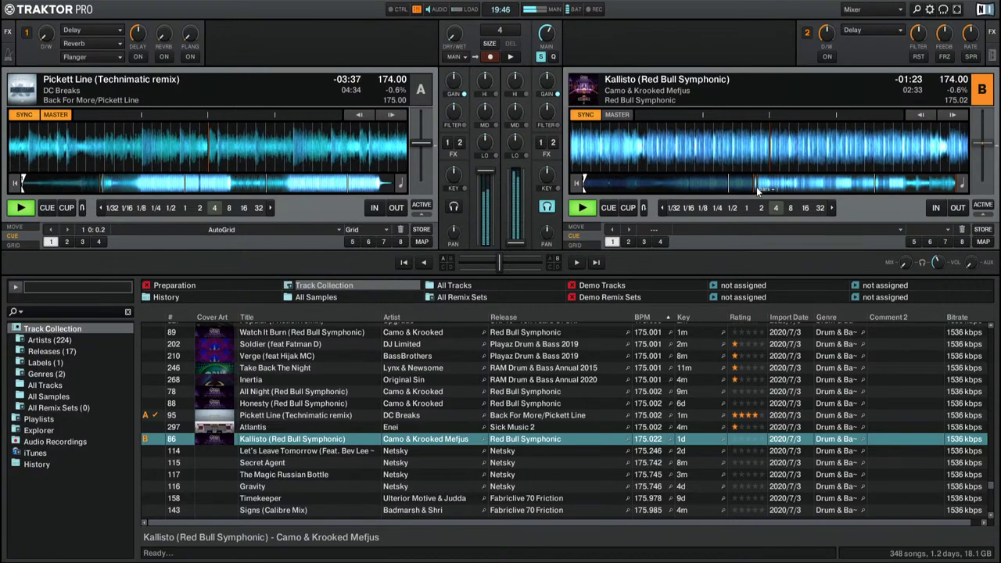
left_click(753, 190)
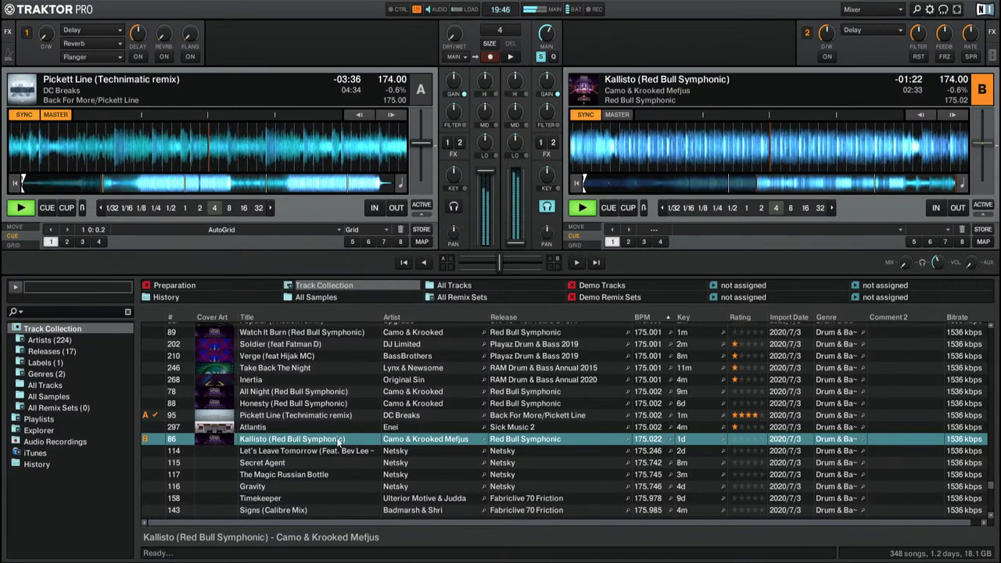
Step: Audition Let's Leave Tomorrow and Secret Agent by Netsky on deck B, rating them two and four stars respectively
left_click_drag(340, 452, 665, 176)
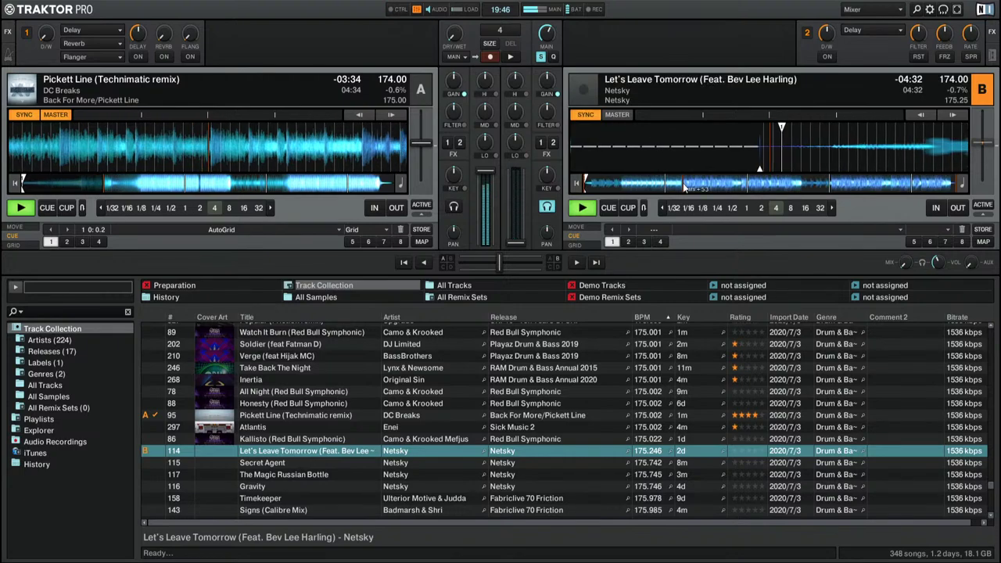
left_click(688, 188)
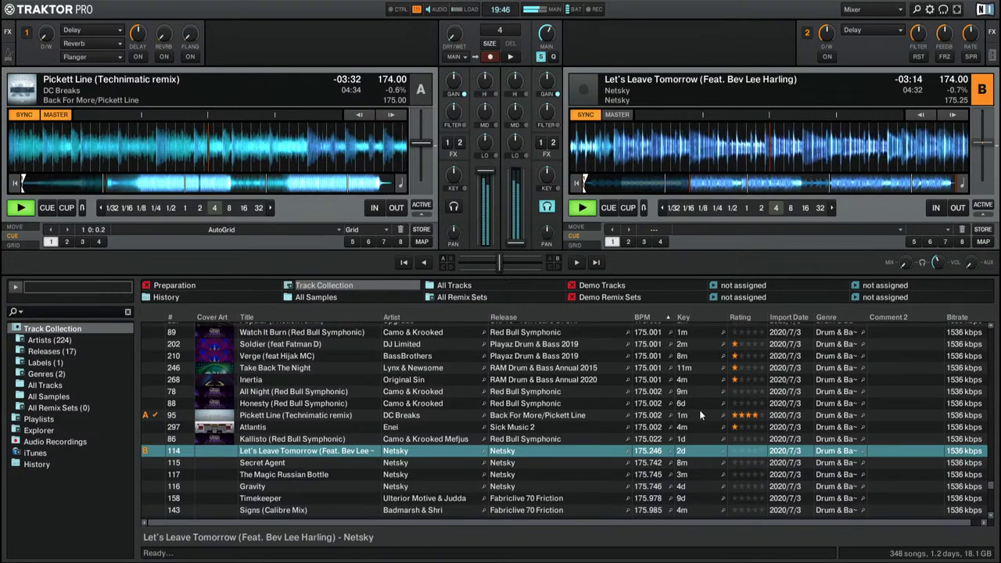
left_click(745, 452)
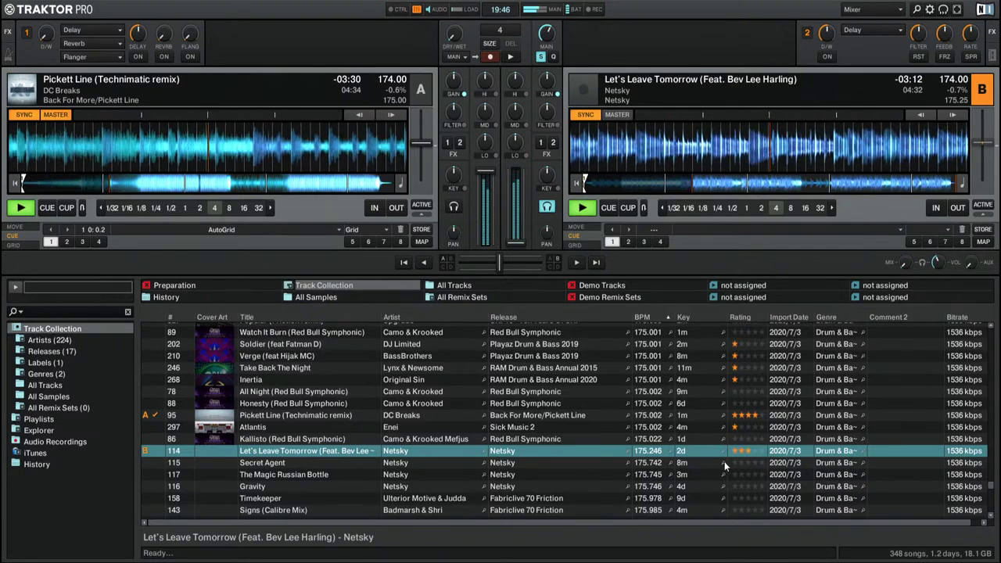
left_click_drag(306, 462, 658, 178)
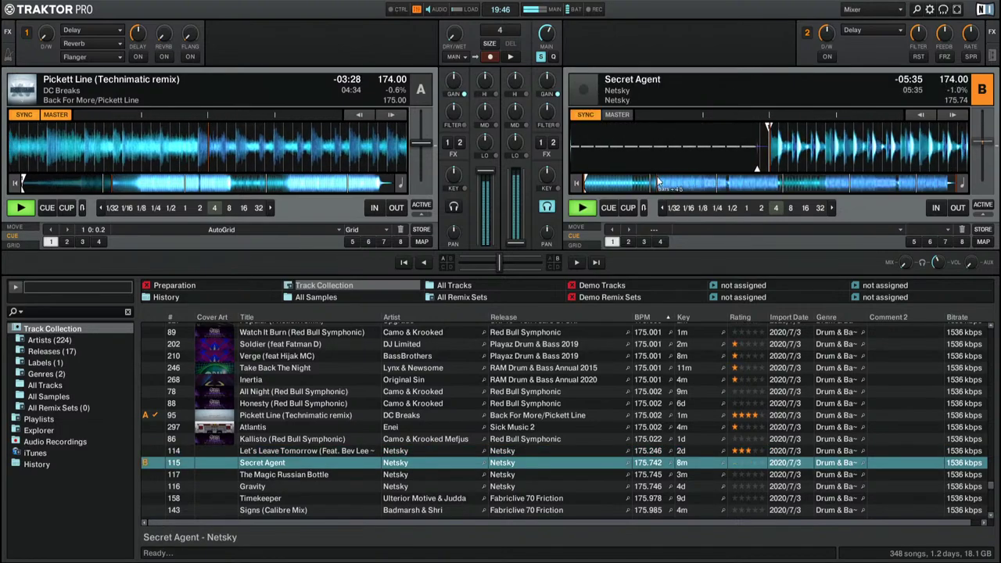
left_click(658, 183)
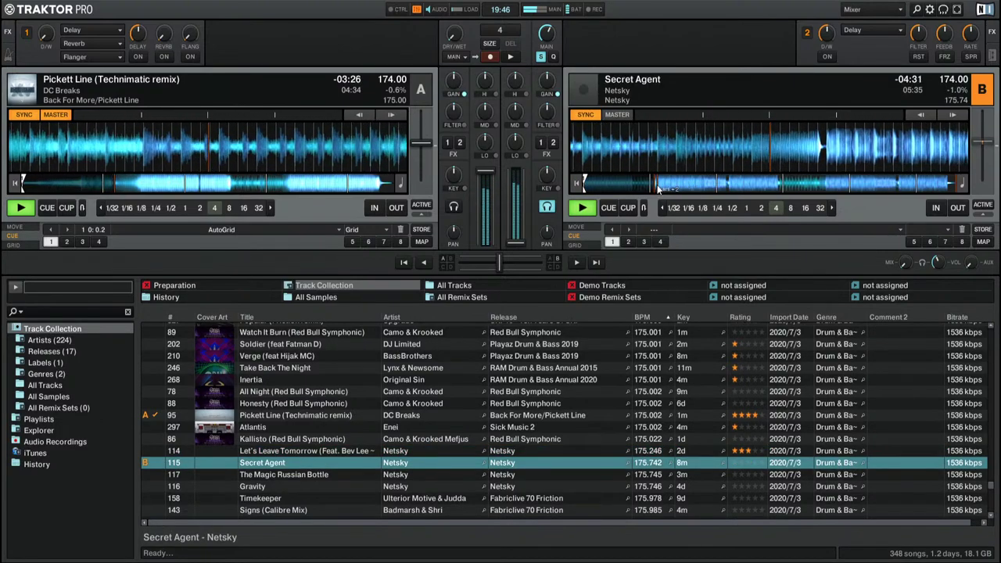
left_click(744, 464)
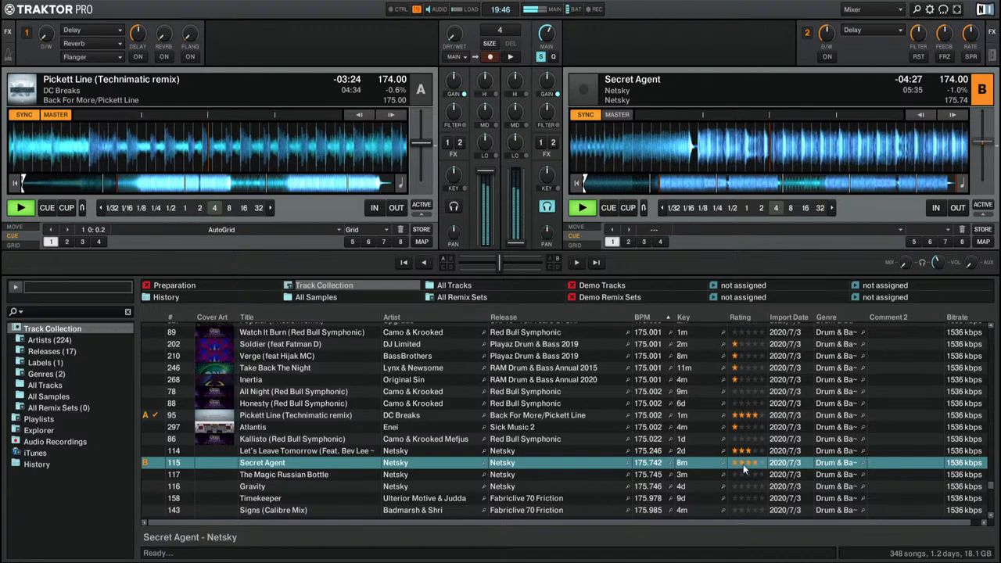
Step: Load The Magic Russian Bottle by Netsky into deck B, preview its first main section, and rate it three stars
left_click(288, 477)
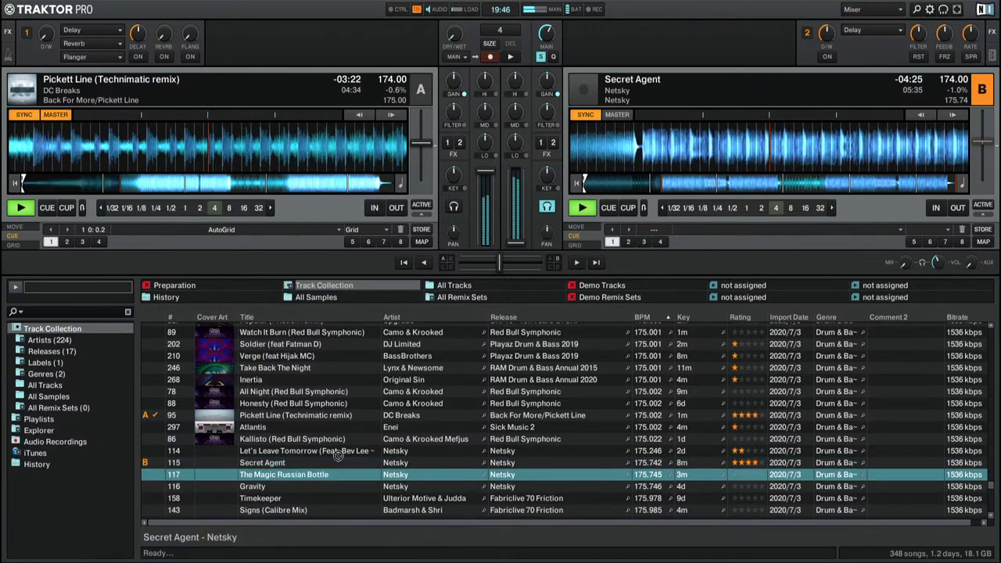
key("ctrl+Right")
left_click(669, 186)
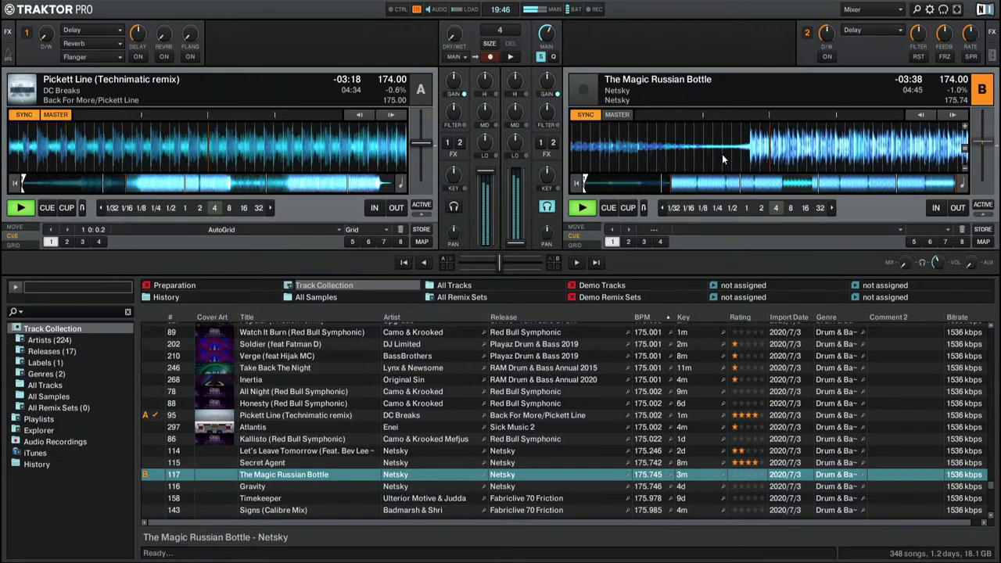
left_click(749, 475)
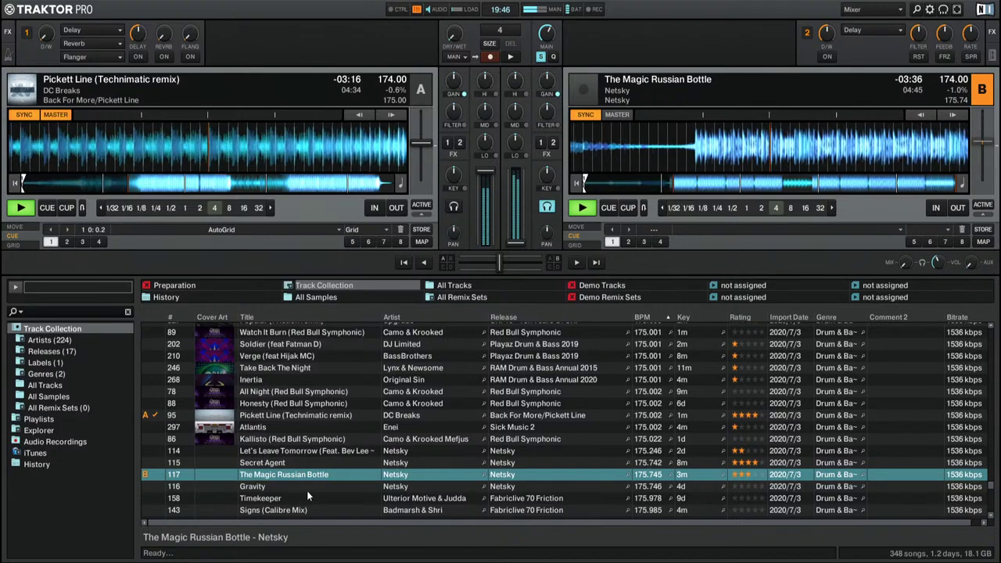
Step: Load Gravity by Netsky into deck B, preview its first drop, and restart it from the beginning to mix it in
key("Down")
key("ctrl+Right")
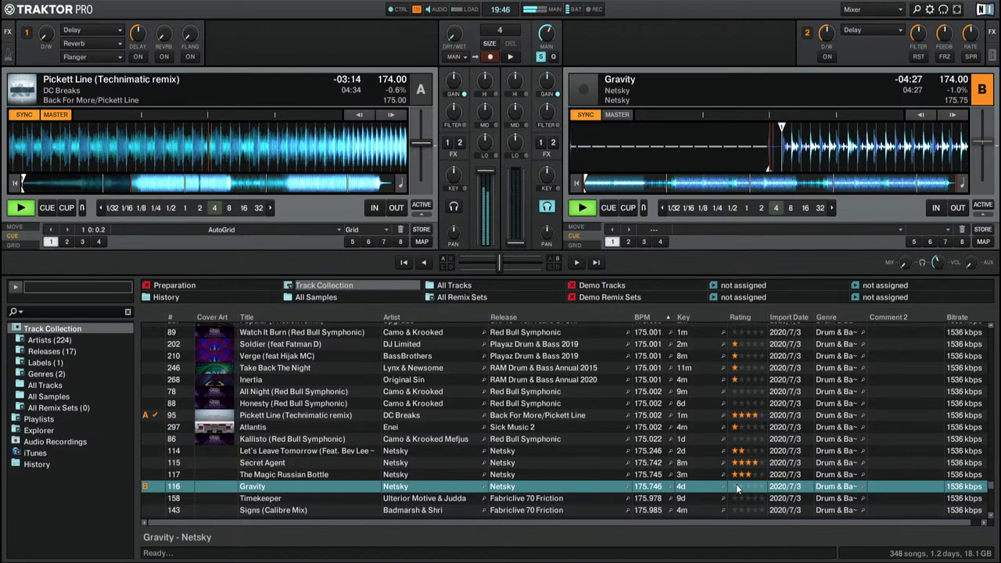
left_click(672, 188)
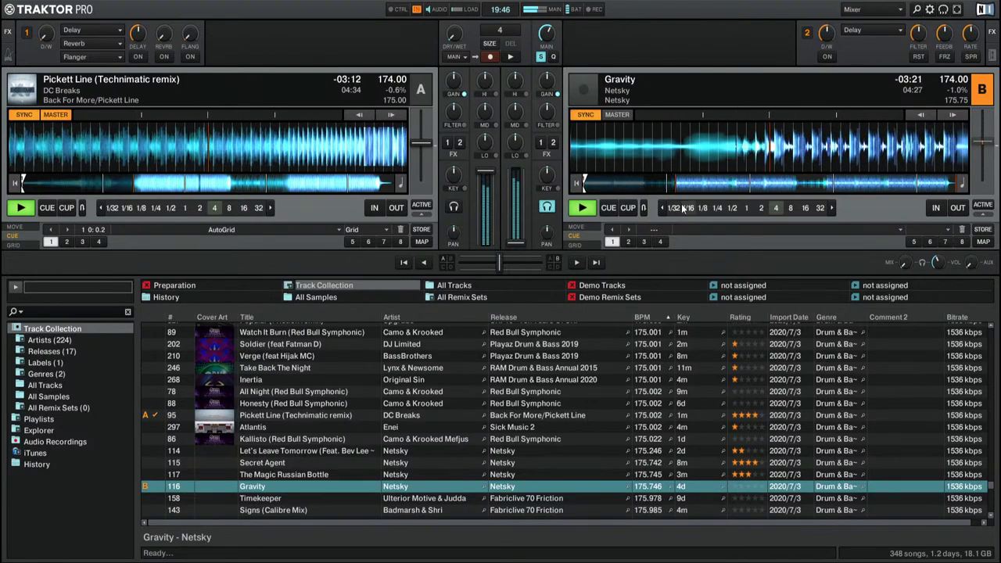
left_click(579, 189)
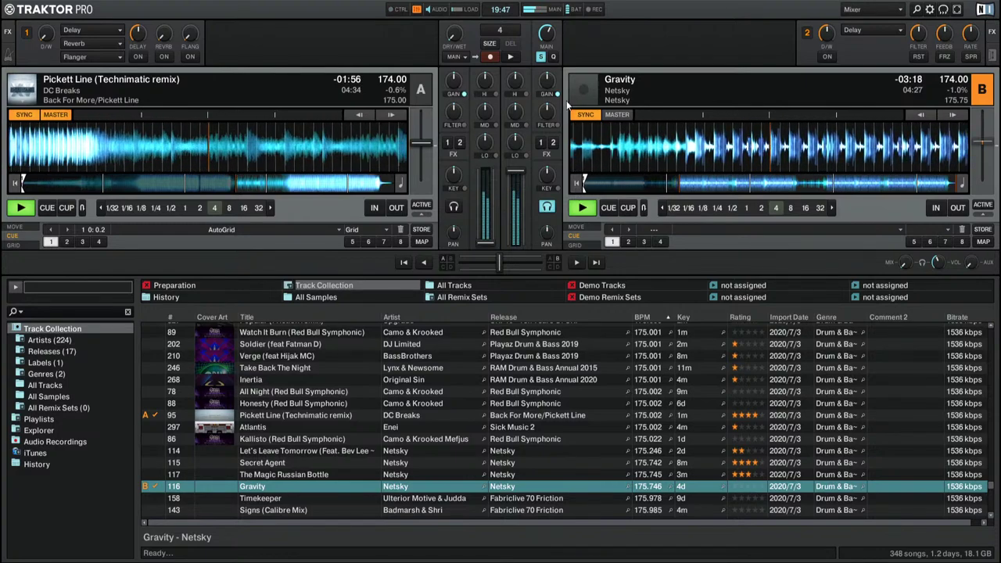
Step: Load Timekeeper into deck A, preview its drop with headphone cueing, and start it in sync from the beginning
left_click_drag(308, 497, 237, 162)
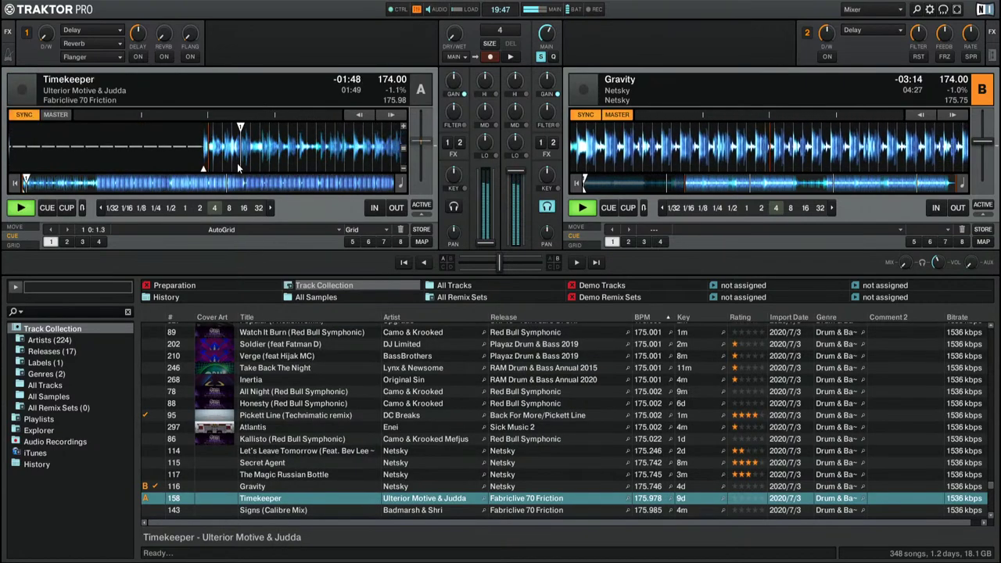
left_click(102, 186)
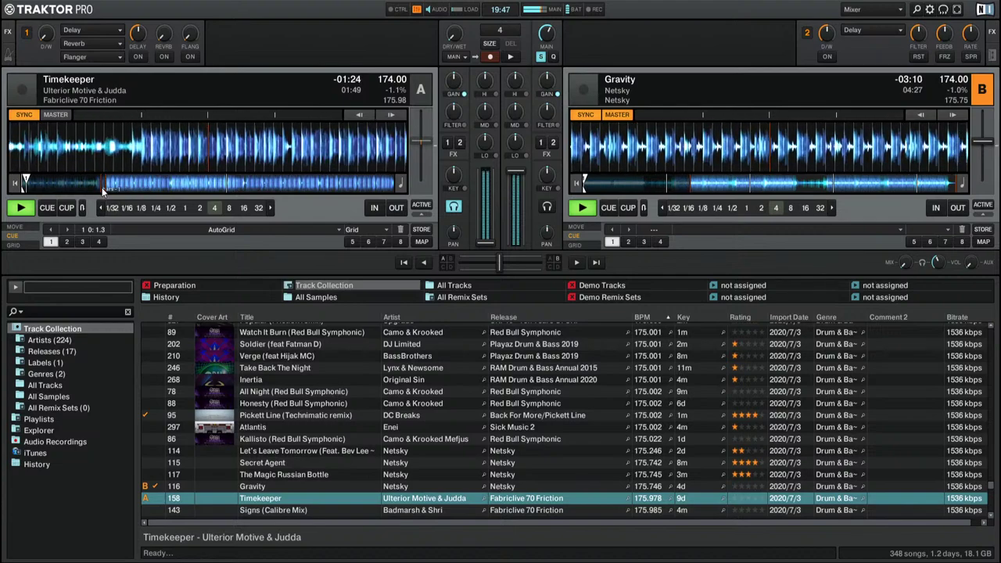
key("F1")
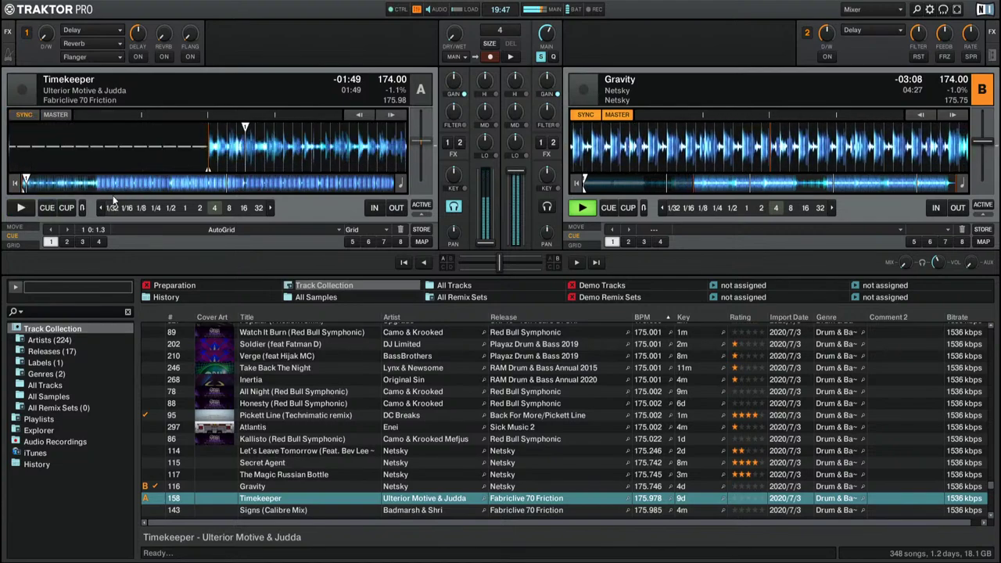
key("F1")
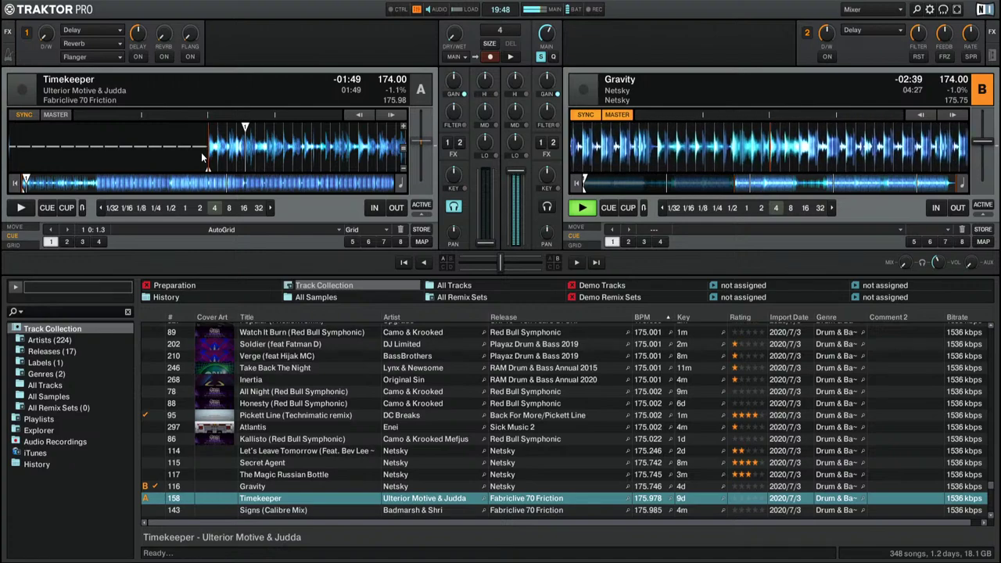
key("space")
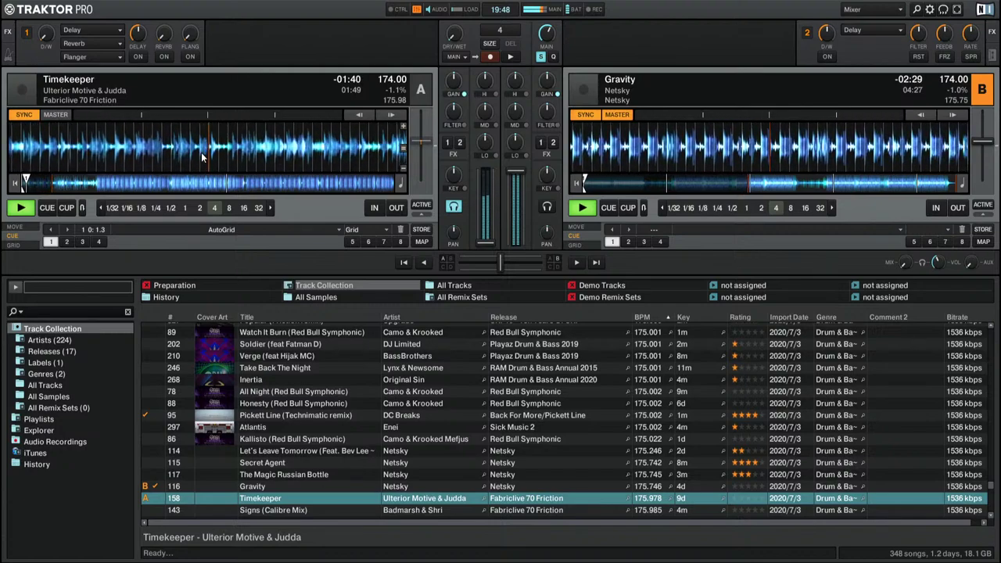
key("shift+F2")
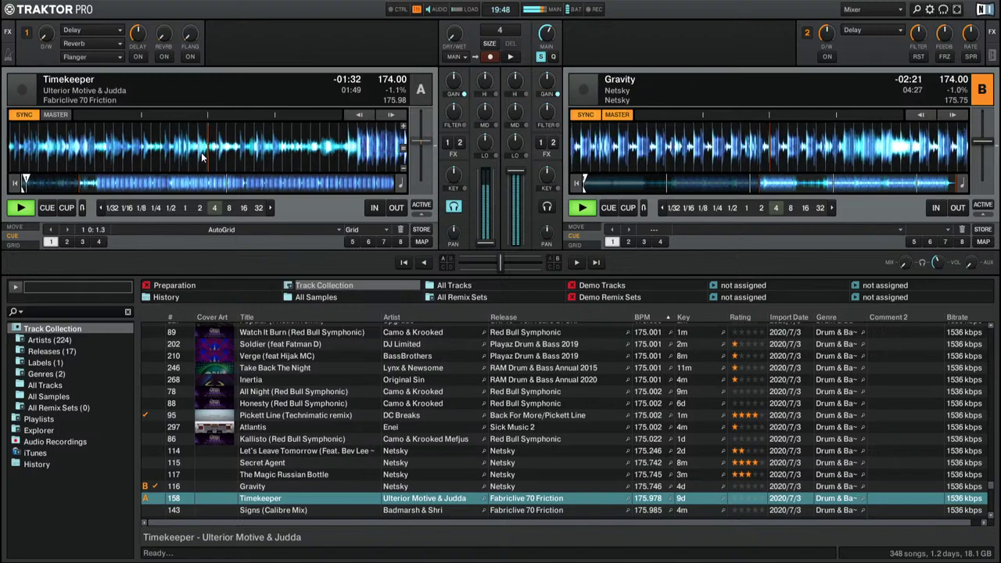
Step: Audition Signs (Calibre Mix) on deck A from its drop and its beginning, and rate Gravity three stars and Timekeeper one star
scroll(301, 412, "down", 3)
left_click_drag(300, 402, 229, 162)
left_click(109, 186)
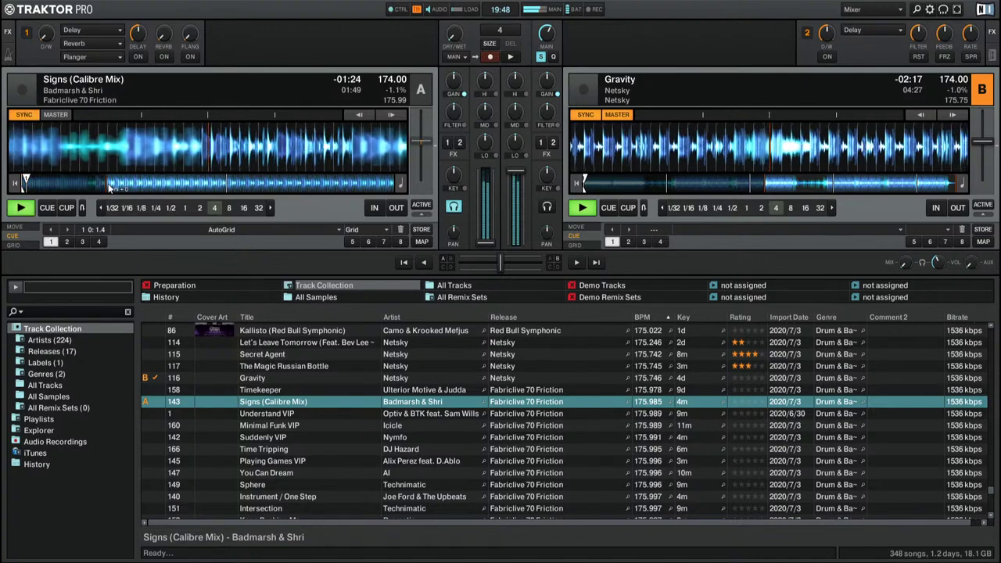
left_click(15, 188)
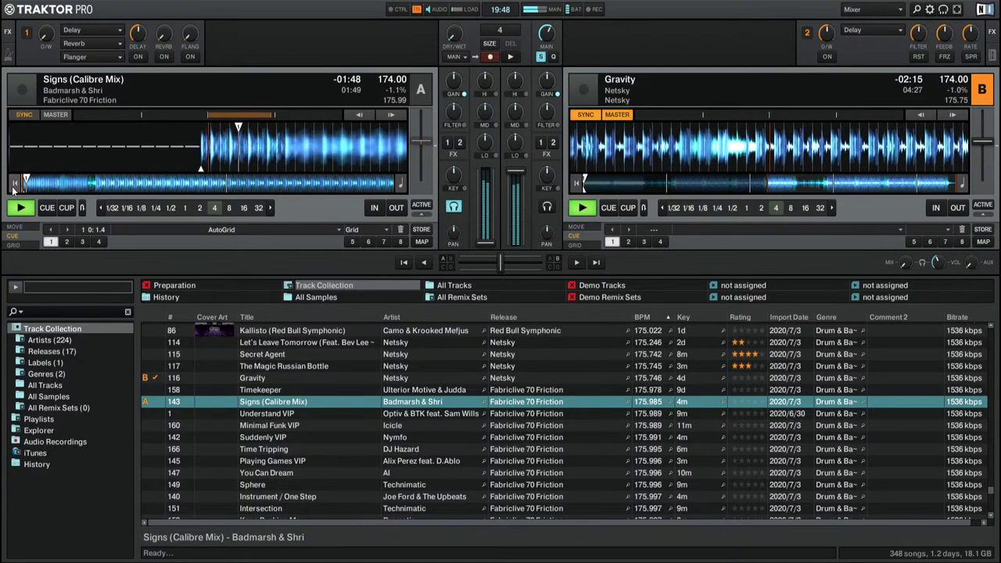
left_click(749, 379)
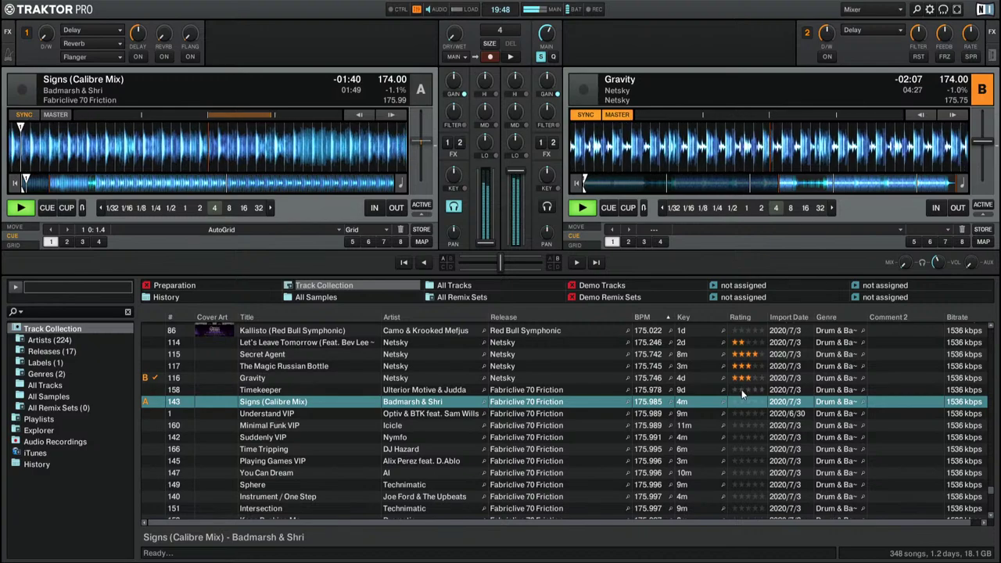
left_click(738, 390)
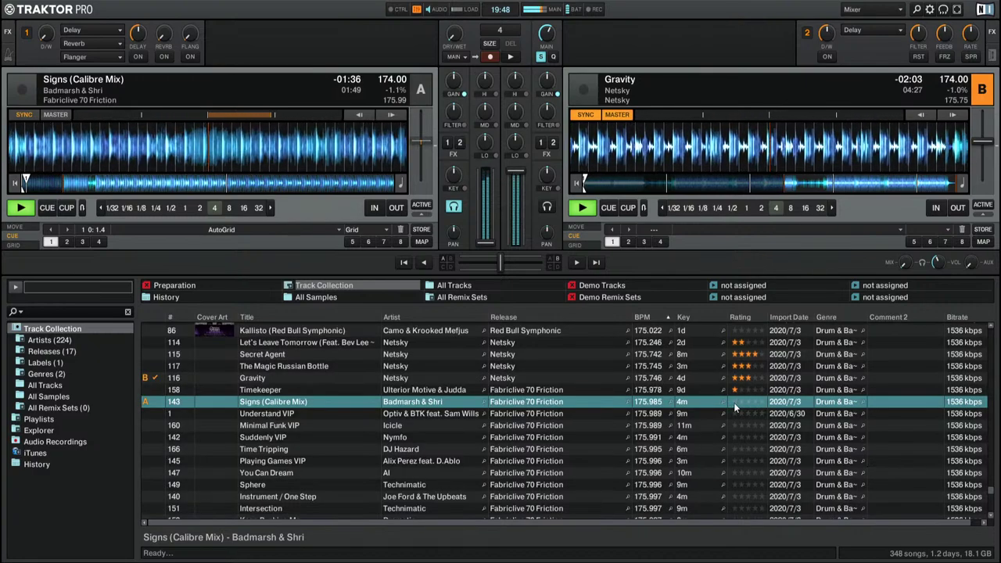
Step: Rate Signs (Calibre Mix) one star, and audition Understand VIP and Minimal Funk VIP on deck A, rating them one and two stars
left_click(277, 414)
key("ctrl+Left")
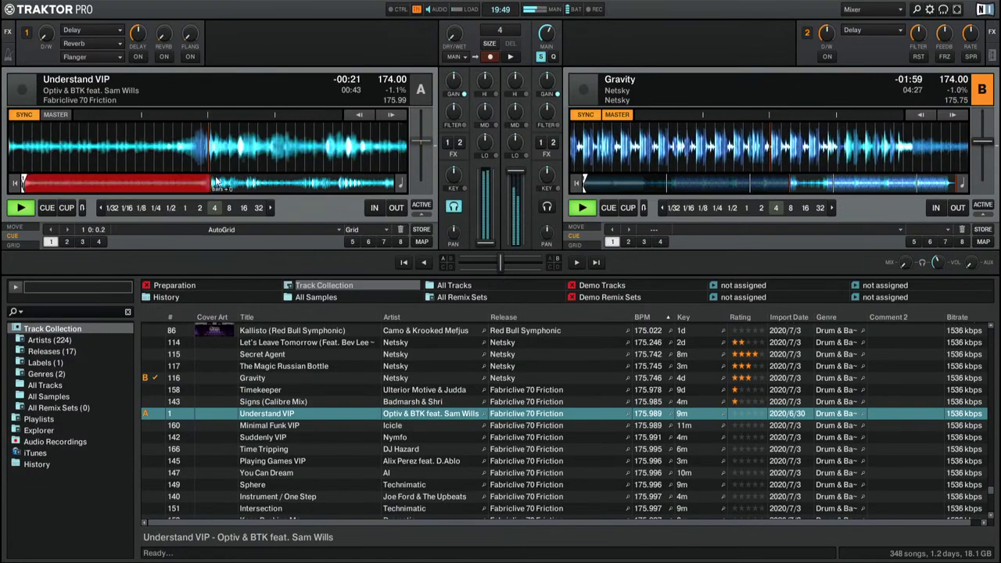
left_click(320, 424)
key("ctrl+Left")
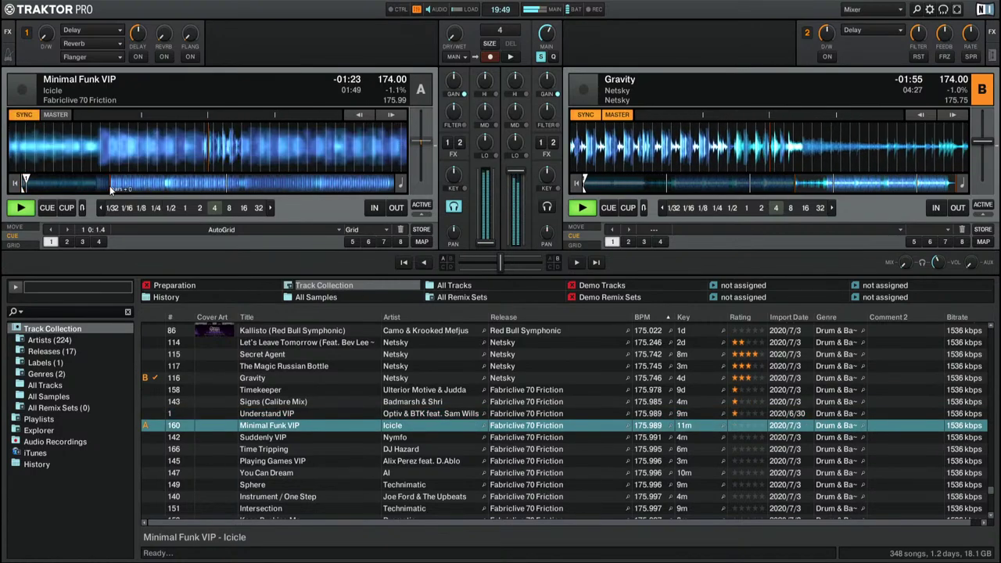
left_click(738, 426)
Step: Load Suddenly VIP by Nymfo into deck A, preview its main section, and rate it one star
left_click_drag(338, 440, 145, 148)
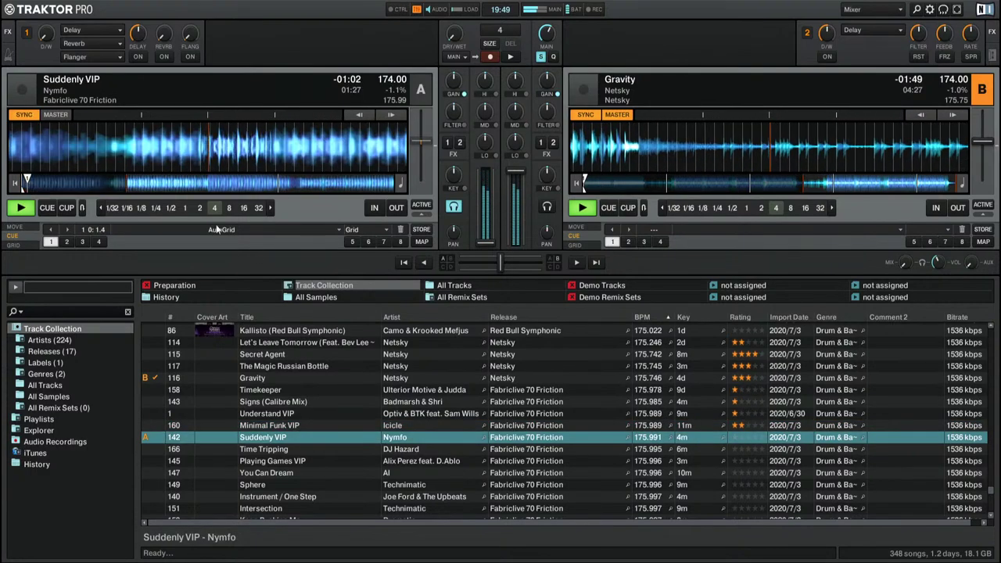
left_click(737, 436)
Step: Load Time Tripping by DJ Hazard into deck A, preview its drop, and start it in sync from the beginning
left_click_drag(346, 448, 109, 157)
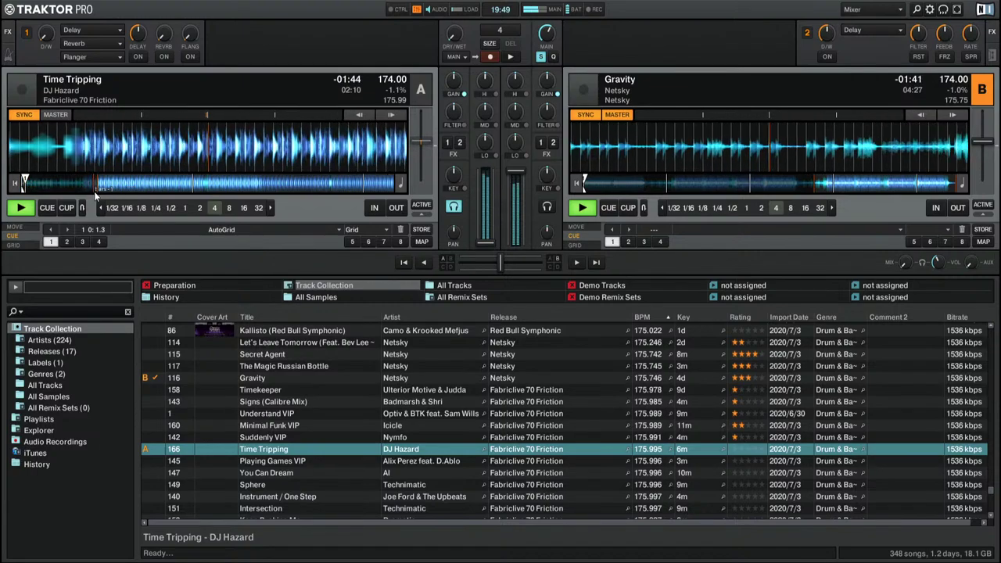
key("space")
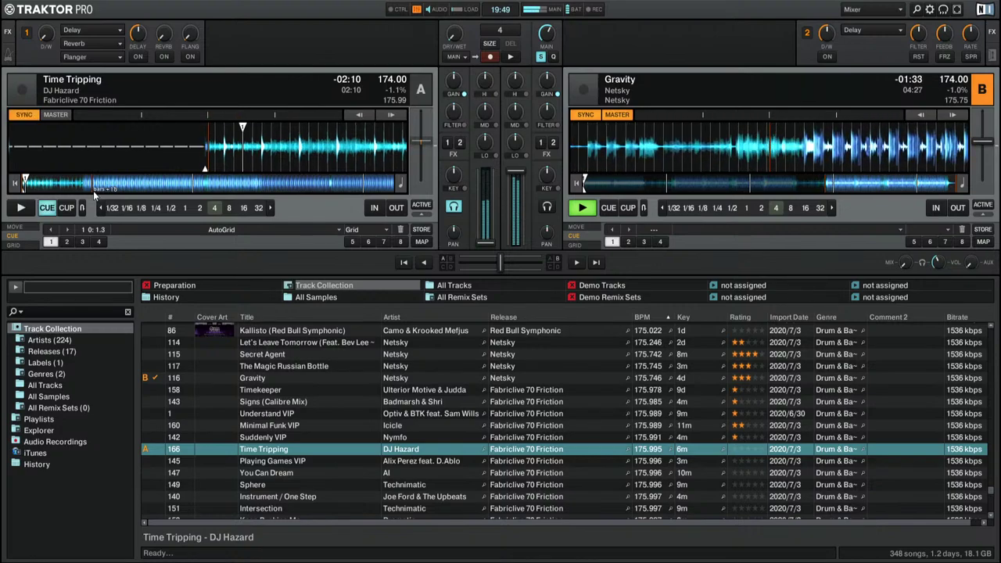
key("space")
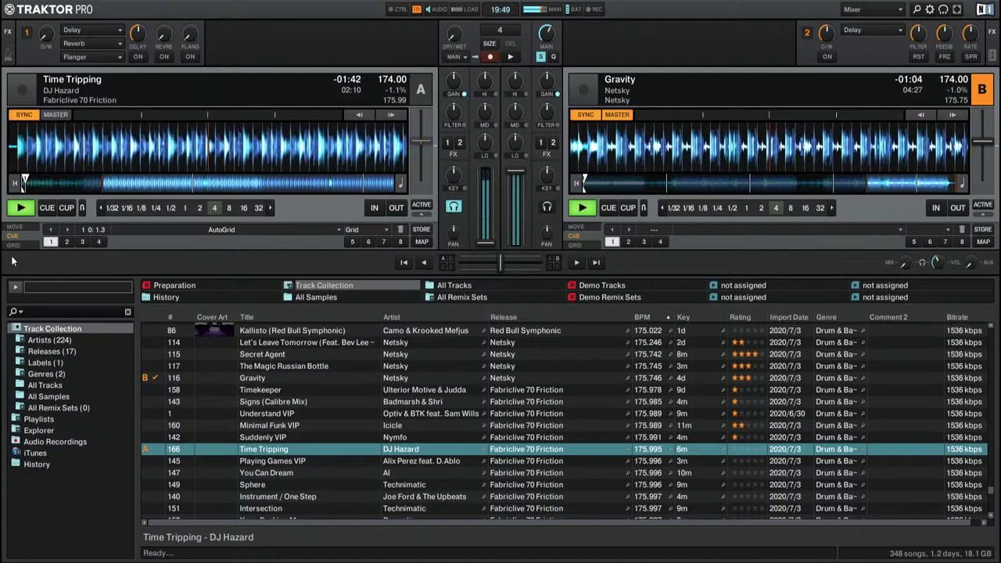
scroll(568, 466, "down", 7)
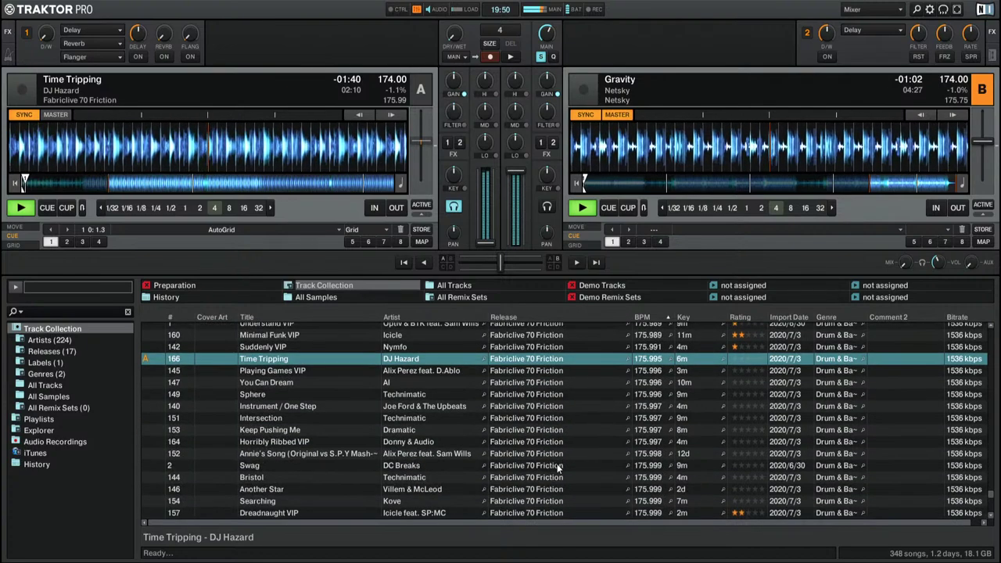
scroll(554, 407, "up", 5)
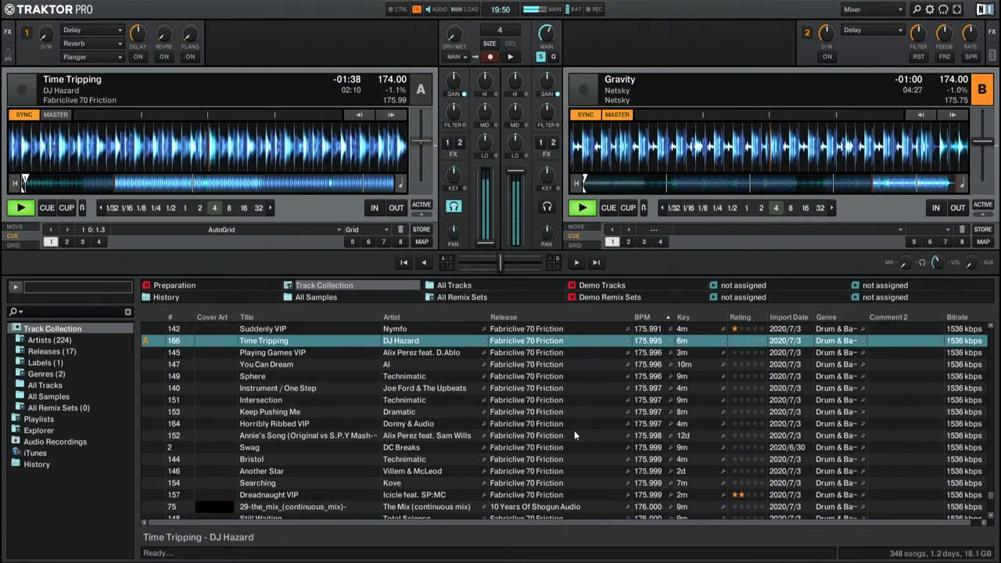
Step: Audition Playing Games VIP, You Can Dream and Sphere one after another on deck A
left_click_drag(528, 353, 275, 207)
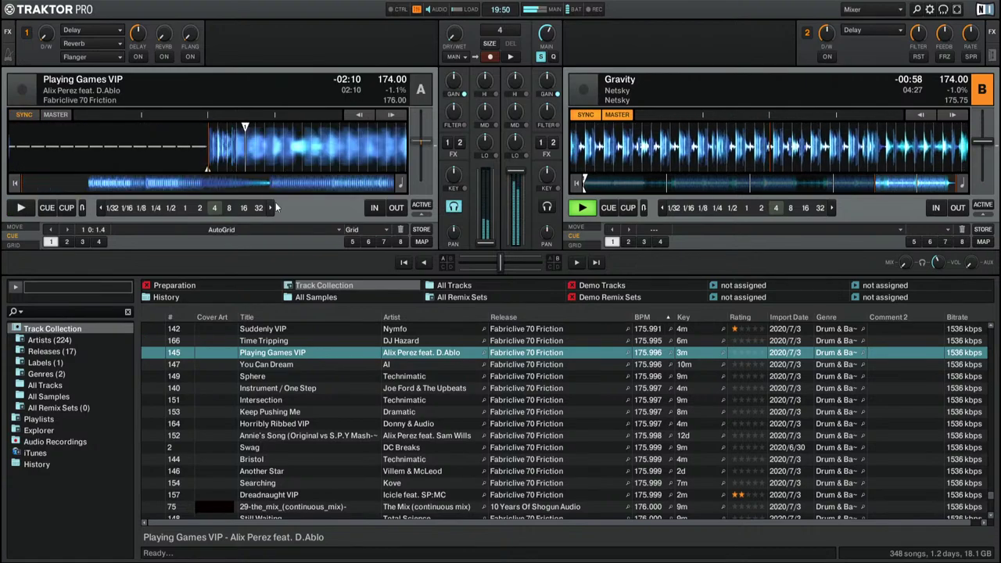
key("space")
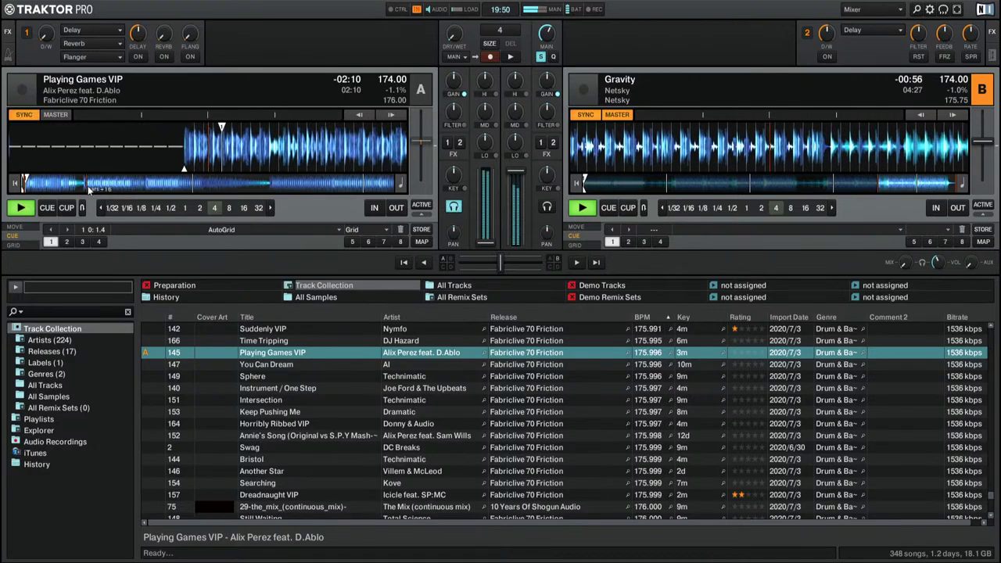
left_click(408, 363)
key("ctrl+Left")
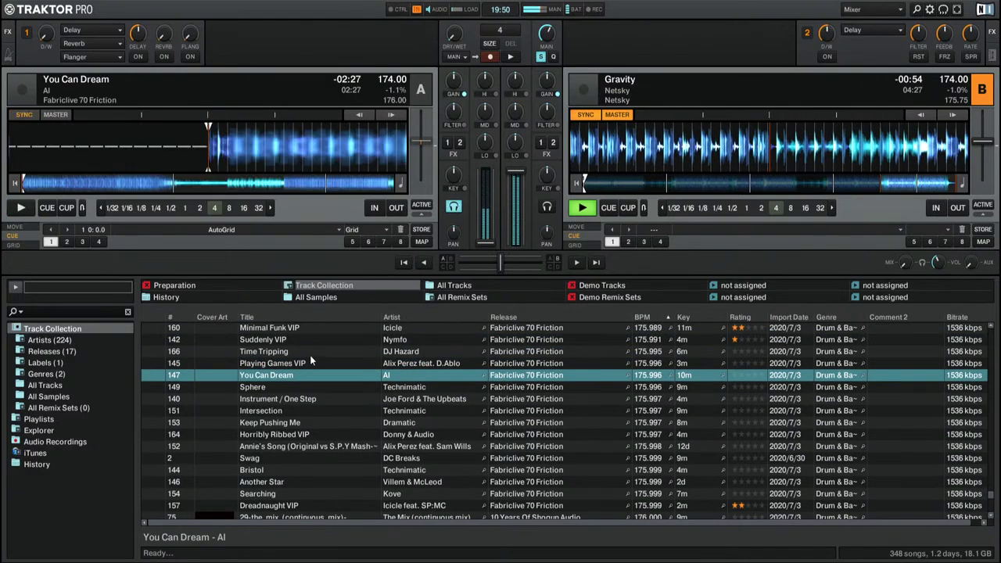
key("Down")
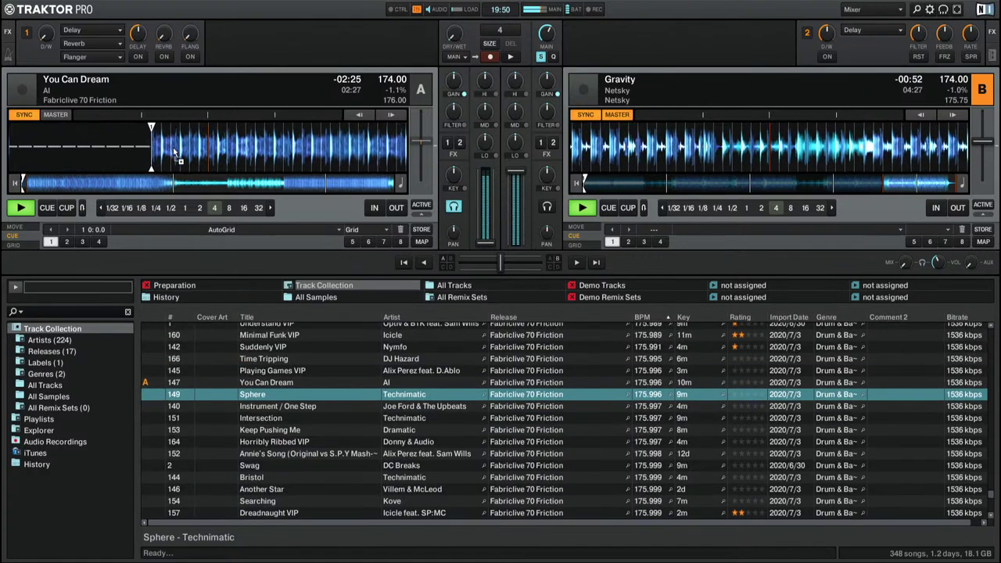
key("ctrl+Left")
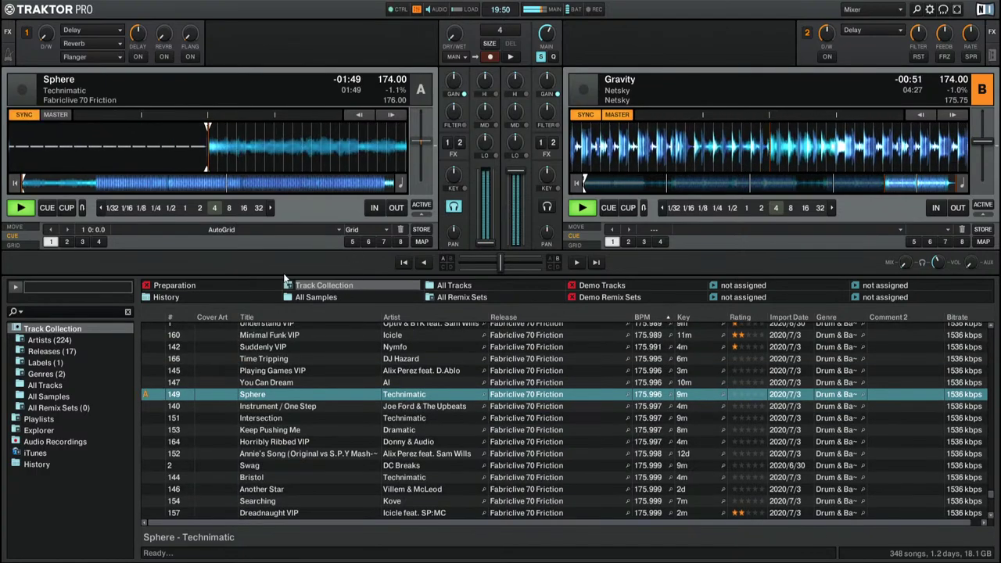
Step: Preview the main section of Instrument / One Step on deck A, and load Intersection by Technimatic there for a listen
left_click(286, 406)
key("ctrl+Left")
left_click(20, 207)
left_click(125, 183)
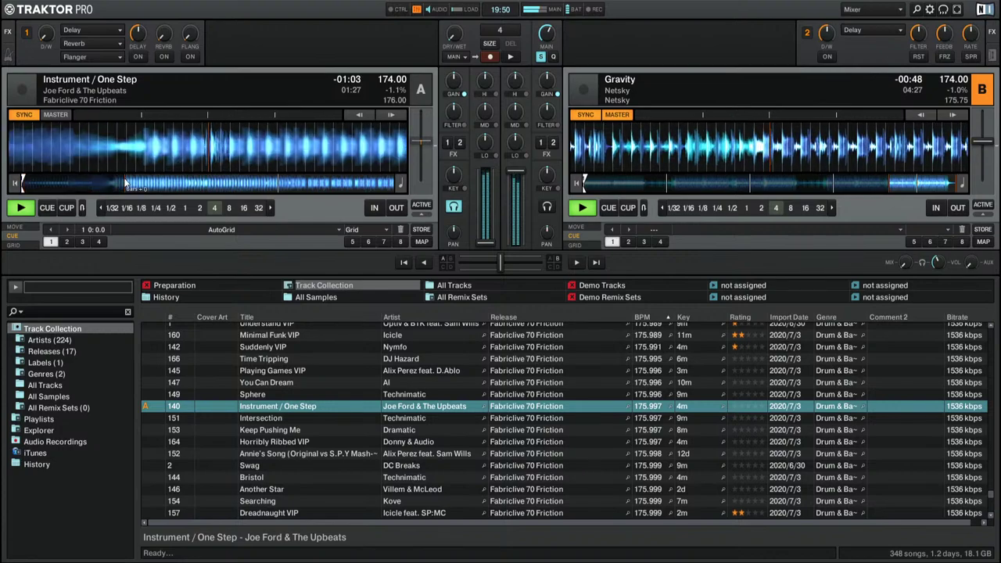
left_click(23, 114)
key("Down")
key("ctrl+Left")
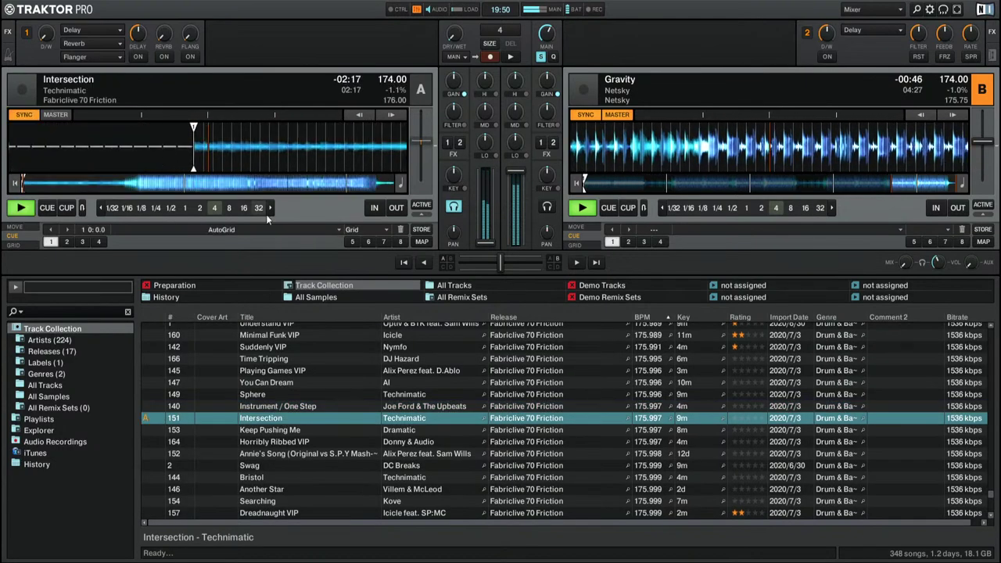
Step: Try 29-the_mix_(continuous_mix)- on deck A, replace it with I'm Through by Hybrid Minds, and mix that in as Gravity ends
scroll(526, 356, "down", 5)
left_click_drag(526, 353, 212, 167)
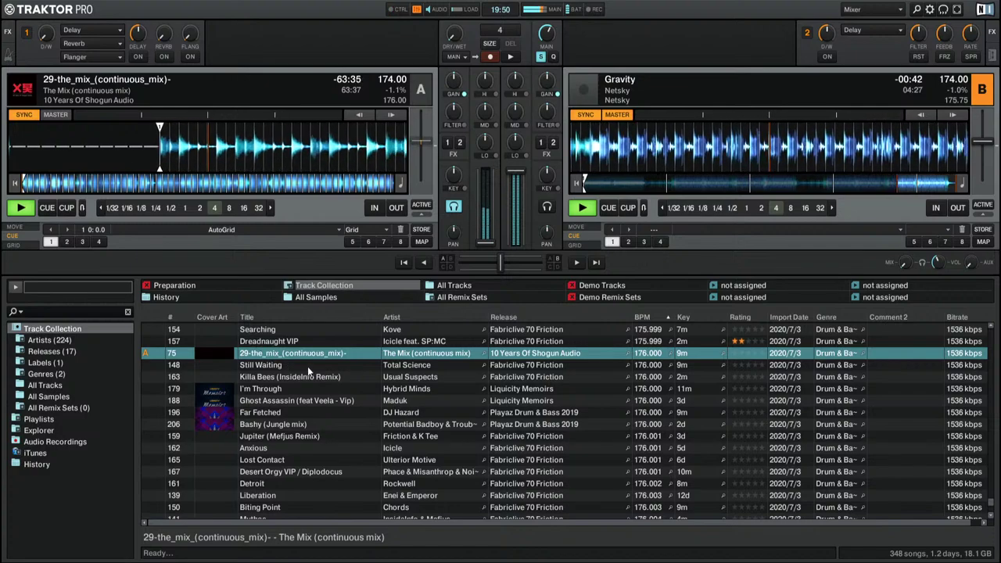
left_click_drag(310, 388, 112, 192)
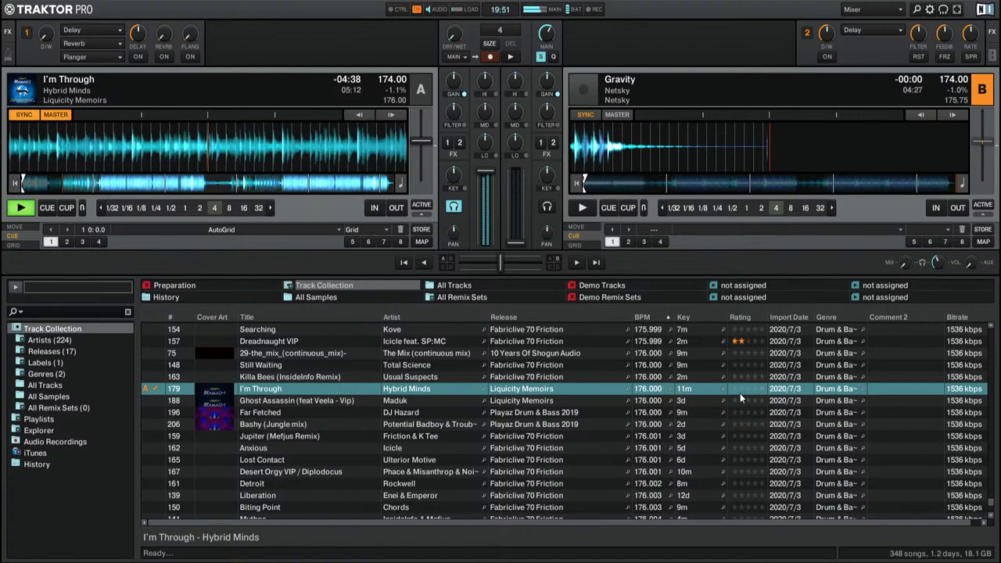
Step: Rate I'm Through two stars, and audition Ghost Assassin (feat Veela - Vip) on deck B from its drop, rating it two stars
key("Down")
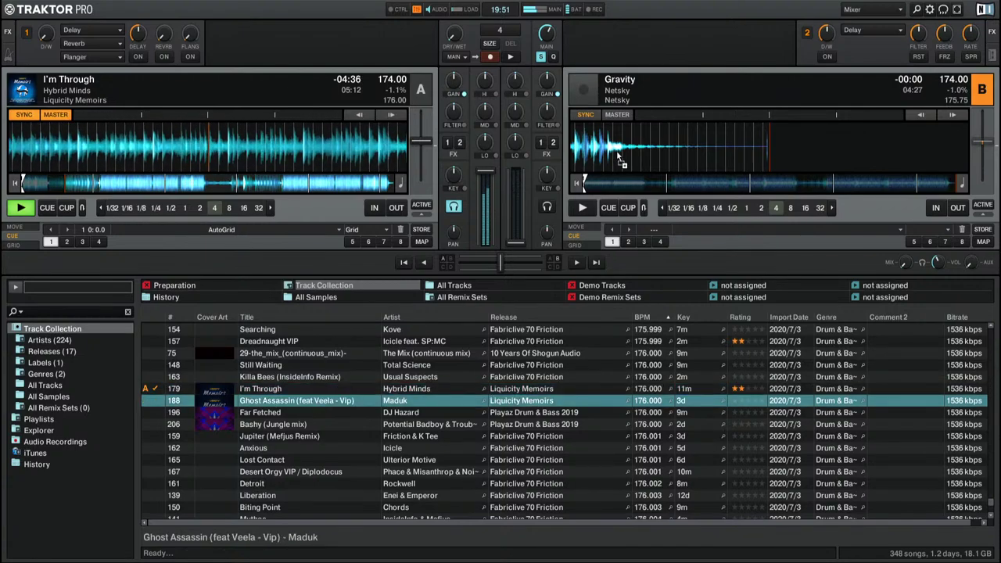
left_click_drag(617, 154, 622, 173)
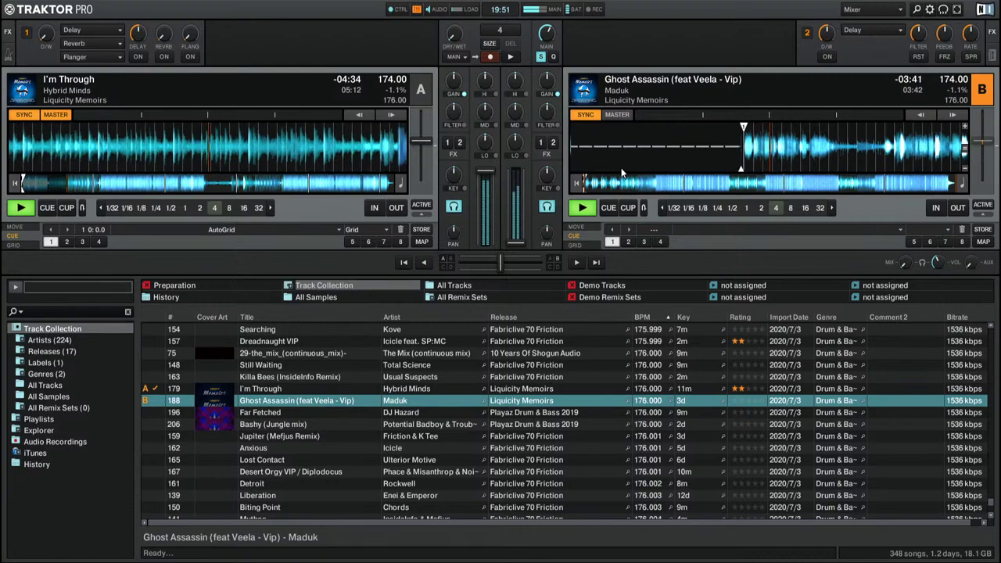
left_click(658, 187)
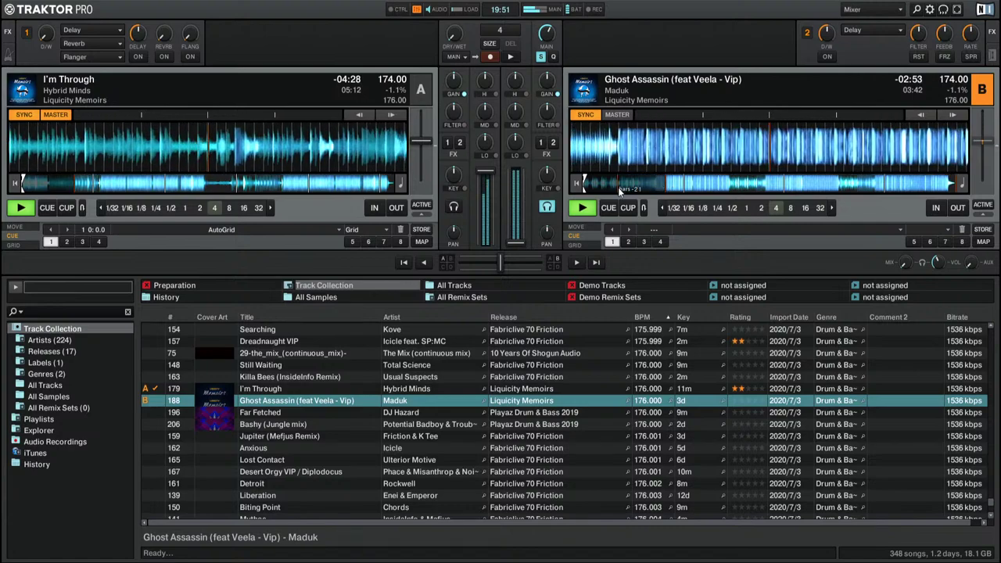
Step: Load Far Fetched by DJ Hazard into deck B, preview its main section, and start it in sync from the beginning
left_click_drag(303, 413, 631, 192)
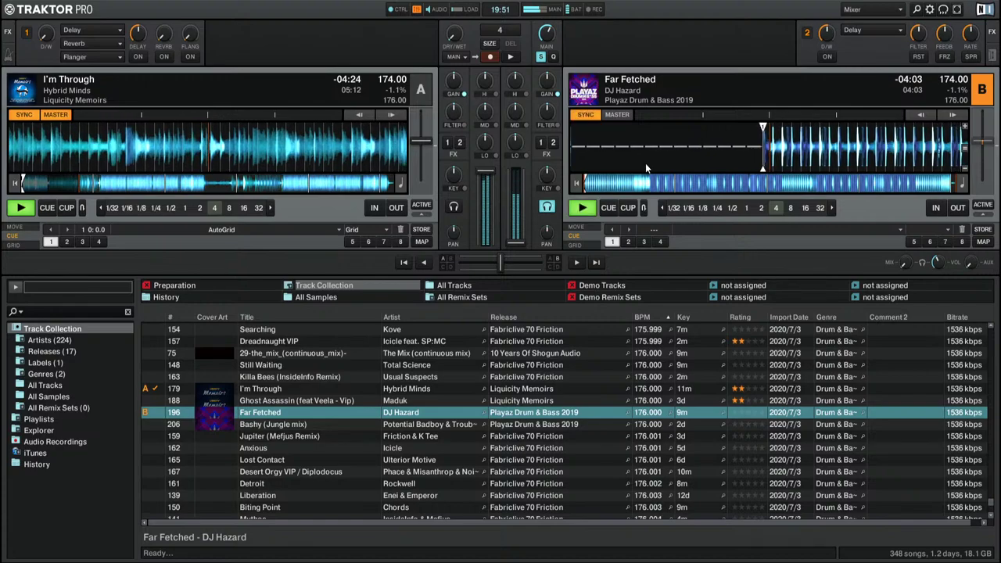
left_click(658, 186)
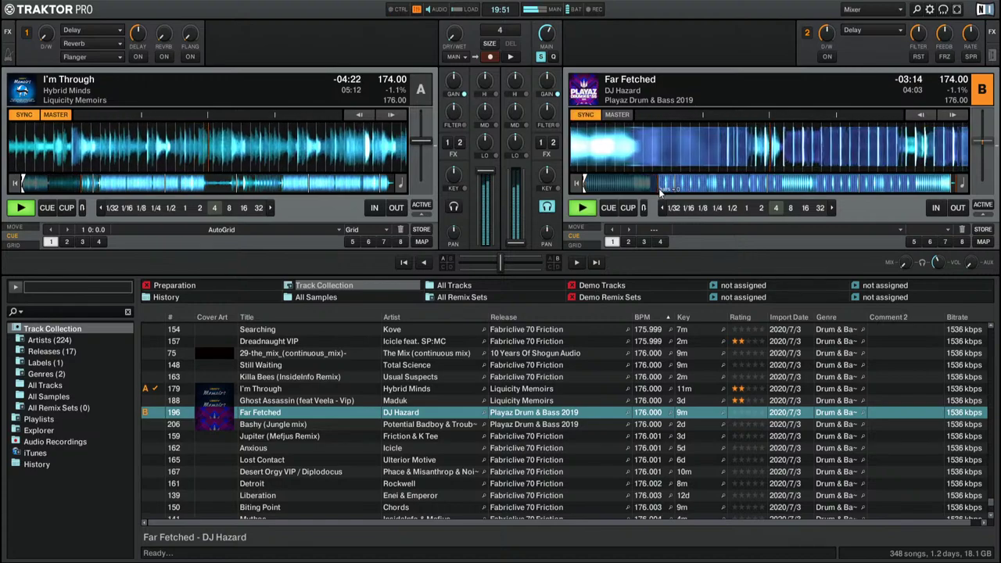
key("F5")
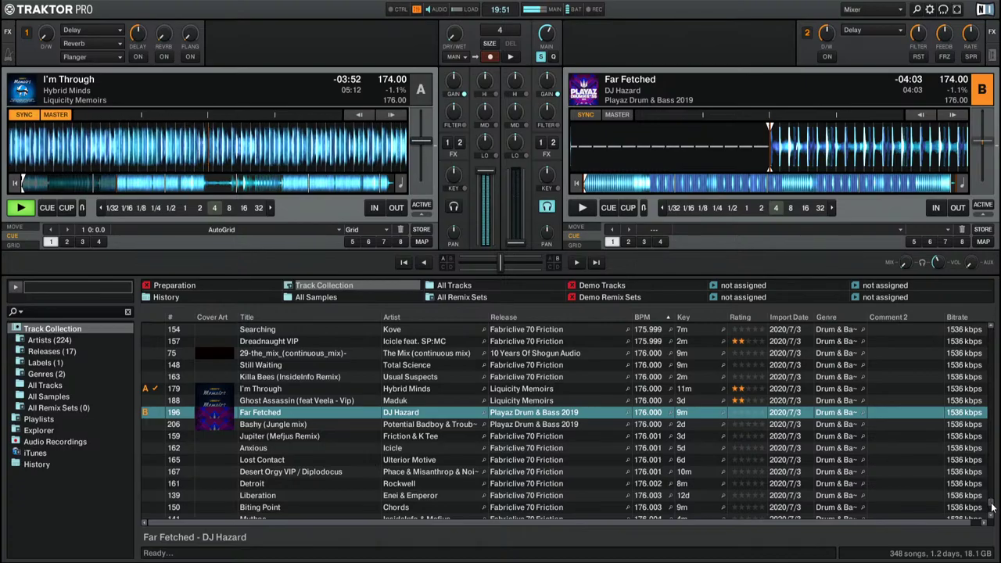
mouse_move(992, 509)
left_mouse_down()
mouse_move(998, 320)
mouse_move(998, 505)
left_mouse_up()
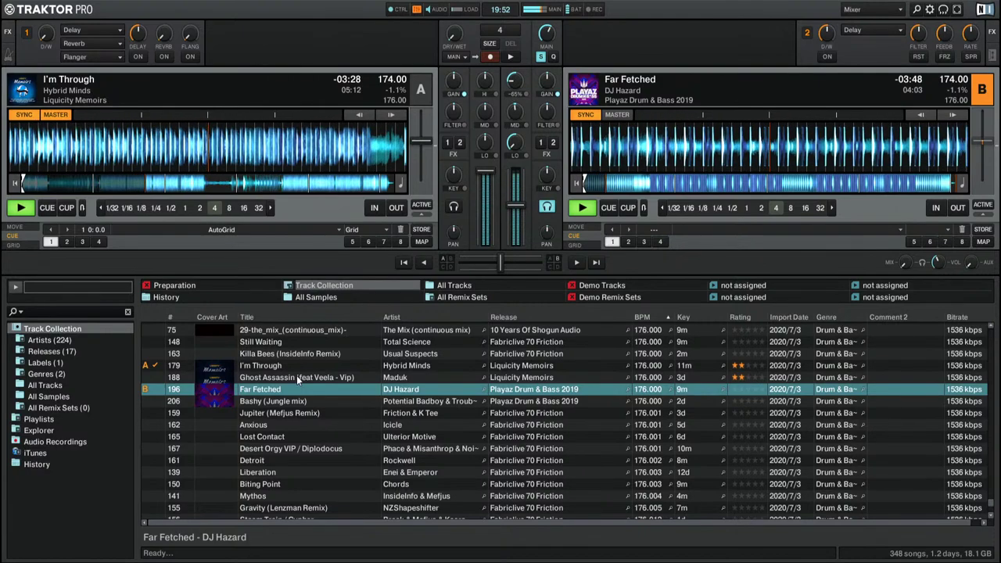
Step: Review the play history down to its latest entries, and return to the track collection to look through the tracks around Far Fetched
left_click(173, 294)
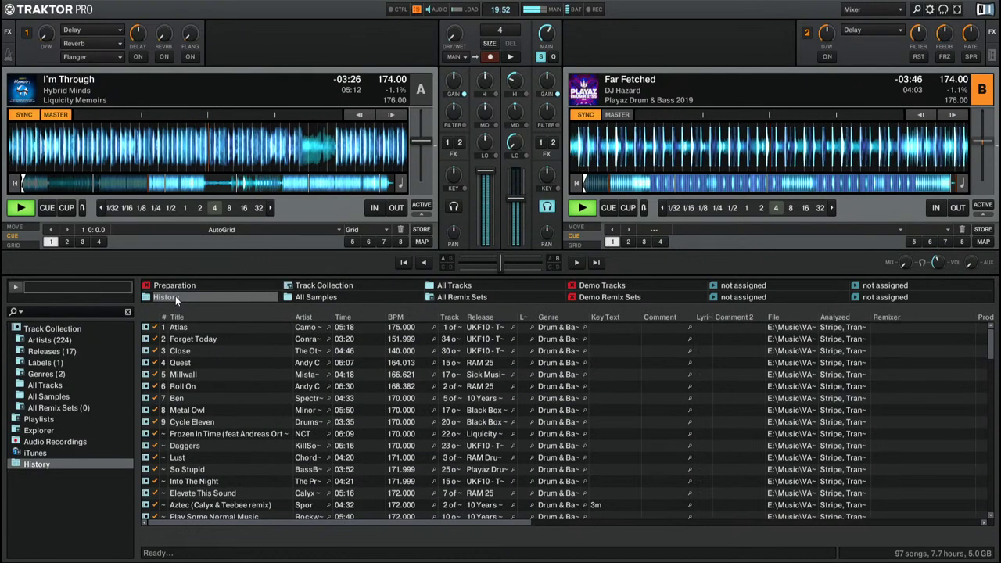
left_click(211, 327)
scroll(249, 391, "down", 4)
scroll(249, 390, "down", 20)
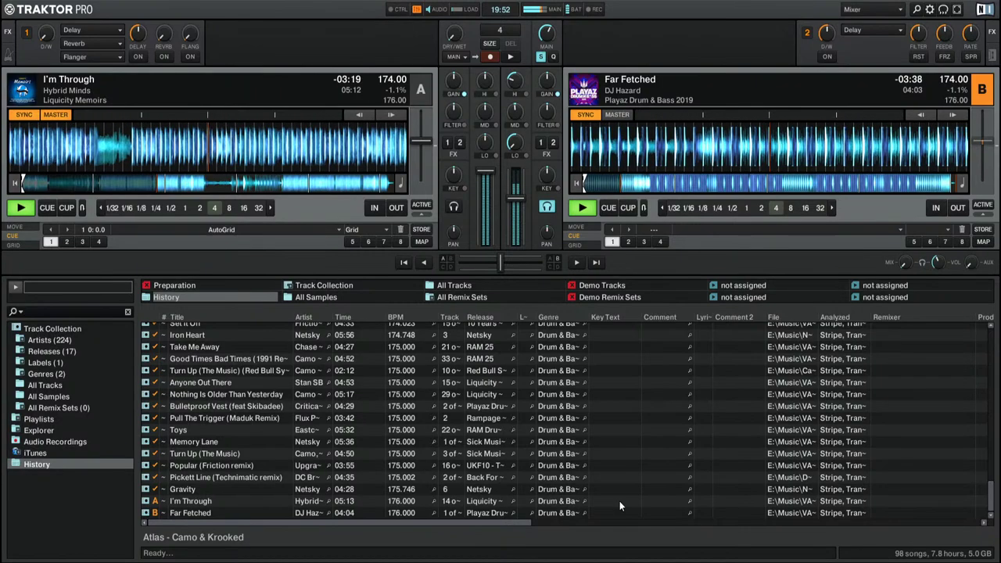
left_click(49, 330)
scroll(519, 396, "down", 5)
scroll(518, 402, "up", 10)
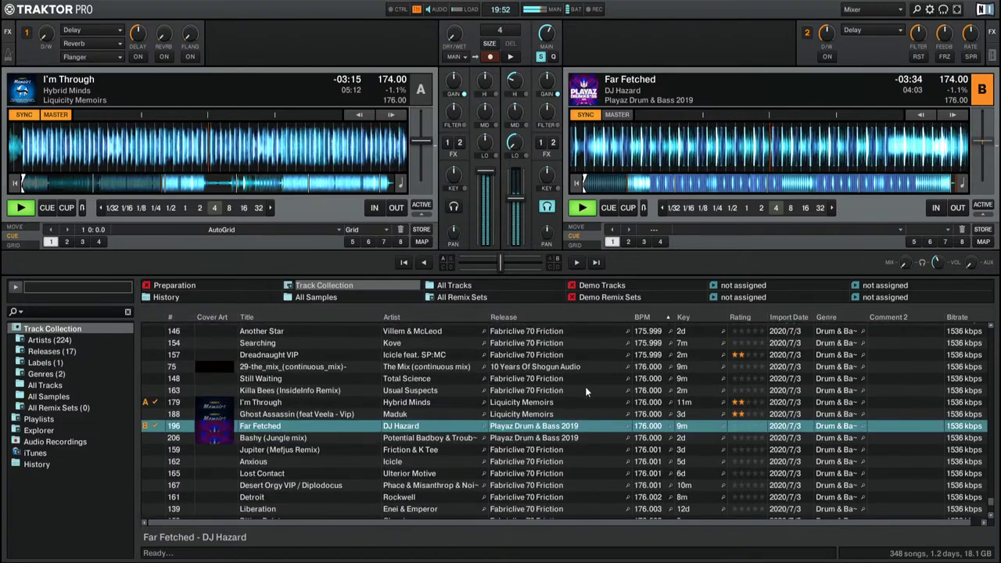
scroll(583, 387, "down", 5)
scroll(548, 407, "down", 5)
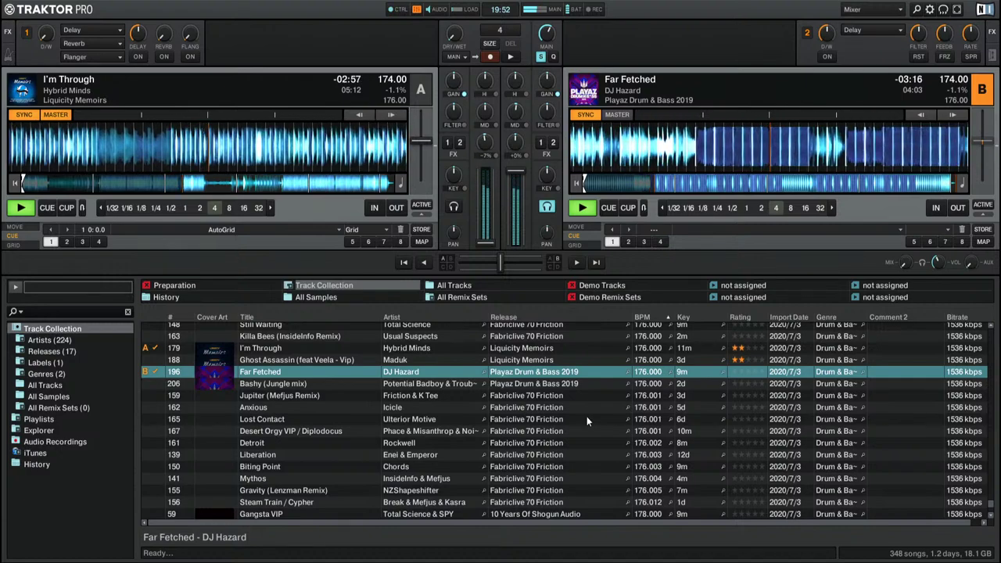
Step: Rate Far Fetched two stars, and audition Bashy (Jungle mix) on deck A from its main section, rating it one star
left_click(280, 383)
left_click_drag(280, 383, 272, 174)
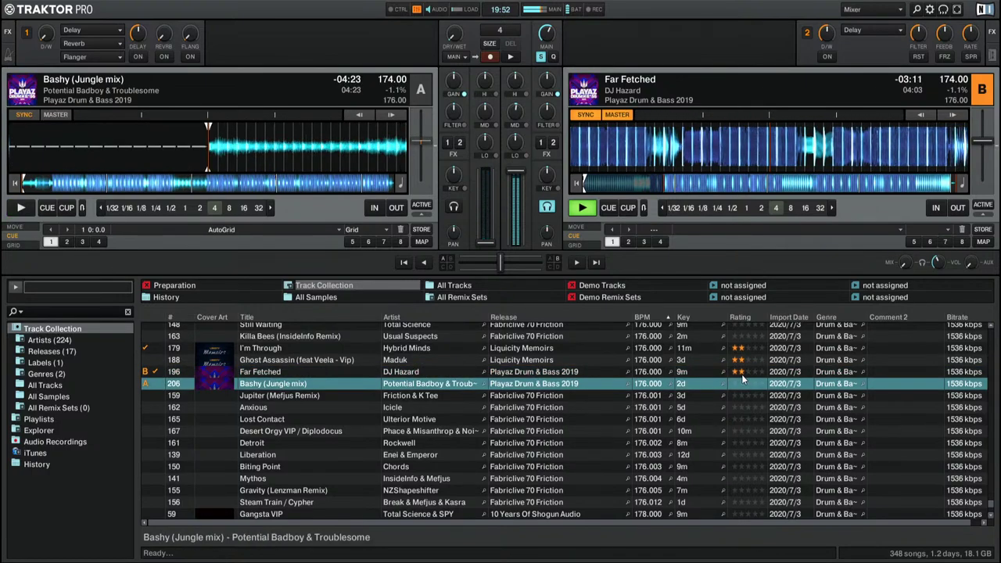
key("space")
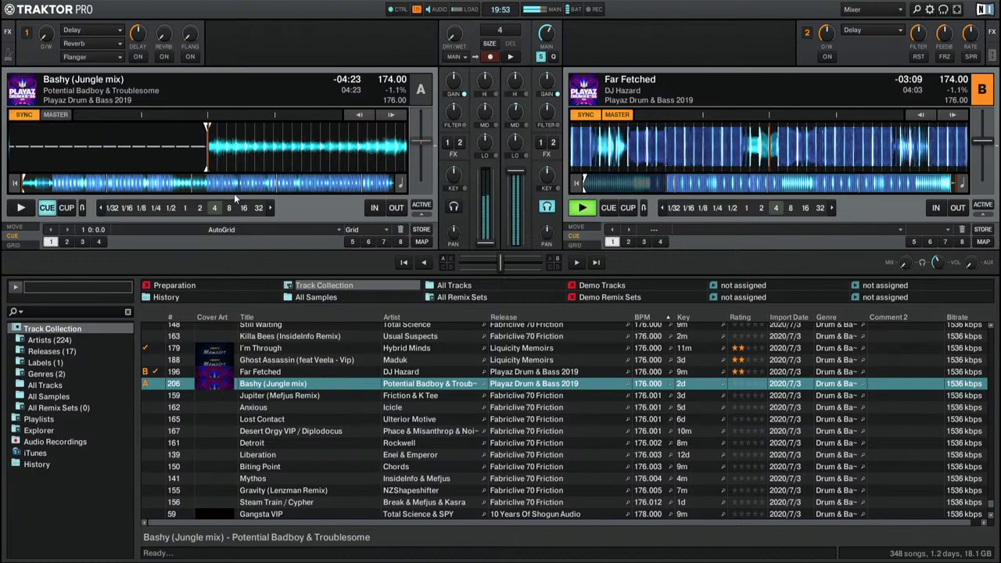
left_click(91, 188)
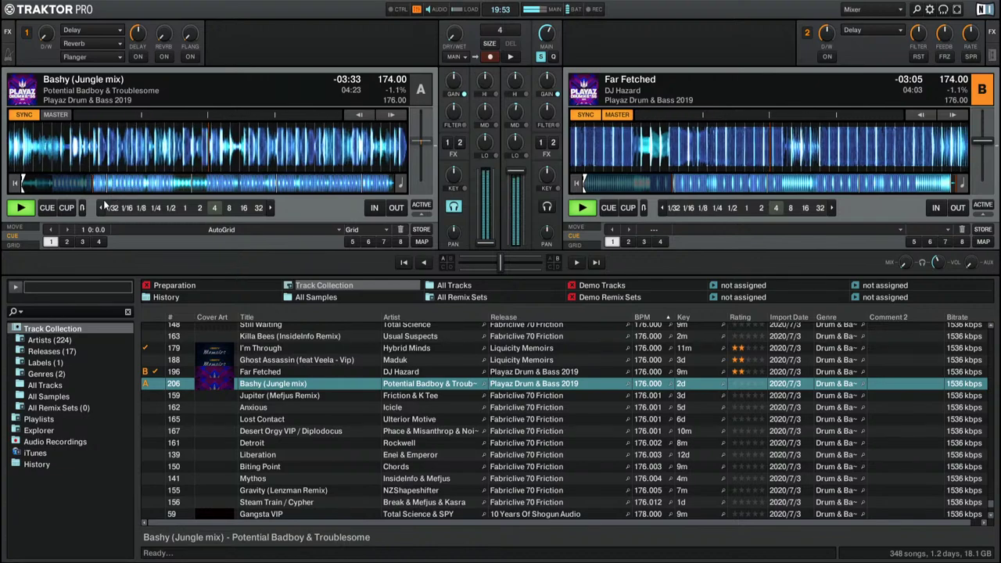
left_click(112, 185)
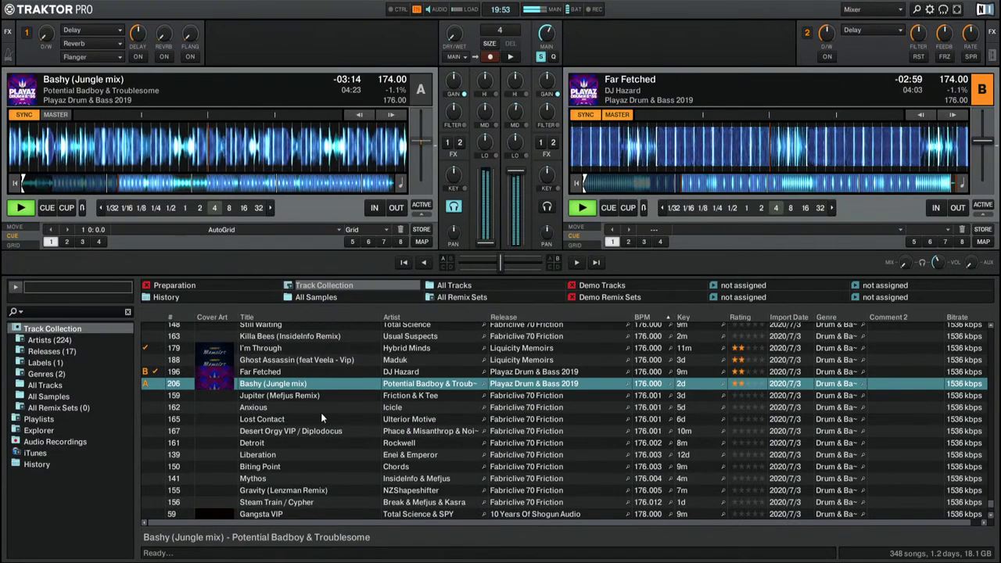
left_click(740, 384)
left_click(736, 385)
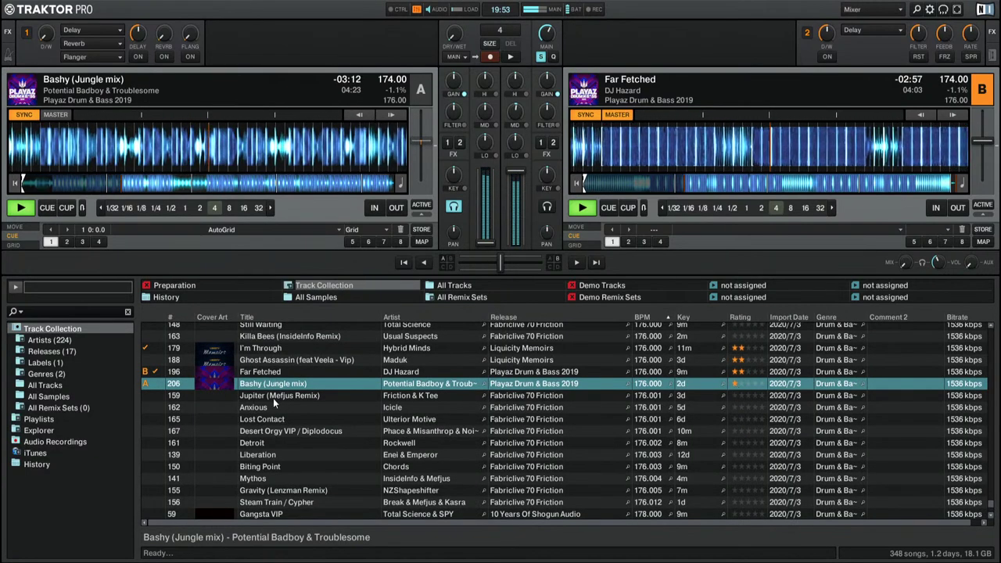
Step: Audition Jupiter (Mefjus Remix) on deck A from its drop, rate it two stars, and load Anxious by Icicle for a listen
left_click_drag(273, 396, 112, 187)
left_click(134, 184)
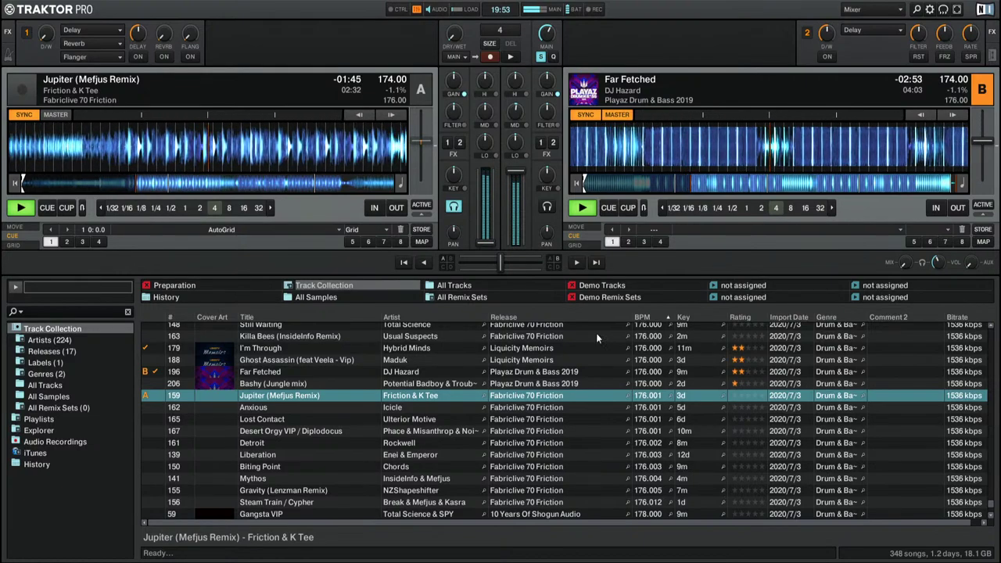
left_click(739, 396)
left_click_drag(271, 409, 135, 148)
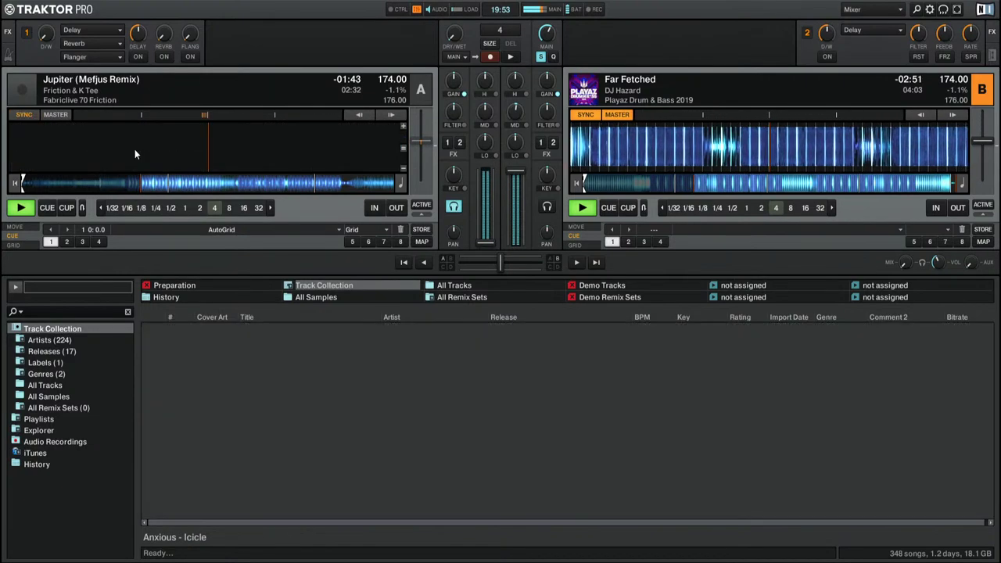
scroll(505, 454, "down", 1)
scroll(505, 454, "down", 1)
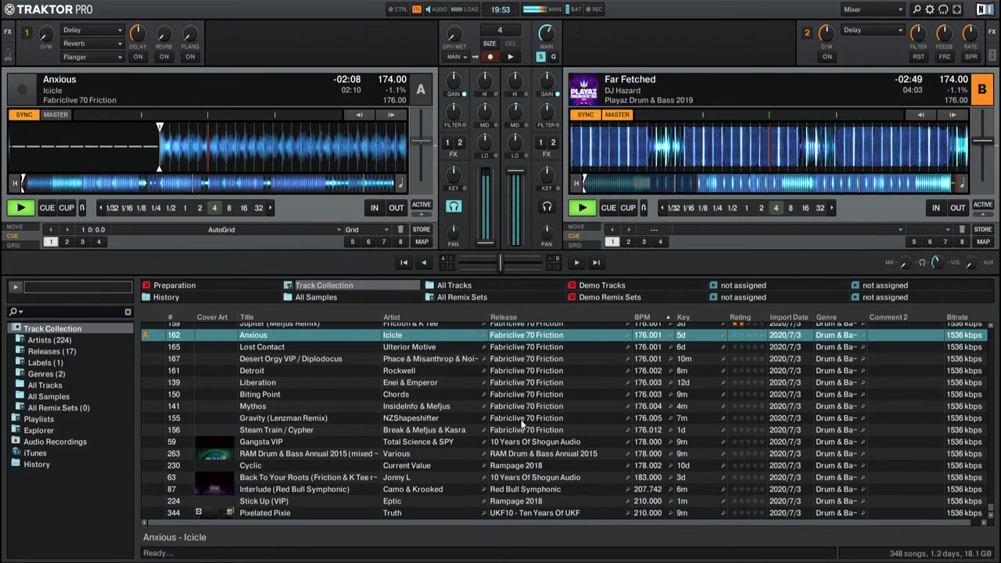
Step: Load Gangsta VIP by Total Science & SPY into deck A and preview its first main section
left_click(517, 442)
key("ctrl+Left")
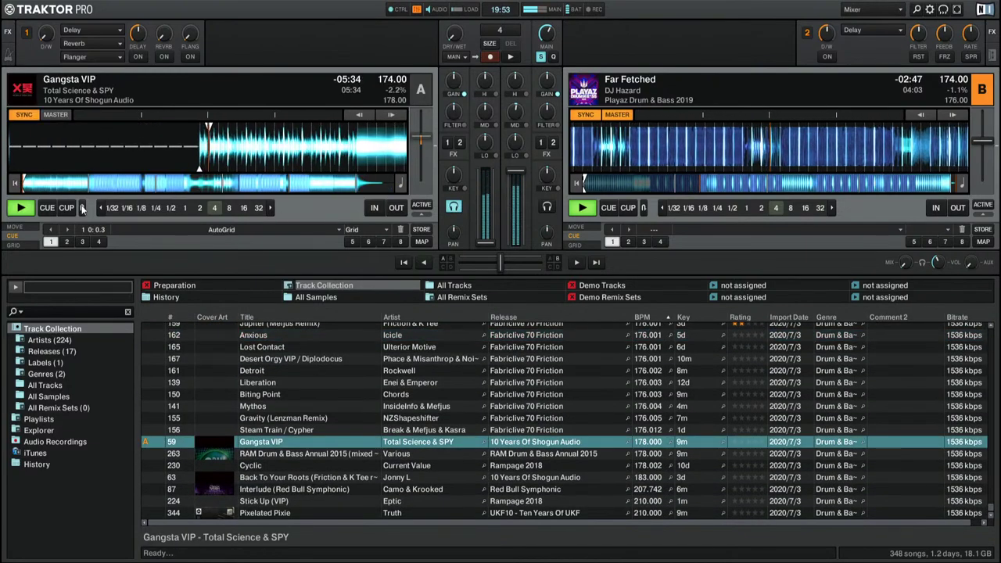
left_click(94, 186)
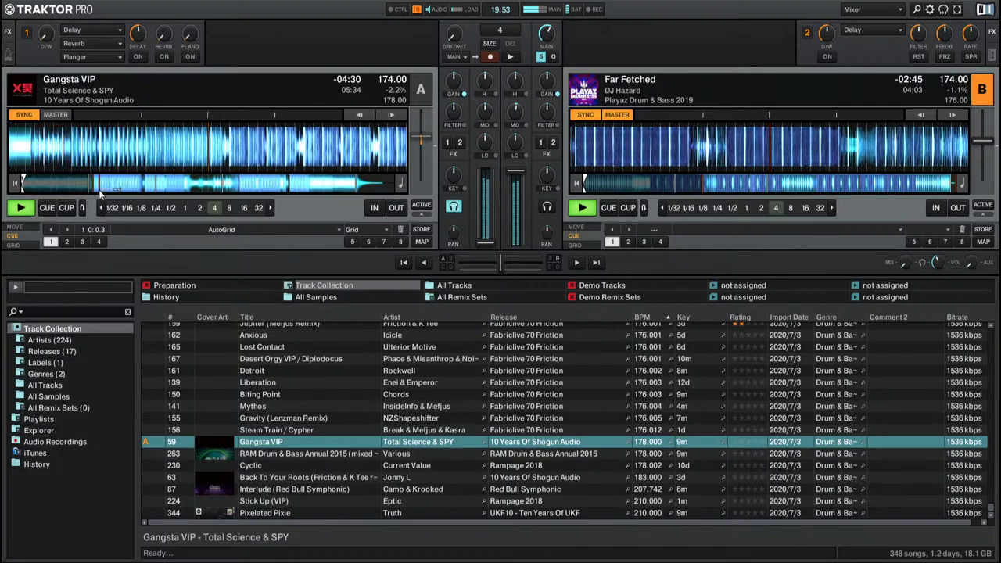
left_click(98, 187)
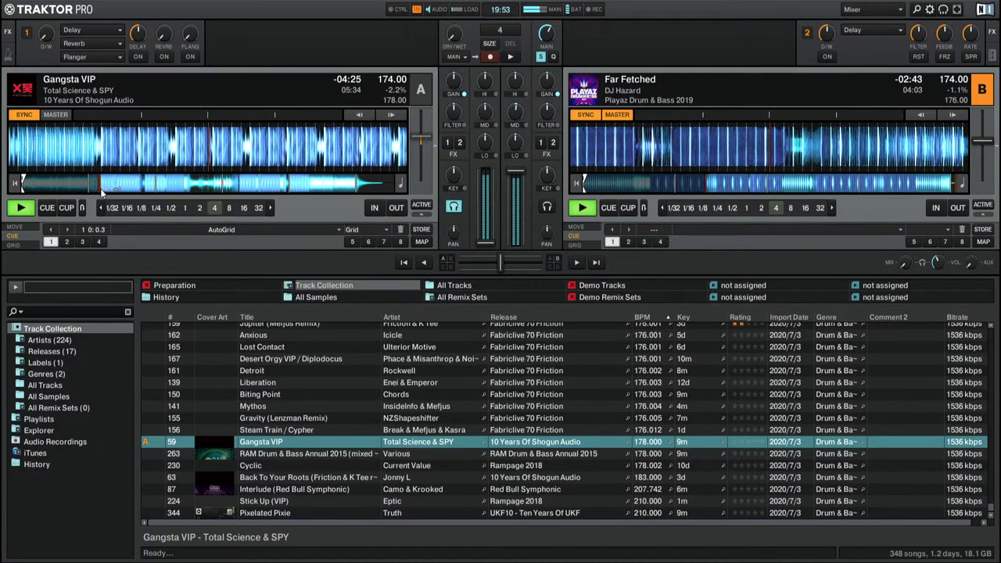
Step: Load RAM Drum & Bass Annual 2015 (mixed by Frankee) into deck A for a listen, and rate Gangsta VIP two stars
key("Down")
key("ctrl+Left")
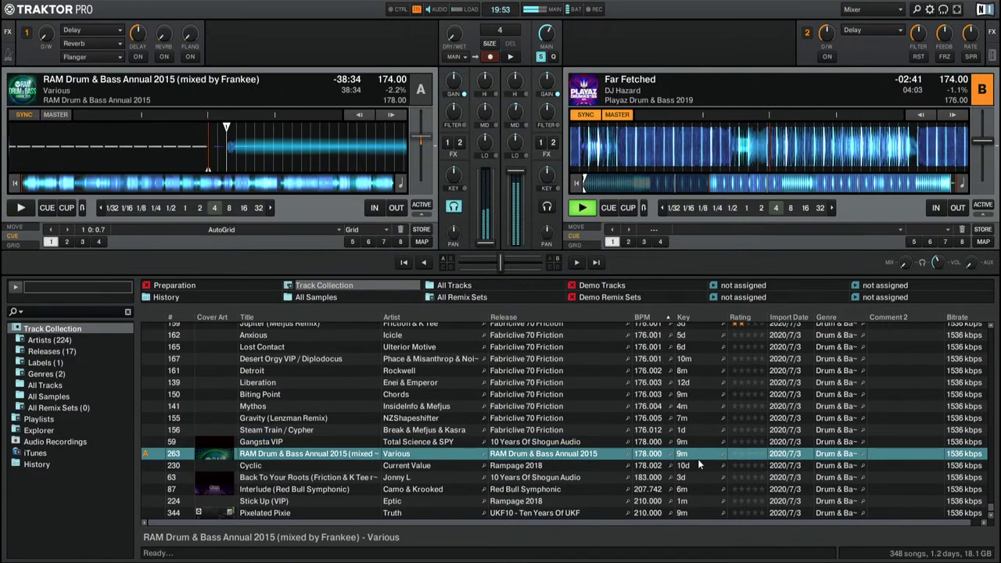
left_click(561, 443)
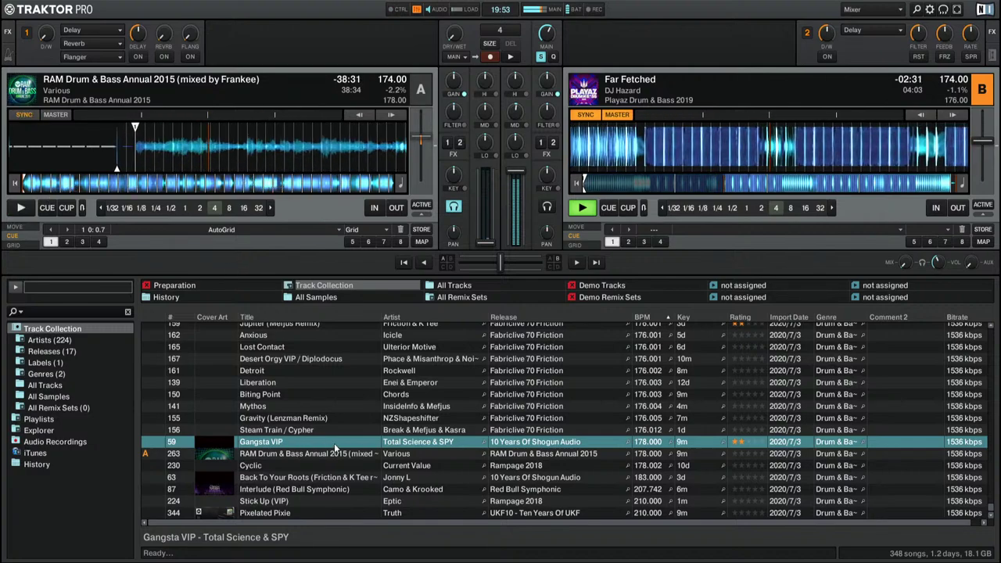
left_click(408, 433)
left_click(415, 443)
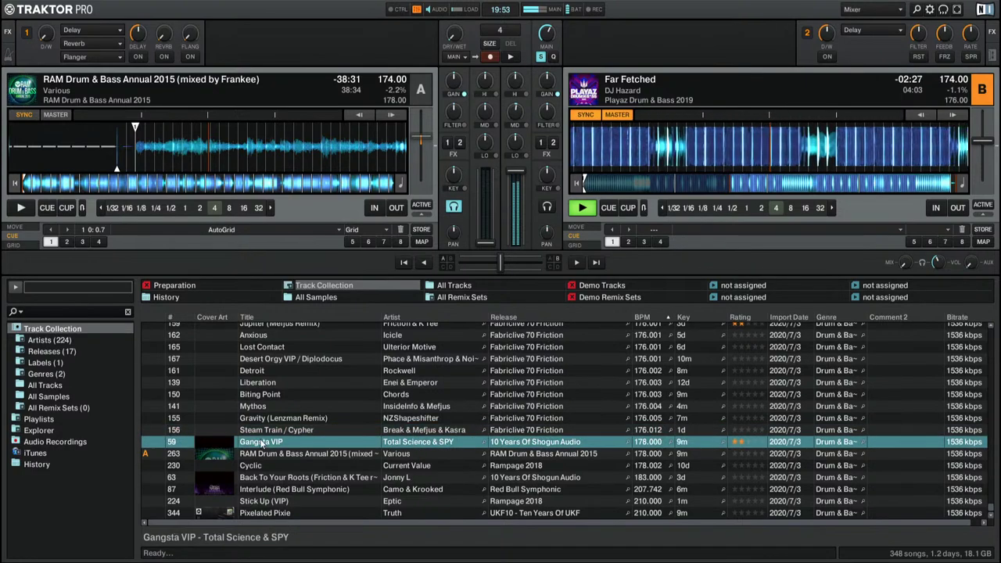
left_click(298, 457)
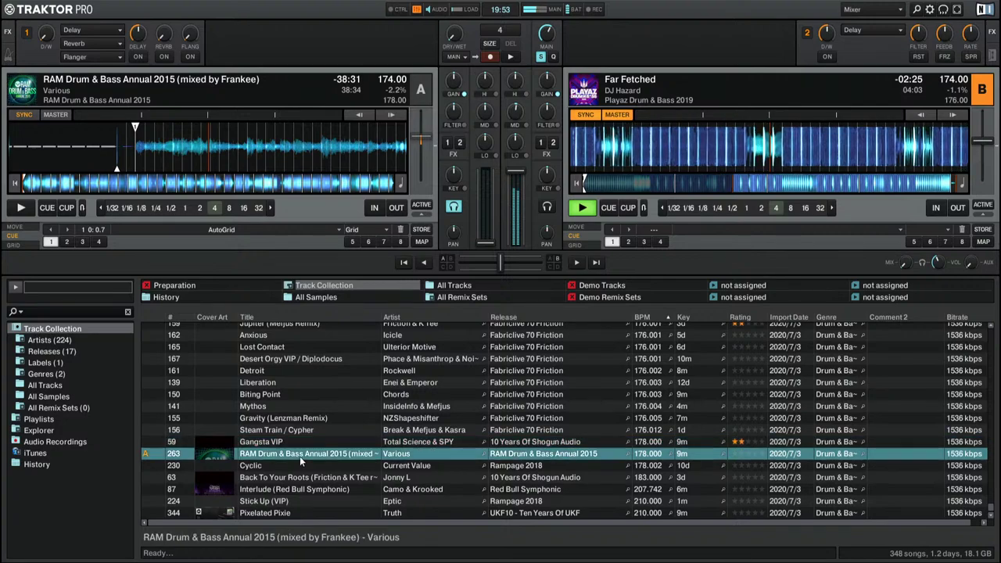
Step: Preview Gangsta VIP from its first main section on deck A, and delete RAM Drum & Bass Annual 2015 (mixed by Frankee) from the collection
key("Up")
left_click(302, 455)
mouse_move(302, 443)
left_mouse_down()
mouse_move(153, 181)
mouse_move(146, 196)
left_mouse_up()
left_click(97, 187)
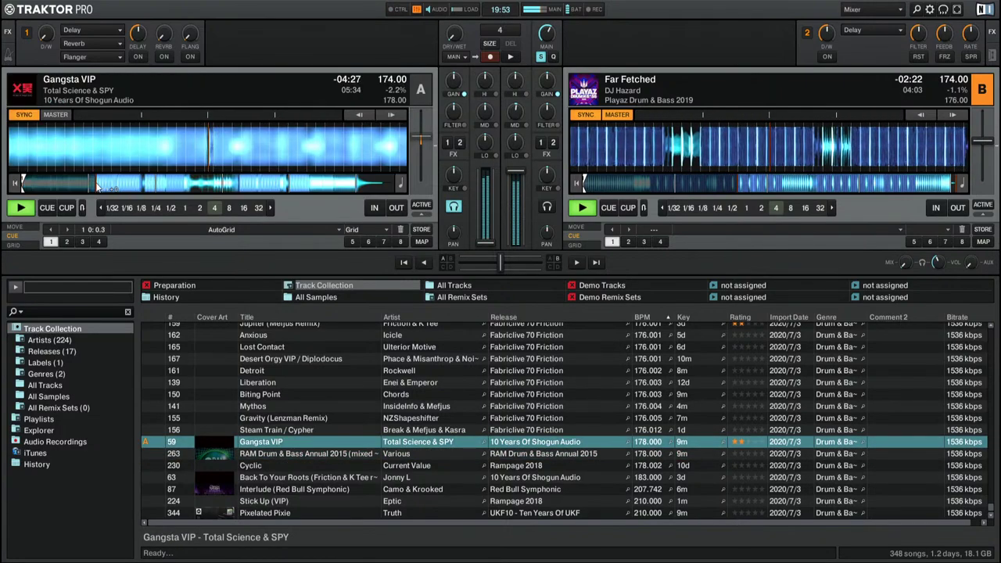
right_click(312, 454)
left_click(371, 538)
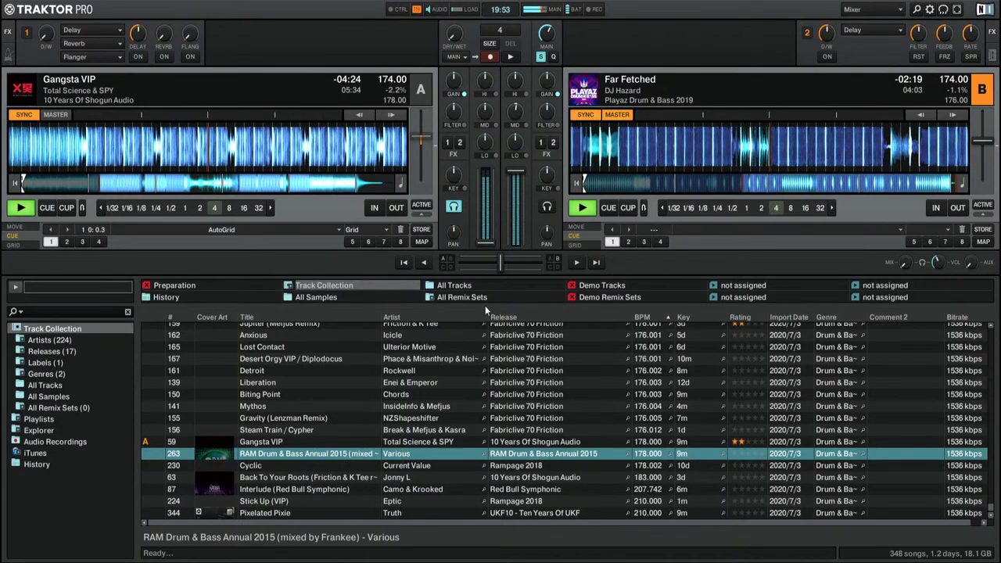
Step: Load Cyclic by Current Value into deck A, preview it from its drop, and rate it two stars
left_click_drag(270, 468, 207, 168)
left_click(115, 188)
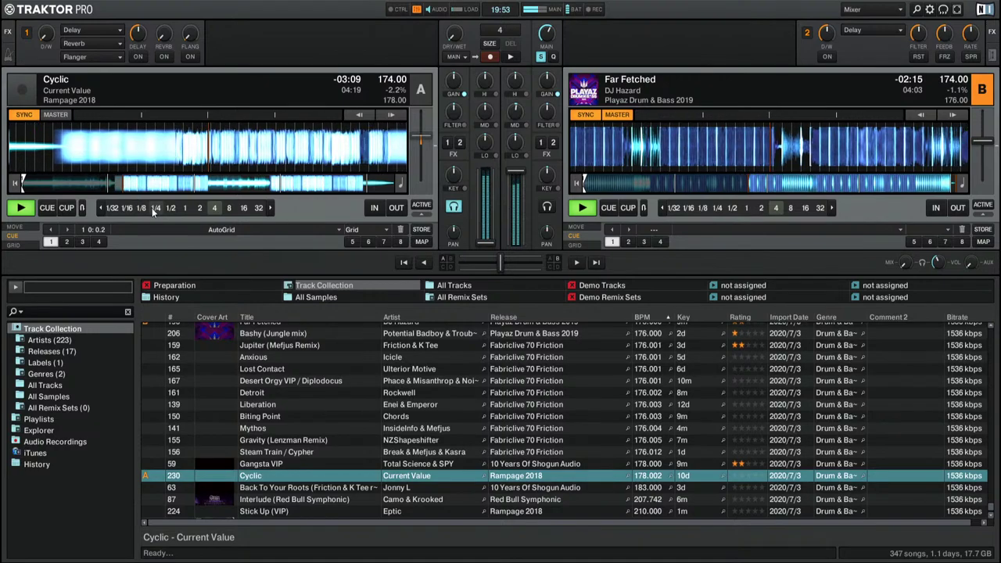
left_click(740, 485)
Step: Load Back To Your Roots (Friction & K Tee remix) into deck A, preview its main section, and play it from the start
key("ctrl+Left")
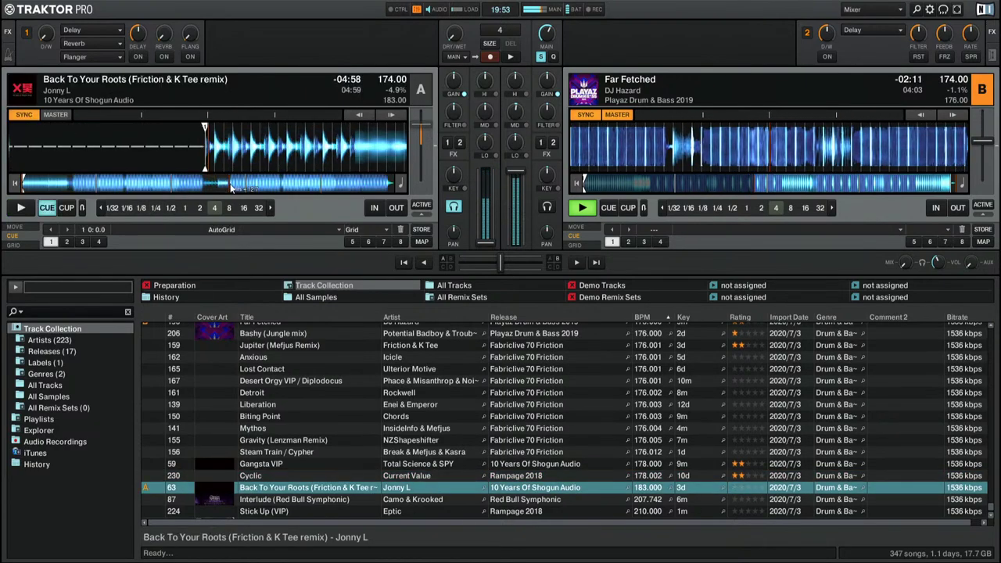
left_click(124, 188)
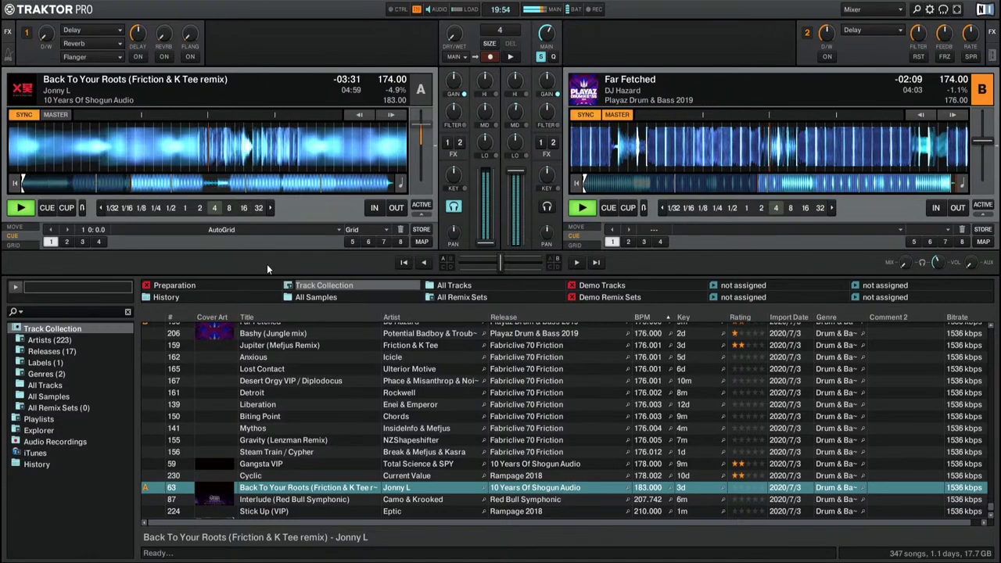
key("Home")
scroll(306, 490, "down", 1)
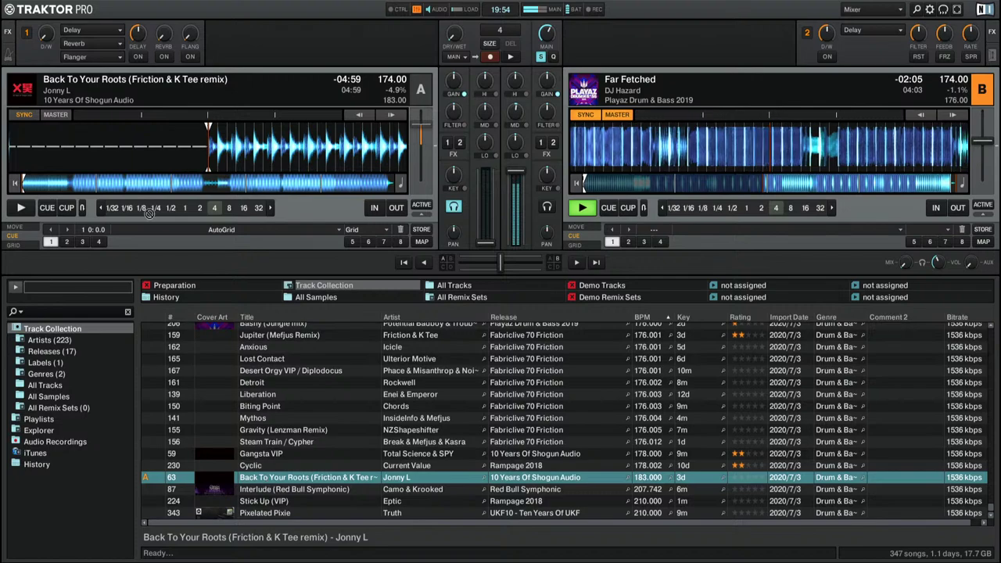
key("ctrl+Left")
key("space")
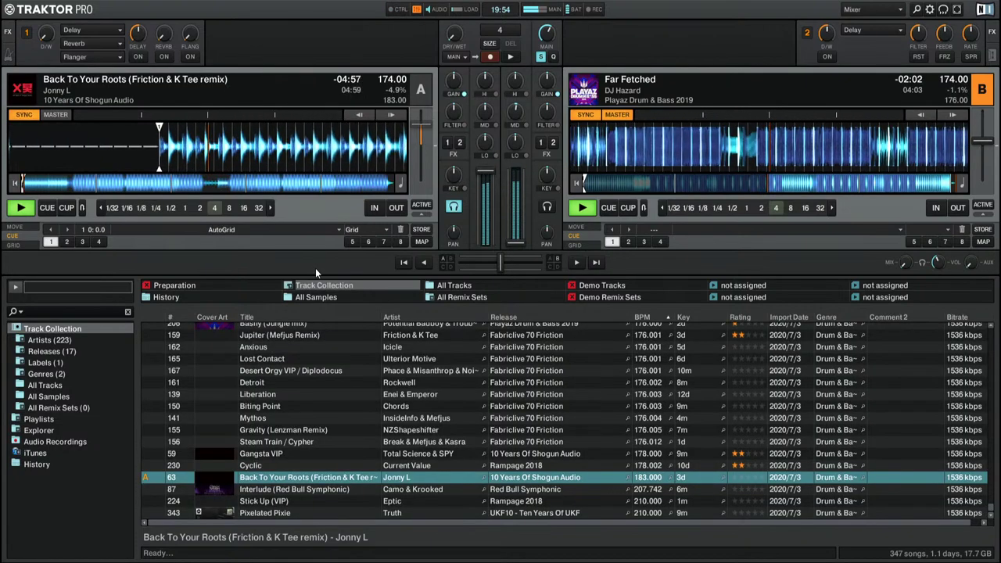
Step: Load The One (feat San Pacho) by Matroda into deck B, switch headphone monitoring to deck B, and play it
left_click_drag(990, 507, 984, 297)
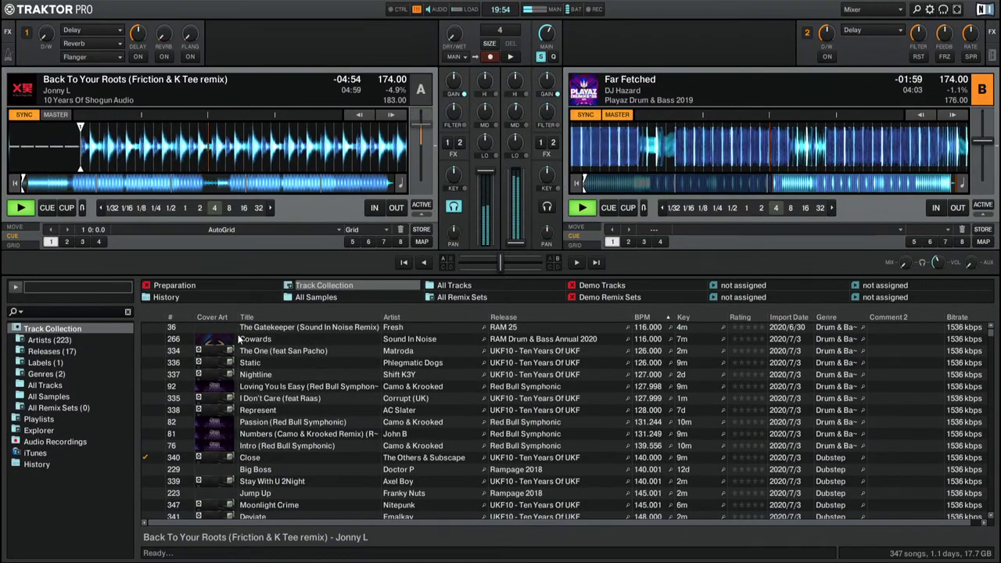
left_click(269, 327)
scroll(379, 356, "down", 4)
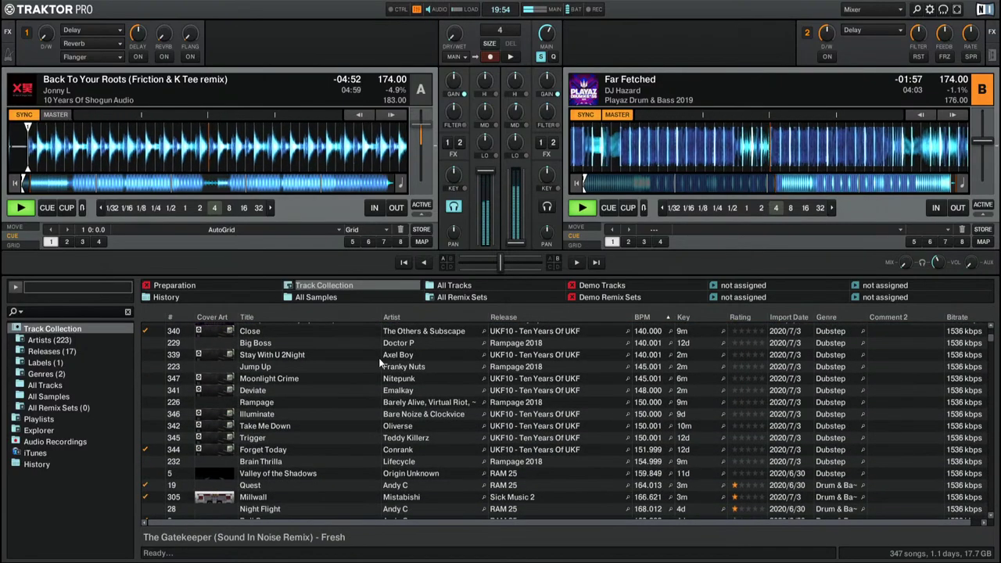
scroll(379, 357, "up", 1)
scroll(379, 358, "up", 3)
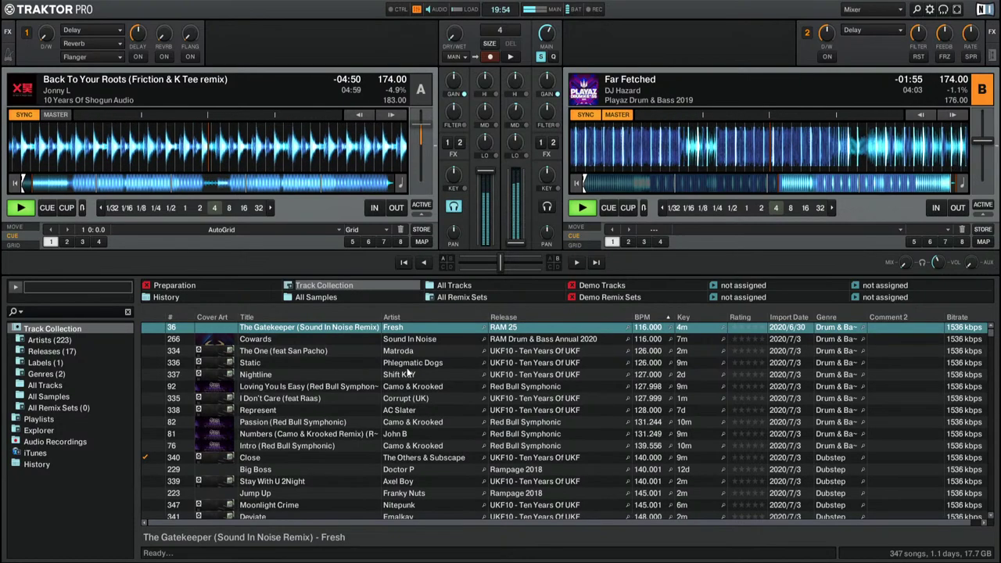
left_click(501, 352)
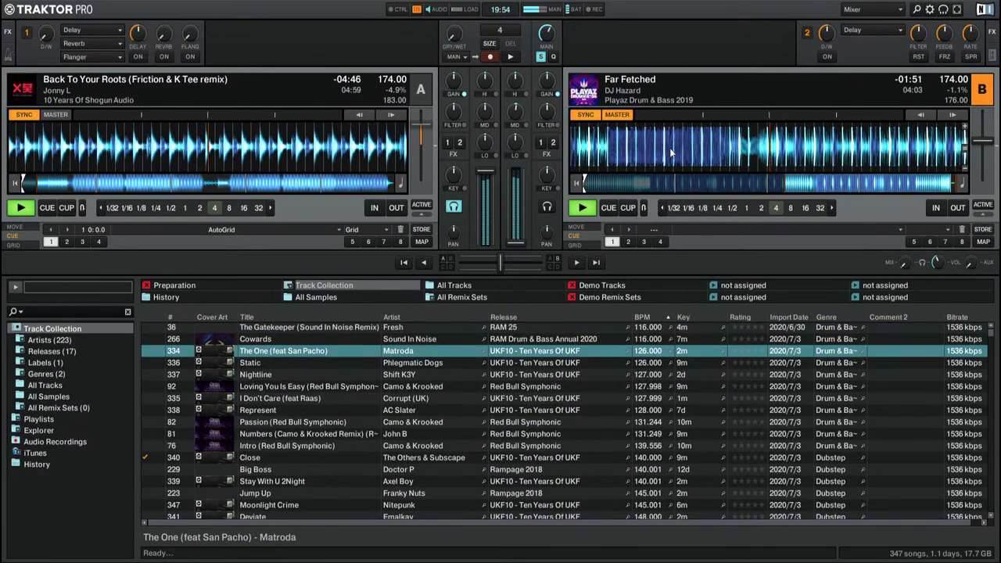
key("ctrl+Right")
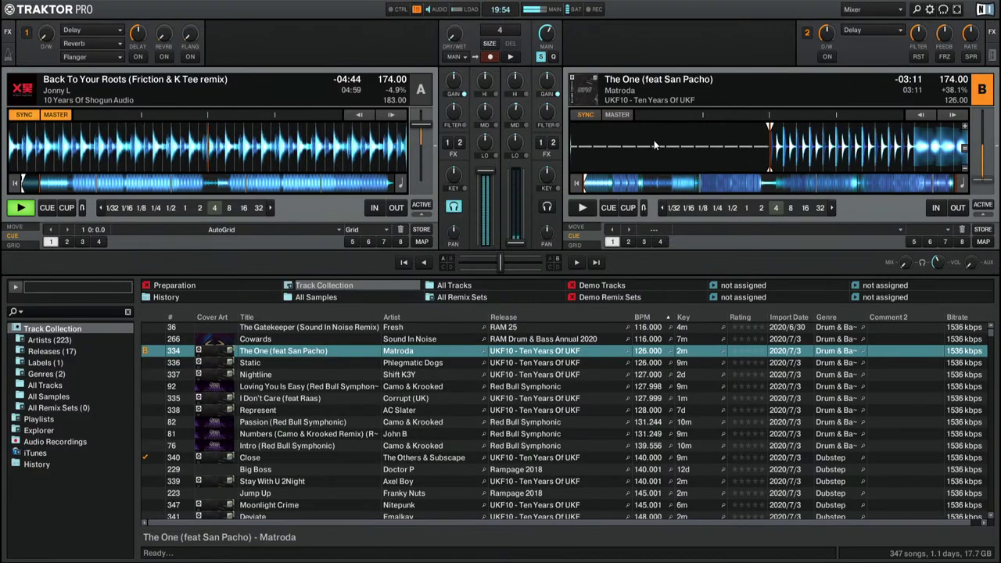
key("h")
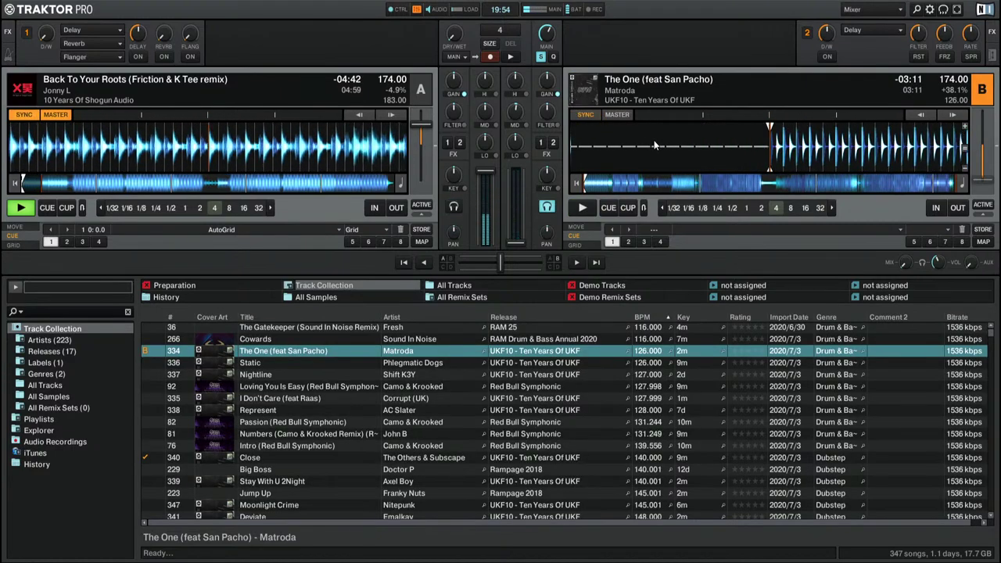
key("space")
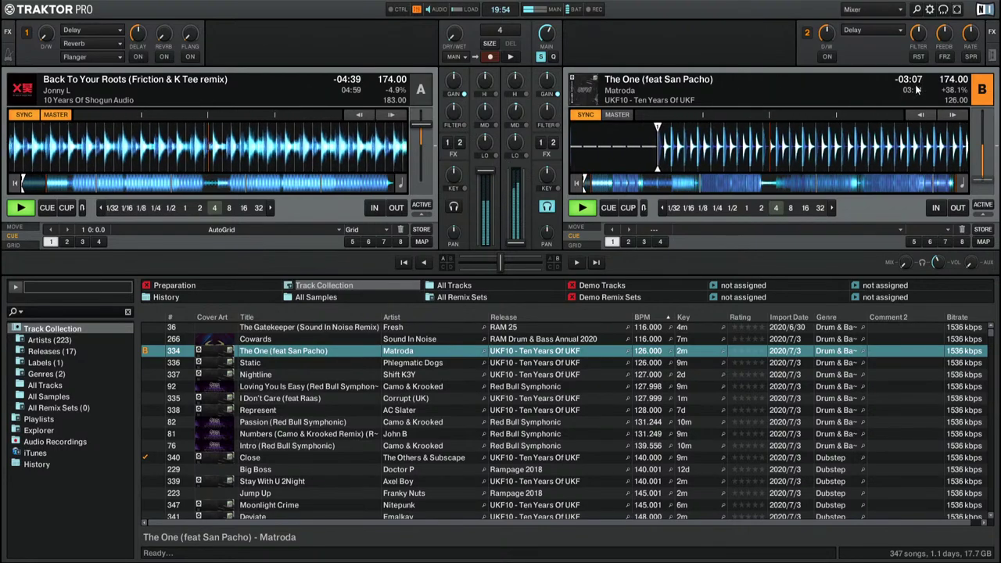
Step: Sort the track collection by rating with the highest-rated tracks first
scroll(582, 390, "down", 2)
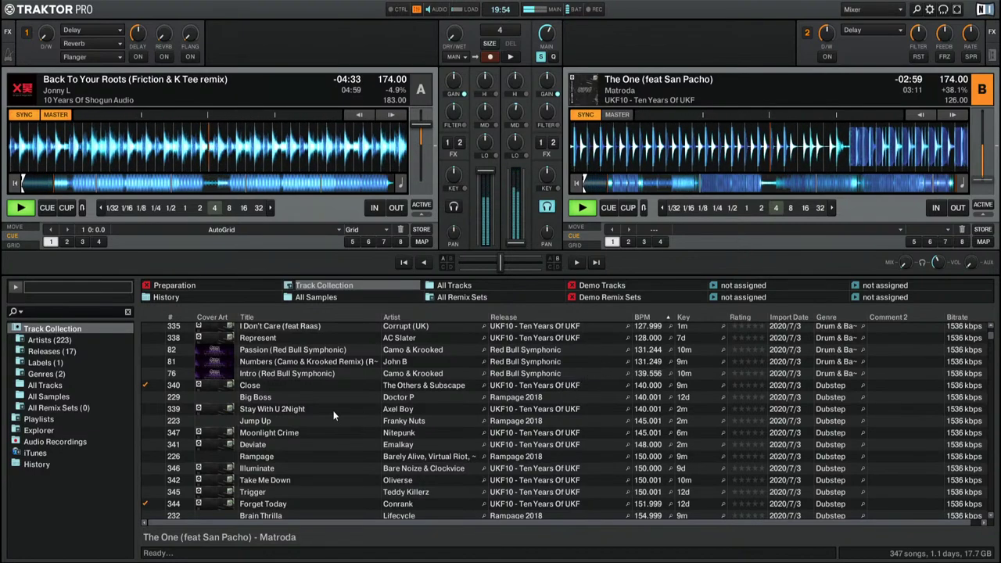
scroll(333, 411, "down", 3)
scroll(349, 400, "down", 3)
scroll(351, 405, "up", 8)
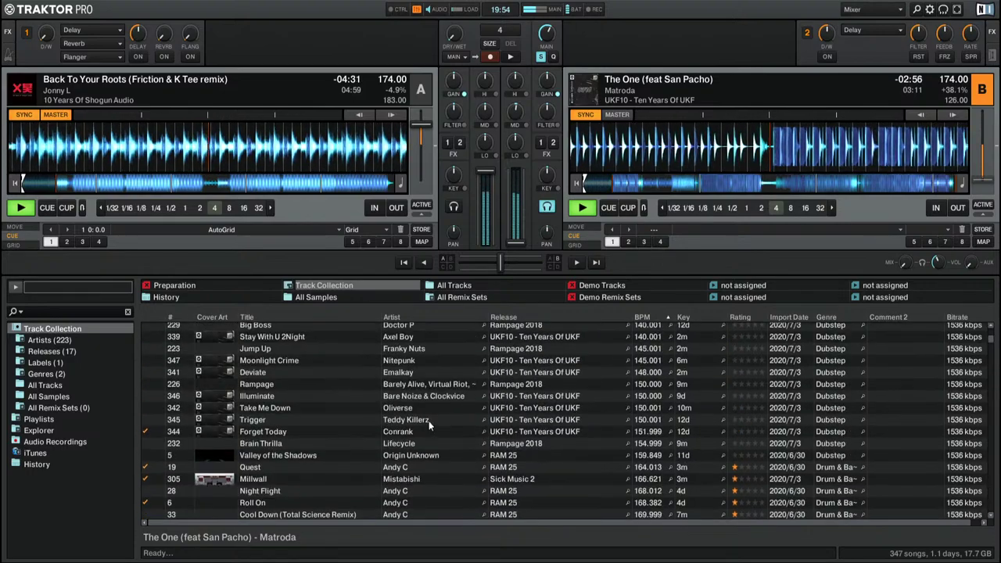
left_click(740, 316)
left_click(742, 314)
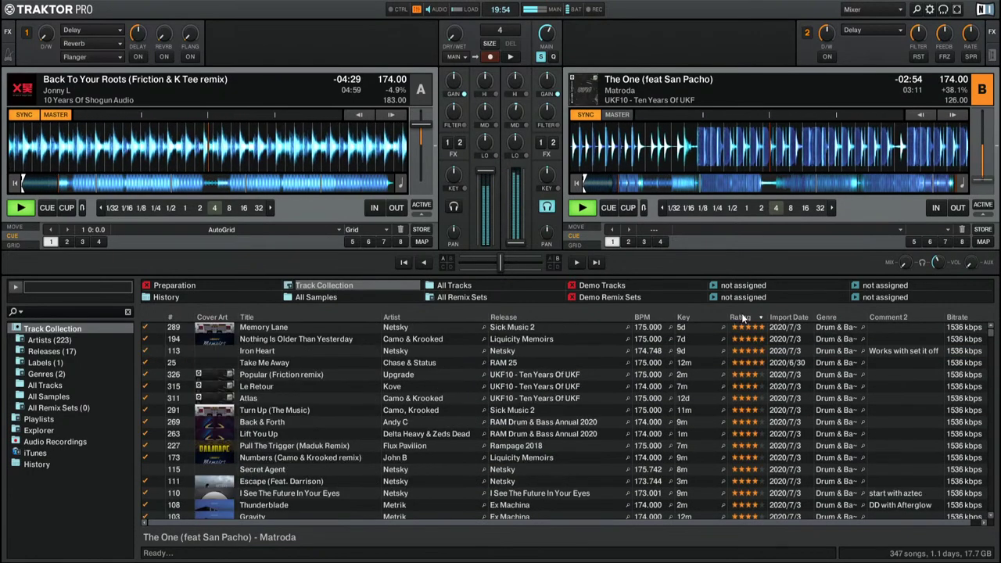
Step: Load X-Ray by Sub Focus into deck B and audition it against the track playing on deck A
scroll(570, 382, "down", 10)
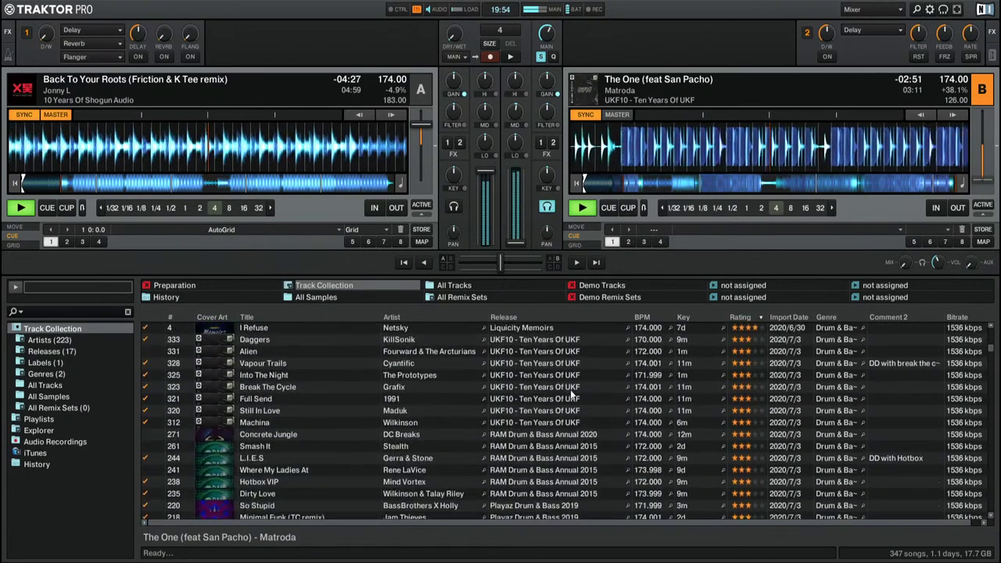
scroll(569, 393, "down", 10)
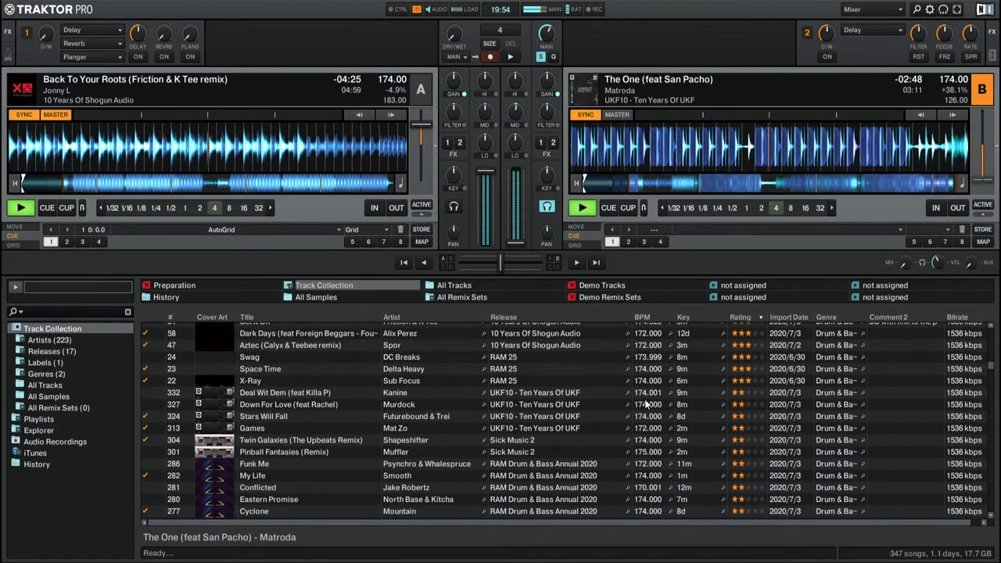
left_click(279, 383)
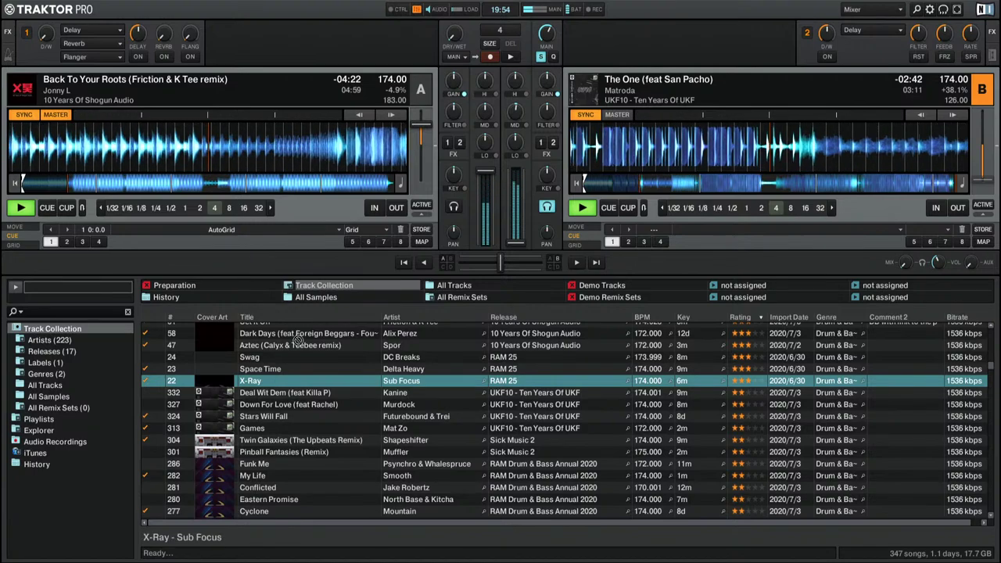
left_click_drag(279, 383, 666, 146)
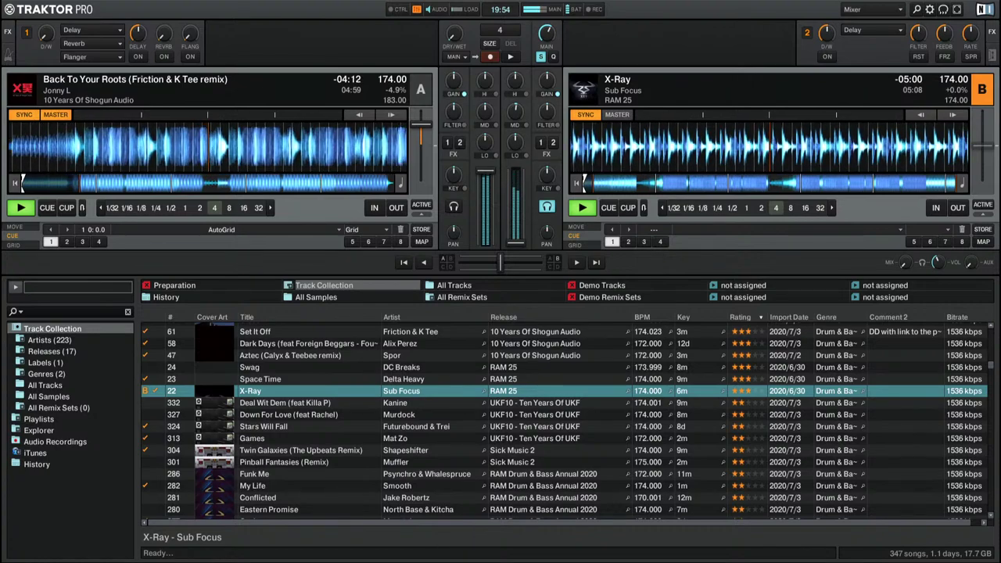
left_click(101, 79)
left_click(681, 79)
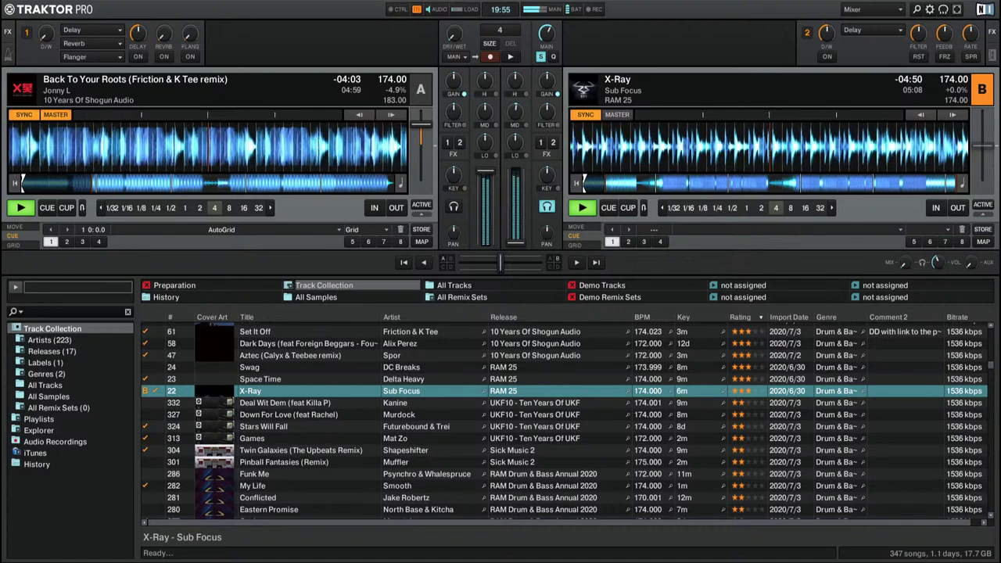
Step: Return both decks to the start of their tracks and play X-Ray on deck B
left_click(608, 207)
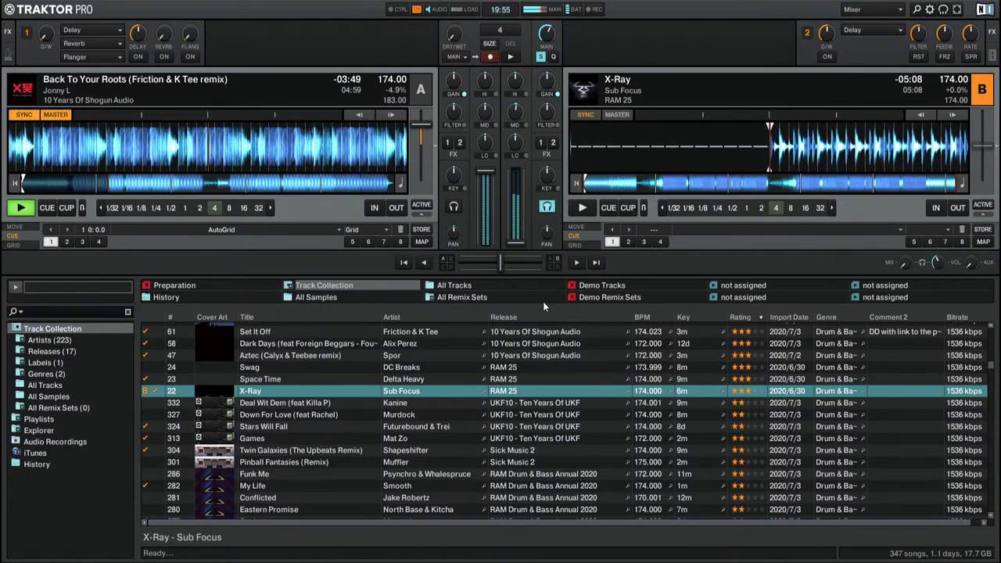
scroll(444, 404, "up", 5)
scroll(444, 404, "up", 10)
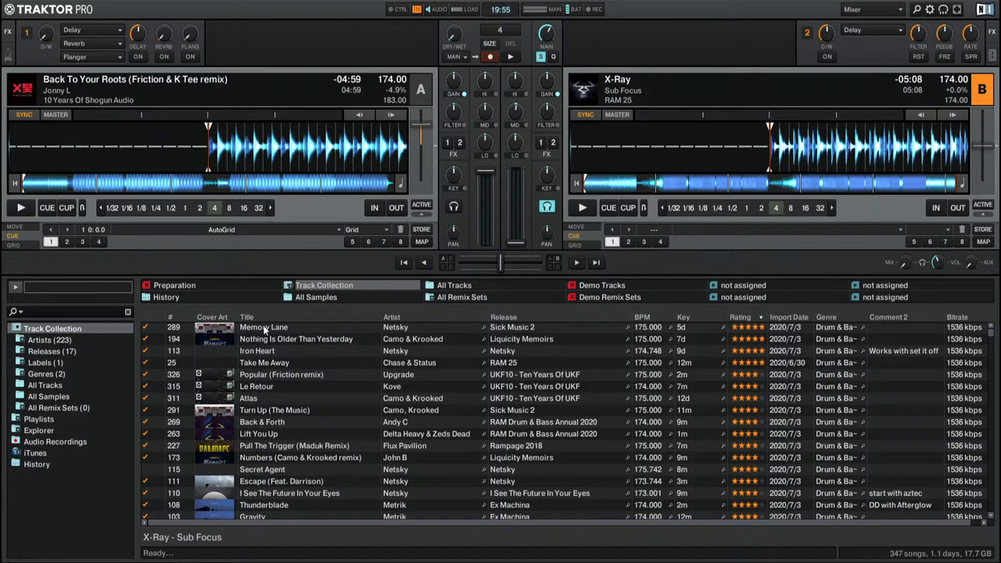
key("space")
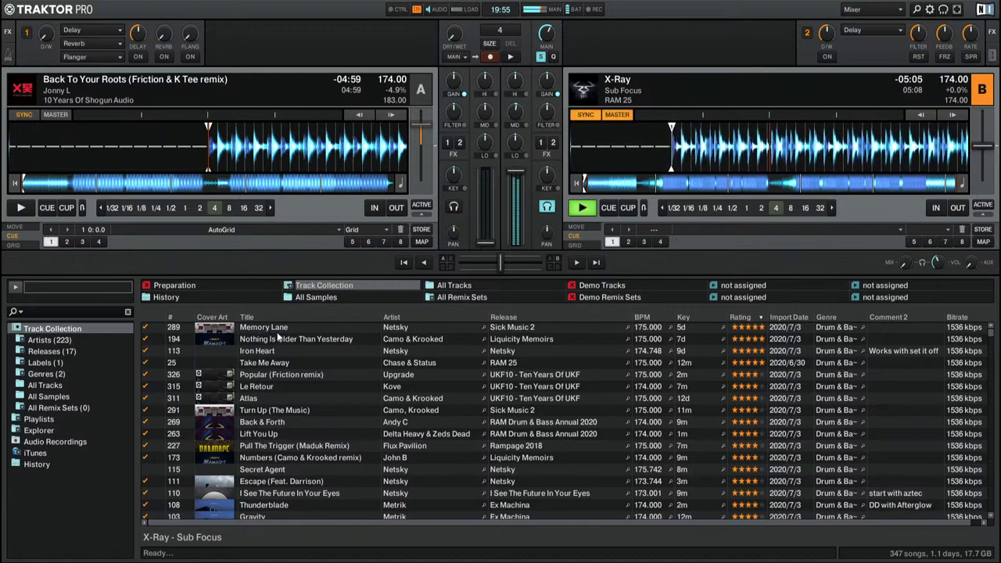
Step: Load Space Time by Delta Heavy into deck A and play it synced alongside X-Ray
scroll(278, 335, "down", 20)
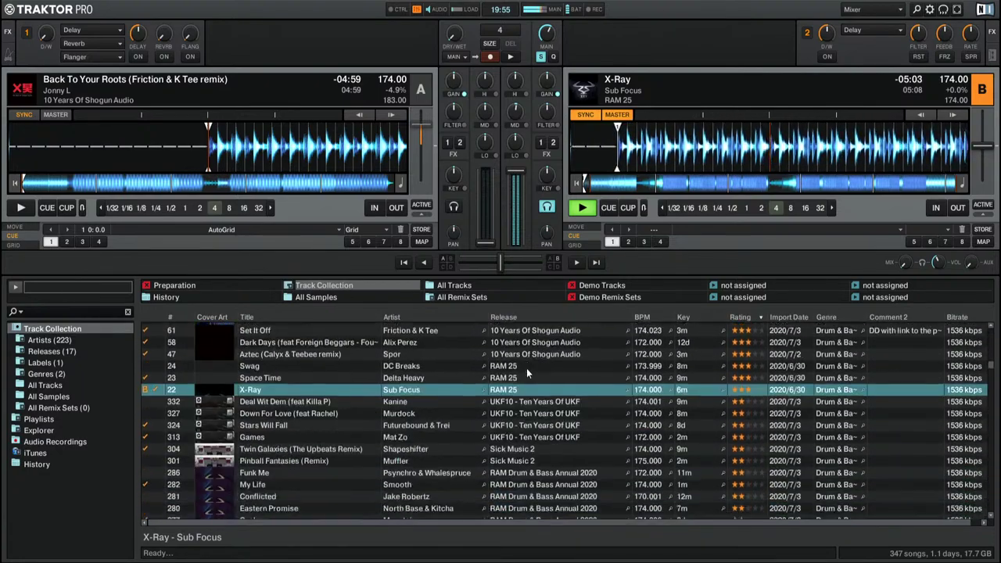
scroll(527, 368, "up", 1)
left_click_drag(305, 395, 235, 150)
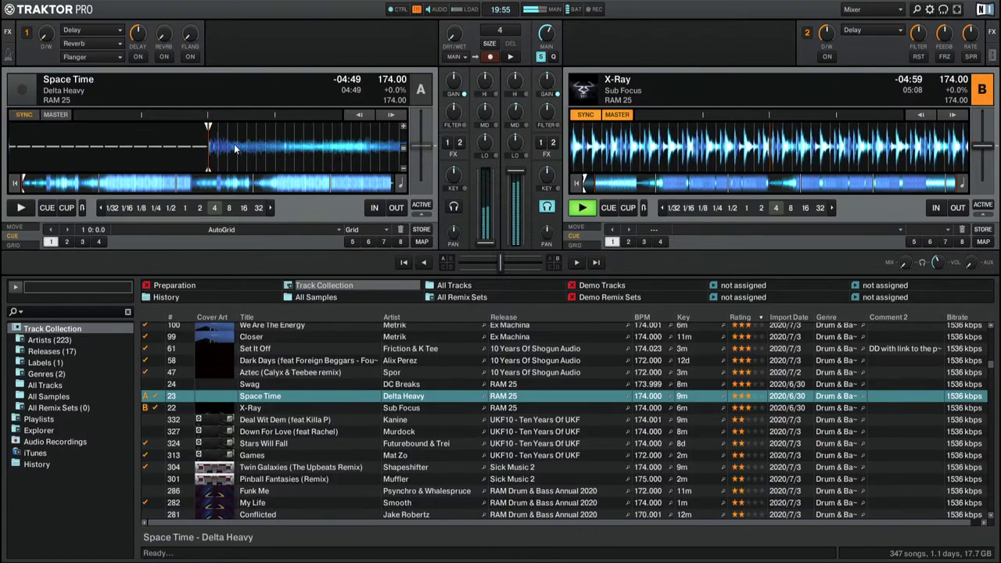
key("space")
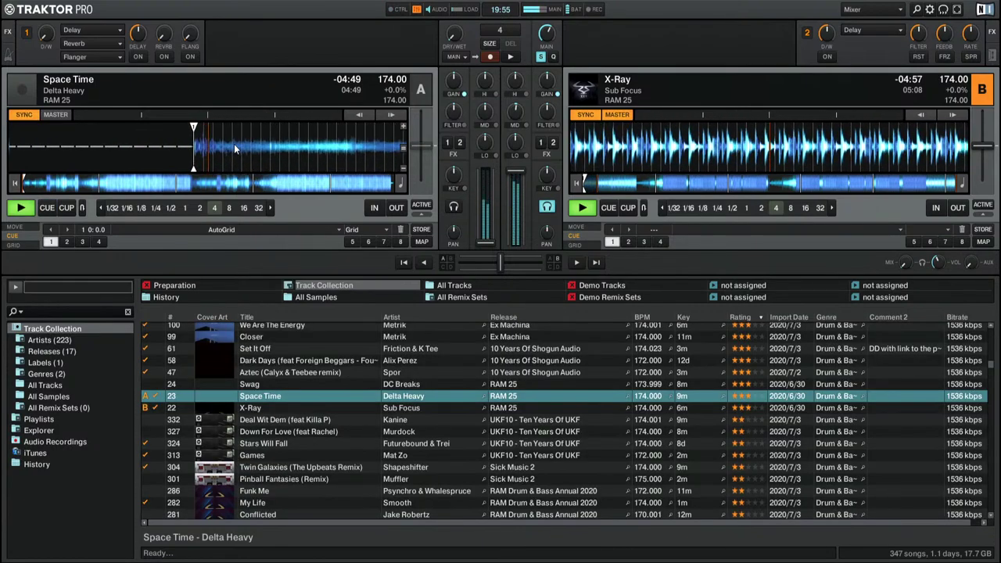
Step: Look through the rated tracks and their pairing comments in the track collection, from I See The Future In Your Eyes to X-Ray
scroll(623, 427, "up", 6)
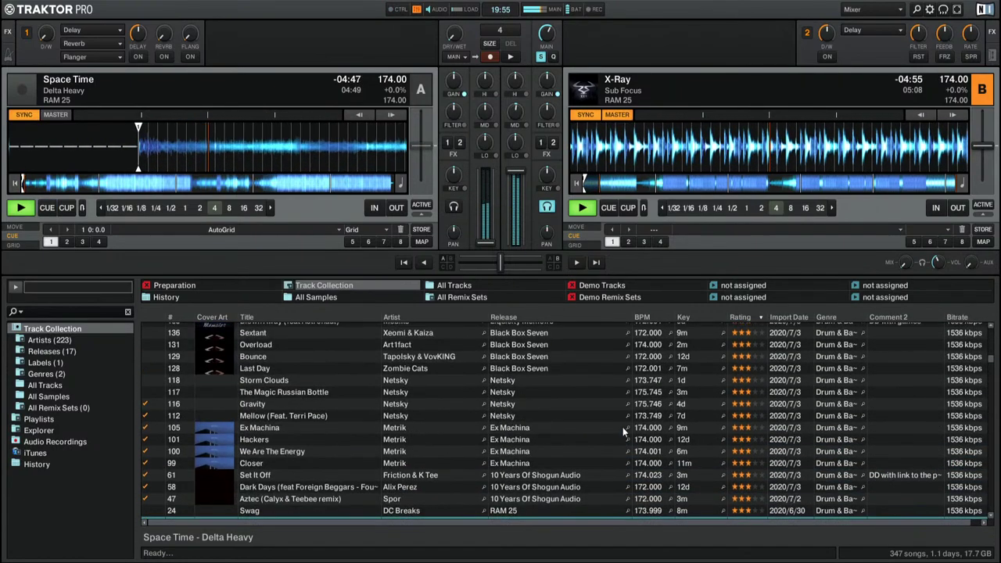
scroll(623, 426, "down", 10)
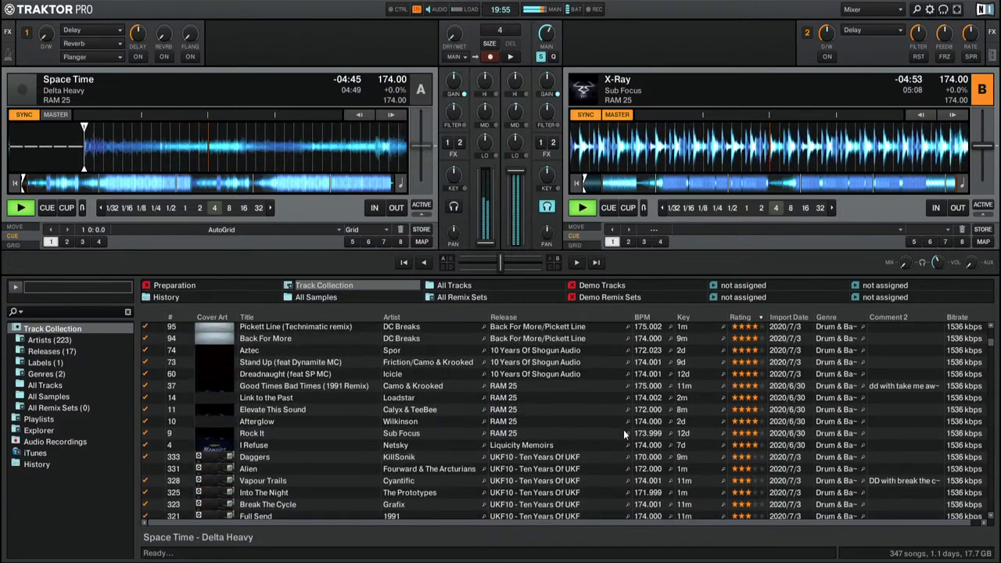
scroll(626, 431, "up", 3)
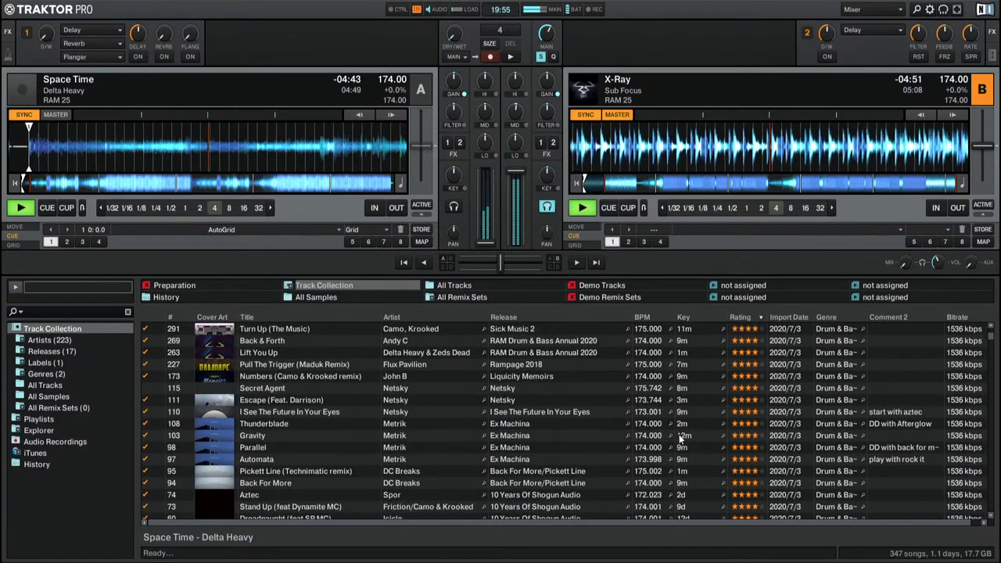
scroll(761, 408, "up", 1)
scroll(818, 403, "down", 2)
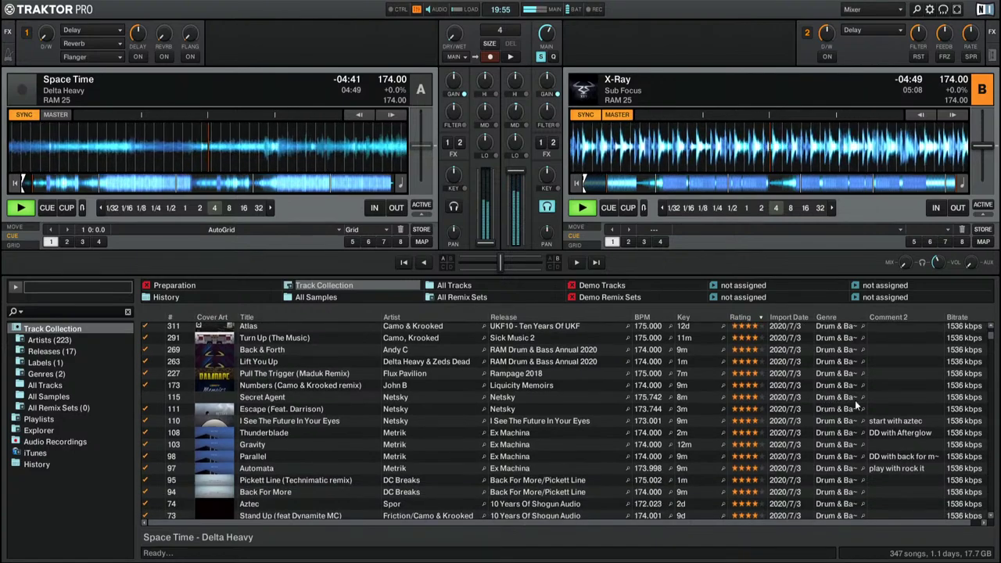
left_click(902, 422)
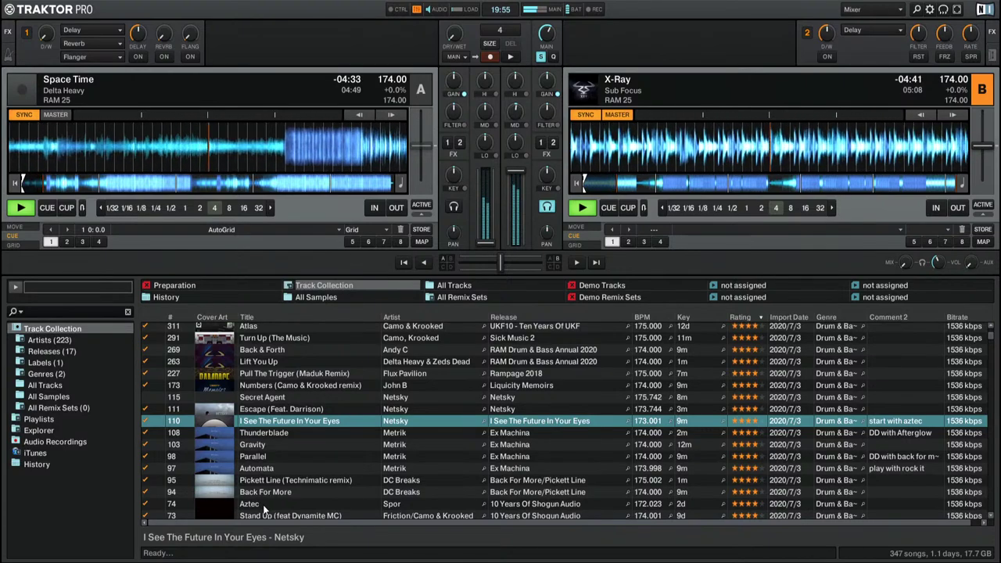
scroll(312, 470, "down", 10)
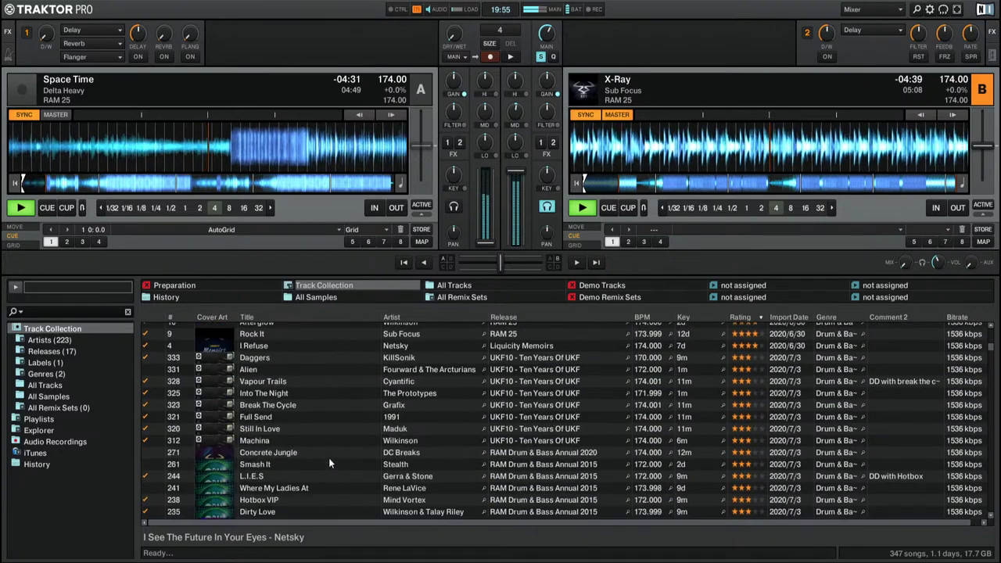
scroll(339, 445, "down", 10)
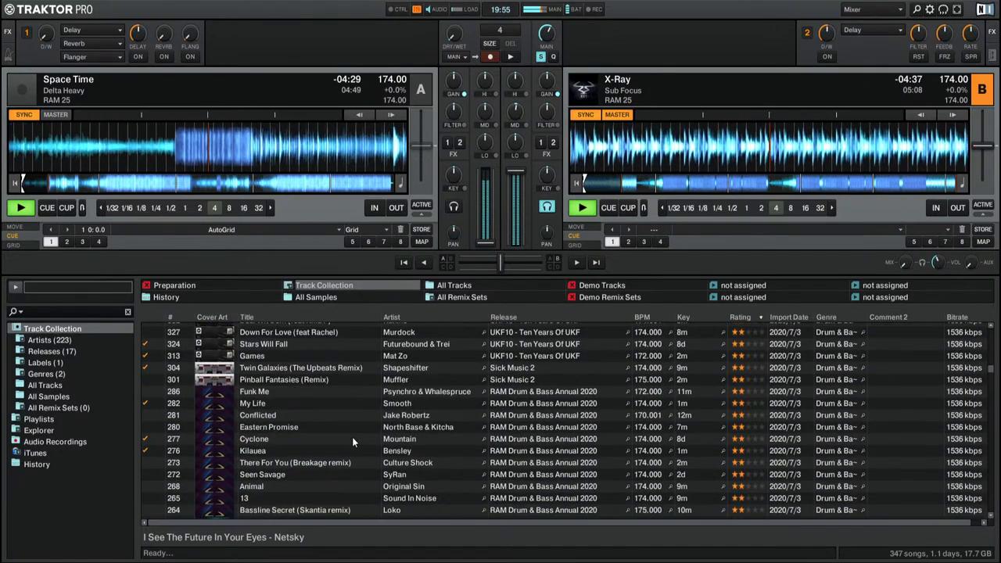
scroll(352, 440, "up", 4)
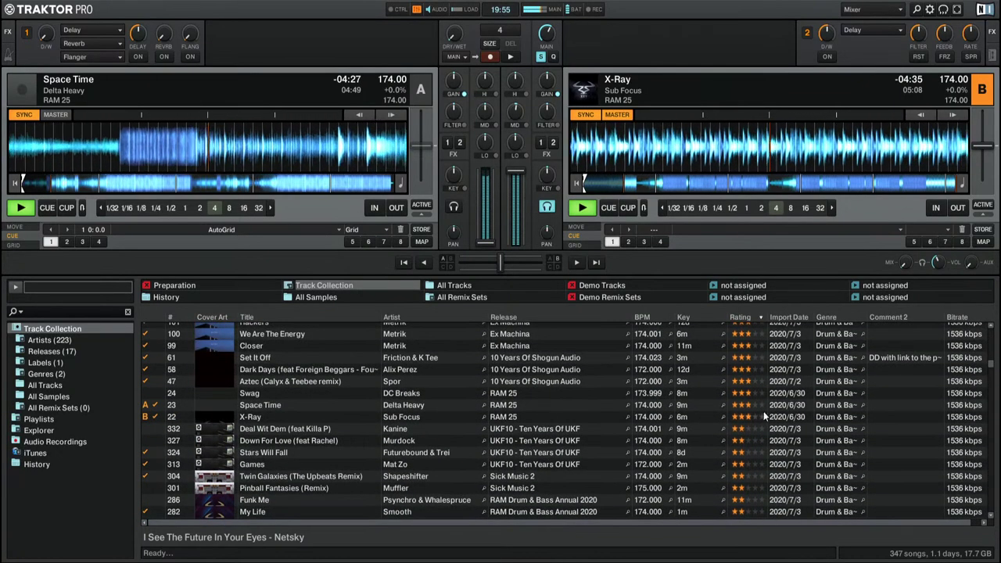
left_click(303, 417)
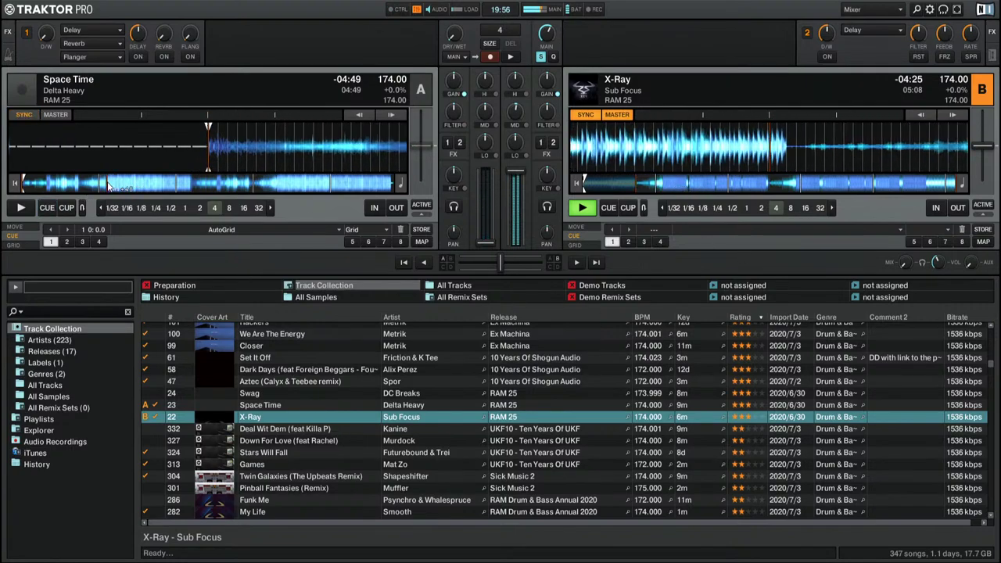
Step: Preview sections of Space Time on deck A in the headphones, then return to its start and mix it in with X-Ray
key("space")
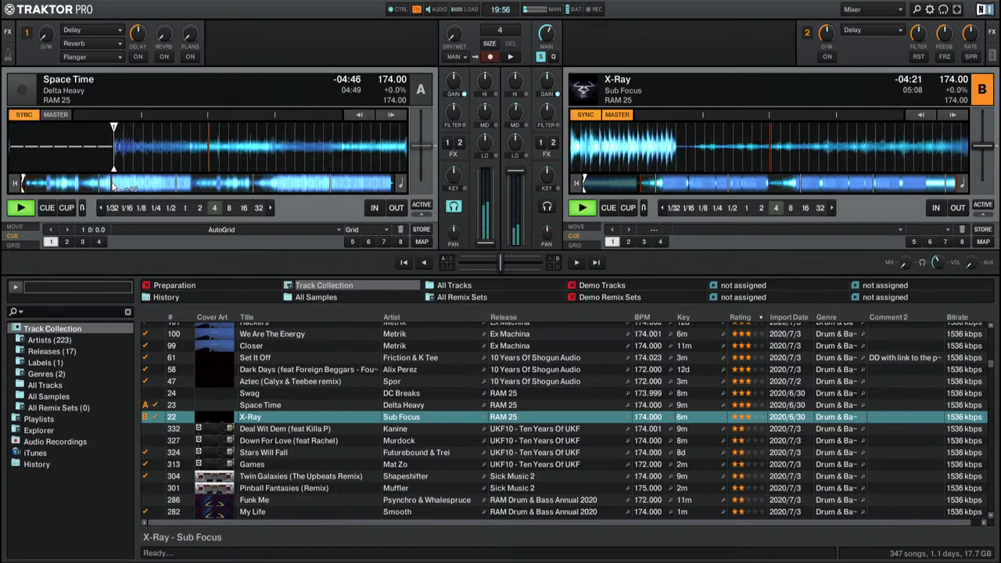
key("h")
left_click(114, 186)
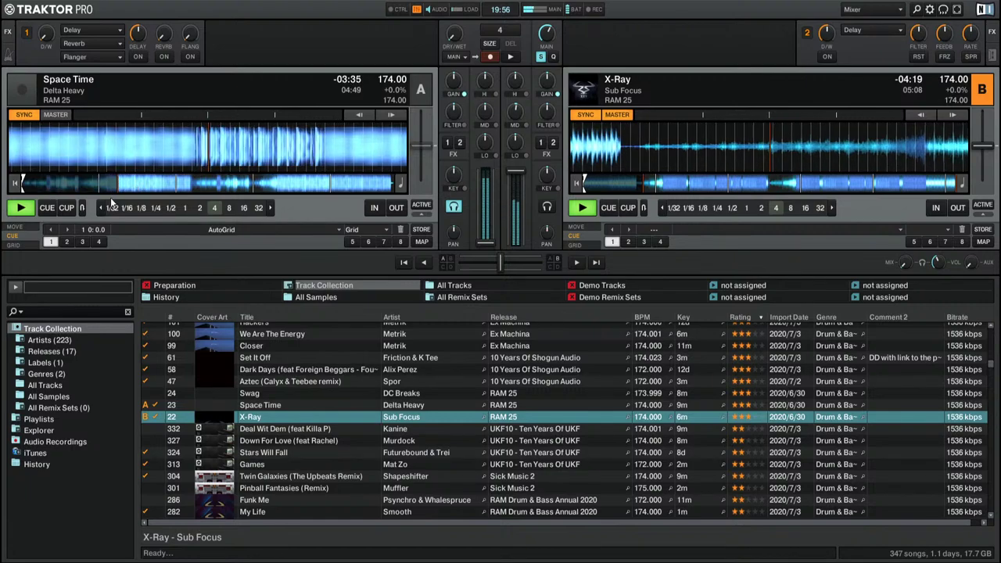
left_click(30, 183)
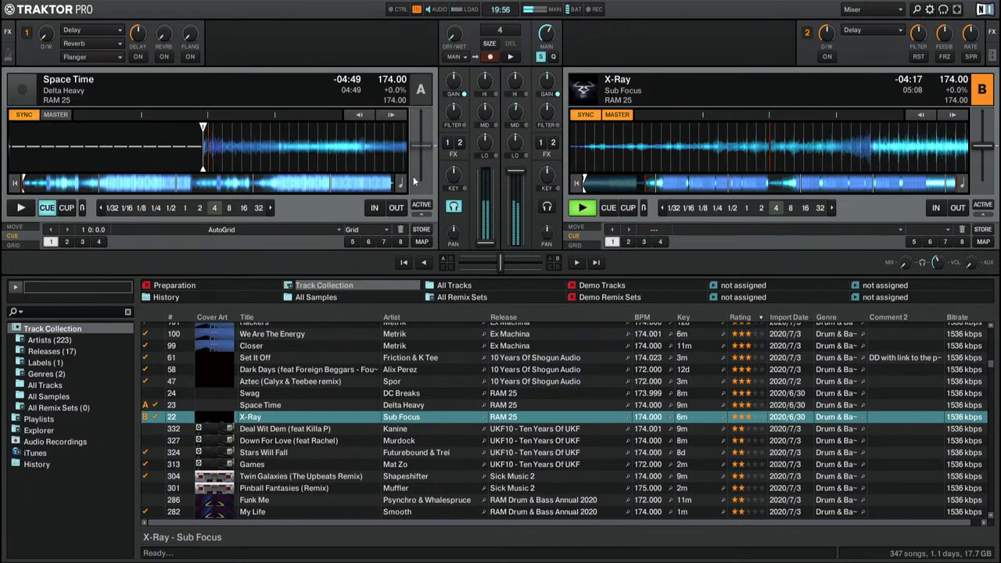
key("t")
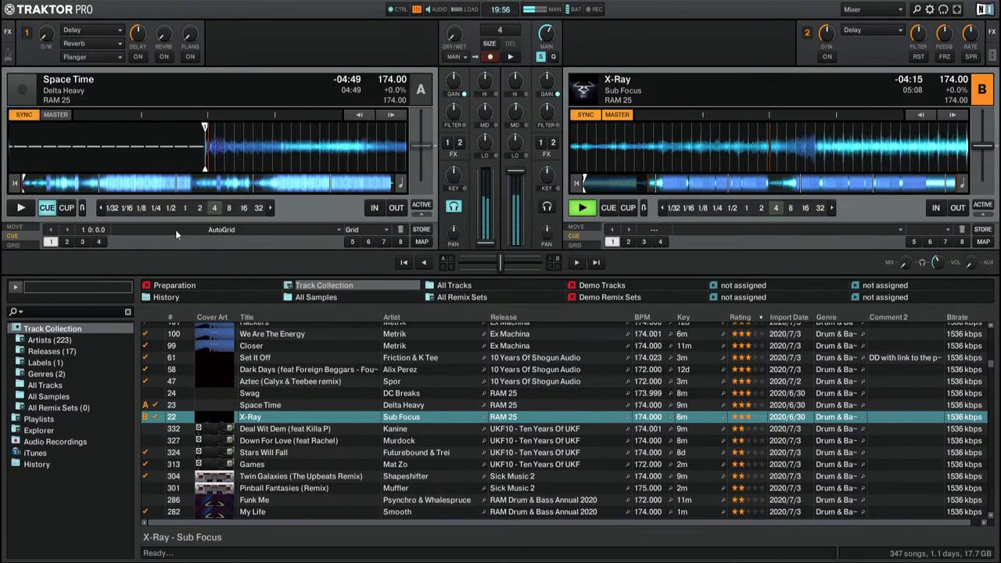
left_click(104, 186)
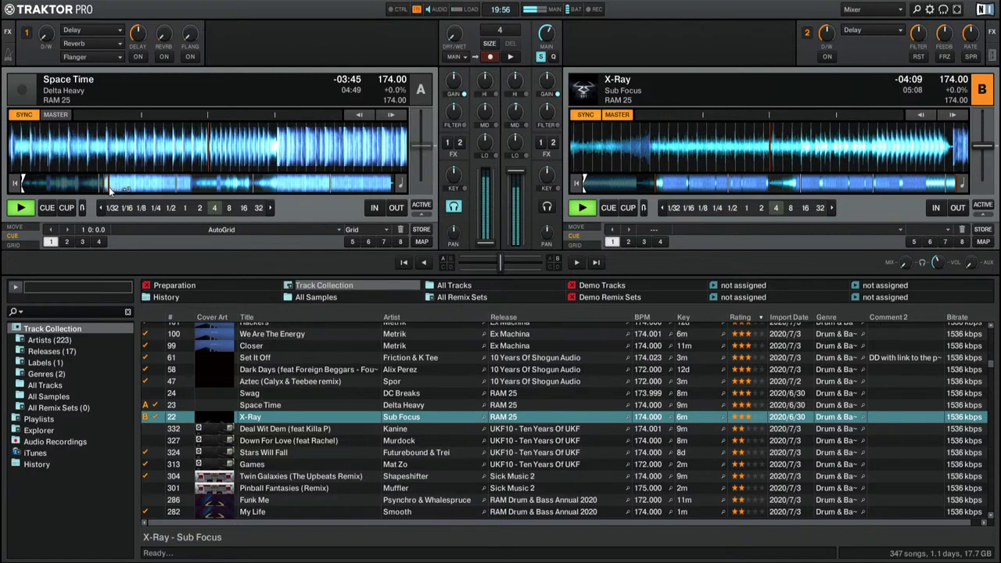
key("c")
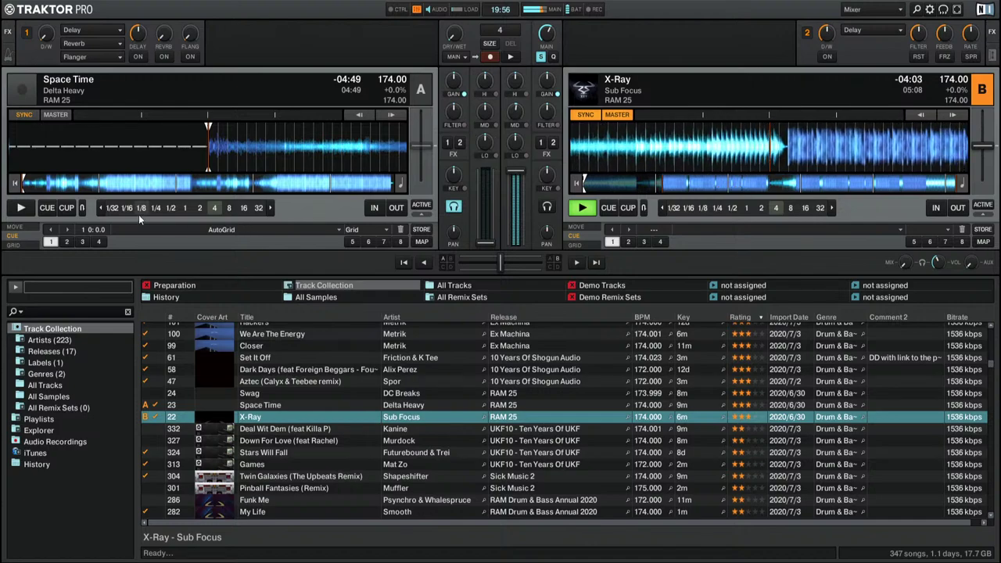
key("c")
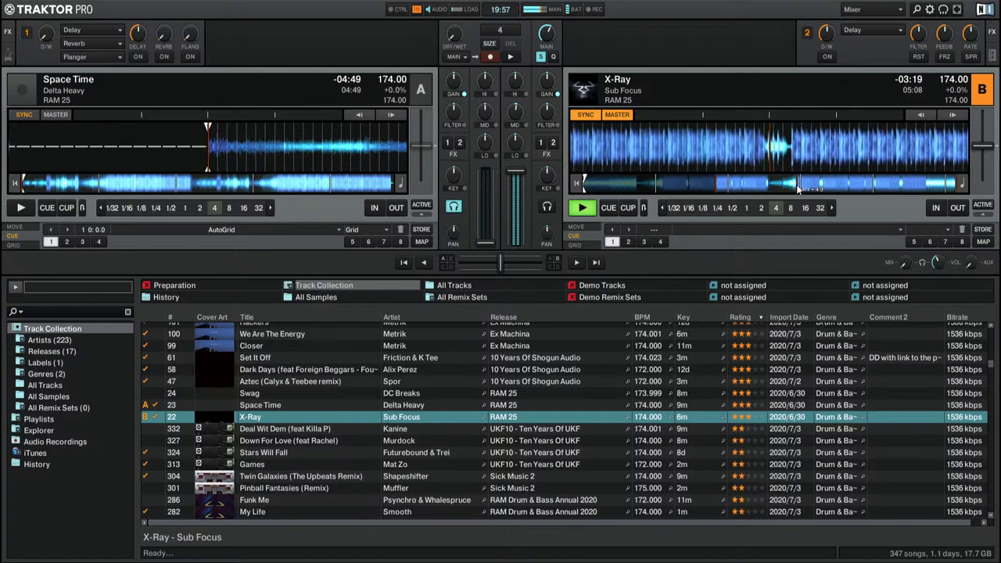
key("space")
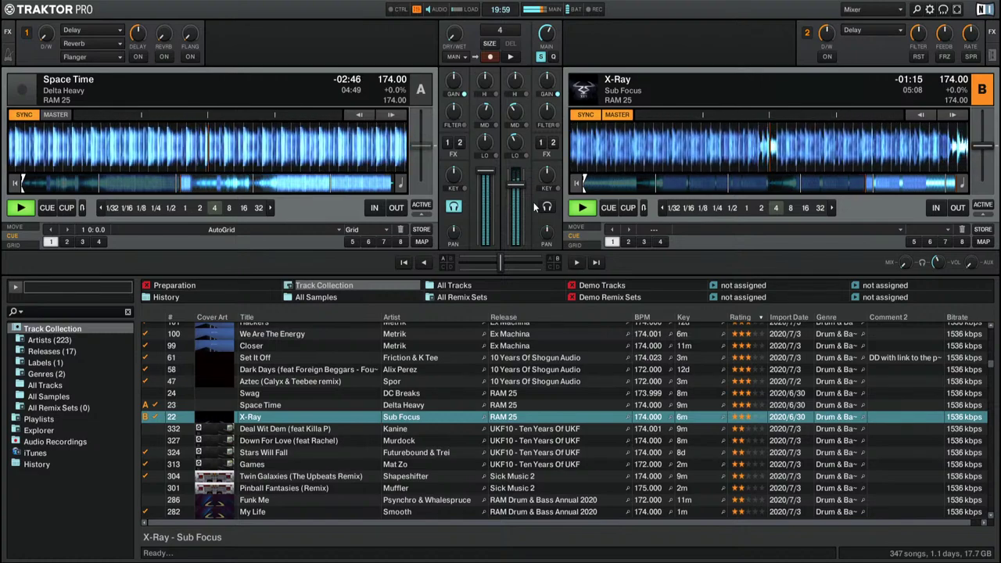
Step: Load Swag by DC Breaks into deck B and play it to take over from Space Time
left_click(310, 383)
left_click(308, 393)
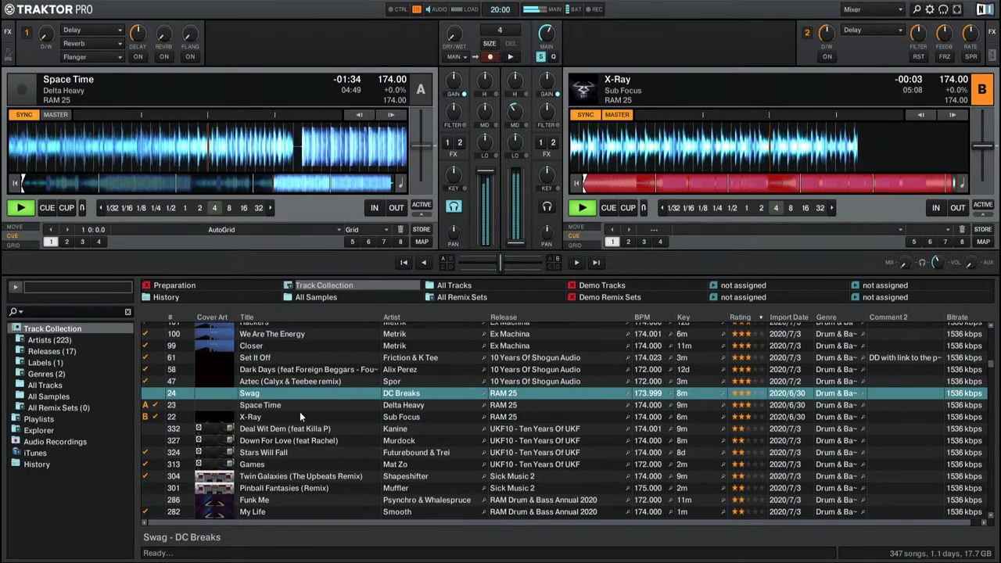
left_click_drag(255, 395, 664, 156)
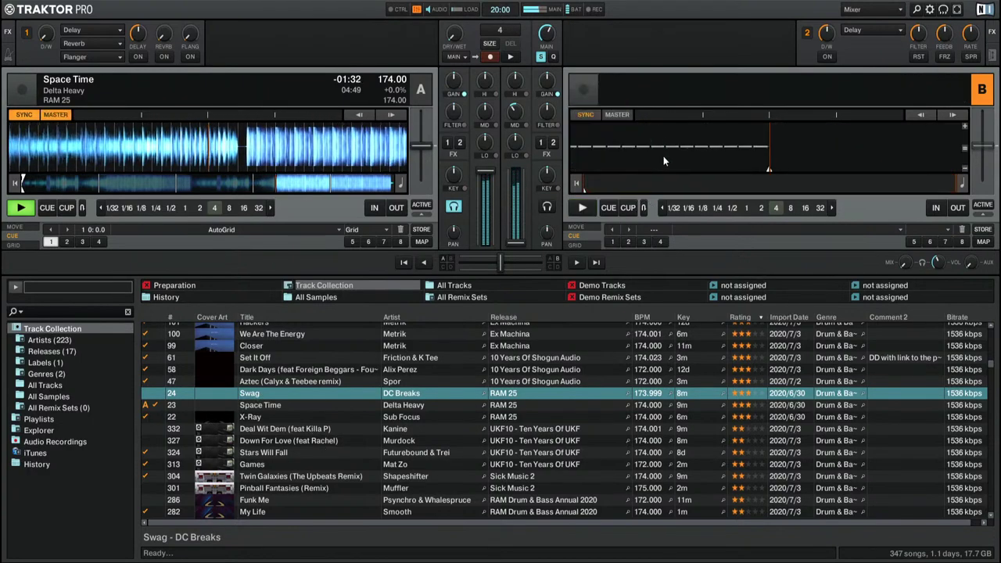
key("space")
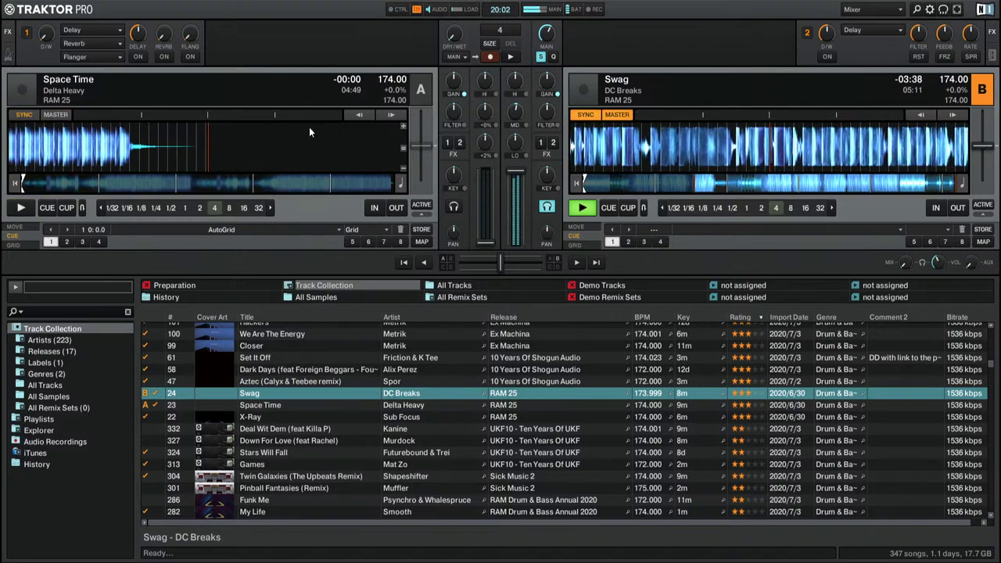
Step: Load Aztec (Calyx & Teebee remix) by Spor into deck A and audition its opening against Swag
left_click(310, 380)
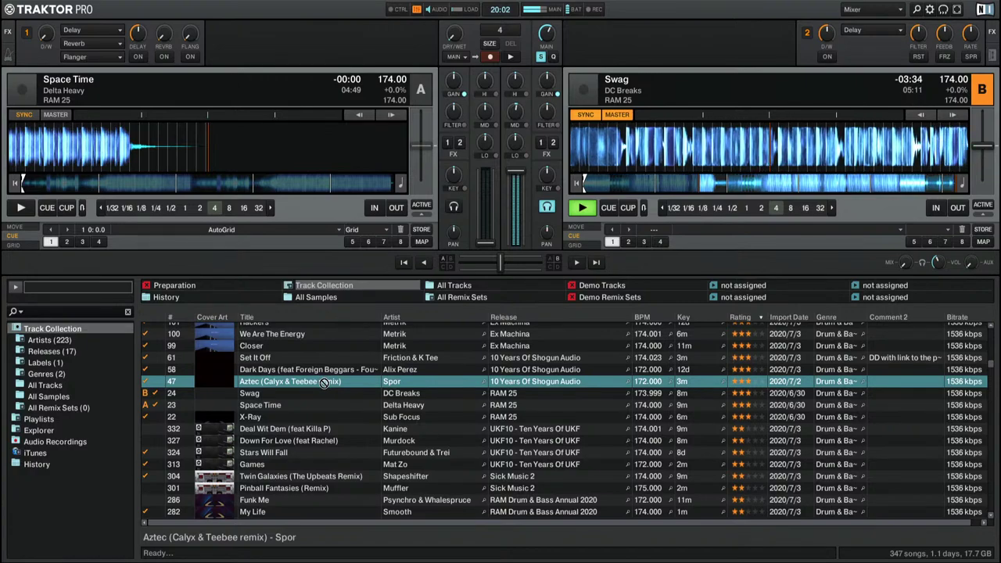
scroll(323, 385, "up", 1)
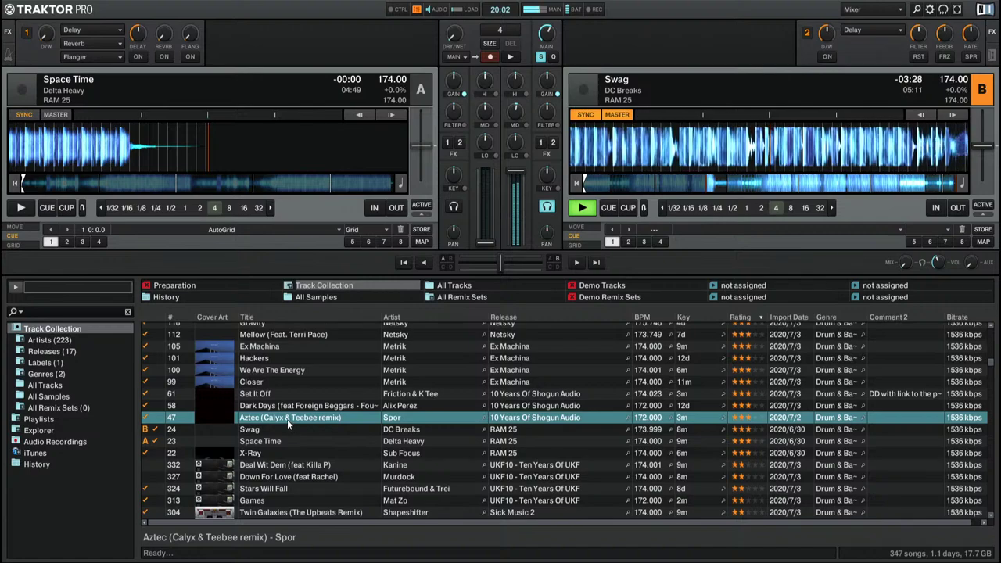
scroll(287, 419, "up", 2)
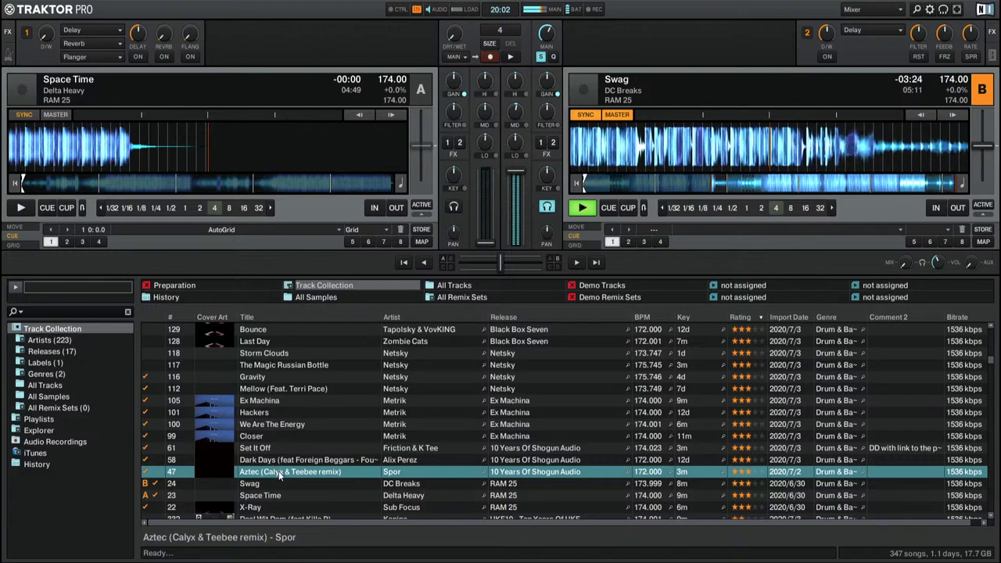
left_click_drag(279, 477, 212, 184)
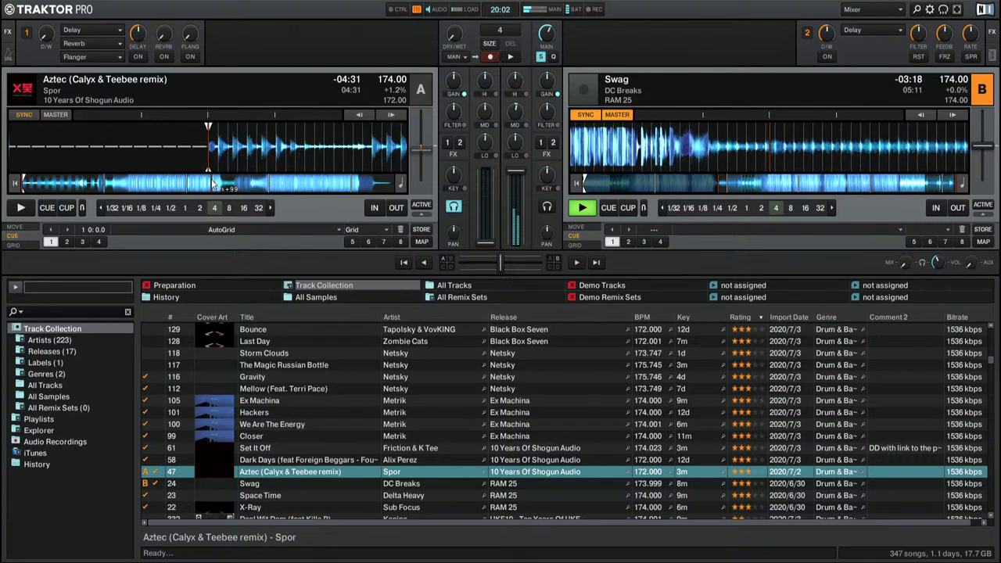
key("space")
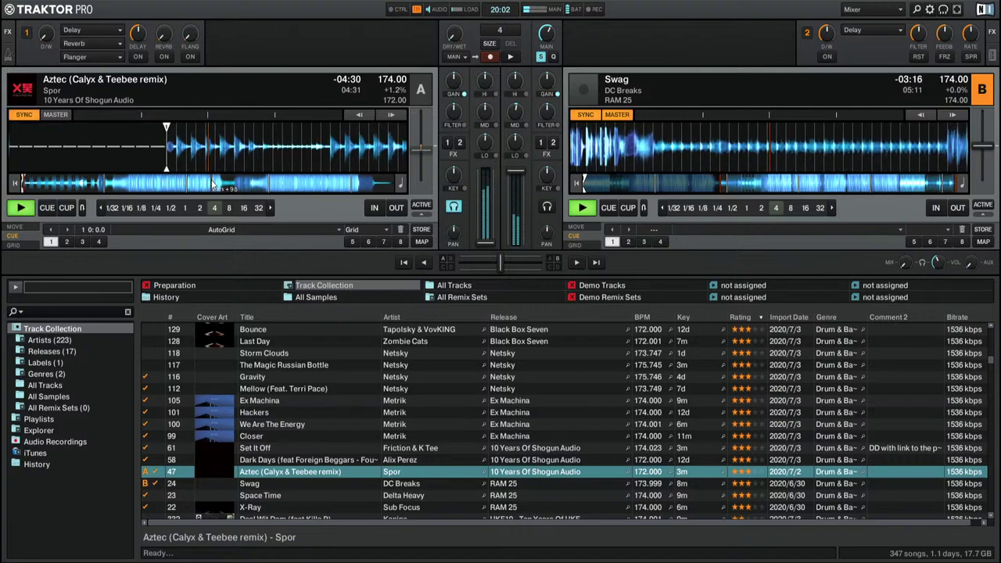
key("space")
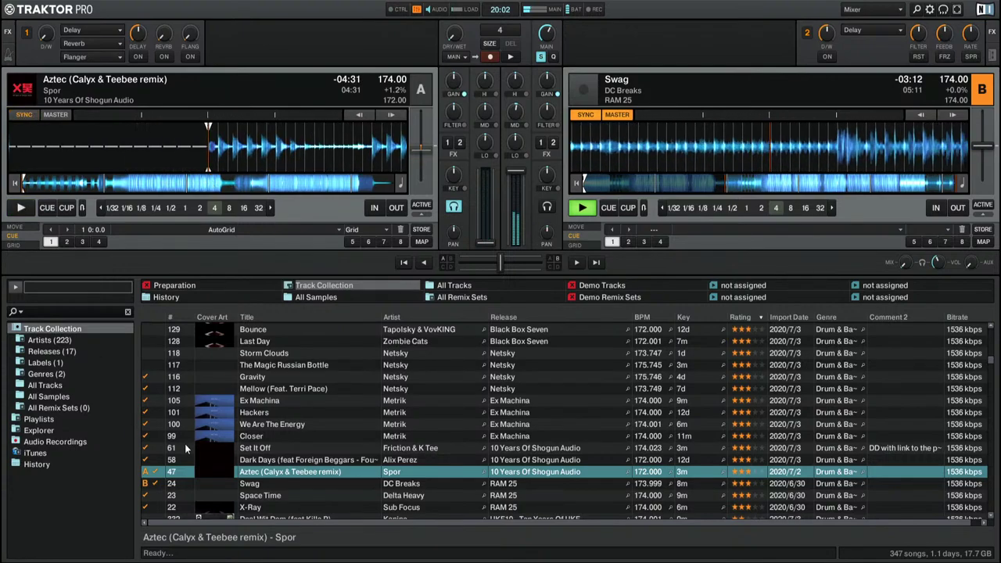
Step: Load the original four-star Aztec by Spor into deck A, audition it further in against Swag, and return it stopped to the start
scroll(323, 427, "up", 2)
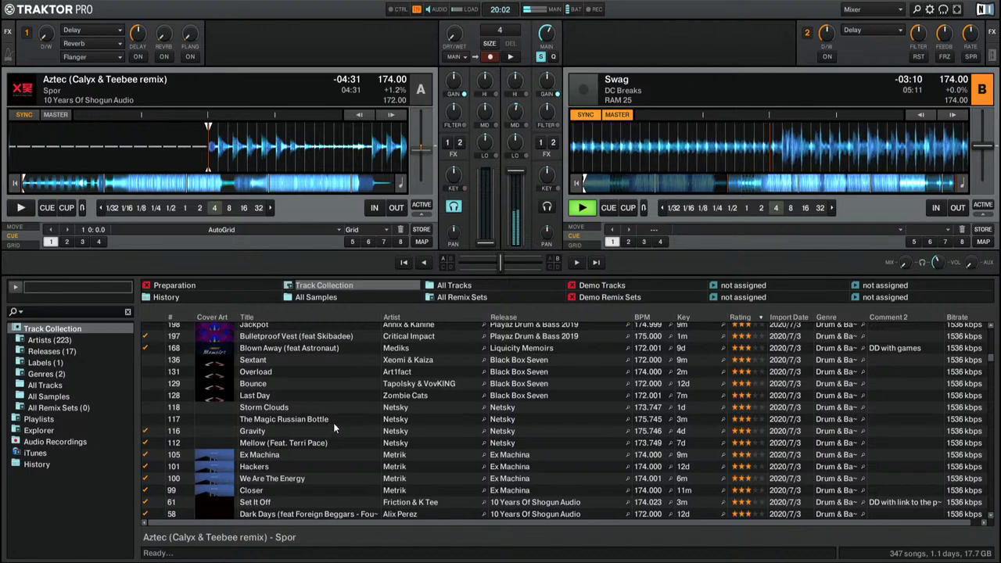
scroll(334, 421, "down", 2)
scroll(334, 422, "up", 6)
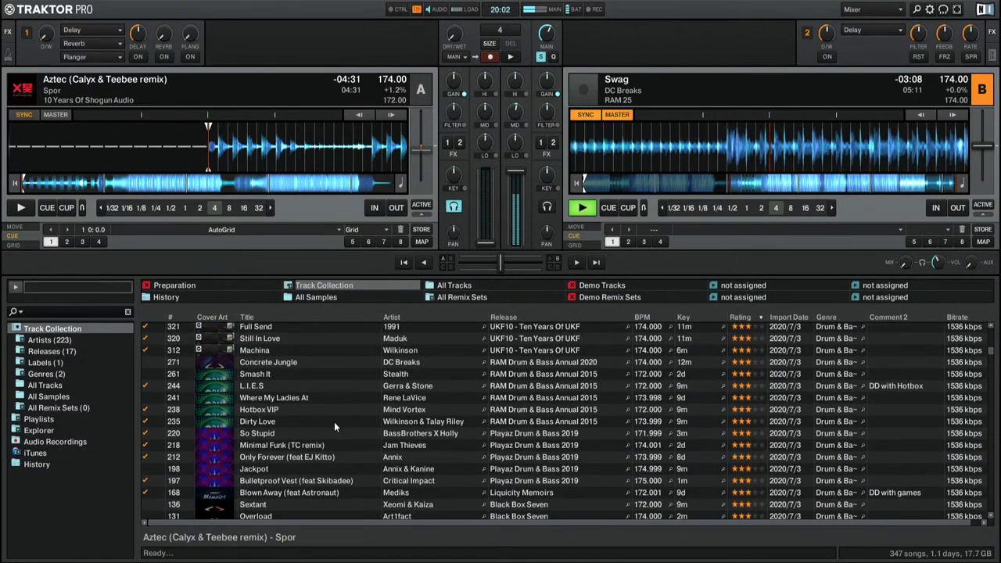
scroll(335, 421, "up", 5)
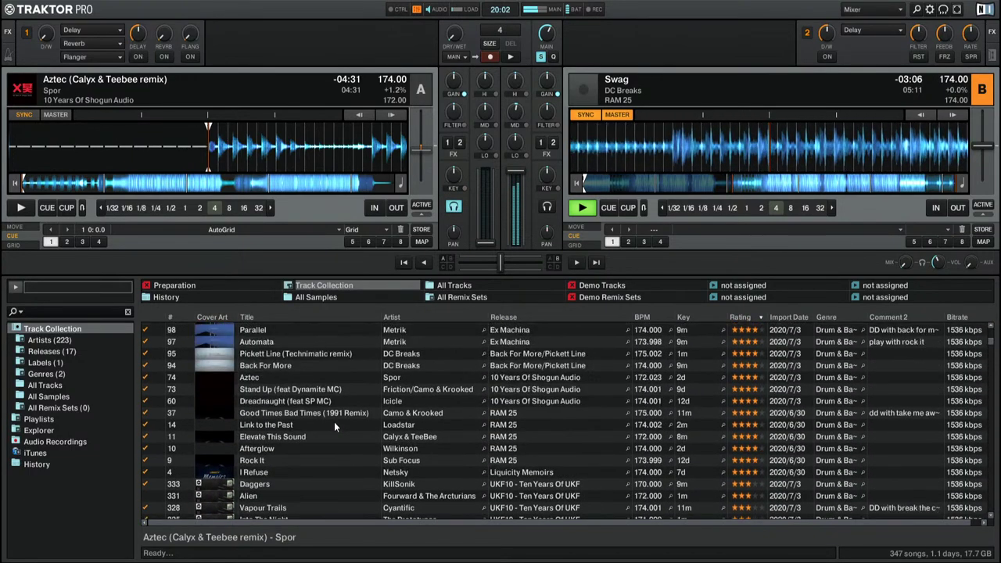
scroll(334, 421, "up", 3)
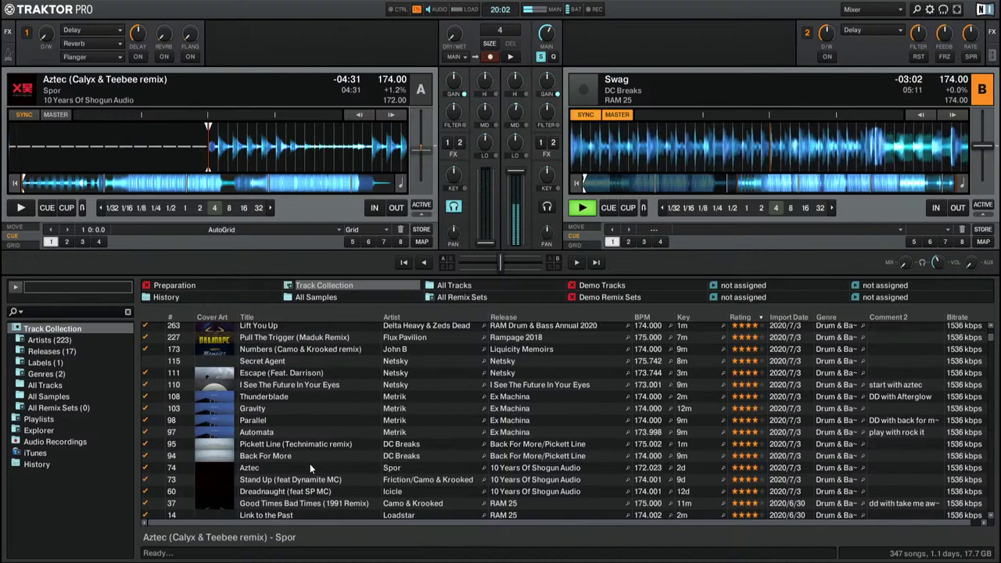
left_click(884, 468)
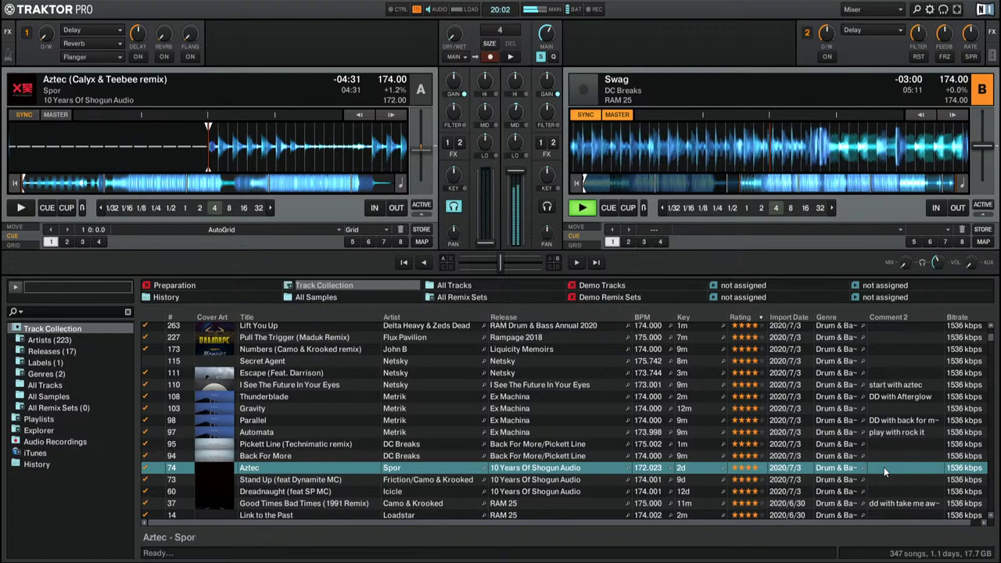
mouse_move(329, 473)
left_mouse_down()
mouse_move(300, 472)
mouse_move(157, 163)
left_mouse_up()
left_click(20, 207)
left_click(109, 183)
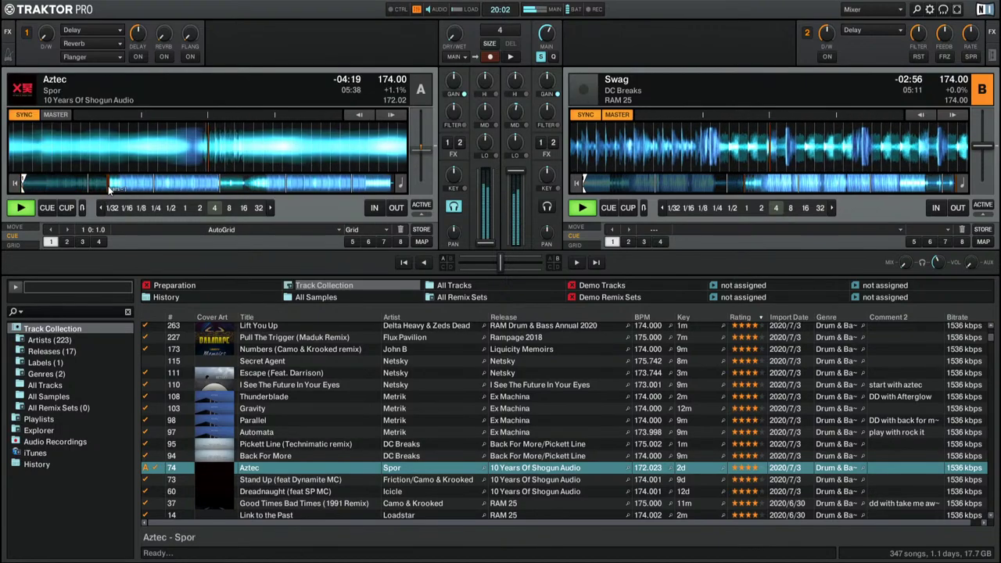
left_click(22, 183)
left_click(21, 207)
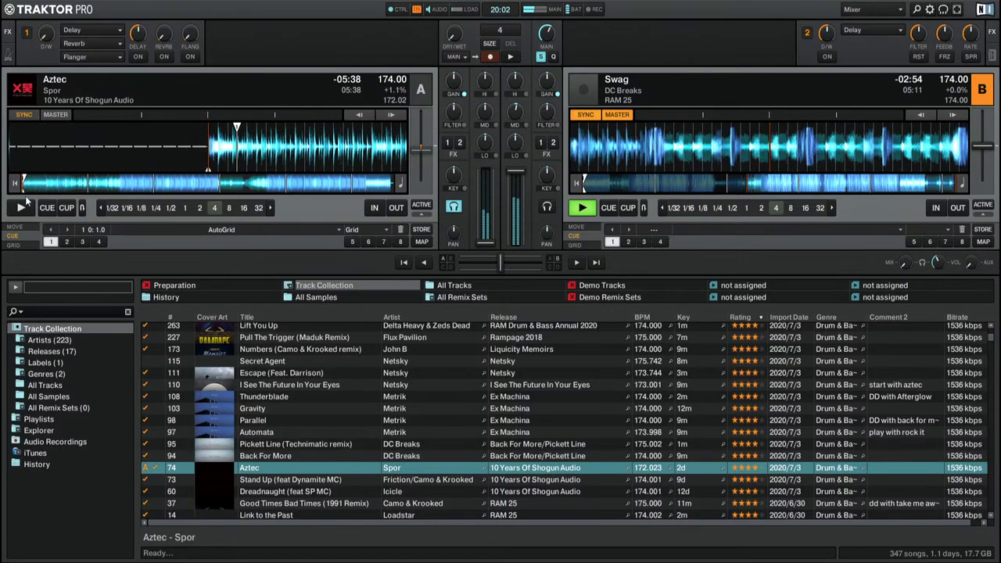
Step: Enter the comment "with i see future" for the original Aztec by Spor
left_click(884, 467)
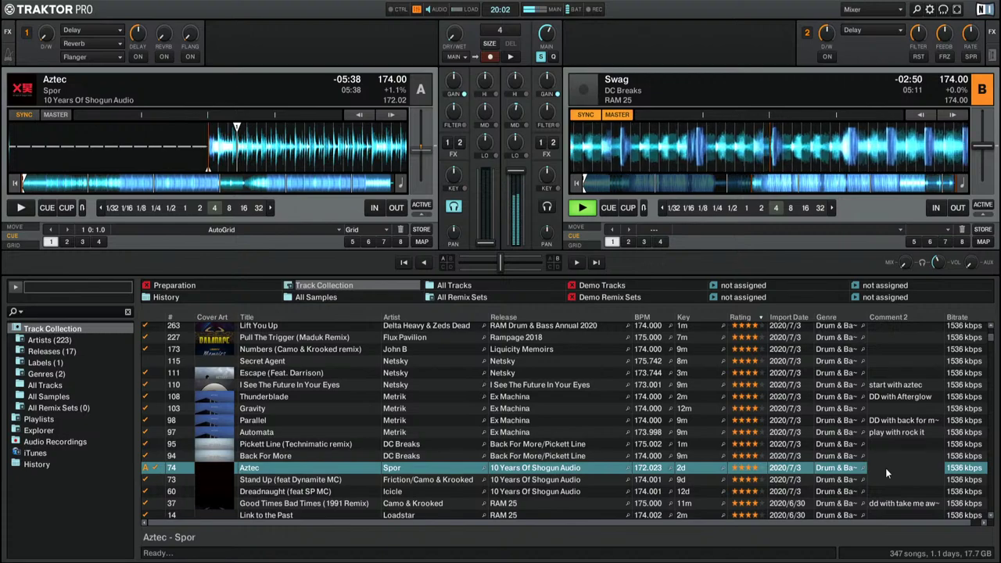
type("with i see ")
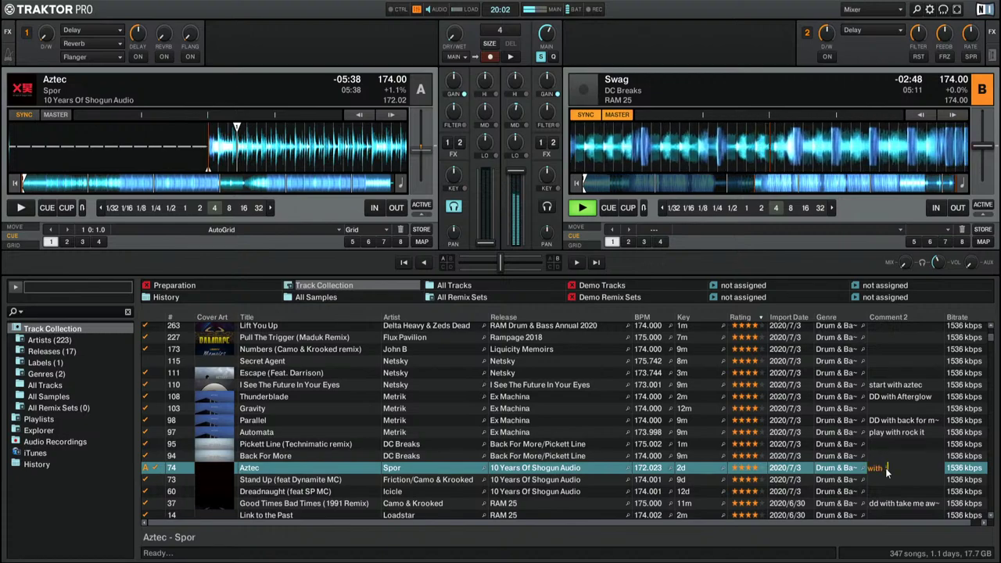
type("fu")
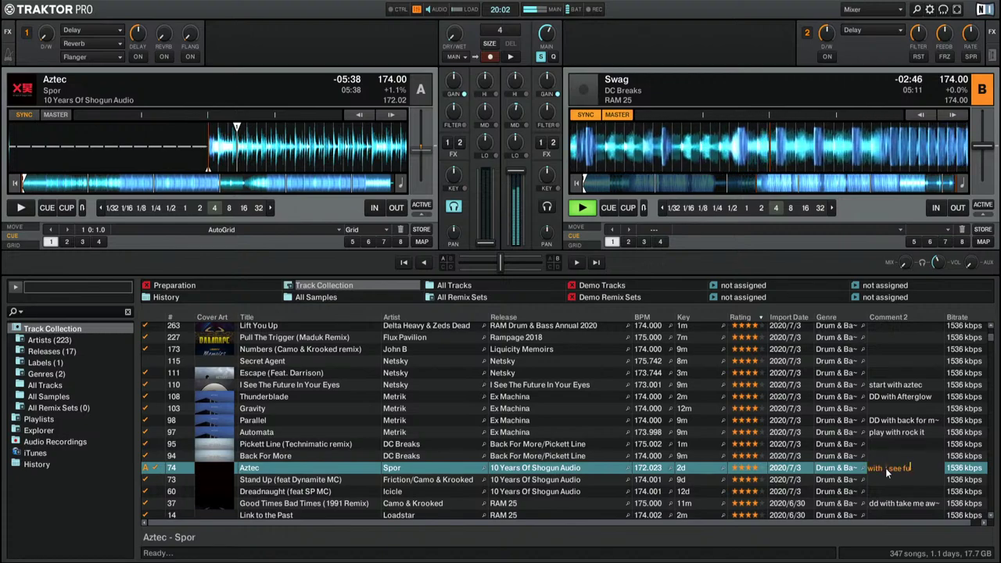
type("ture")
key("Return")
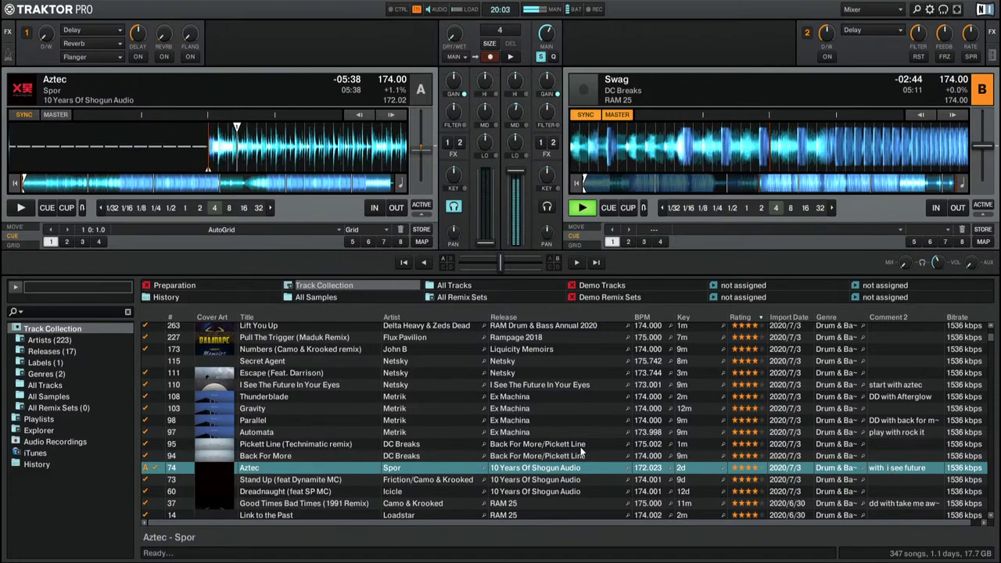
Step: Select Set It Off by Friction & K Tee among the three-star tracks and widen the Comment 2 column to fit its full comment
scroll(576, 441, "down", 10)
scroll(288, 405, "down", 2)
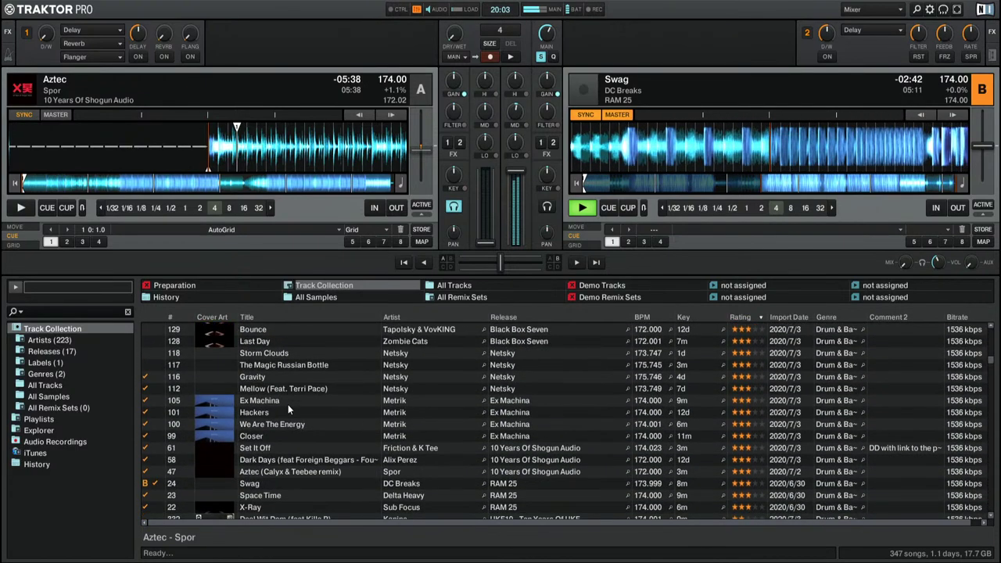
left_click(275, 420)
left_click(280, 406)
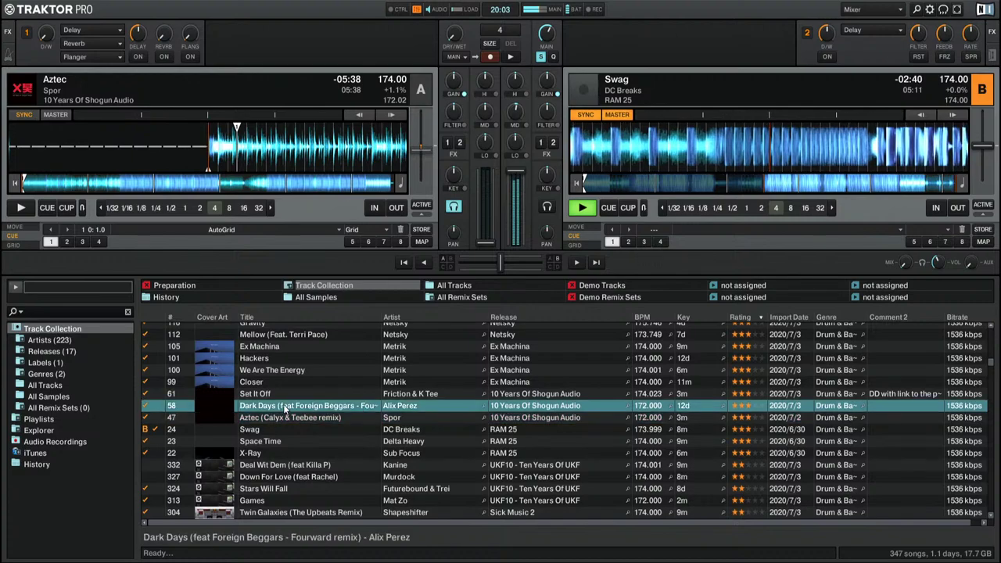
left_click(290, 393)
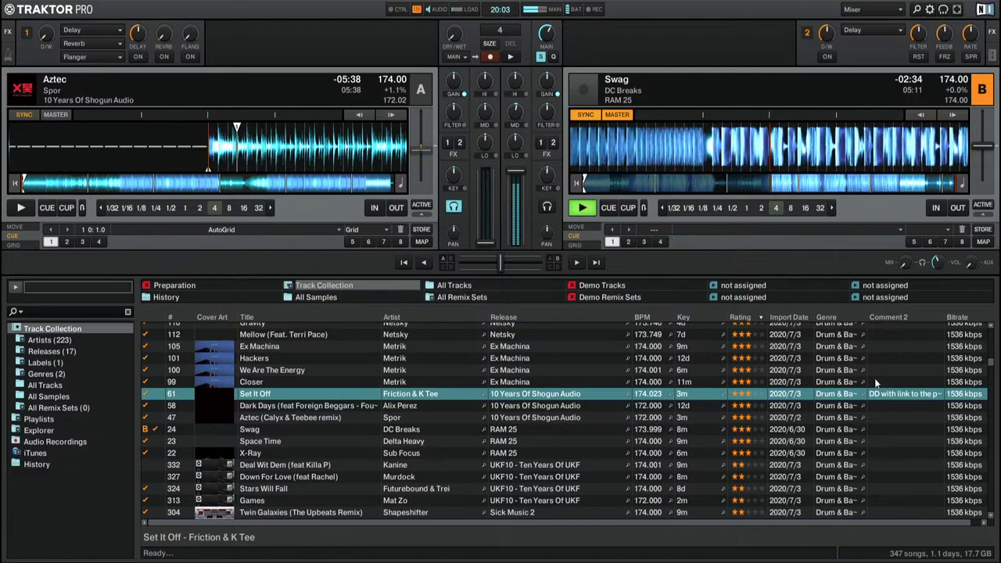
left_click_drag(945, 316, 964, 316)
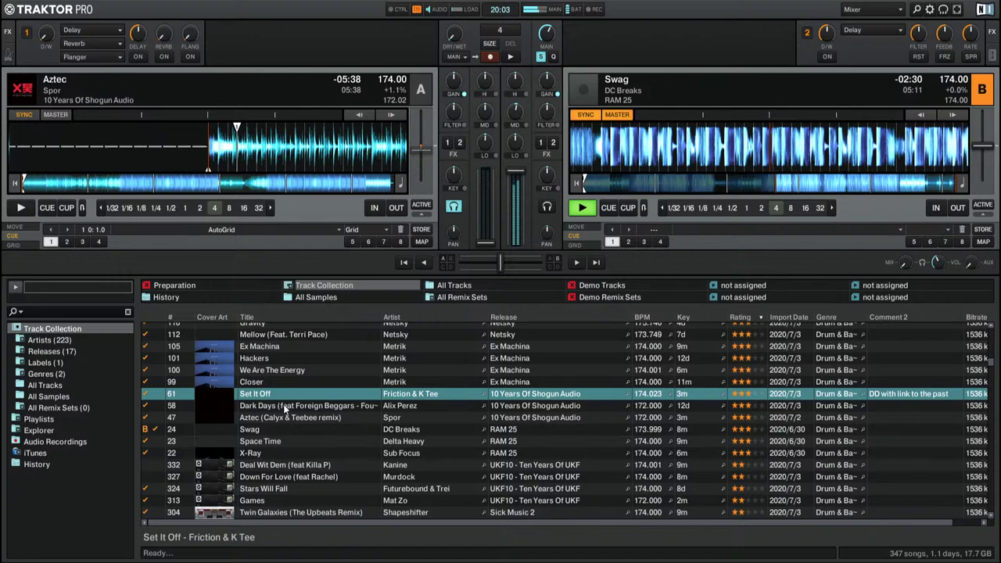
Step: Look through the two- to five-star tracks and their pairing comments for one to mix with Swag
scroll(285, 409, "up", 4)
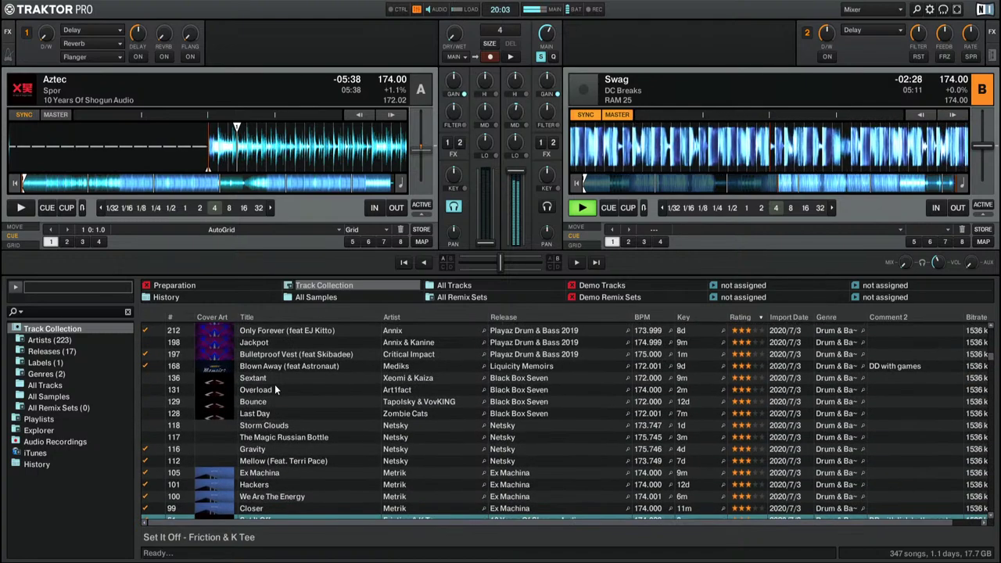
scroll(274, 384, "up", 6)
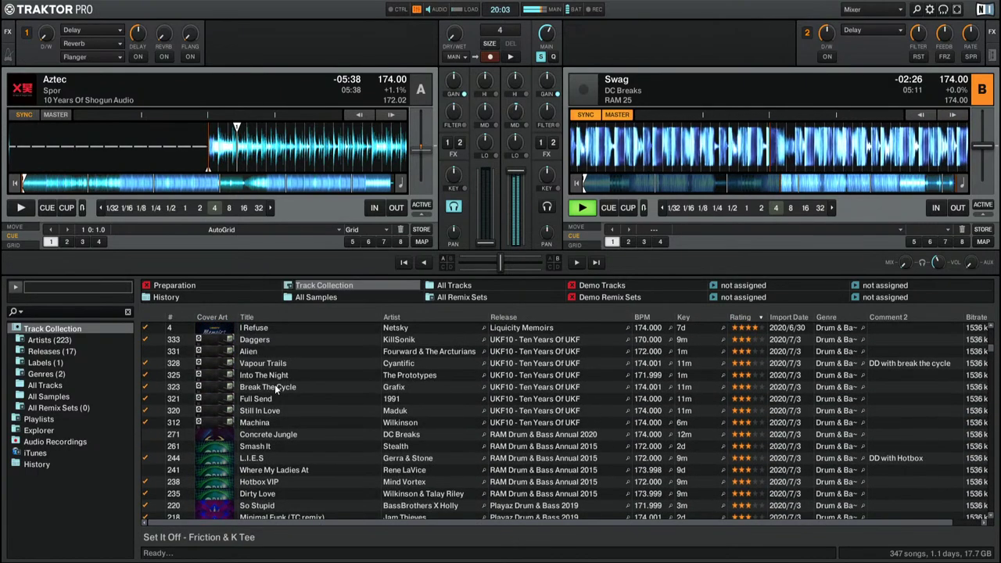
scroll(274, 384, "up", 10)
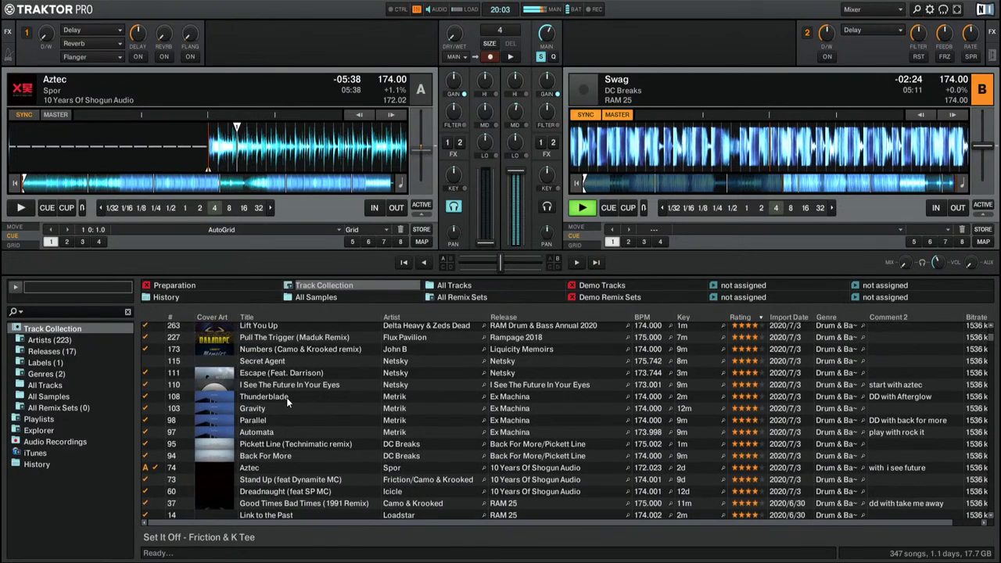
scroll(286, 397, "up", 2)
scroll(289, 405, "up", 2)
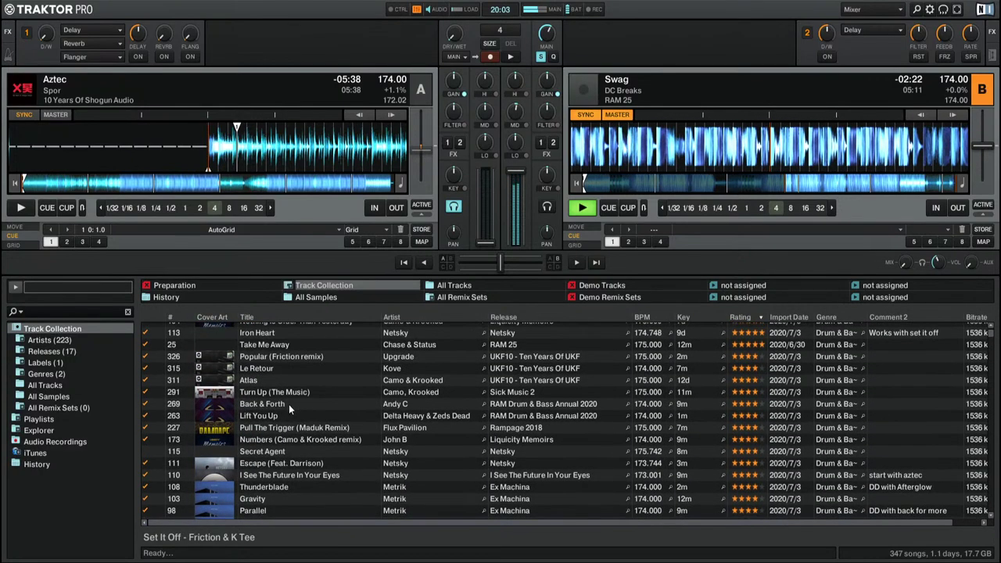
scroll(289, 405, "down", 2)
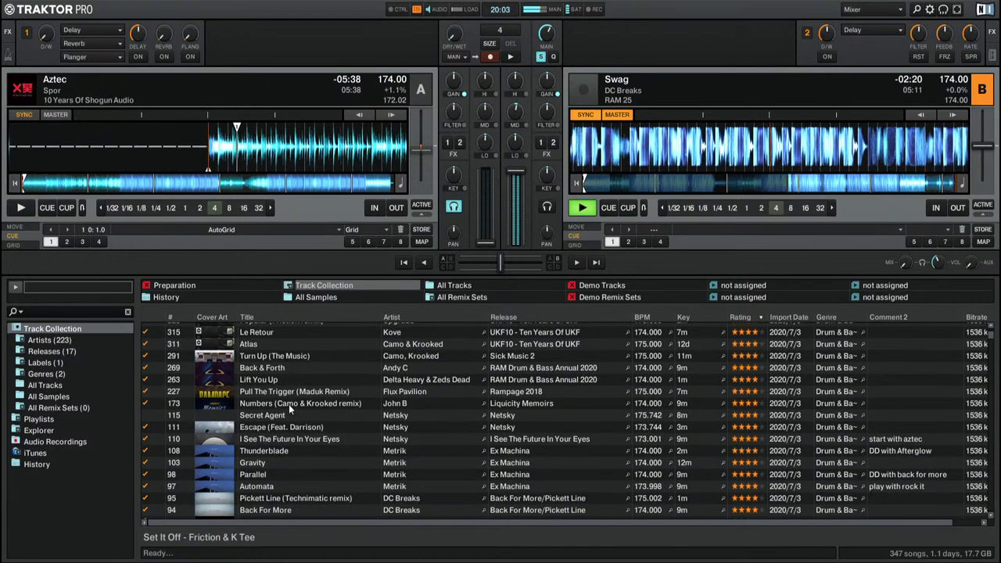
scroll(289, 404, "down", 4)
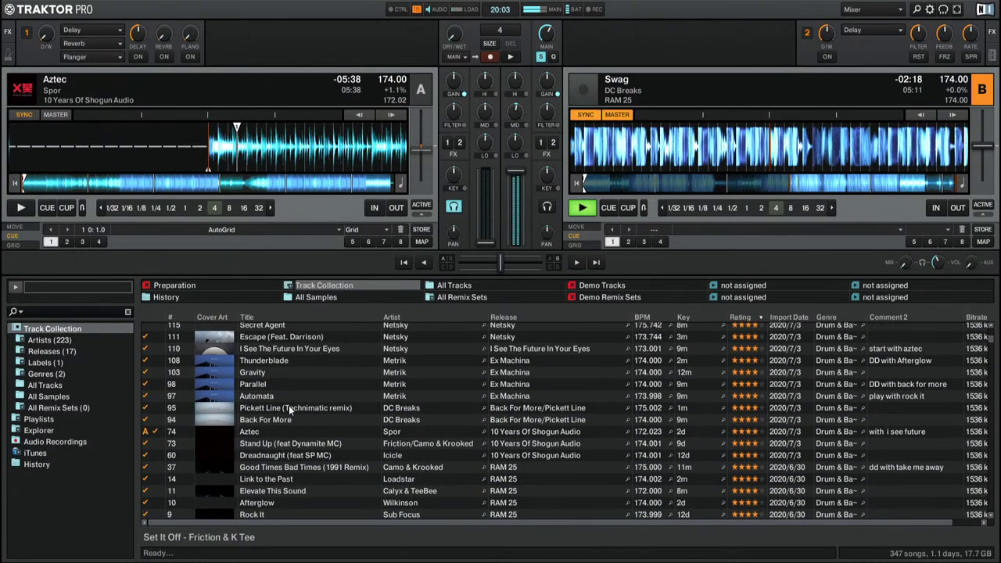
scroll(289, 405, "down", 3)
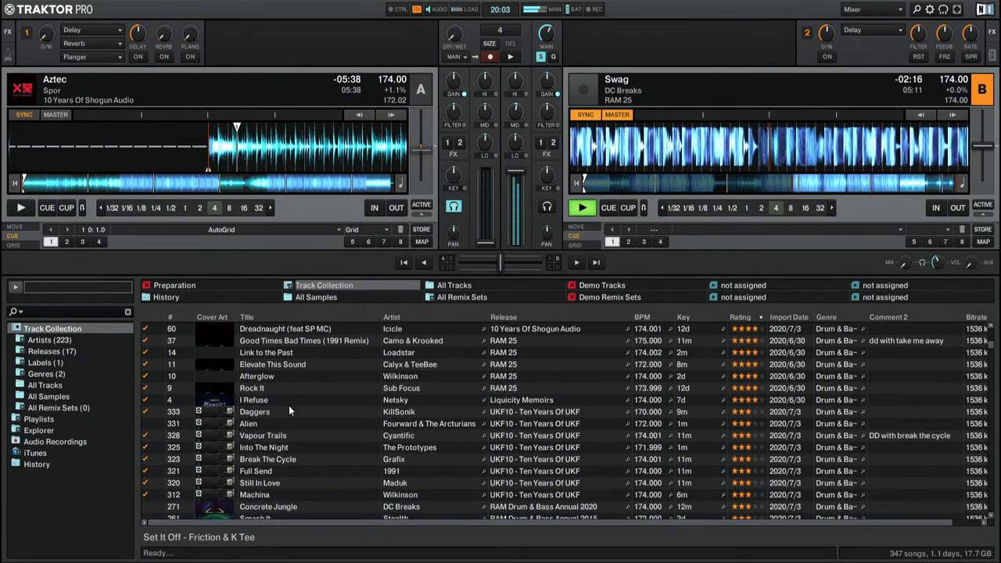
scroll(289, 406, "down", 3)
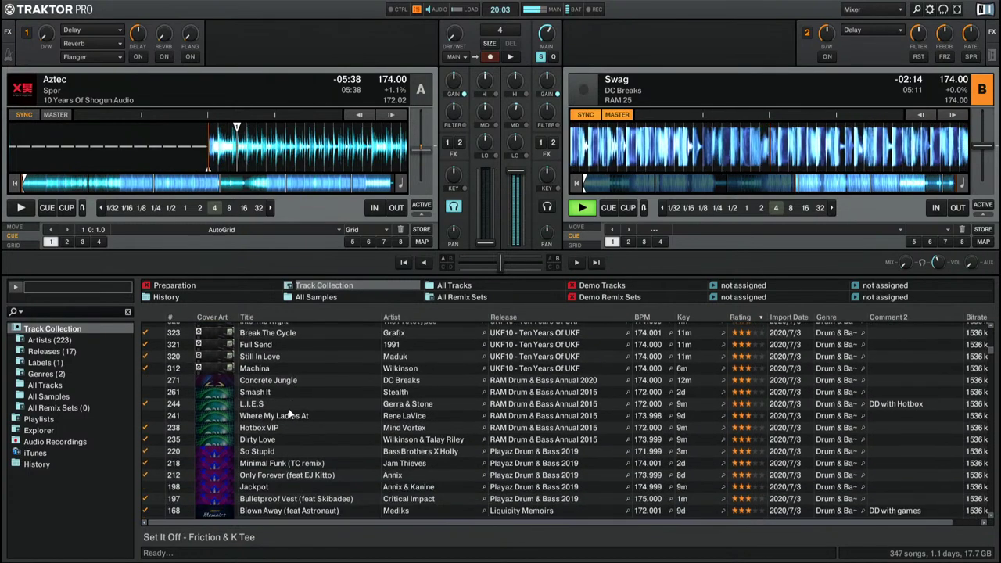
scroll(288, 408, "down", 4)
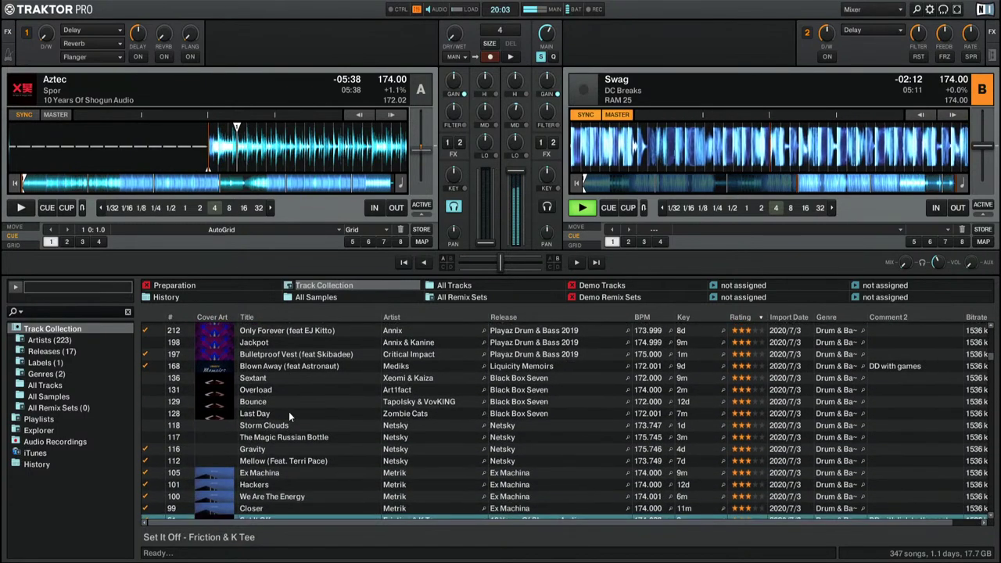
scroll(289, 412, "down", 3)
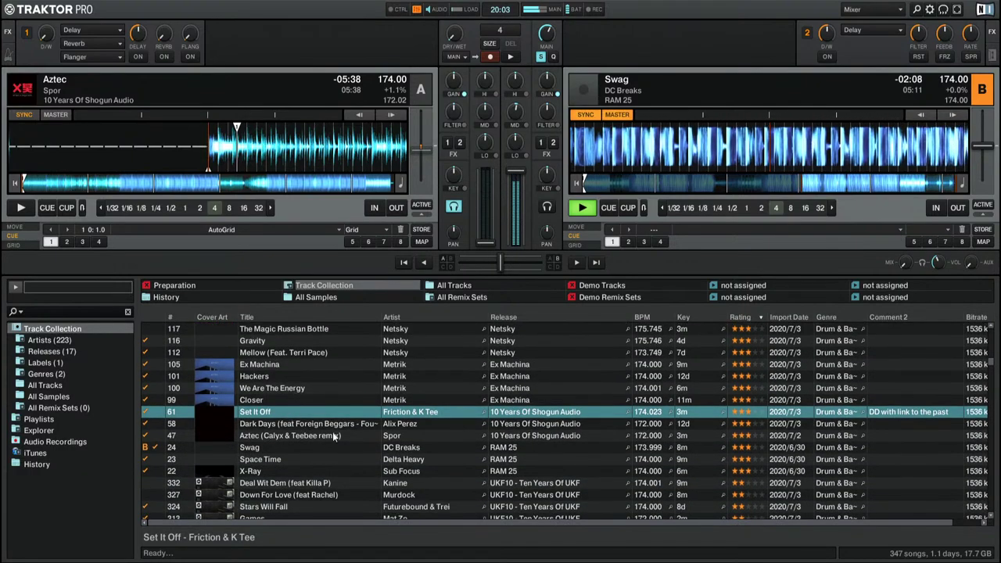
scroll(243, 387, "down", 2)
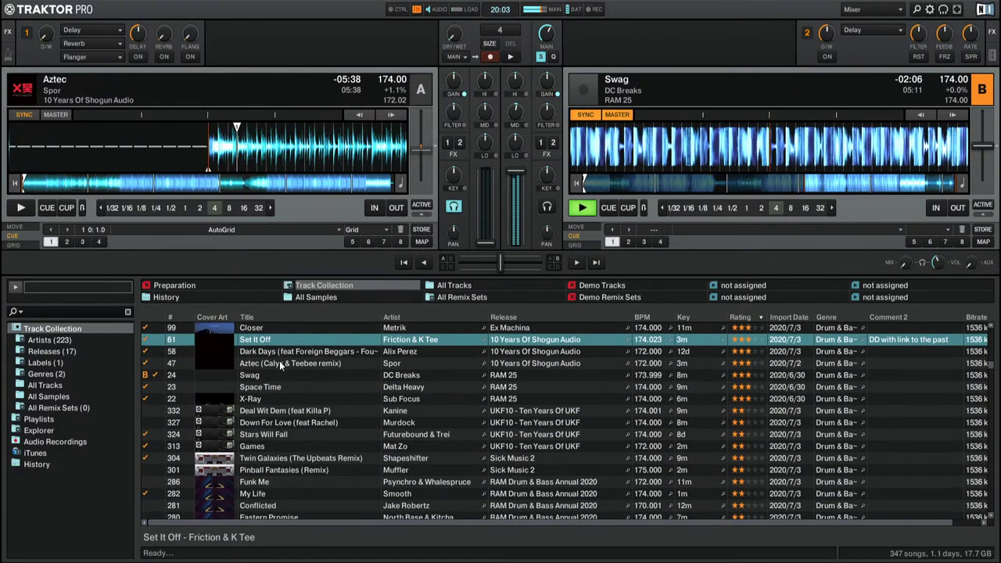
scroll(297, 412, "down", 10)
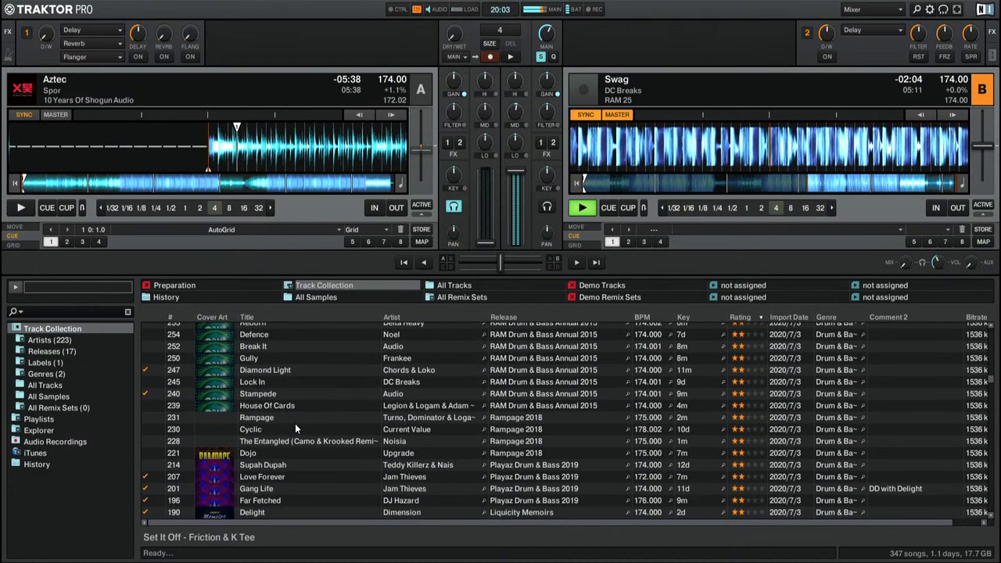
scroll(295, 425, "down", 3)
scroll(309, 426, "down", 3)
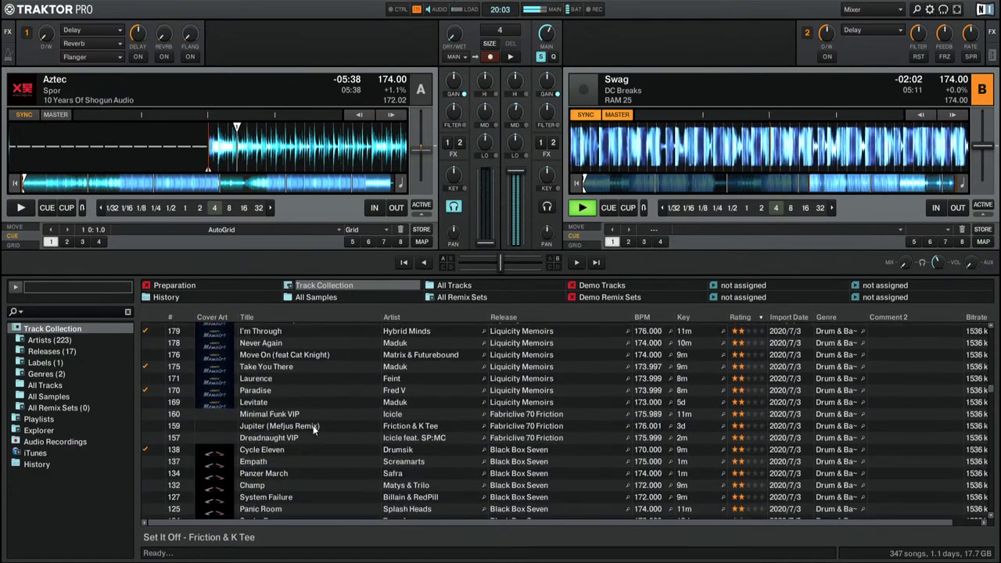
scroll(313, 426, "up", 10)
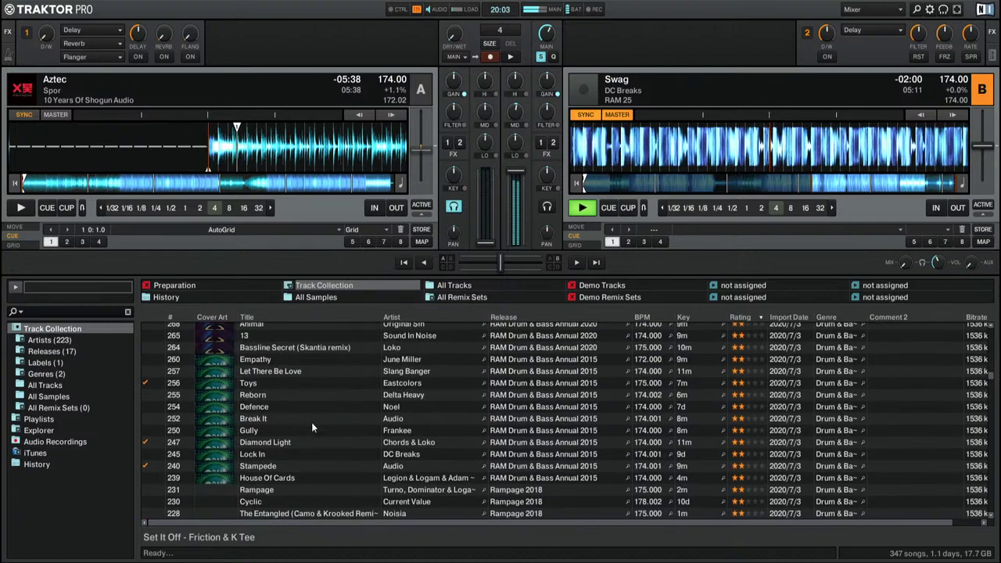
scroll(311, 422, "up", 10)
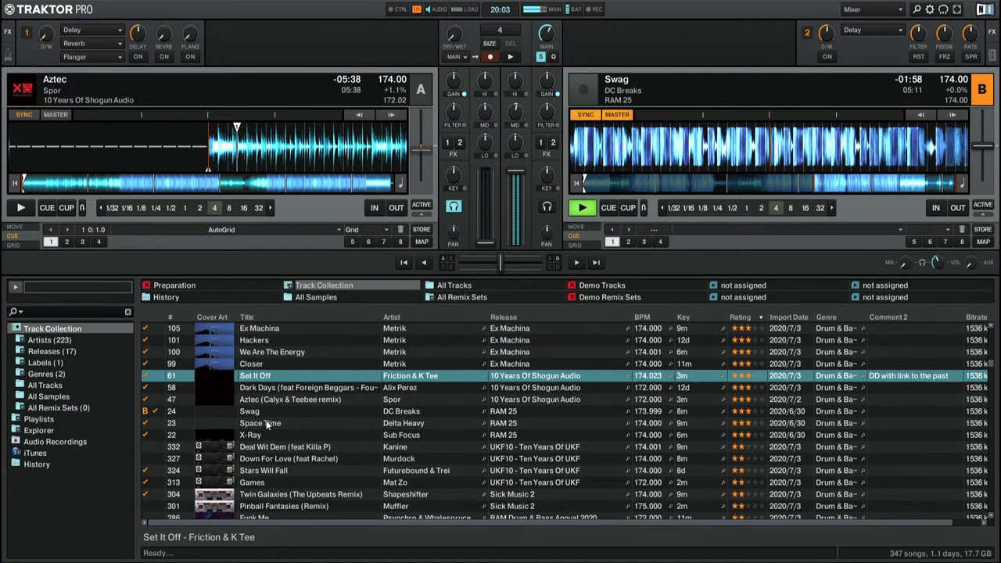
scroll(266, 421, "up", 1)
scroll(274, 413, "up", 2)
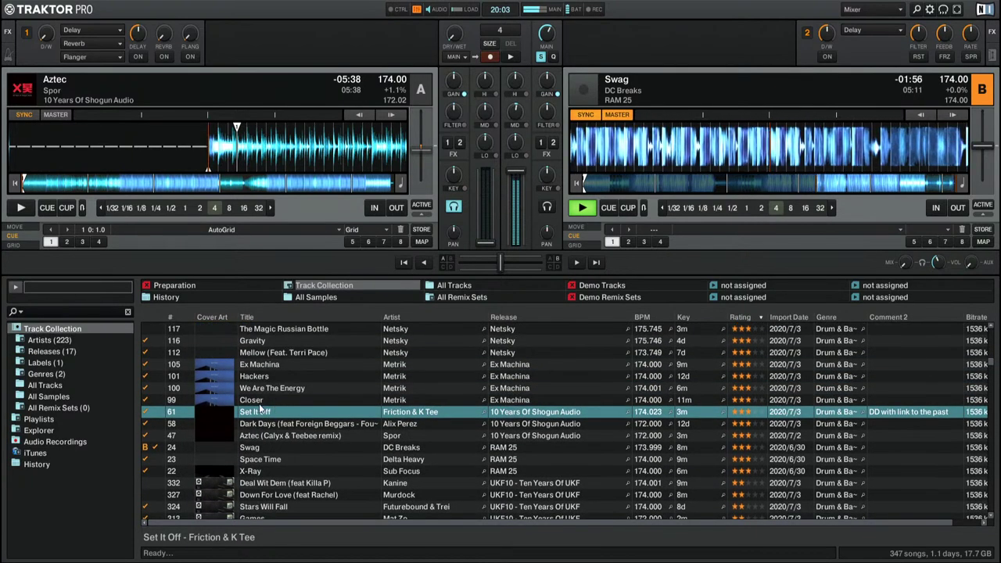
Step: Load Set It Off by Friction & K Tee into deck A and play it from the start to mix with Swag
left_click_drag(274, 413, 158, 144)
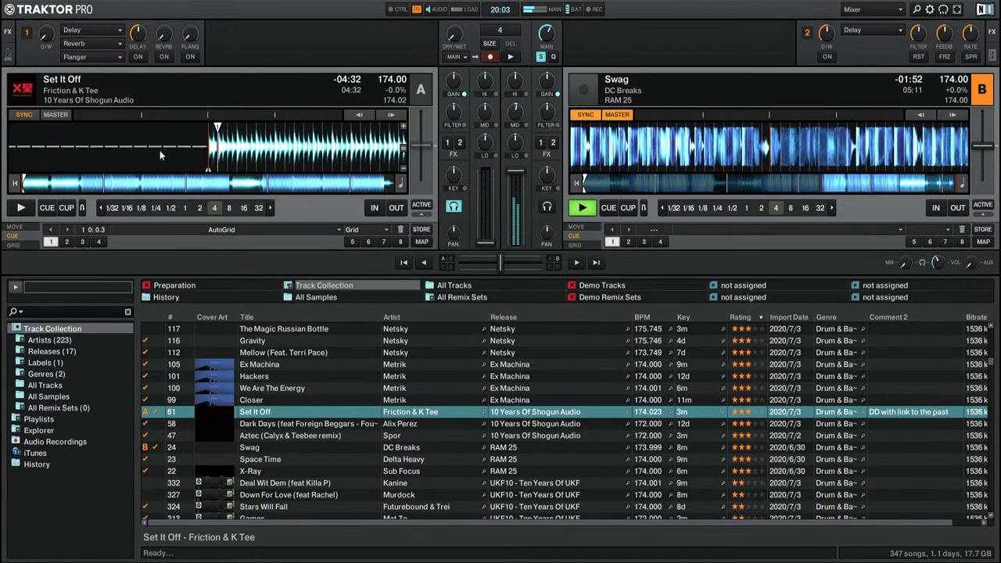
key("space")
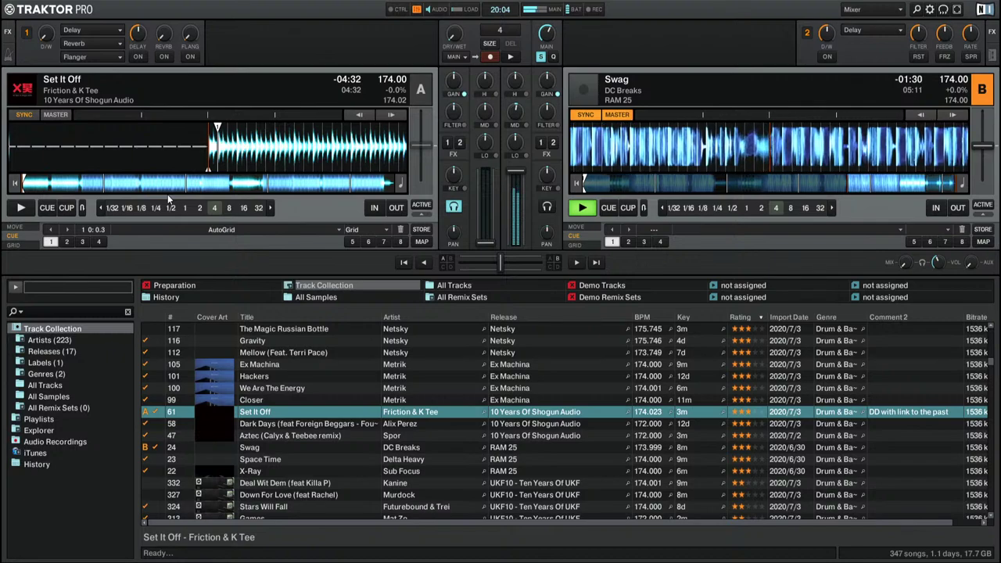
key("space")
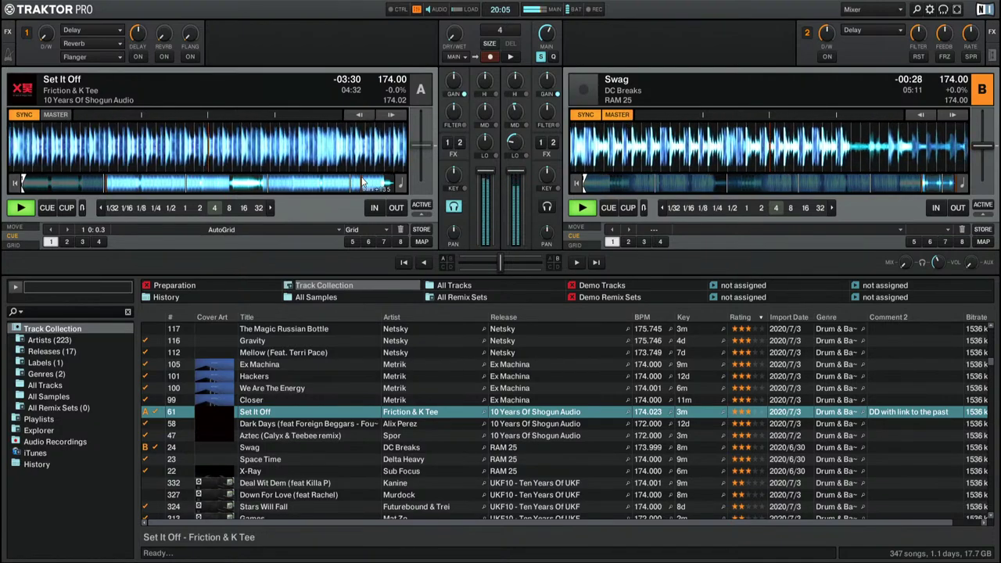
Step: Load Closer by Metrik into deck B and audition its opening in the headphones against Set It Off
left_click(266, 400)
scroll(266, 403, "up", 1)
left_click_drag(718, 147, 717, 150)
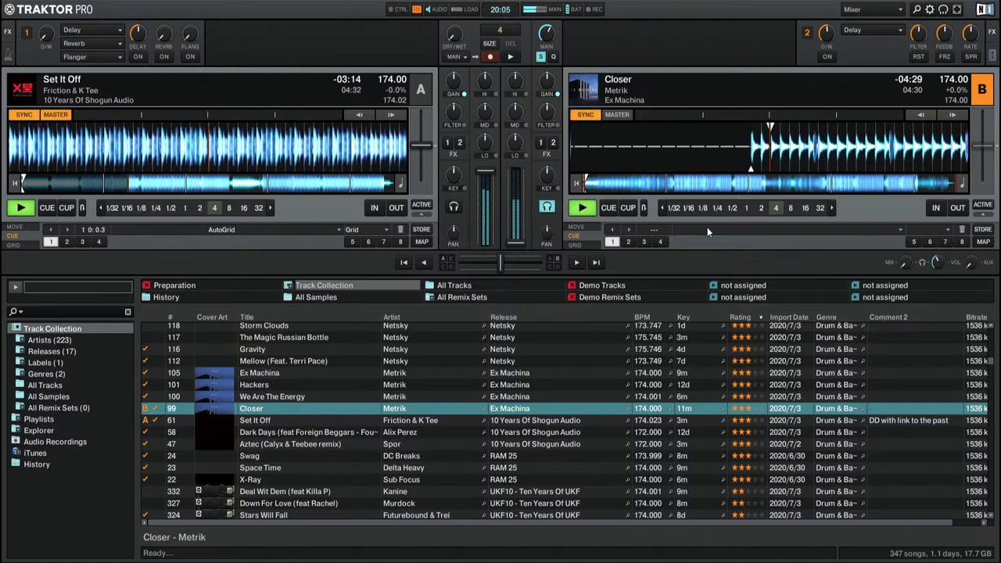
Step: Preview a section further into Closer, then return it to the start and mix it in over Set It Off
left_click(676, 186)
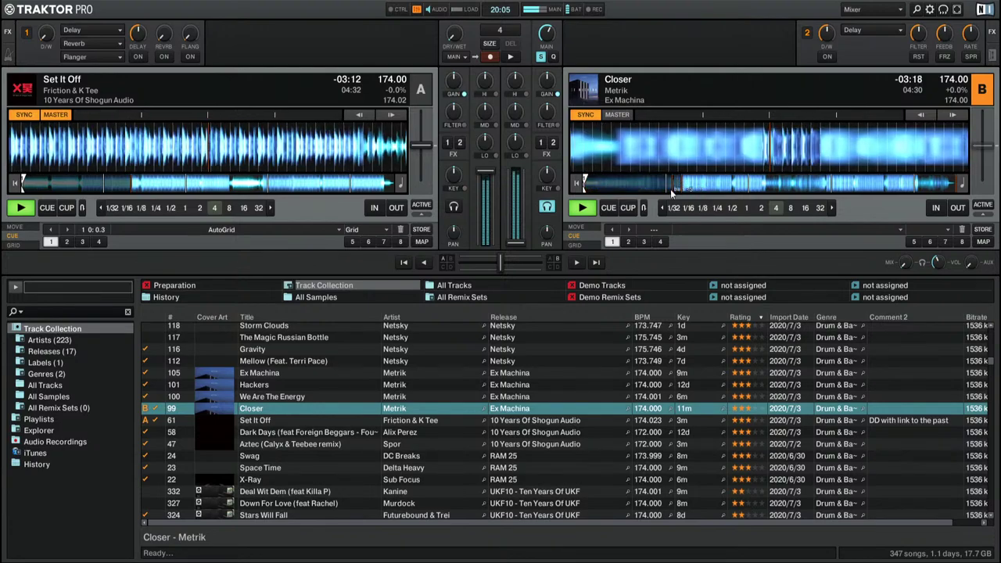
left_click(580, 185)
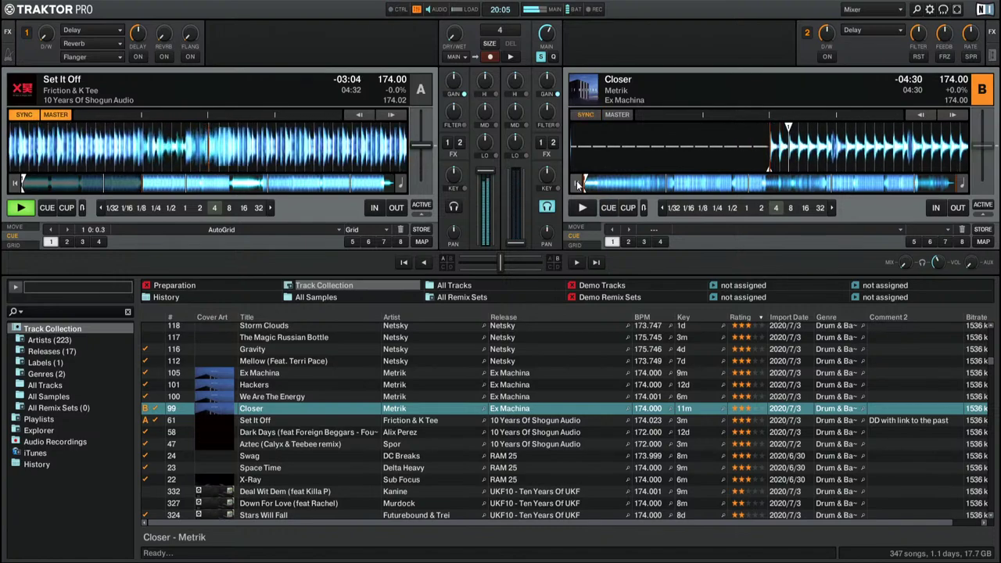
key("space")
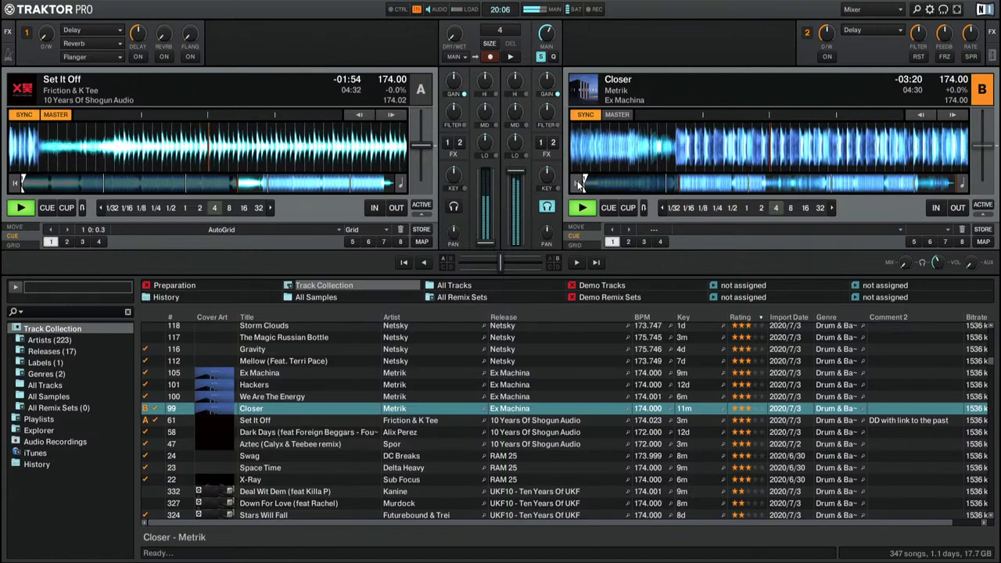
Step: Lower the star rating of Mellow (Feat. Terri Pace) by Netsky
left_click(265, 398)
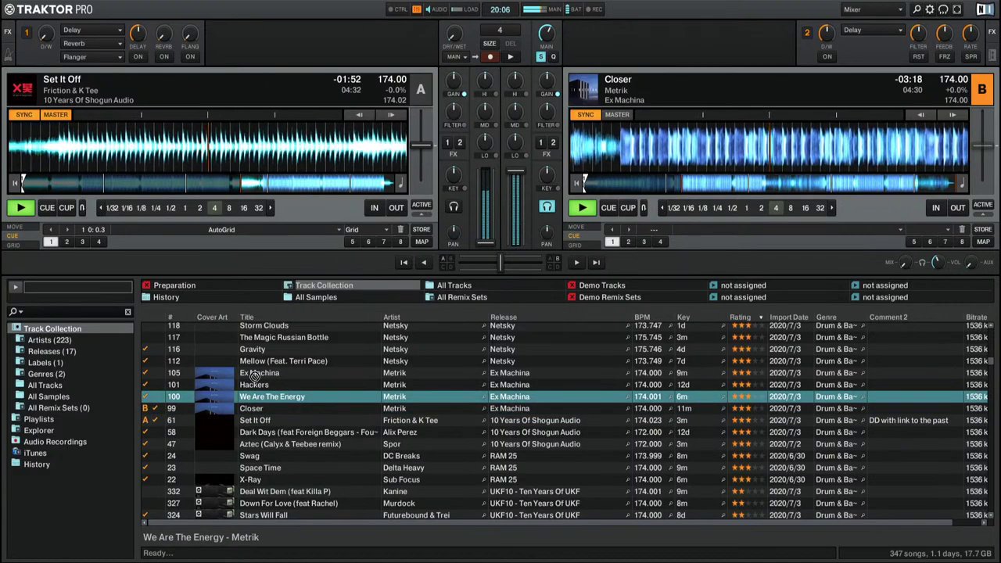
scroll(269, 401, "up", 1)
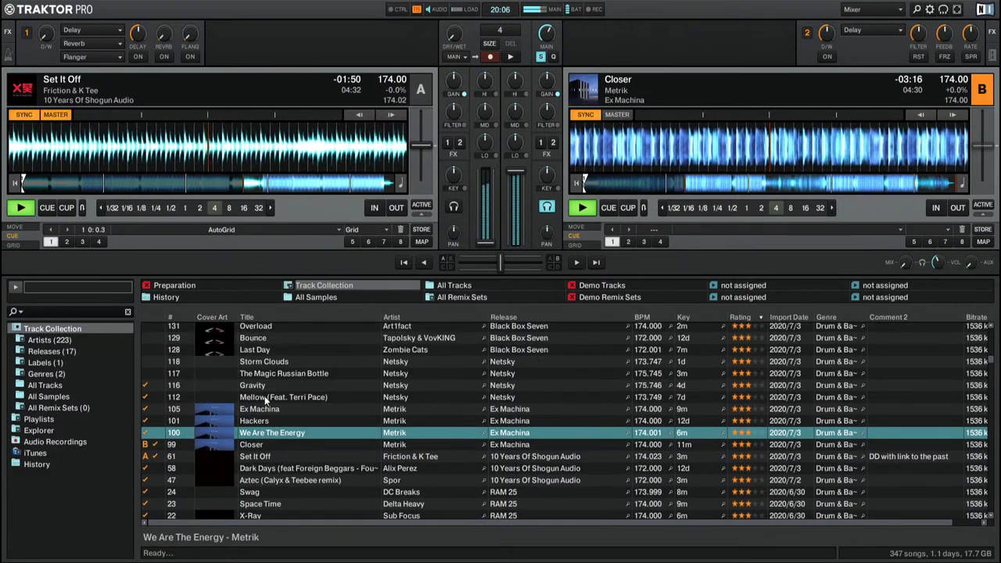
left_click(264, 395)
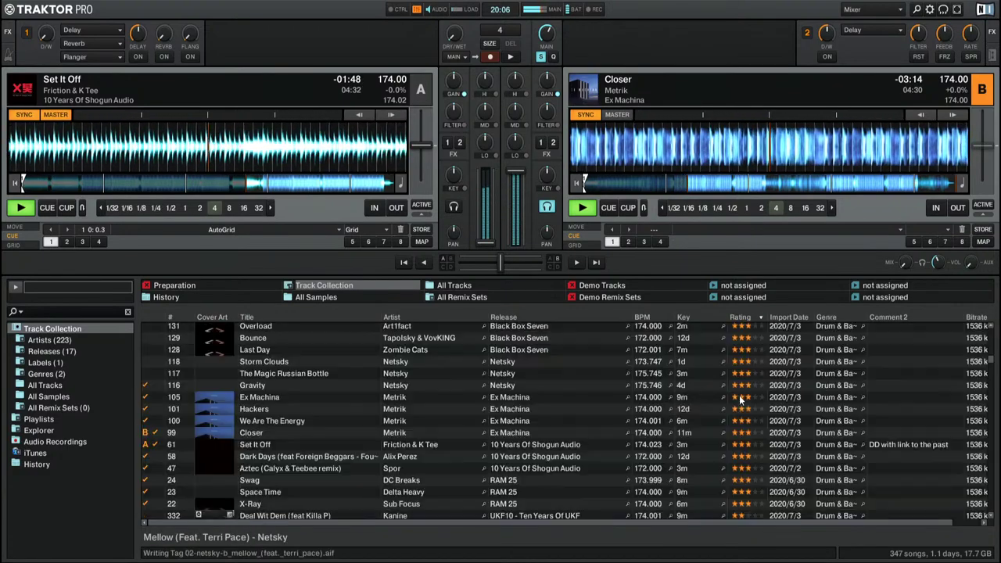
left_click(737, 398)
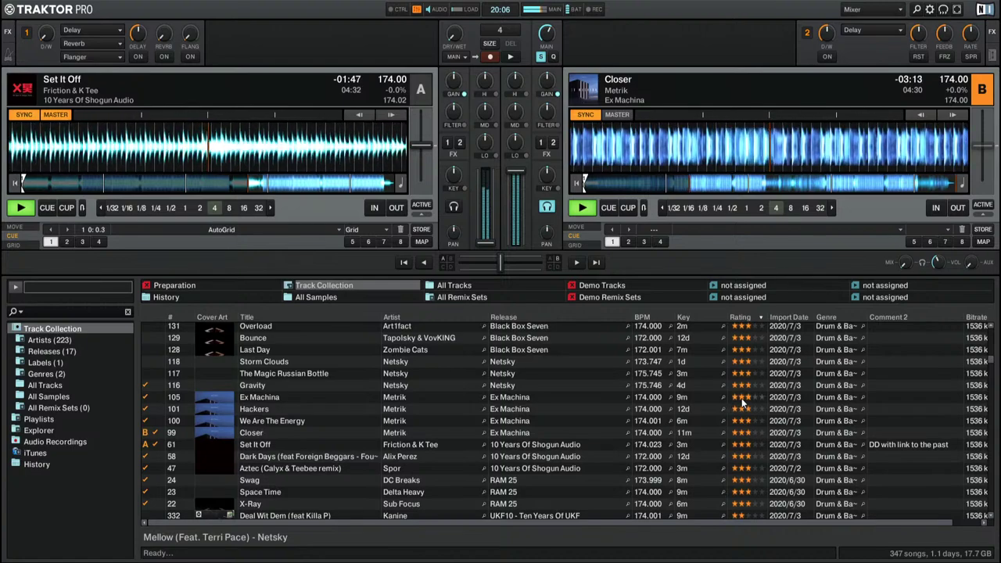
Step: Load Gravity by Netsky into deck A, preview it in the headphones against Closer, and return it to its start
left_click(265, 386)
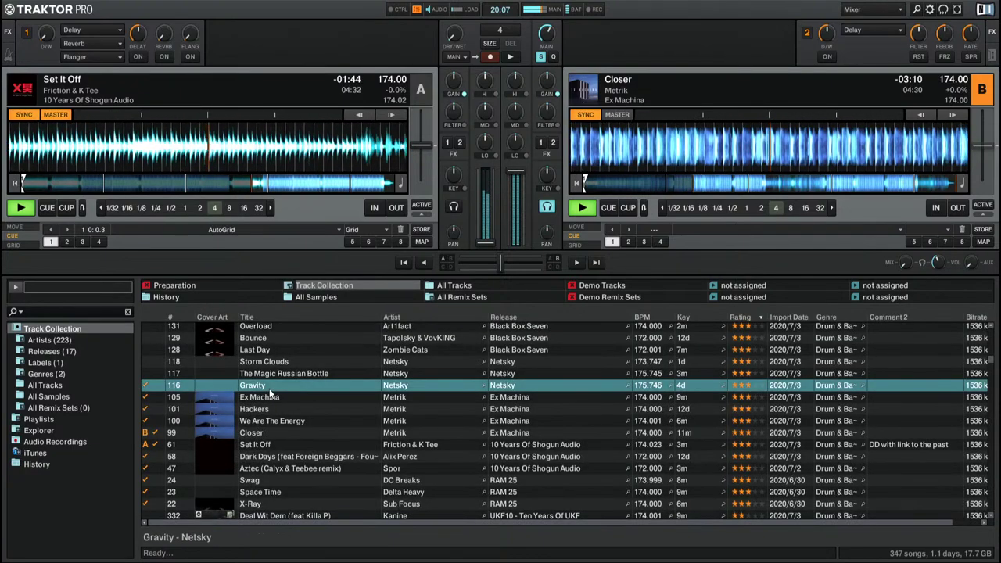
left_click_drag(195, 153, 189, 150)
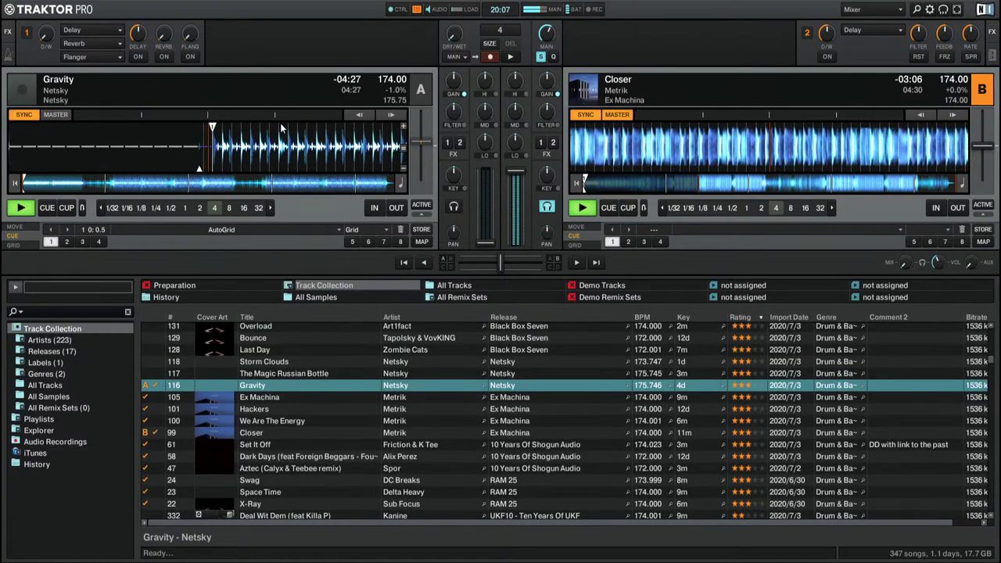
left_click(21, 207)
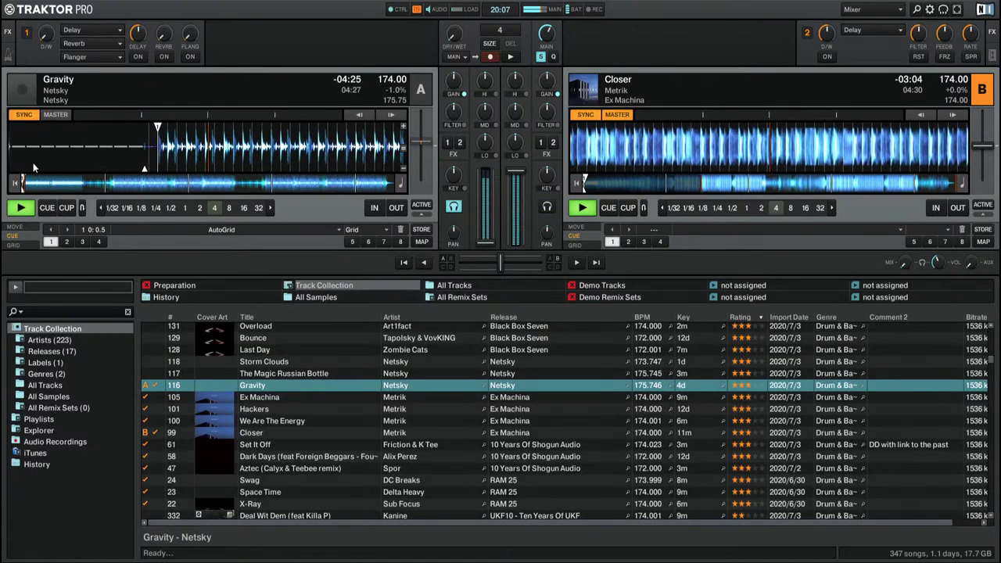
left_click(120, 186)
key("Home")
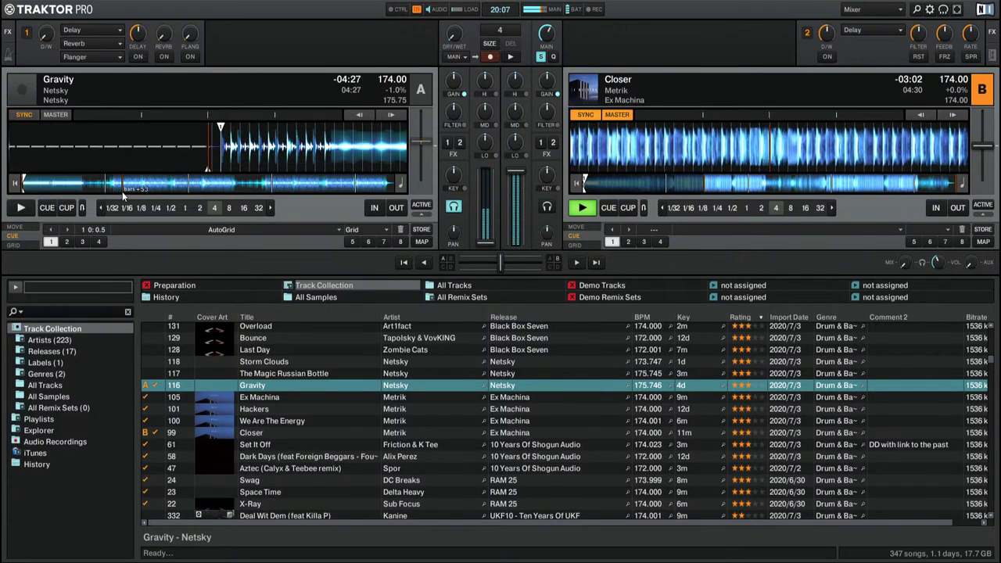
Step: Play Gravity alongside Closer, restart it from the beginning, and mix it in over Closer
key("space")
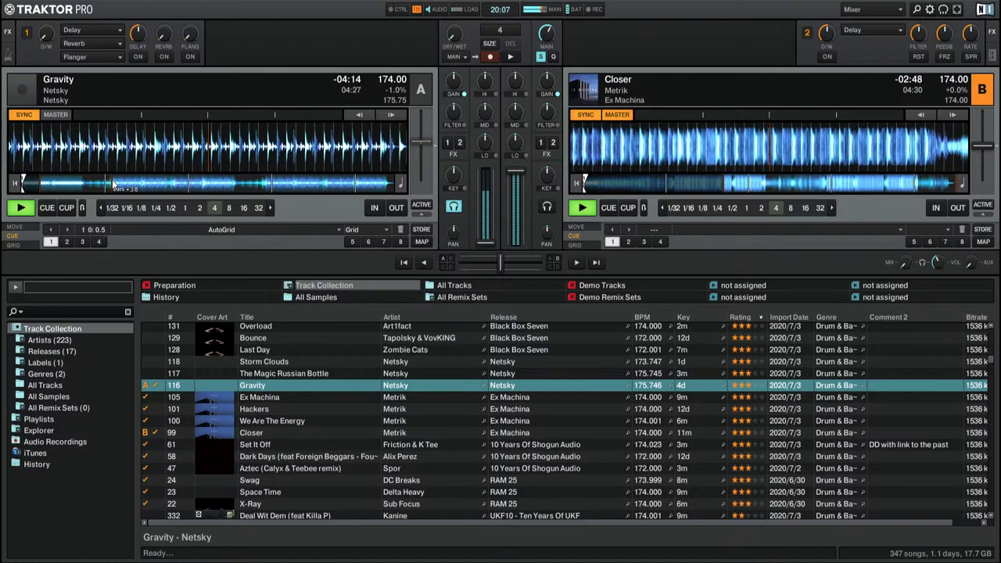
key("space")
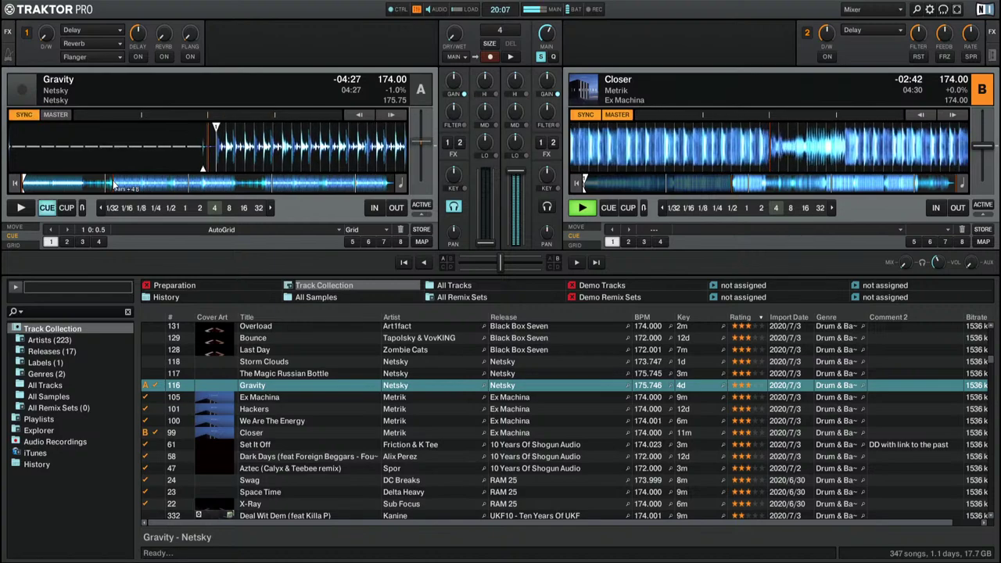
key("space")
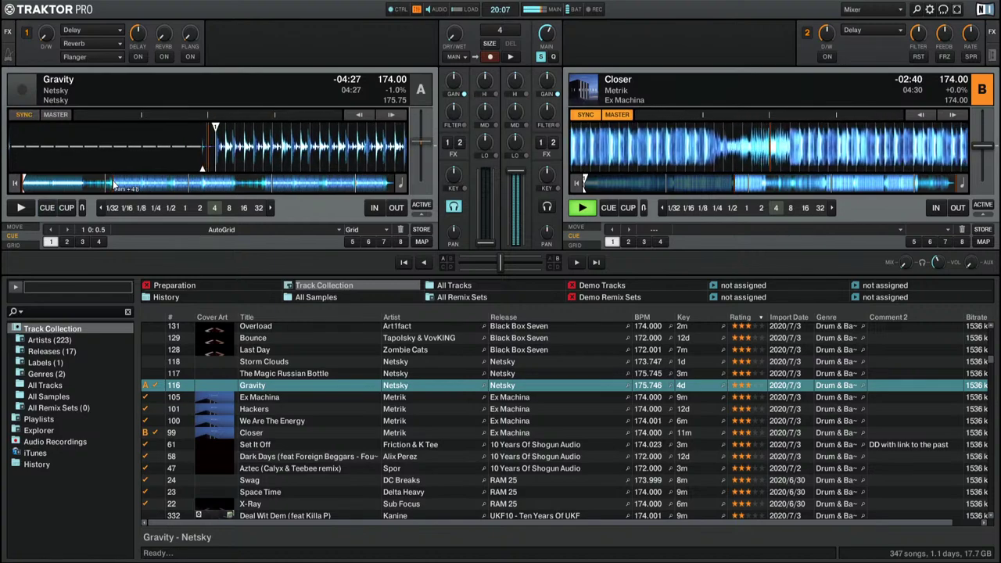
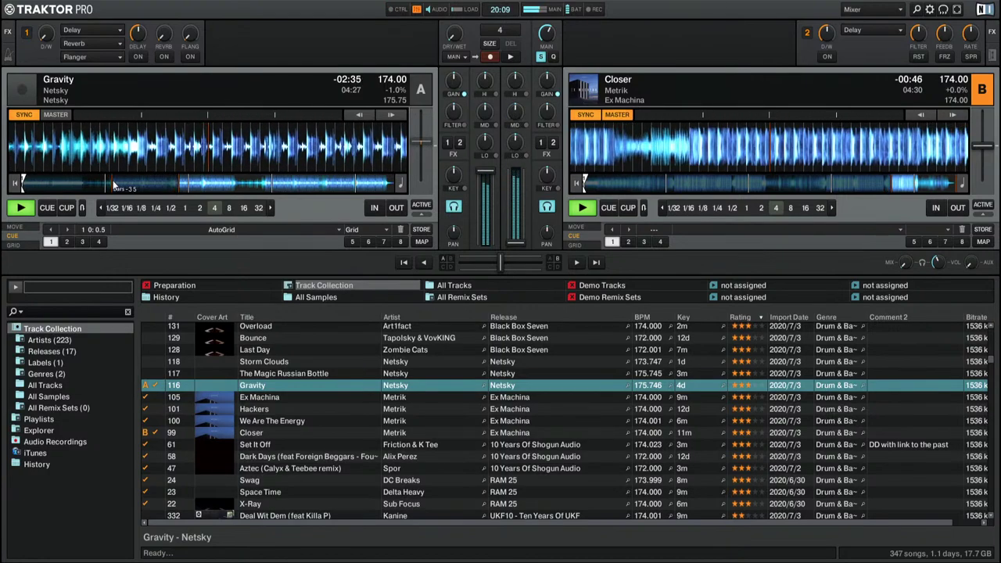
Step: Audition The Magic Russian Bottle, Last Day and Bounce in turn in deck B against Gravity
left_click_drag(311, 375, 649, 147)
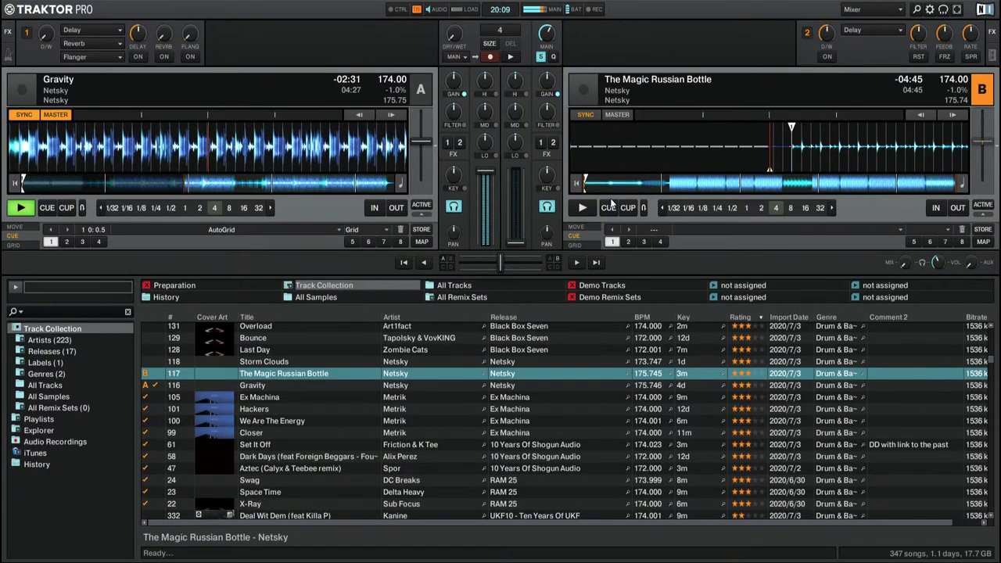
left_click_drag(297, 350, 649, 150)
left_click(670, 180)
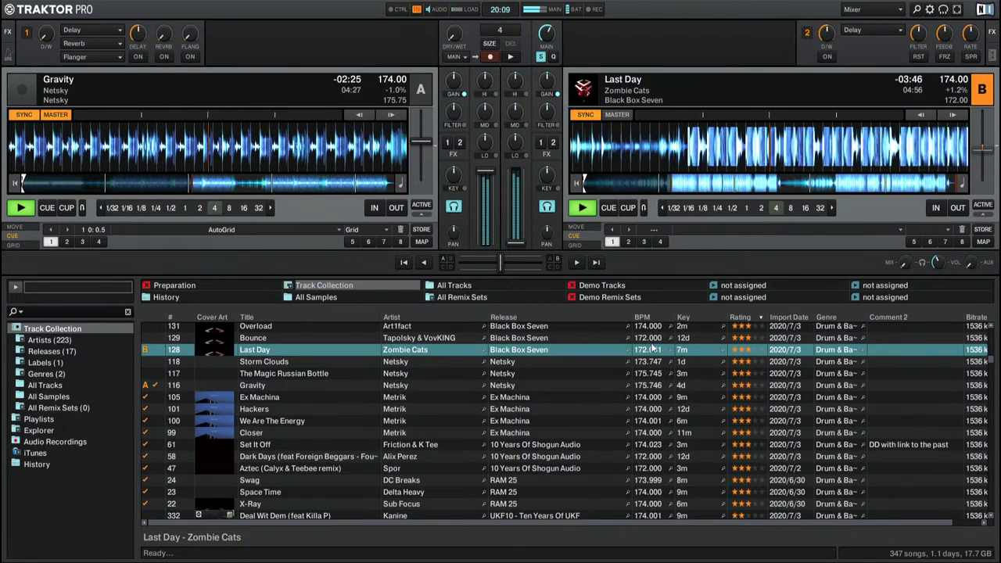
left_click_drag(287, 339, 686, 187)
left_click(686, 185)
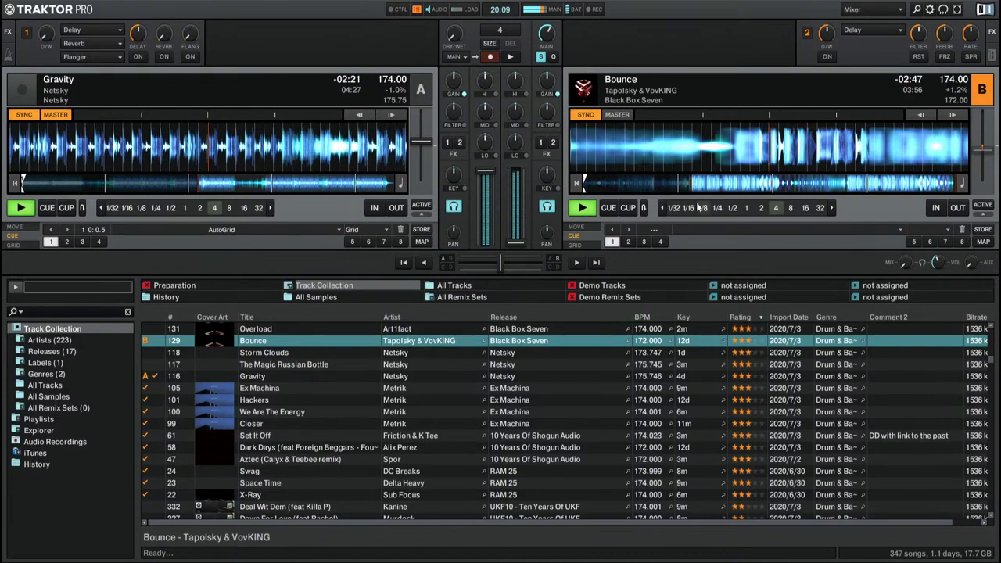
Step: Audition Overload by Art1fact and Sextant by Xeomi & Kaiza in deck B against Gravity
scroll(306, 374, "up", 2)
left_click_drag(282, 383, 665, 196)
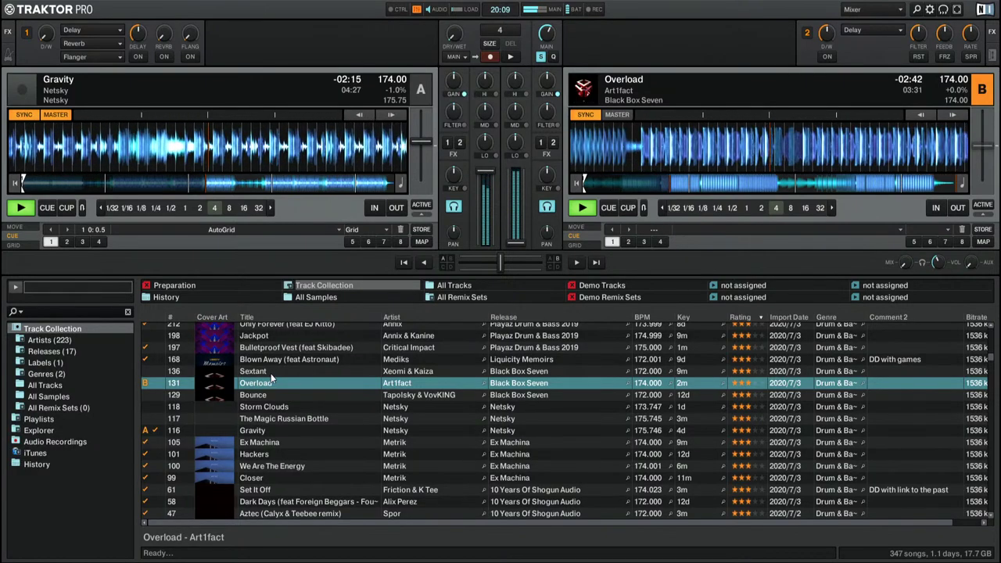
left_click_drag(271, 372, 651, 144)
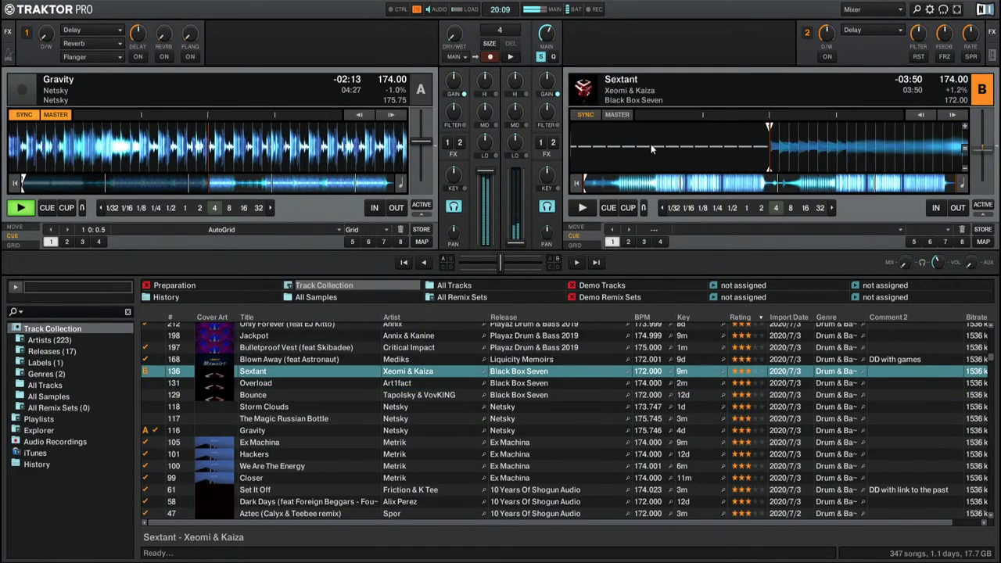
Step: Load Blown Away (feat Astronaut) by Mediks into deck B, preview a section further in, and return it to its start
left_click(276, 362)
left_click_drag(276, 364, 712, 157)
left_click(649, 186)
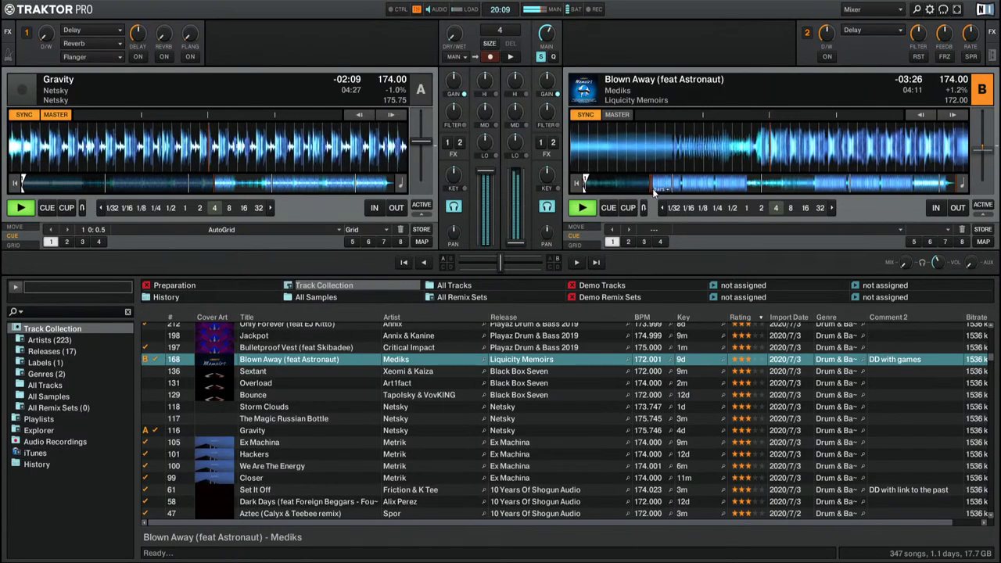
left_click(575, 185)
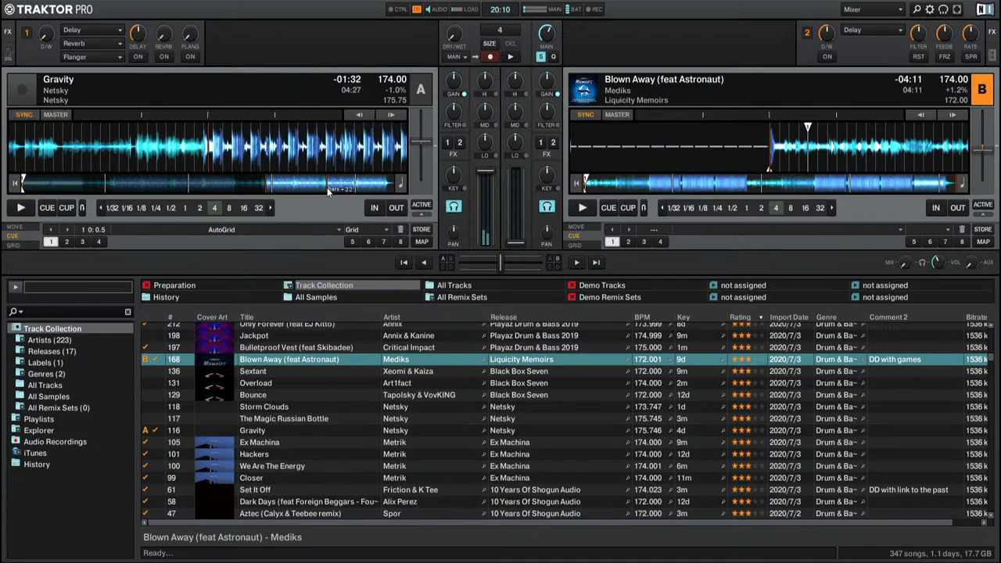
Step: Play Blown Away alongside Gravity, restart it from the beginning, and mix it in over Gravity
key("space")
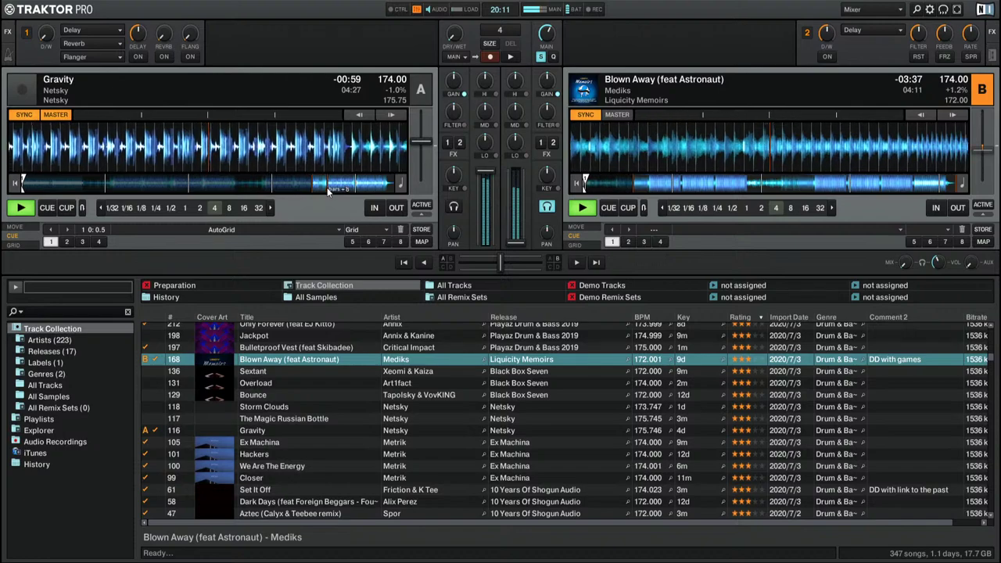
key("shift+w")
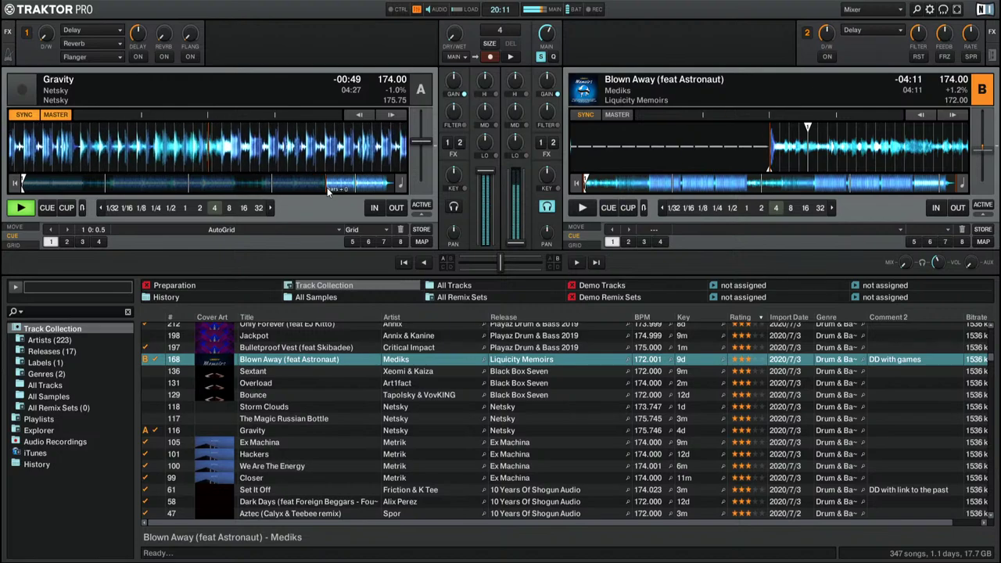
key("space")
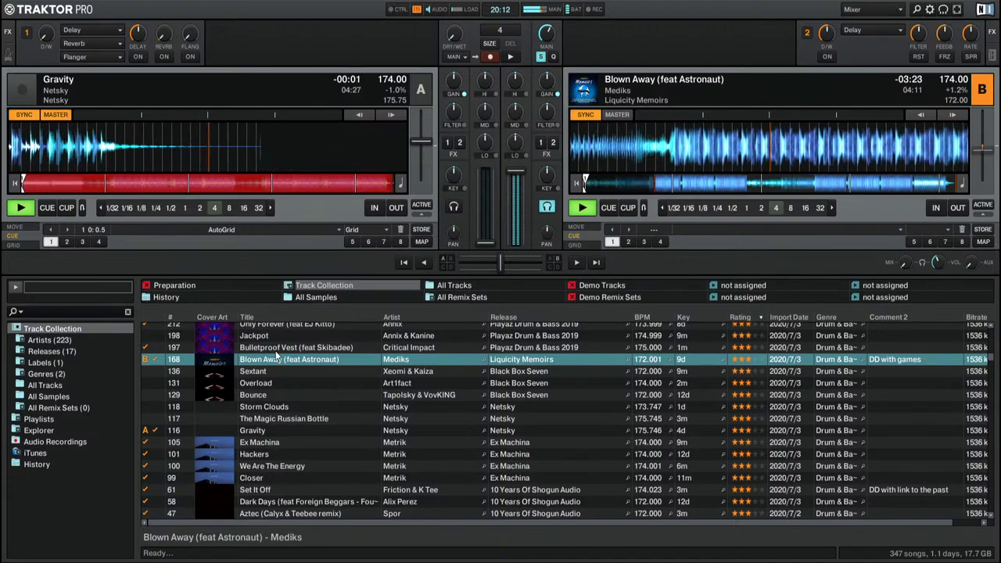
Step: Audition Bulletproof Vest (feat Skibadee) and So Stupid in deck A against Blown Away, previewing a section further into each
scroll(272, 348, "up", 2)
left_click_drag(274, 401, 185, 185)
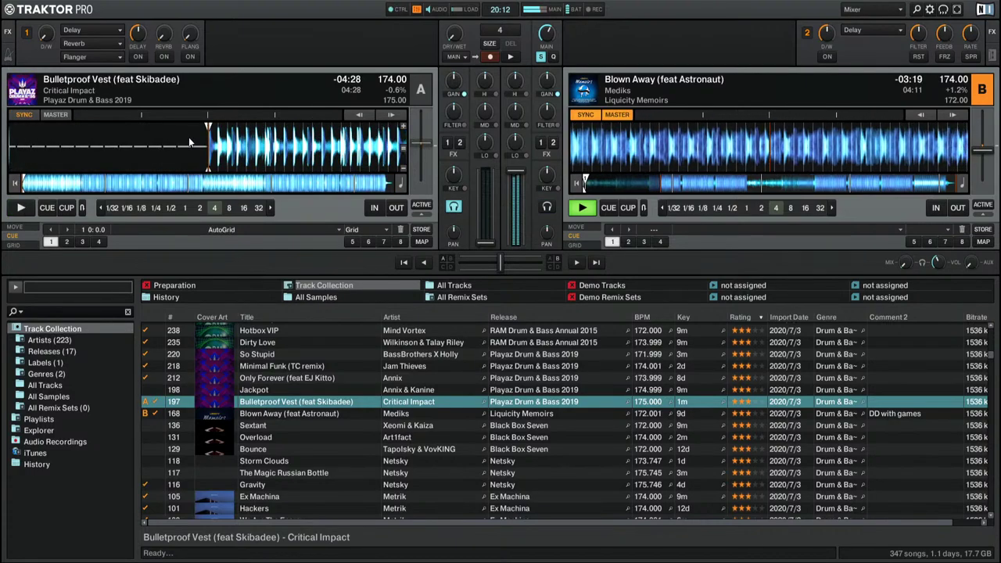
key("space")
left_click(104, 183)
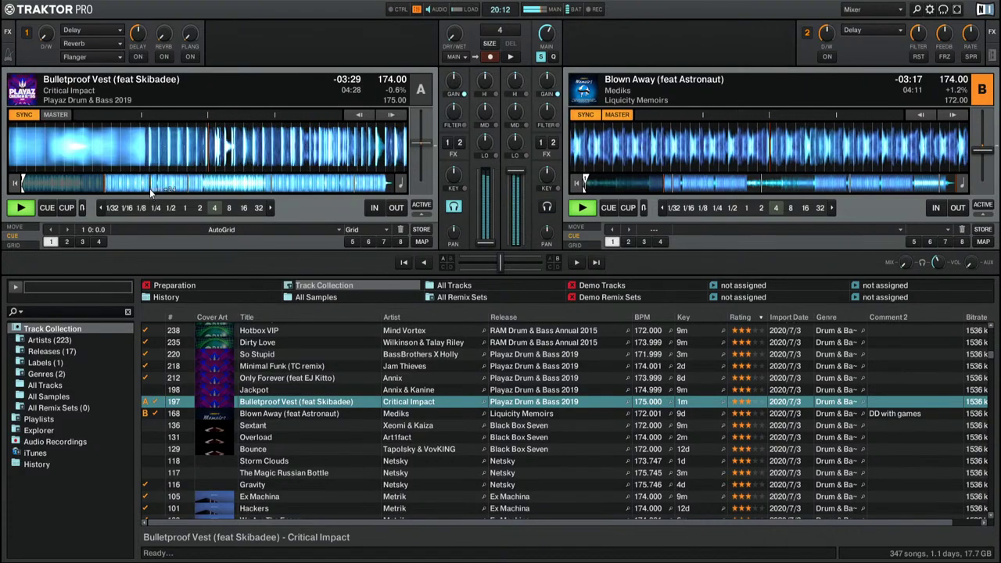
left_click(271, 356)
left_click_drag(271, 360, 120, 186)
left_click(100, 187)
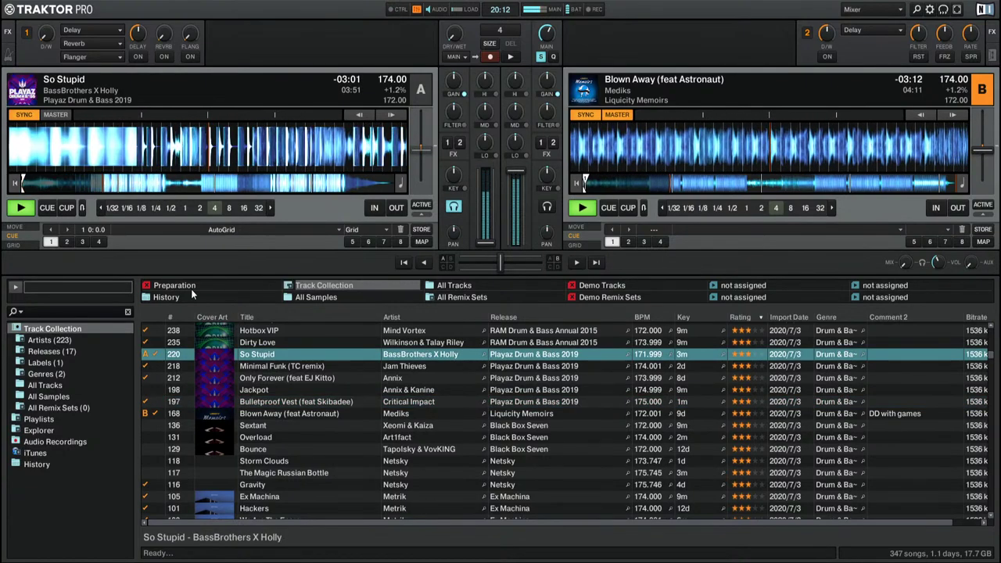
Step: Load Dirty Love by Wilkinson & Talay Riley into deck A and preview later sections against Blown Away
scroll(259, 391, "up", 2)
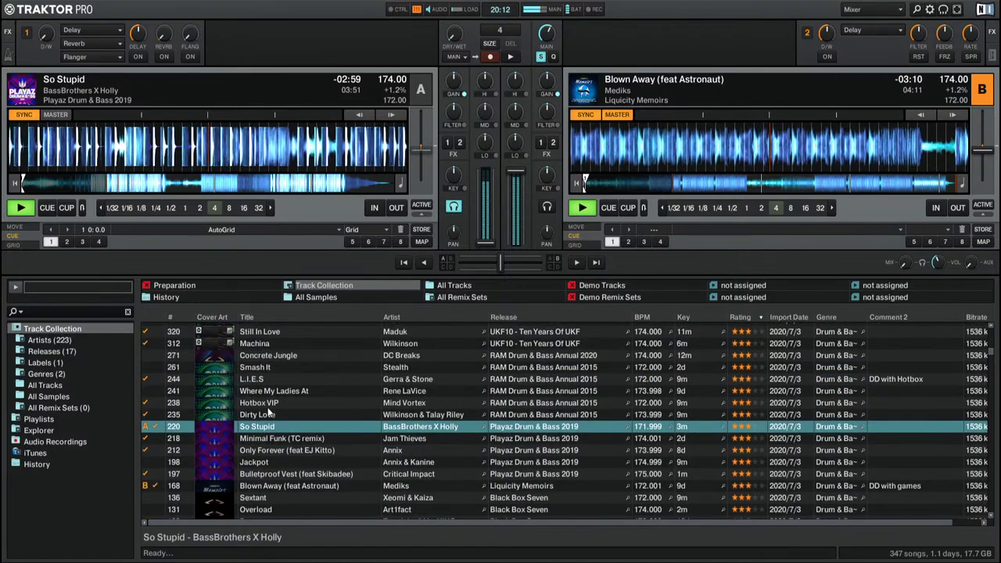
left_click(258, 415)
left_click_drag(258, 414, 190, 167)
left_click(113, 186)
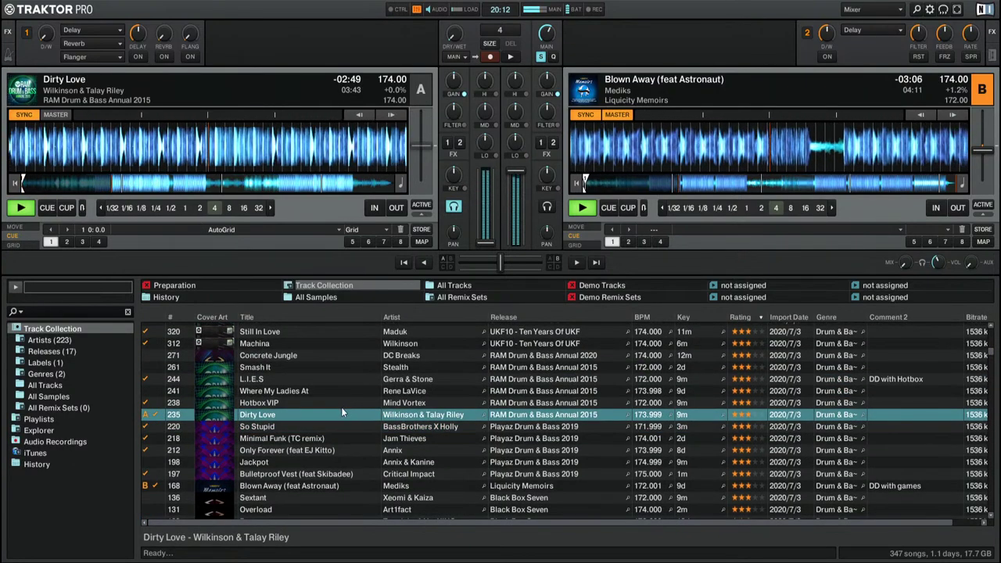
key("space")
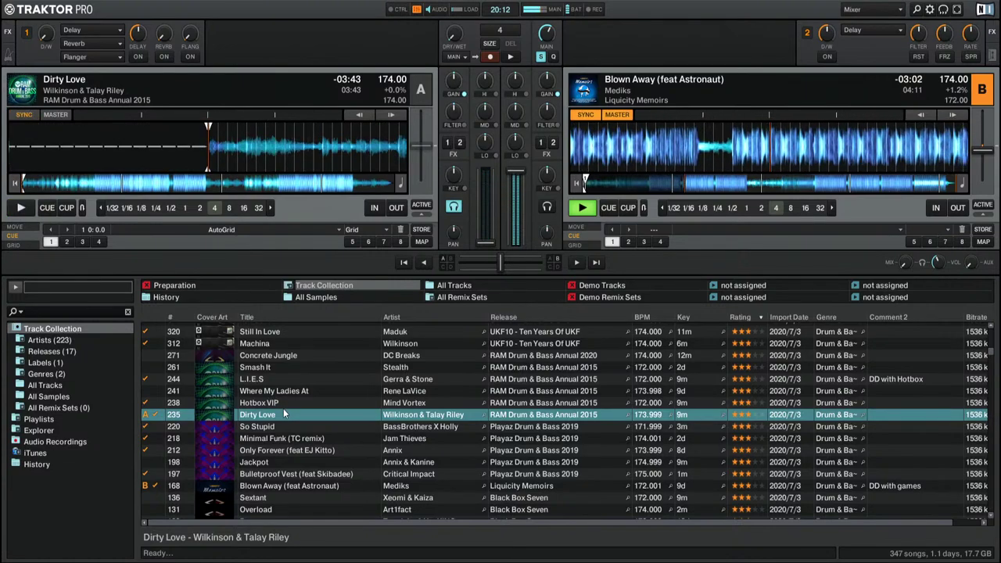
left_click(93, 187)
key("space")
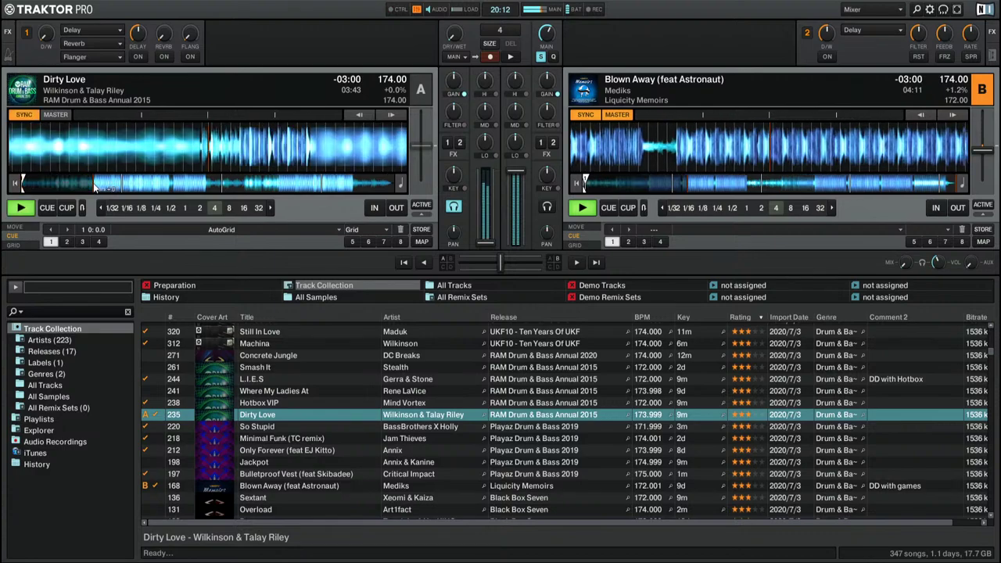
Step: Return Dirty Love to its start and mix it in over Blown Away
left_click(47, 207)
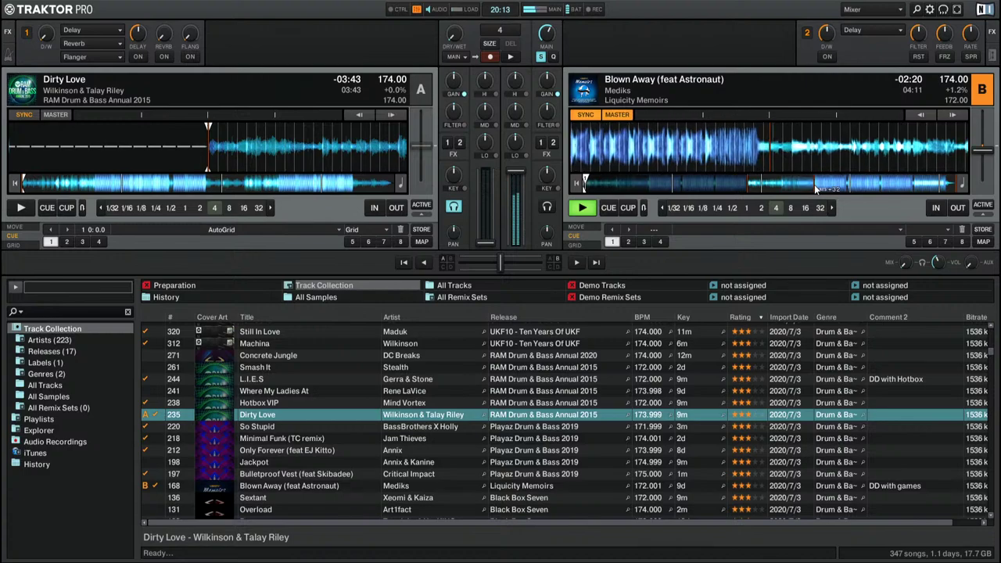
key("space")
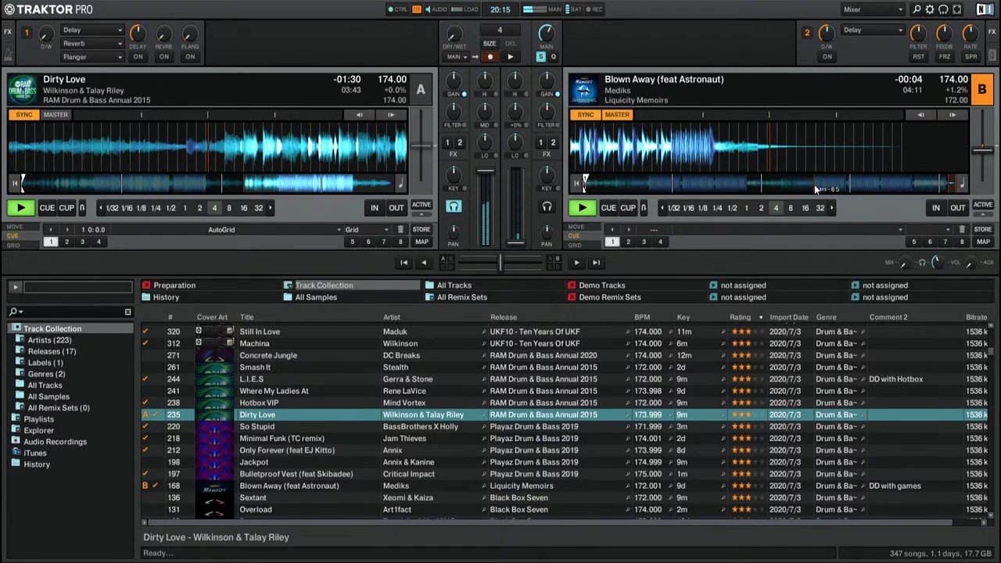
Step: Load Hotbox VIP by Mind Vortex into deck B, cue it at its start, and mix it in over Dirty Love
scroll(283, 367, "up", 1)
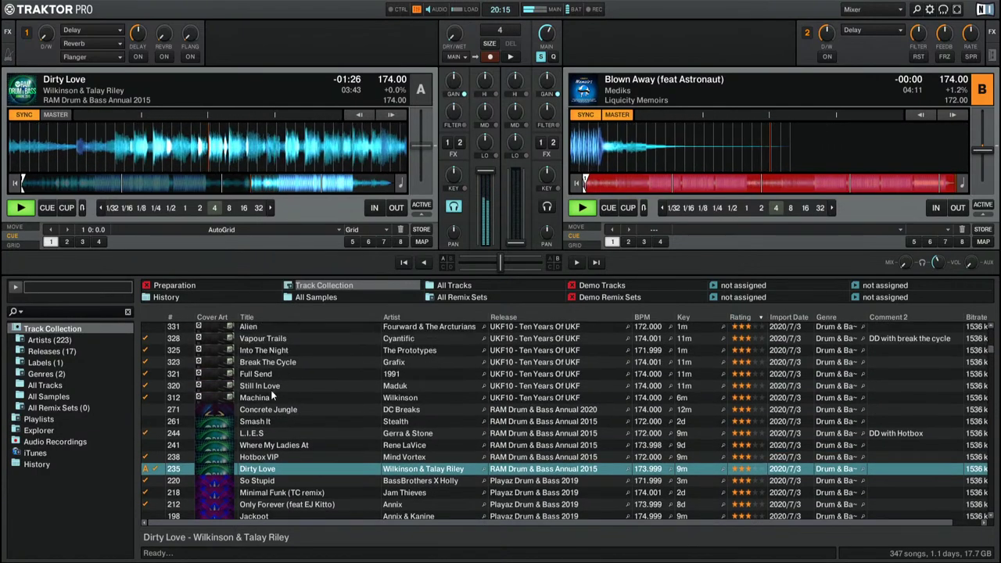
scroll(270, 395, "up", 4)
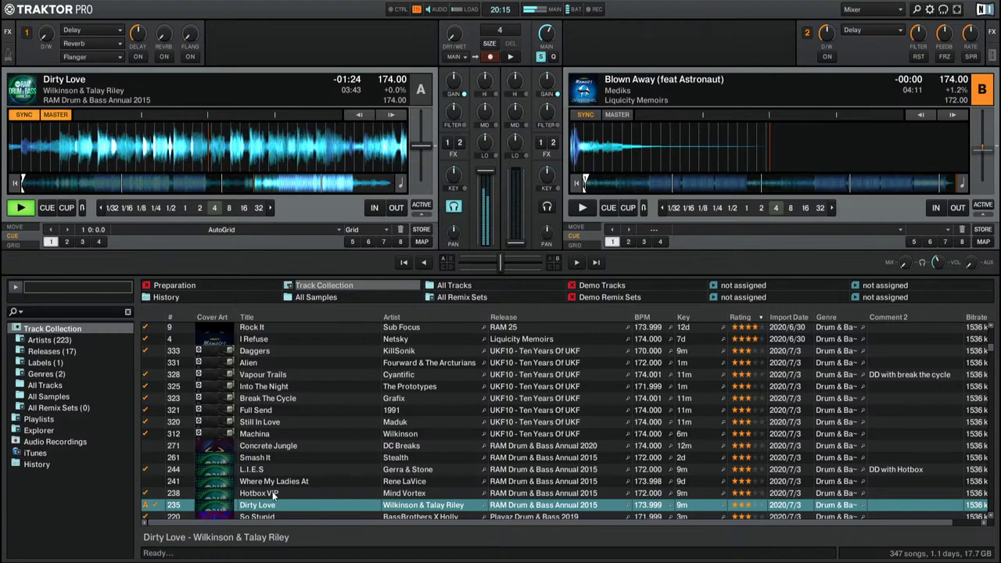
left_click(280, 494)
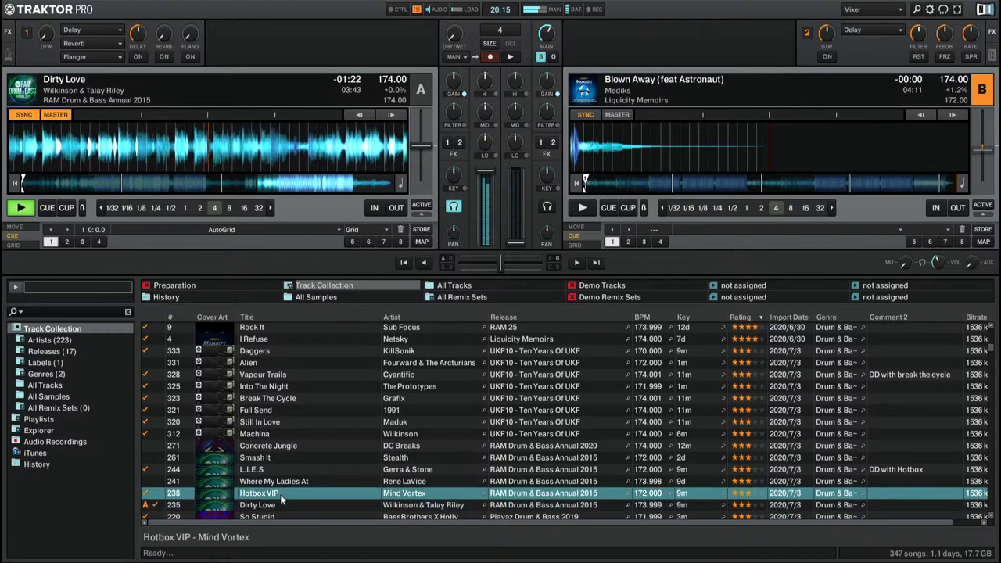
left_click_drag(271, 476, 685, 166)
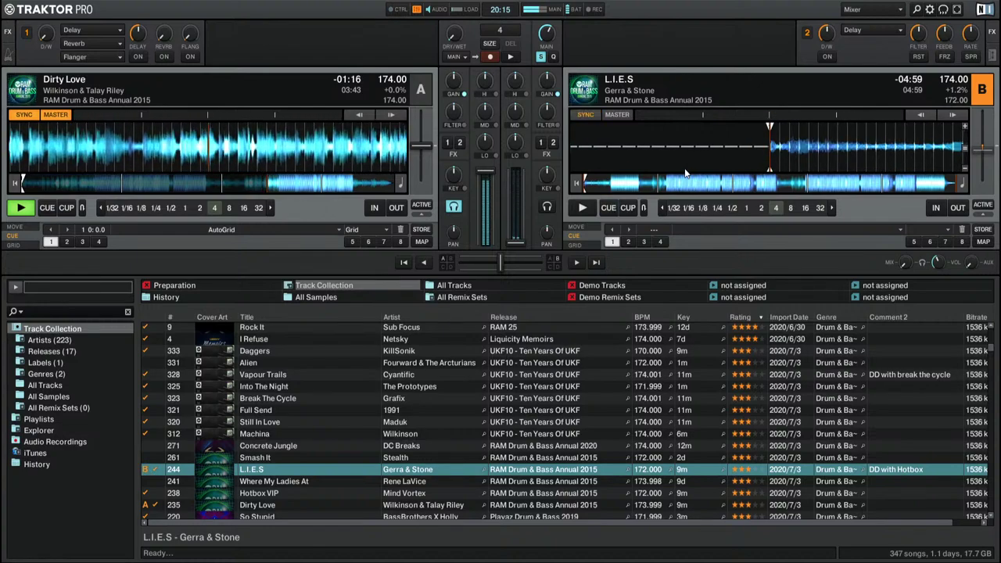
left_click_drag(284, 495, 607, 221)
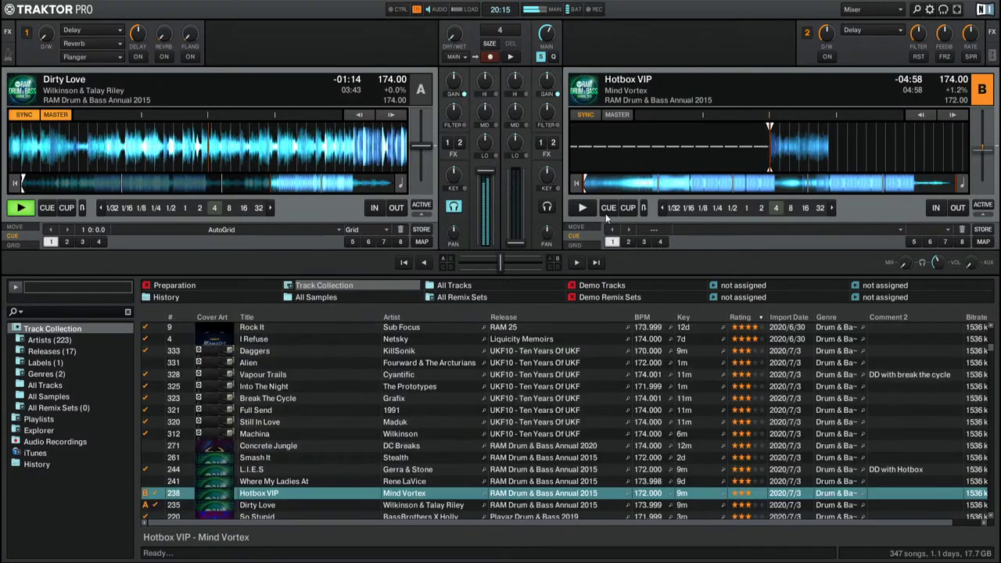
left_click(609, 213)
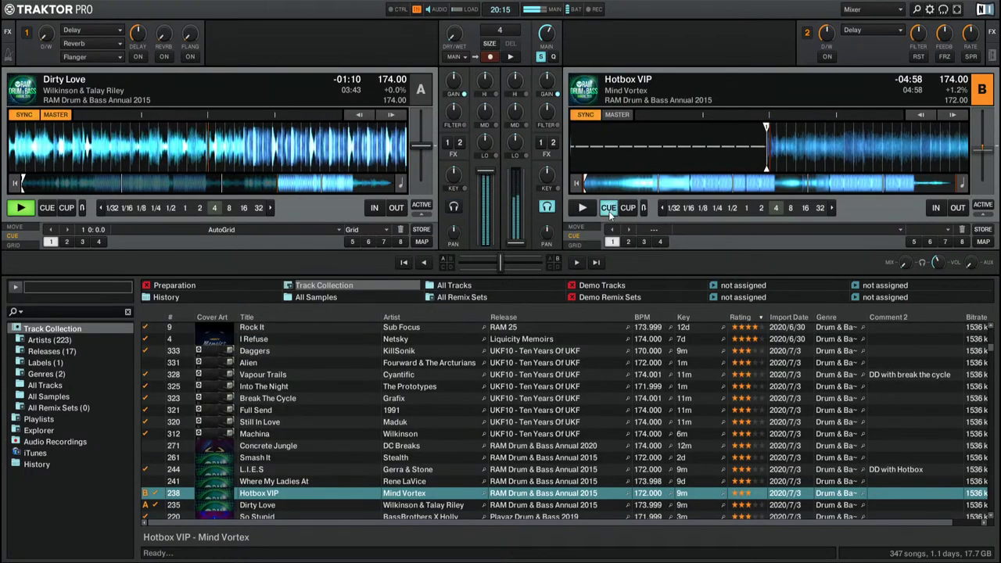
key("space")
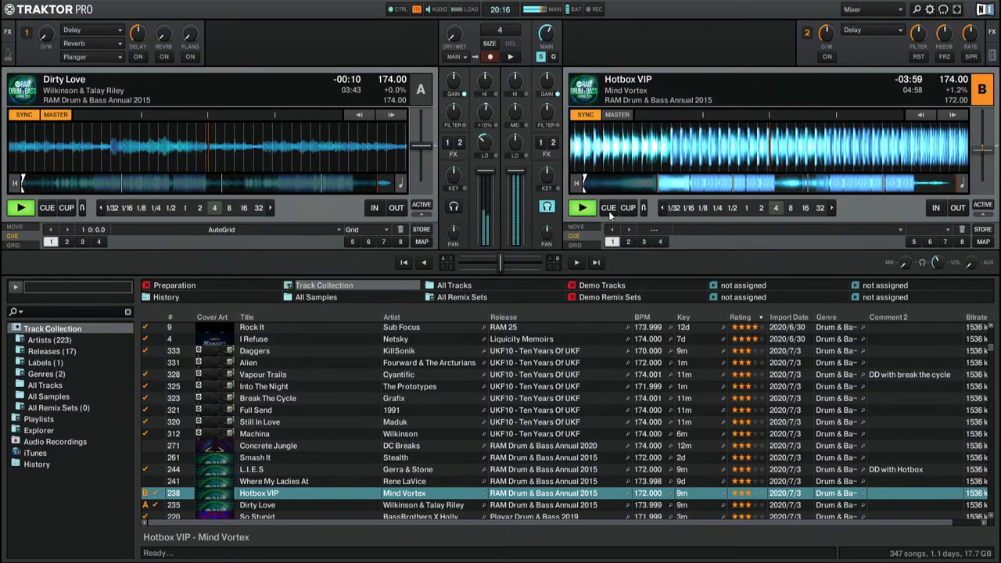
Step: Load L.I.E.S by Gerra & Stone into deck A, cue it at its start, and mix it in over Hotbox VIP
left_click(280, 468)
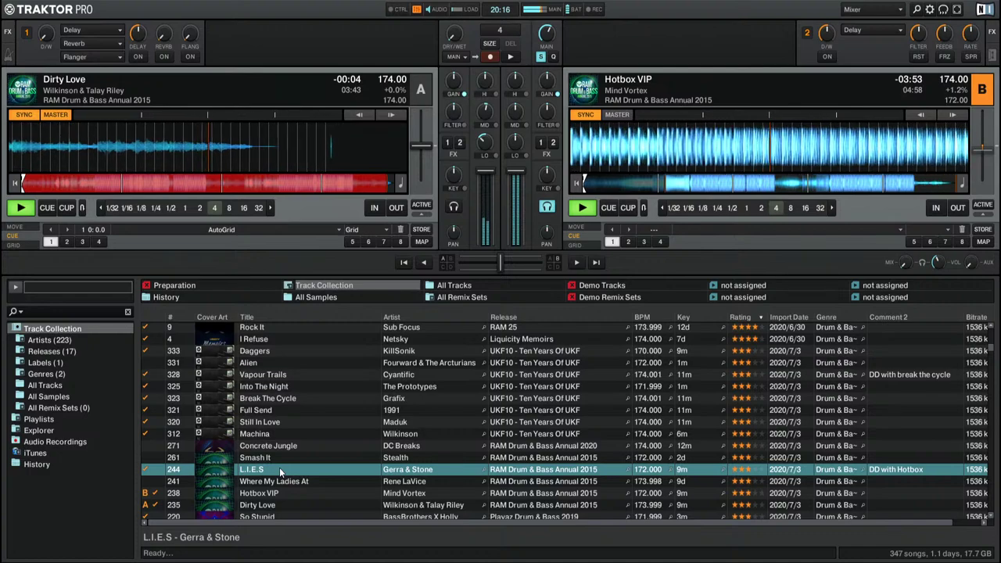
left_click_drag(279, 467, 218, 143)
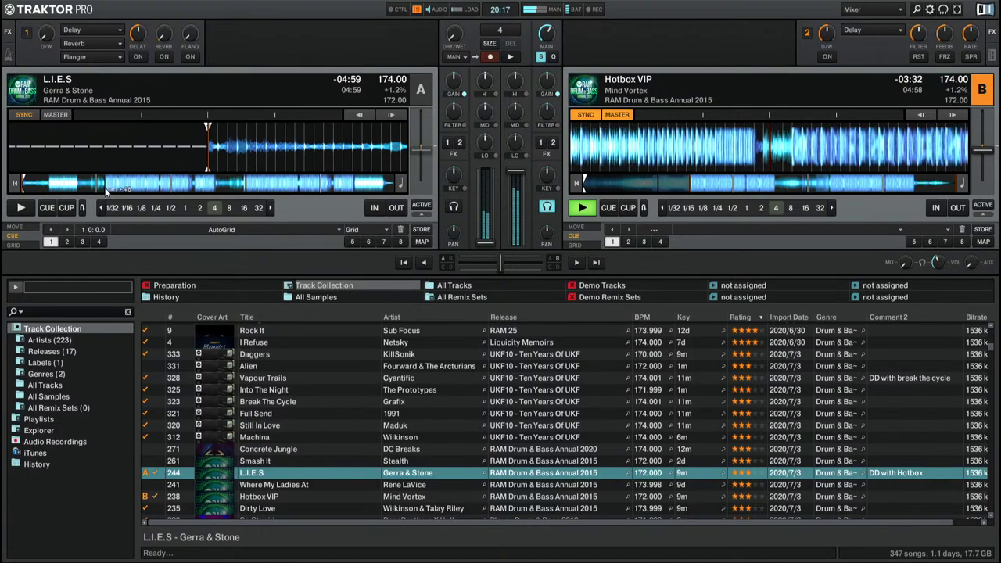
key("space")
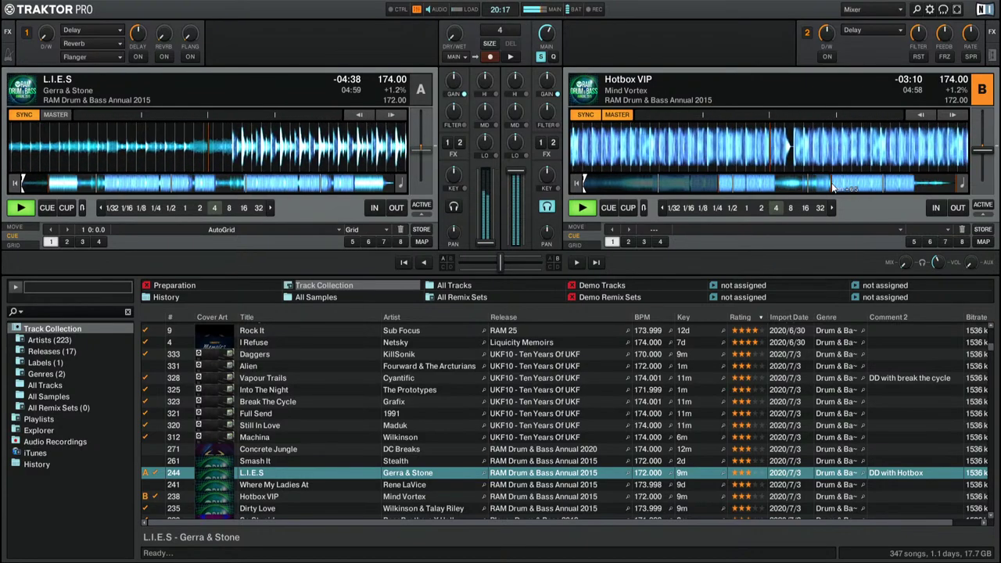
key("space")
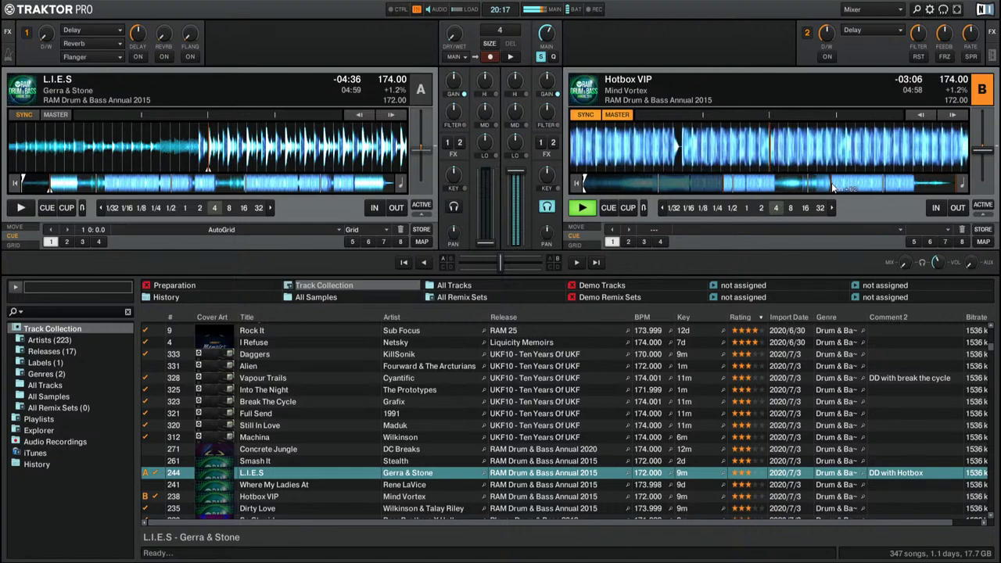
key("Home")
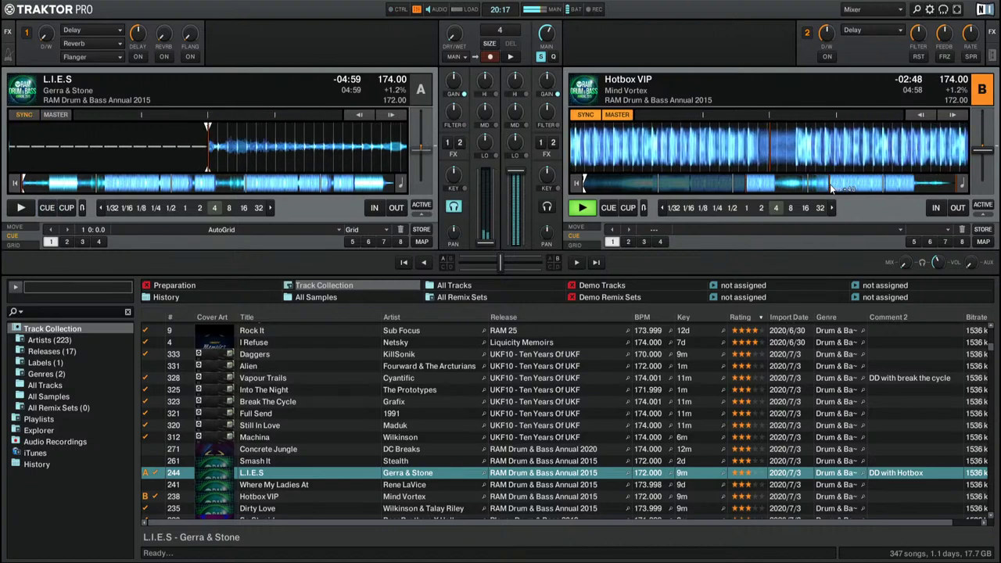
key("space")
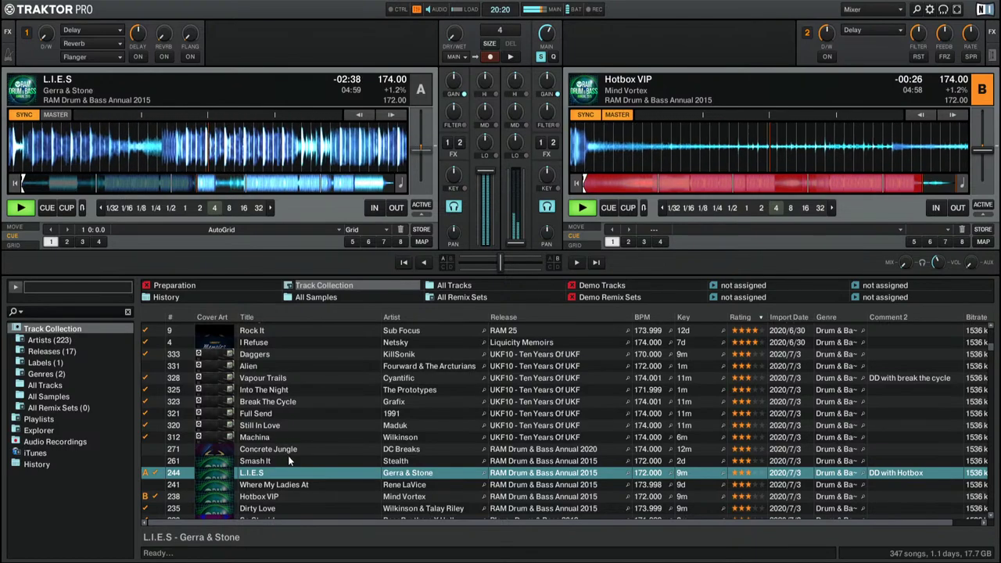
Step: Audition Concrete Jungle and Machina in deck B against L.I.E.S, previewing a section further into each
left_click_drag(287, 458, 600, 159)
key("space")
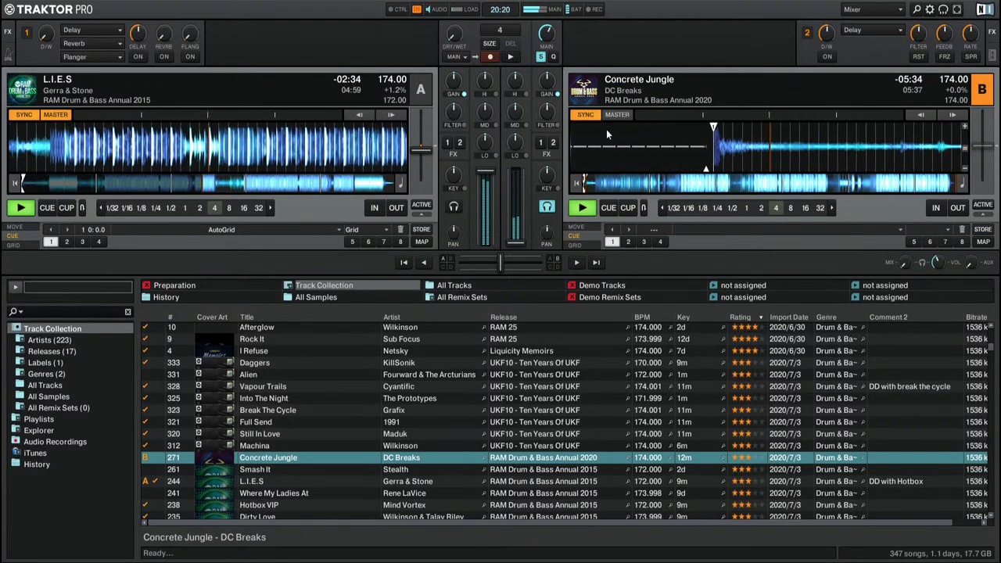
left_click(684, 185)
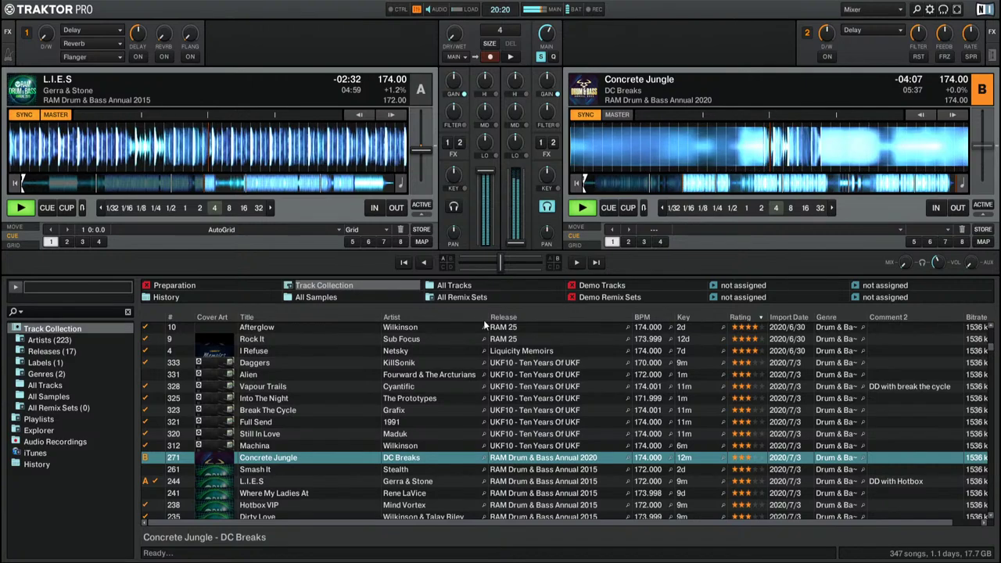
left_click_drag(254, 446, 735, 133)
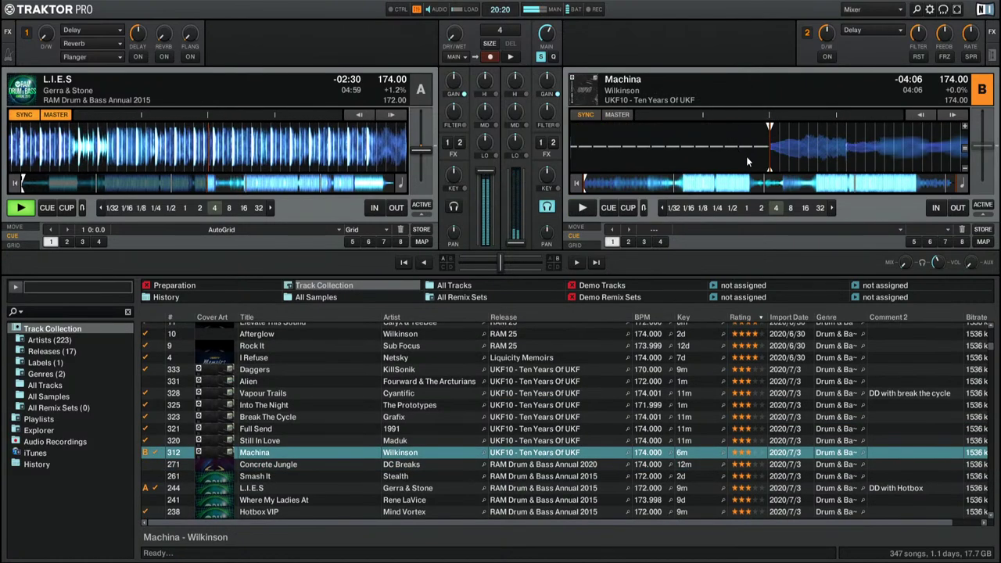
key("space")
left_click(679, 188)
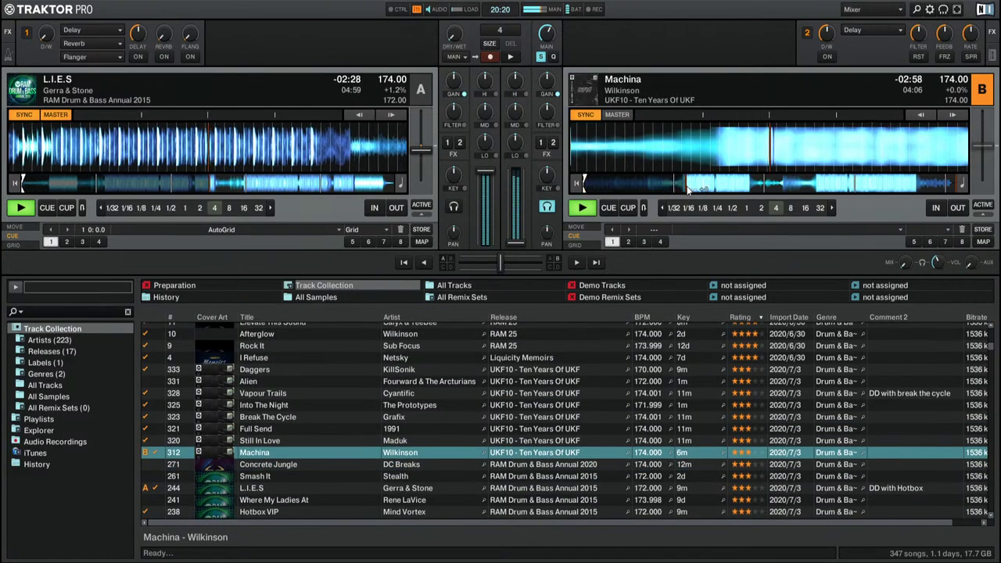
Step: Load Still In Love by Maduk into deck B and preview a later section against L.I.E.S
left_click(285, 442)
left_click_drag(285, 443, 681, 189)
left_click(681, 189)
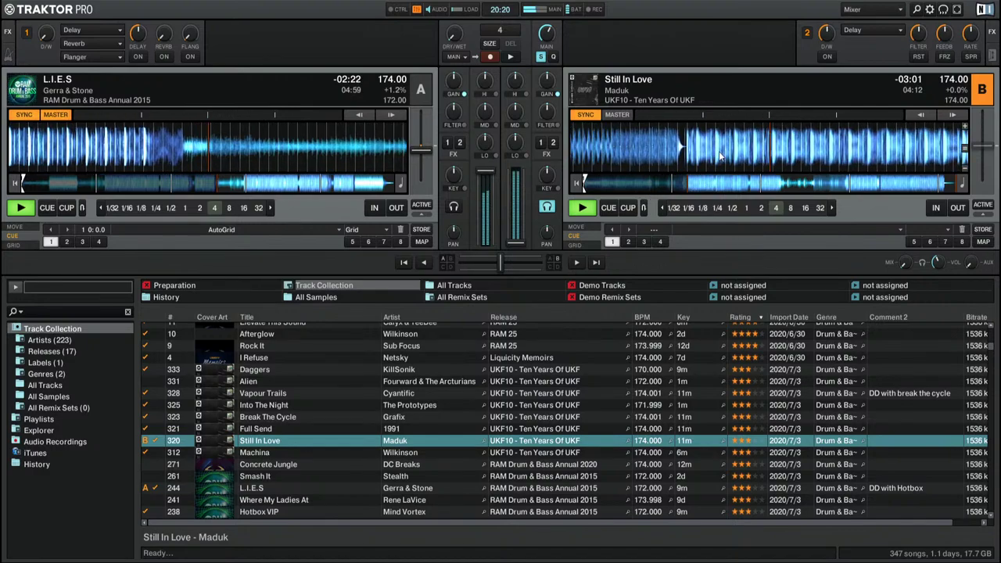
left_click(694, 188)
Step: Return Still In Love to its opening and park it on its first beat in deck B
double_click(273, 436)
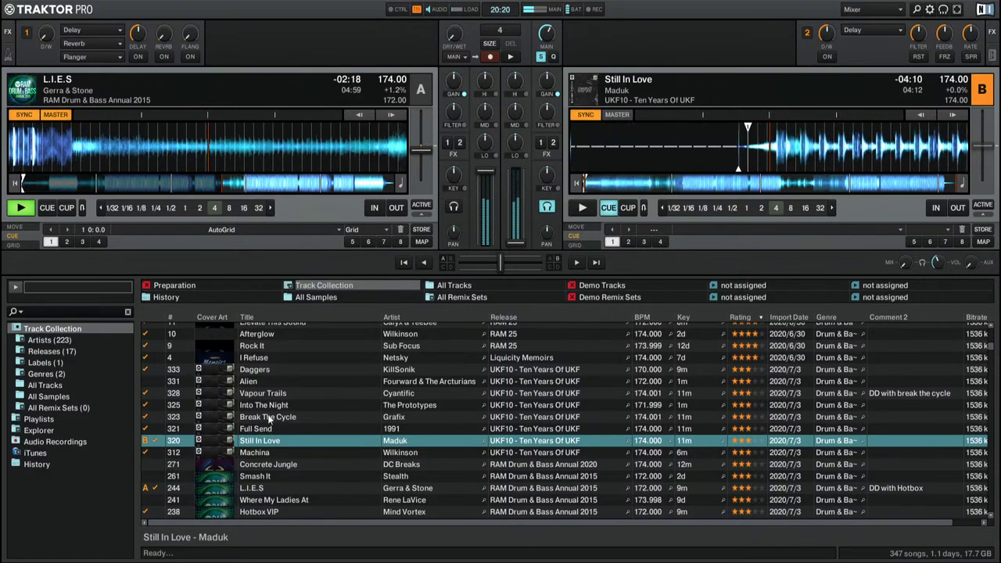
key("space")
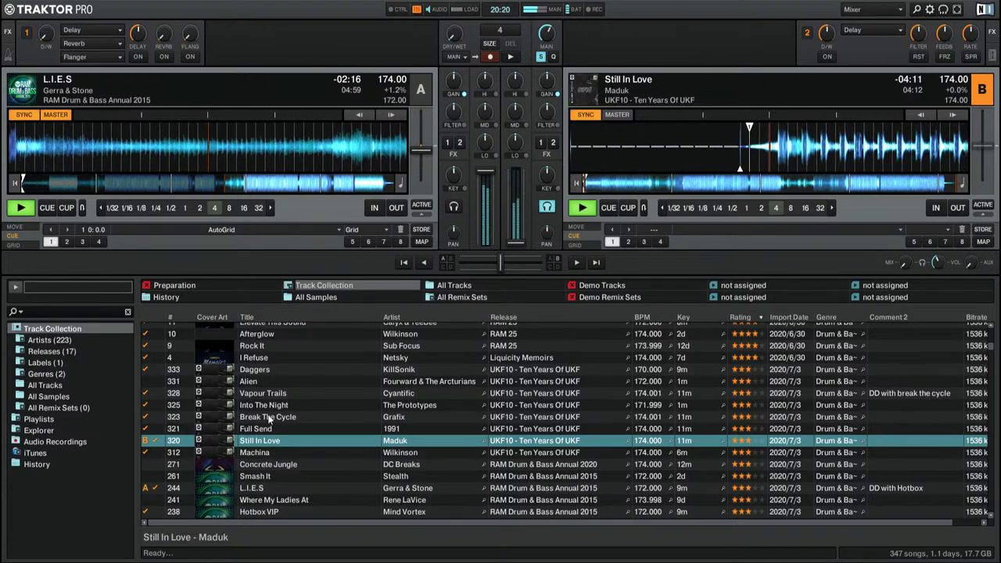
key("space")
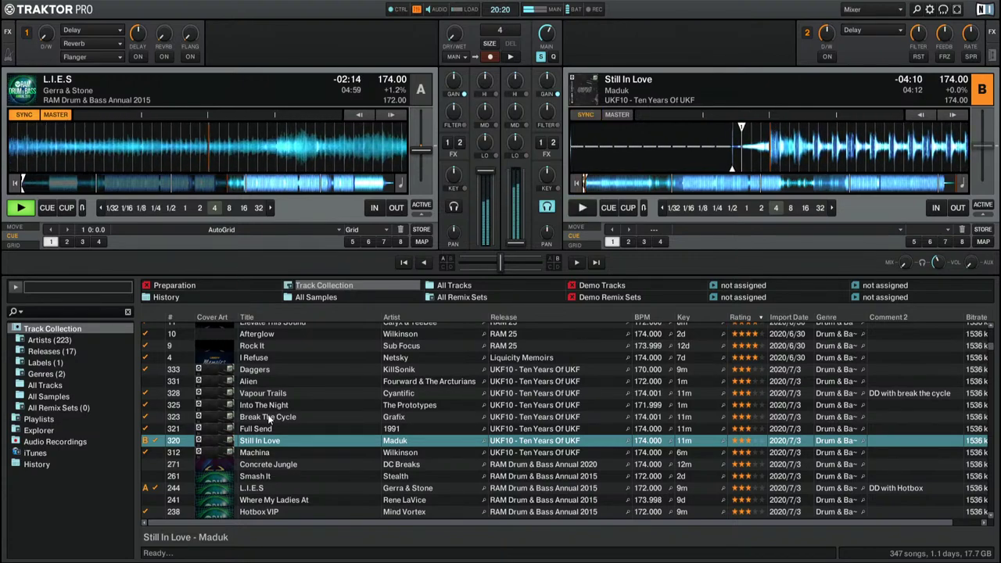
key("c")
key("c")
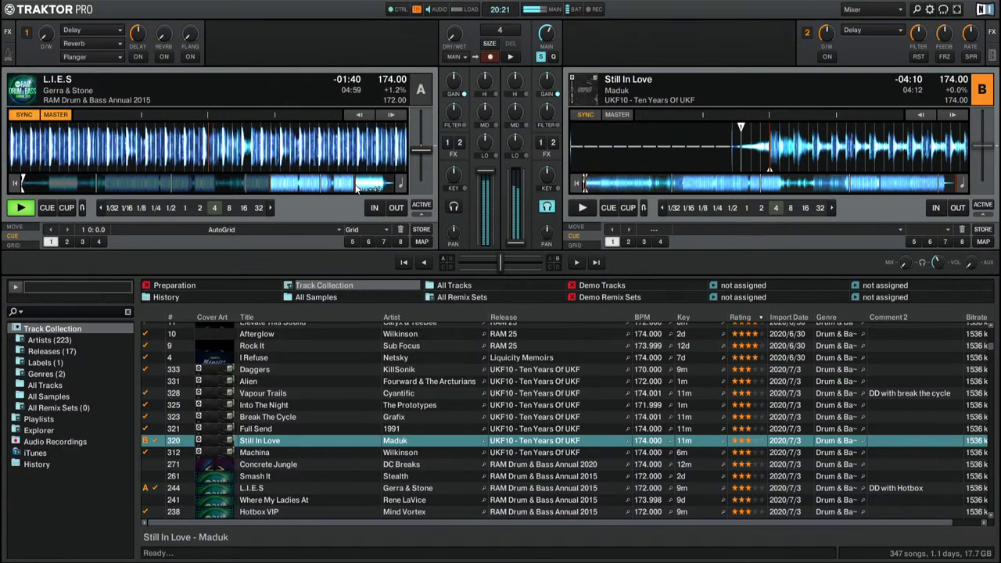
Step: Start Still In Love, compare both decks in the headphones, and mix it in over L.I.E.S
key("h")
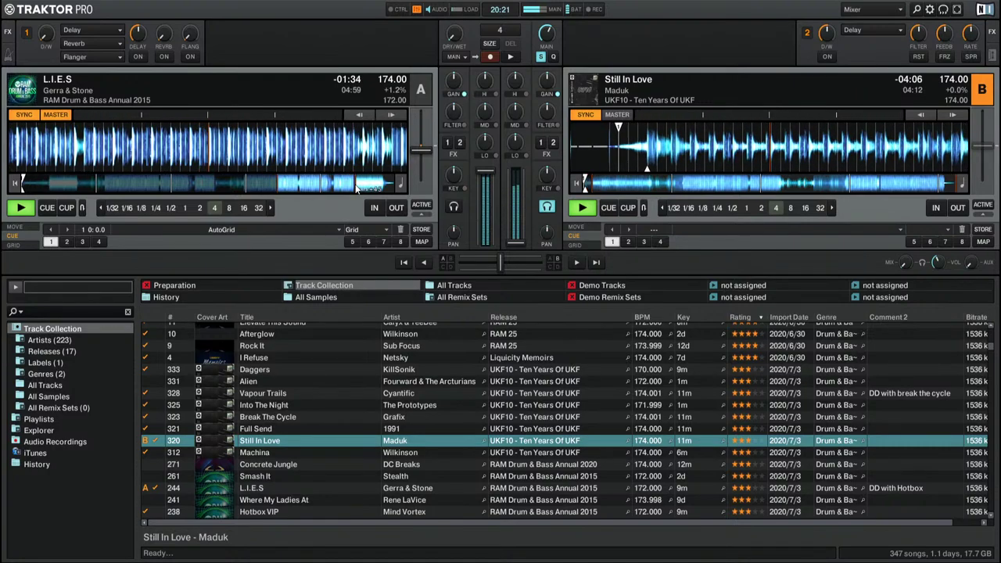
key("q")
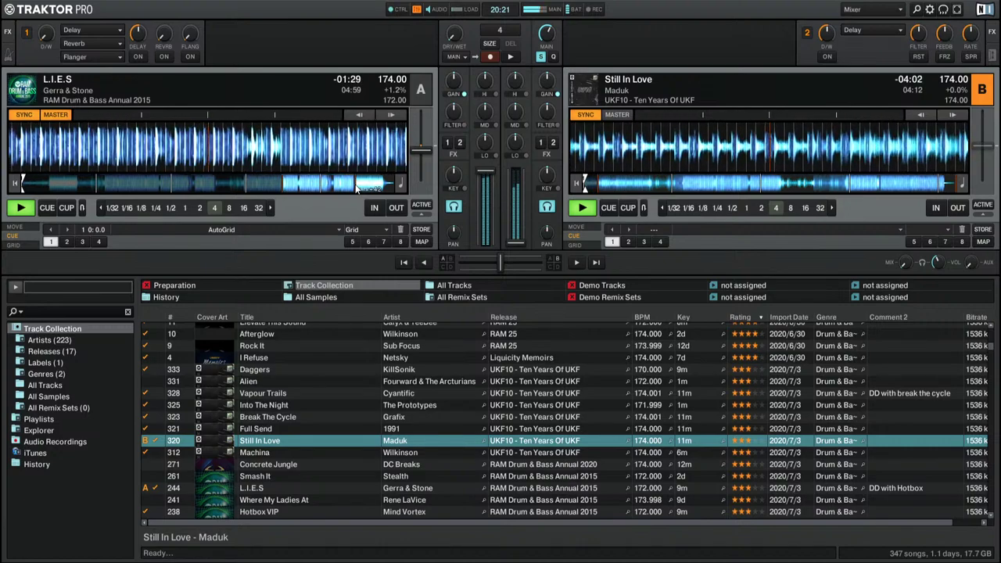
key("q")
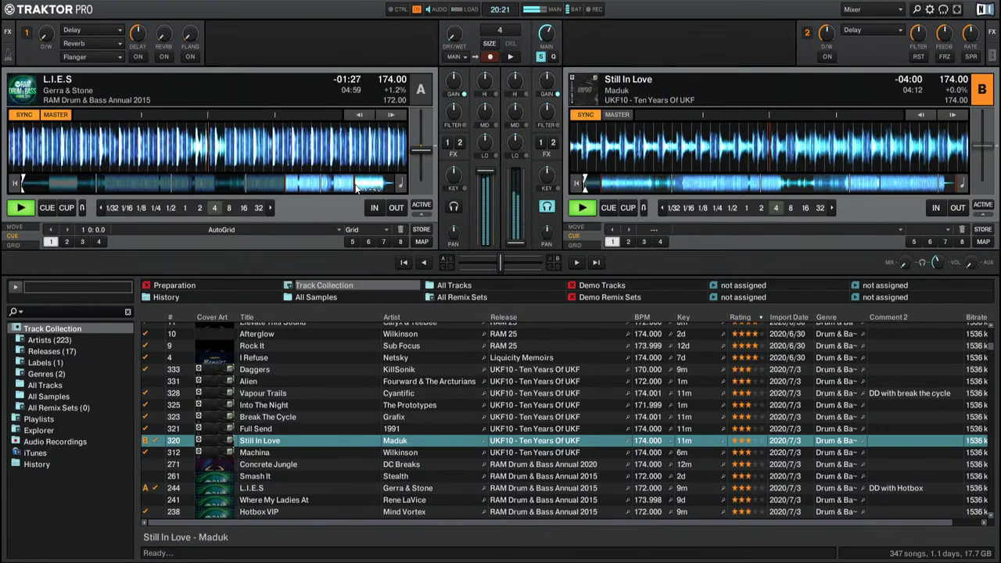
key("q")
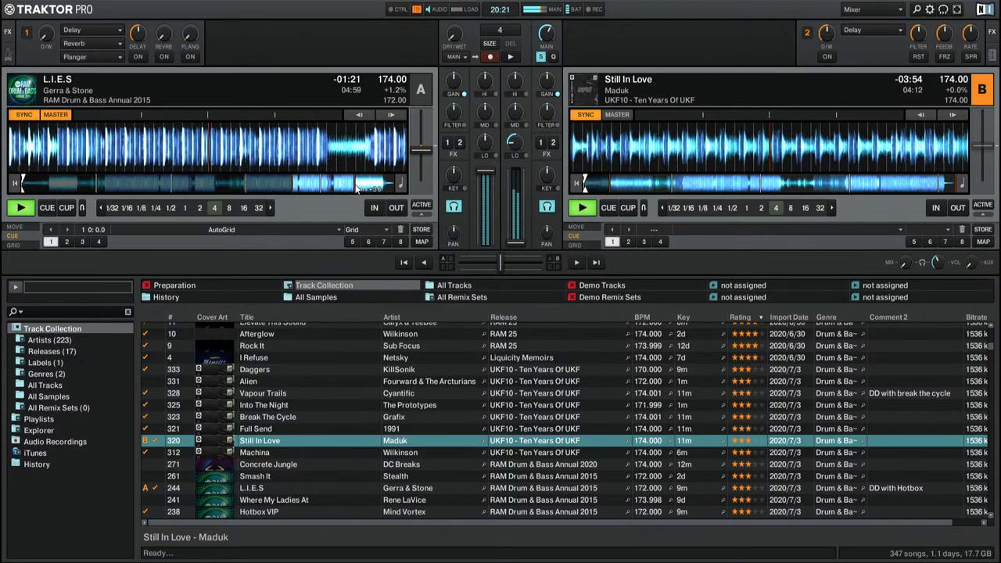
key("q")
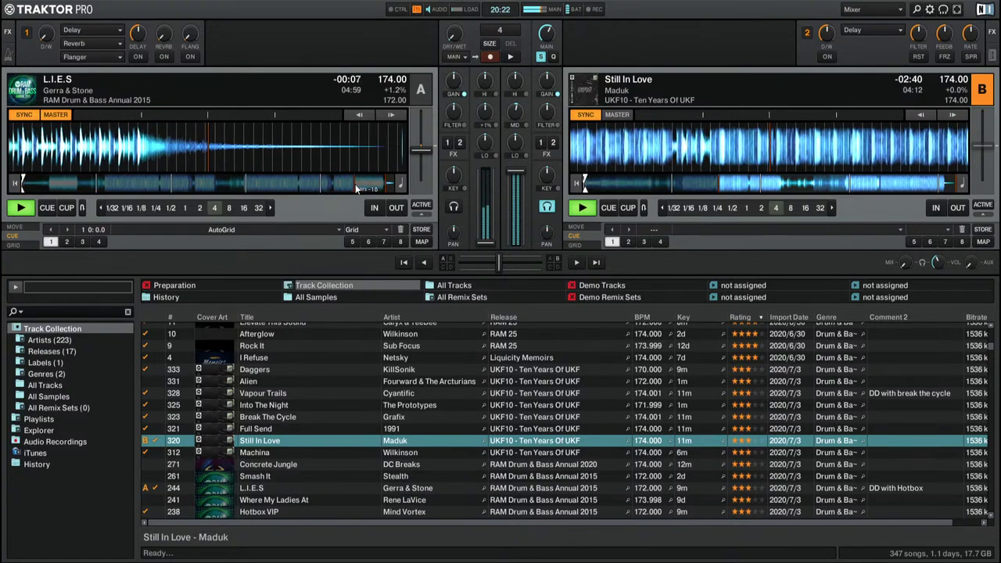
Step: Load Full Send by 1991 into deck A, preview a later section in the headphones, and return it to its start
left_click_drag(258, 428, 244, 165)
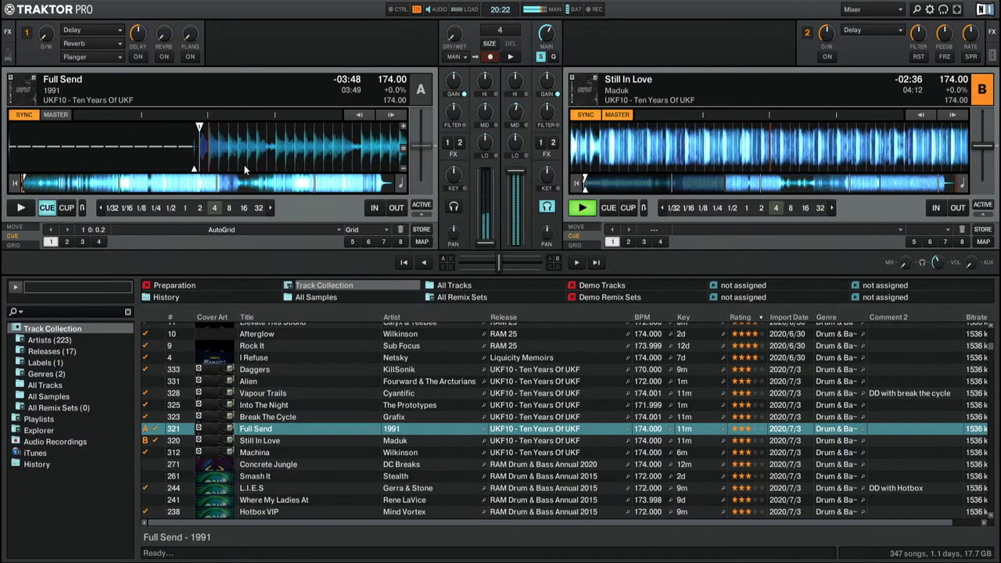
key("space")
key("h")
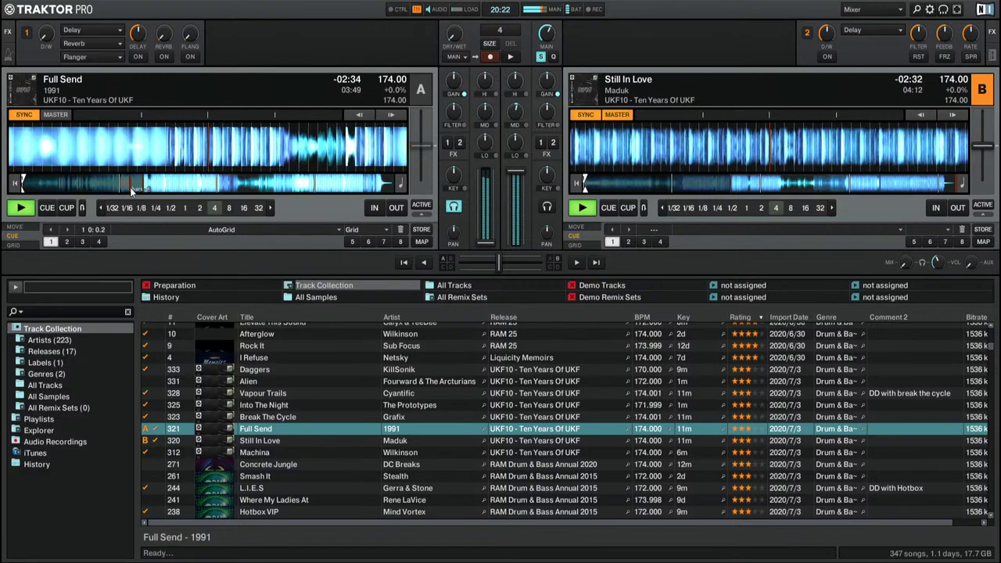
key("c")
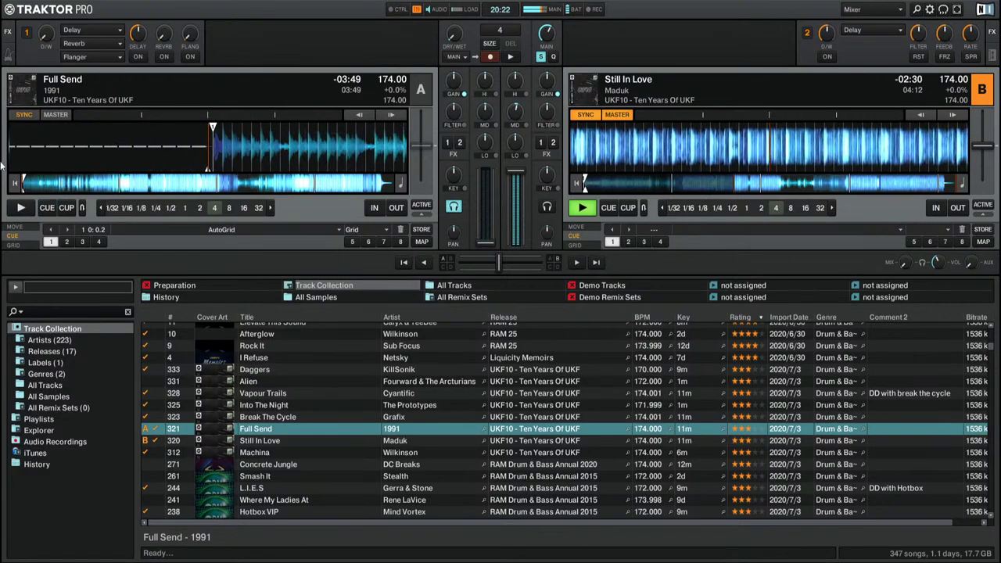
Step: Preview the first drop of Full Send against Still In Love, and mix the track in from its start
left_click(122, 187)
key("space")
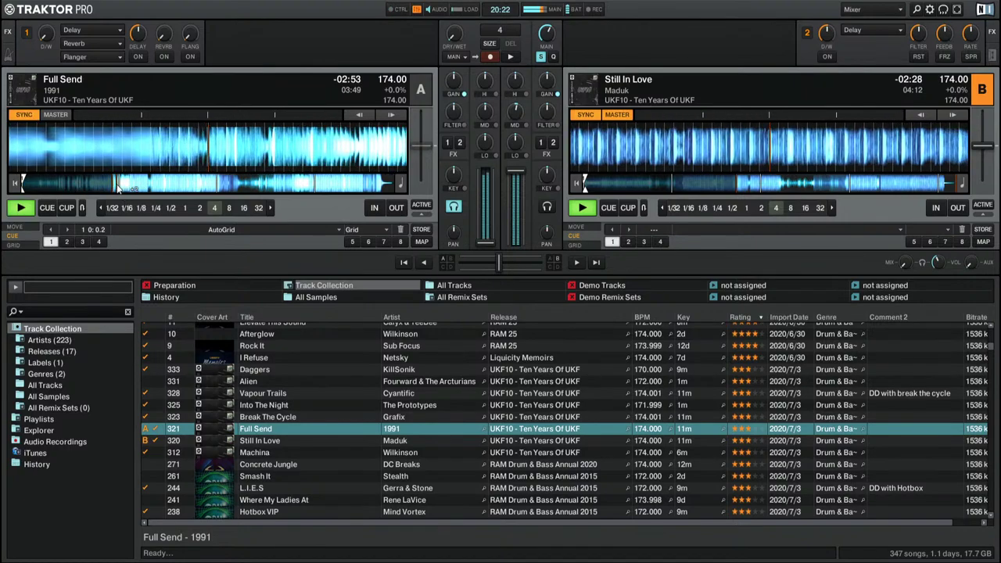
key("space")
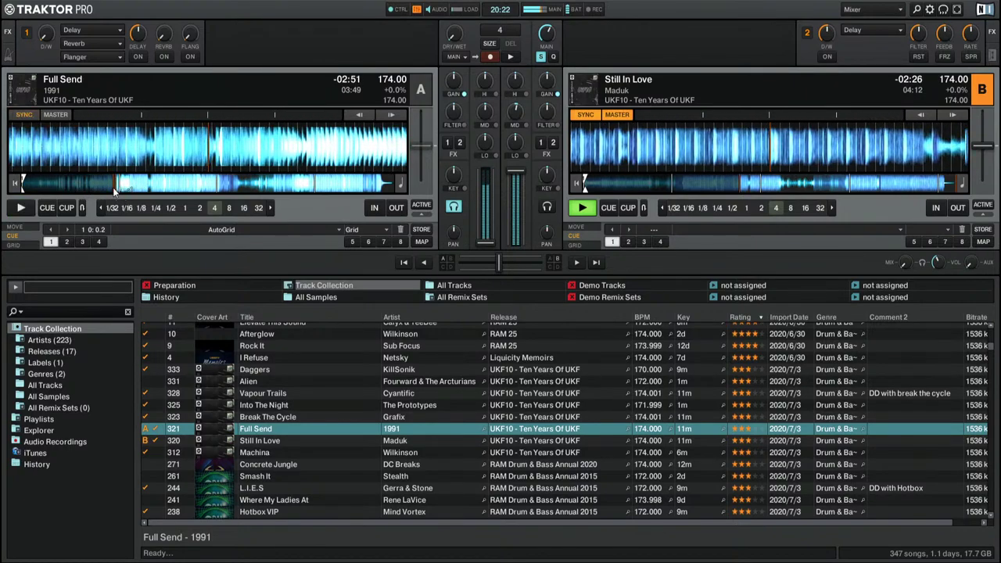
left_click(18, 186)
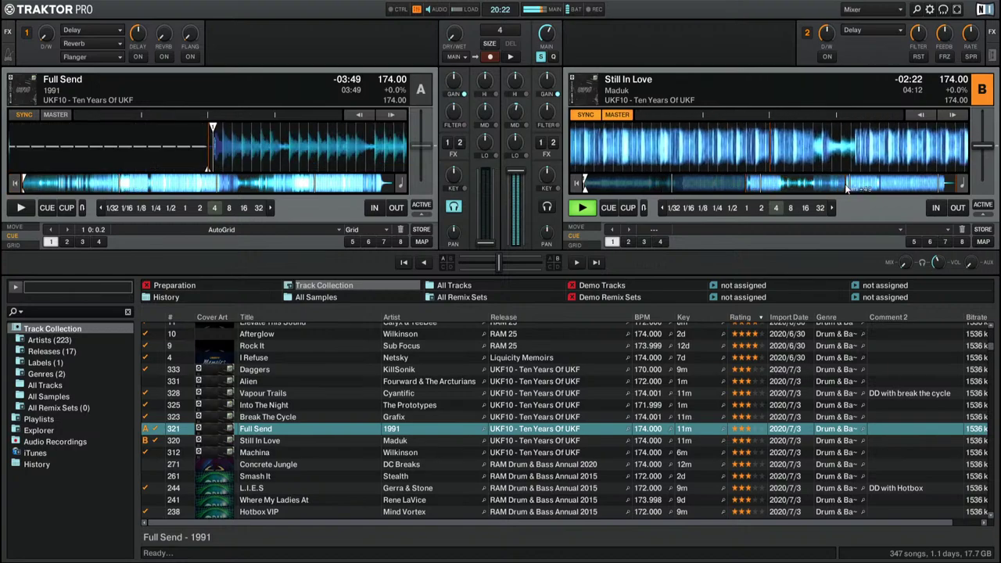
key("space")
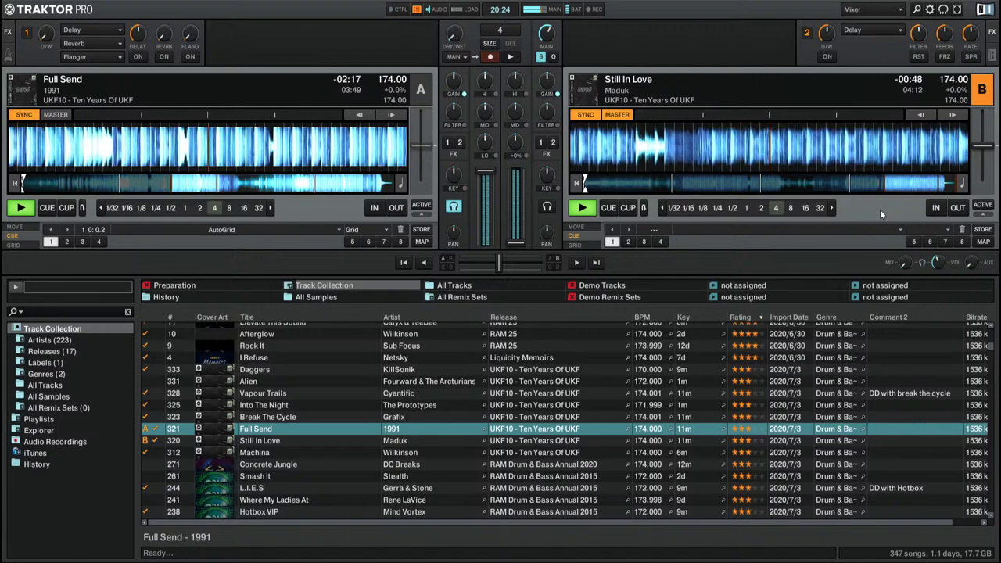
Step: Load Break The Cycle by Grafix into deck B and preview a later section in the headphones against Full Send
left_click(288, 416)
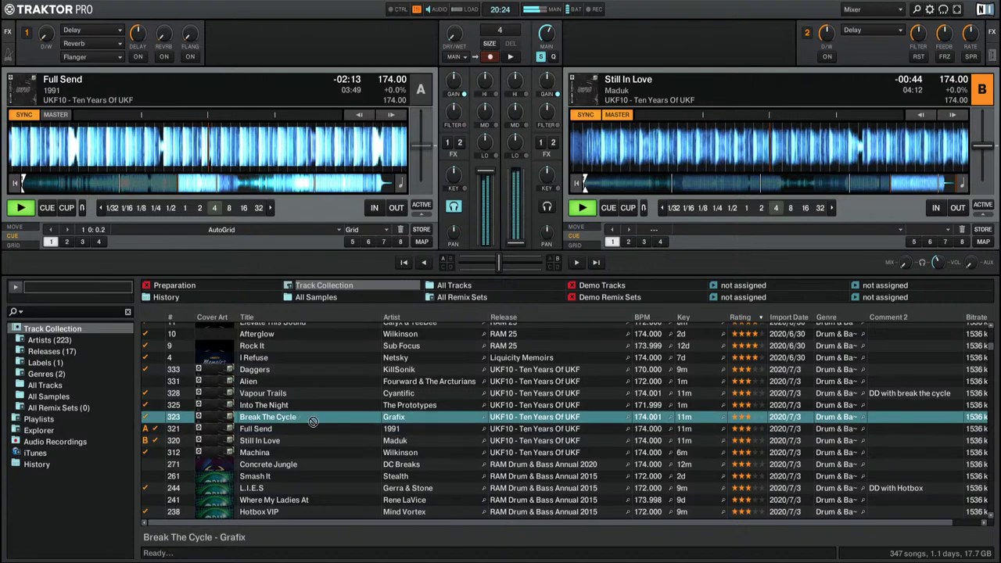
left_click_drag(648, 218, 628, 167)
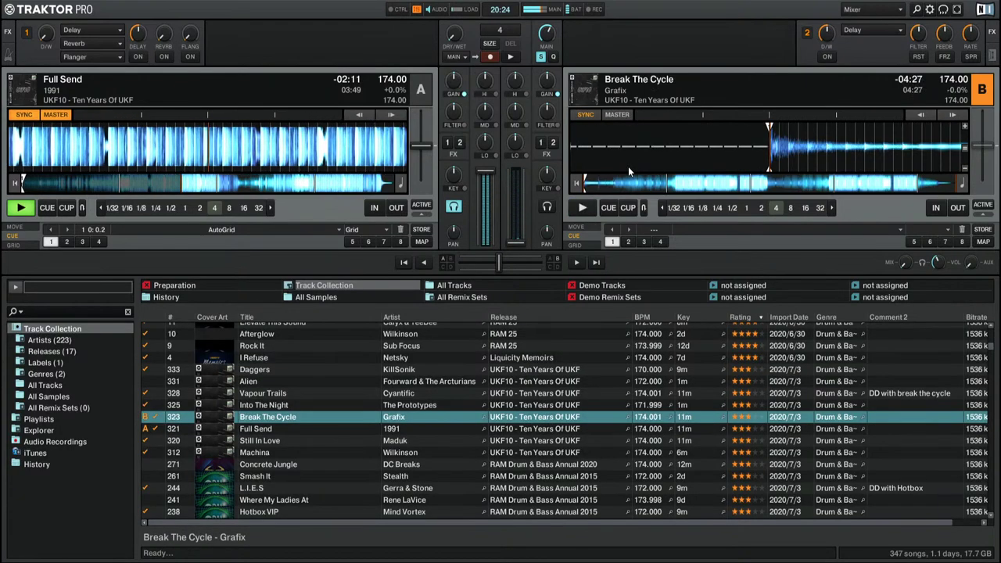
key("c")
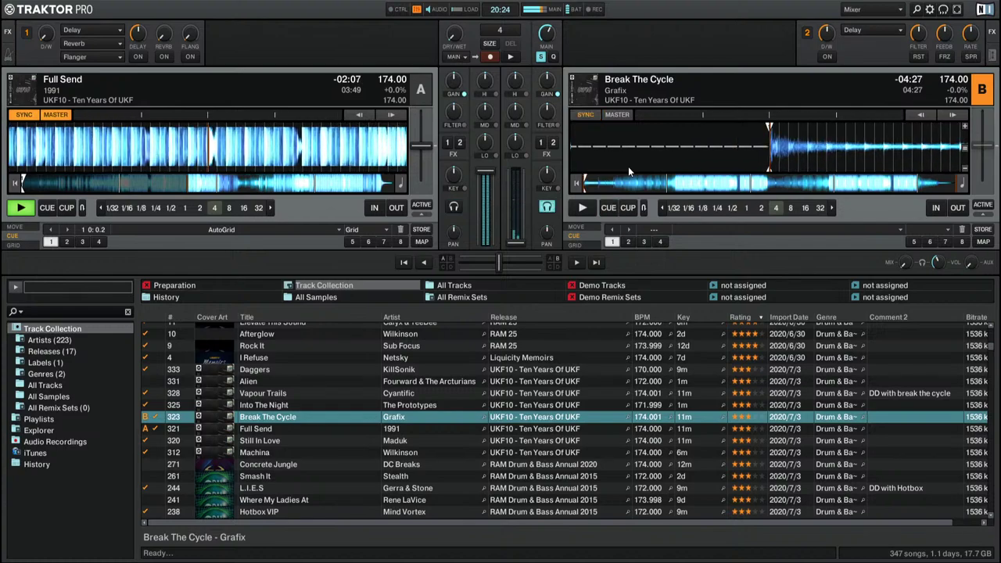
key("space")
left_click(681, 184)
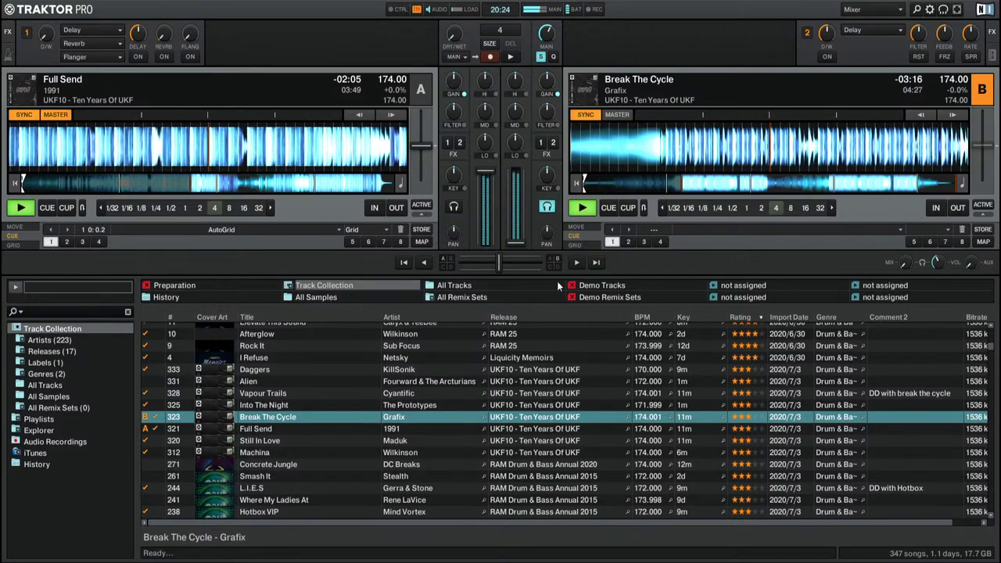
Step: Audition Into The Night from its opening and Elevate This Sound from a later section in deck B against Full Send
key("Up")
left_click_drag(554, 312, 694, 143)
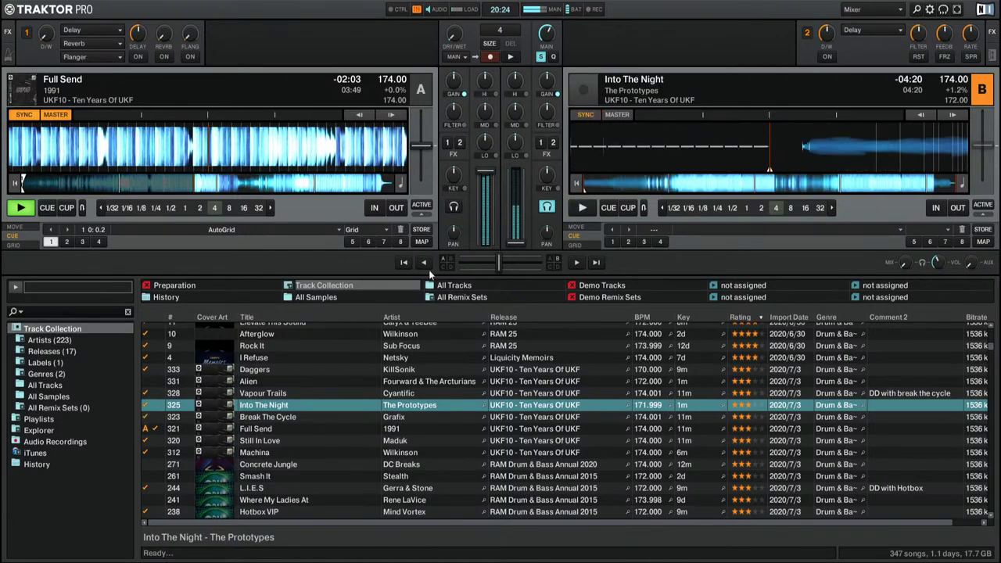
scroll(288, 360, "up", 1)
left_click(313, 370)
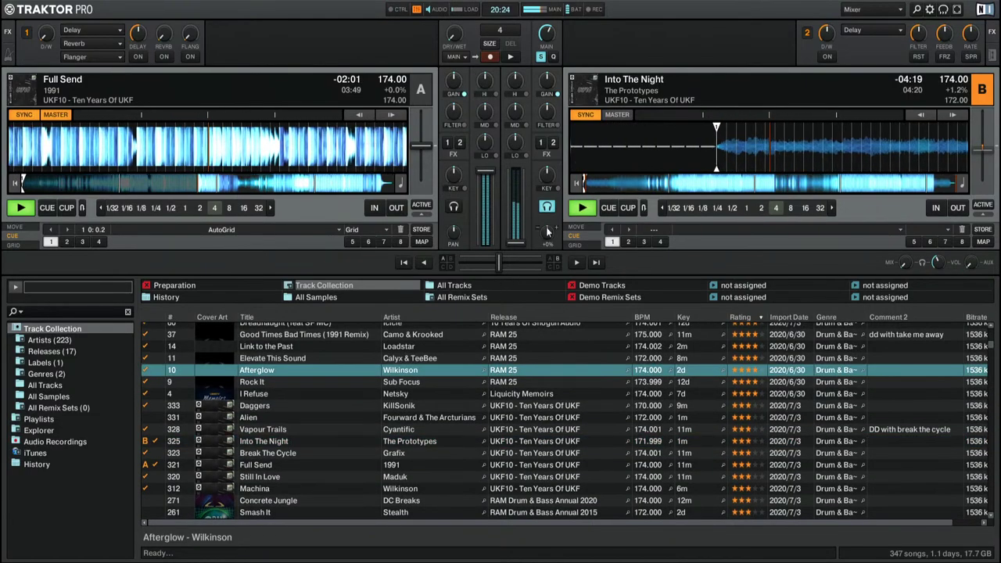
left_click_drag(274, 358, 669, 182)
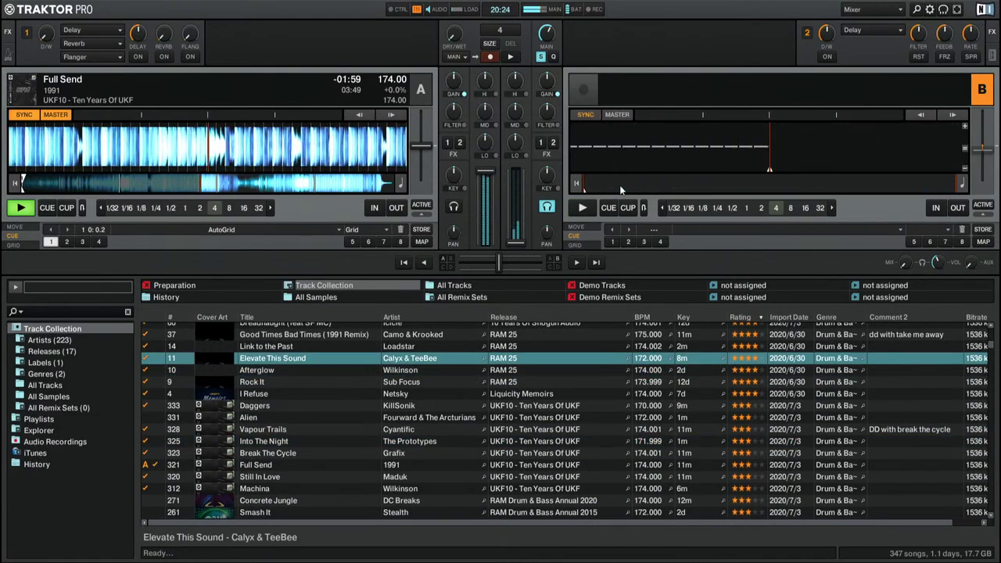
left_click(691, 183)
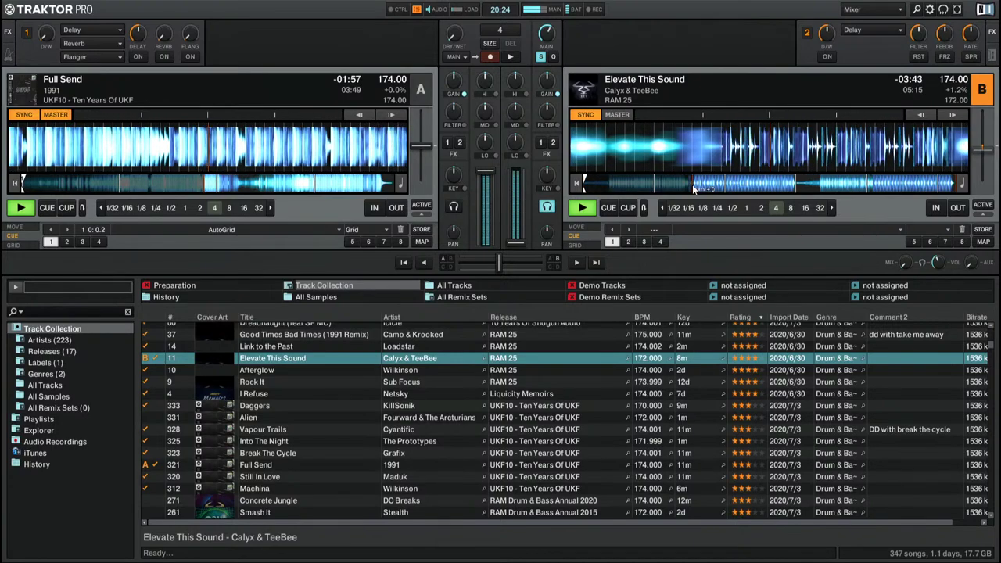
Step: Load Link to the Past by Loadstar into deck B, preview a later section against Full Send, and return it to its start
left_click(294, 349)
left_click_drag(295, 354, 626, 173)
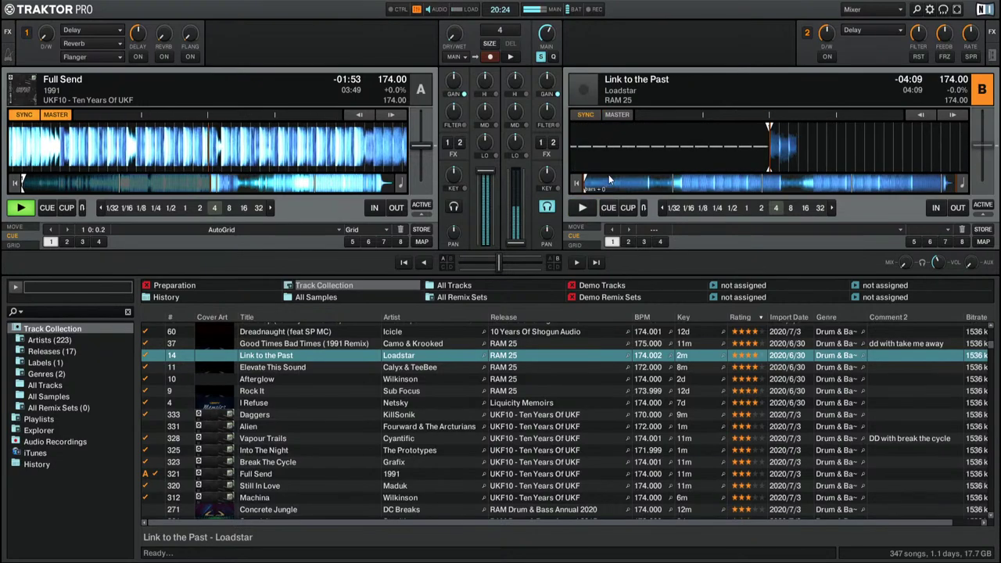
left_click(681, 183)
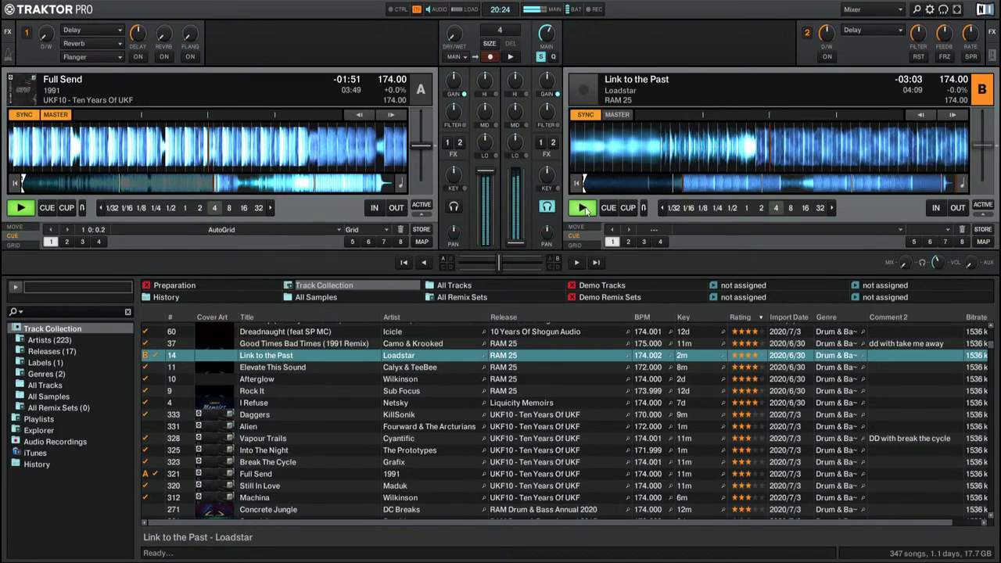
key("c")
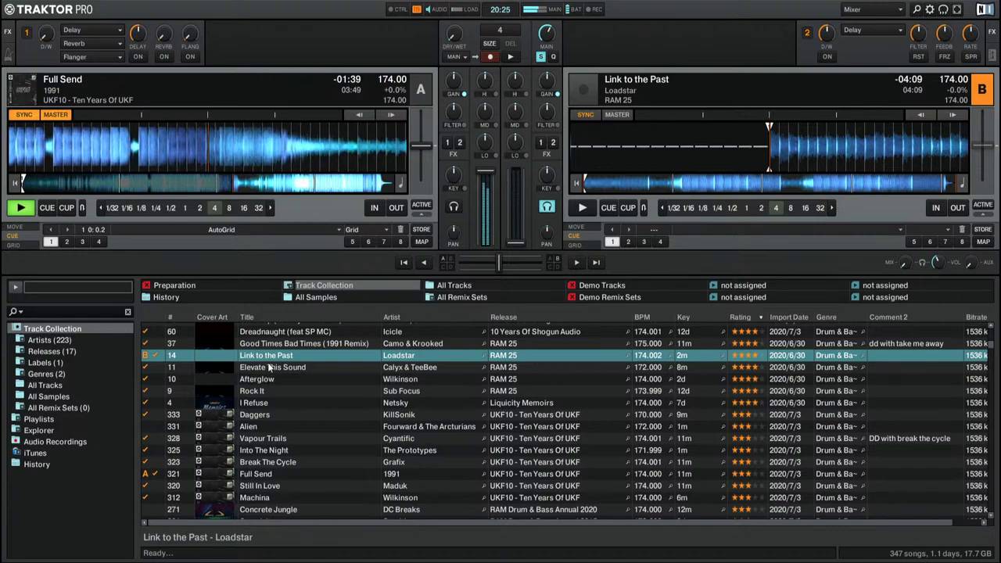
Step: Load Afterglow by Wilkinson into deck B and mix it in from its start over the end of Full Send
left_click_drag(267, 374, 670, 146)
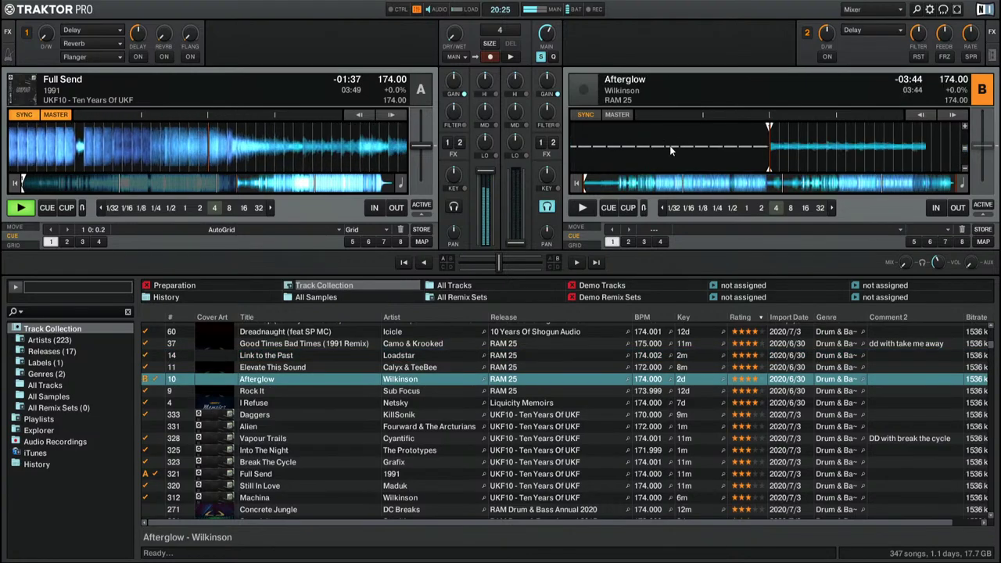
key("space")
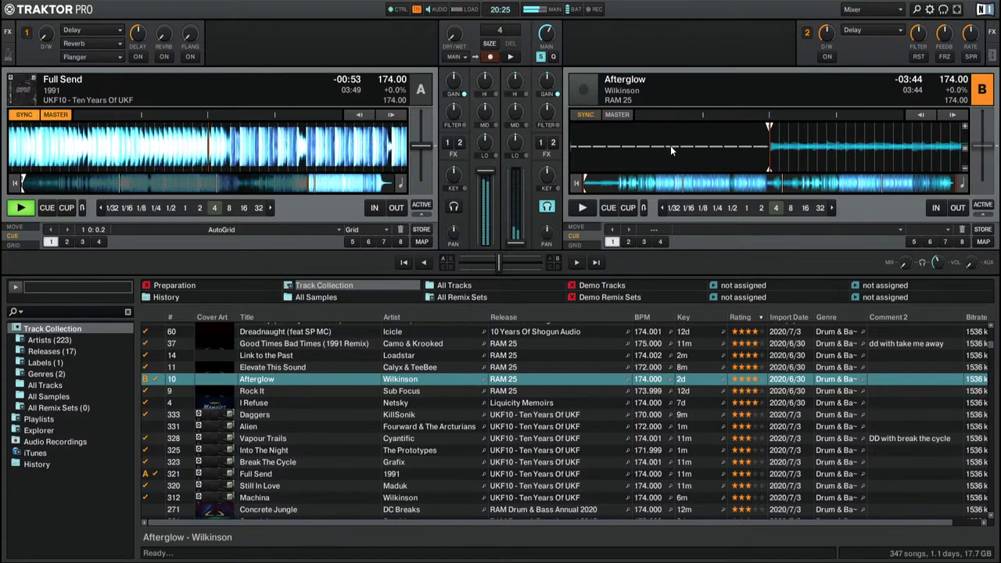
key("space")
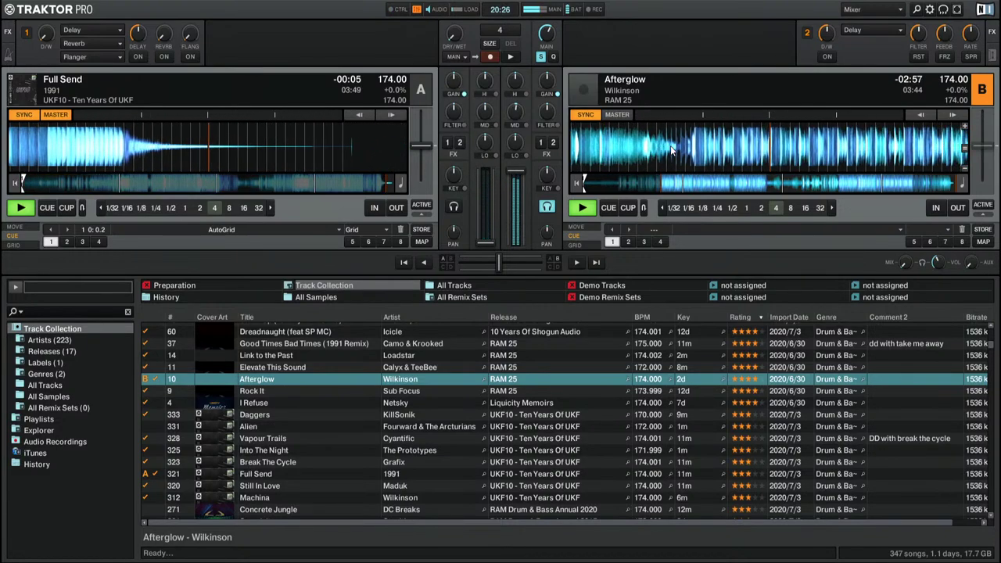
Step: Look through the rated tracks and their pairing comments, and load Rock It by Sub Focus into deck A
left_click(286, 391)
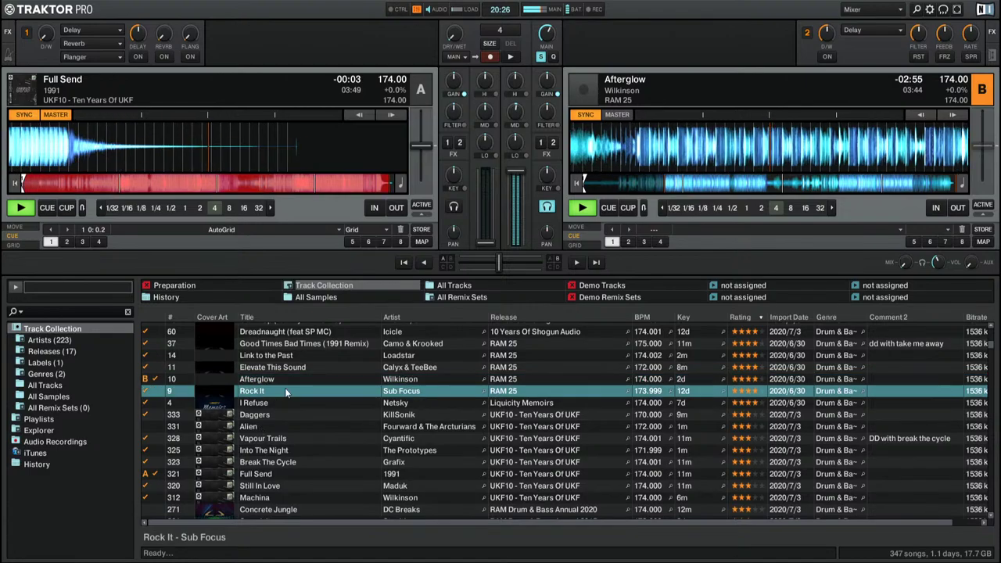
scroll(909, 410, "down", 5)
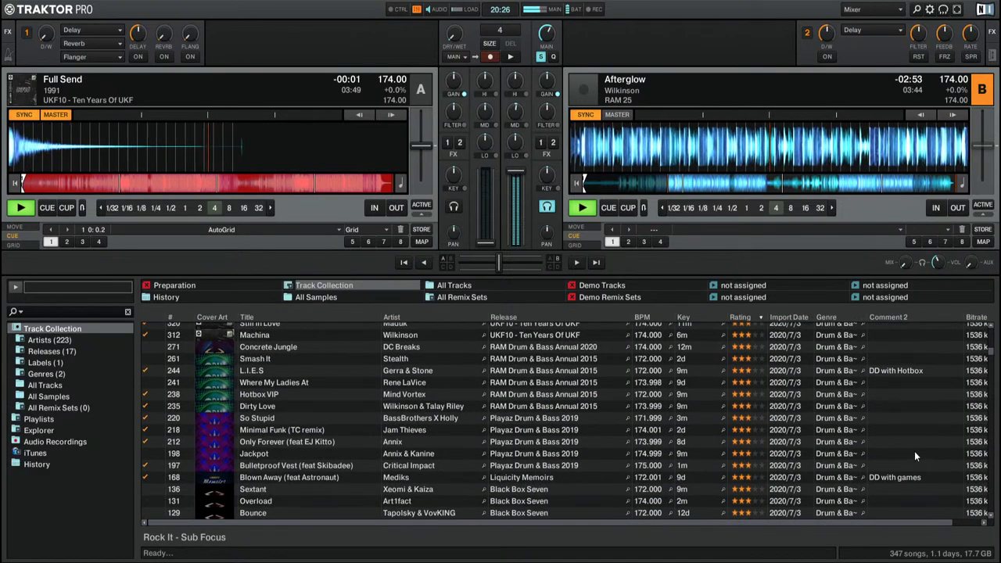
scroll(915, 447, "down", 20)
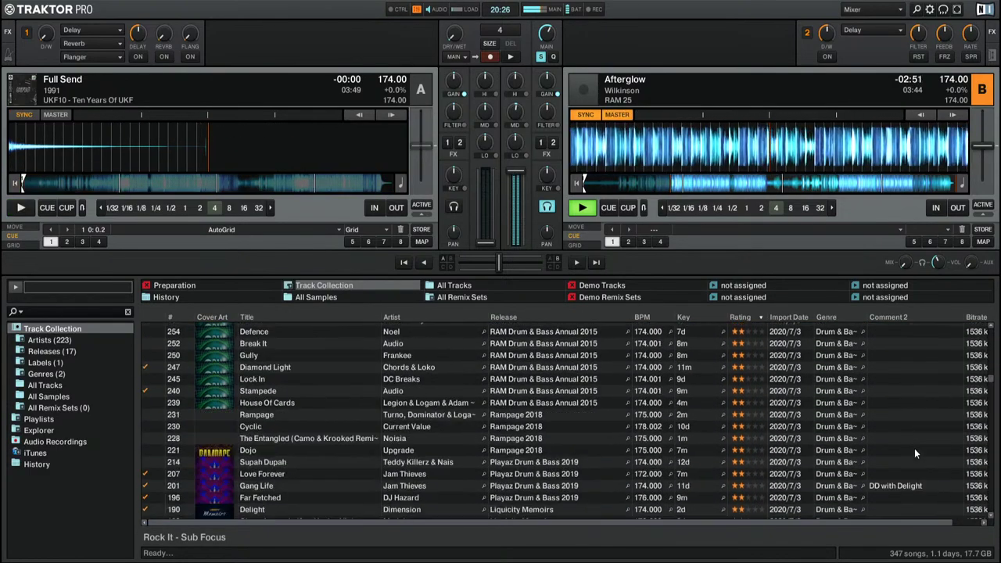
scroll(912, 451, "down", 7)
scroll(907, 446, "up", 4)
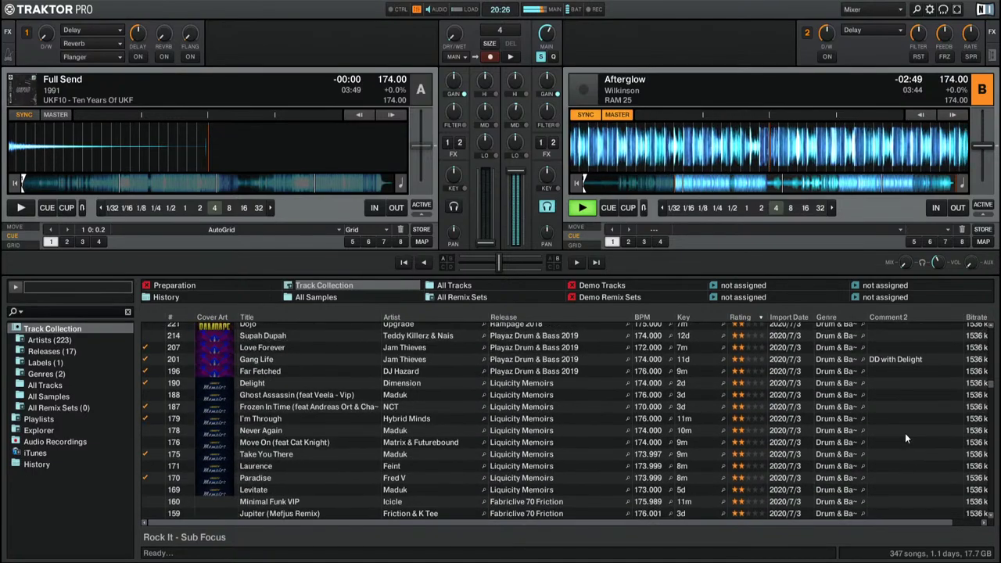
scroll(903, 415, "up", 12)
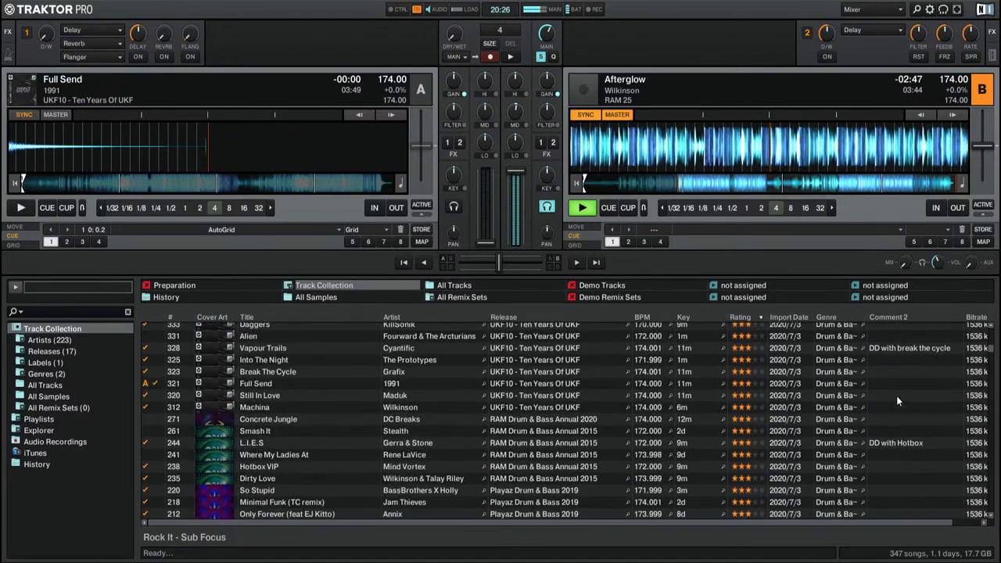
scroll(896, 395, "up", 8)
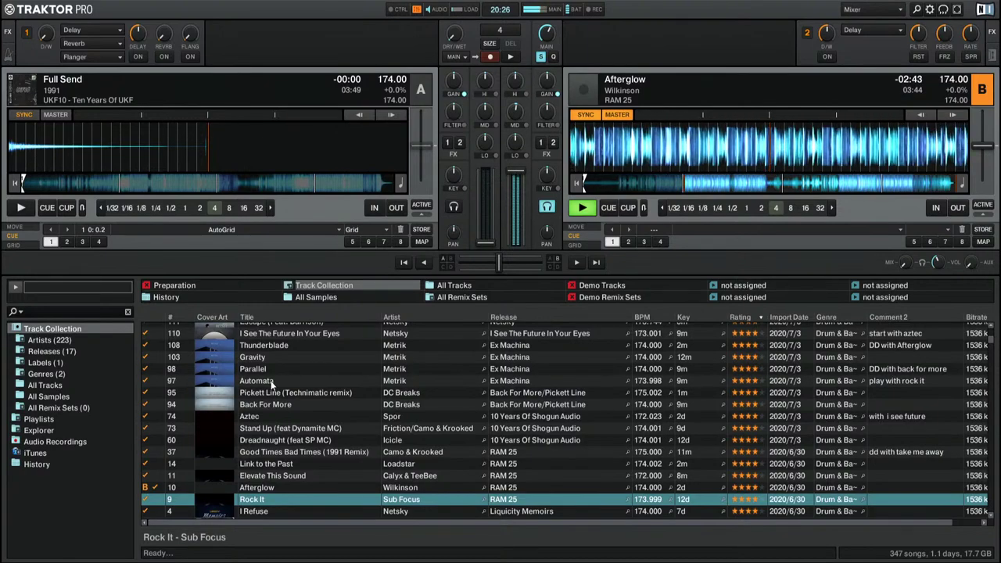
left_click_drag(293, 499, 277, 224)
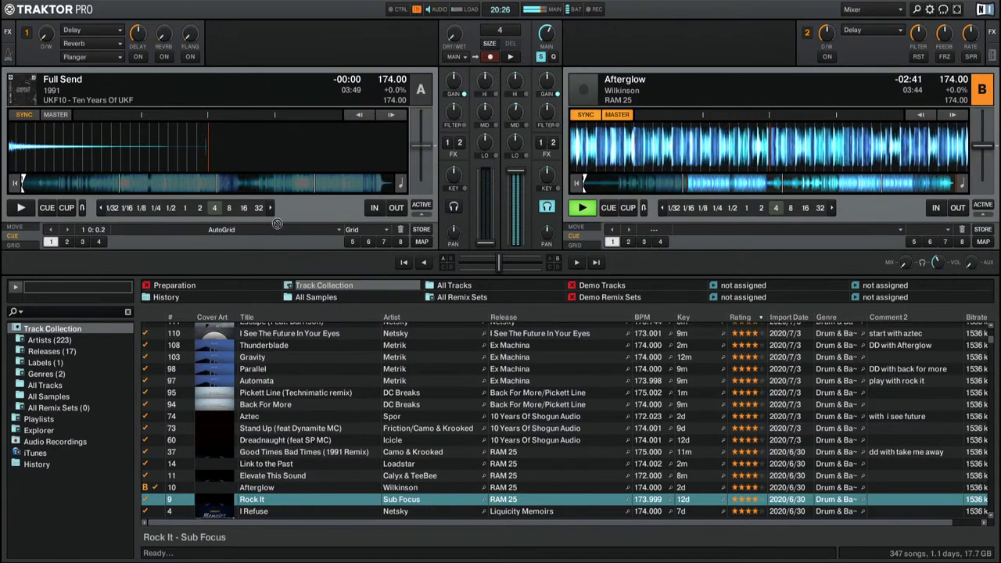
left_click_drag(210, 159, 210, 158)
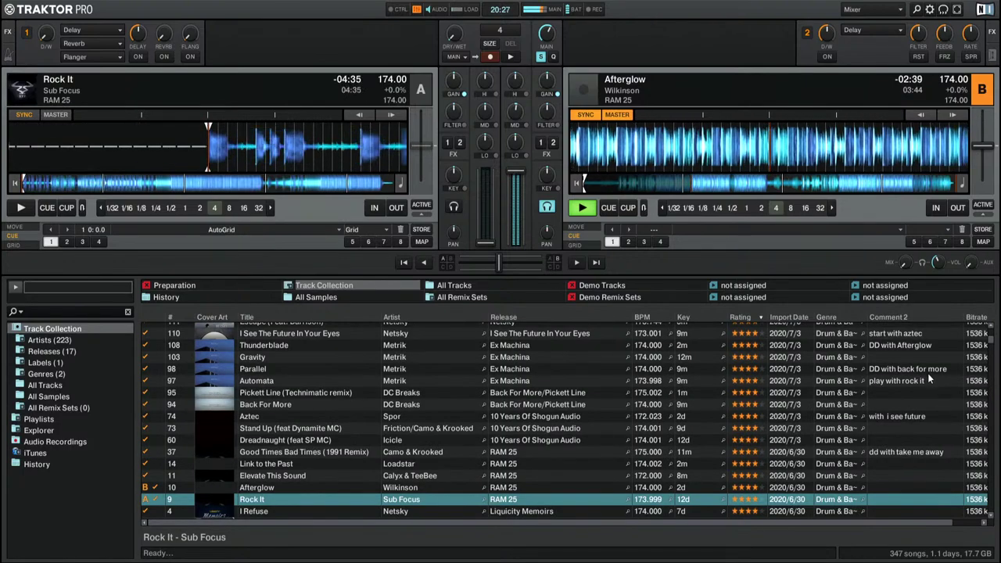
Step: Mix Rock It in over Afterglow, and bring in its noted partner Automata by Metrik on deck B
left_click(900, 383)
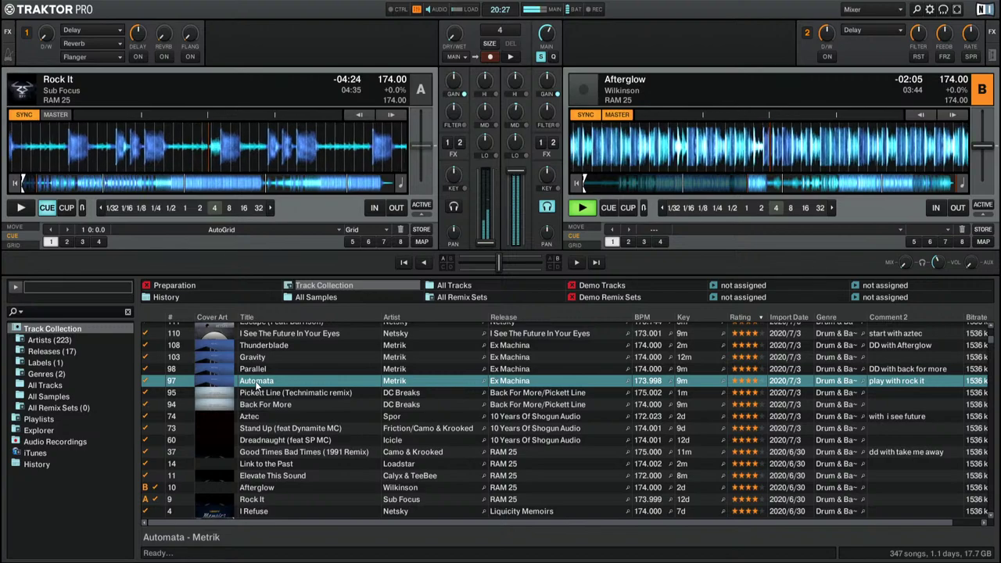
key("space")
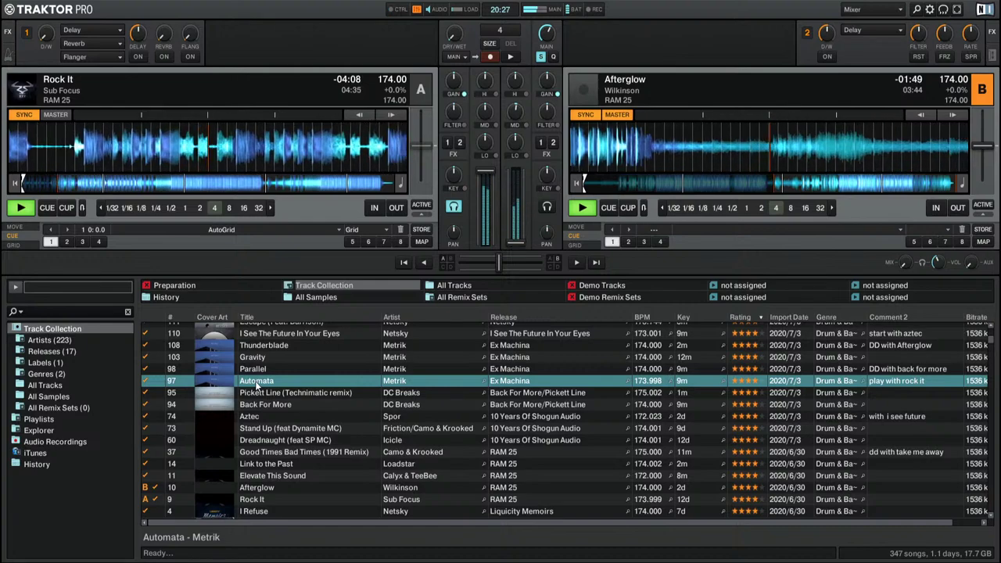
key("ctrl+Right")
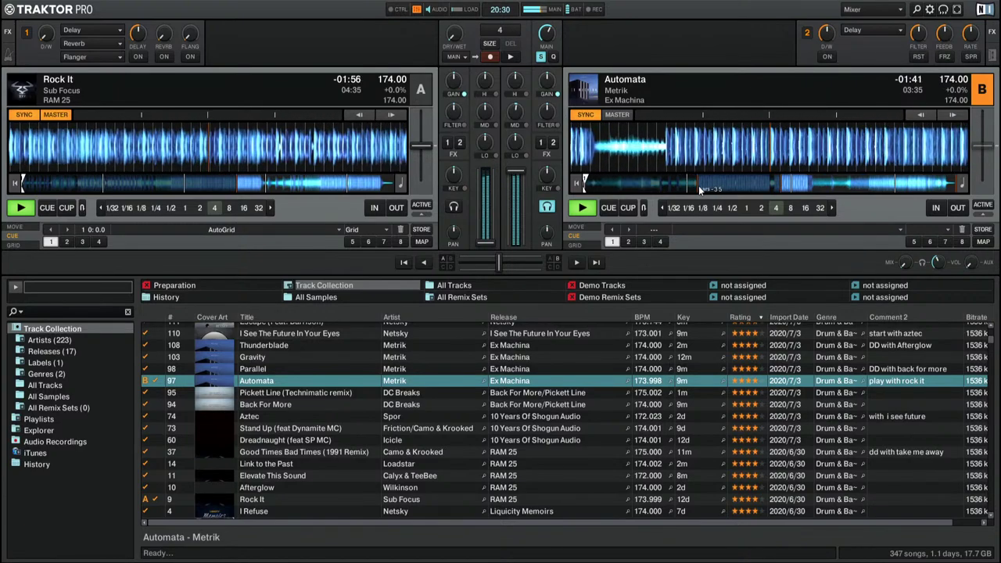
Step: Load Thunderblade by Metrik into deck A and mix it in from its start over Automata
left_click_drag(304, 345, 160, 147)
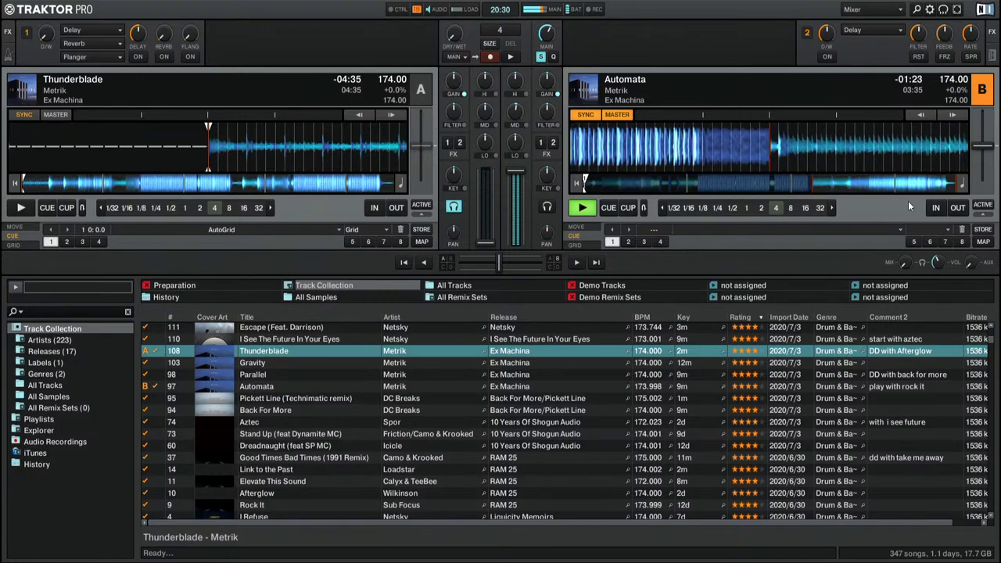
key("space")
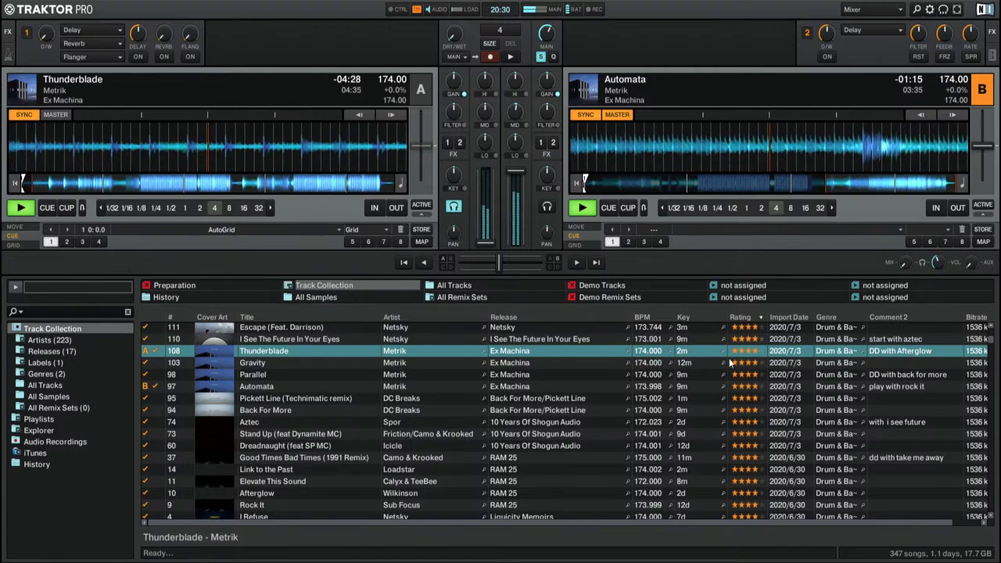
Step: Load I See The Future In Your Eyes by Netsky into deck B, preview its drop against Thunderblade, and return it to its start
scroll(391, 376, "up", 2)
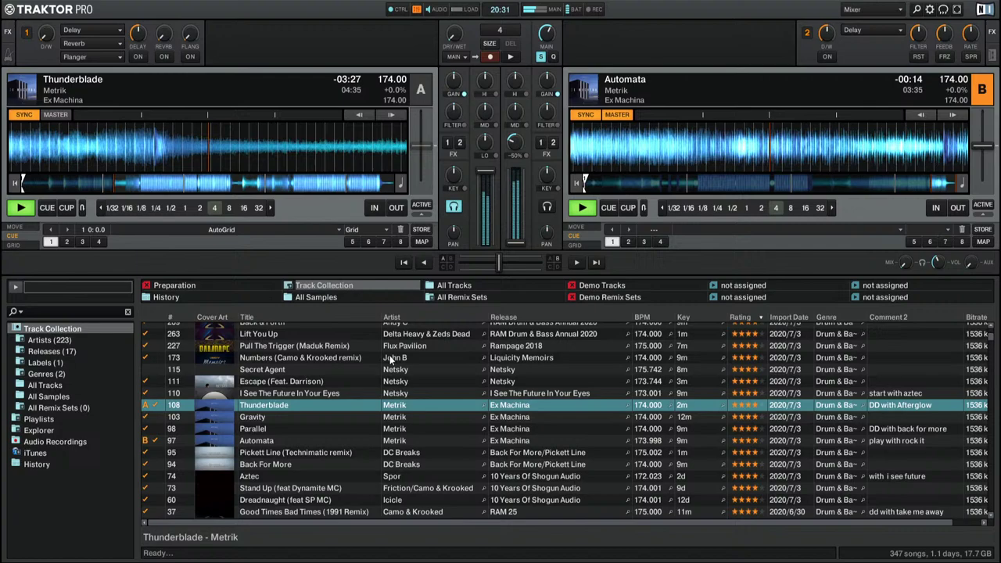
left_click(292, 394)
left_click_drag(291, 397, 660, 158)
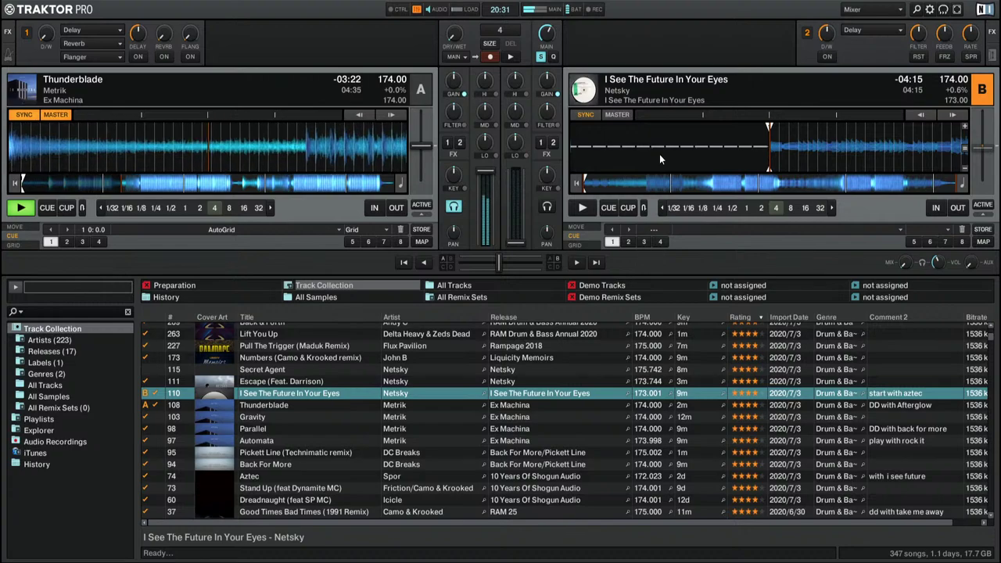
key("h")
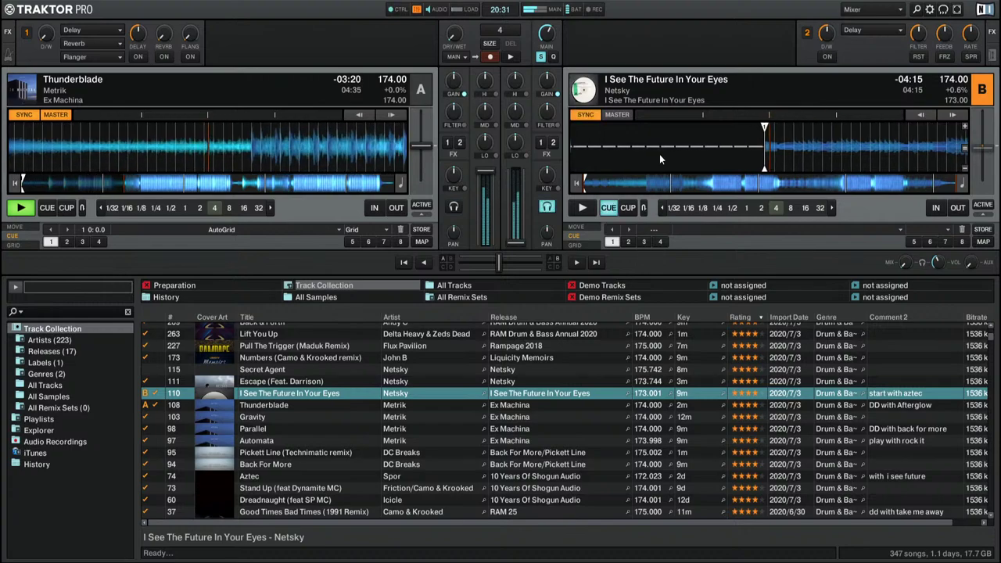
key("space")
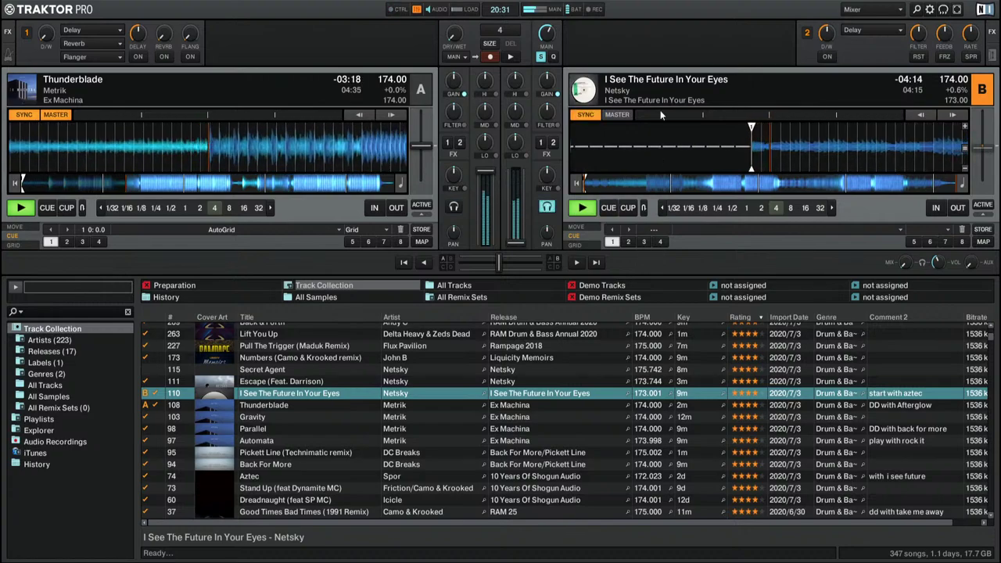
left_click(714, 185)
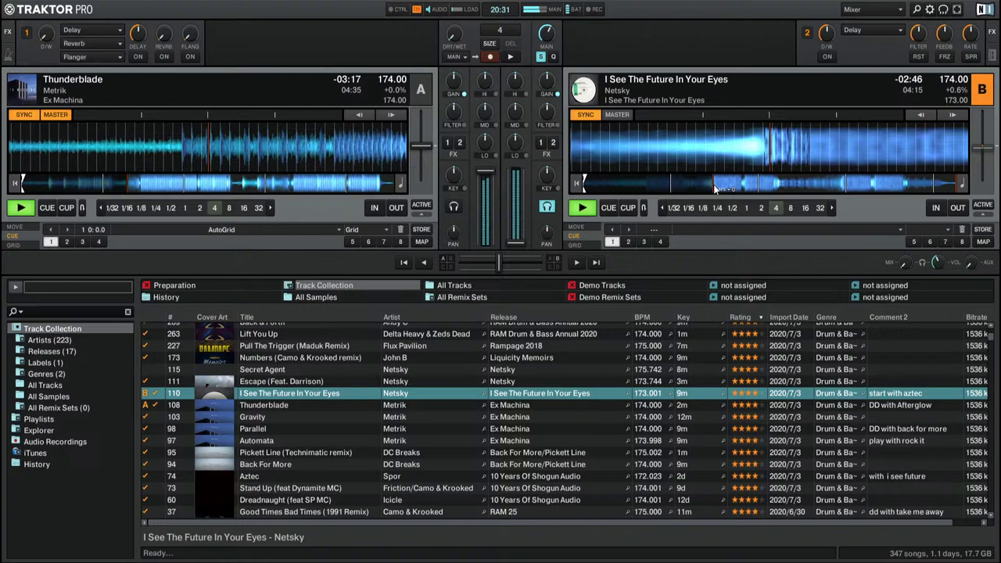
left_click(578, 186)
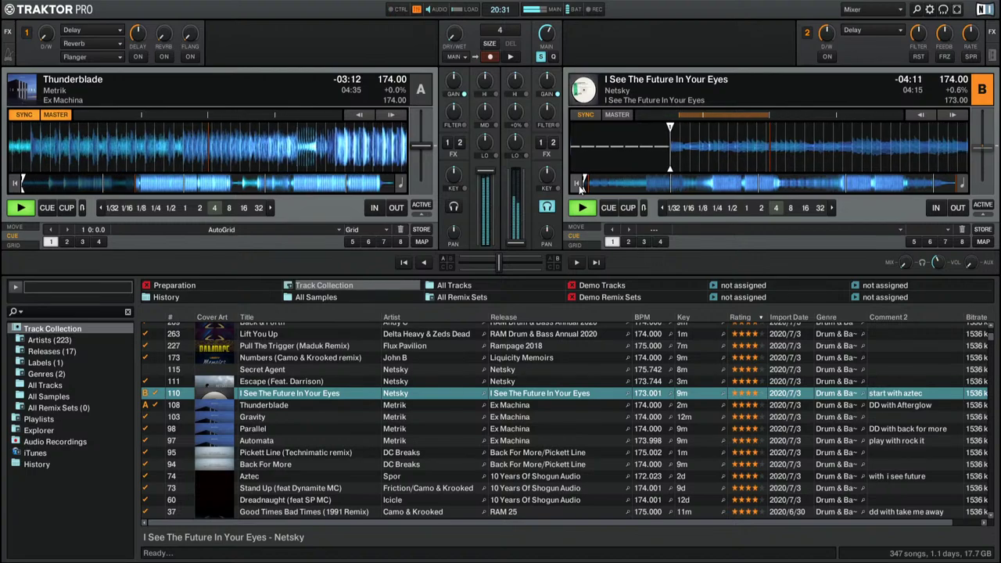
Step: Play I See The Future In Your Eyes from its start and mix it in over Thunderblade
key("shift+space")
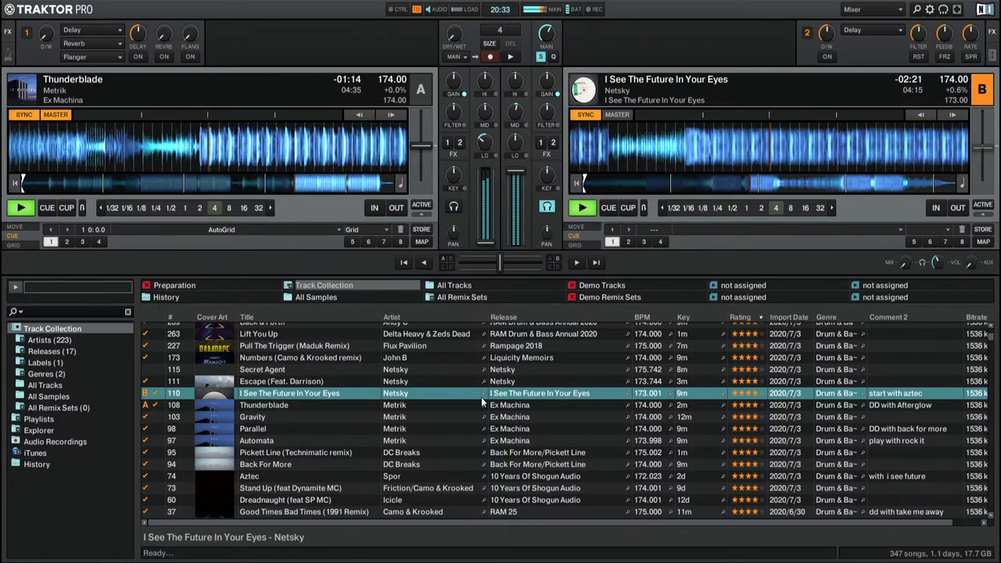
key("h")
key("h")
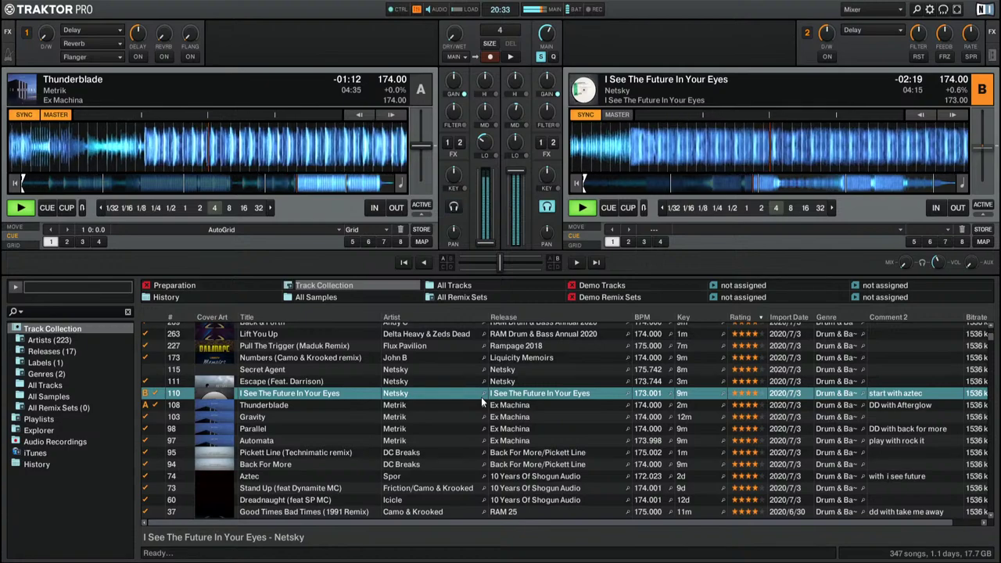